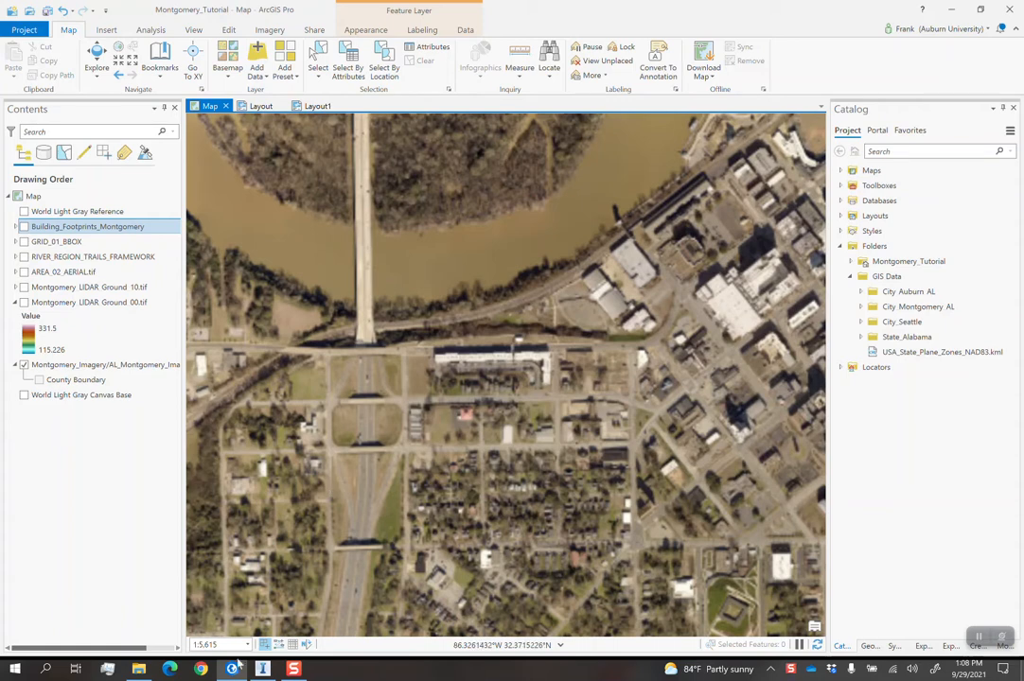
# Set the map scale to 1:2,000 around the long white building beside the railway tracks.
pyautogui.moveTo(223, 644); pyautogui.dragTo(206, 645)
pyautogui.write('2,000')
pyautogui.press('Return')
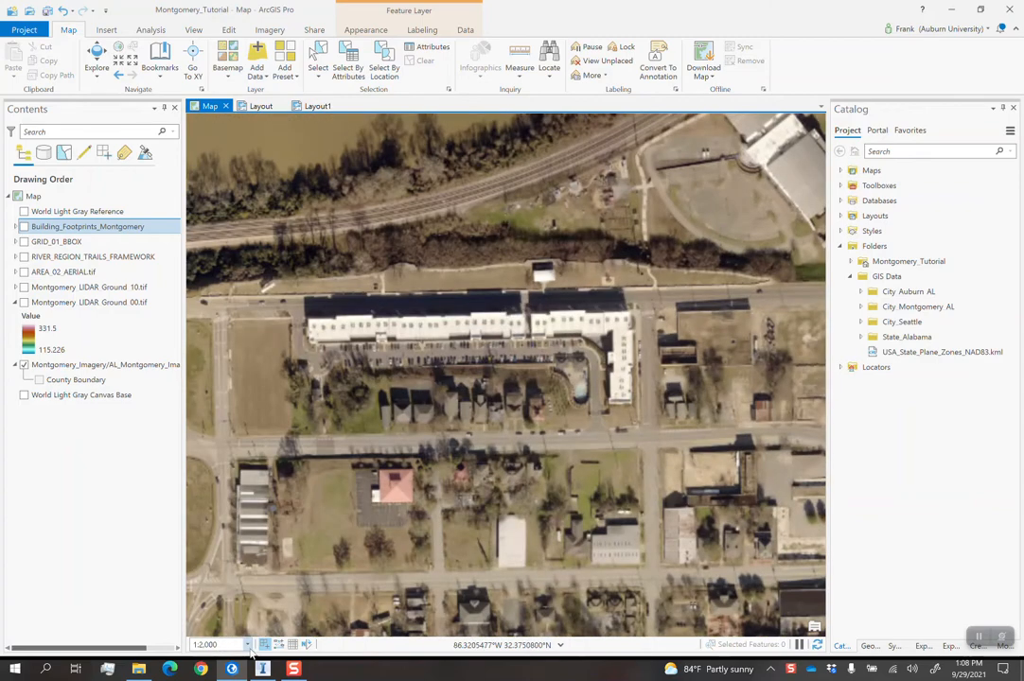
pyautogui.moveTo(250, 572); pyautogui.dragTo(326, 579)
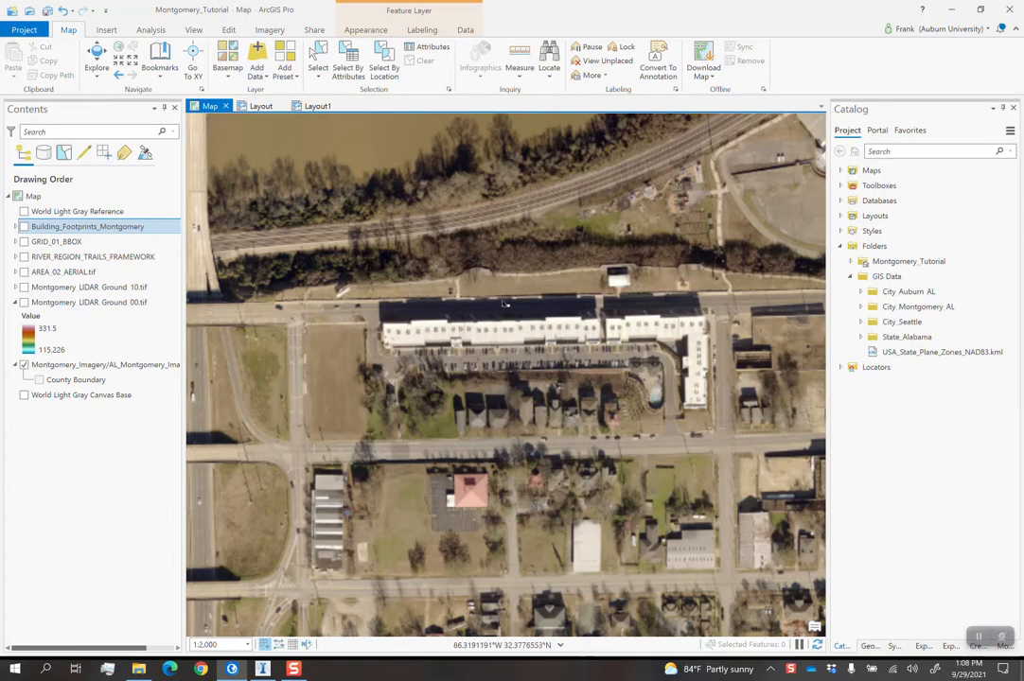
# Show the Montgomery_LIDAR_Ground_00.tif elevation layer over a wider view of downtown and the river bend.
pyautogui.scroll(-3, 570, 312)
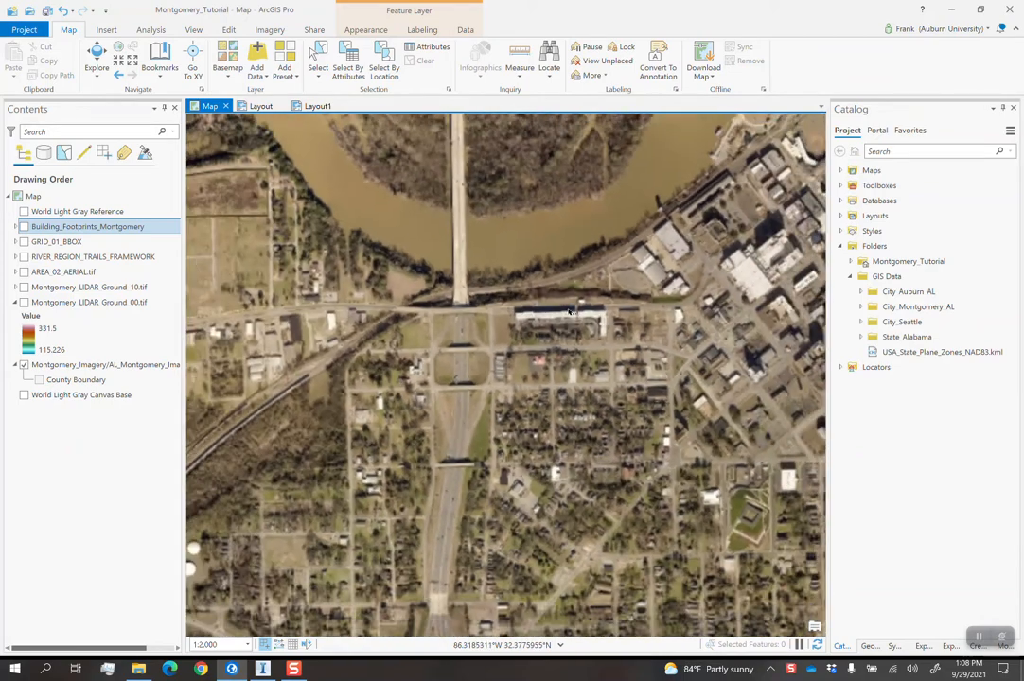
pyautogui.scroll(-1, 570, 312)
pyautogui.moveTo(623, 309); pyautogui.dragTo(473, 307)
pyautogui.scroll(-1, 510, 272)
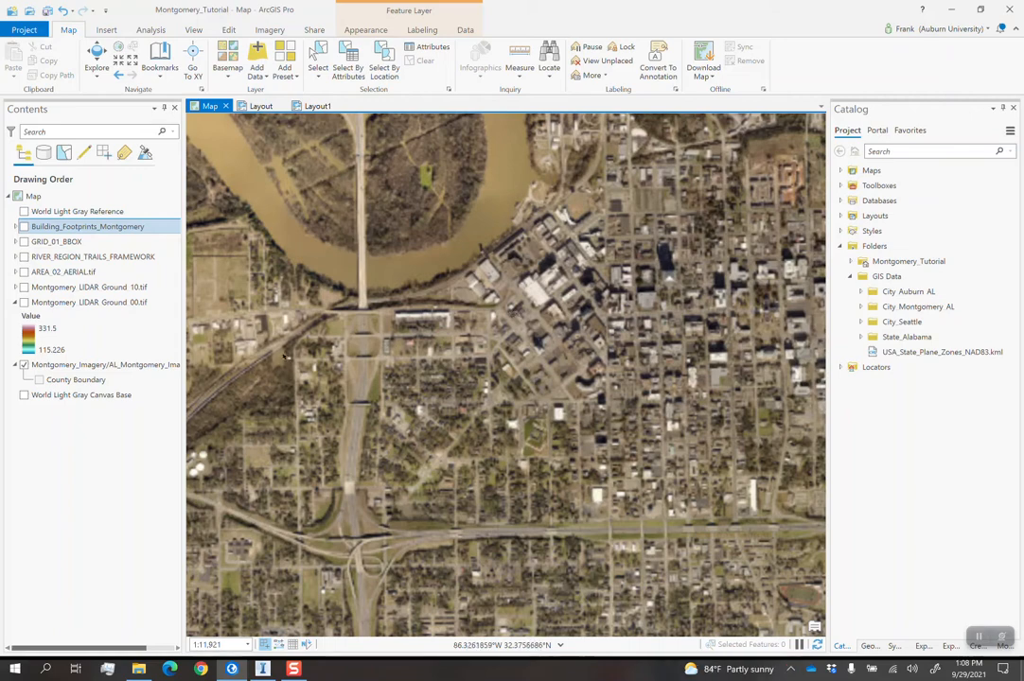
pyautogui.click(25, 303)
pyautogui.click(24, 302)
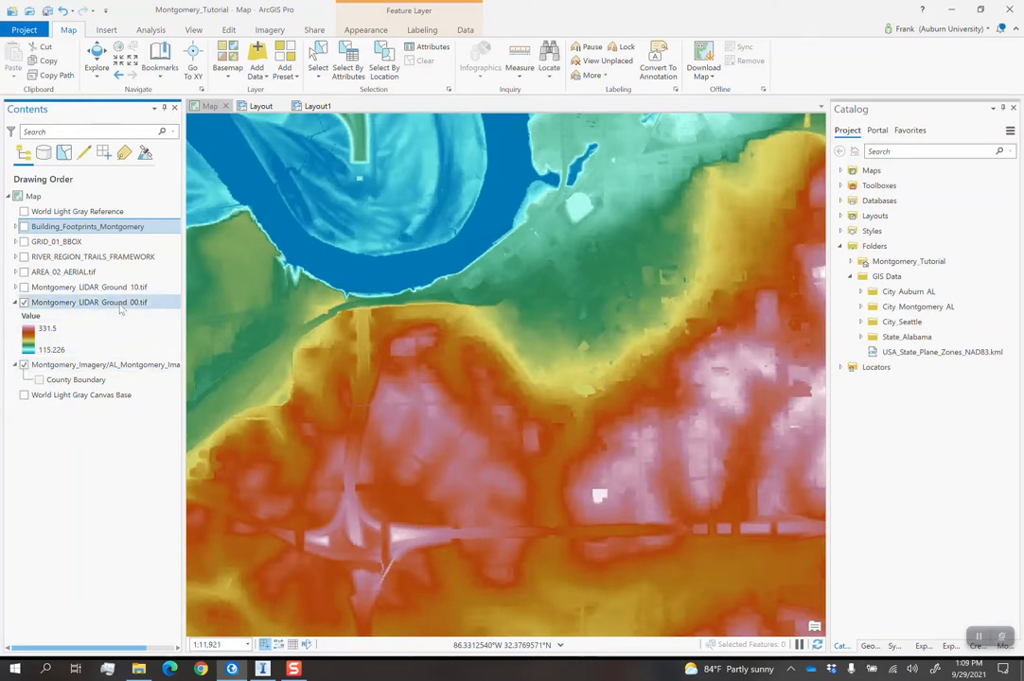
# Examine the raster information and cell size of Montgomery_LIDAR_Ground_00.tif, and inspect its cells on the map.
pyautogui.doubleClick(89, 304)
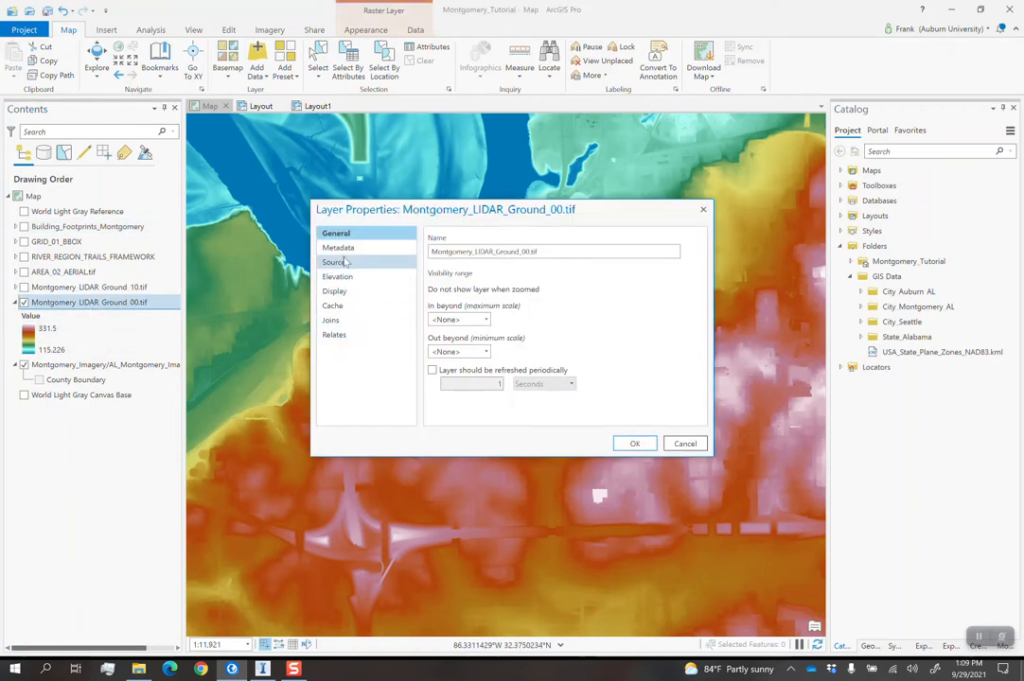
pyautogui.click(335, 262)
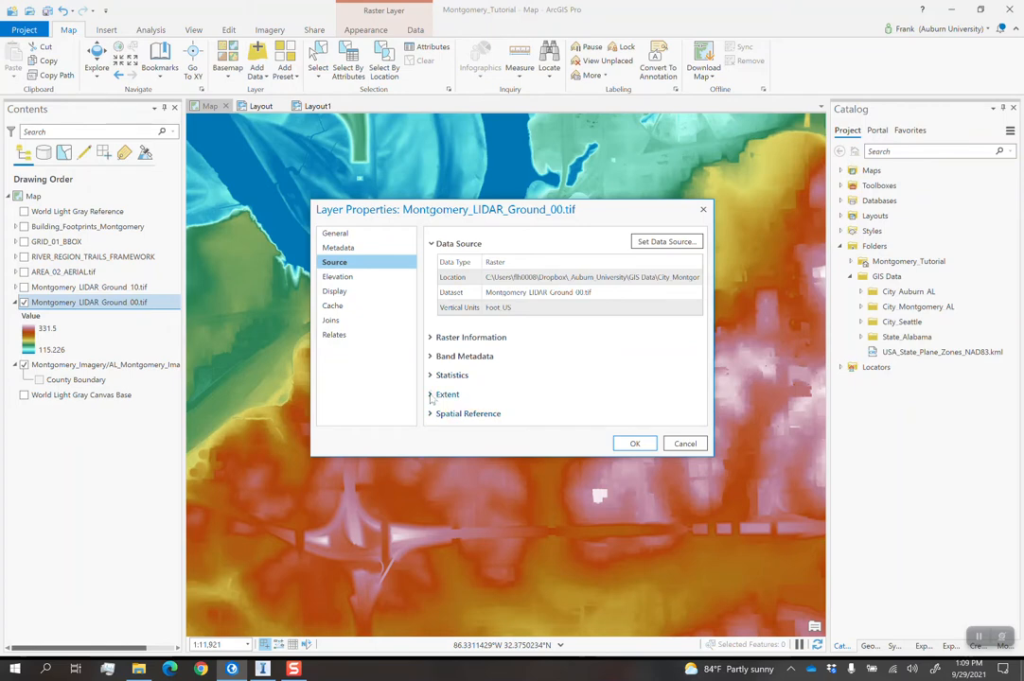
pyautogui.click(431, 338)
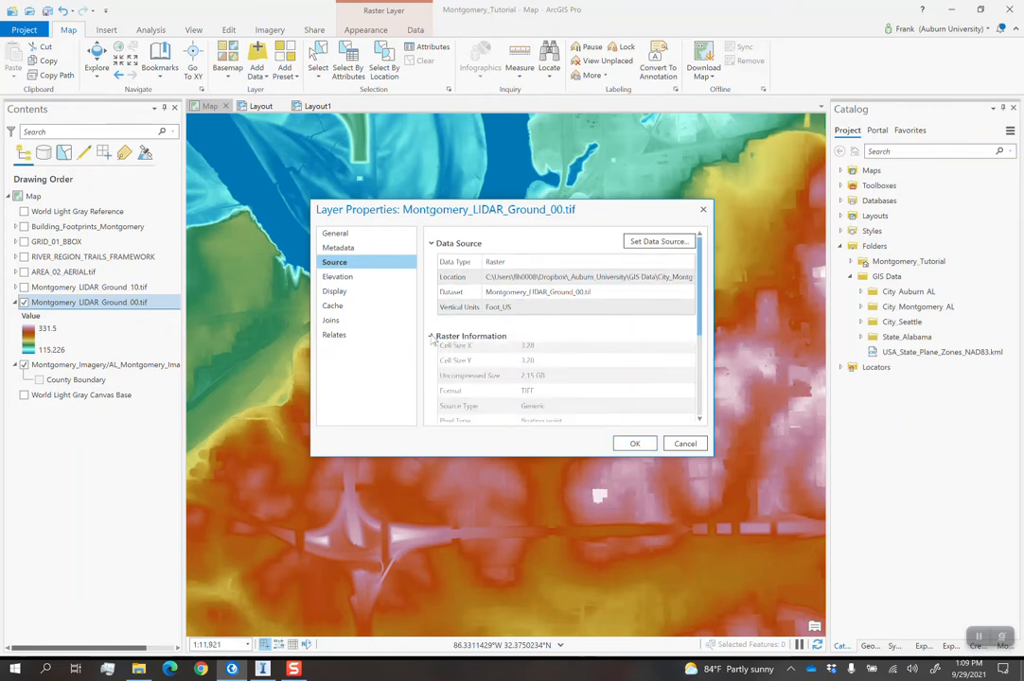
pyautogui.scroll(-2, 513, 396)
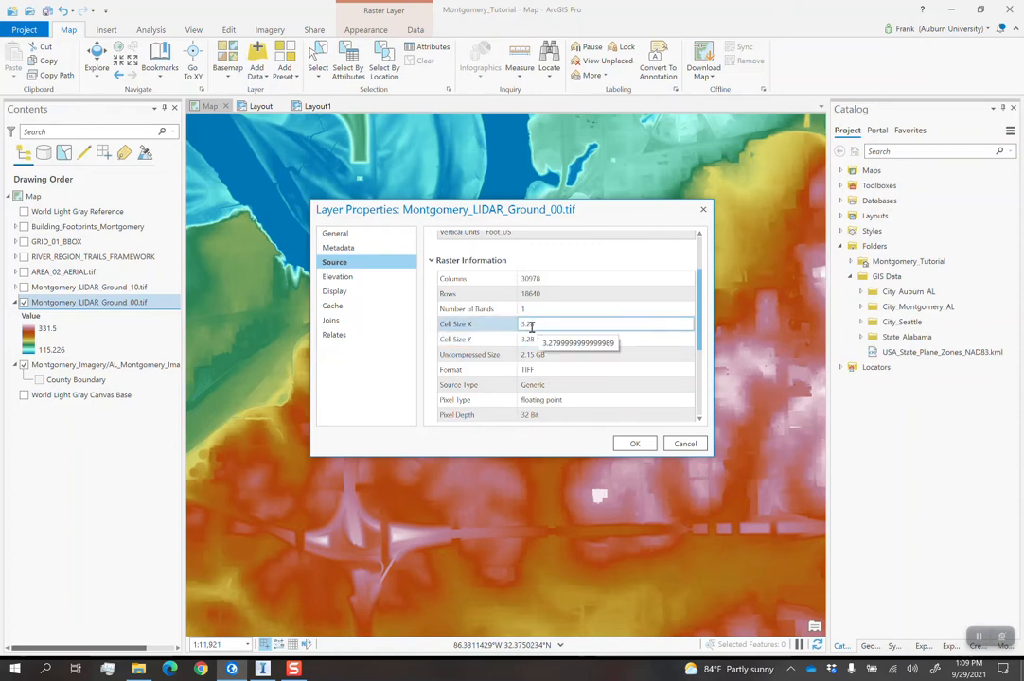
pyautogui.click(692, 442)
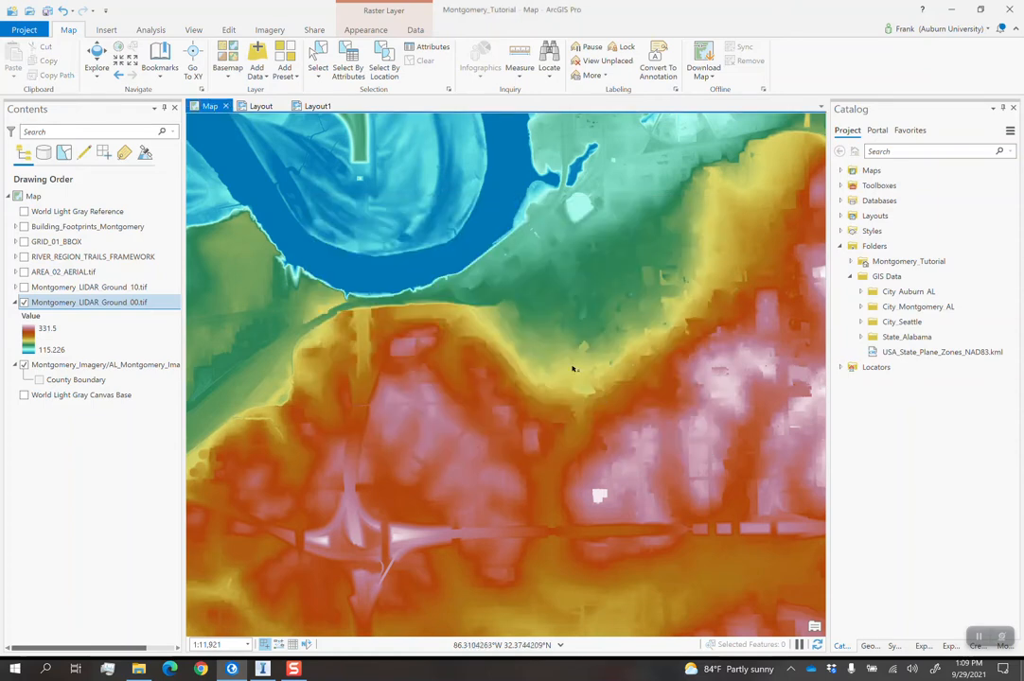
pyautogui.scroll(8, 491, 341)
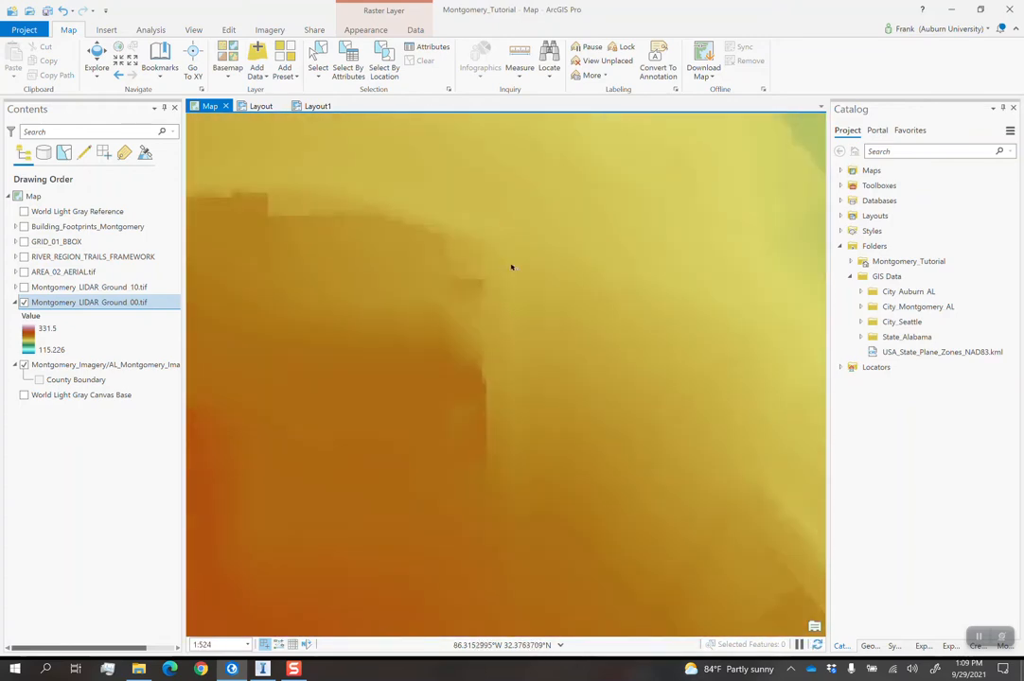
pyautogui.scroll(-6, 529, 249)
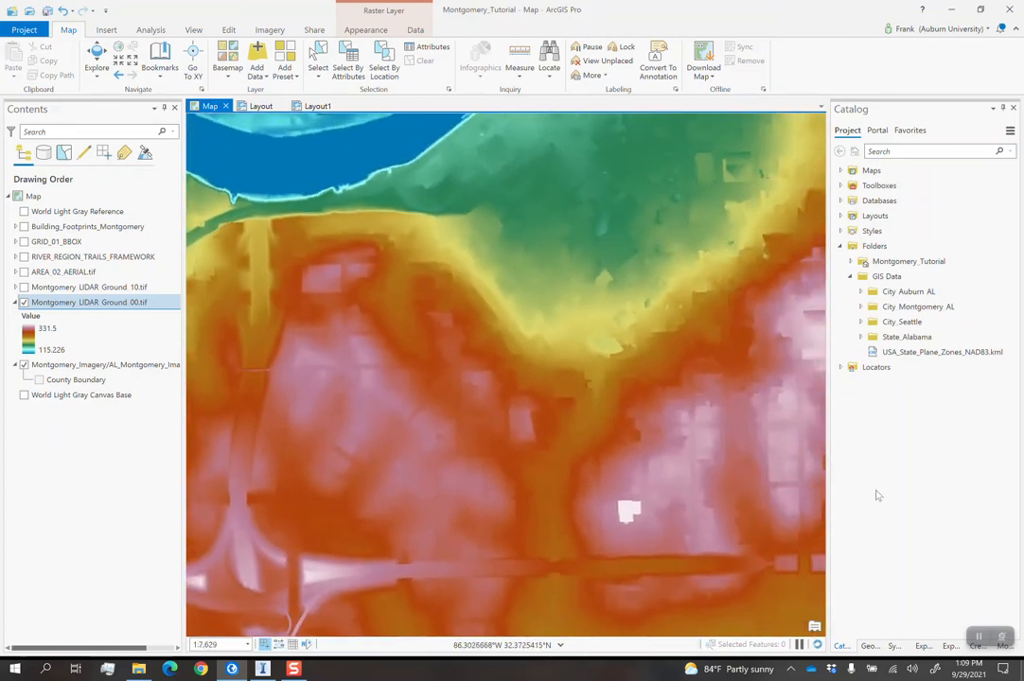
pyautogui.scroll(-1, 610, 431)
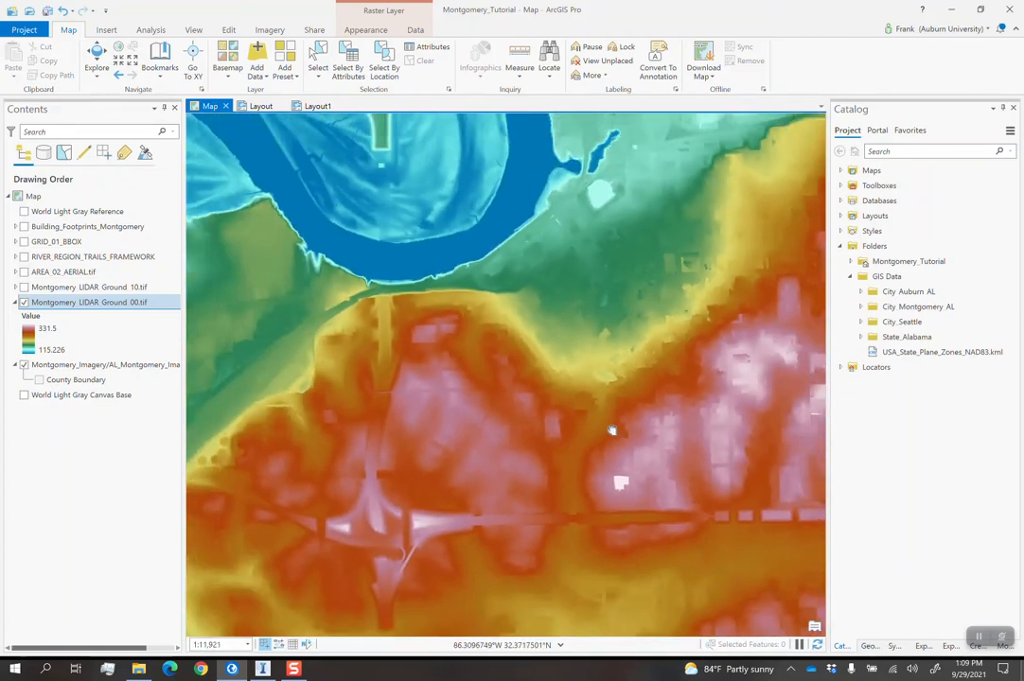
# Find the Resample geoprocessing tool and set Montgomery_LIDAR_Ground_00.tif as its input raster.
pyautogui.click(868, 647)
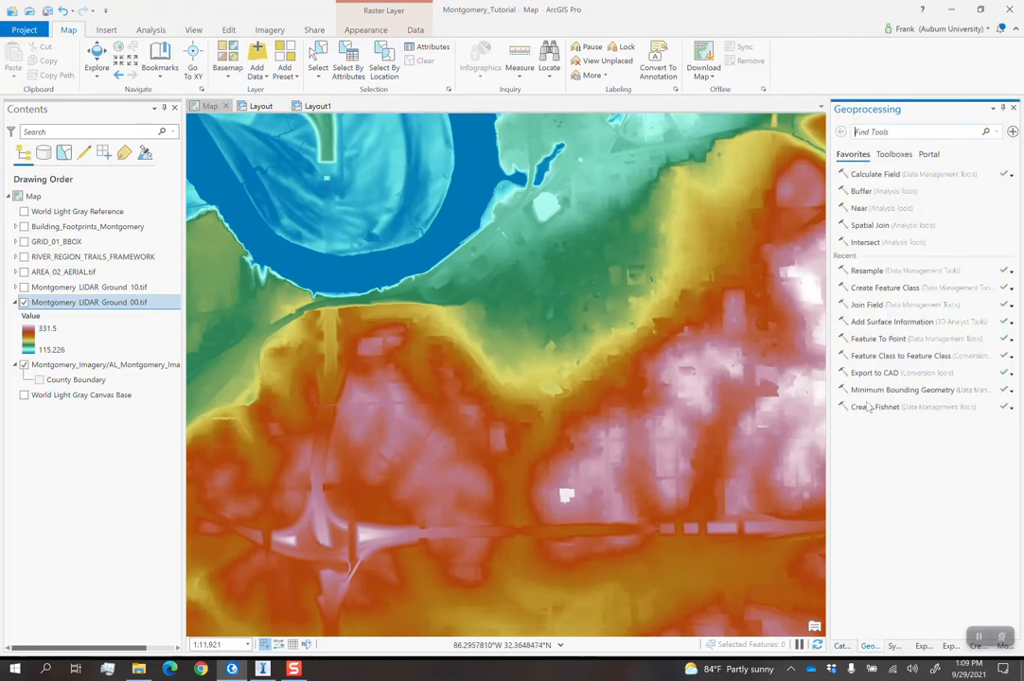
pyautogui.write('RESA')
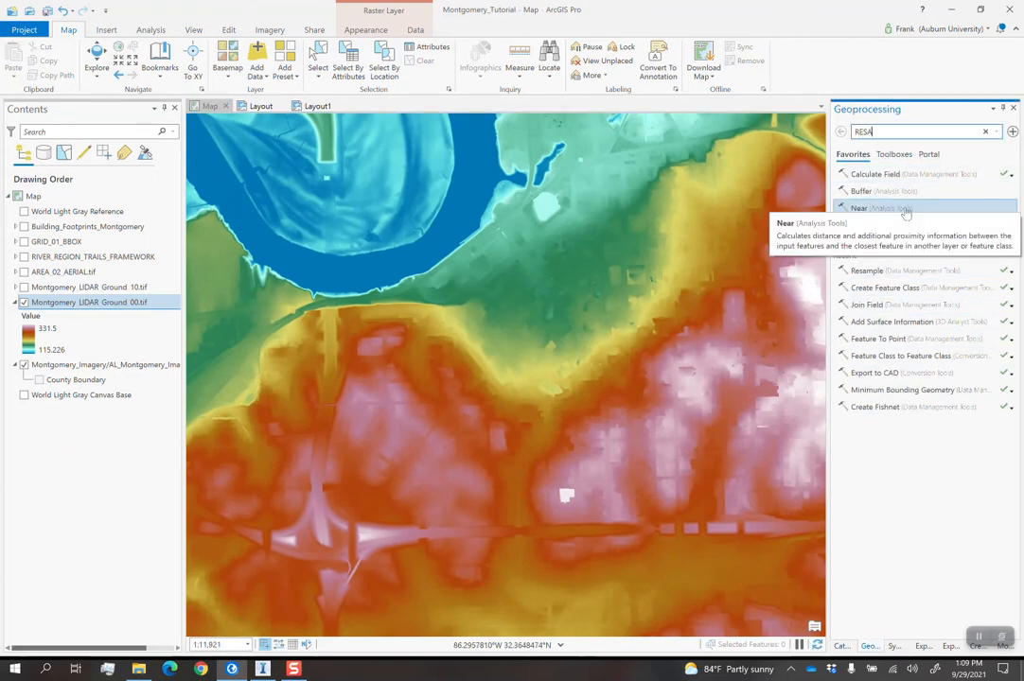
pyautogui.write('MPLE')
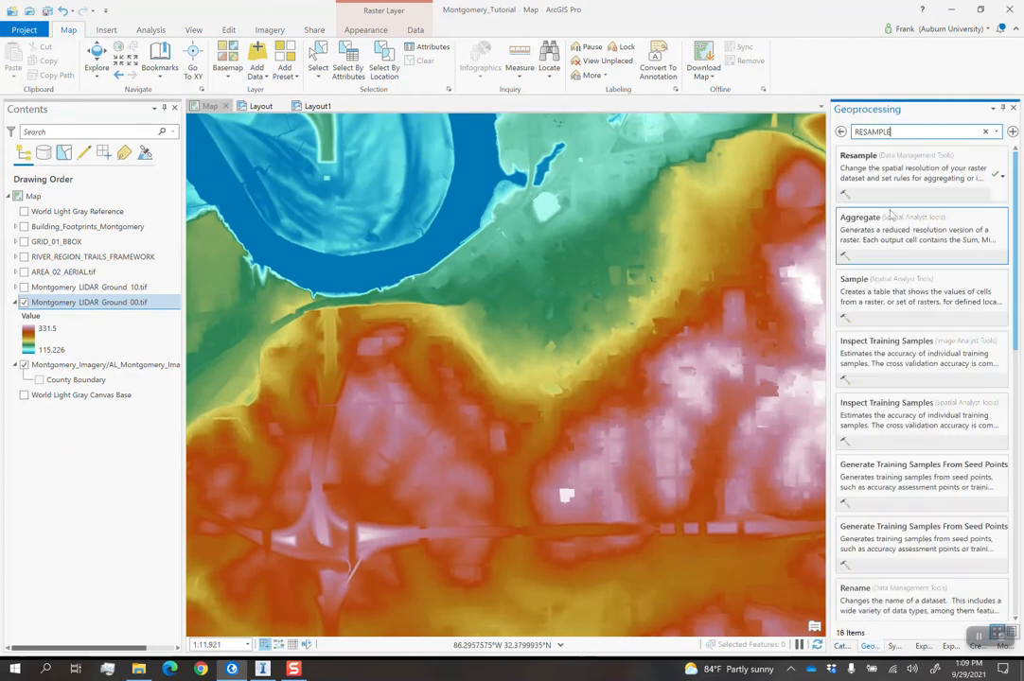
pyautogui.click(818, 169)
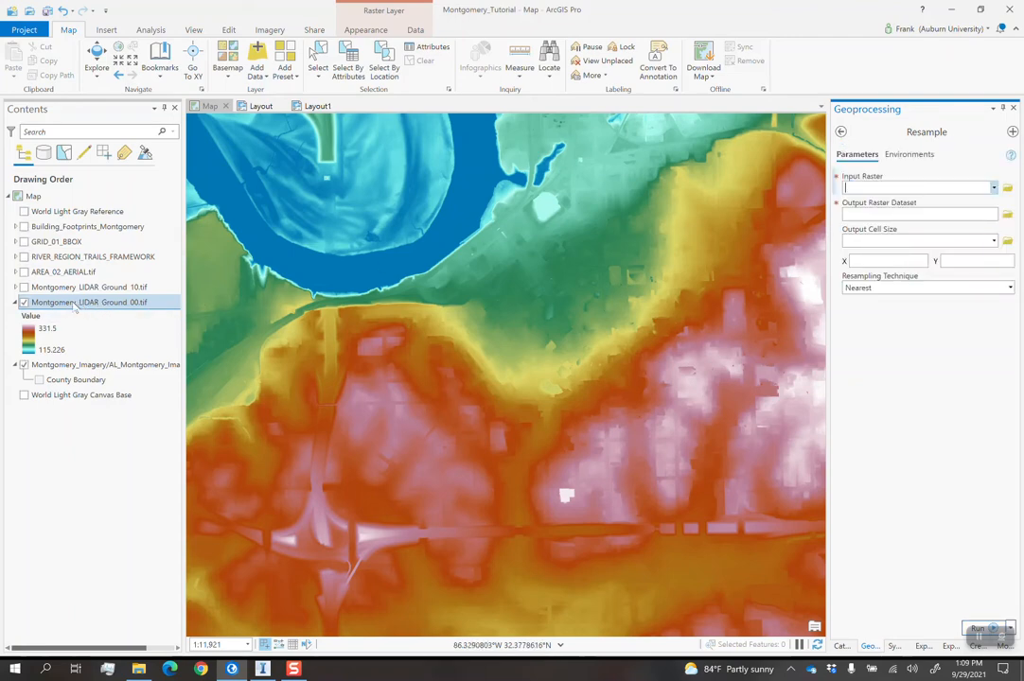
pyautogui.moveTo(81, 301); pyautogui.dragTo(914, 190)
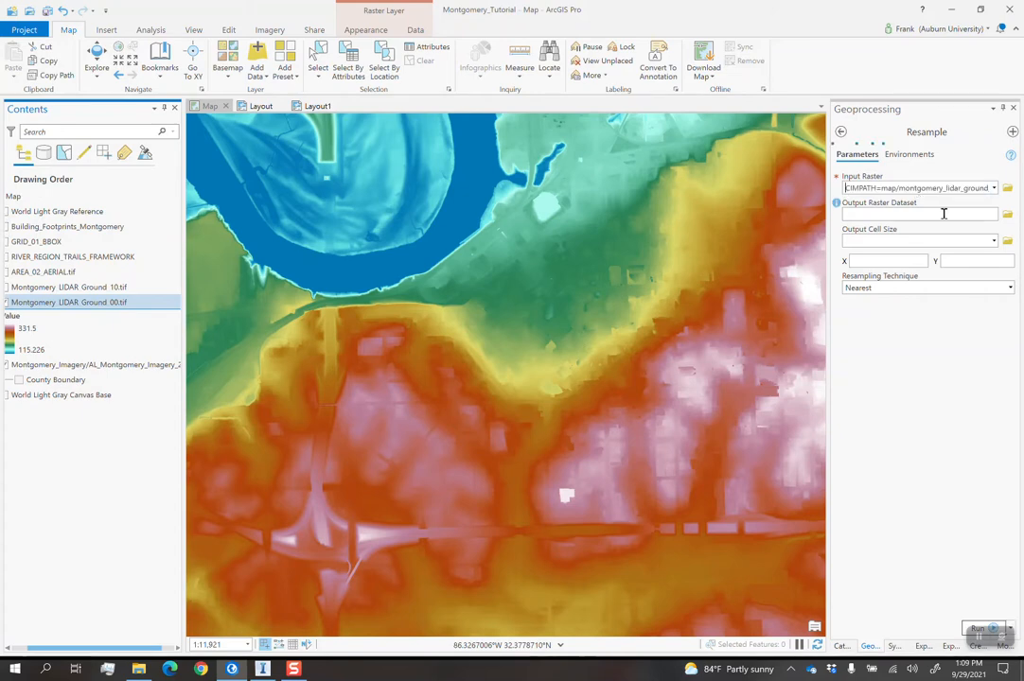
# Set the output raster to Montgomery_LIDAR_Ground_12.tif in the Edited Raster folder under Montgomery County Raster Data.
pyautogui.click(1007, 213)
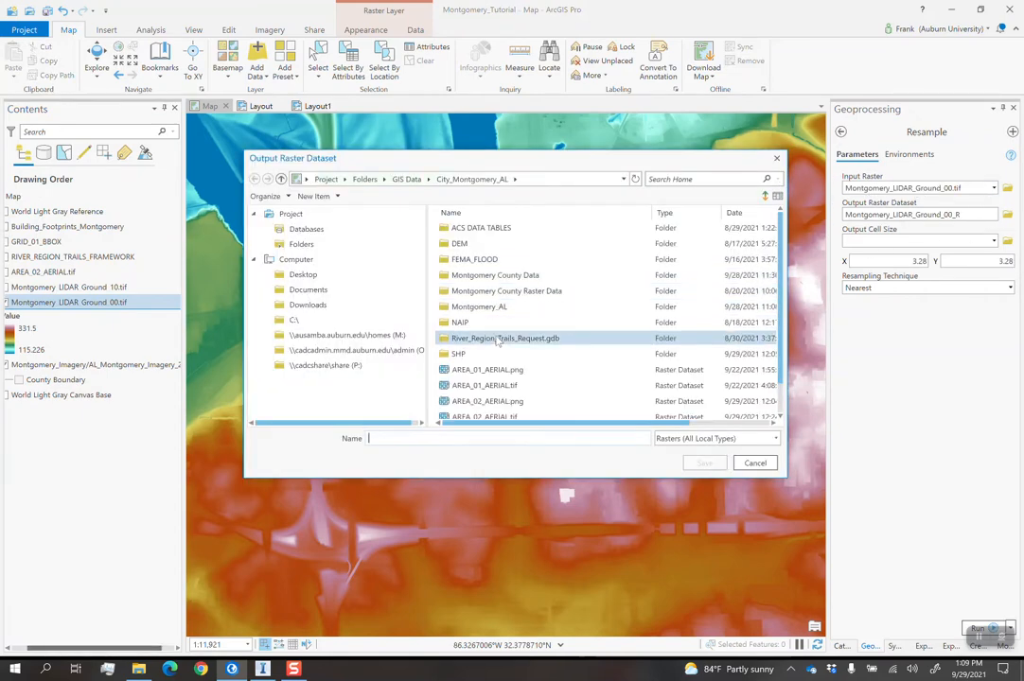
pyautogui.doubleClick(477, 307)
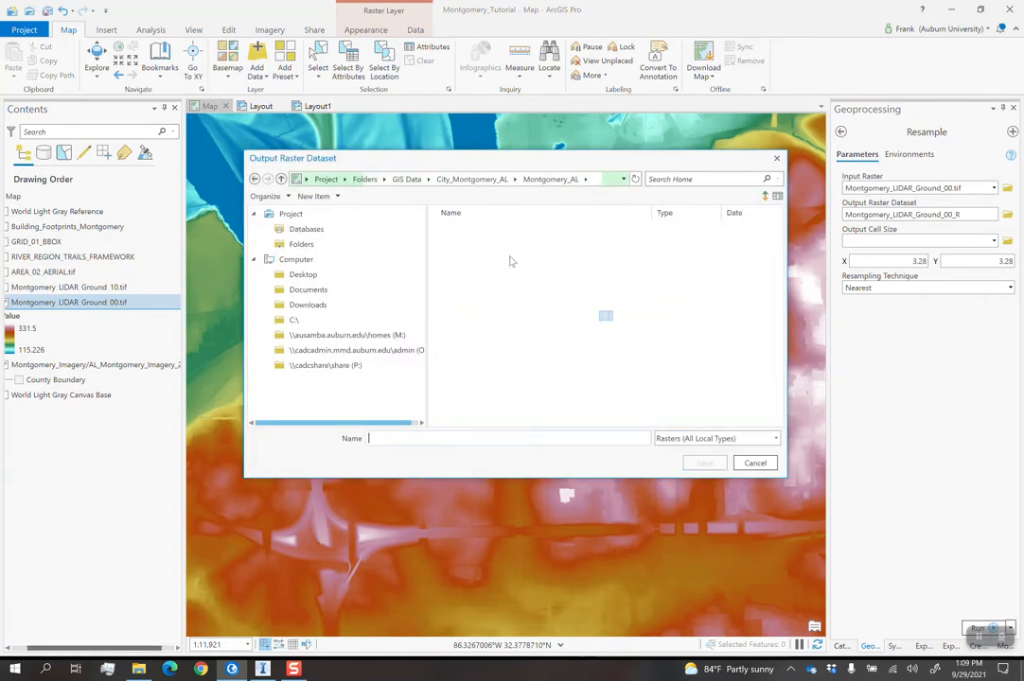
pyautogui.click(477, 180)
pyautogui.doubleClick(477, 292)
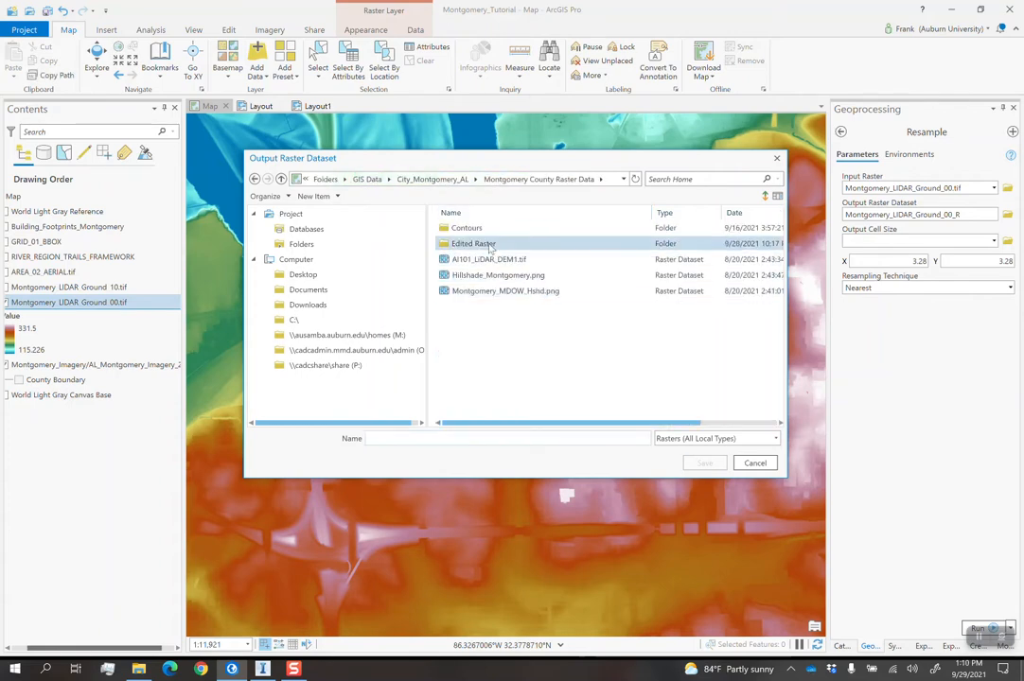
pyautogui.doubleClick(489, 245)
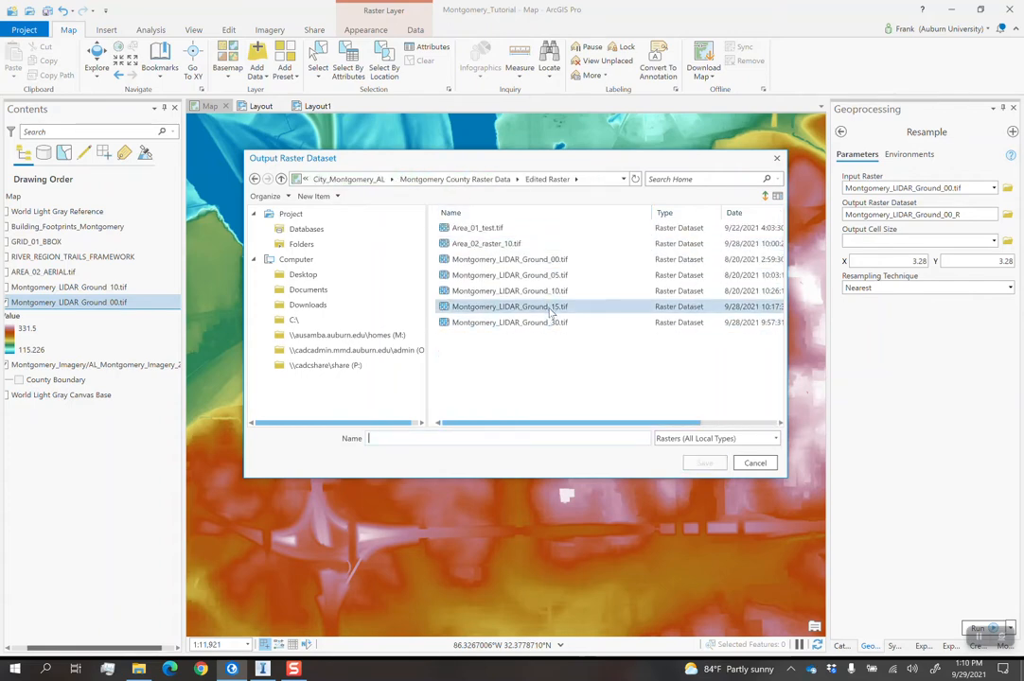
pyautogui.click(528, 312)
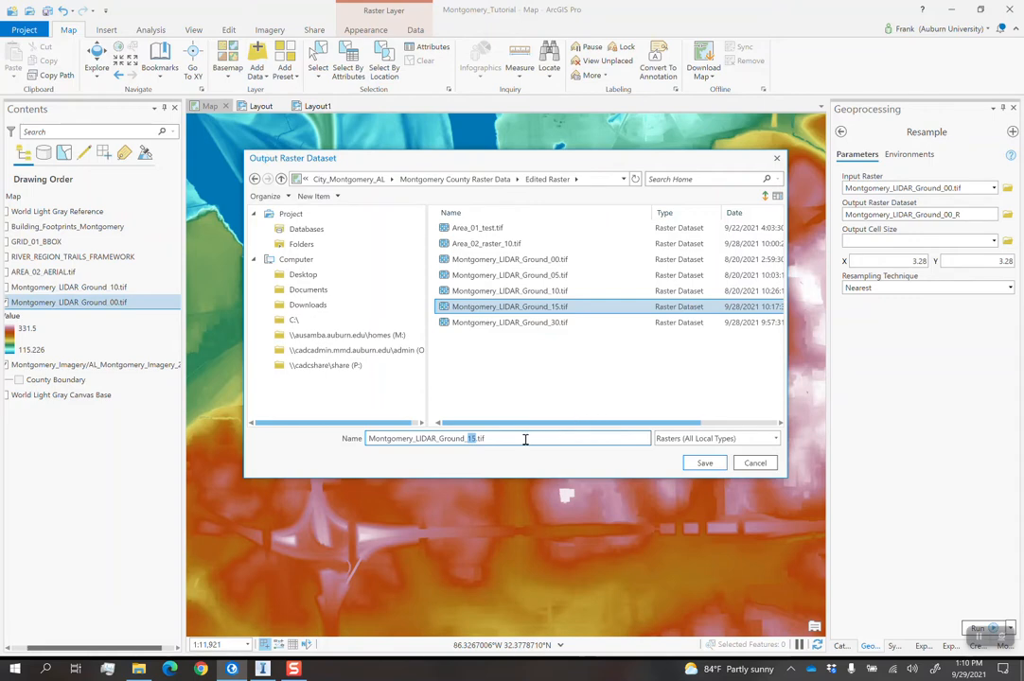
pyautogui.write('12')
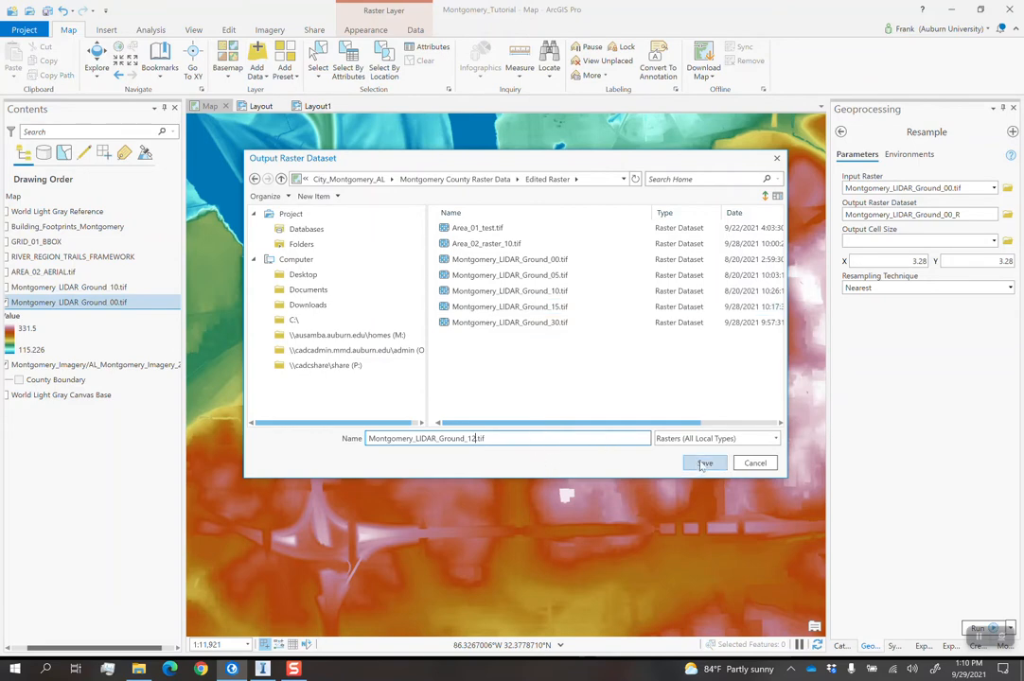
pyautogui.click(703, 464)
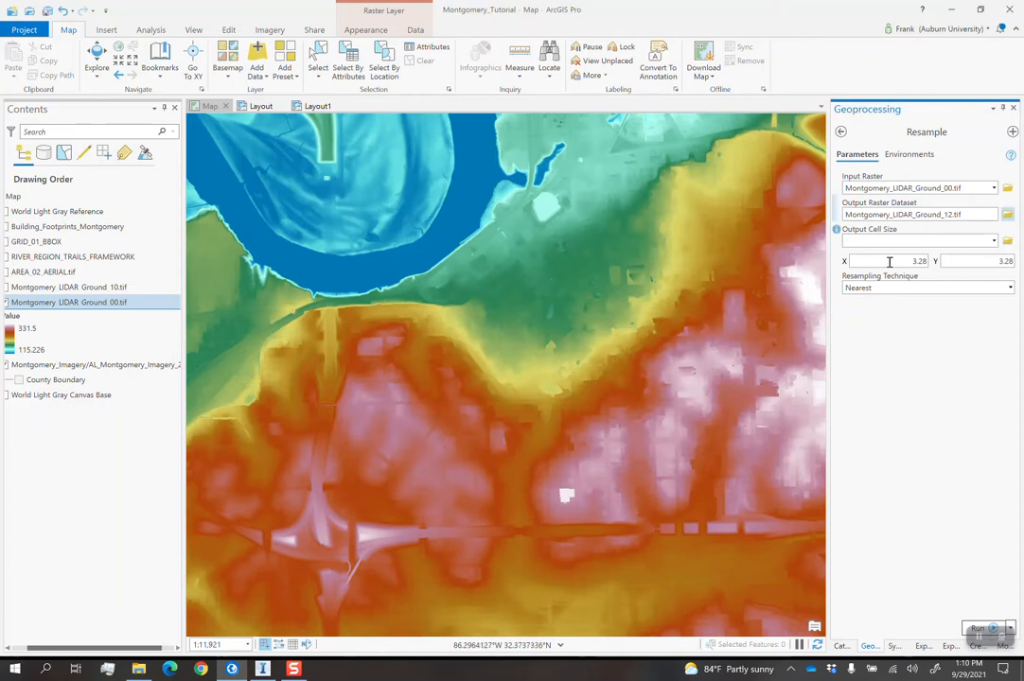
# Set the output cell size to 12 in both X and Y and run the Resample tool.
pyautogui.write('12')
pyautogui.press('Tab')
pyautogui.write('12')
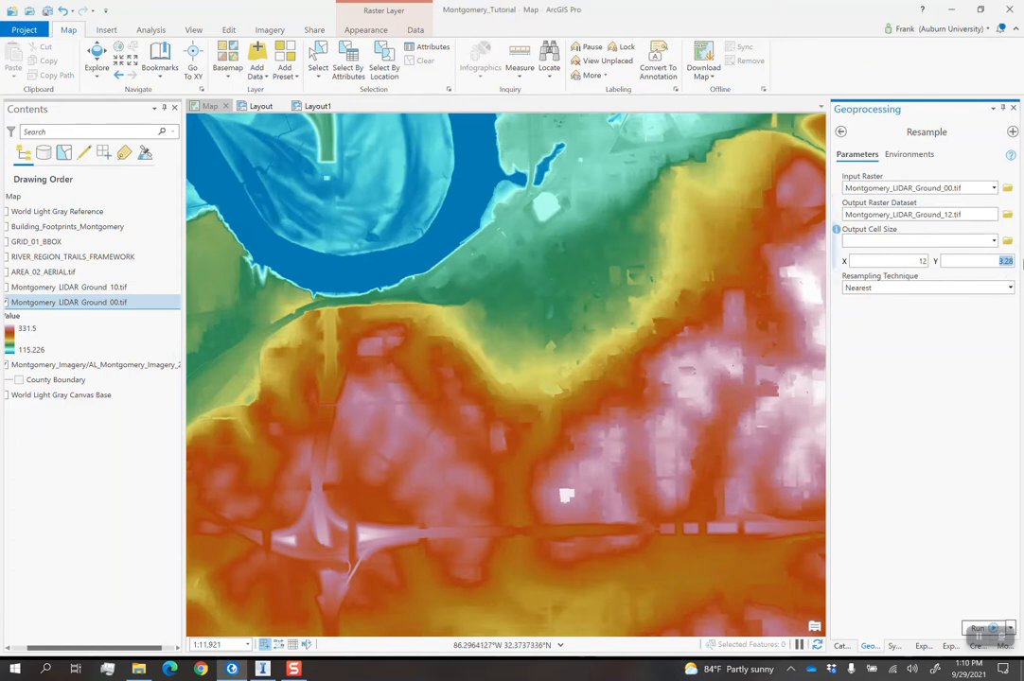
pyautogui.click(974, 626)
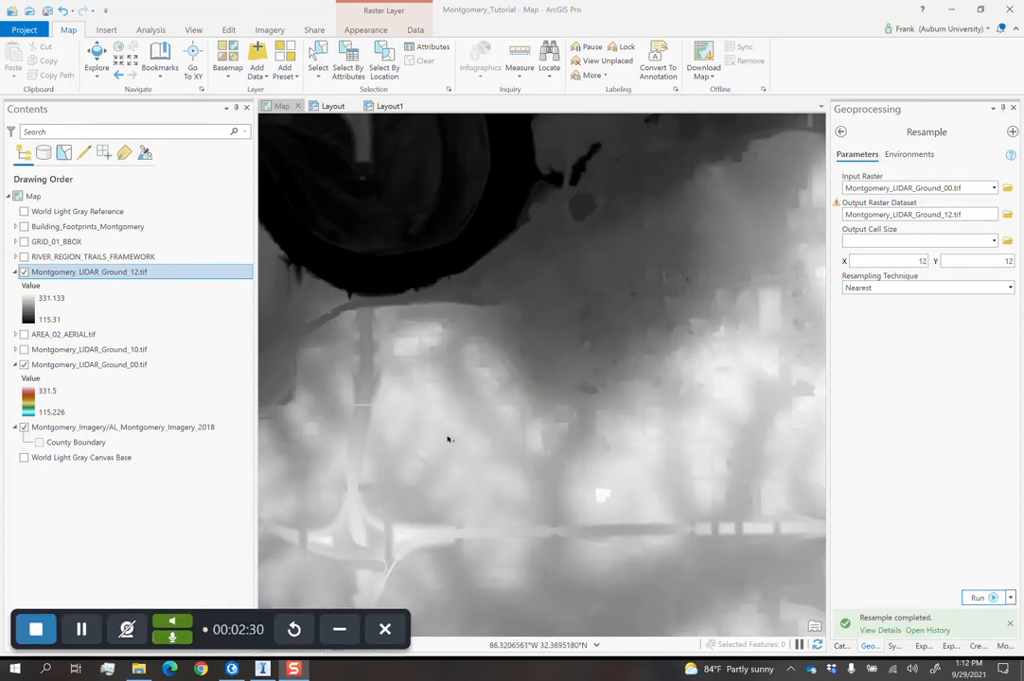
# Move the Montgomery_LIDAR_Ground_12.tif layer directly above Montgomery_LIDAR_Ground_00.tif in the drawing order.
pyautogui.moveTo(502, 368); pyautogui.dragTo(555, 379)
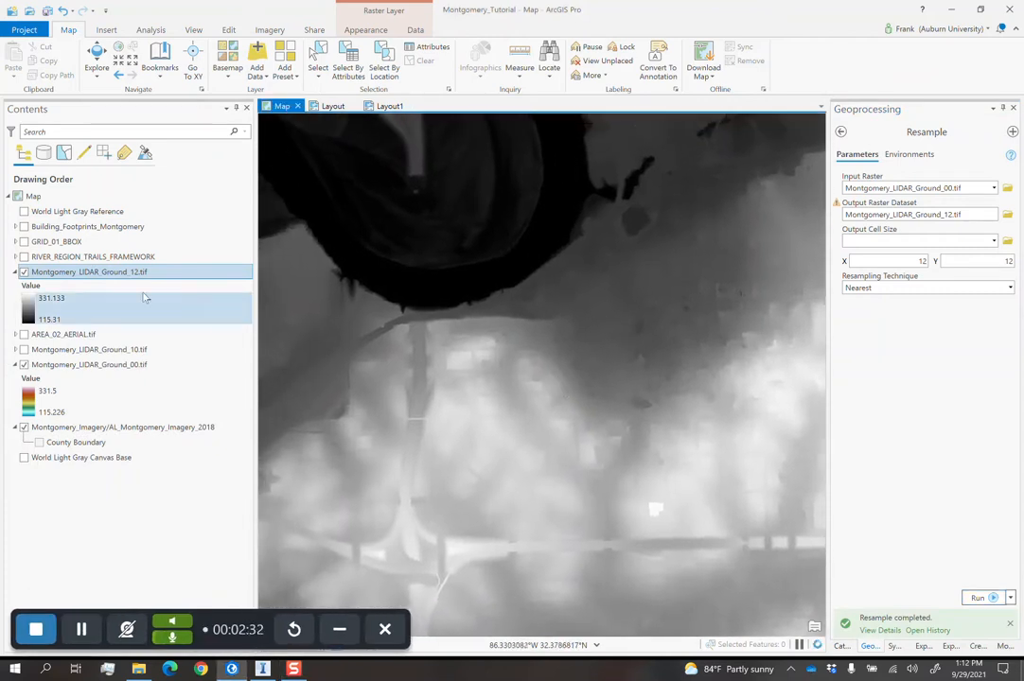
pyautogui.scroll(3, 450, 416)
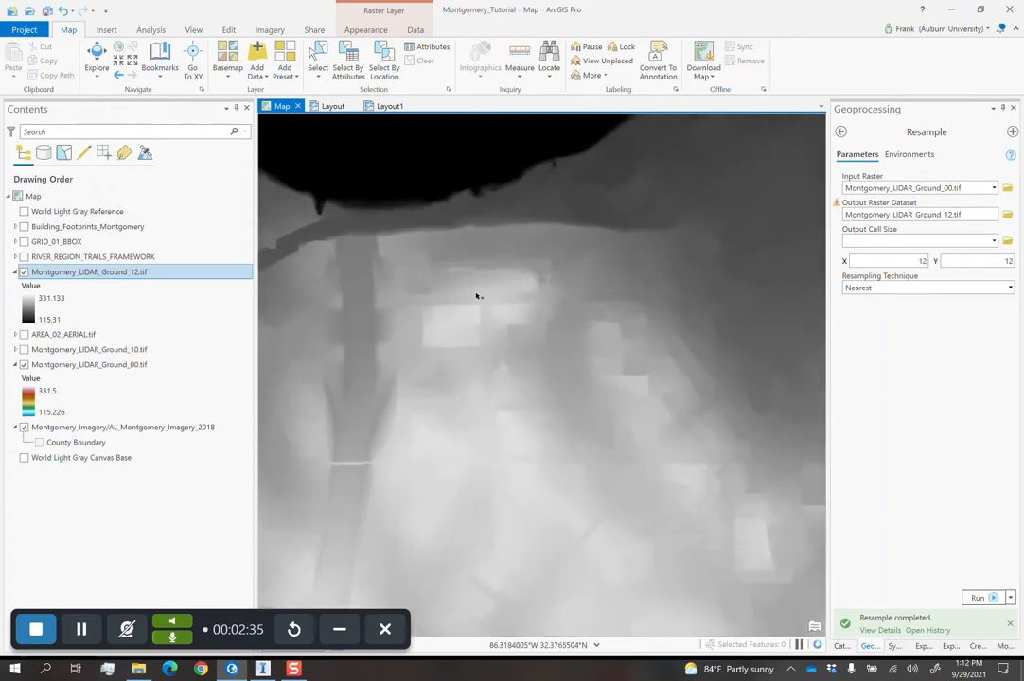
pyautogui.scroll(5, 478, 296)
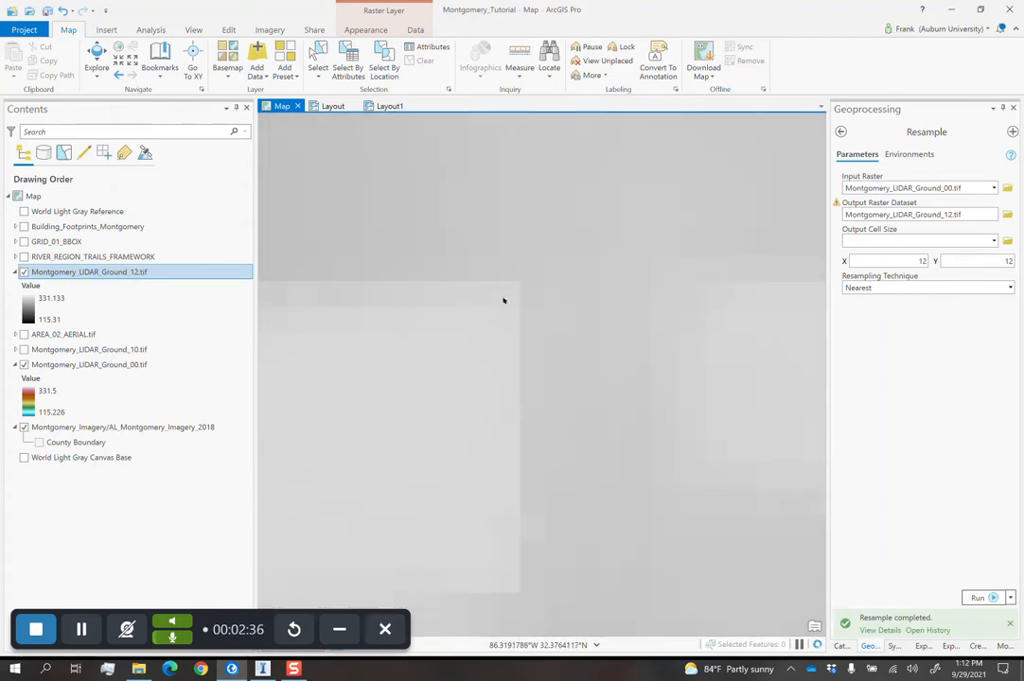
pyautogui.moveTo(703, 331); pyautogui.dragTo(431, 421)
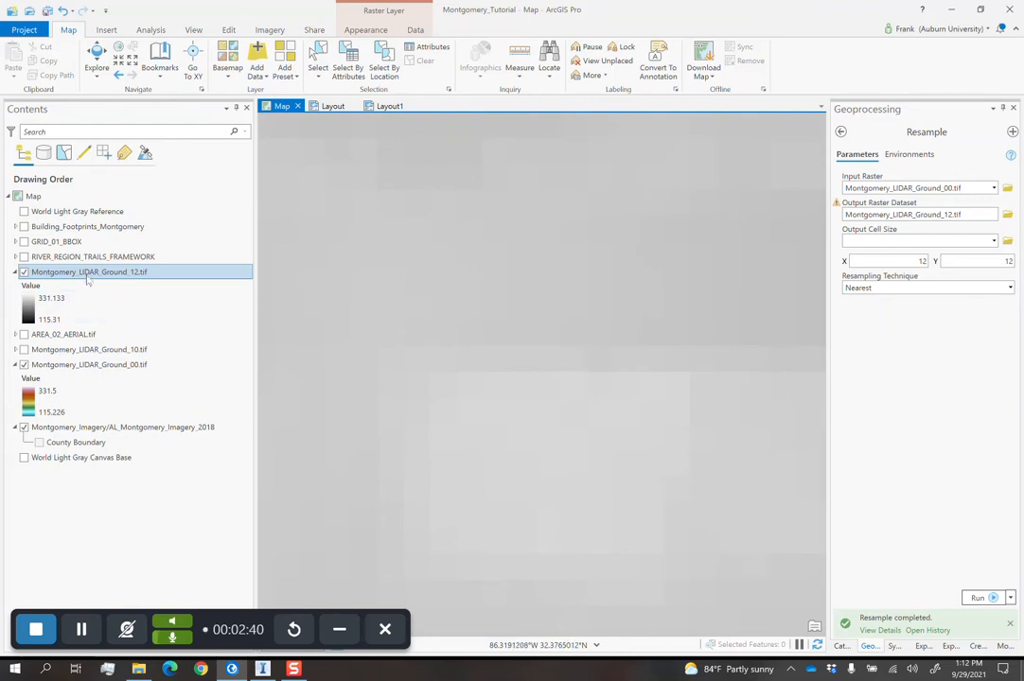
pyautogui.moveTo(87, 274); pyautogui.dragTo(90, 317)
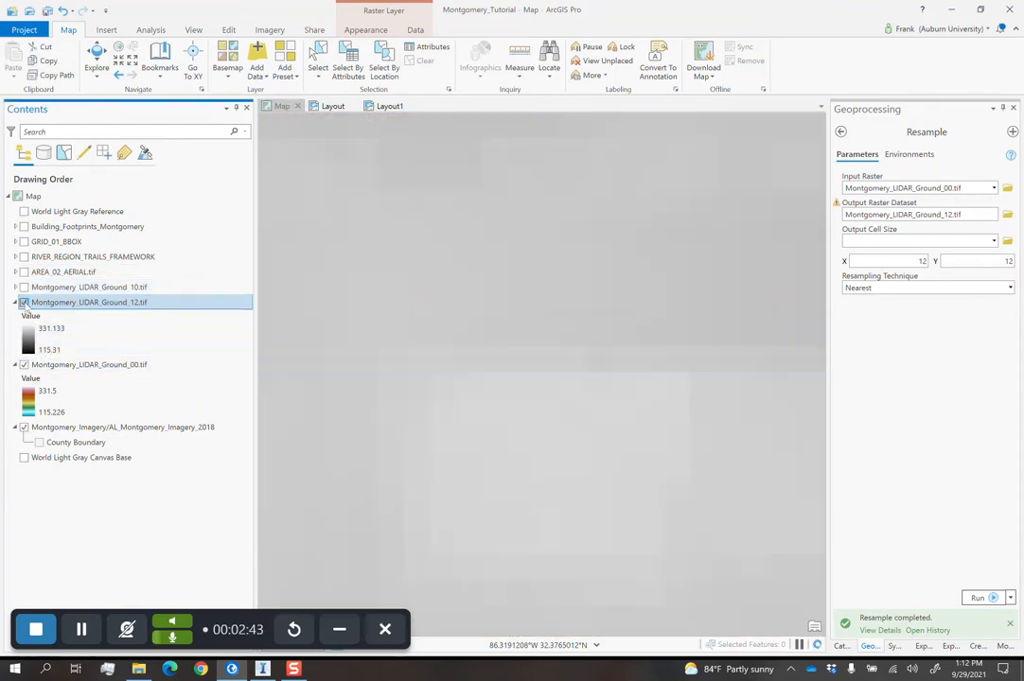
# Compare the cells of the original and resampled rasters by hiding and reshowing Montgomery_LIDAR_Ground_12.tif.
pyautogui.click(23, 303)
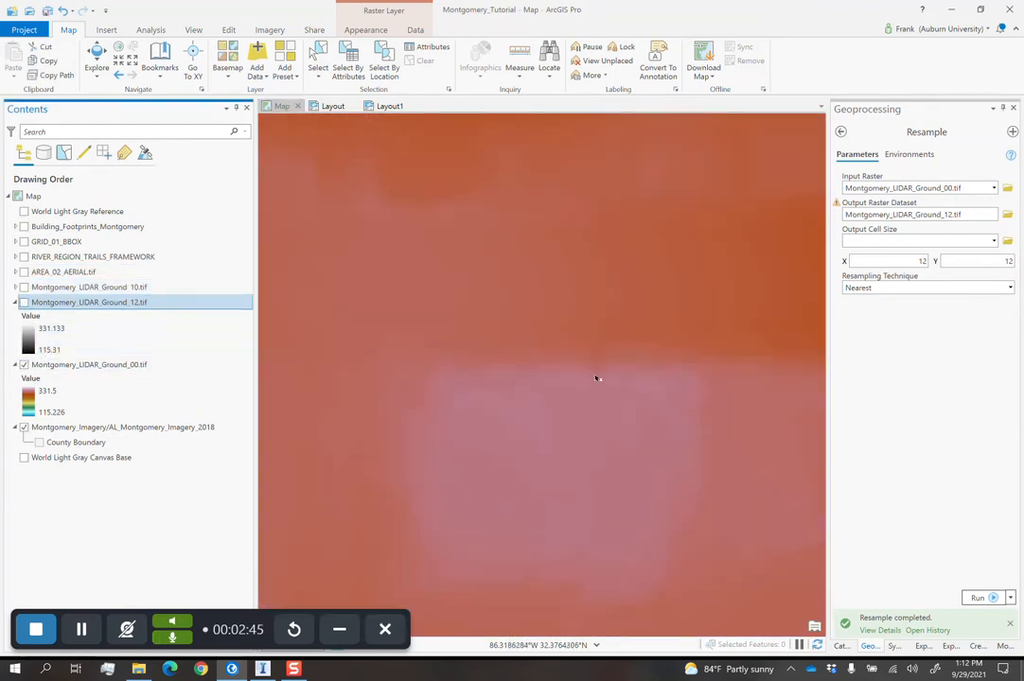
pyautogui.scroll(2, 596, 378)
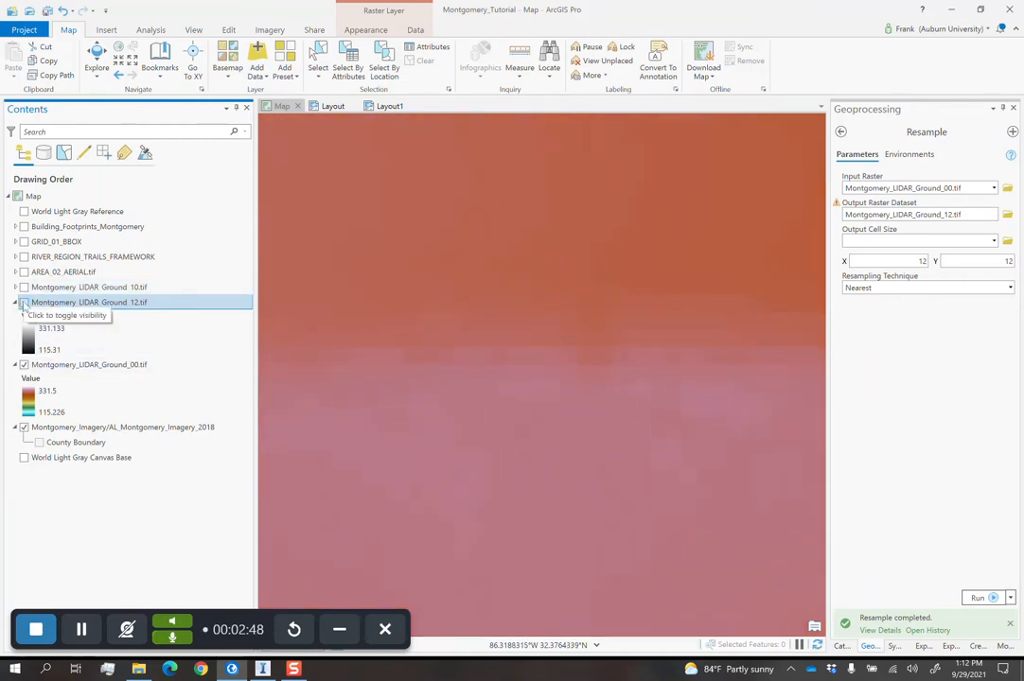
pyautogui.click(24, 302)
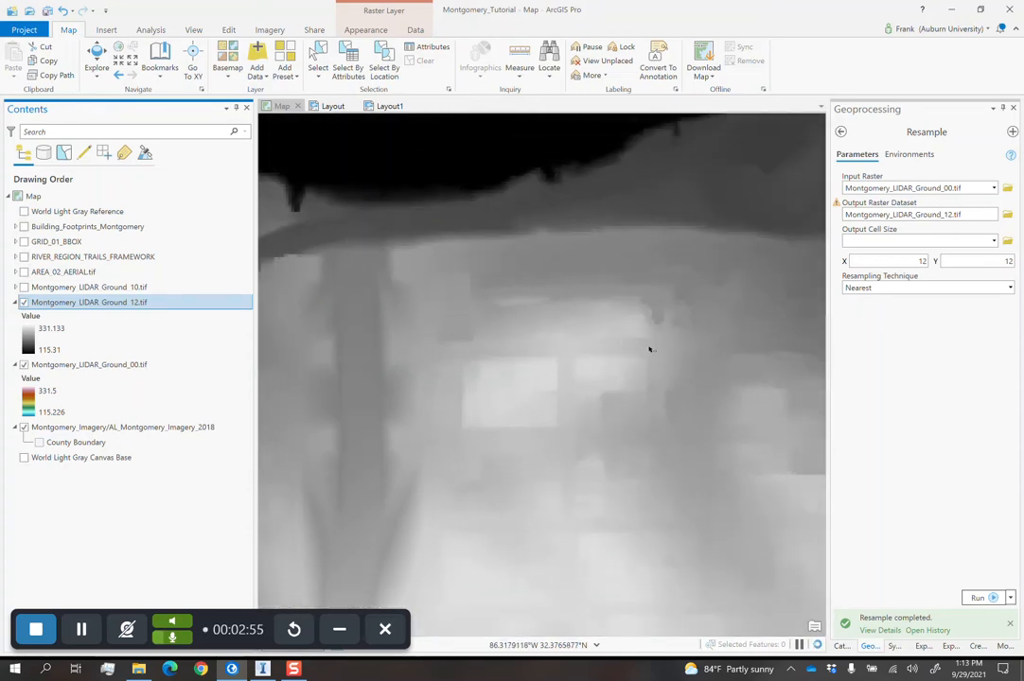
# Hide the Montgomery_LIDAR_Ground_12.tif and Montgomery_LIDAR_Ground_00.tif layers and examine the 2018 aerial imagery around the river bend, downtown and highway interchange.
pyautogui.scroll(-3, 646, 379)
pyautogui.moveTo(620, 376); pyautogui.dragTo(522, 376)
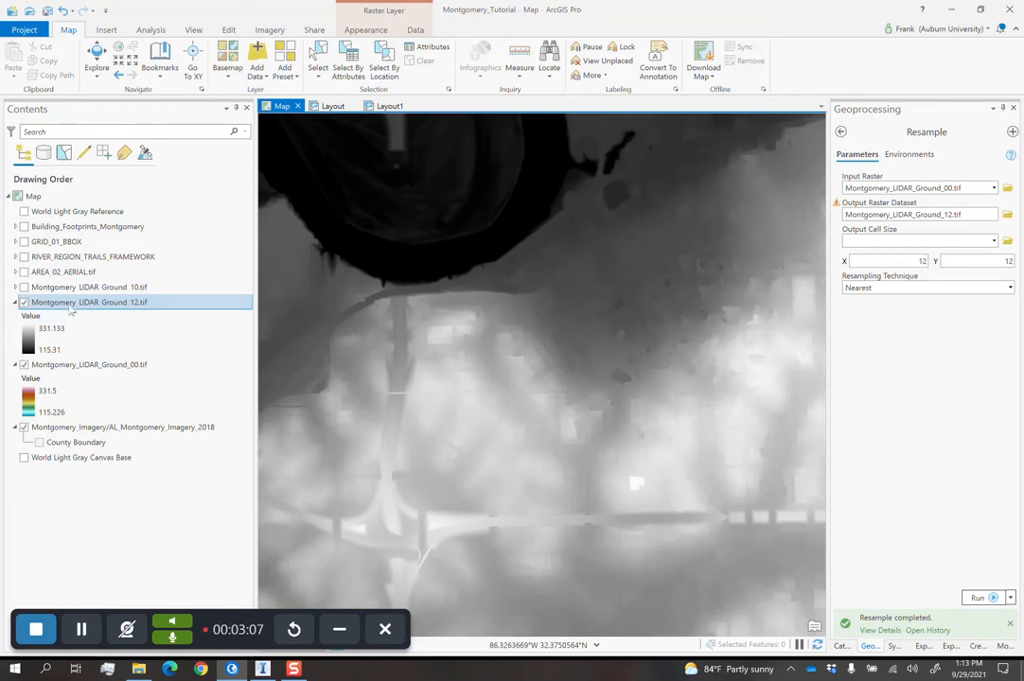
pyautogui.click(23, 303)
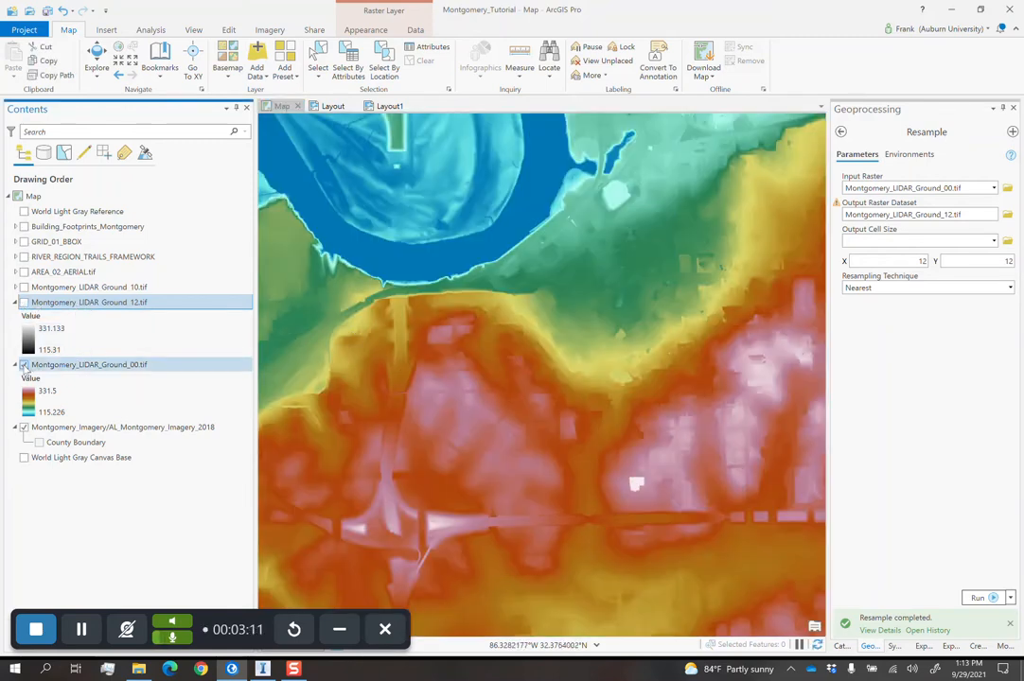
pyautogui.click(24, 365)
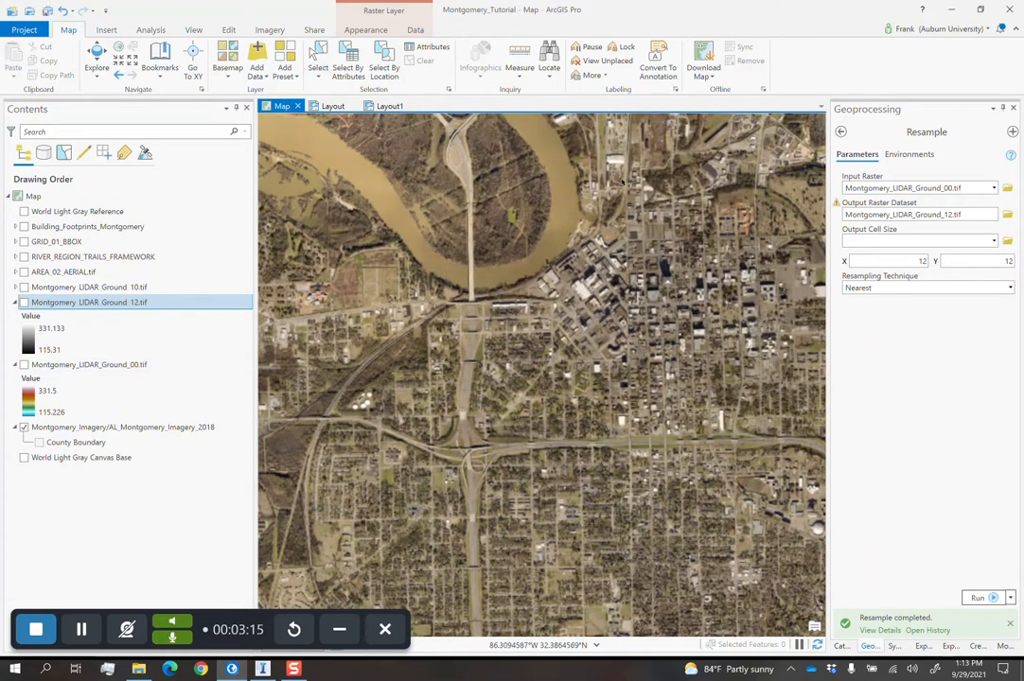
pyautogui.moveTo(610, 244); pyautogui.dragTo(611, 296)
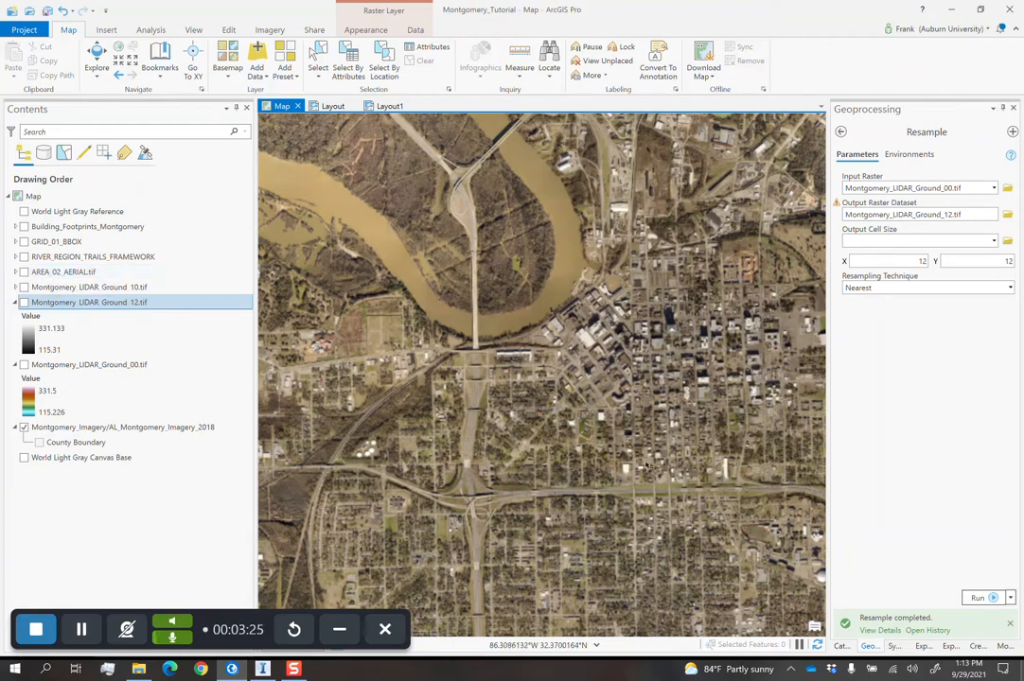
pyautogui.moveTo(714, 458); pyautogui.dragTo(672, 461)
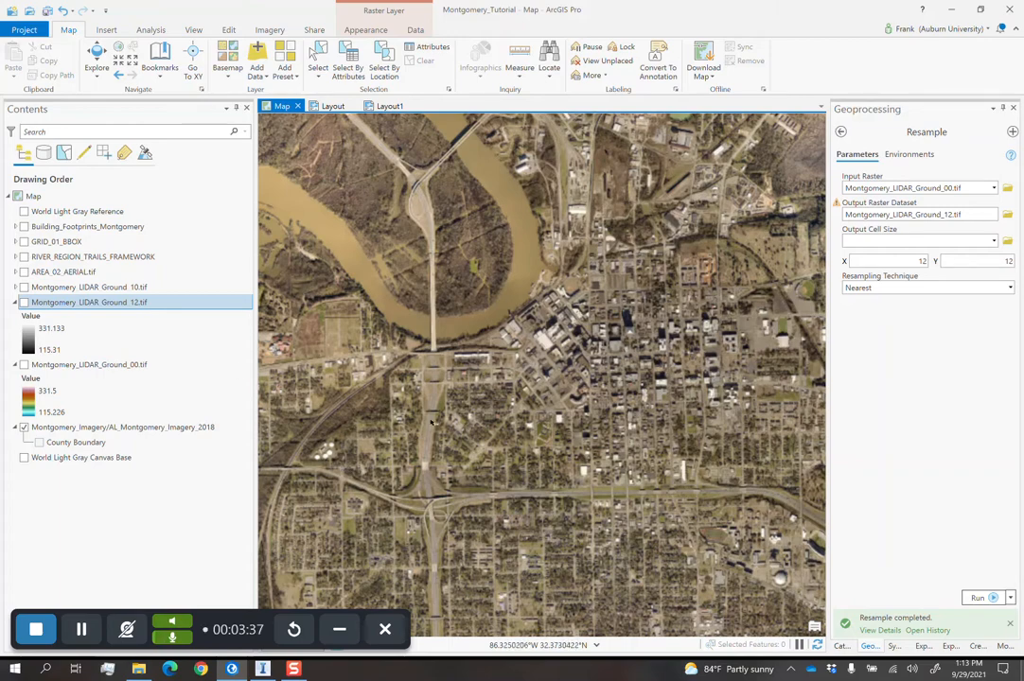
pyautogui.moveTo(461, 416); pyautogui.dragTo(508, 419)
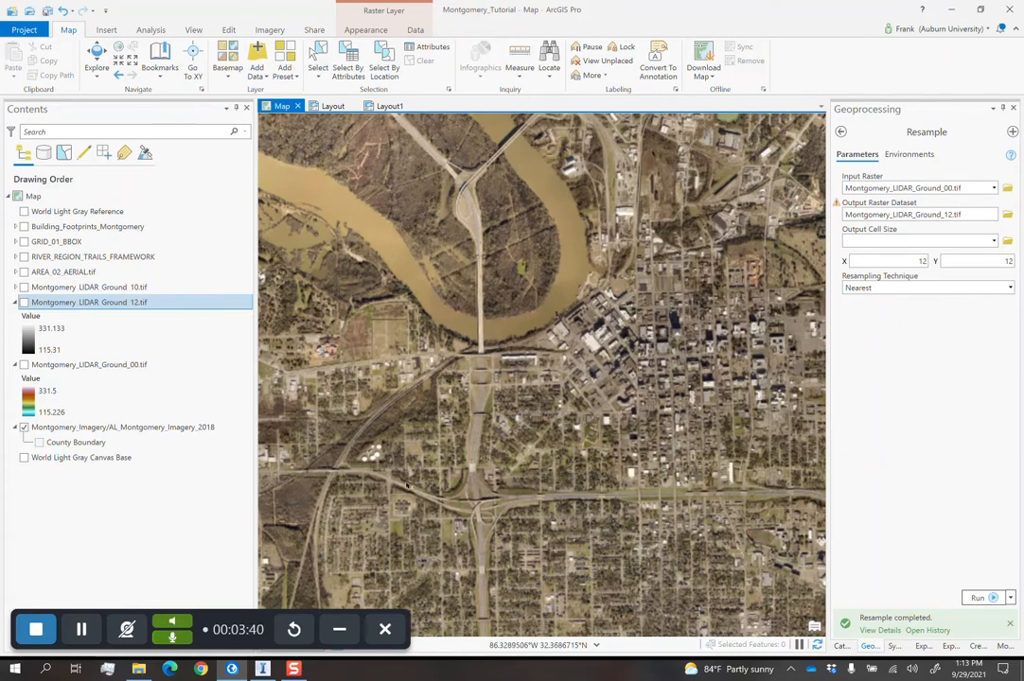
# Start creating a new shapefile in the SHP folder under City_Montgomery_AL.
pyautogui.click(841, 647)
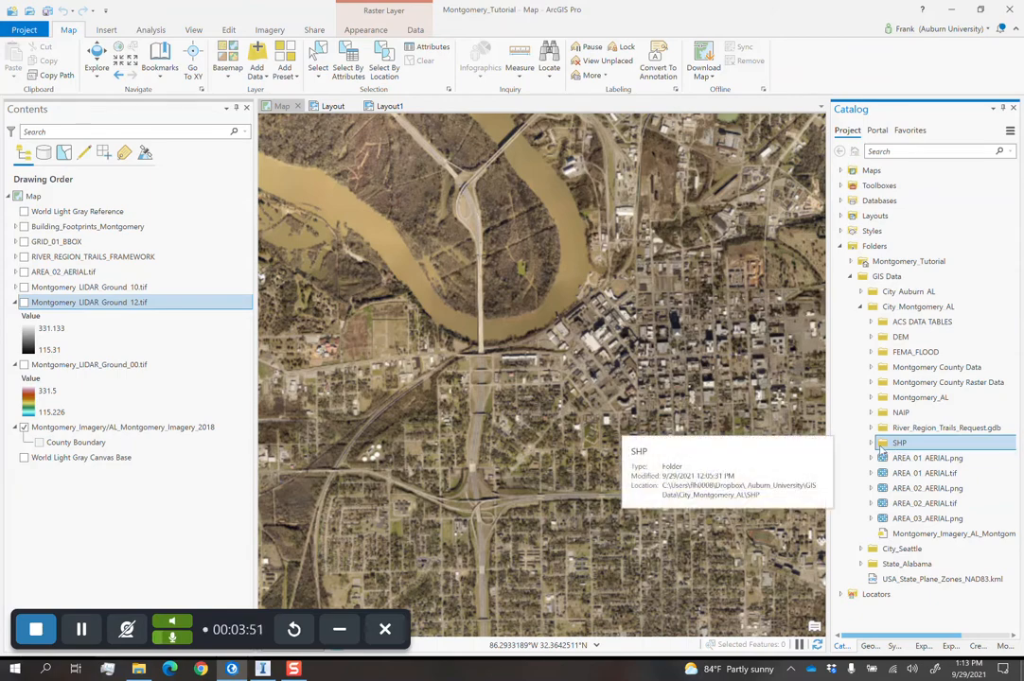
pyautogui.click(871, 443)
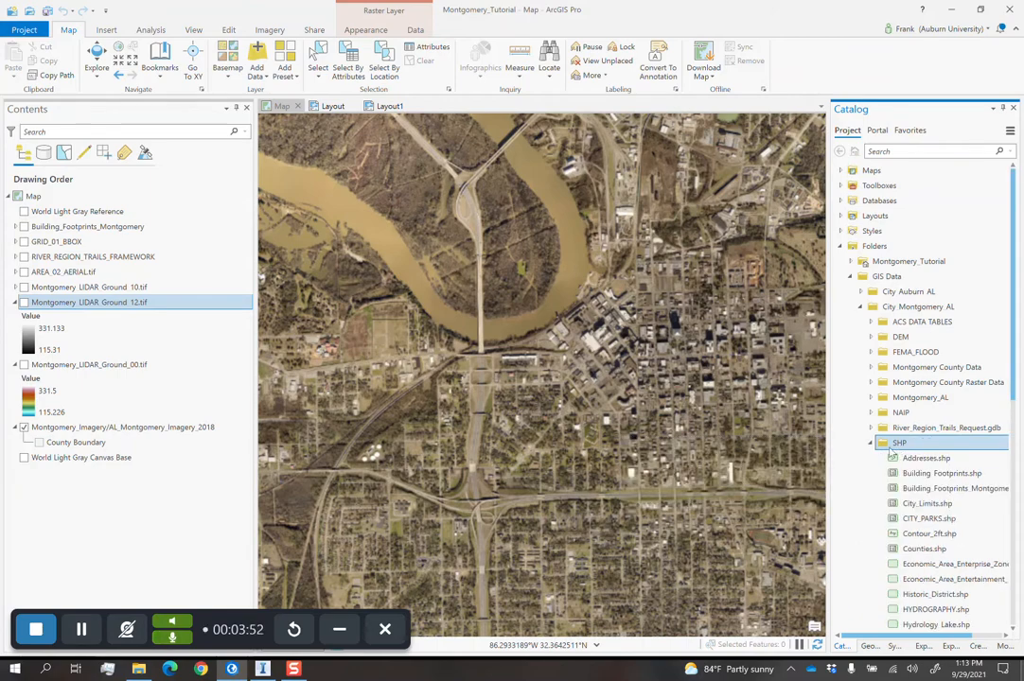
pyautogui.rightClick(896, 442)
pyautogui.moveTo(921, 496)
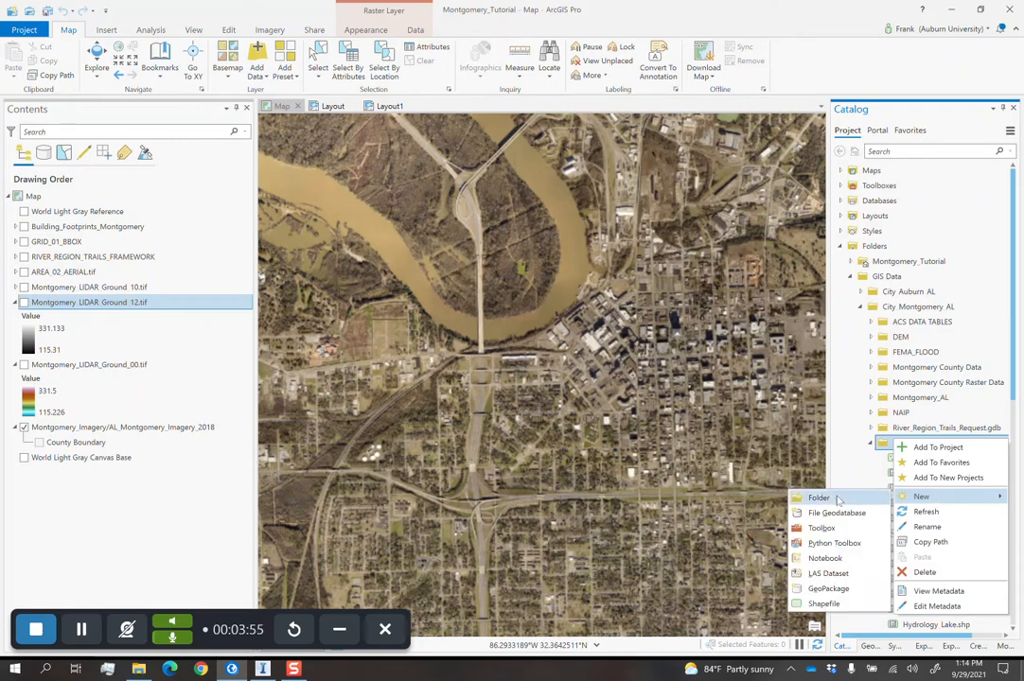
pyautogui.click(823, 604)
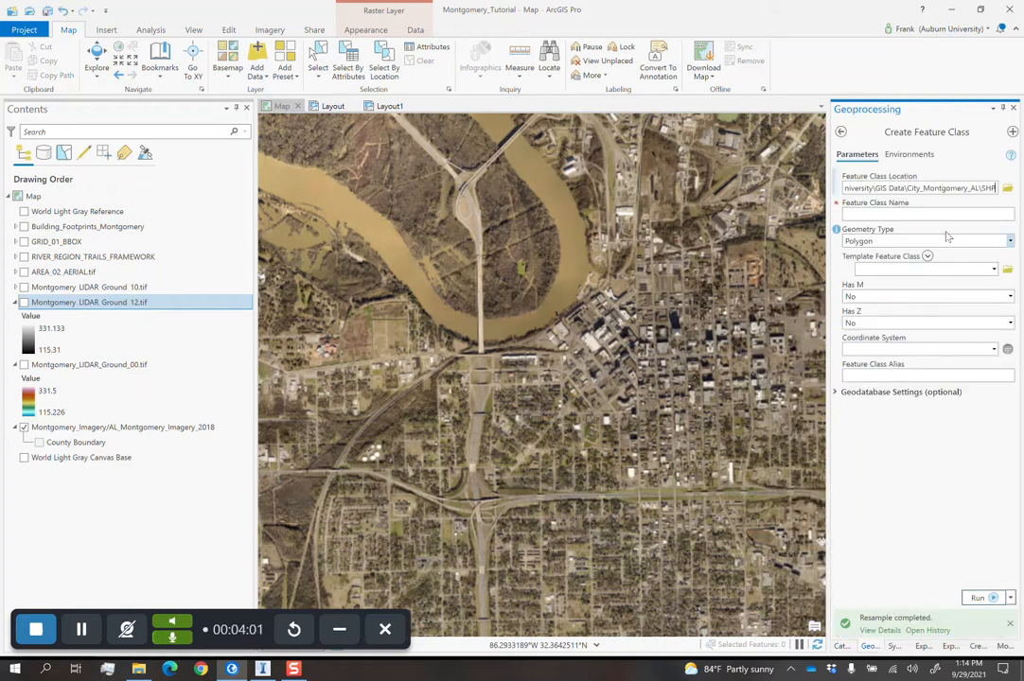
# Name the polygon feature class bbox_4, assign the NAD 1983 StatePlane Alabama East coordinate system and run Create Feature Class.
pyautogui.click(911, 214)
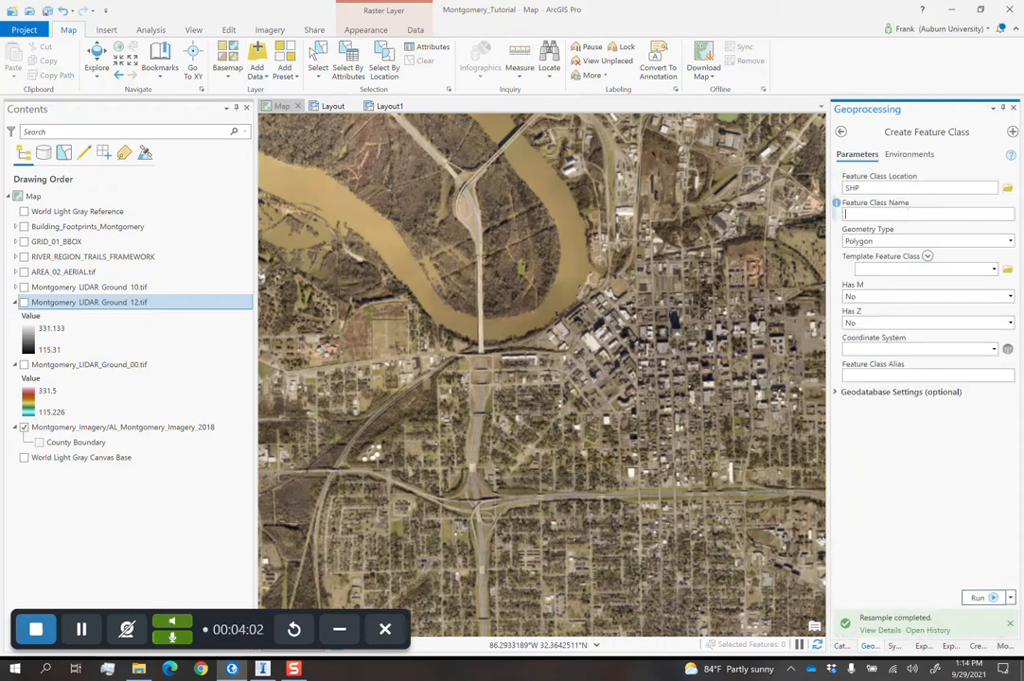
pyautogui.write('bbox_4')
pyautogui.click(997, 350)
pyautogui.click(884, 362)
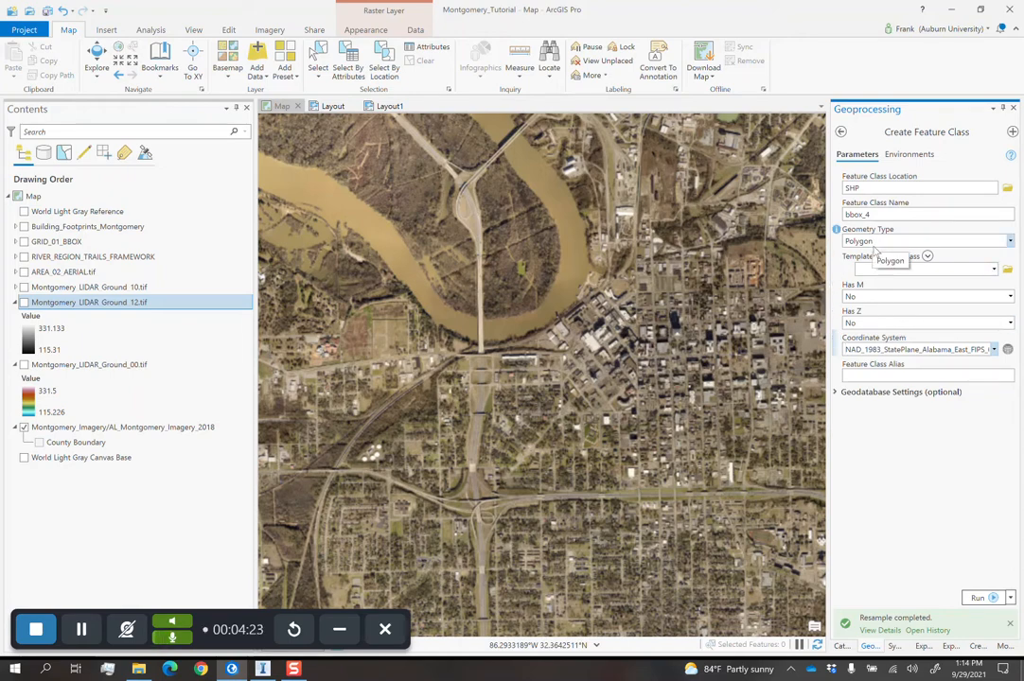
pyautogui.click(979, 598)
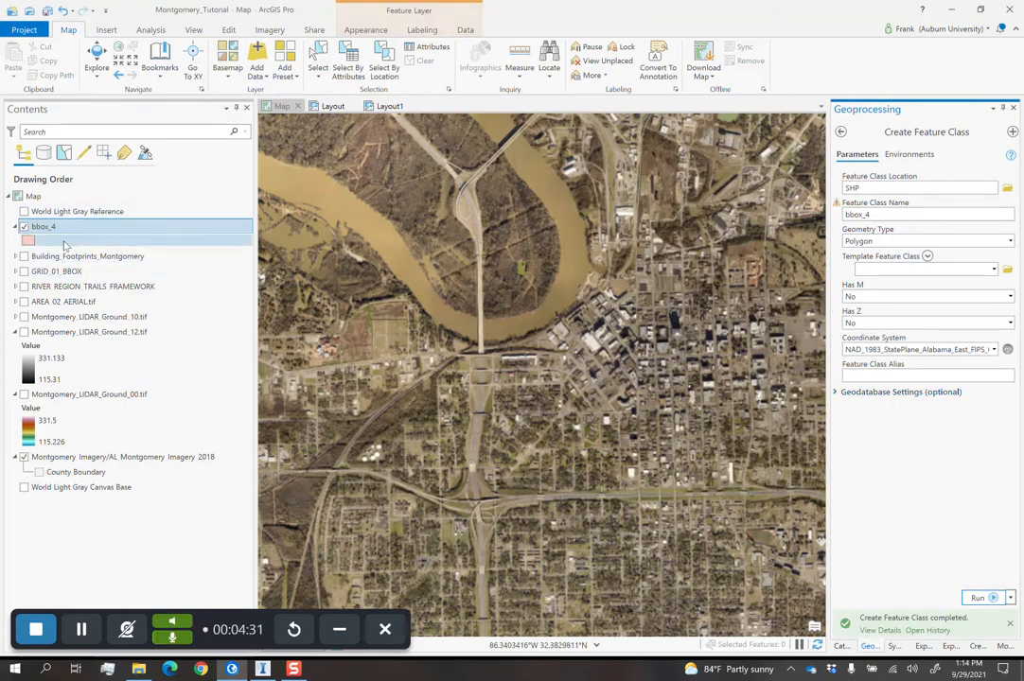
# Change the bbox_4 layer's symbol to the thicker unfilled Black Outline.
pyautogui.click(29, 241)
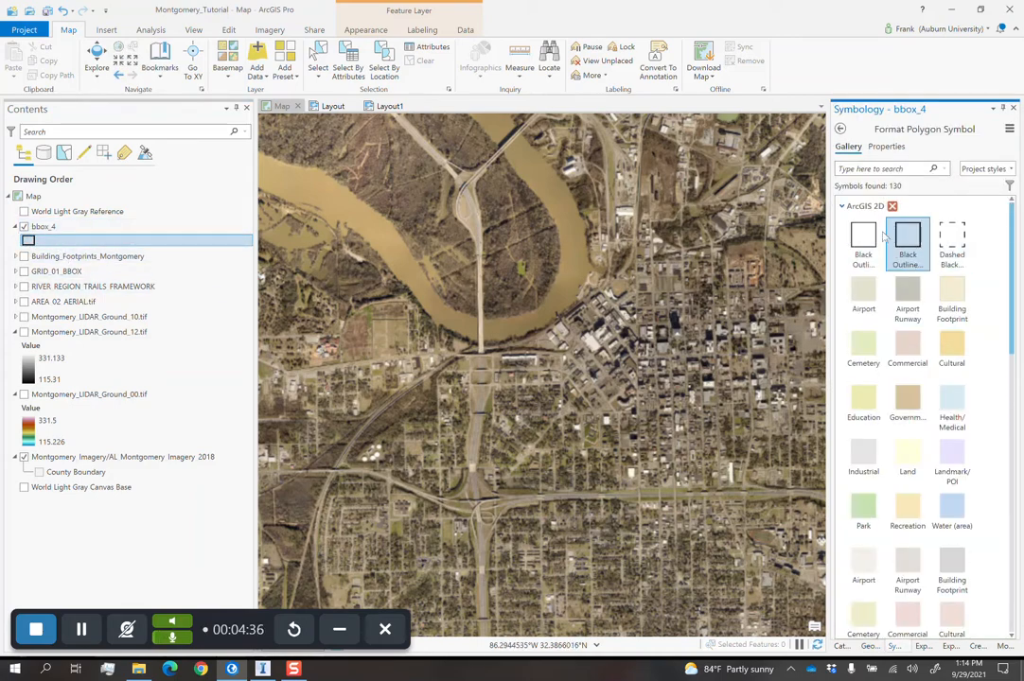
pyautogui.click(840, 130)
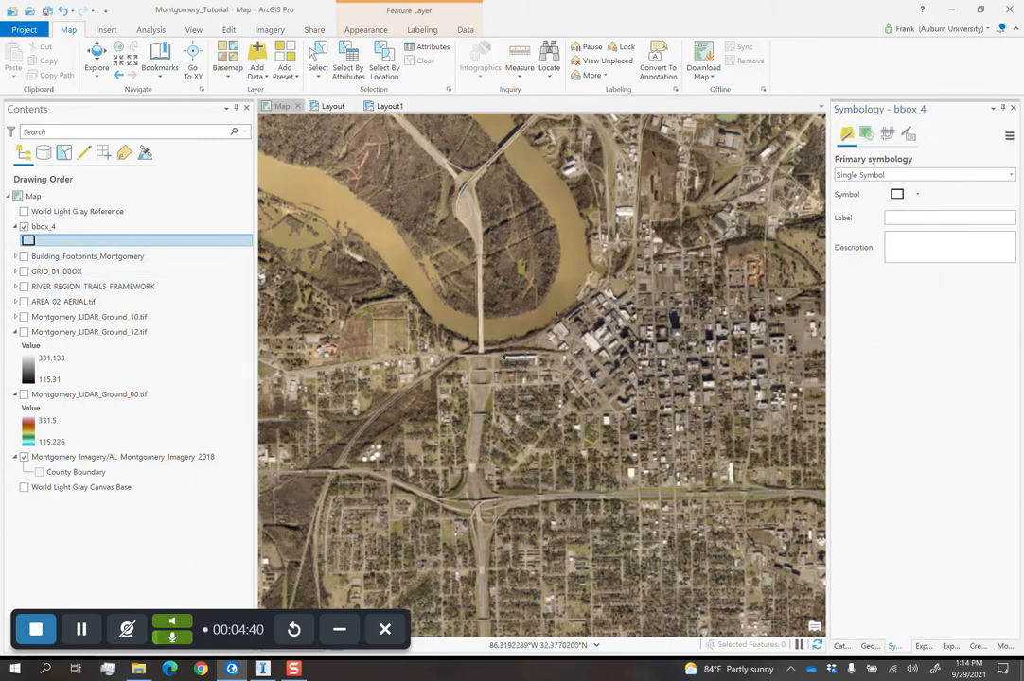
# Draw a five-sided polygon in bbox_4 around the river bend, downtown and the highway interchange south of it.
pyautogui.click(47, 229)
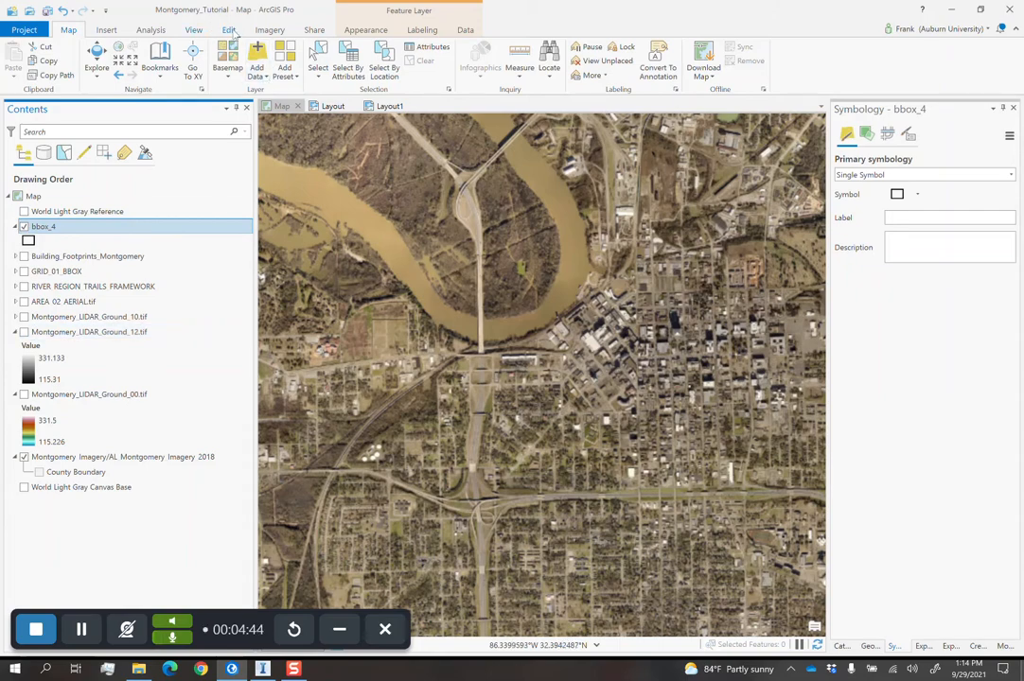
pyautogui.click(228, 31)
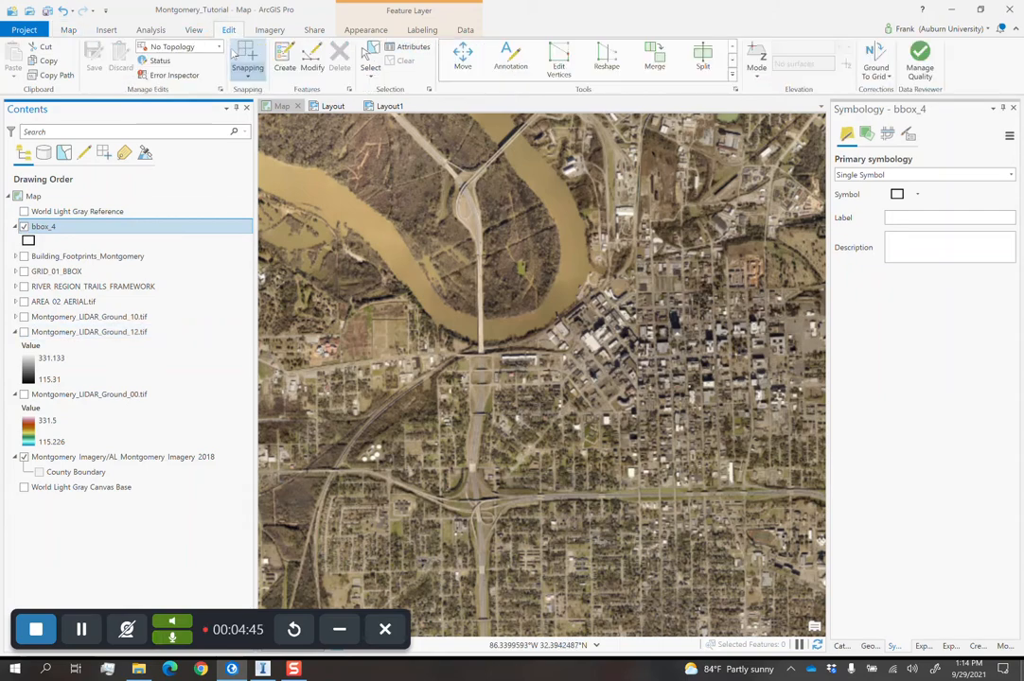
pyautogui.click(285, 66)
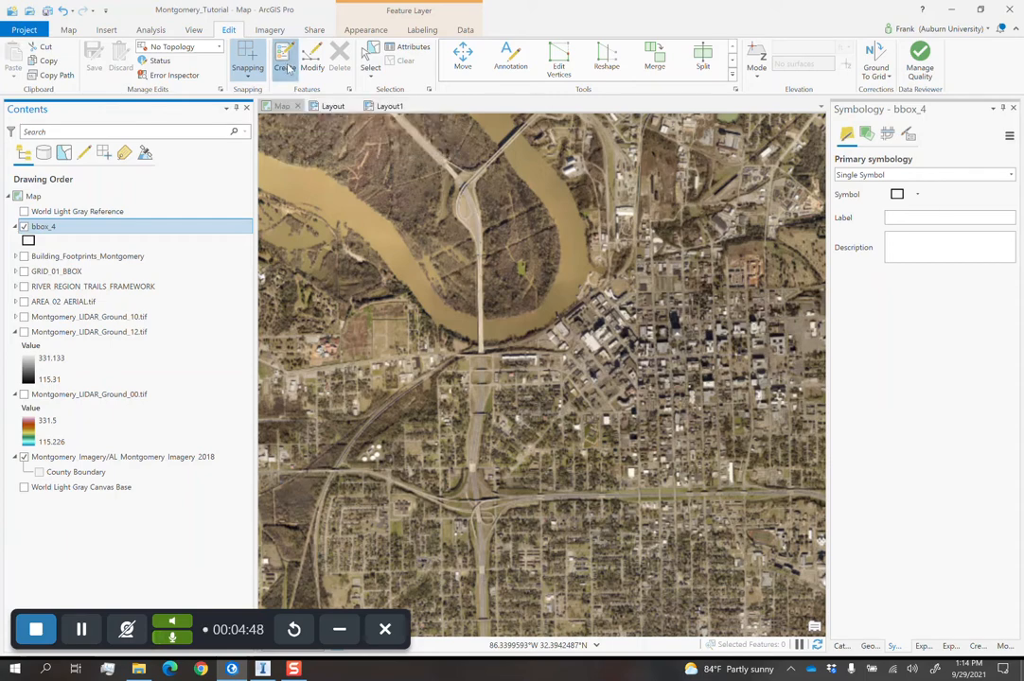
pyautogui.click(863, 207)
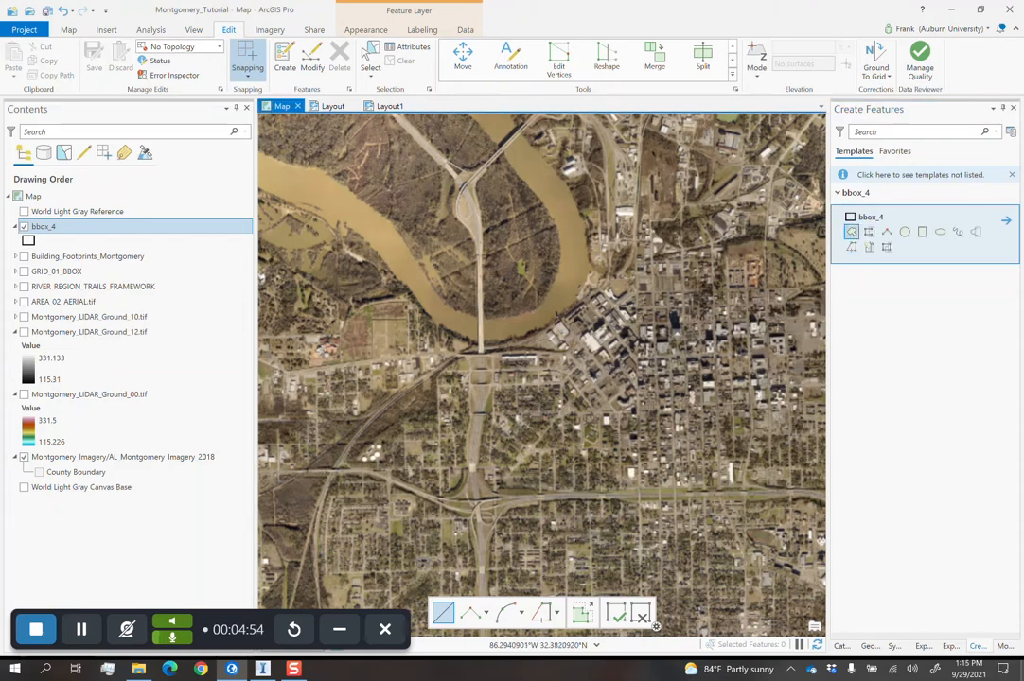
pyautogui.moveTo(473, 367); pyautogui.dragTo(490, 314, button='middle')
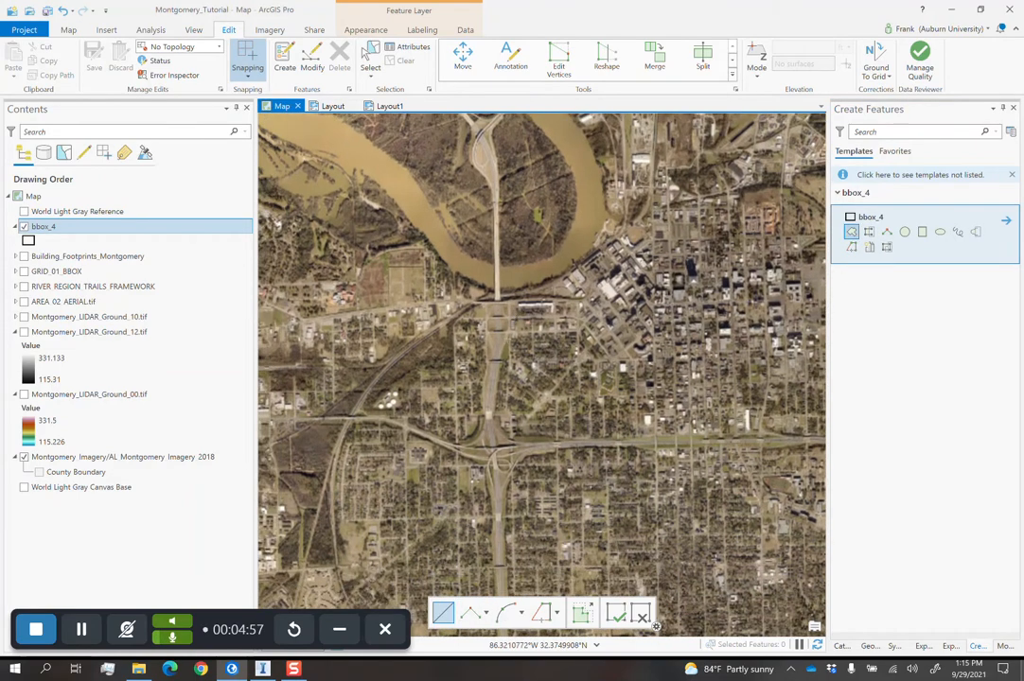
pyautogui.scroll(-2, 508, 363)
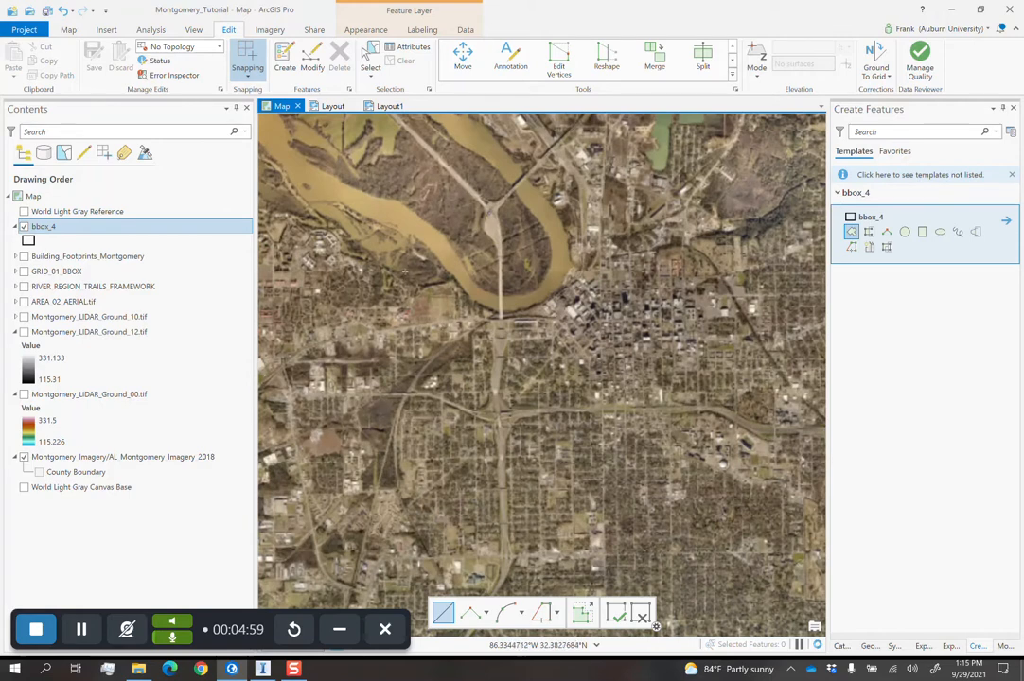
pyautogui.click(407, 273)
pyautogui.click(407, 442)
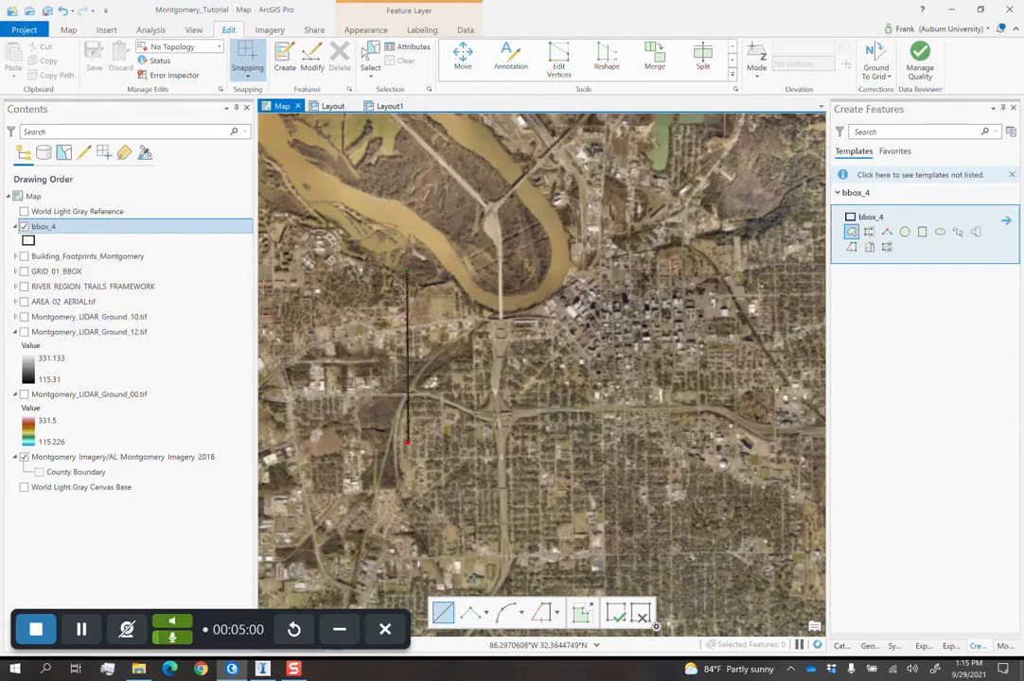
pyautogui.click(693, 439)
pyautogui.click(684, 247)
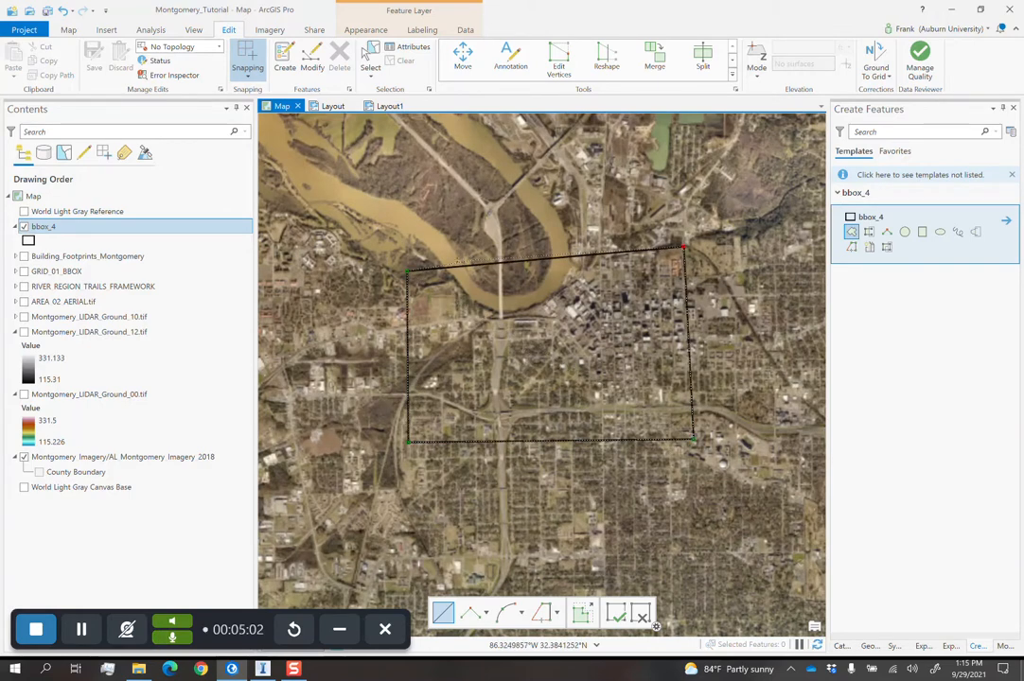
pyautogui.doubleClick(455, 249)
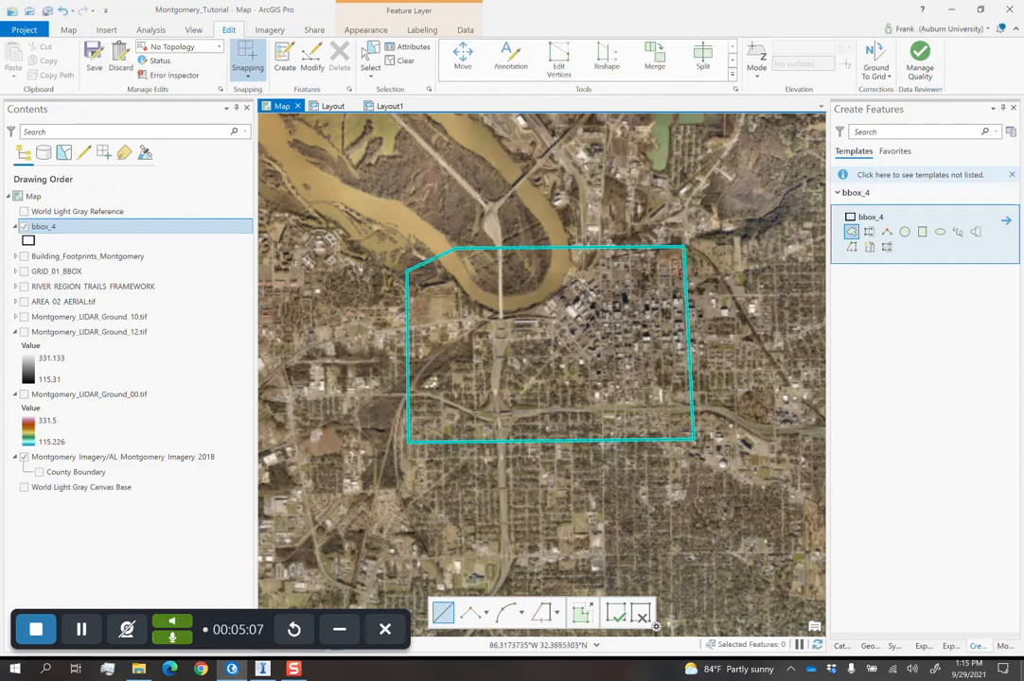
# Save all edits to bbox_4 and clear the selection.
pyautogui.click(98, 58)
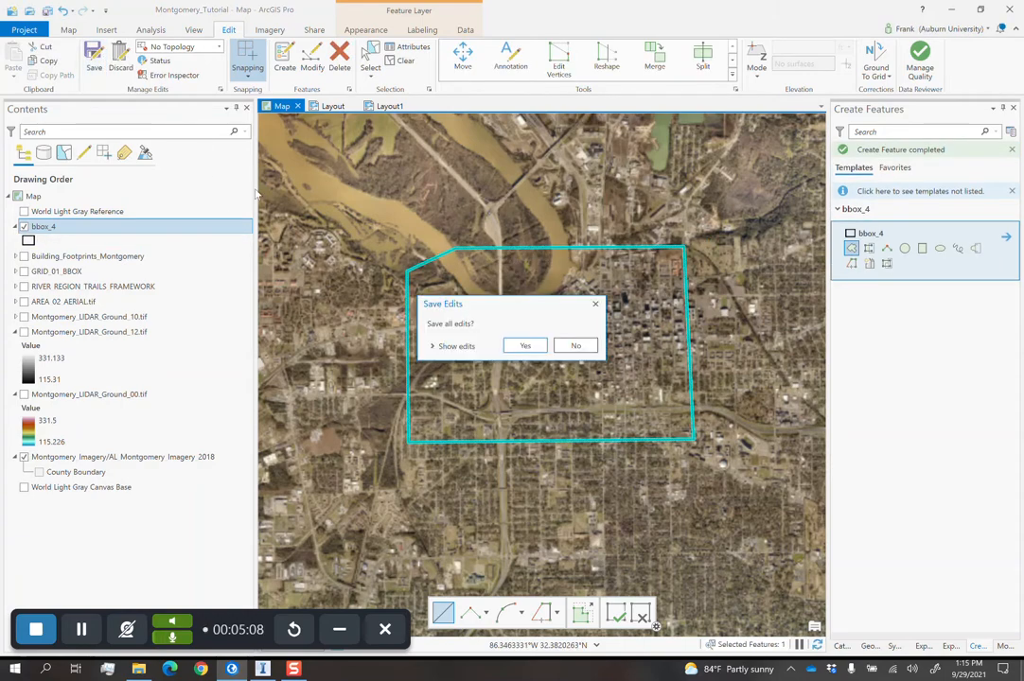
pyautogui.click(524, 345)
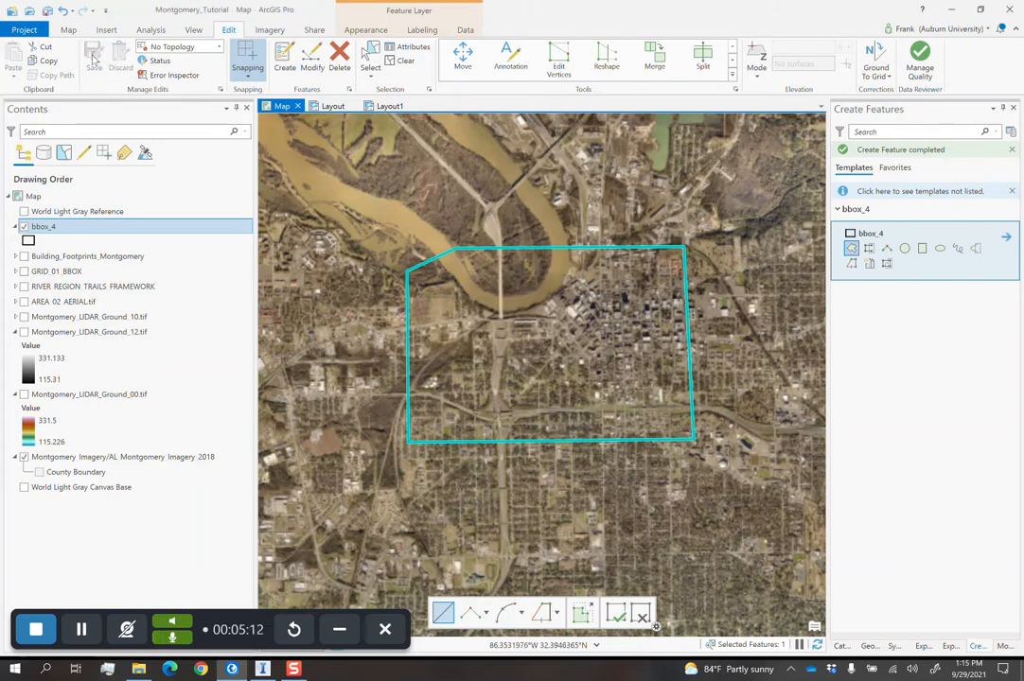
pyautogui.click(405, 61)
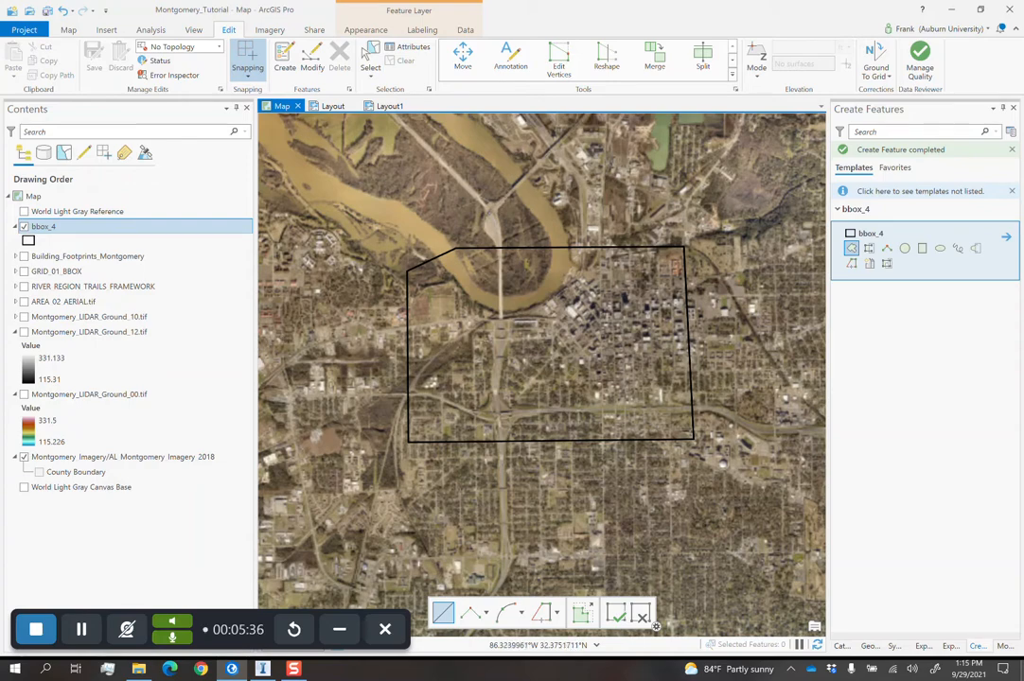
# Switch to File Explorer, open AREA_03_AERIAL from the City_Montgomery_AL folder, examine its highway detail up close and close the image.
pyautogui.click(138, 669)
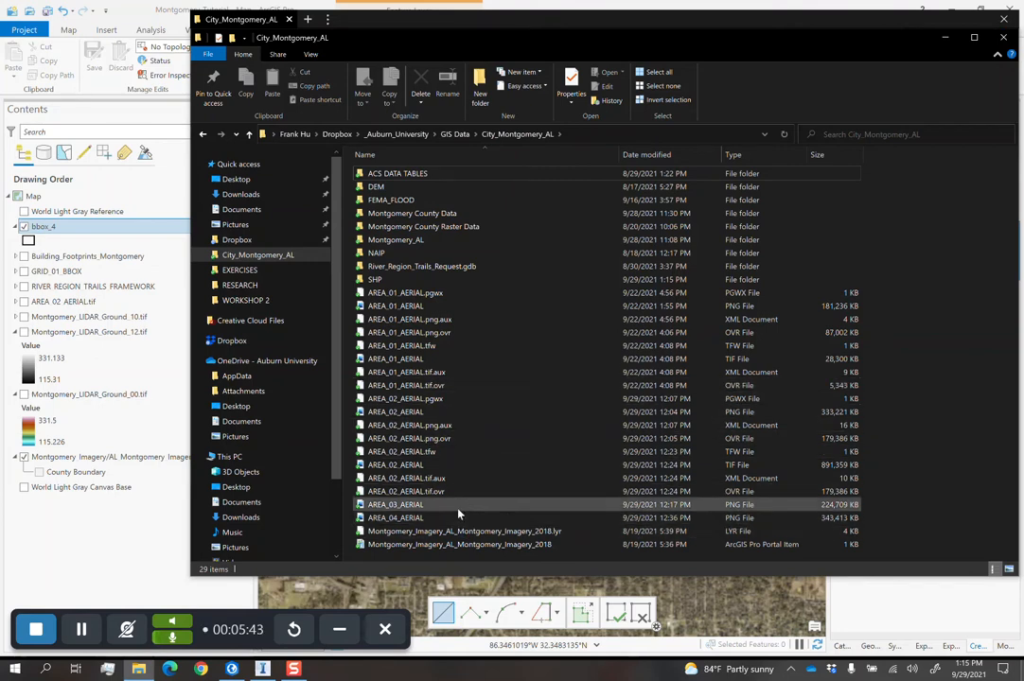
pyautogui.click(433, 509)
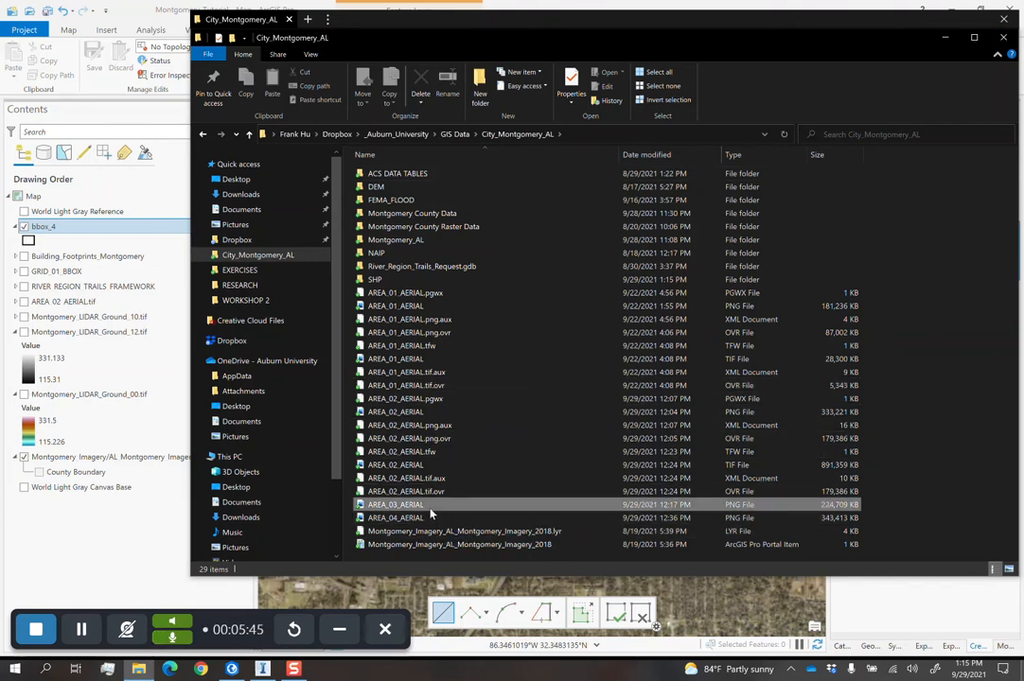
pyautogui.doubleClick(433, 509)
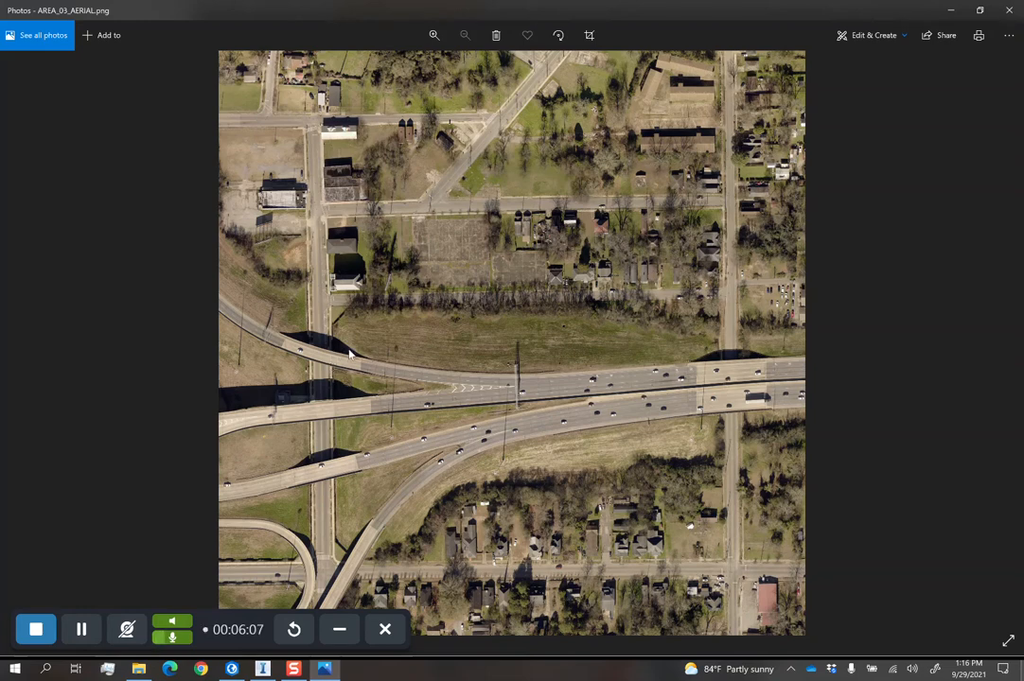
pyautogui.scroll(6, 511, 377)
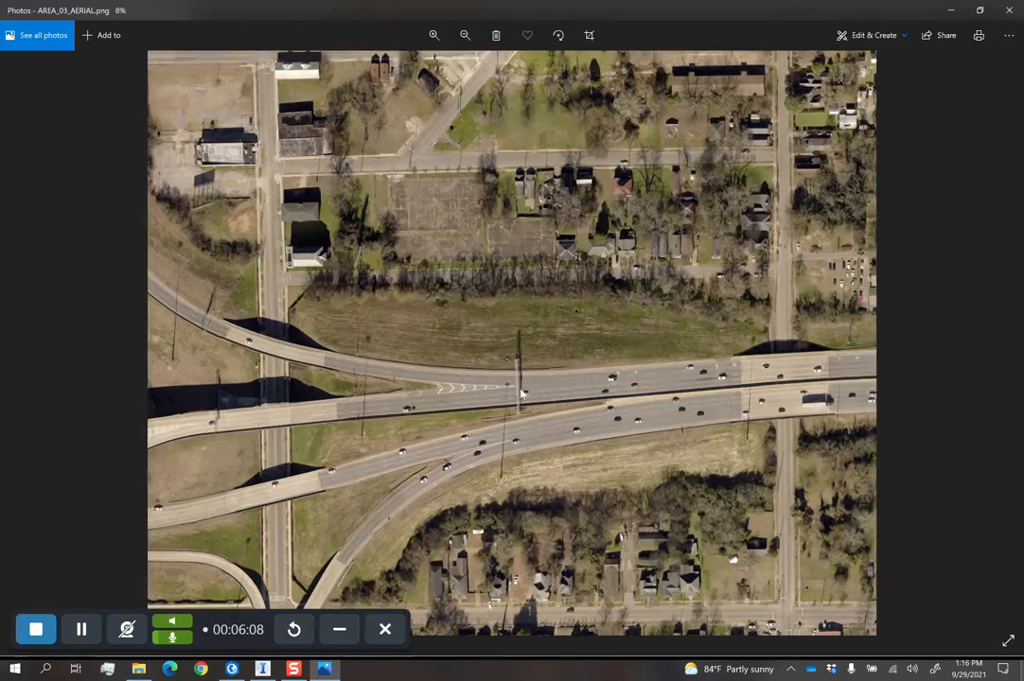
pyautogui.scroll(-8, 553, 419)
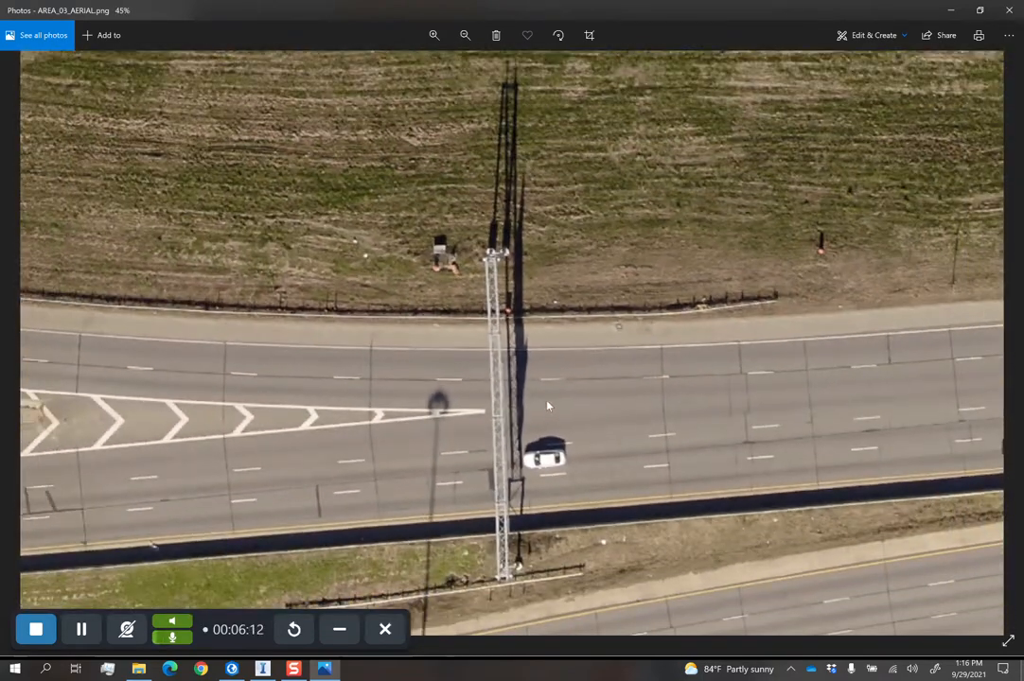
pyautogui.moveTo(547, 406); pyautogui.dragTo(560, 348)
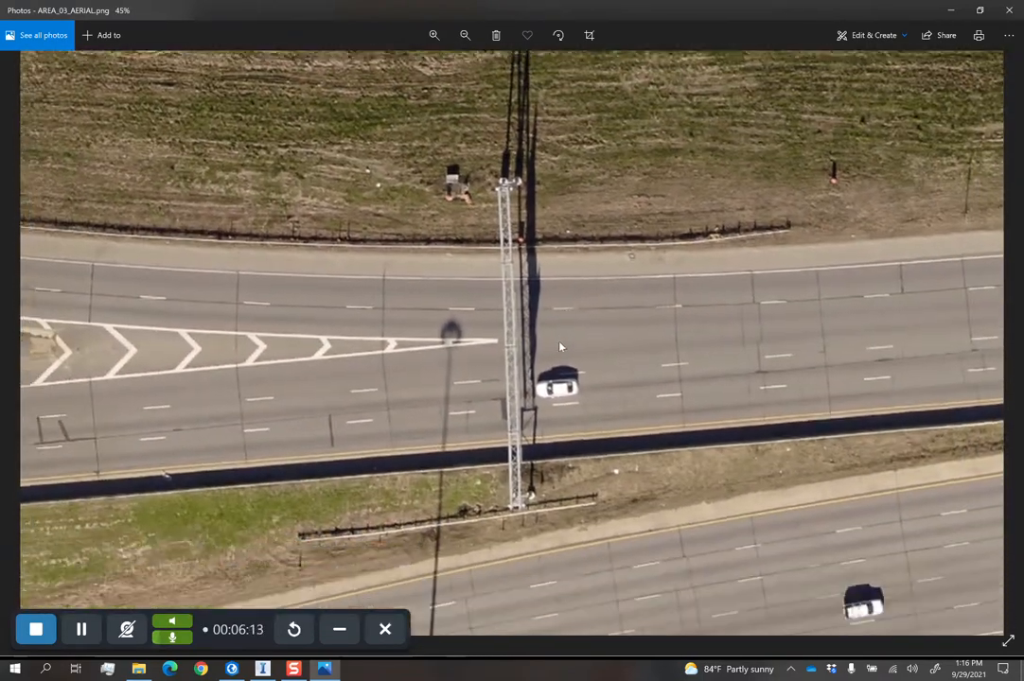
pyautogui.scroll(-5, 567, 384)
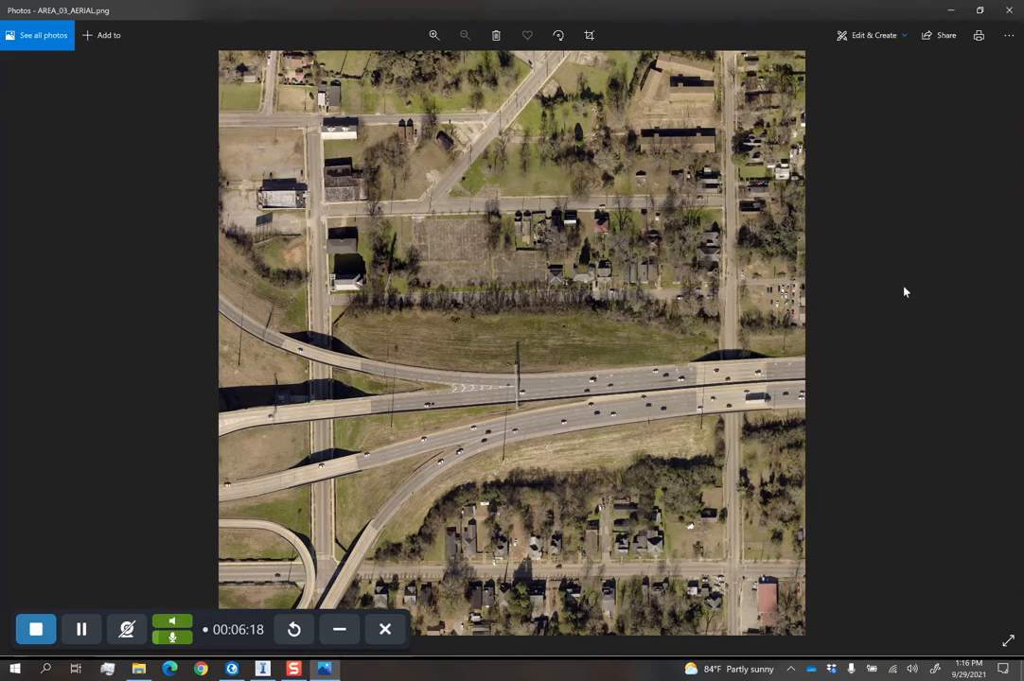
pyautogui.click(1009, 10)
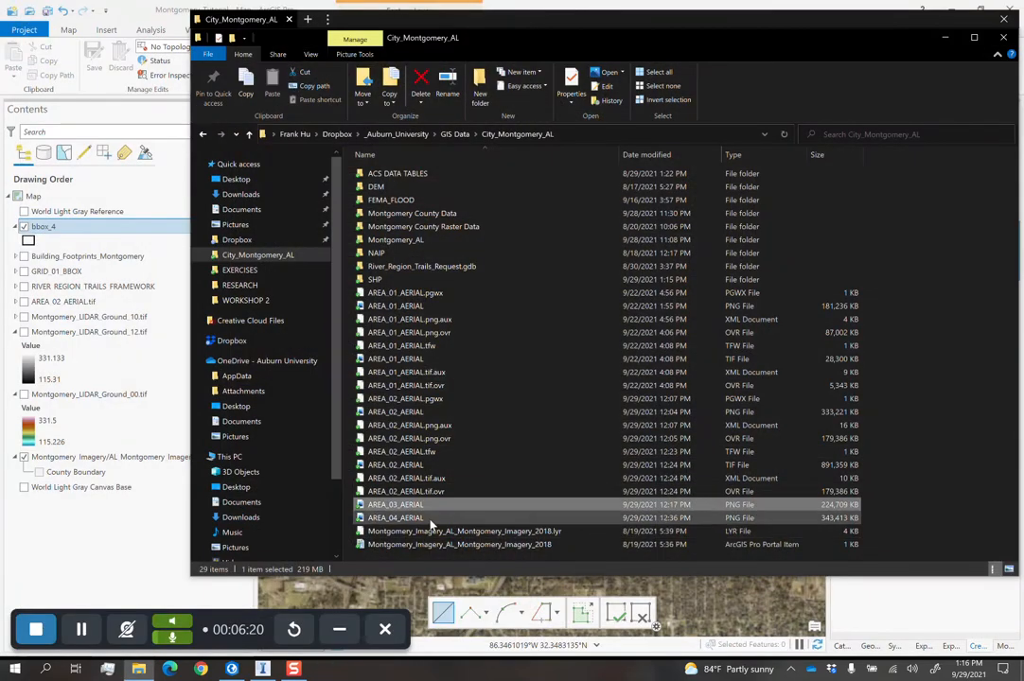
# Open AREA_04_AERIAL from the City_Montgomery_AL folder, view the image, close it and return to ArcGIS Pro.
pyautogui.doubleClick(426, 520)
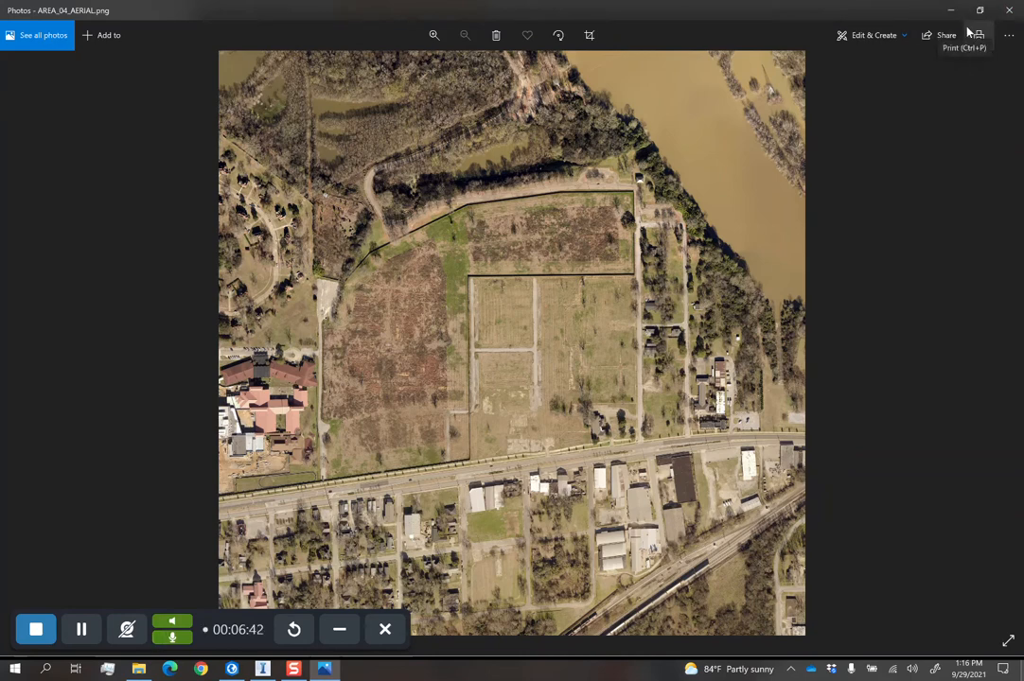
pyautogui.click(1009, 11)
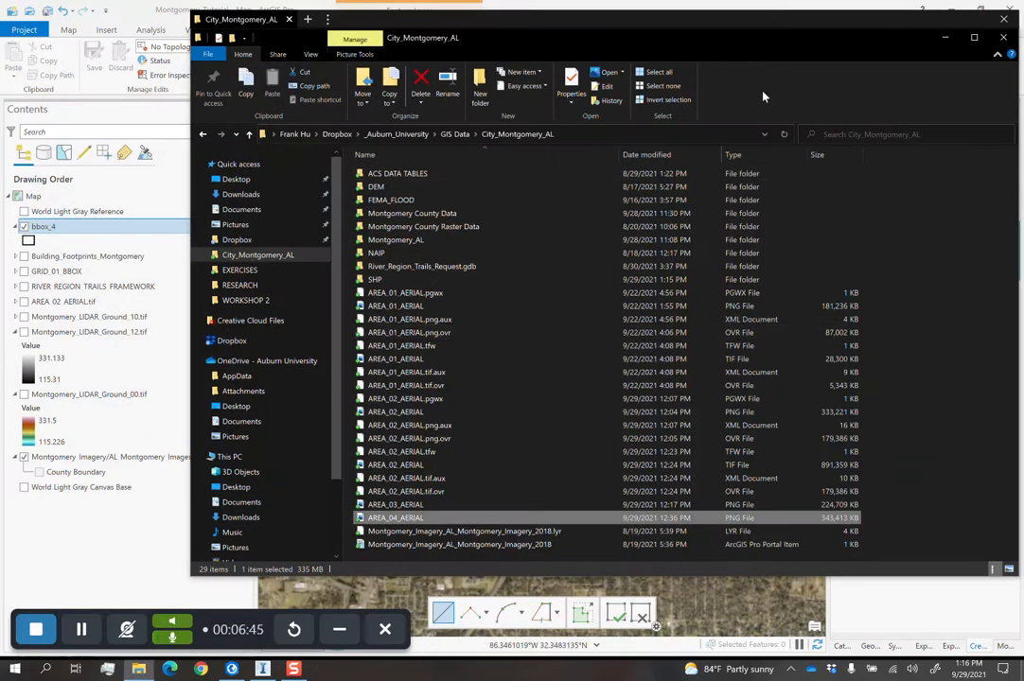
pyautogui.click(944, 39)
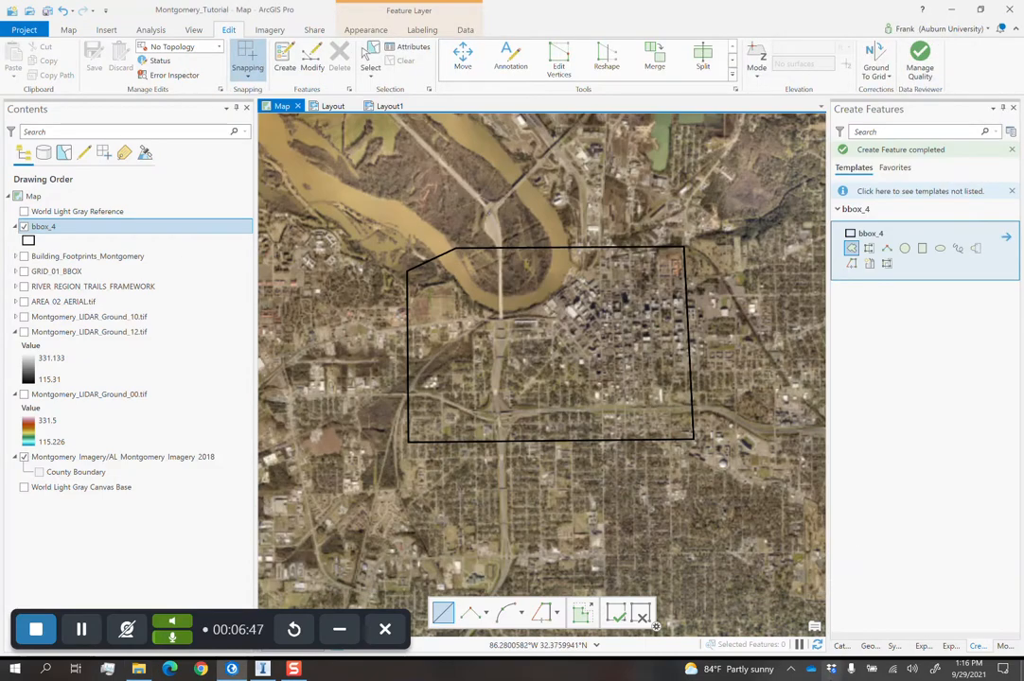
# Collapse the SHP folder in the project catalog and check the AREA_03_AERIAL and AREA_04_AERIAL files in File Explorer.
pyautogui.click(840, 646)
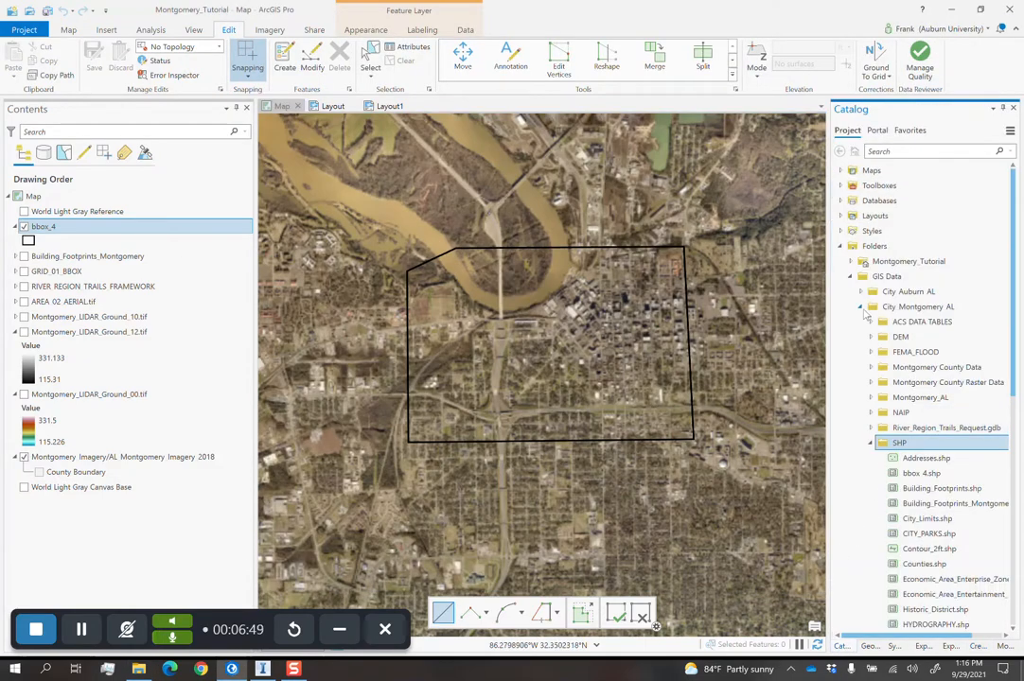
pyautogui.click(870, 443)
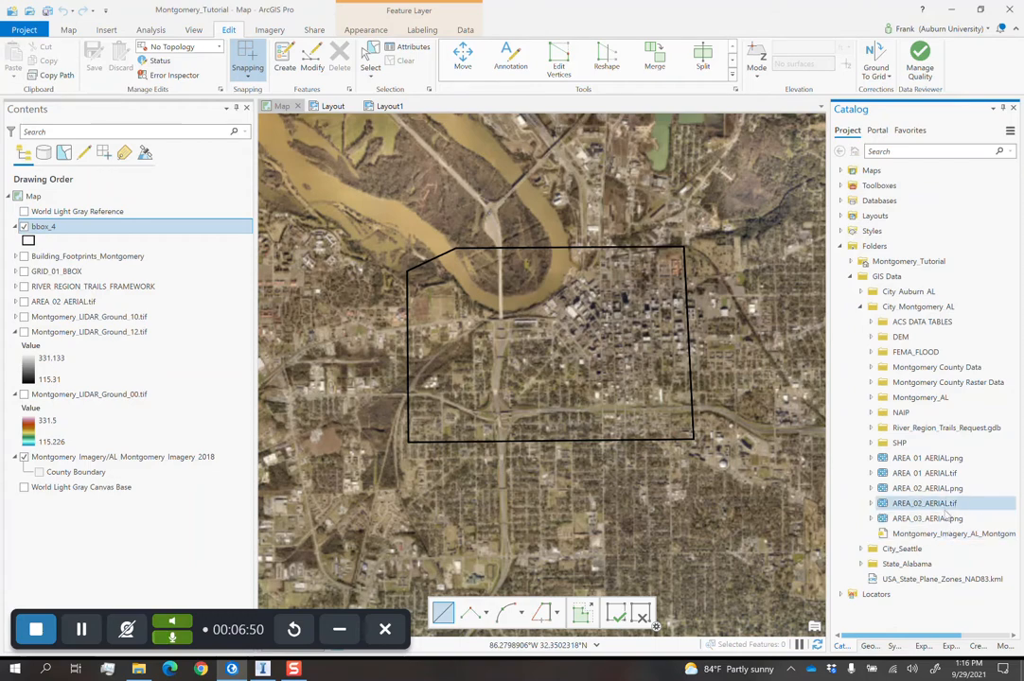
pyautogui.click(138, 669)
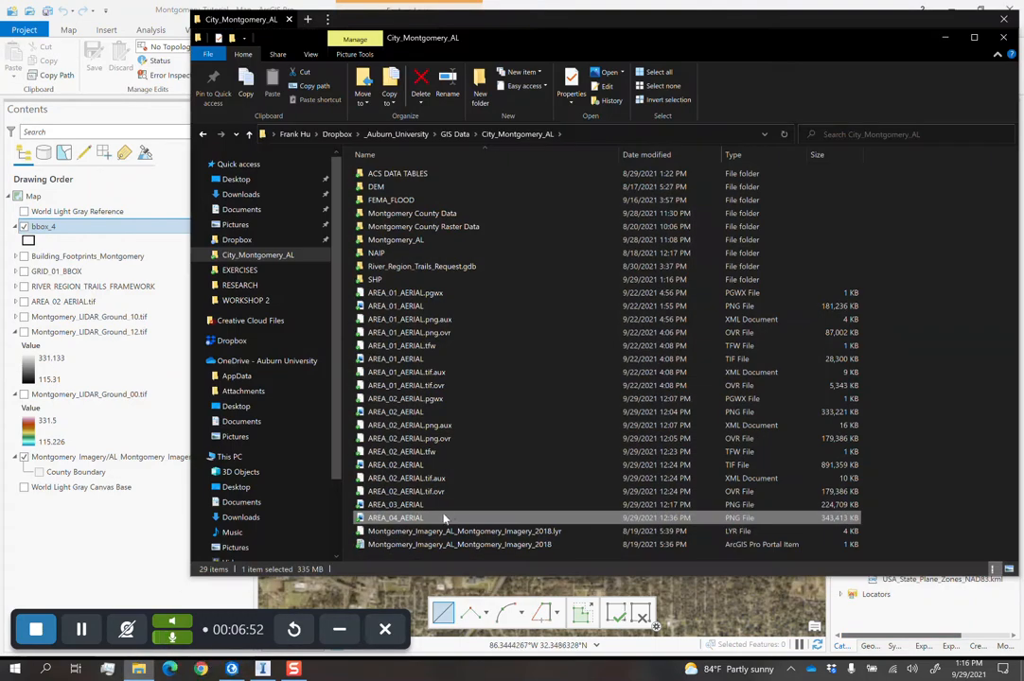
pyautogui.click(396, 505)
pyautogui.click(414, 519)
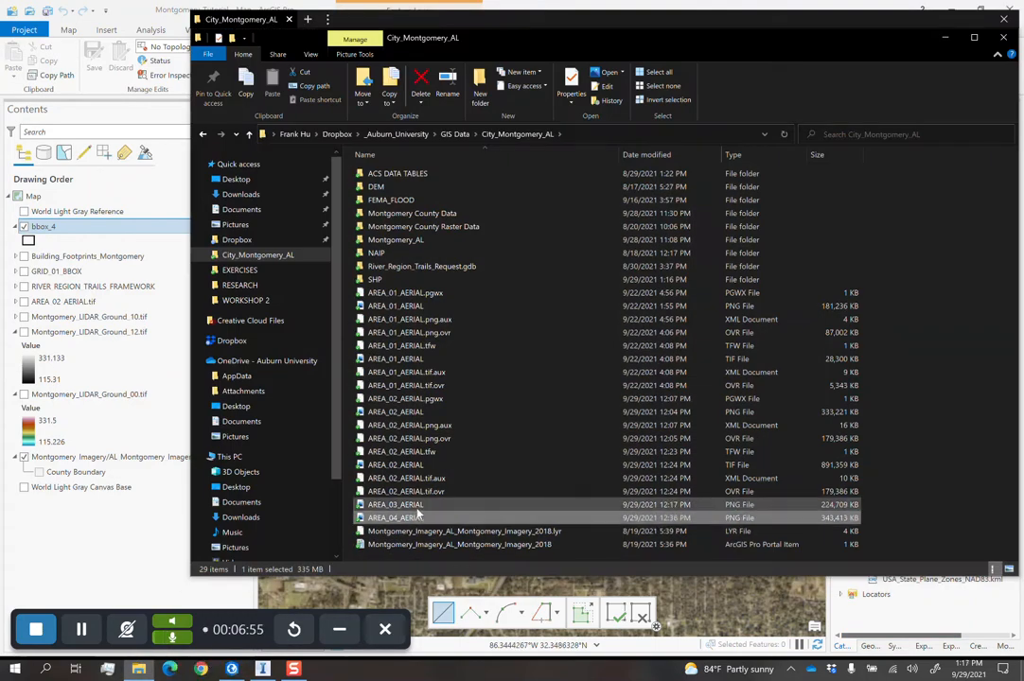
pyautogui.click(944, 38)
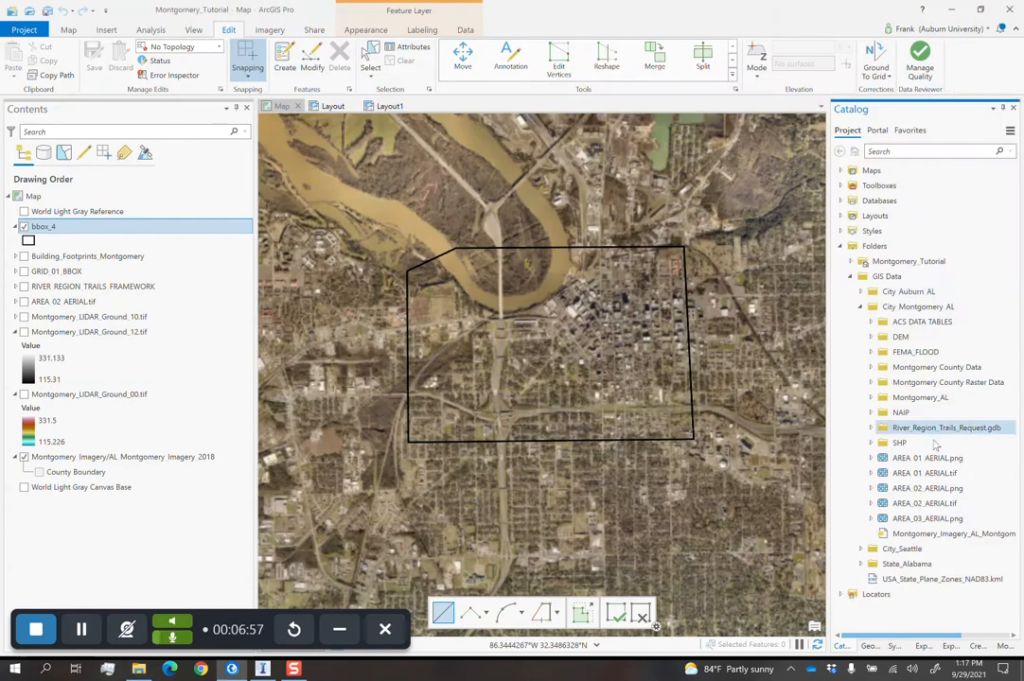
# Refresh the City_Montgomery_AL folder in the project catalog and select AREA_04_AERIAL.png.
pyautogui.rightClick(901, 308)
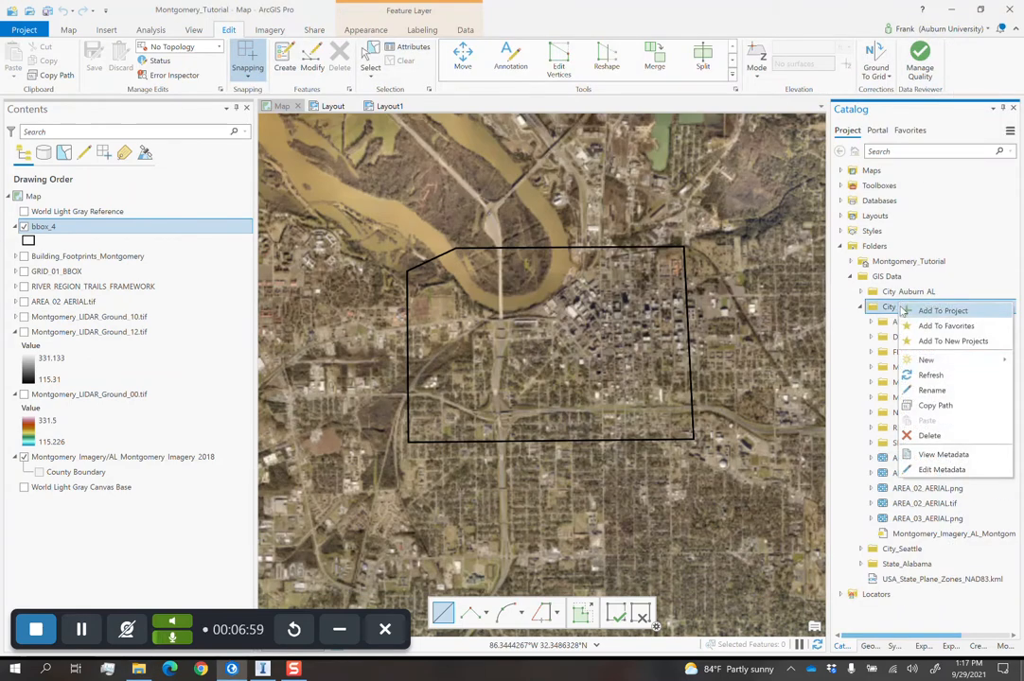
pyautogui.click(885, 372)
pyautogui.click(937, 533)
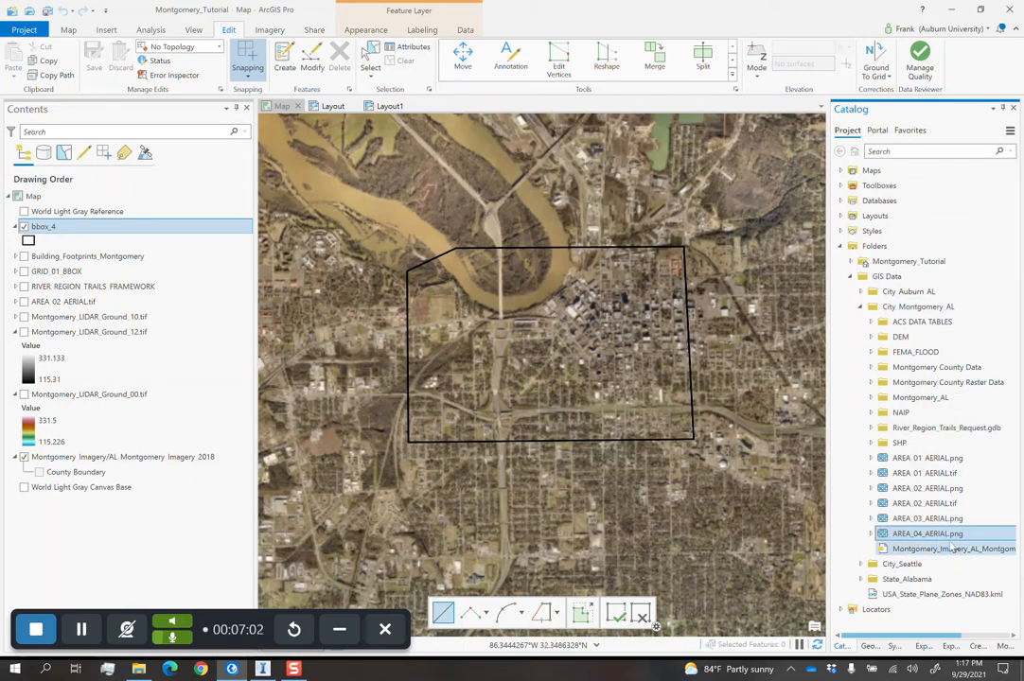
# Add AREA_03_AERIAL.png from the City_Montgomery_AL folder to the map and build its pyramids.
pyautogui.click(922, 521)
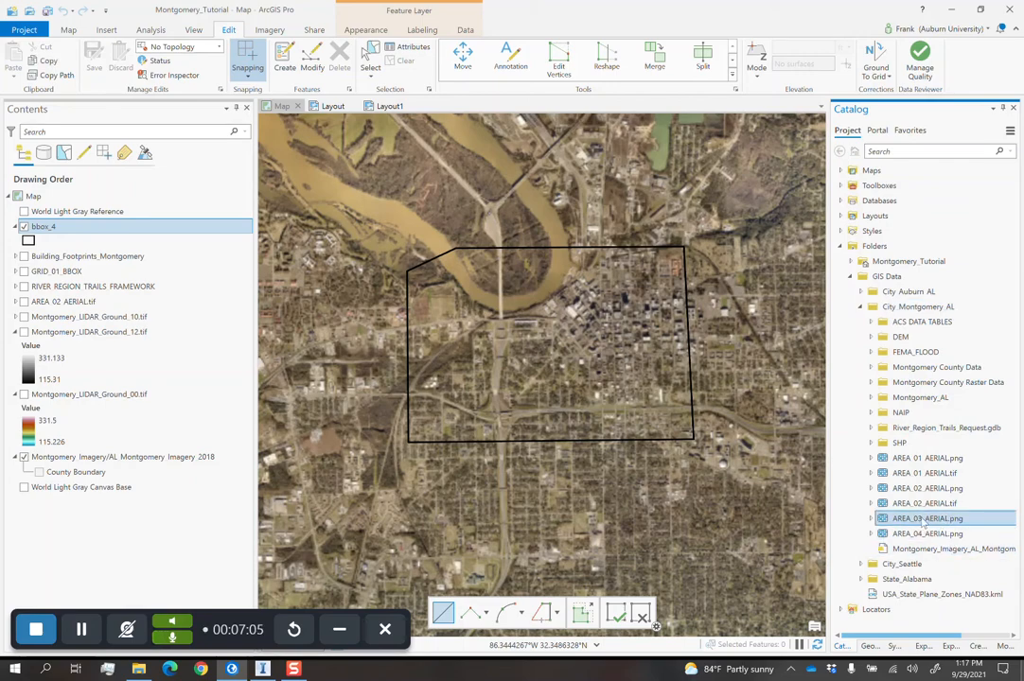
pyautogui.moveTo(923, 519); pyautogui.dragTo(640, 458)
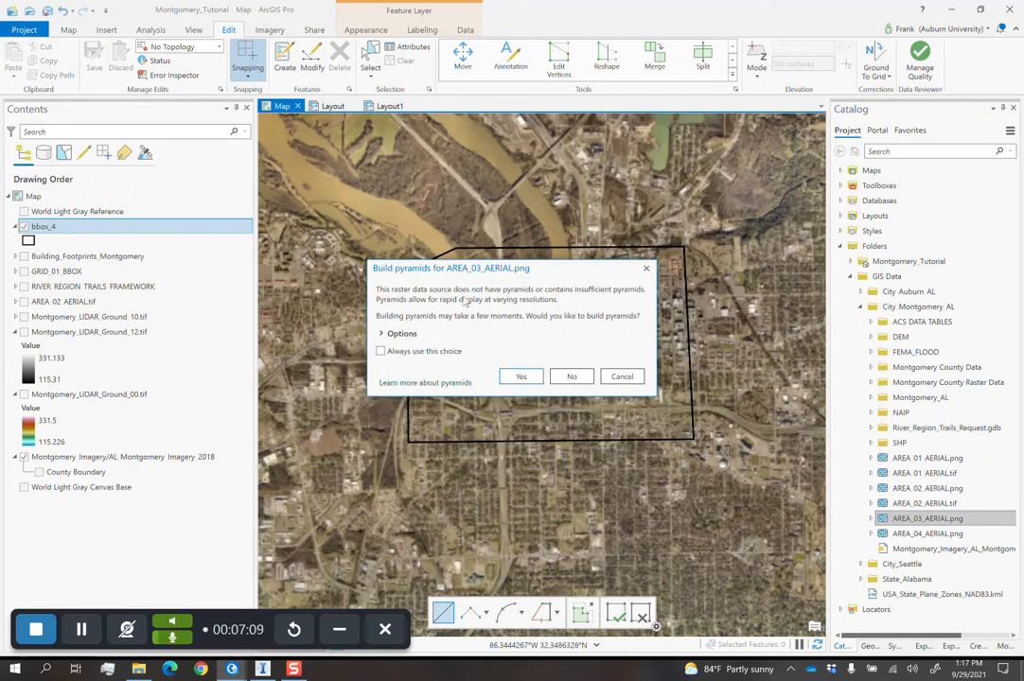
pyautogui.click(511, 376)
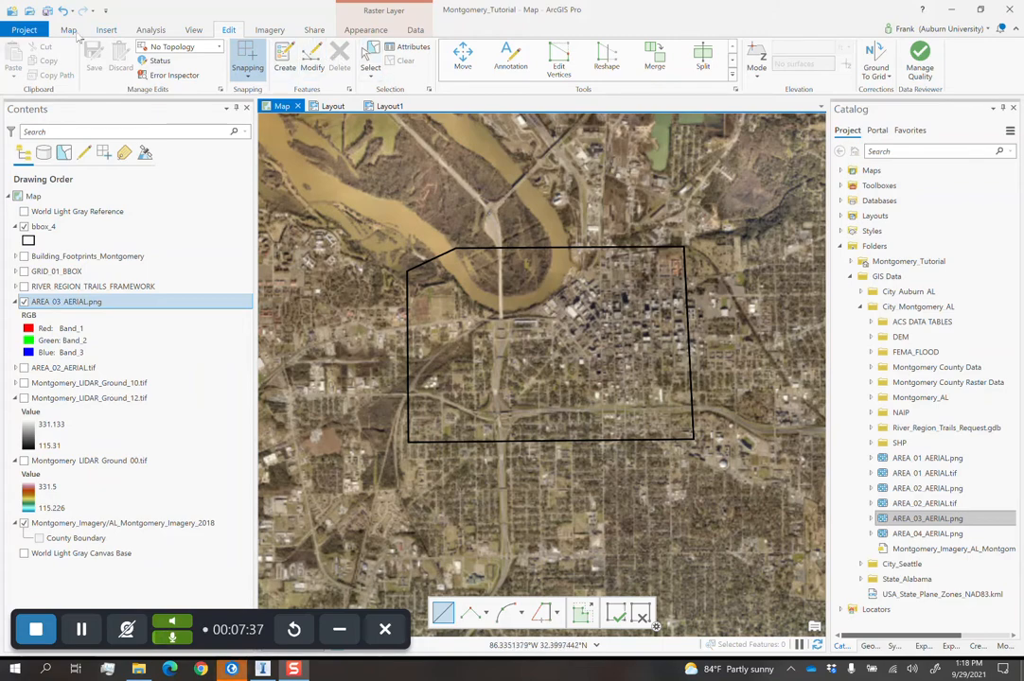
# Go to the AREA_03 bookmark, start georeferencing AREA_03_AERIAL.png and fit the image to the current display.
pyautogui.click(68, 30)
pyautogui.click(142, 68)
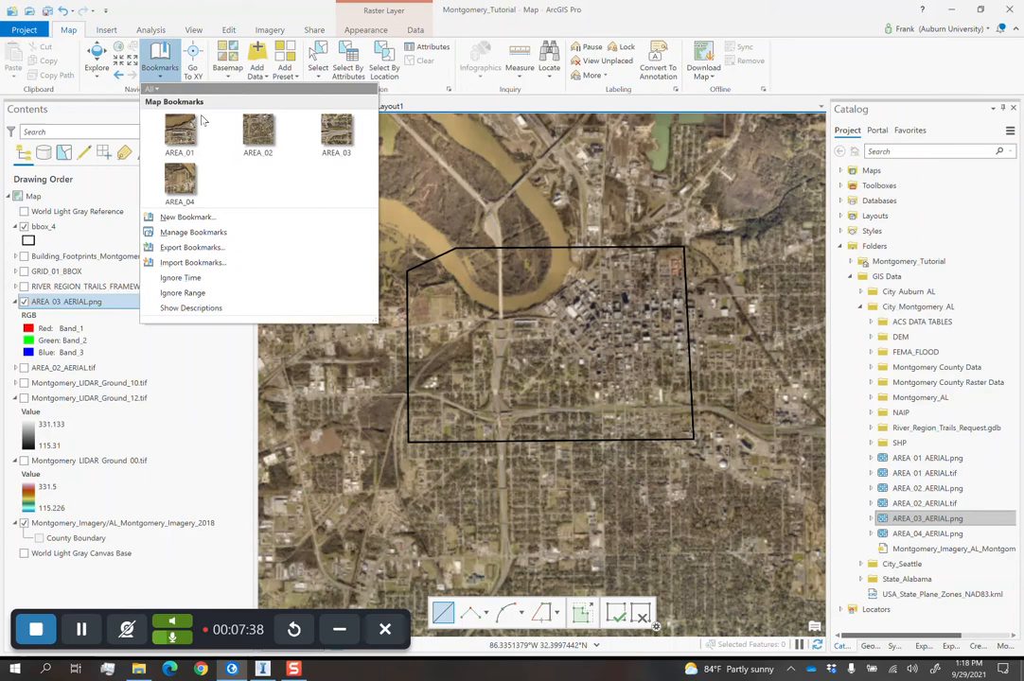
pyautogui.click(333, 133)
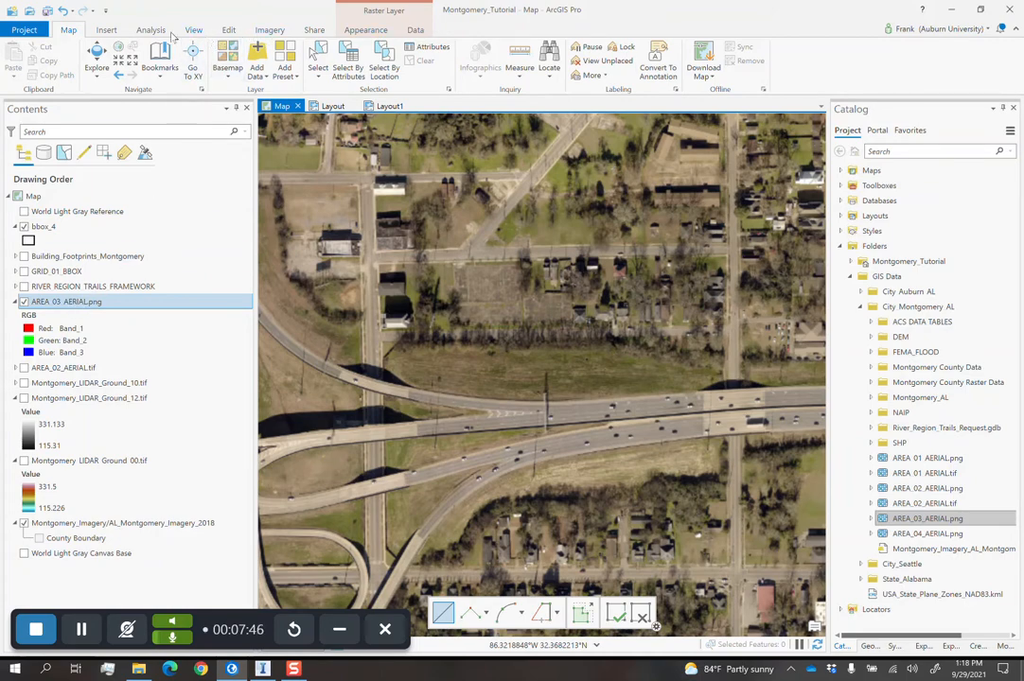
pyautogui.click(270, 32)
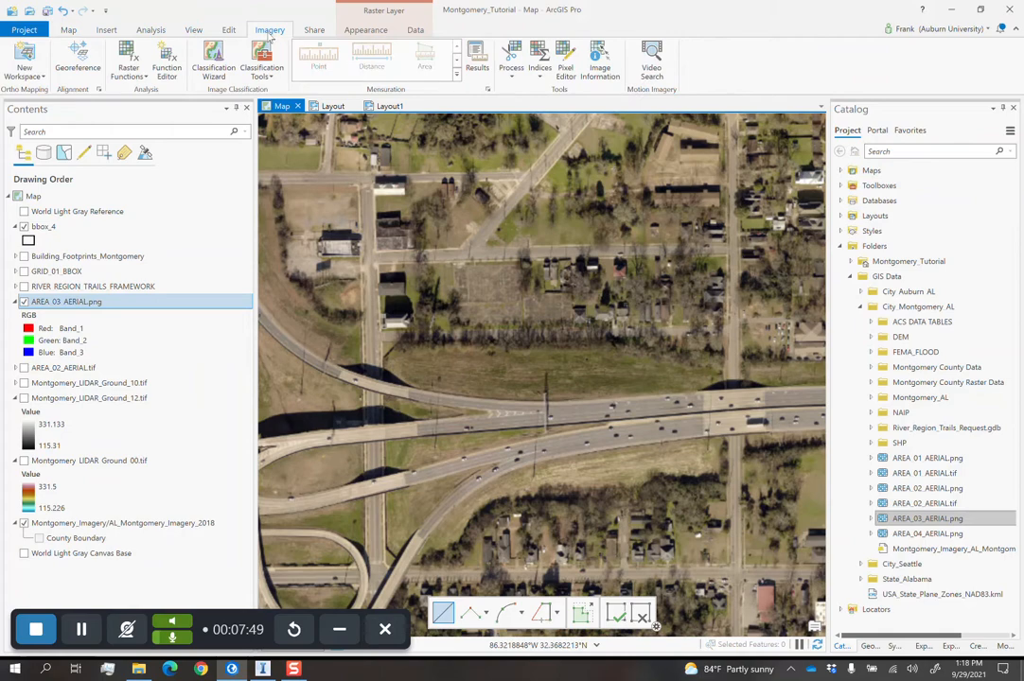
pyautogui.click(85, 65)
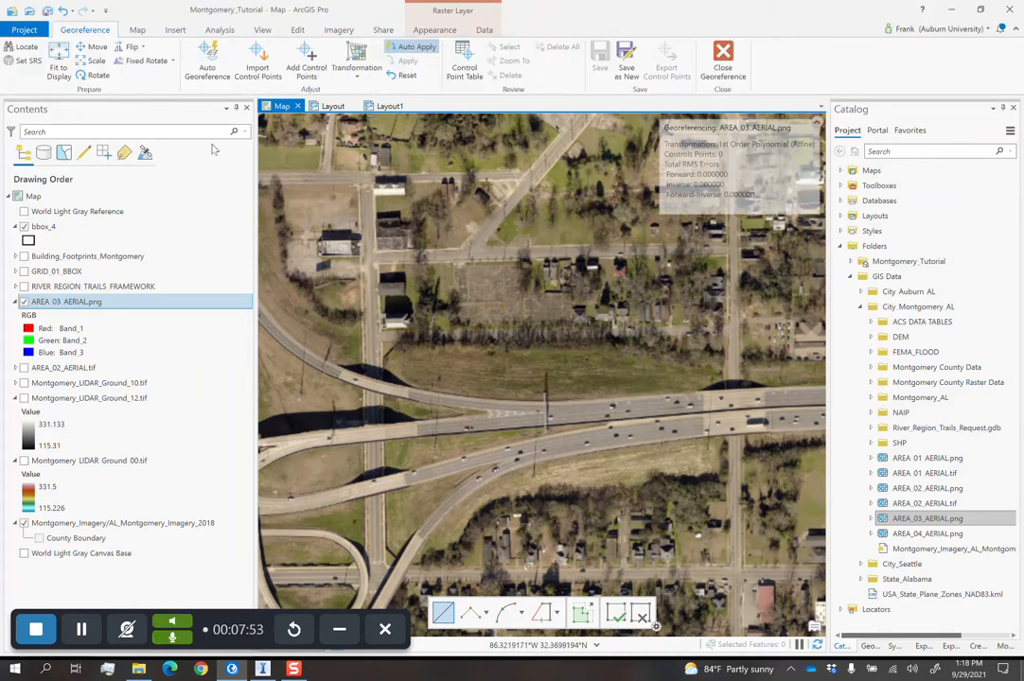
pyautogui.click(59, 68)
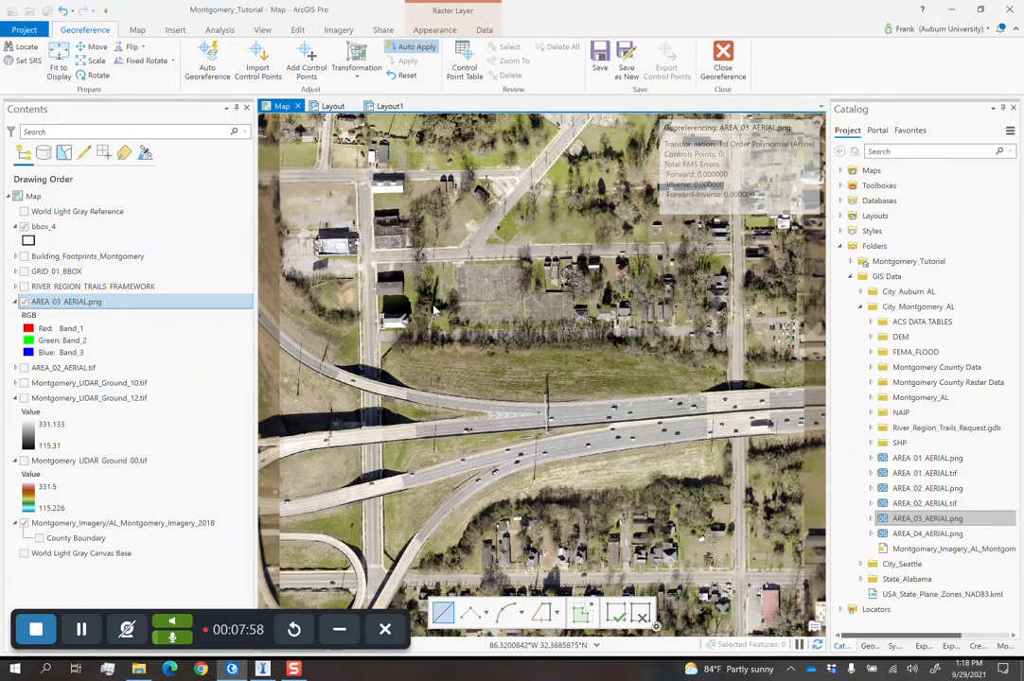
# Collapse the georeferencing summary and examine how the AREA_03_AERIAL.png edges, roads and ramps line up with the underlying Montgomery imagery.
pyautogui.scroll(-2, 583, 414)
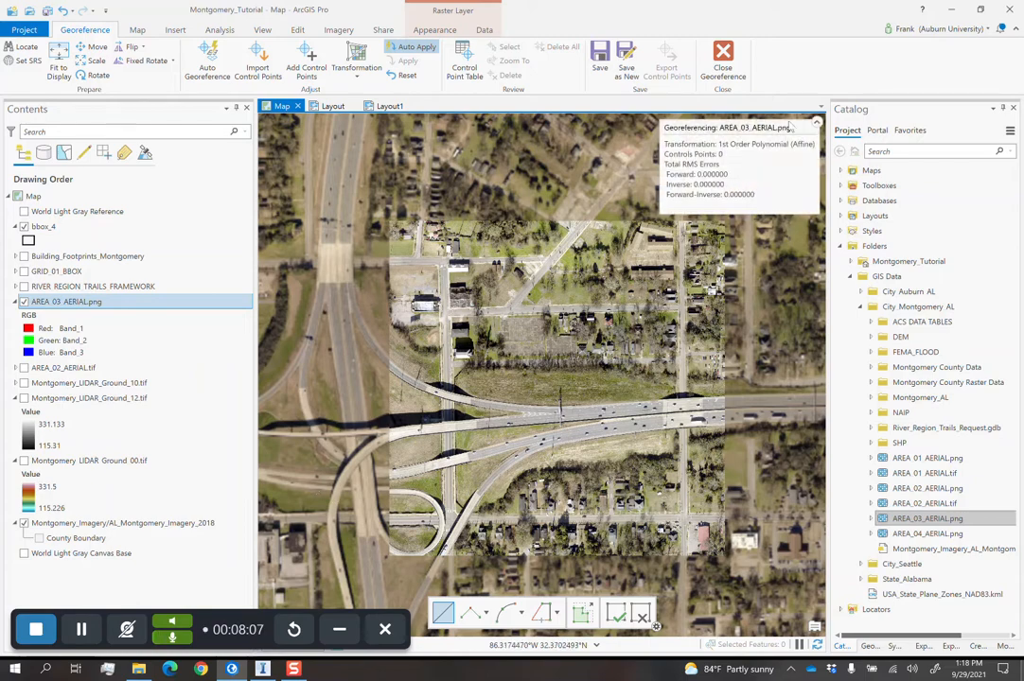
pyautogui.click(816, 123)
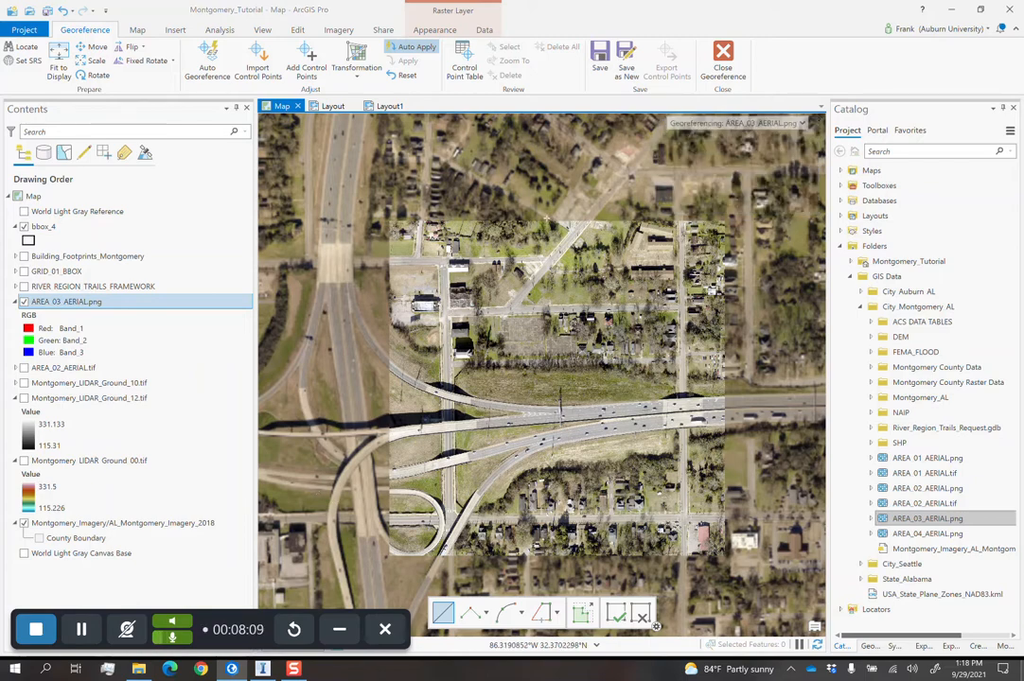
pyautogui.scroll(2, 687, 244)
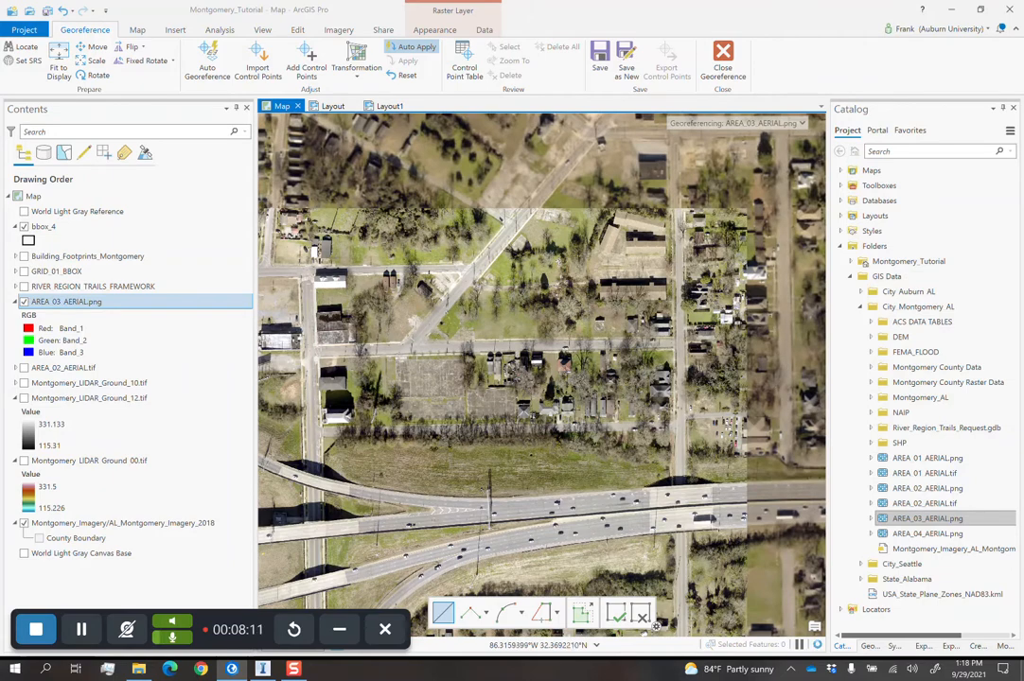
pyautogui.scroll(5, 674, 245)
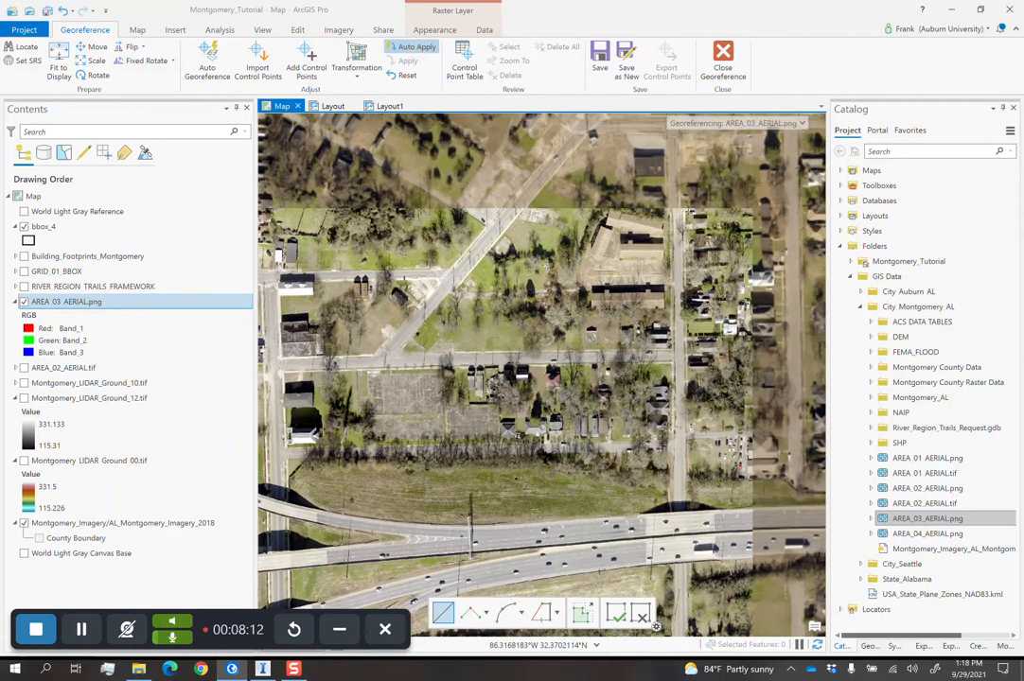
pyautogui.scroll(2, 674, 245)
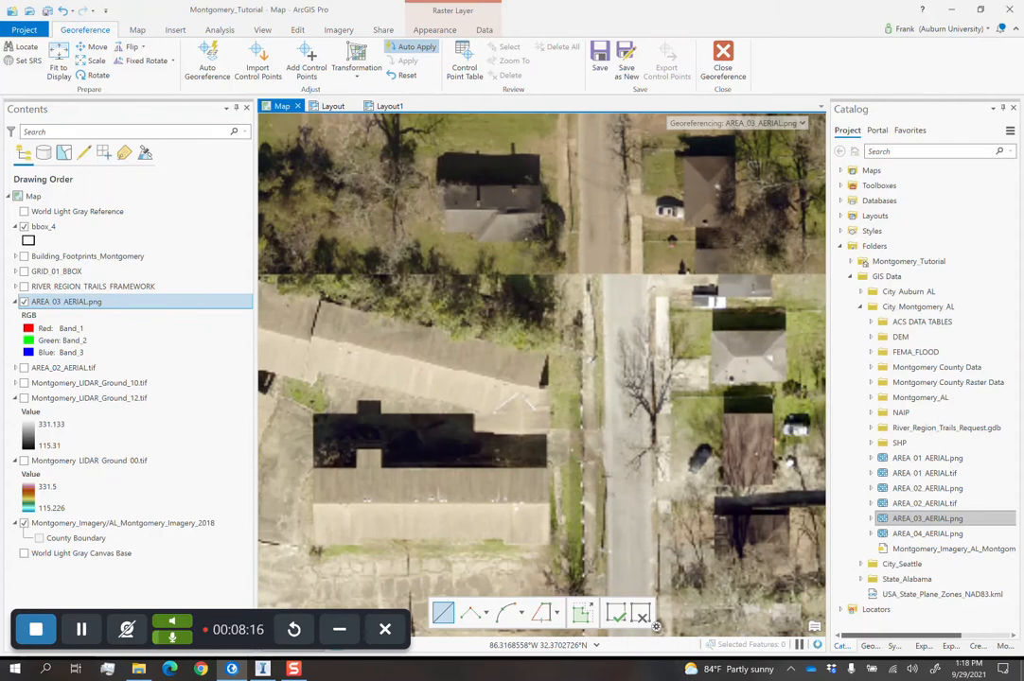
pyautogui.scroll(-6, 481, 374)
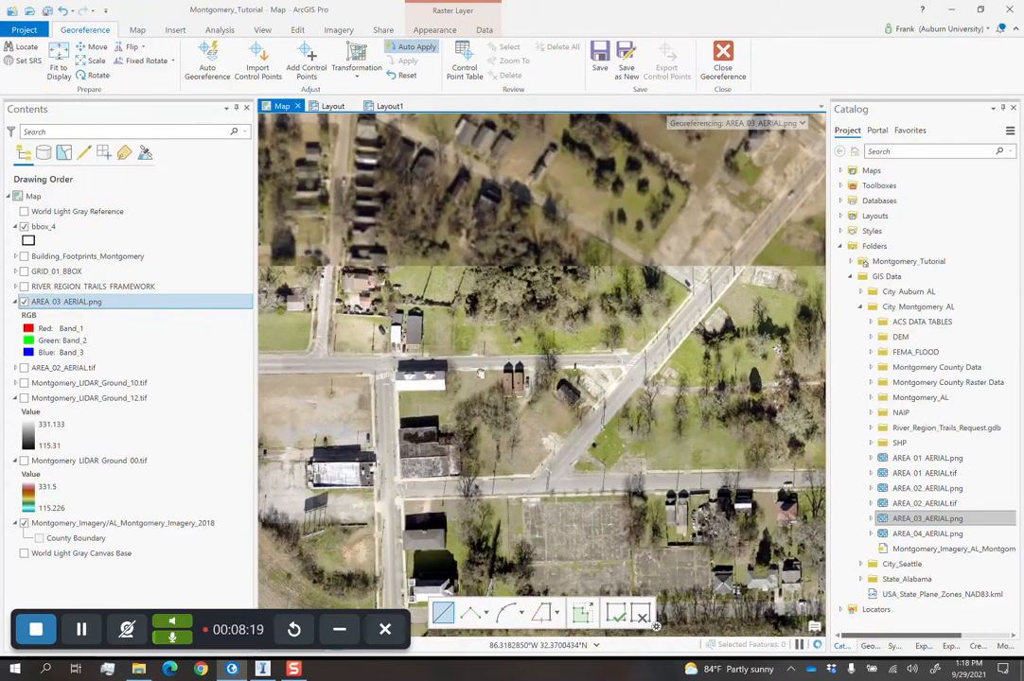
pyautogui.moveTo(481, 374); pyautogui.dragTo(738, 331)
pyautogui.moveTo(519, 561); pyautogui.dragTo(532, 307)
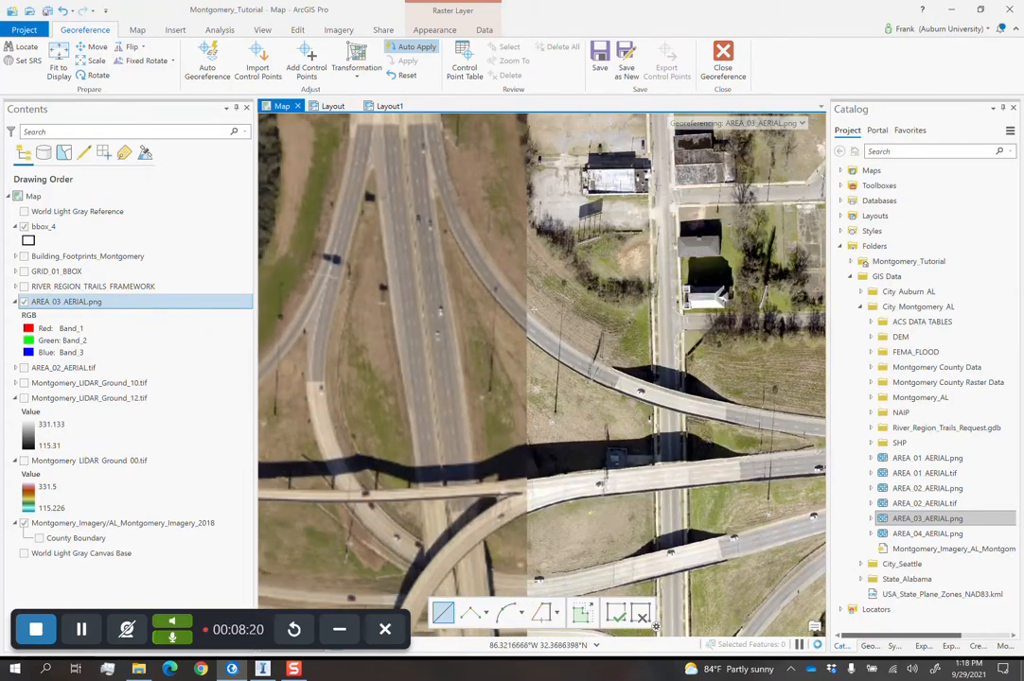
pyautogui.moveTo(496, 459); pyautogui.dragTo(431, 202)
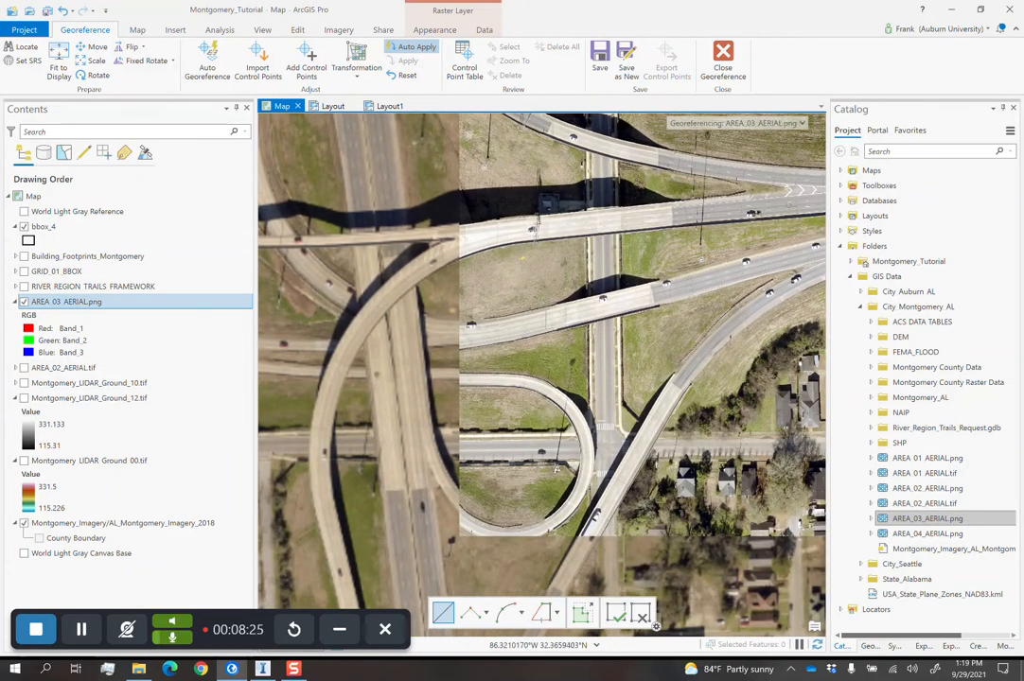
pyautogui.scroll(-2, 603, 420)
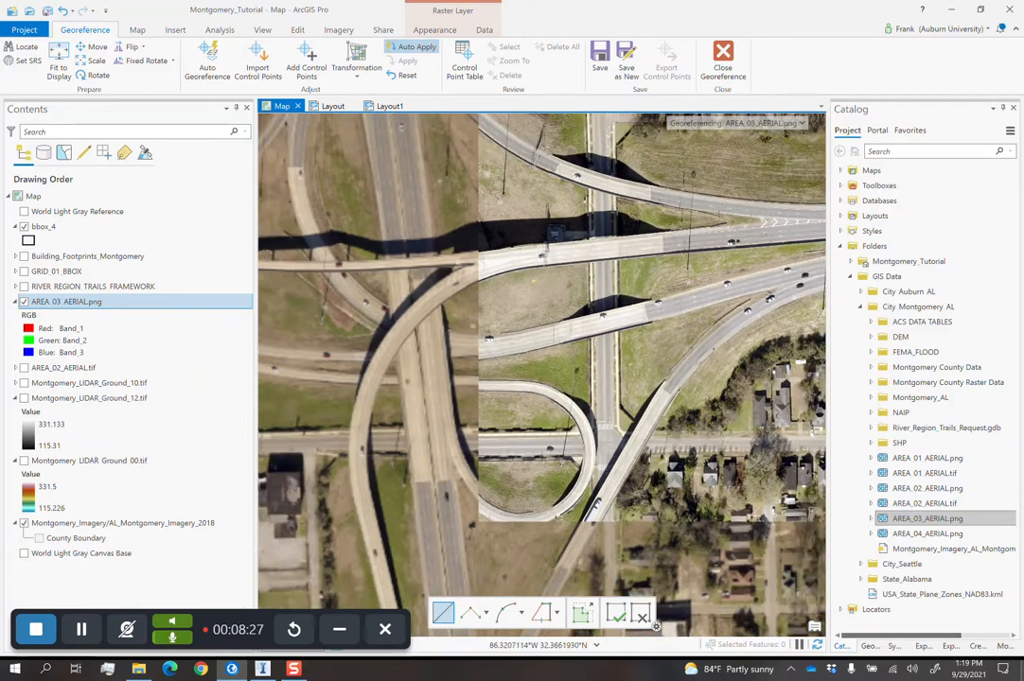
pyautogui.moveTo(604, 421); pyautogui.dragTo(420, 443)
pyautogui.moveTo(596, 319); pyautogui.dragTo(493, 423)
pyautogui.scroll(-2, 542, 375)
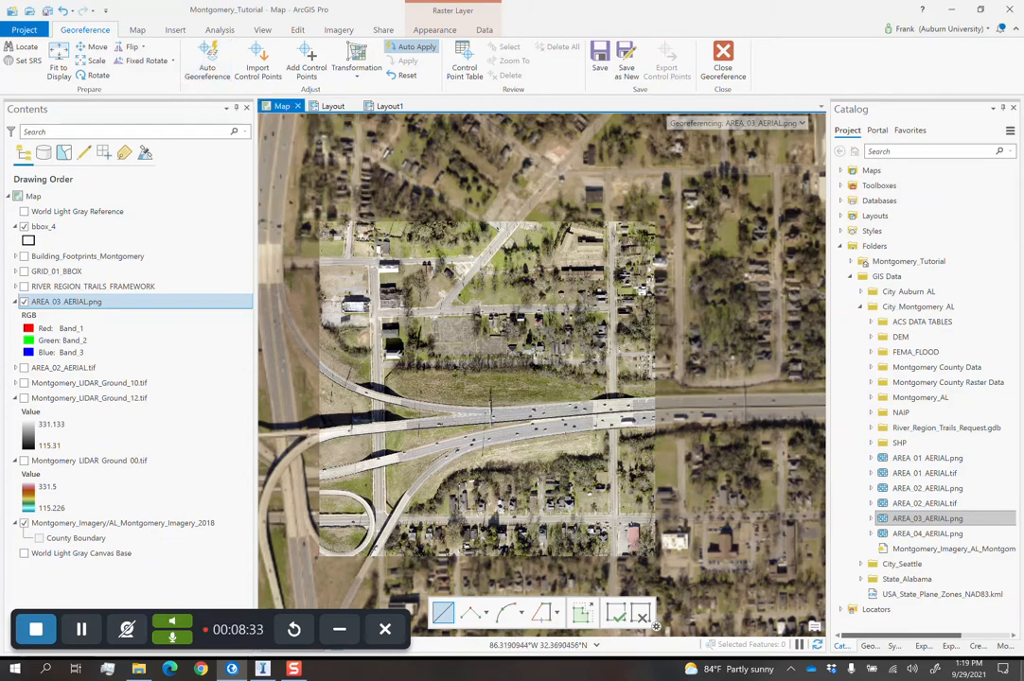
pyautogui.moveTo(526, 312); pyautogui.dragTo(545, 318)
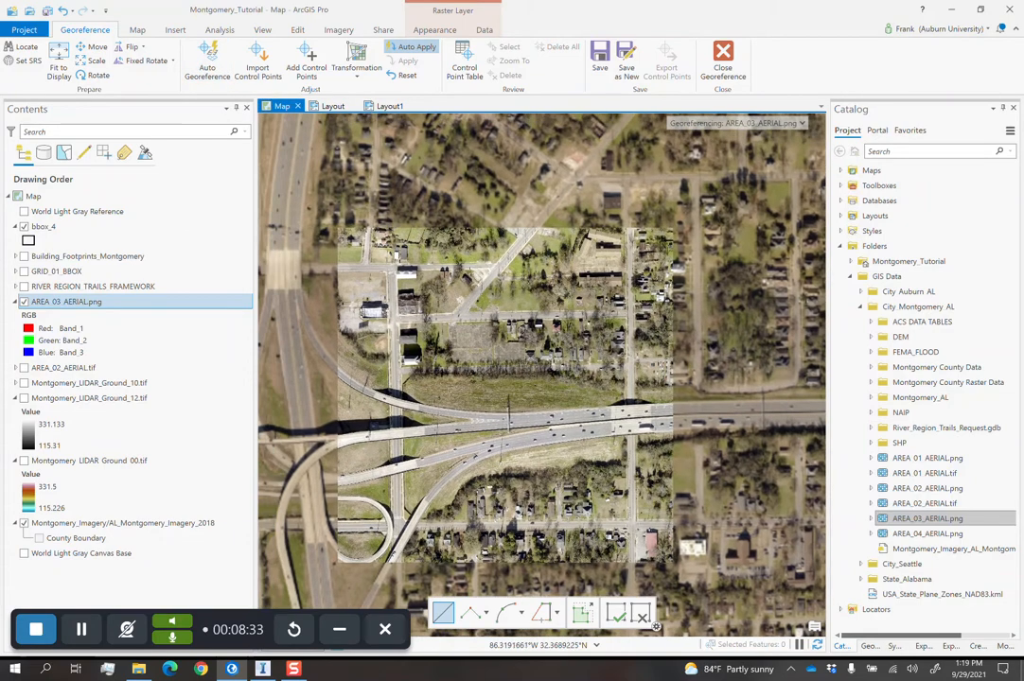
# Hide the bbox_4 layer and run Auto Georeference on AREA_03_AERIAL.png over the Montgomery 2018 imagery.
pyautogui.click(23, 227)
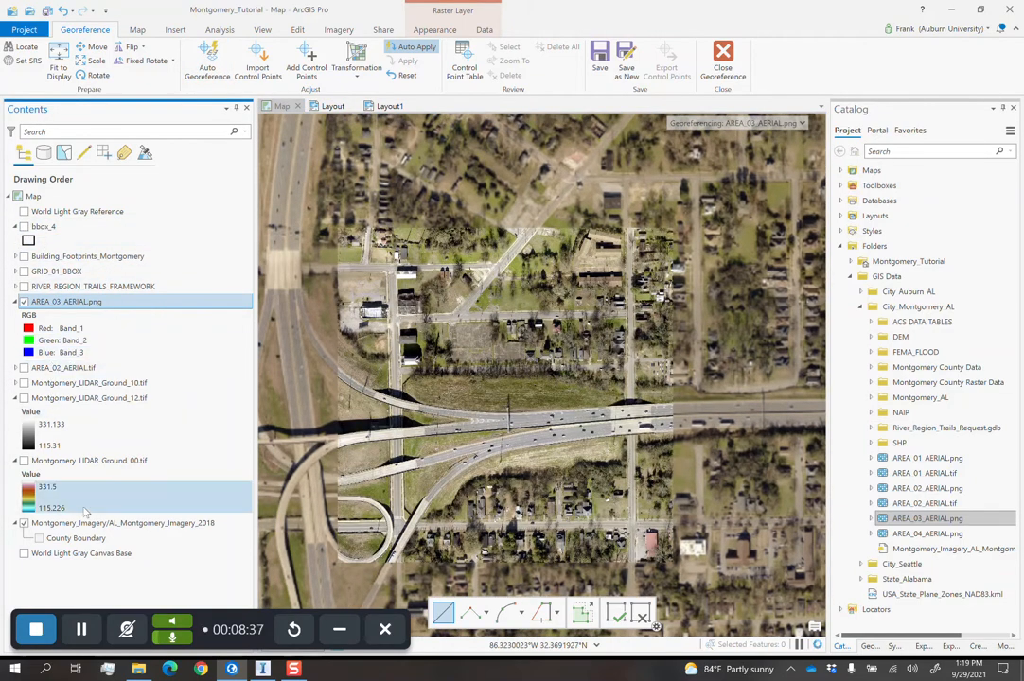
pyautogui.click(95, 525)
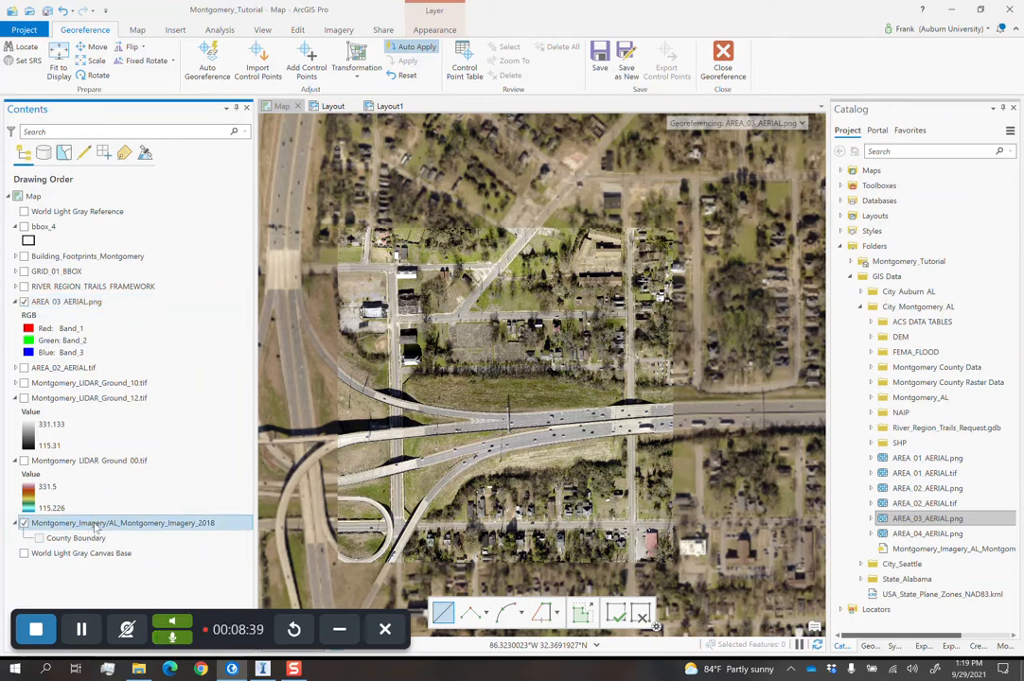
pyautogui.click(92, 302)
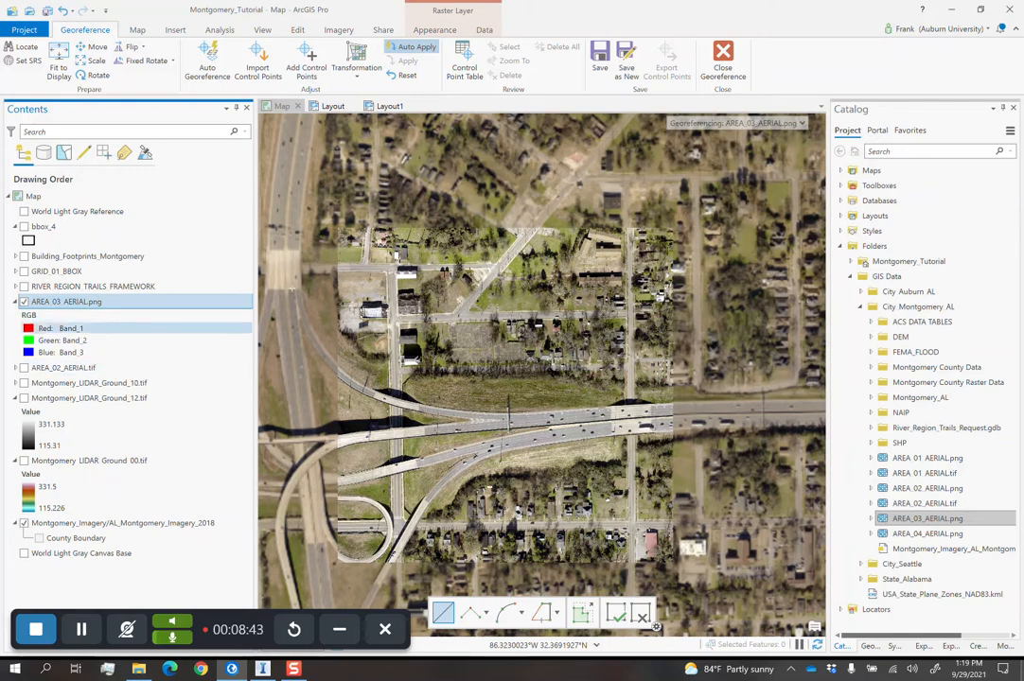
pyautogui.scroll(2, 435, 310)
pyautogui.moveTo(435, 313); pyautogui.dragTo(486, 256)
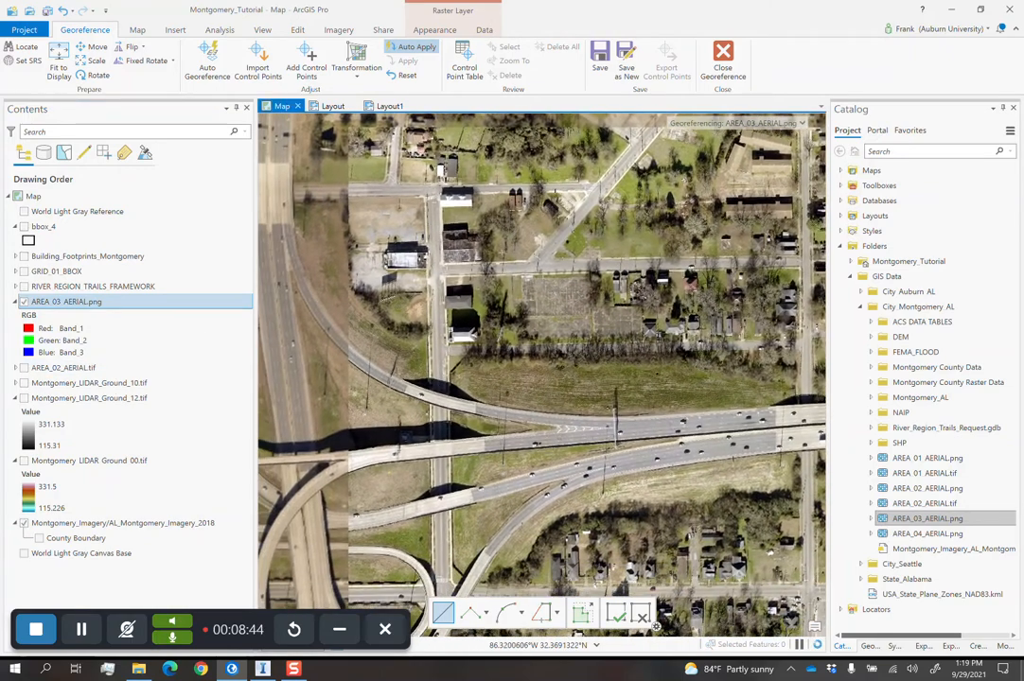
pyautogui.scroll(-2, 485, 256)
pyautogui.scroll(1, 485, 256)
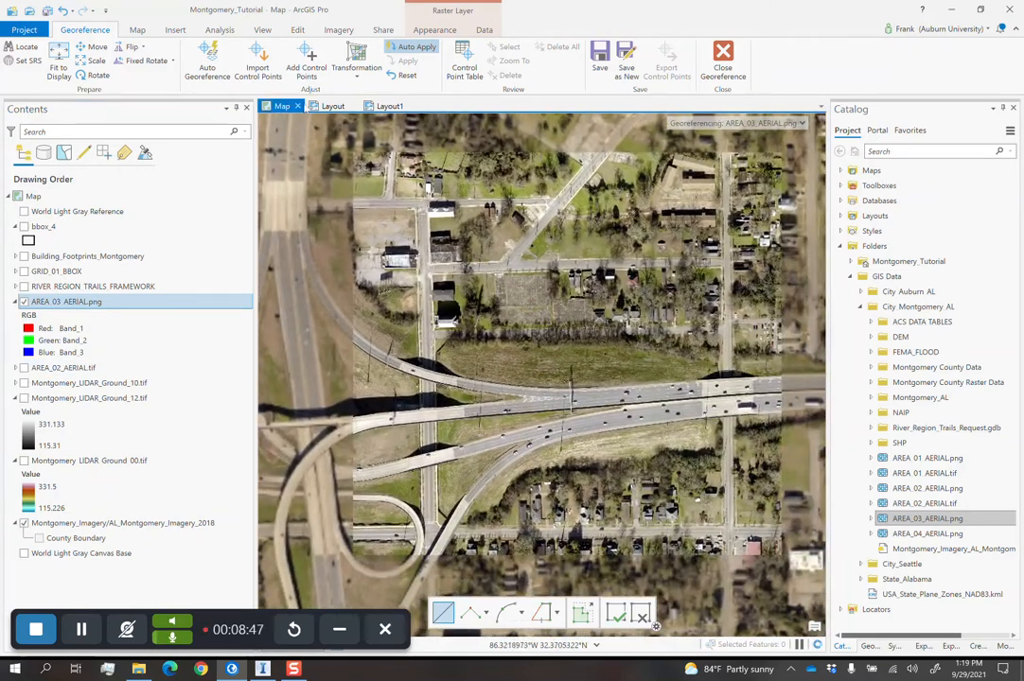
pyautogui.click(204, 62)
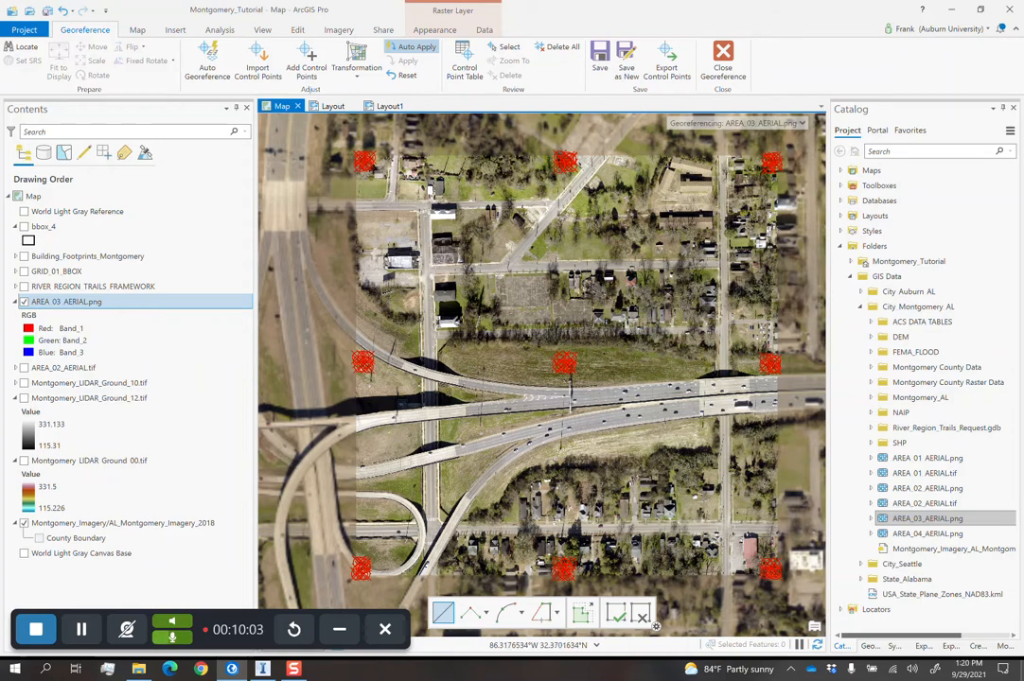
# Save the georeferencing of AREA_03_AERIAL.png and close the georeferencing session.
pyautogui.click(599, 59)
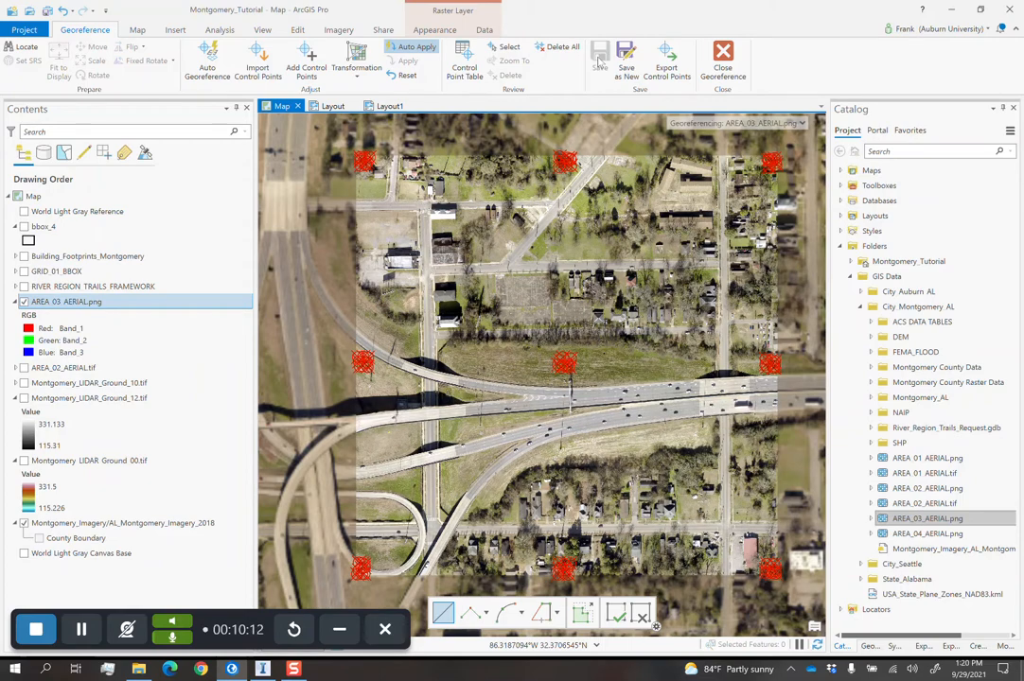
pyautogui.click(723, 68)
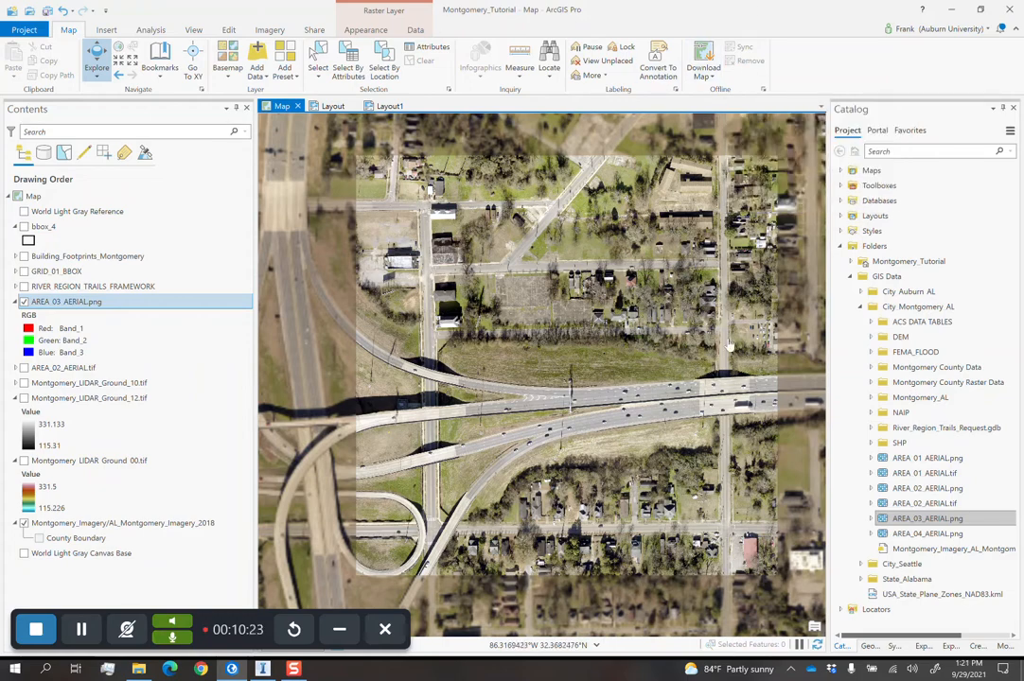
# Add AREA_04_AERIAL.png from the City_Montgomery_AL folder to the map and build its raster pyramids.
pyautogui.moveTo(330, 234); pyautogui.dragTo(380, 274)
pyautogui.scroll(-3, 381, 273)
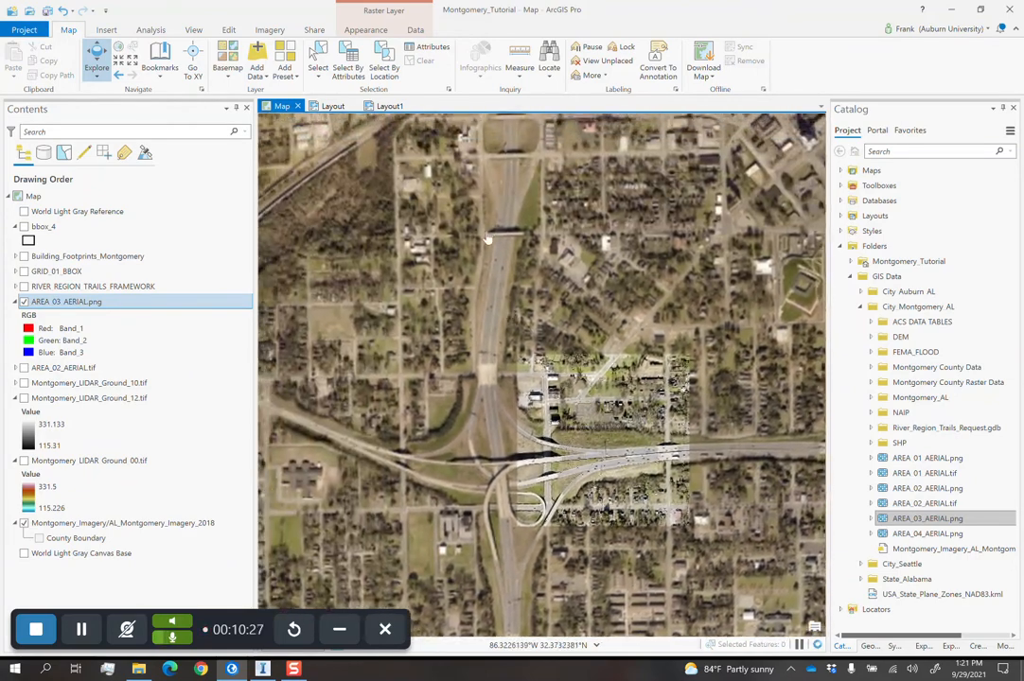
pyautogui.moveTo(487, 239); pyautogui.dragTo(560, 350)
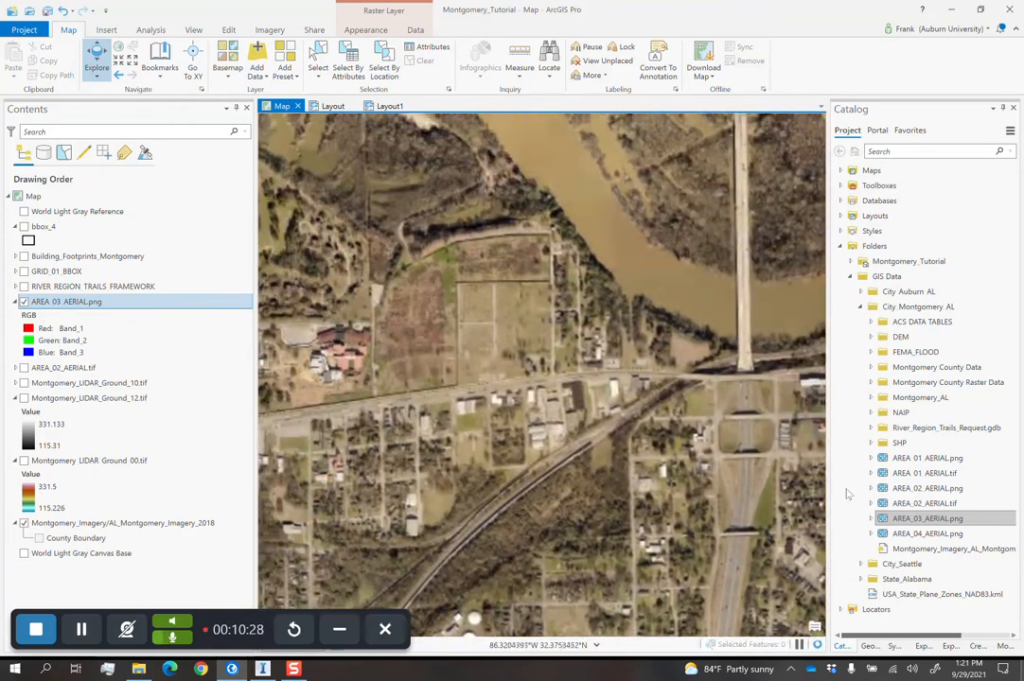
pyautogui.click(928, 534)
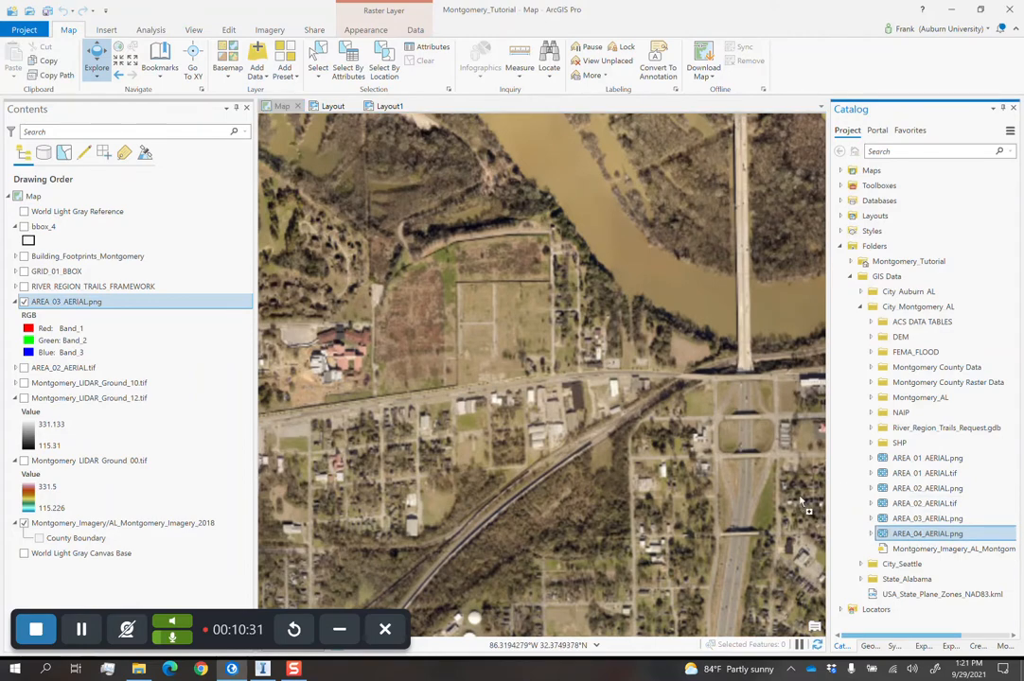
pyautogui.click(533, 377)
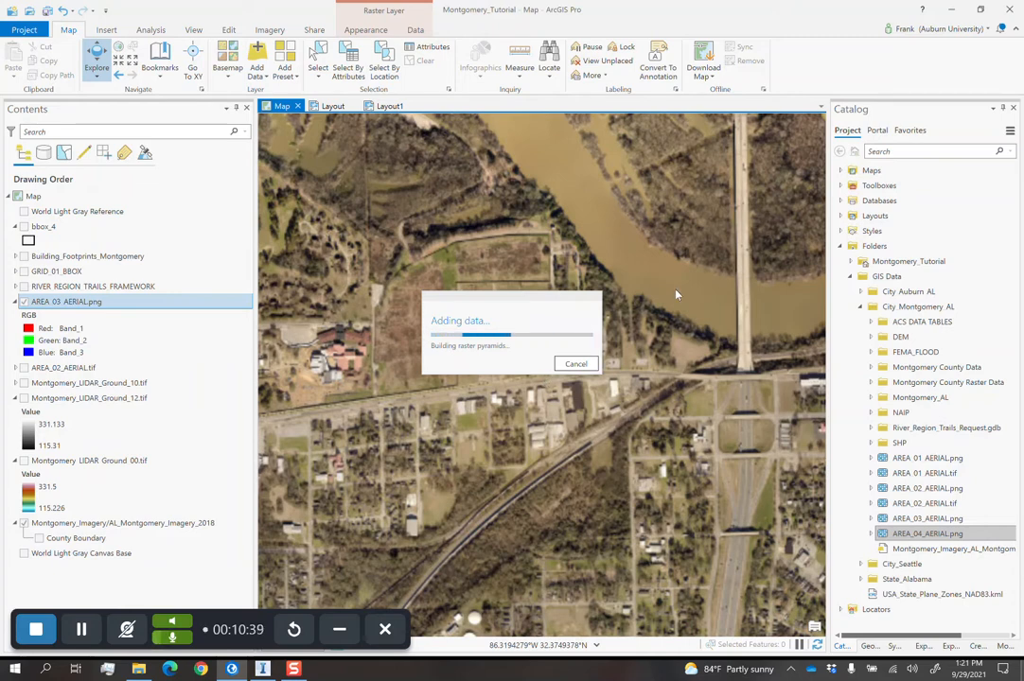
# Switch to File Explorer and compare the file sizes of the AREA_03_AERIAL and AREA_04_AERIAL PNG files in City_Montgomery_AL.
pyautogui.click(149, 669)
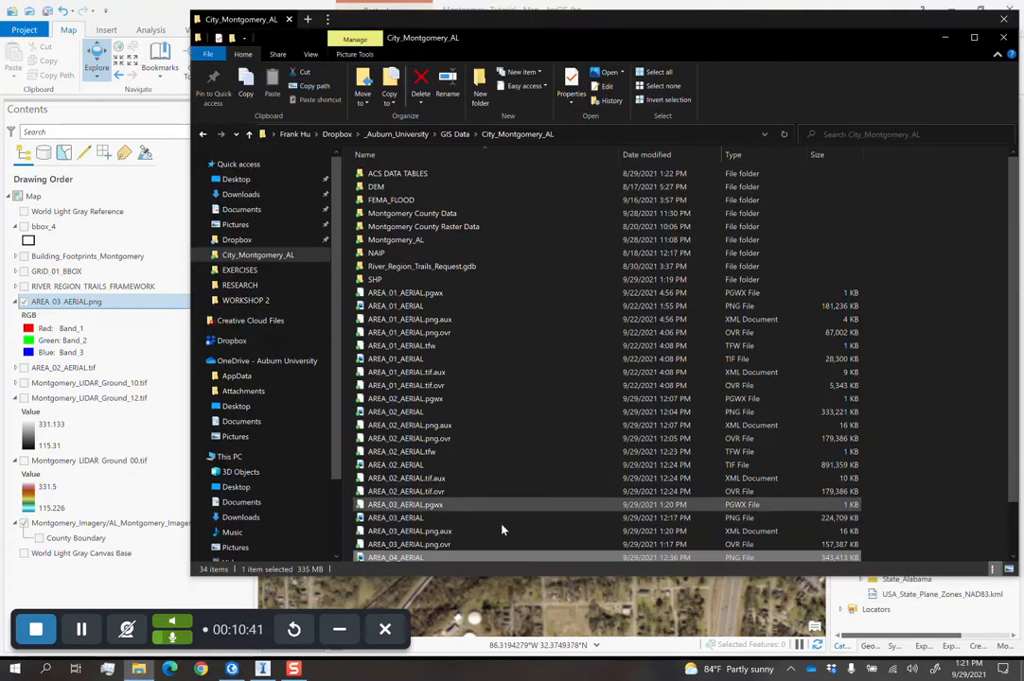
pyautogui.scroll(-2, 570, 473)
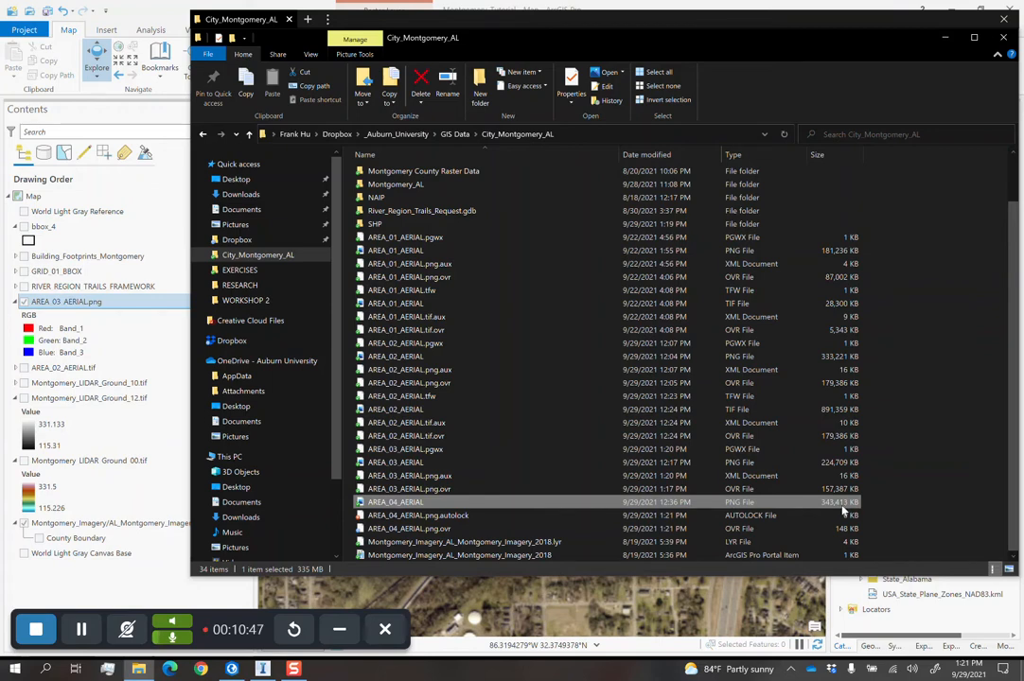
pyautogui.click(826, 464)
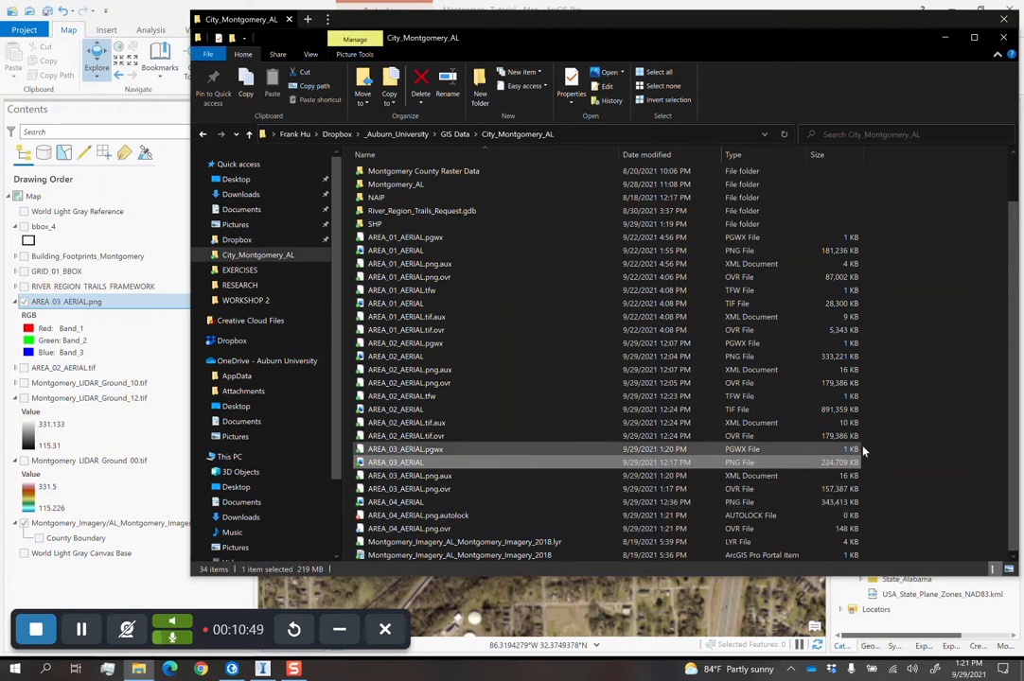
pyautogui.click(950, 38)
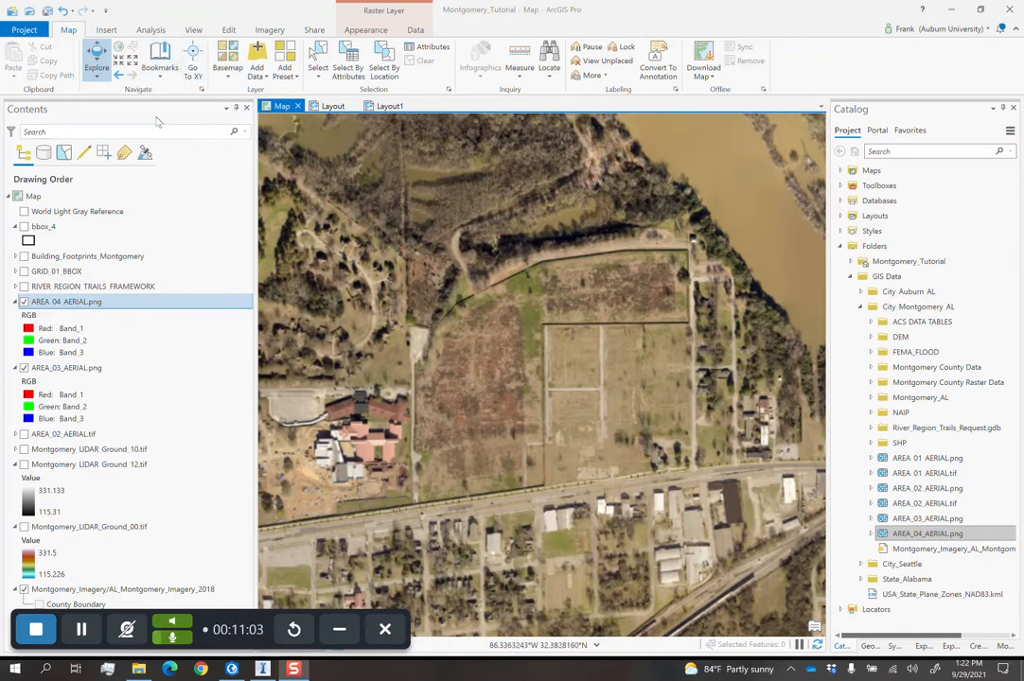
# Go to the bookmark for the AREA_04 extent and hide the AREA_03_AERIAL.png layer.
pyautogui.click(160, 59)
pyautogui.click(181, 185)
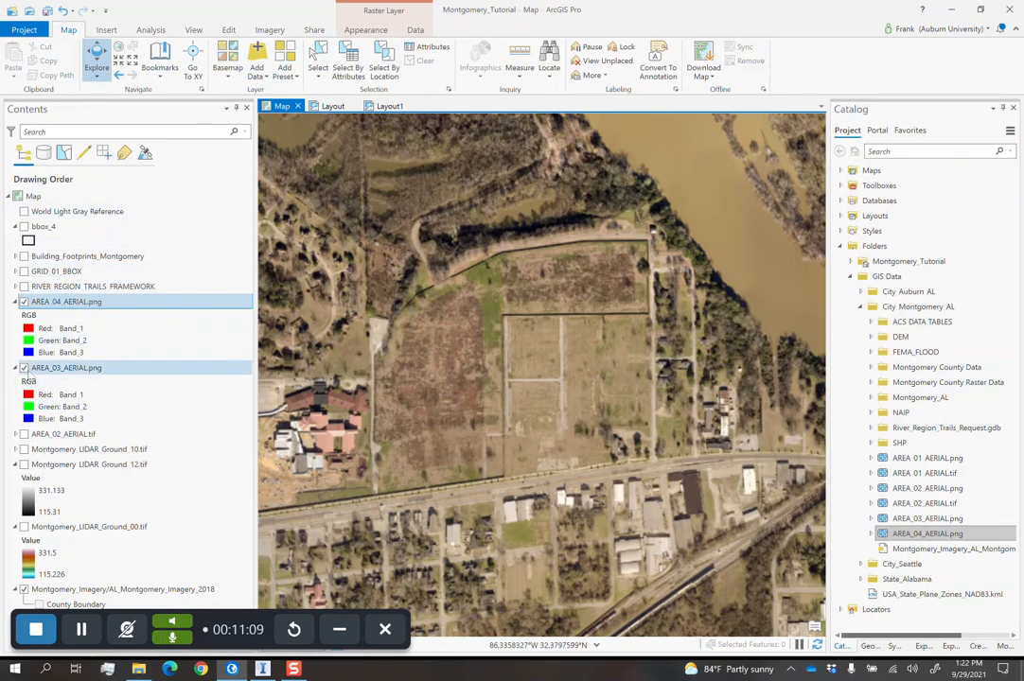
pyautogui.click(24, 368)
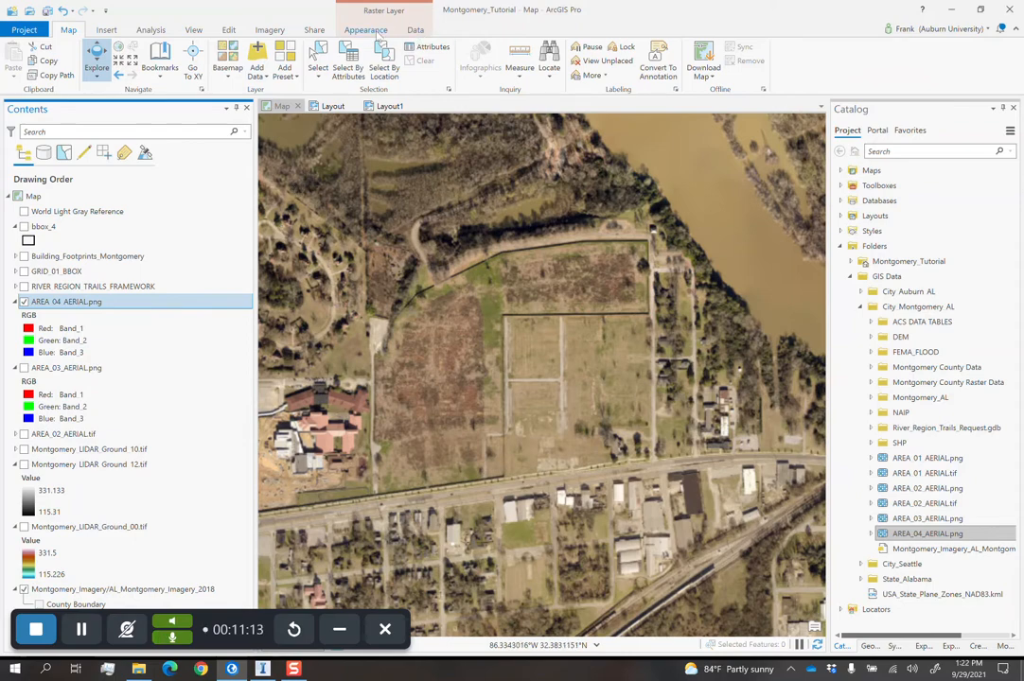
# Start georeferencing AREA_04_AERIAL.png, fit it to the current display and run Auto Georeference against the Montgomery 2018 imagery.
pyautogui.click(270, 30)
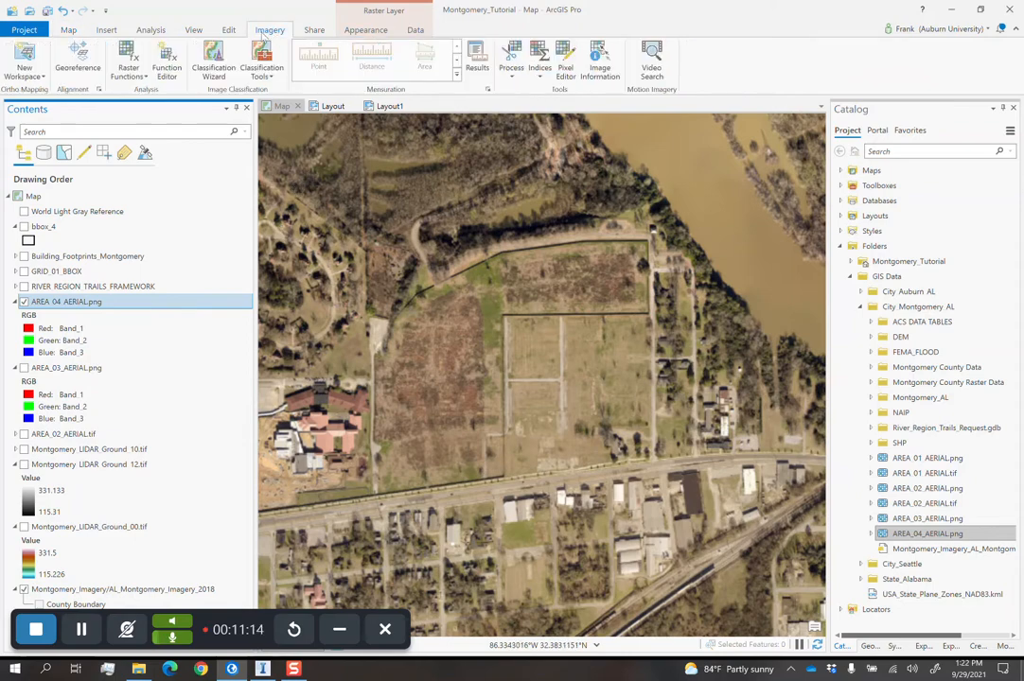
pyautogui.click(77, 59)
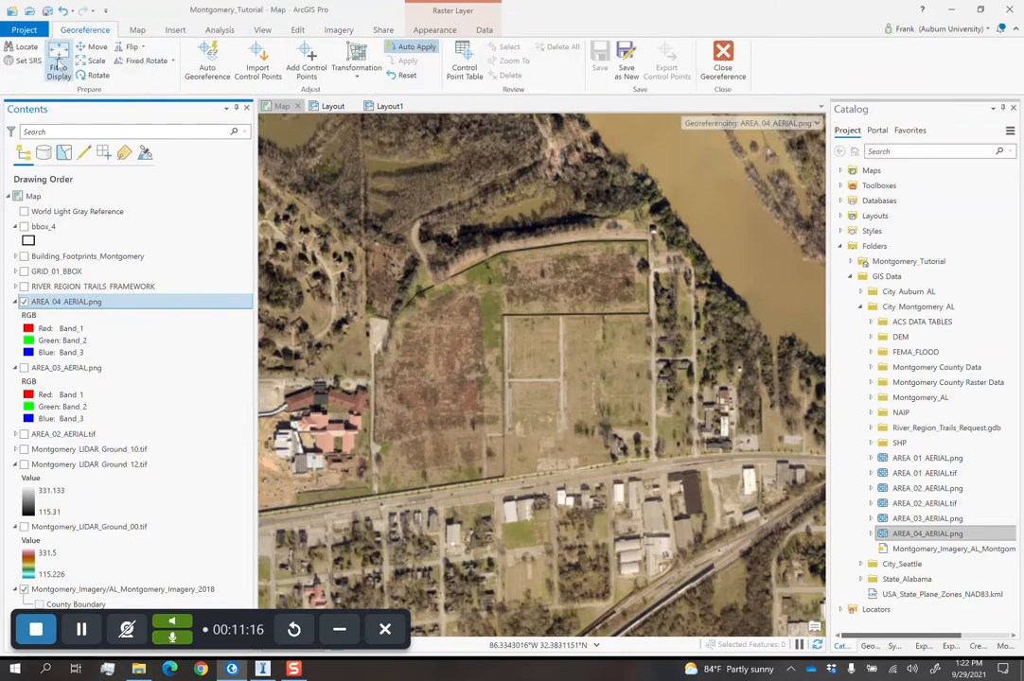
pyautogui.click(58, 65)
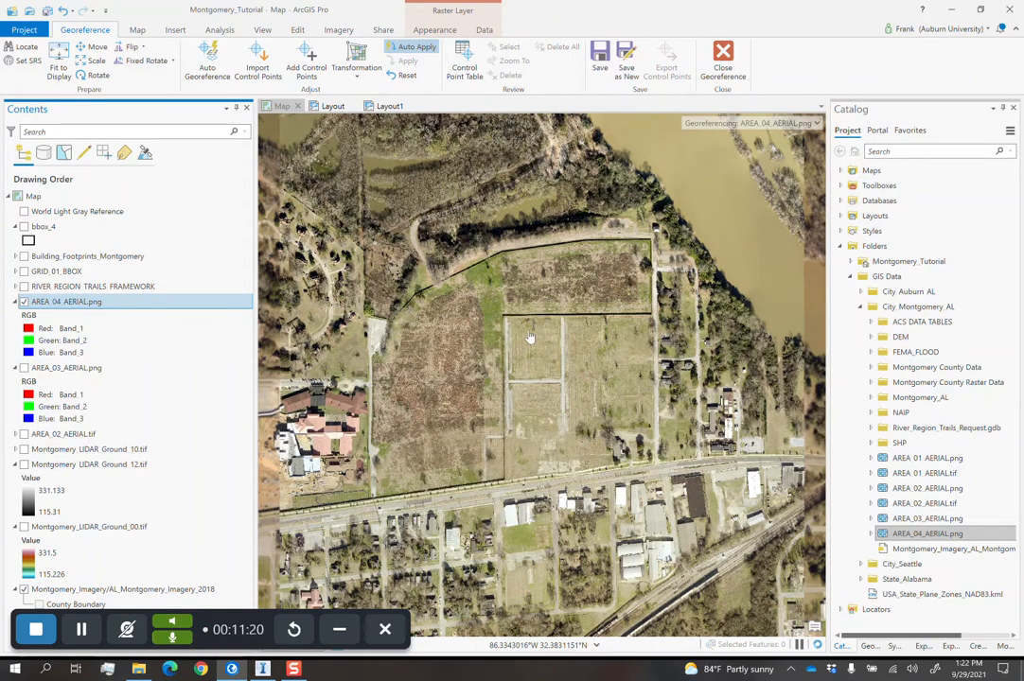
pyautogui.click(214, 68)
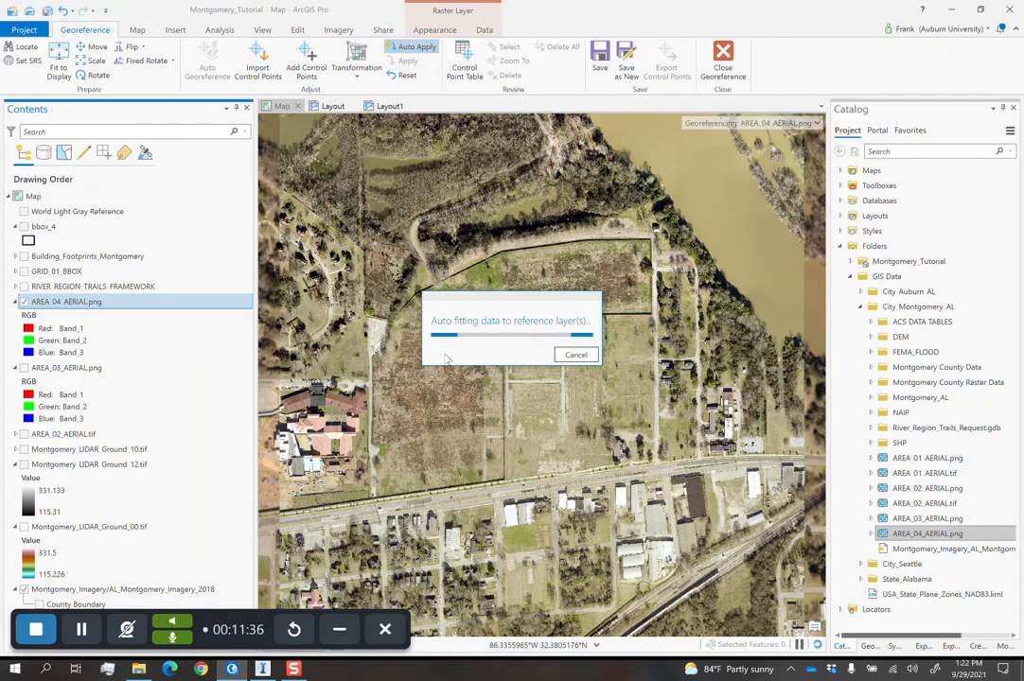
pyautogui.click(83, 630)
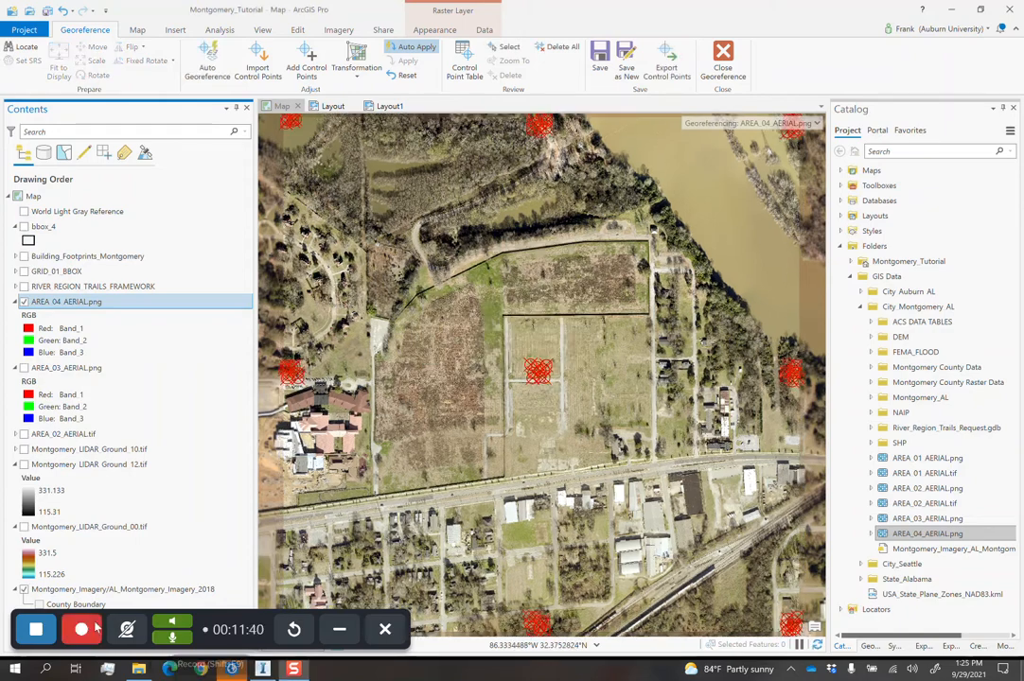
pyautogui.click(83, 629)
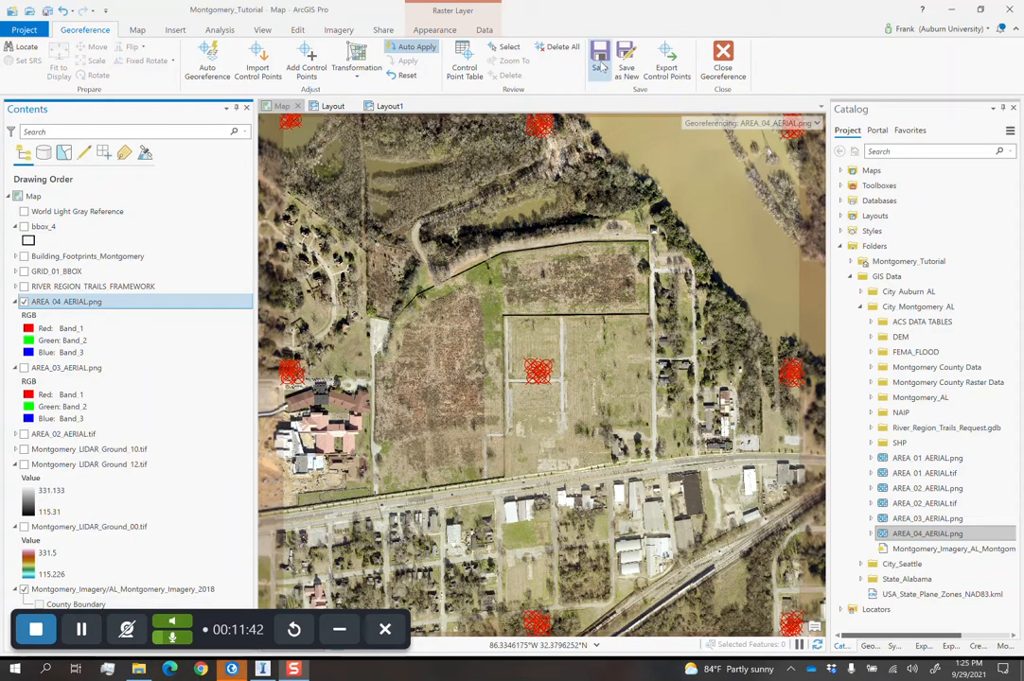
# Save the georeferencing of AREA_04_AERIAL.png and close its georeferencing session.
pyautogui.click(602, 66)
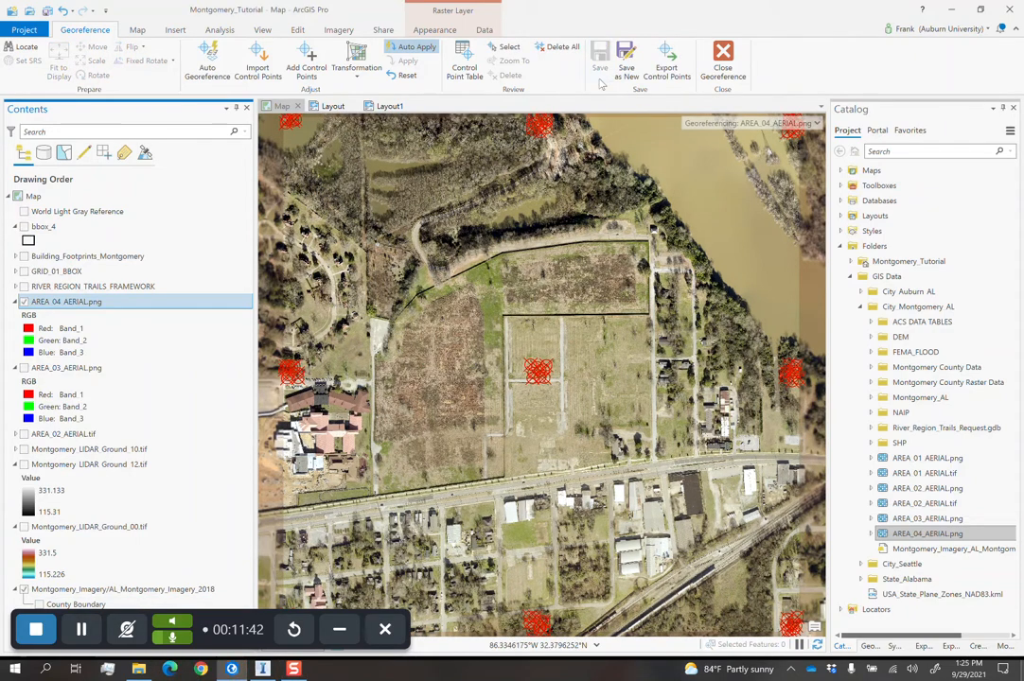
pyautogui.click(724, 74)
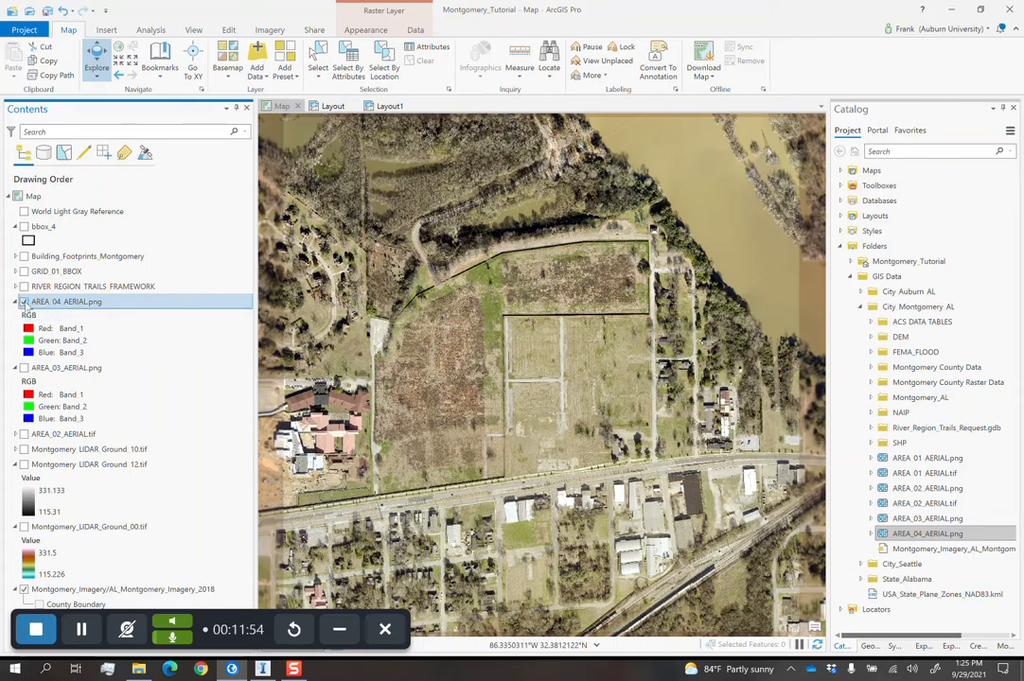
# Hide AREA_04_AERIAL.png, then show AREA_03_AERIAL.png and zoom the map to that layer.
pyautogui.click(24, 301)
pyautogui.click(24, 367)
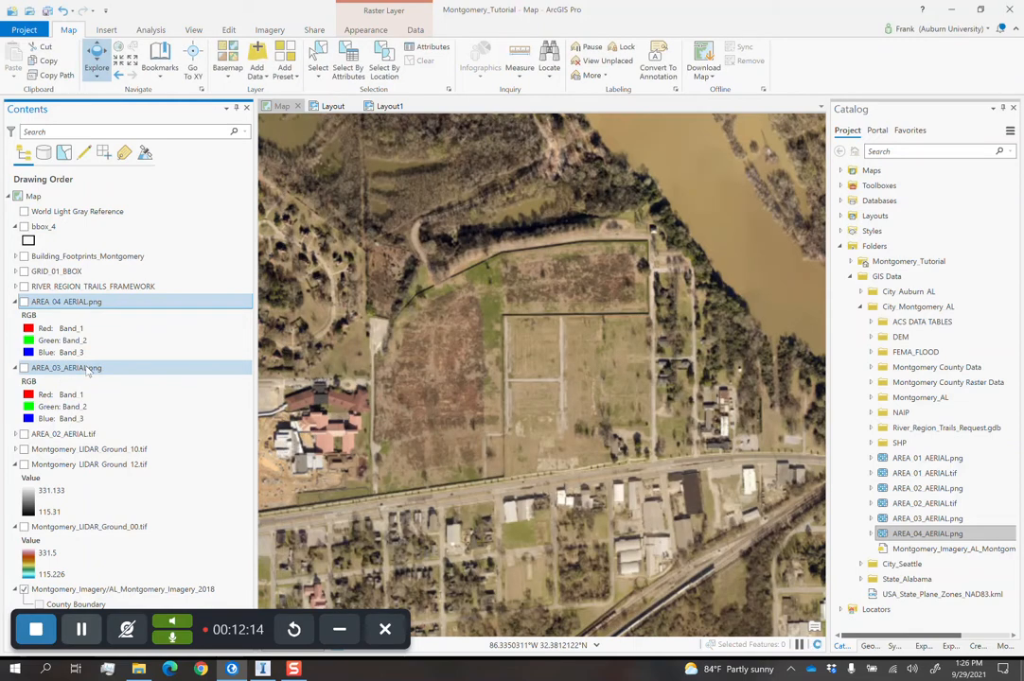
pyautogui.click(87, 369)
pyautogui.click(23, 368)
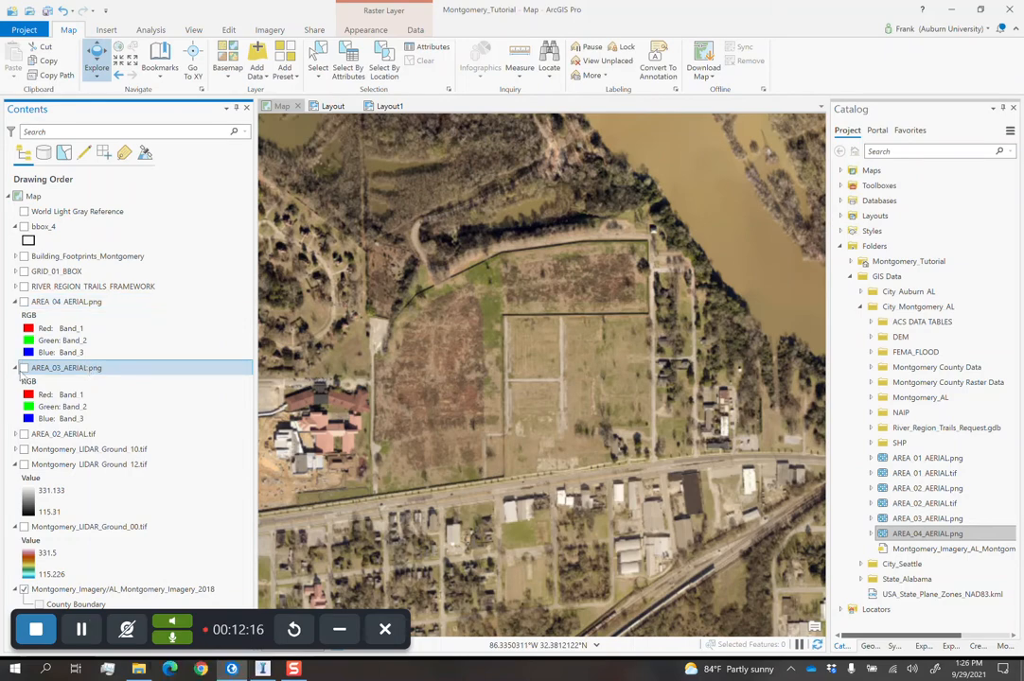
pyautogui.rightClick(72, 374)
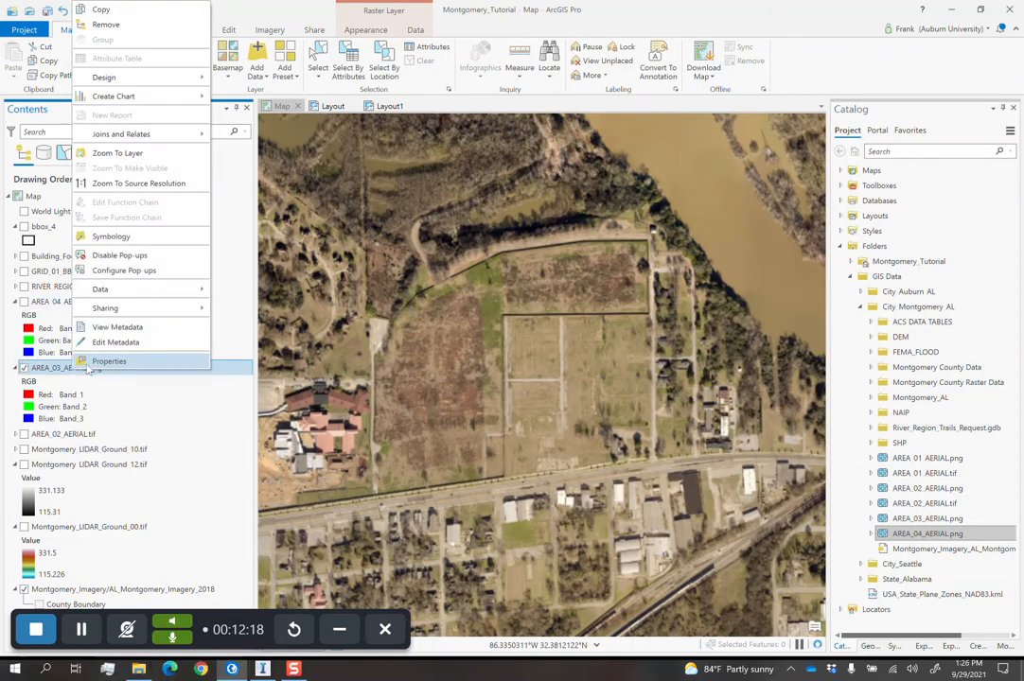
pyautogui.click(109, 137)
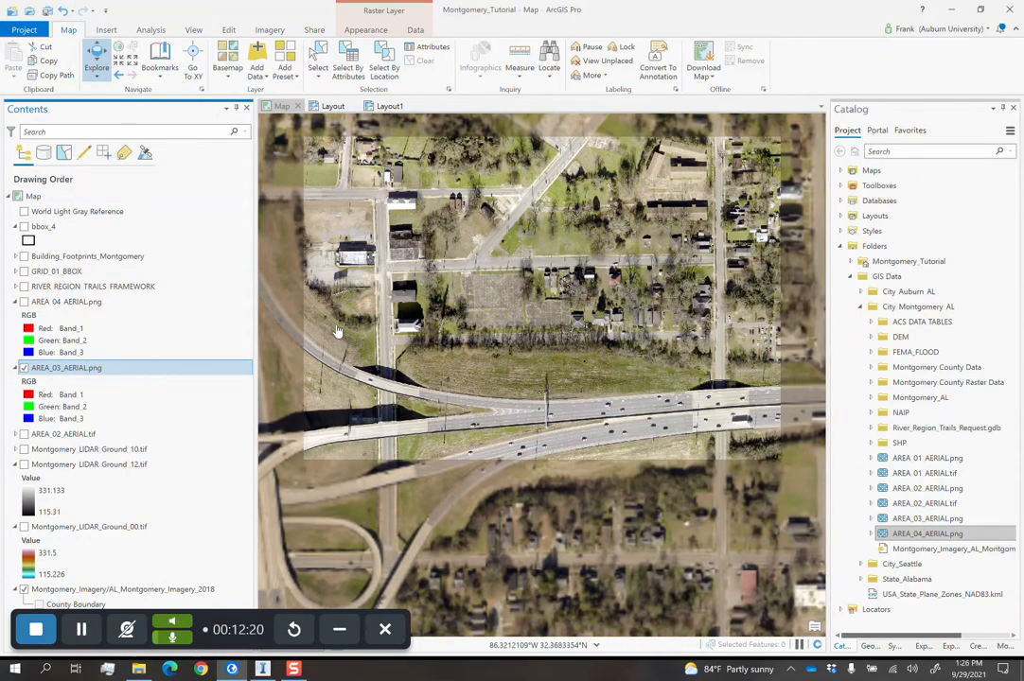
# Open the Export Raster settings for the AREA_03_AERIAL.png layer and check the default output raster path.
pyautogui.rightClick(82, 372)
pyautogui.moveTo(114, 287)
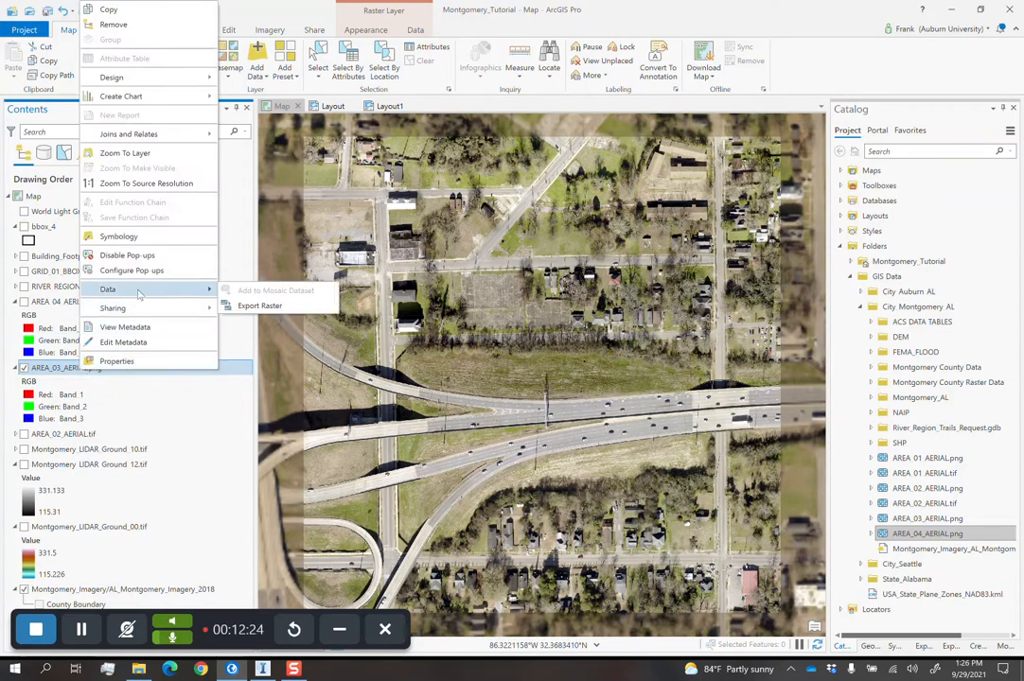
pyautogui.click(248, 304)
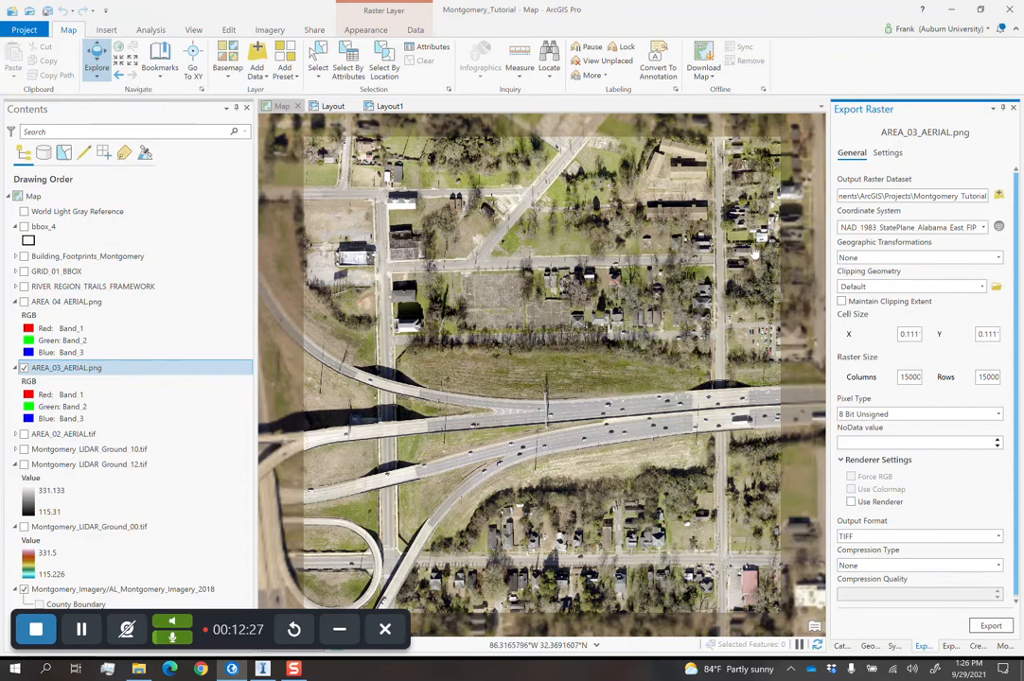
pyautogui.moveTo(941, 197); pyautogui.dragTo(996, 196)
pyautogui.click(894, 197)
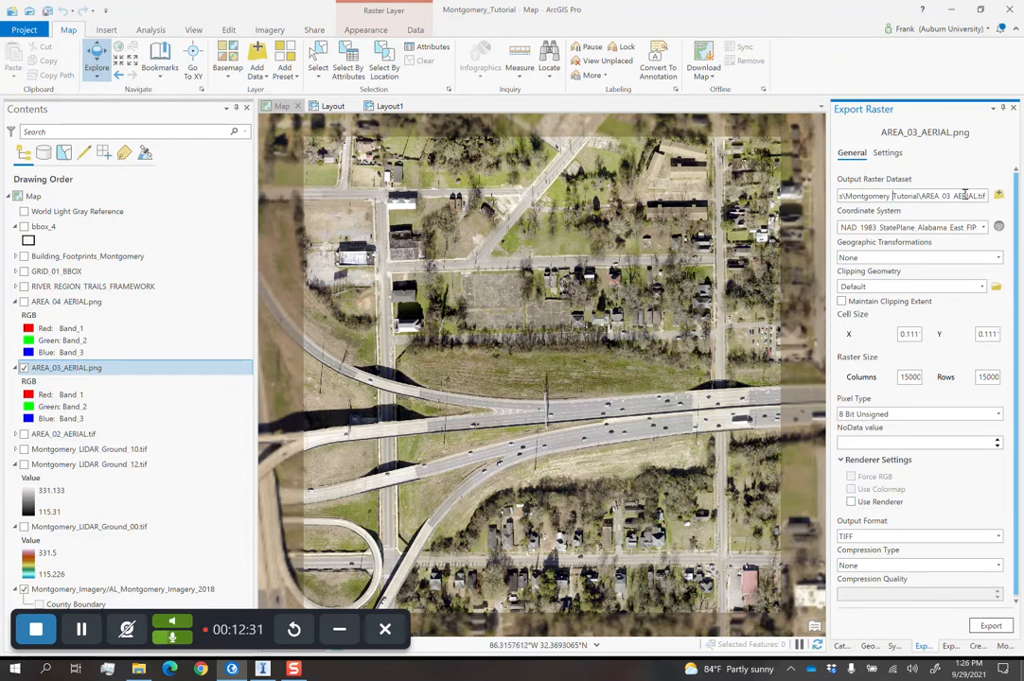
# Set the output raster dataset to AREA_03_AERIAL.tif in the City_Montgomery_AL folder.
pyautogui.click(998, 196)
pyautogui.scroll(-2, 530, 339)
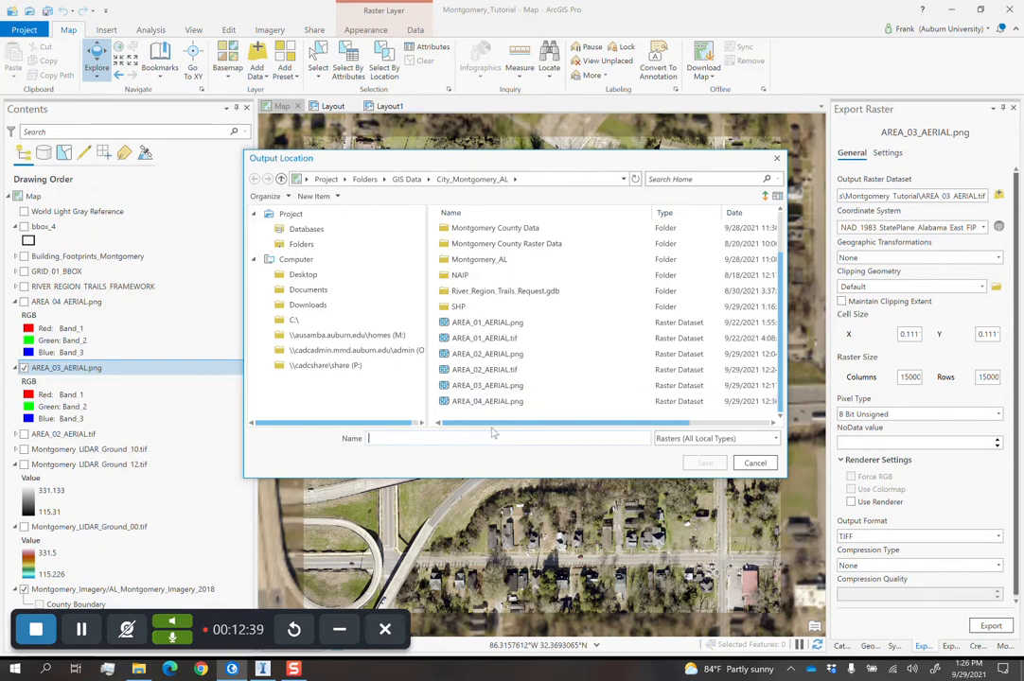
pyautogui.write('AREA')
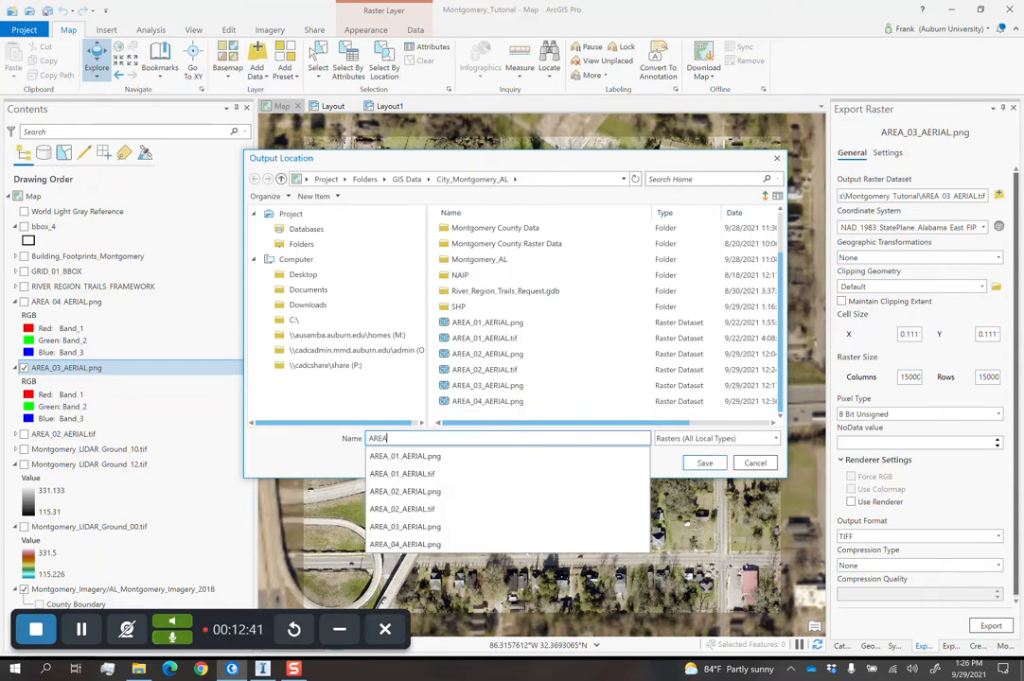
pyautogui.write('_03_A')
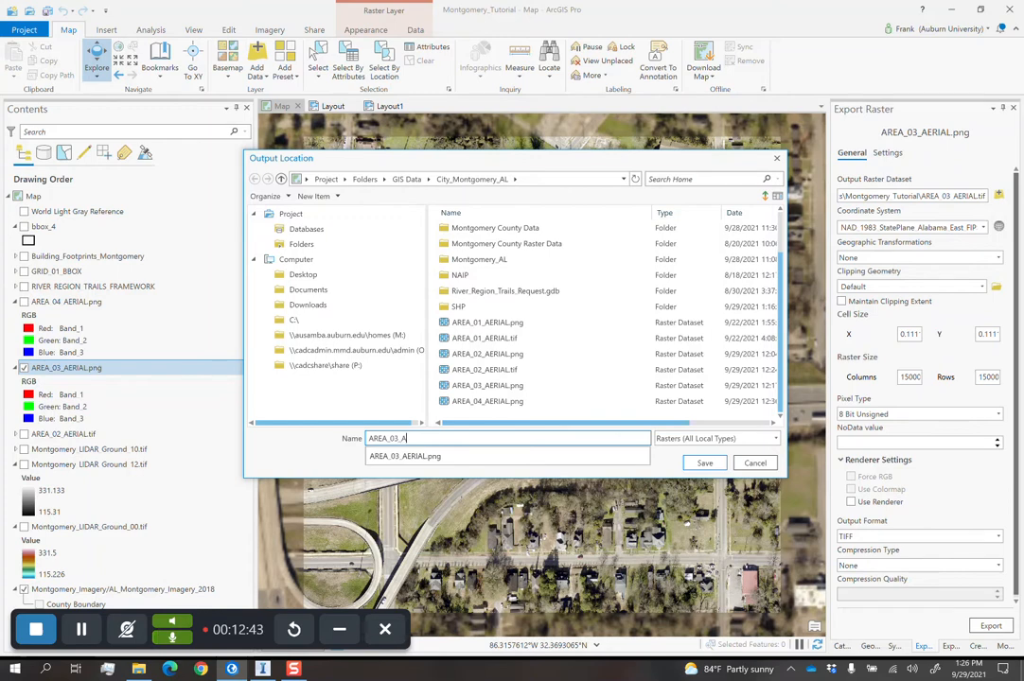
pyautogui.write('ERIAL')
pyautogui.press('capslock')
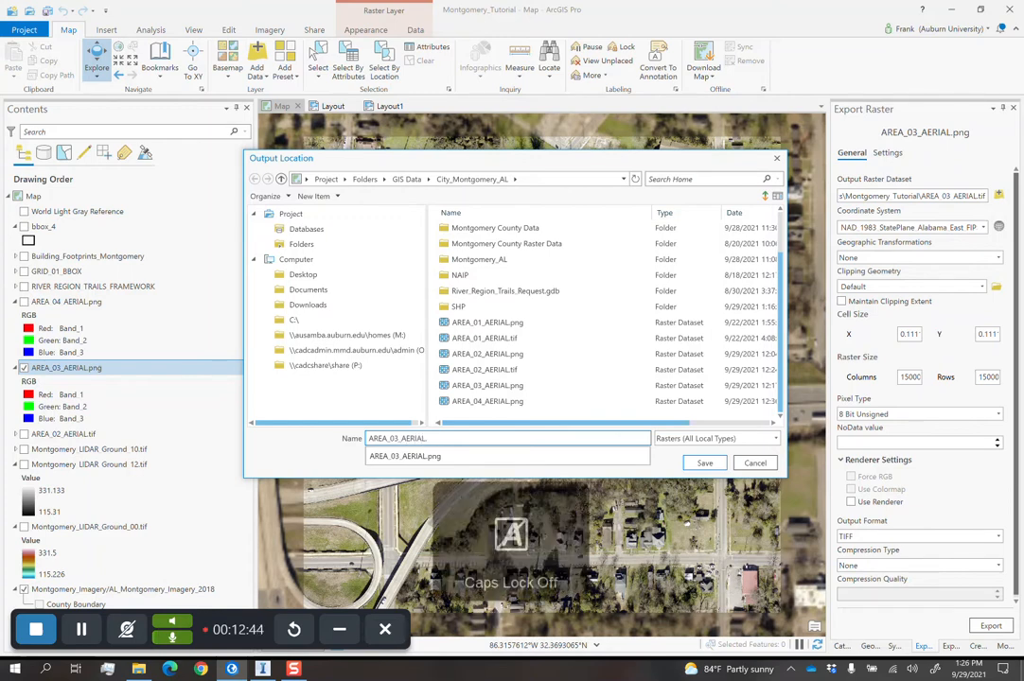
pyautogui.write('.tif')
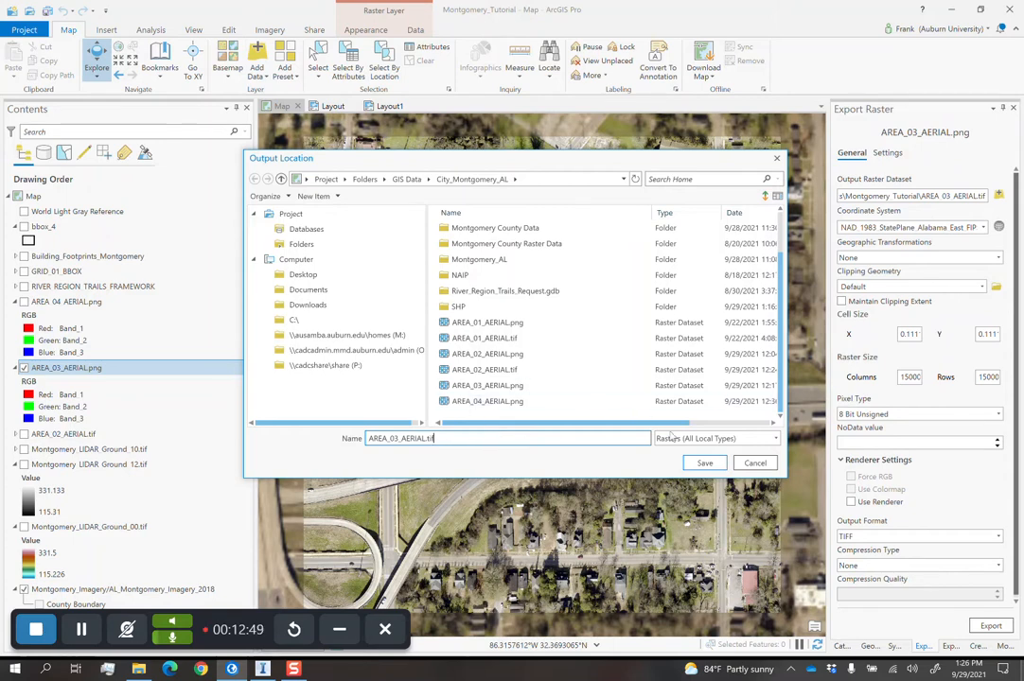
pyautogui.click(705, 464)
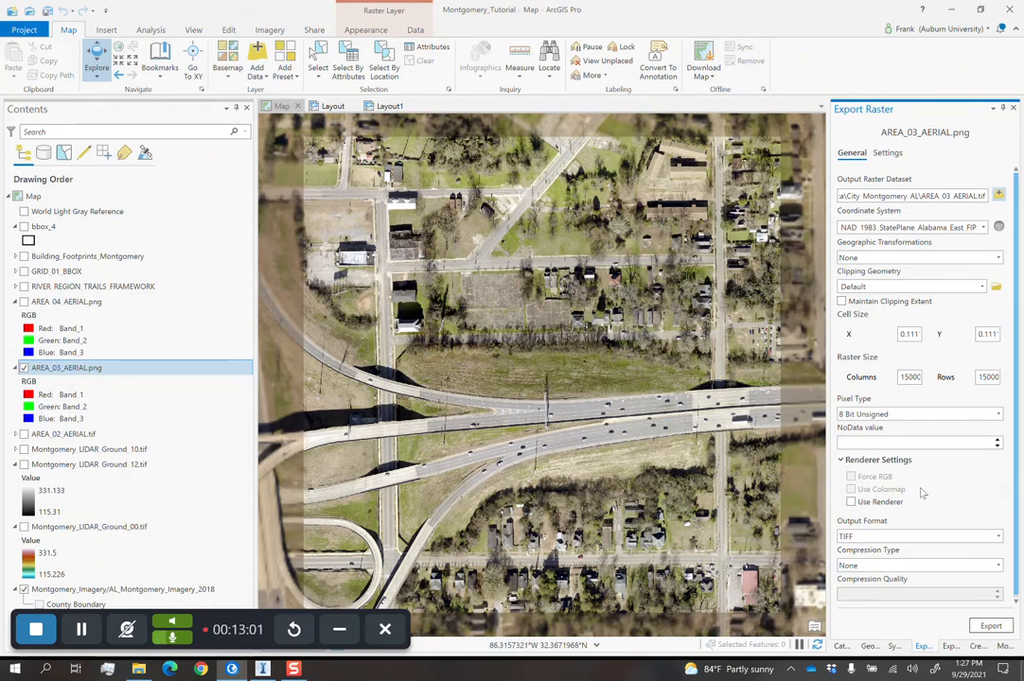
# Export the AREA_03 raster as an uncompressed TIFF and hide the source AREA_03_AERIAL.png layer.
pyautogui.click(991, 625)
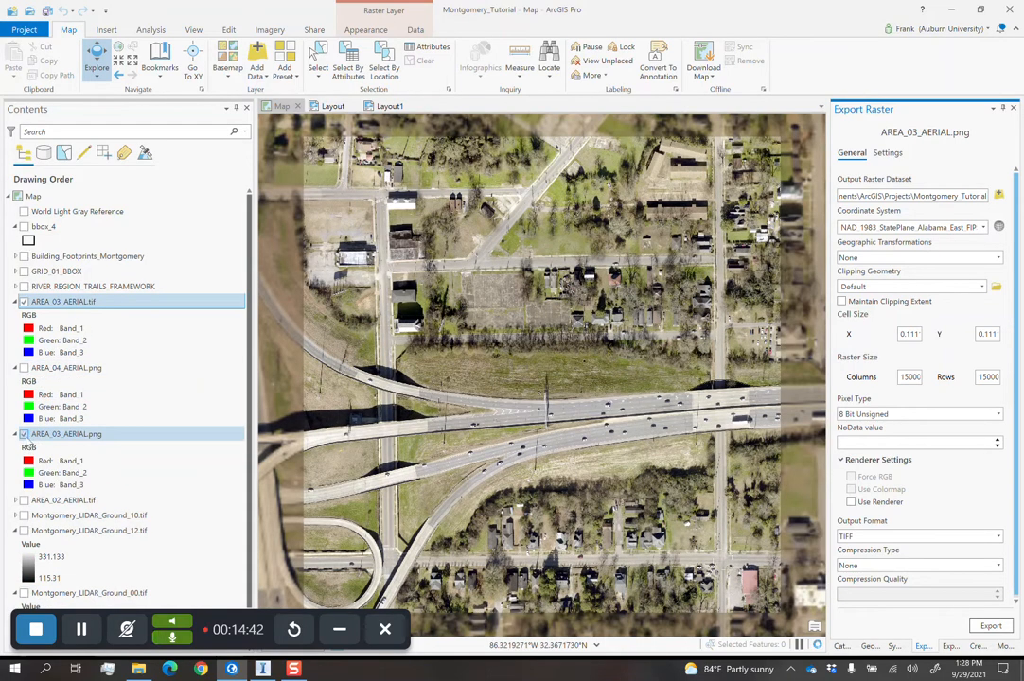
pyautogui.click(24, 433)
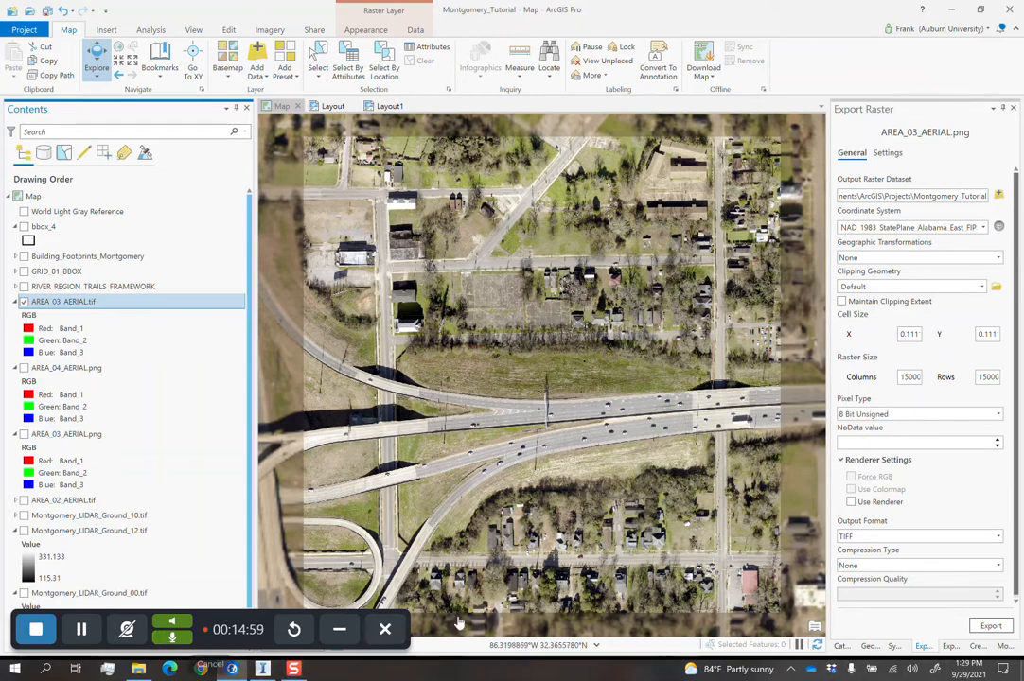
# Open the Export Raster settings for the Montgomery_LIDAR_Ground_00.tif layer.
pyautogui.moveTo(235, 632); pyautogui.dragTo(537, 602)
pyautogui.scroll(-1, 206, 545)
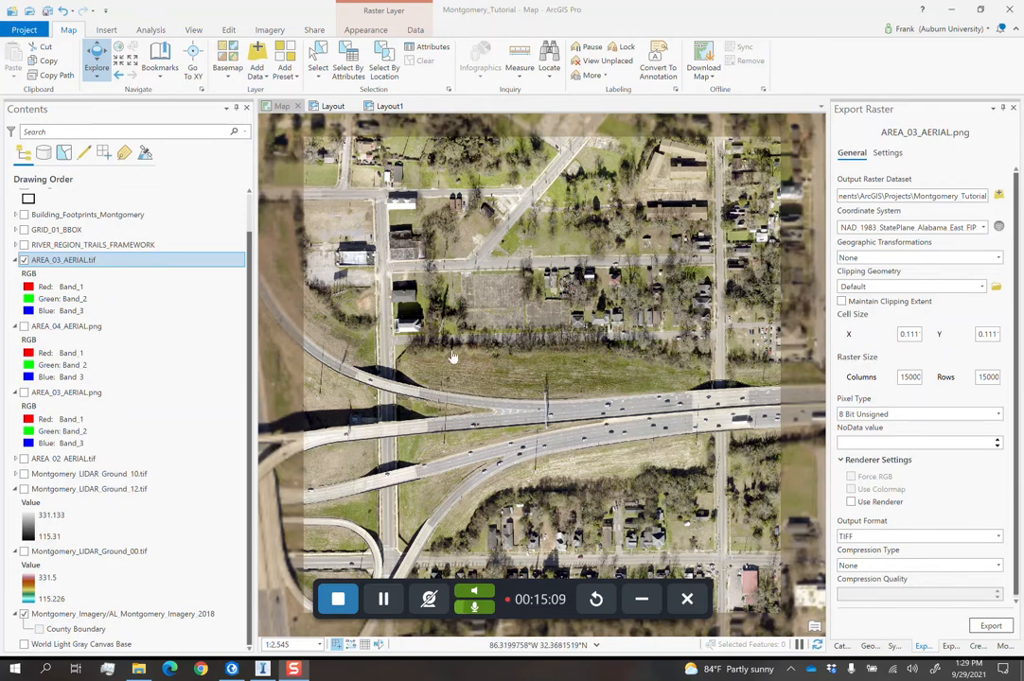
pyautogui.click(121, 553)
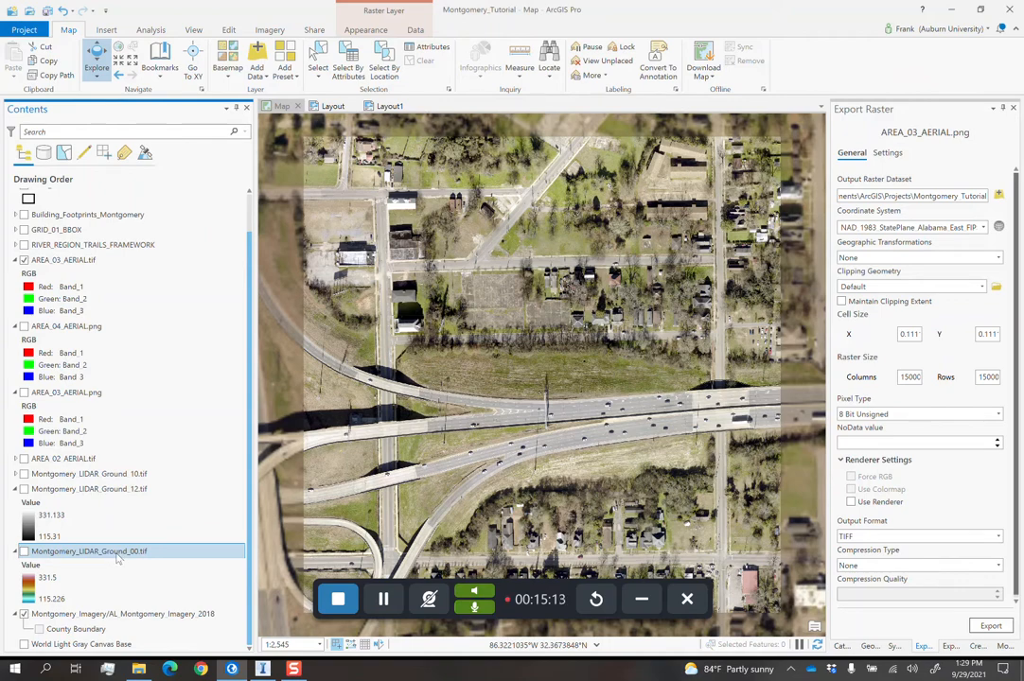
pyautogui.rightClick(109, 556)
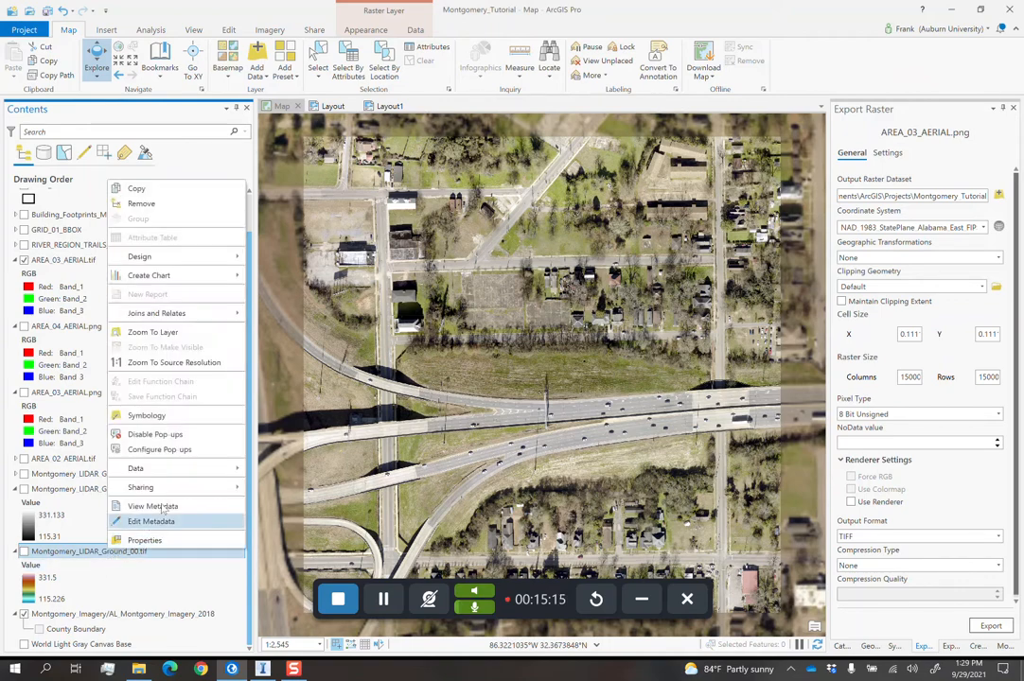
pyautogui.moveTo(191, 473)
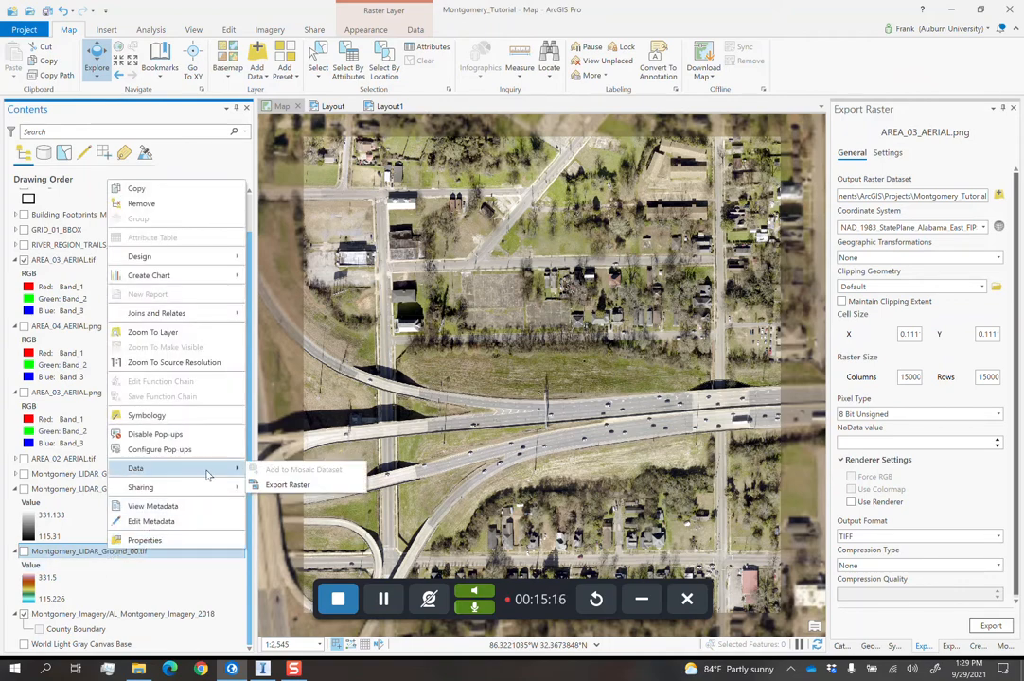
pyautogui.click(288, 484)
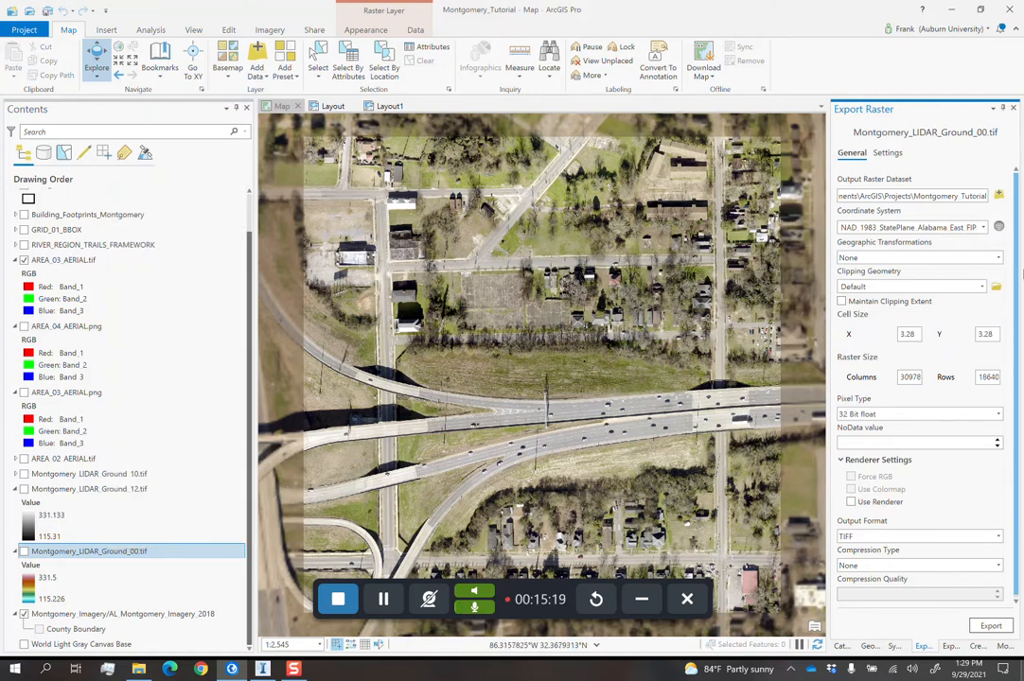
# Set the output raster dataset to AREA_03_HR_DEM.tif in the City_Montgomery_AL folder.
pyautogui.click(998, 195)
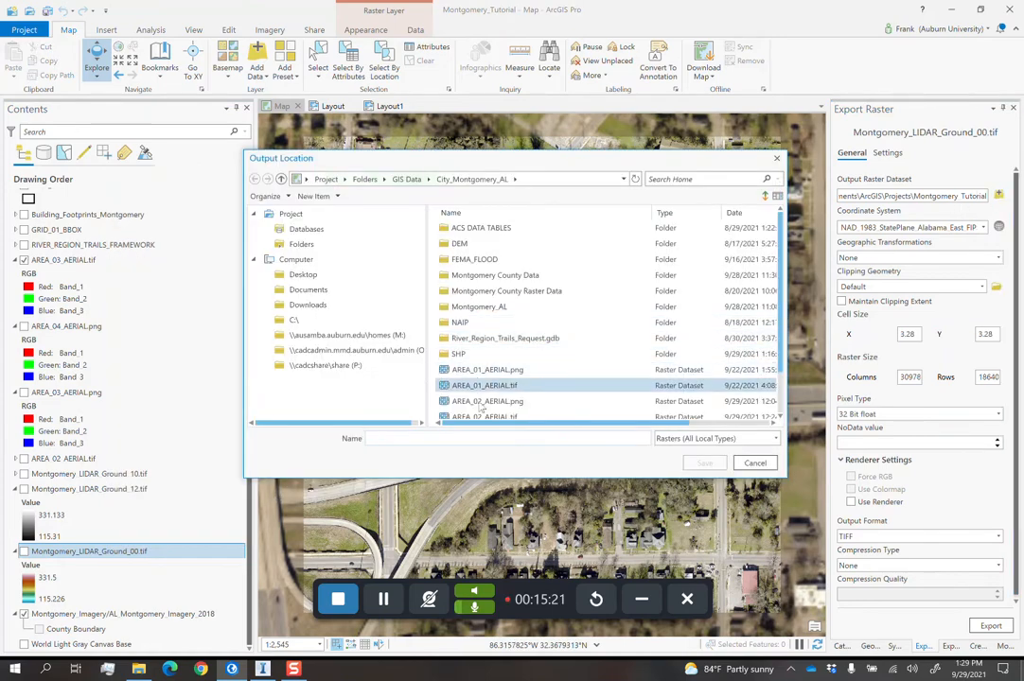
pyautogui.scroll(-1, 504, 393)
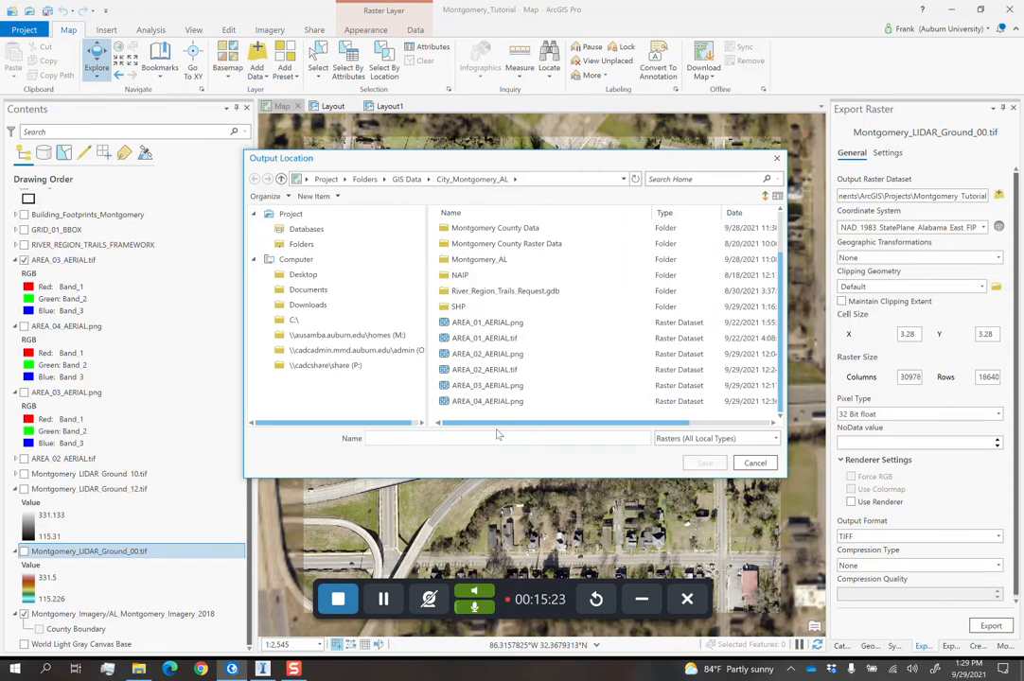
pyautogui.click(498, 436)
pyautogui.write('ar')
pyautogui.press('BackSpace')
pyautogui.press('BackSpace')
pyautogui.press('capslock')
pyautogui.write('AER')
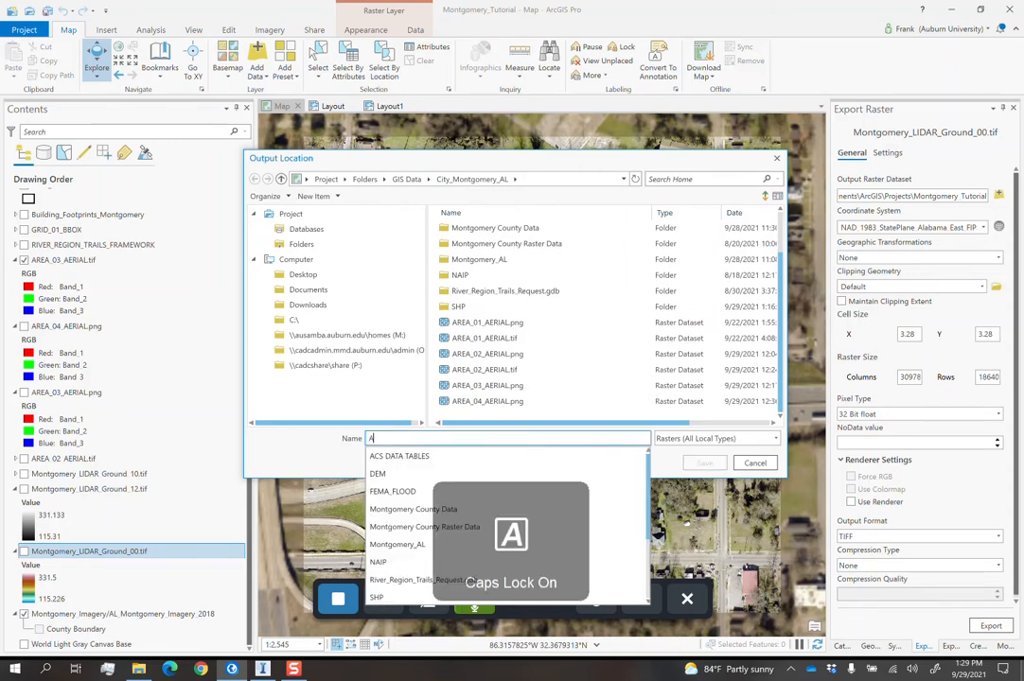
pyautogui.press('BackSpace')
pyautogui.press('BackSpace')
pyautogui.write('REA')
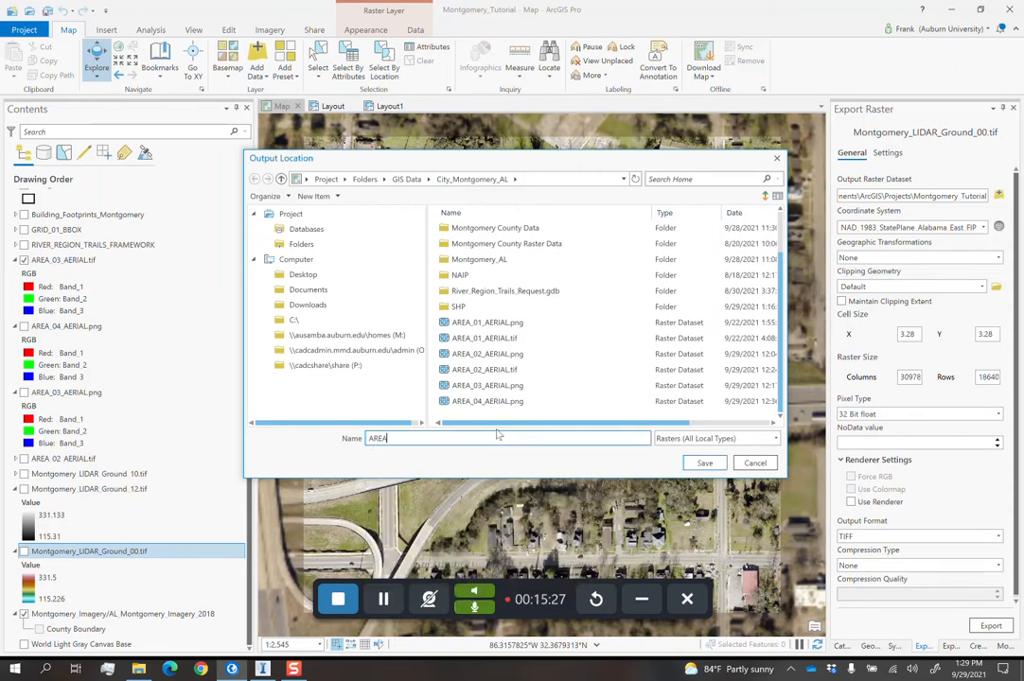
pyautogui.write('_03_HR_DEM')
pyautogui.press('capslock')
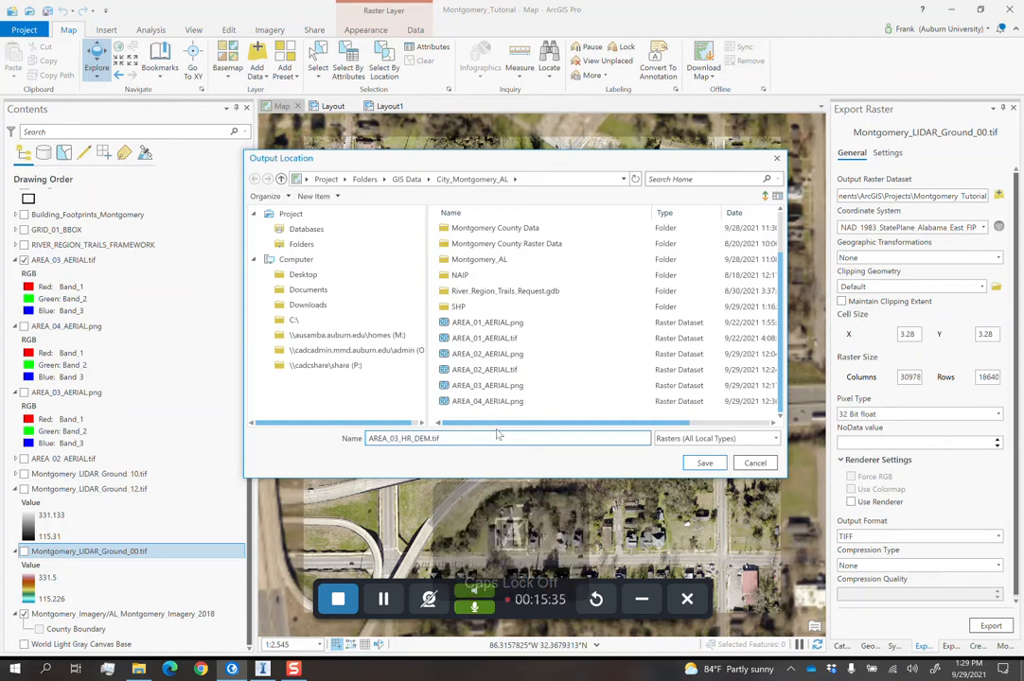
pyautogui.click(704, 463)
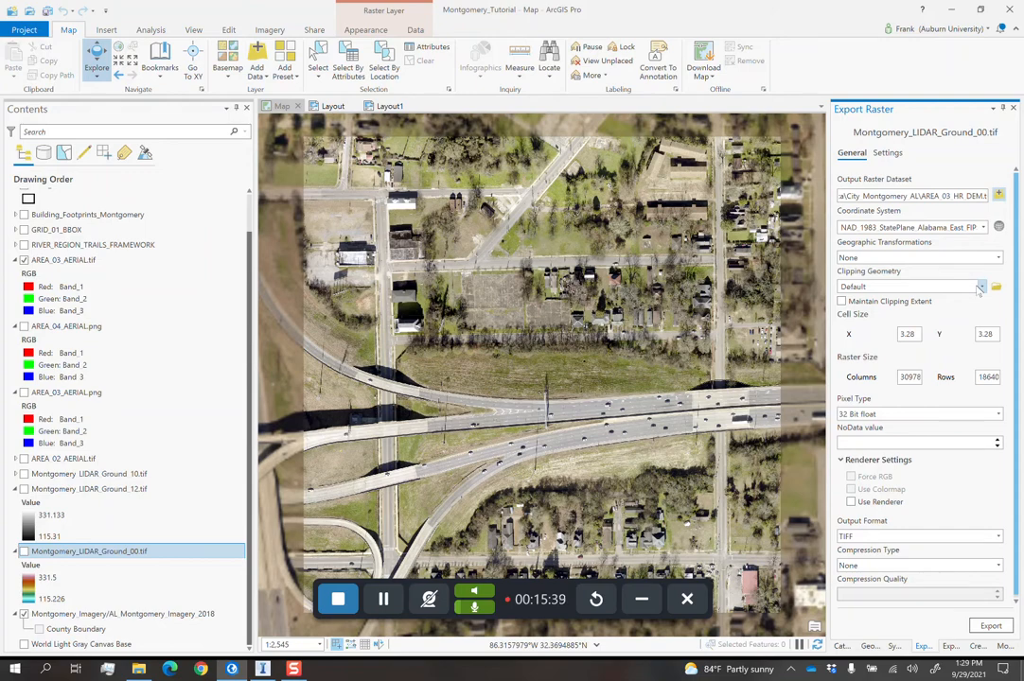
# Set the clipping geometry to the current display extent and export the LIDAR ground raster as an uncompressed TIFF.
pyautogui.click(980, 287)
pyautogui.click(916, 314)
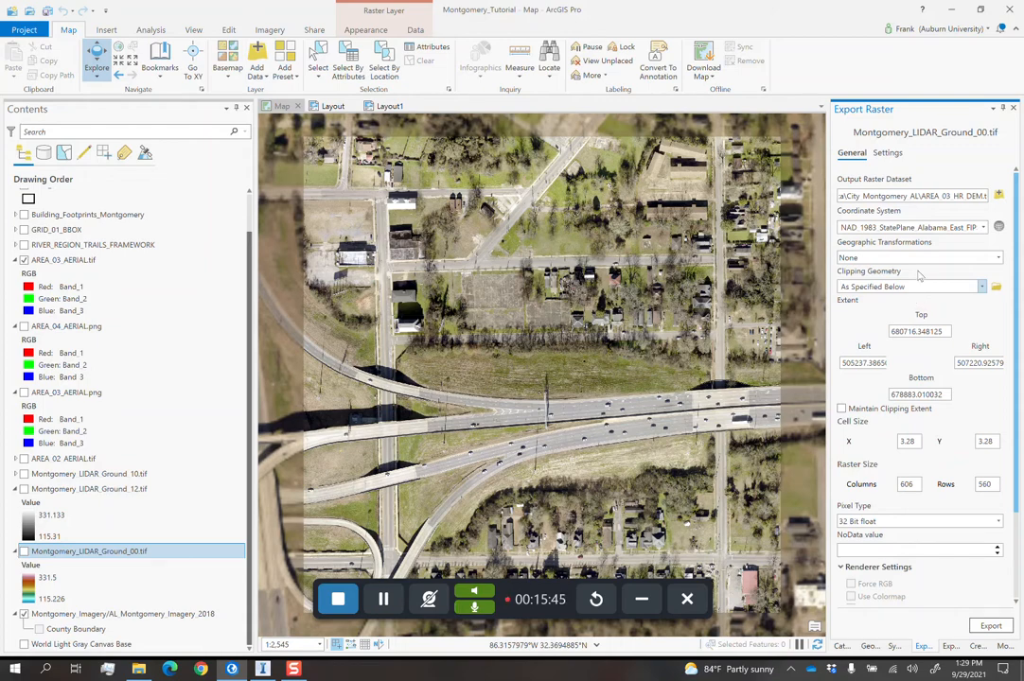
pyautogui.click(992, 626)
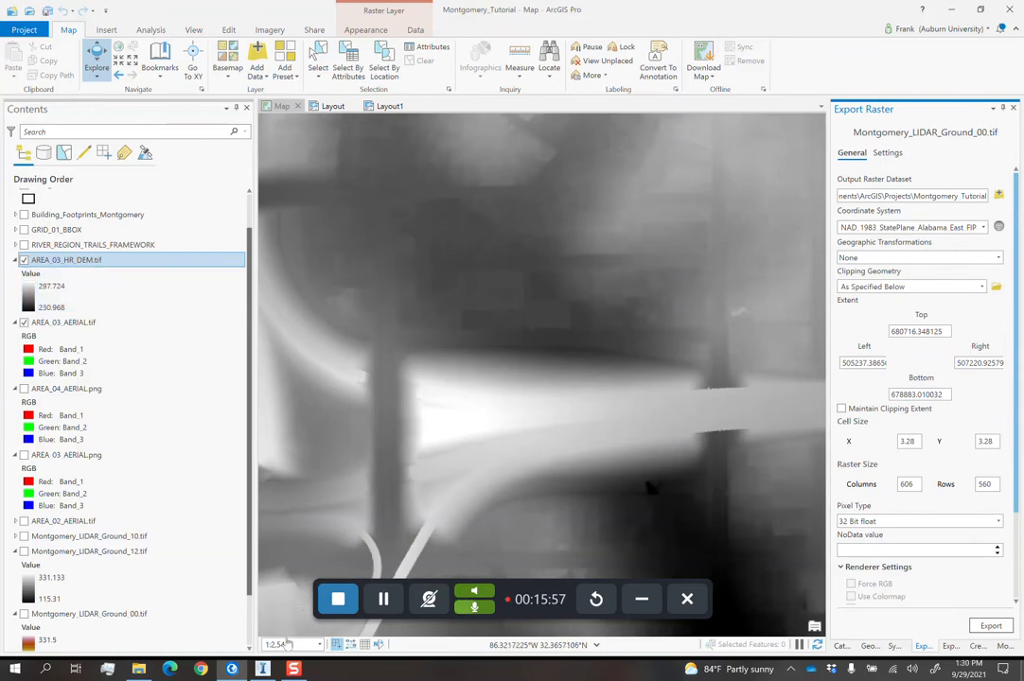
# Switch to InfraWorks and start a new local model named Montgomery Test 03 with the AL83-EF coordinate system.
pyautogui.click(263, 669)
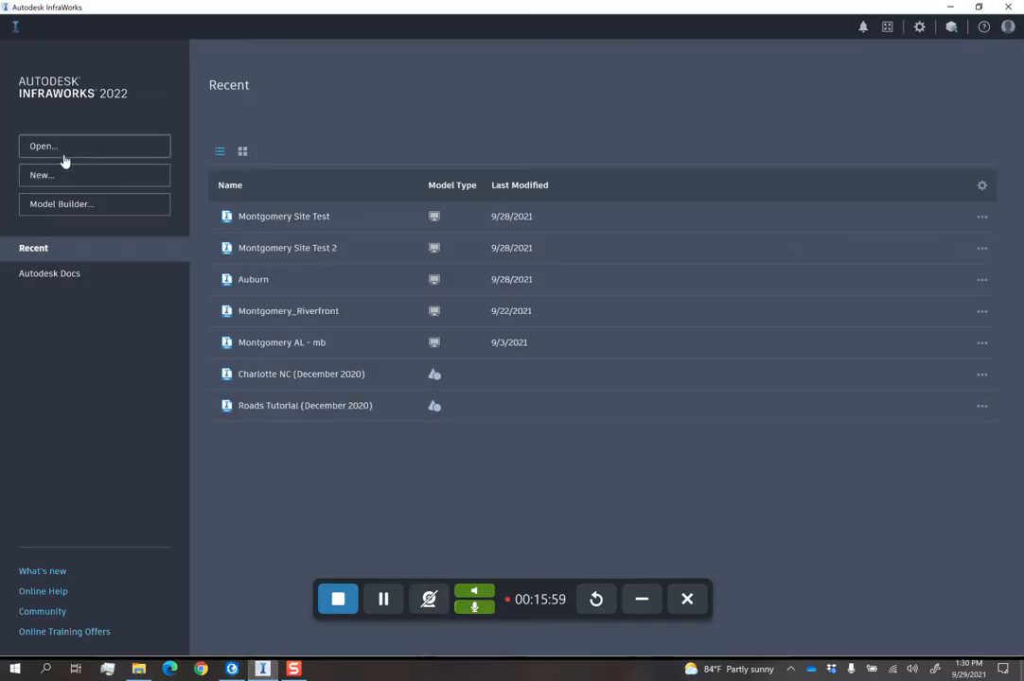
pyautogui.click(121, 204)
pyautogui.click(623, 382)
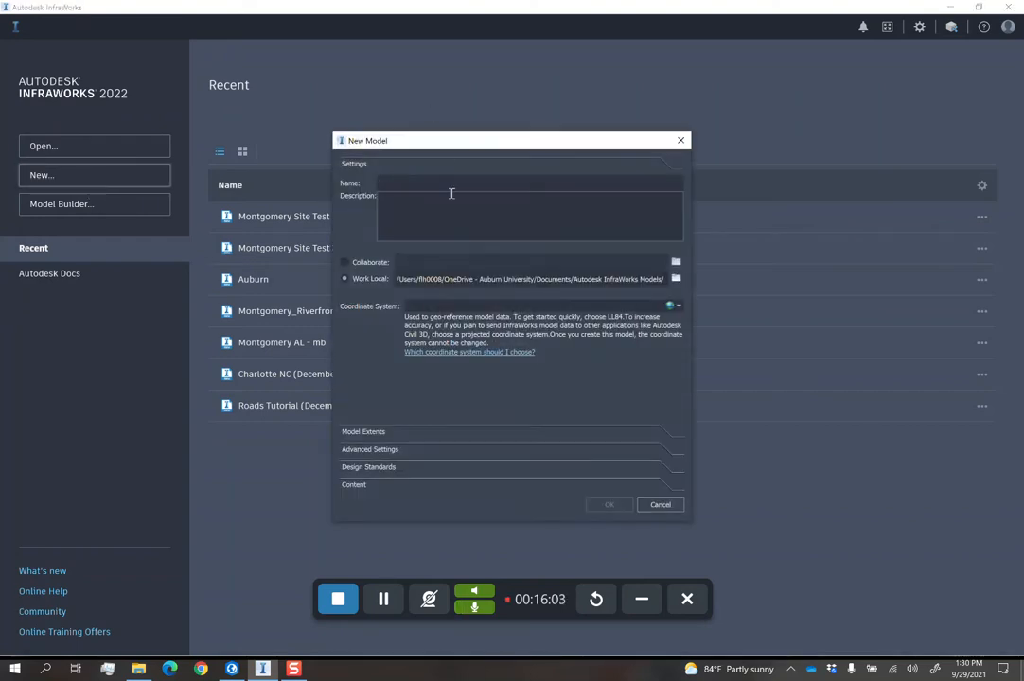
pyautogui.write('Montgomery t')
pyautogui.press('BackSpace')
pyautogui.click(678, 308)
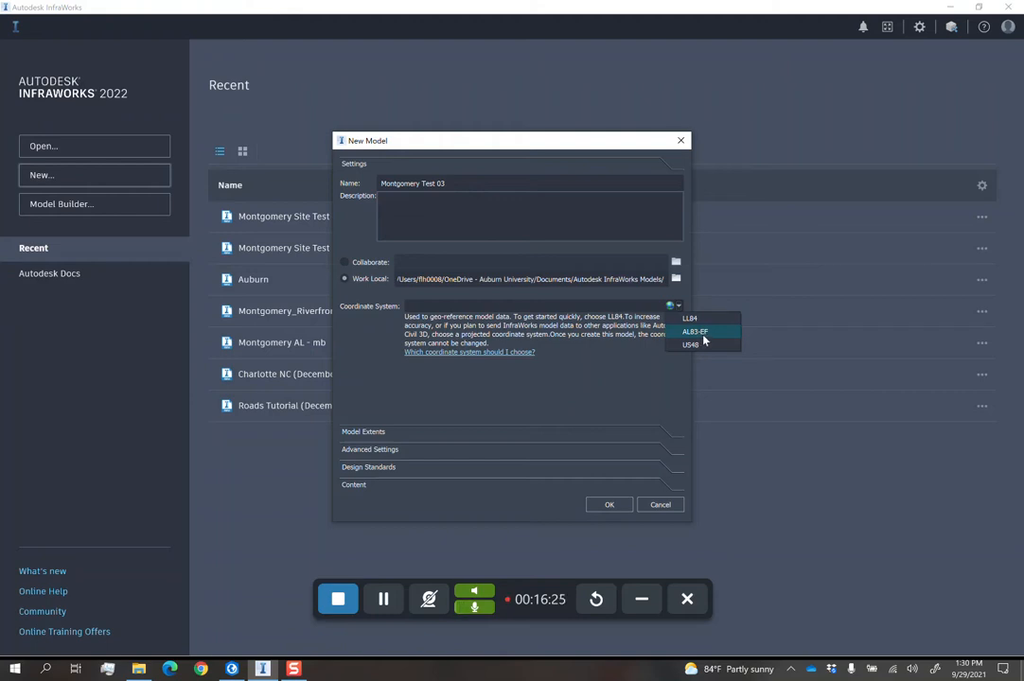
pyautogui.click(704, 337)
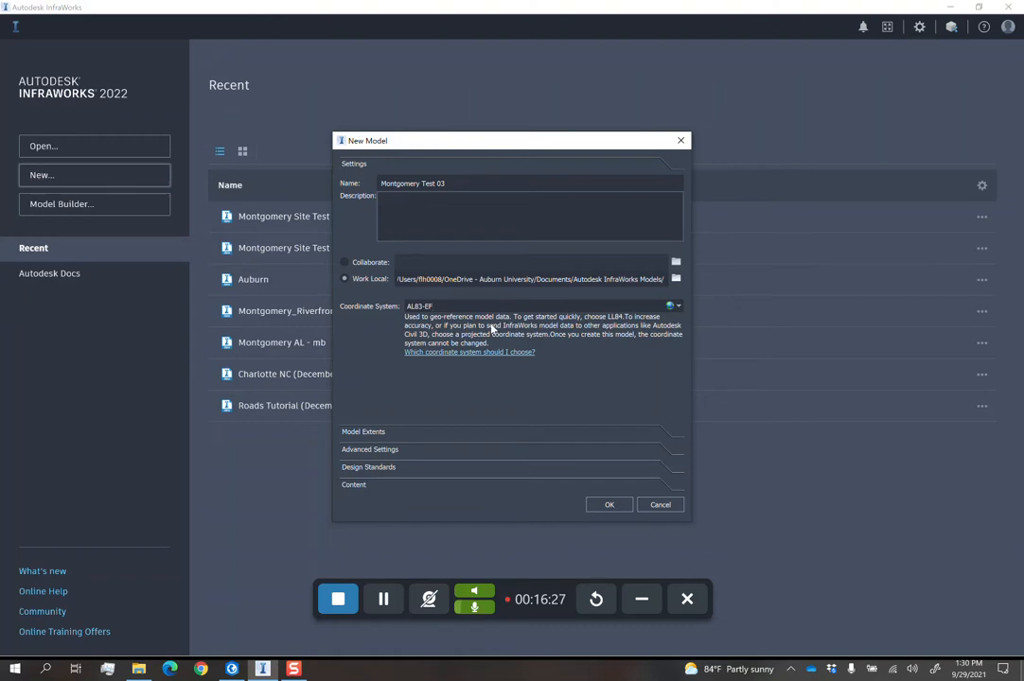
# Enable a defined model extent and browse for its extent file in the SHP folder of City_Montgomery_AL.
pyautogui.click(407, 431)
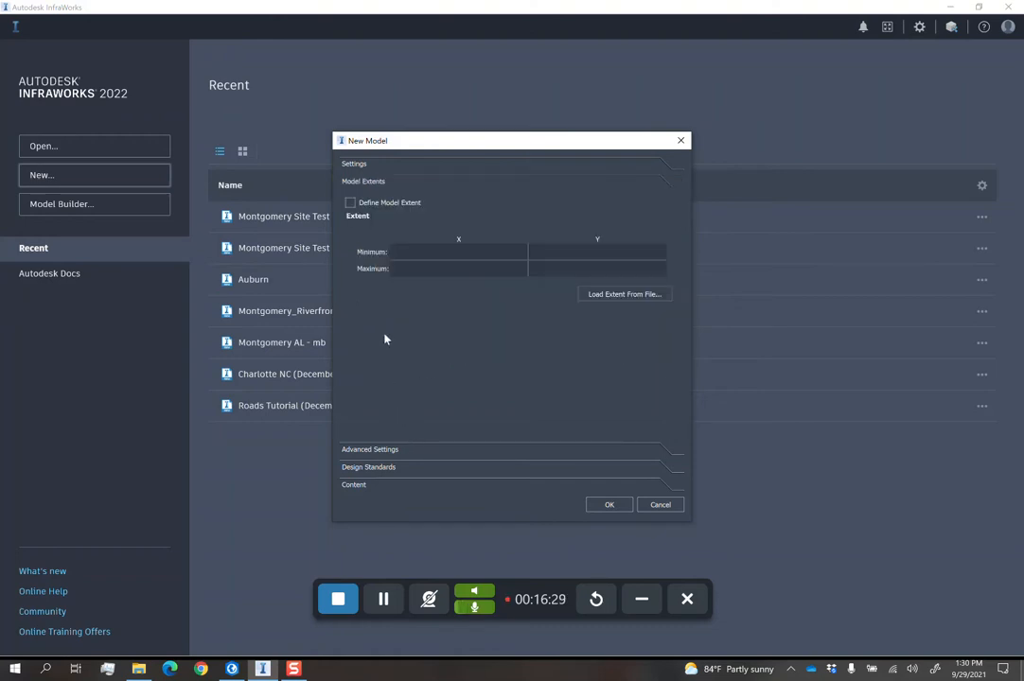
pyautogui.click(350, 202)
pyautogui.click(624, 294)
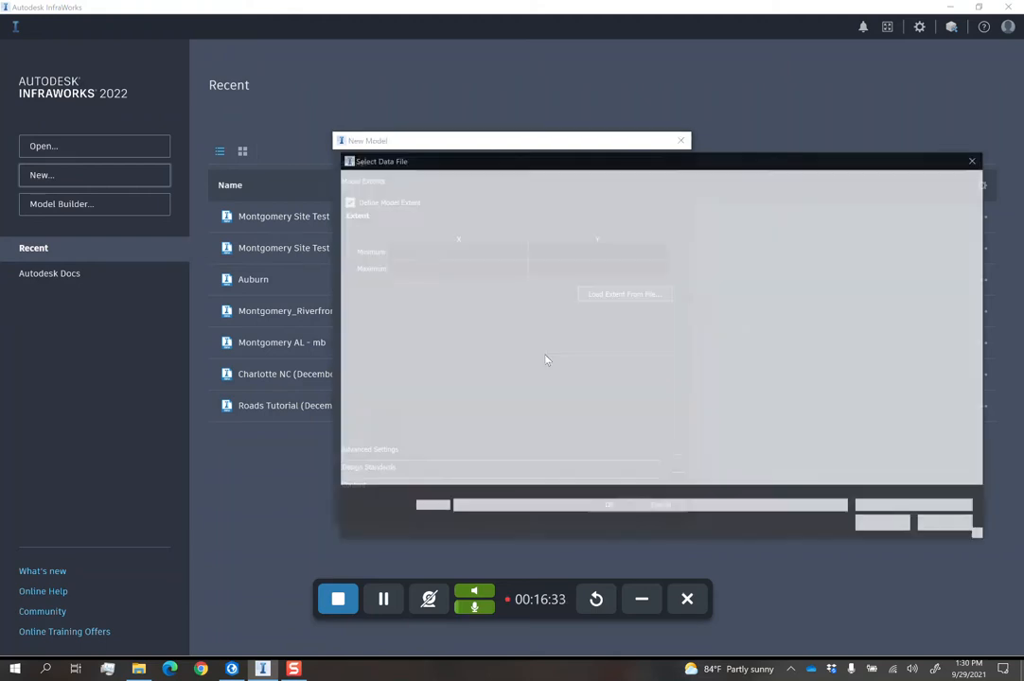
pyautogui.scroll(3, 384, 303)
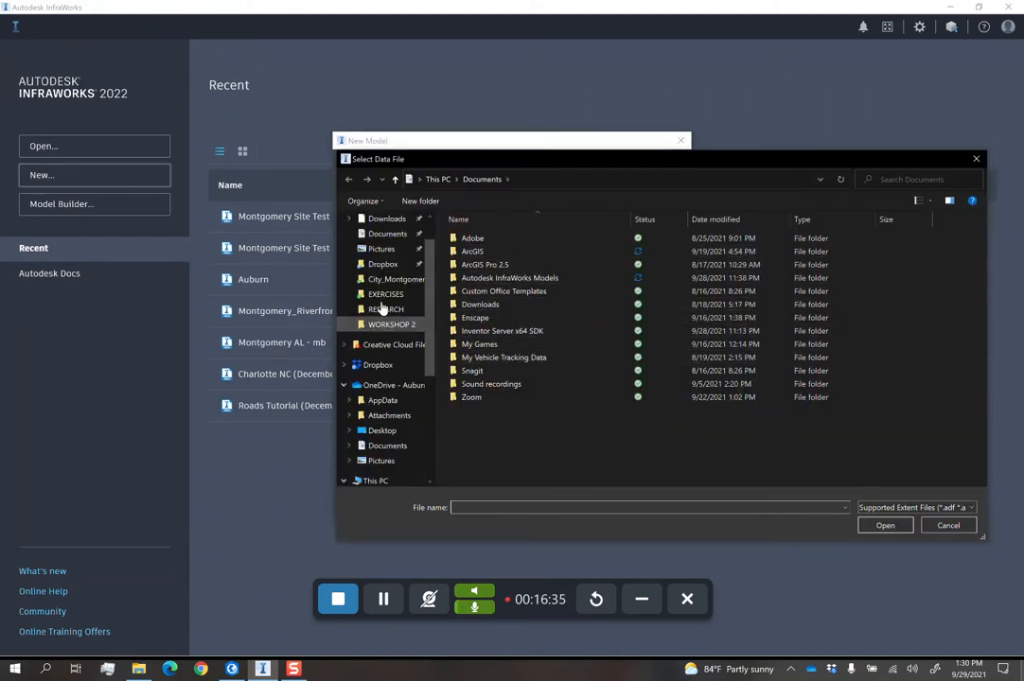
pyautogui.click(412, 305)
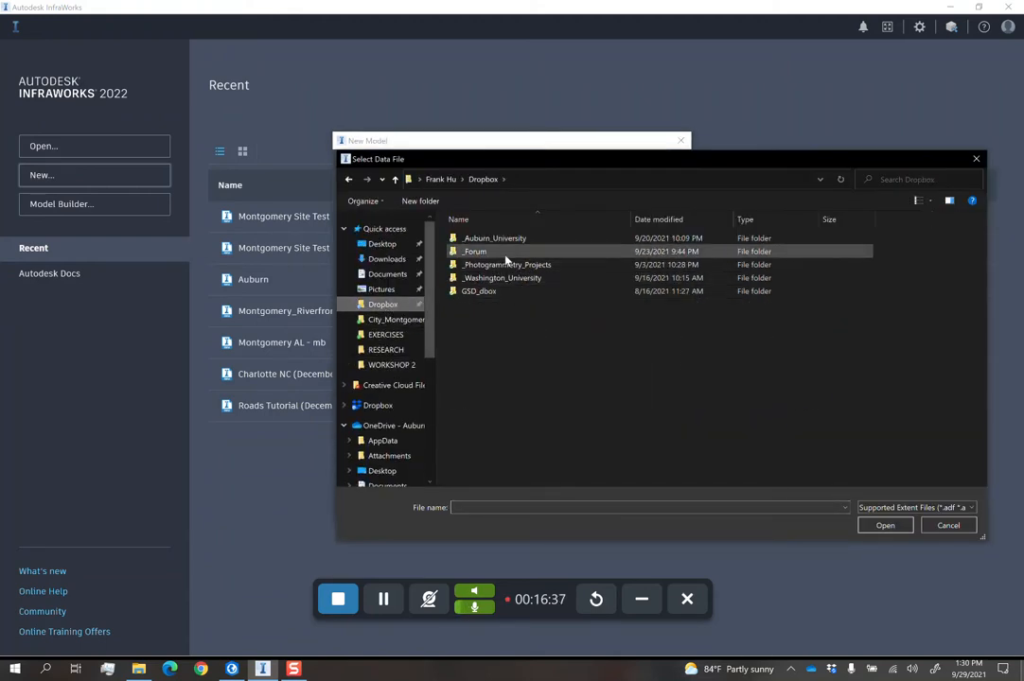
pyautogui.doubleClick(468, 238)
pyautogui.doubleClick(497, 331)
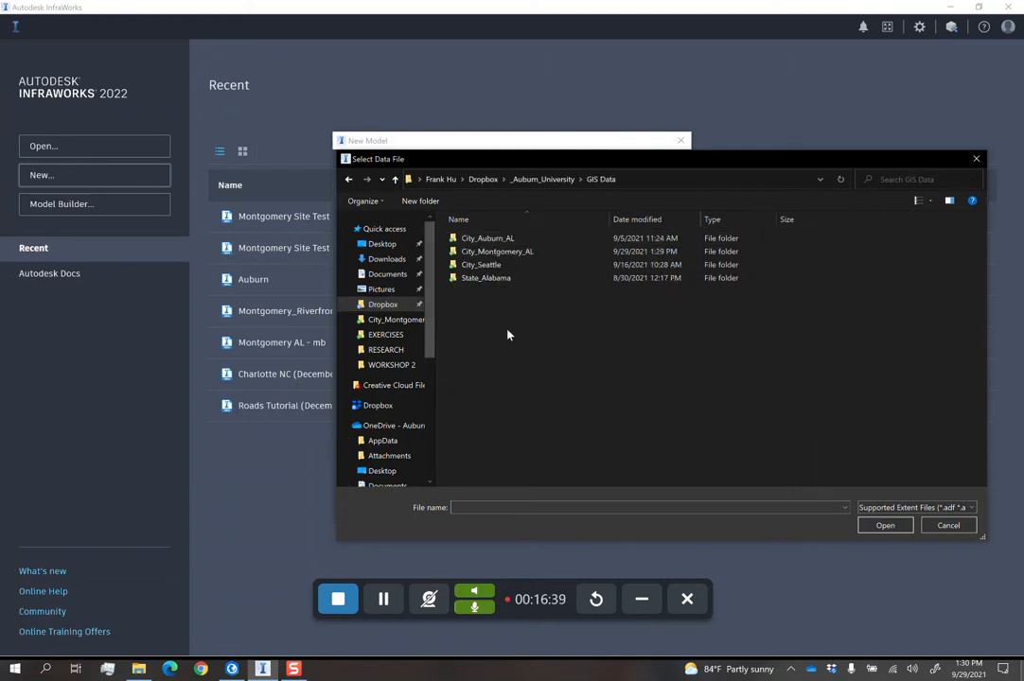
pyautogui.doubleClick(516, 253)
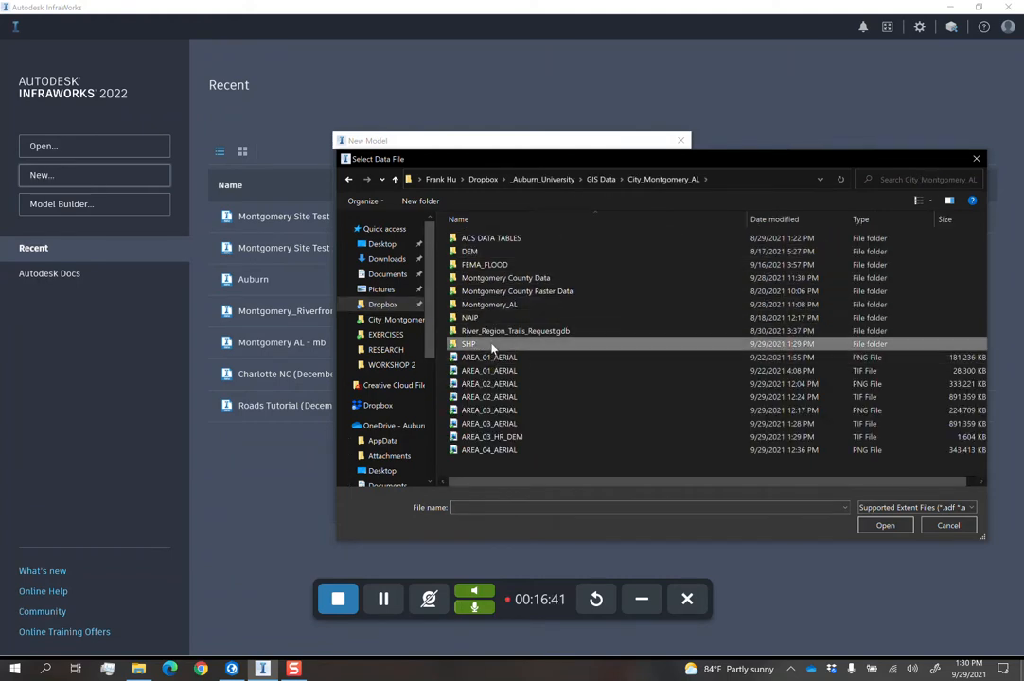
pyautogui.doubleClick(491, 345)
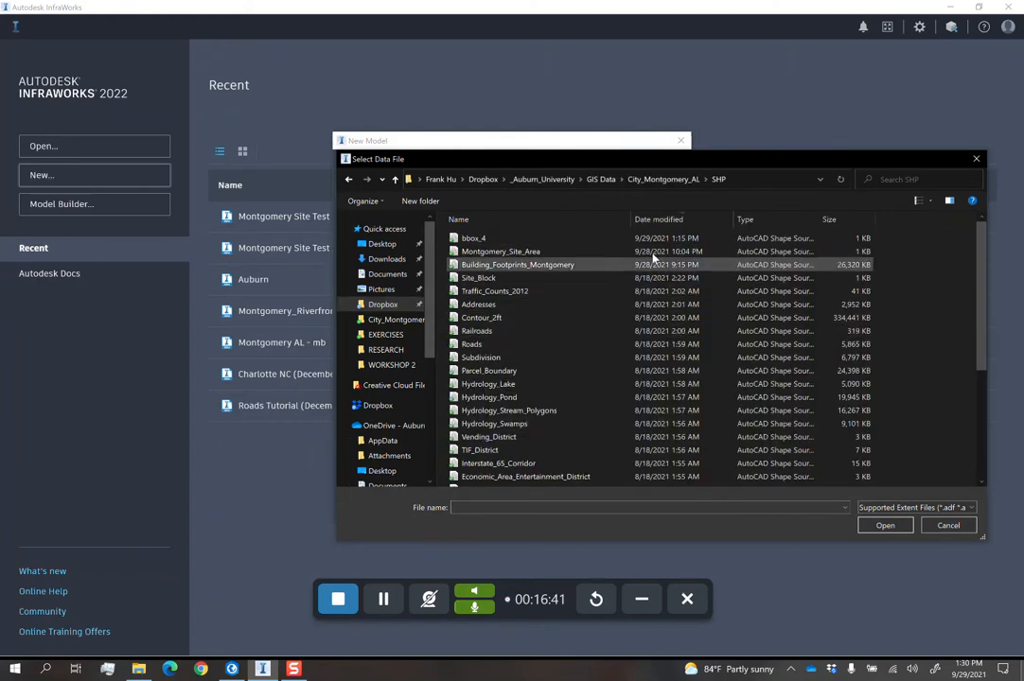
# Load the extent from the bbox_4 shapefile using its first polygon and create the model.
pyautogui.click(522, 240)
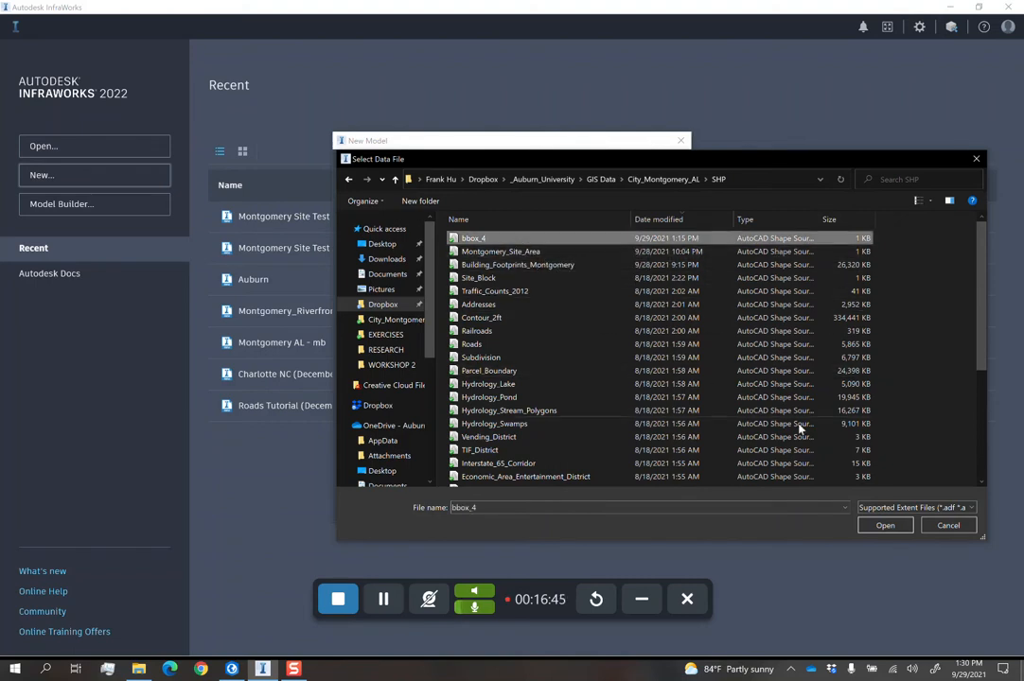
pyautogui.click(885, 525)
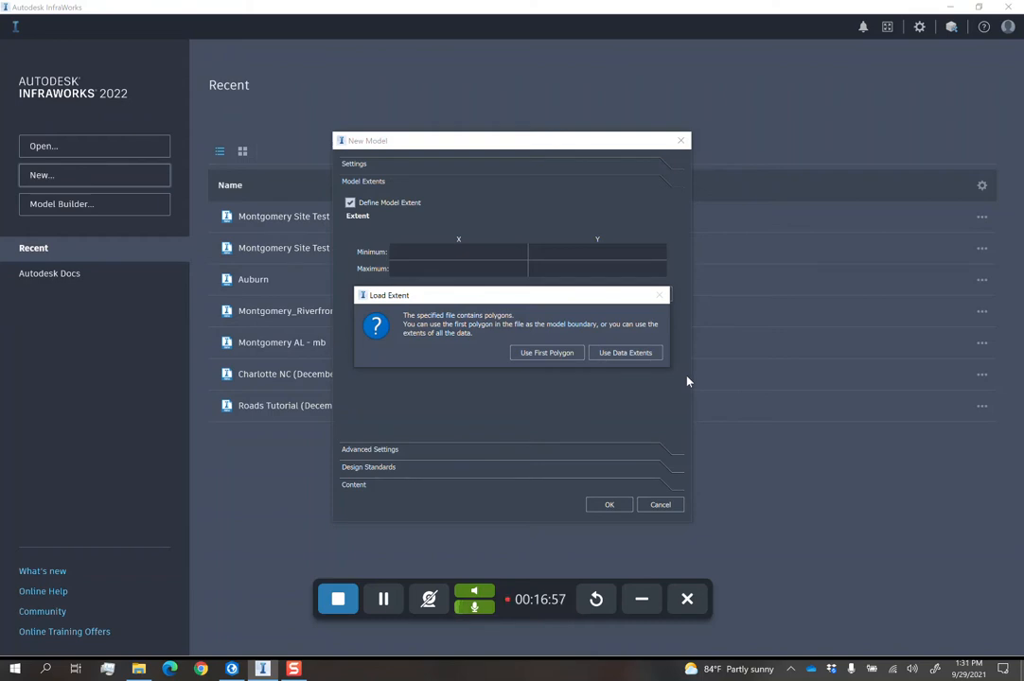
pyautogui.click(553, 354)
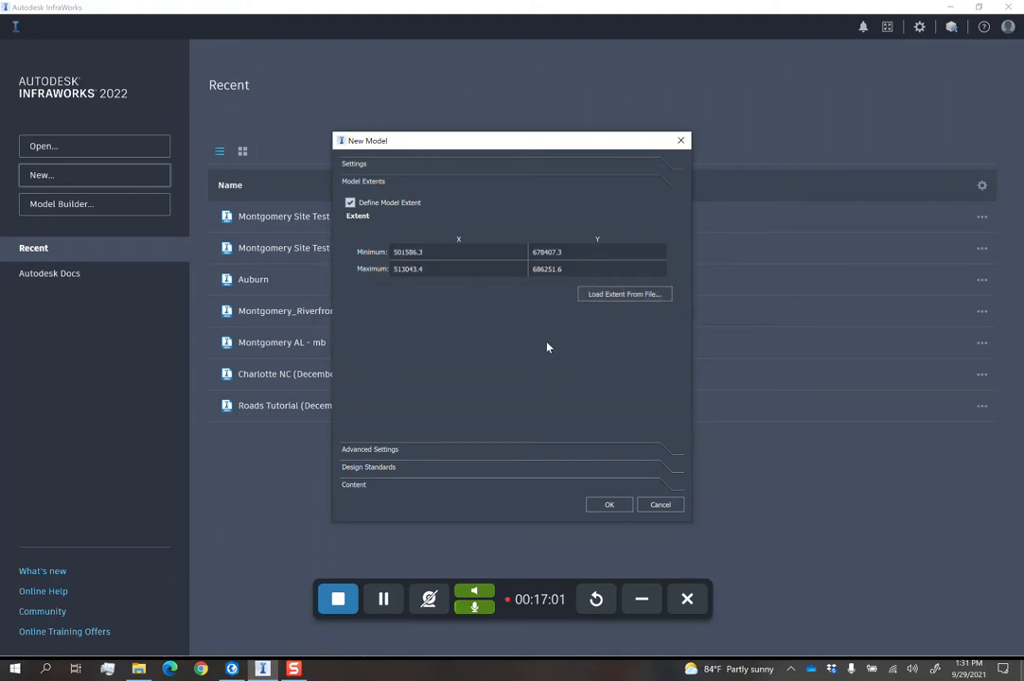
pyautogui.click(607, 506)
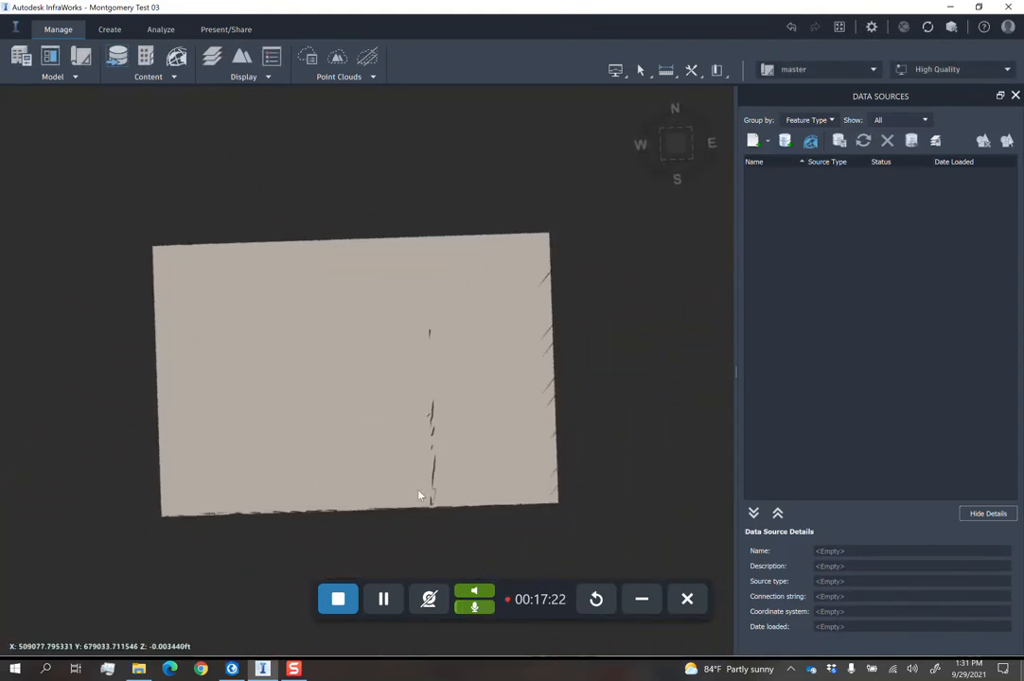
# Switch to ArcGIS Pro and show the bbox_4 layer at full extent to compare it with the model's boundary.
pyautogui.scroll(2, 414, 384)
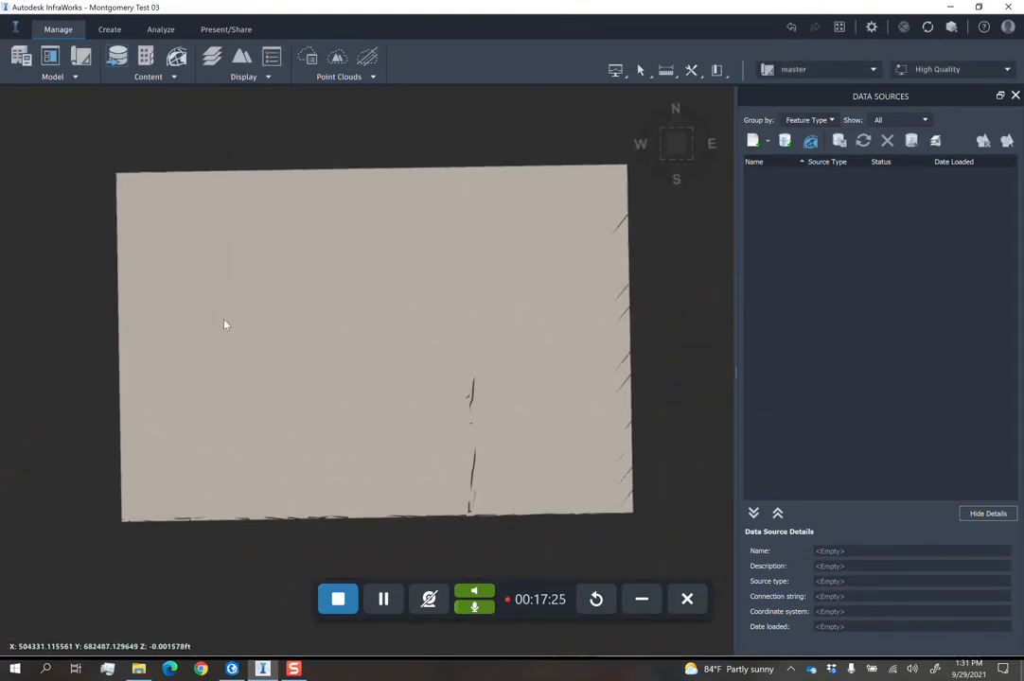
pyautogui.click(232, 669)
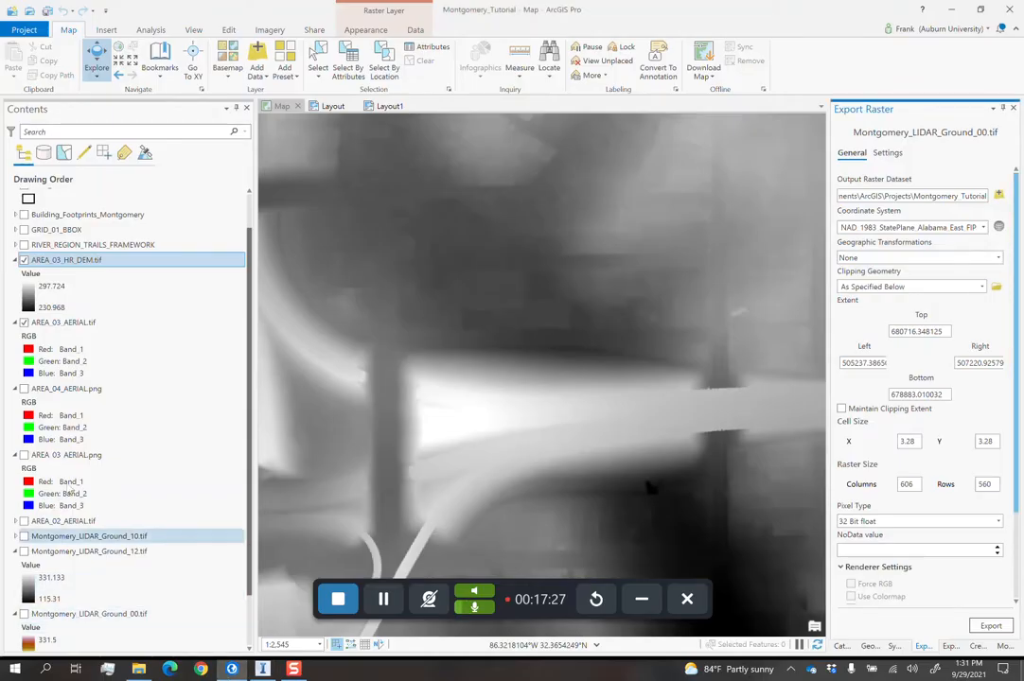
pyautogui.scroll(3, 189, 289)
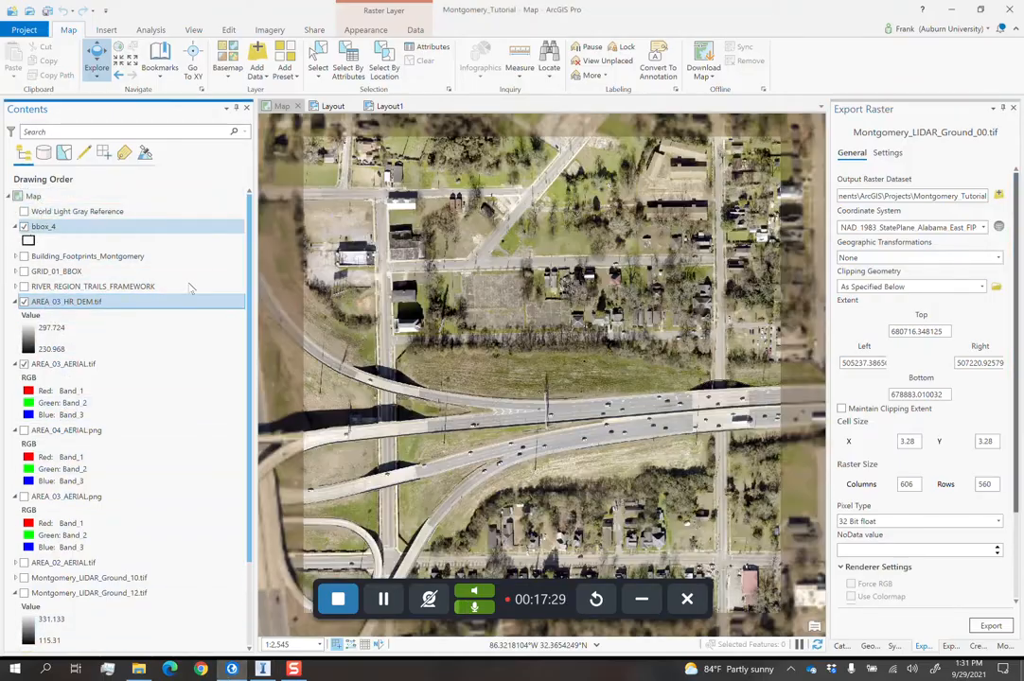
pyautogui.scroll(-6, 501, 362)
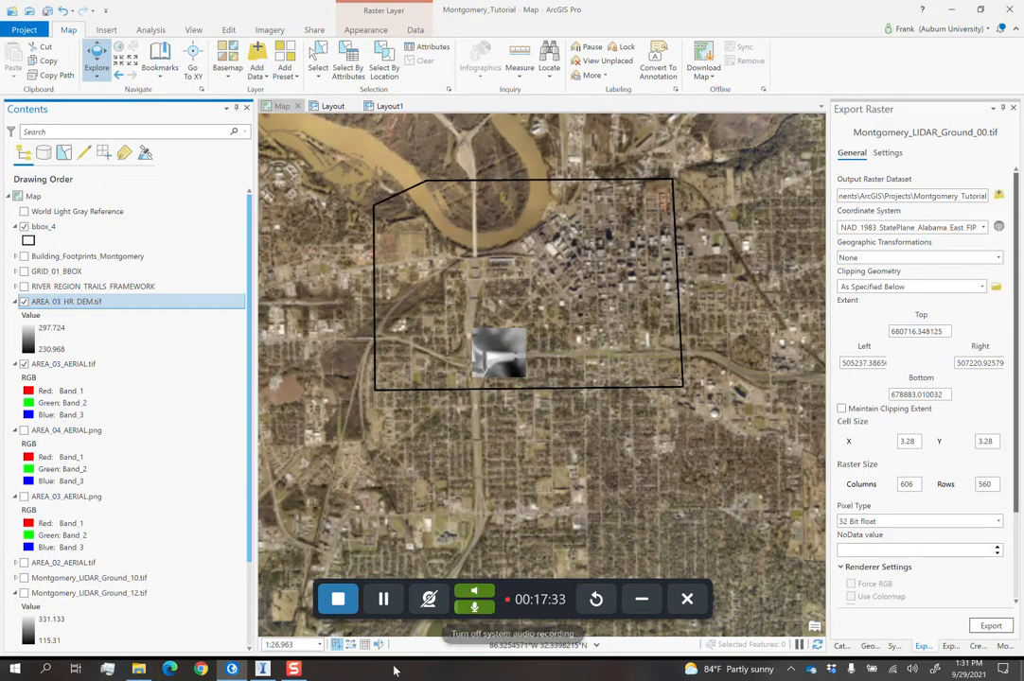
# Return to InfraWorks, check the empty terrain from above and close Data Sources.
pyautogui.click(263, 669)
pyautogui.moveTo(468, 395); pyautogui.dragTo(459, 362)
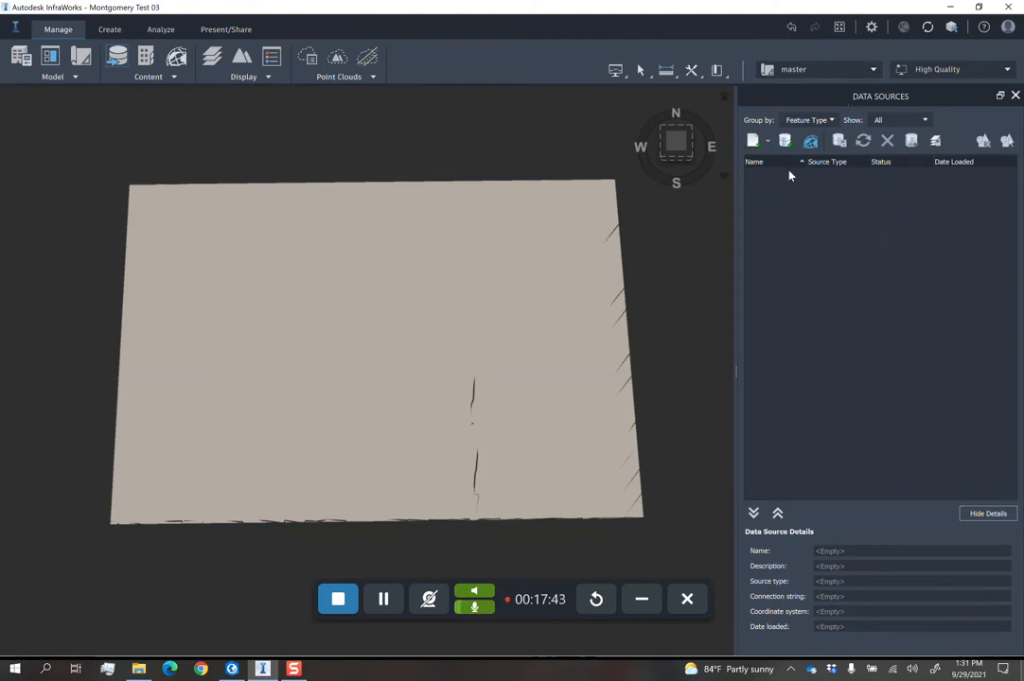
pyautogui.moveTo(596, 246); pyautogui.dragTo(599, 313)
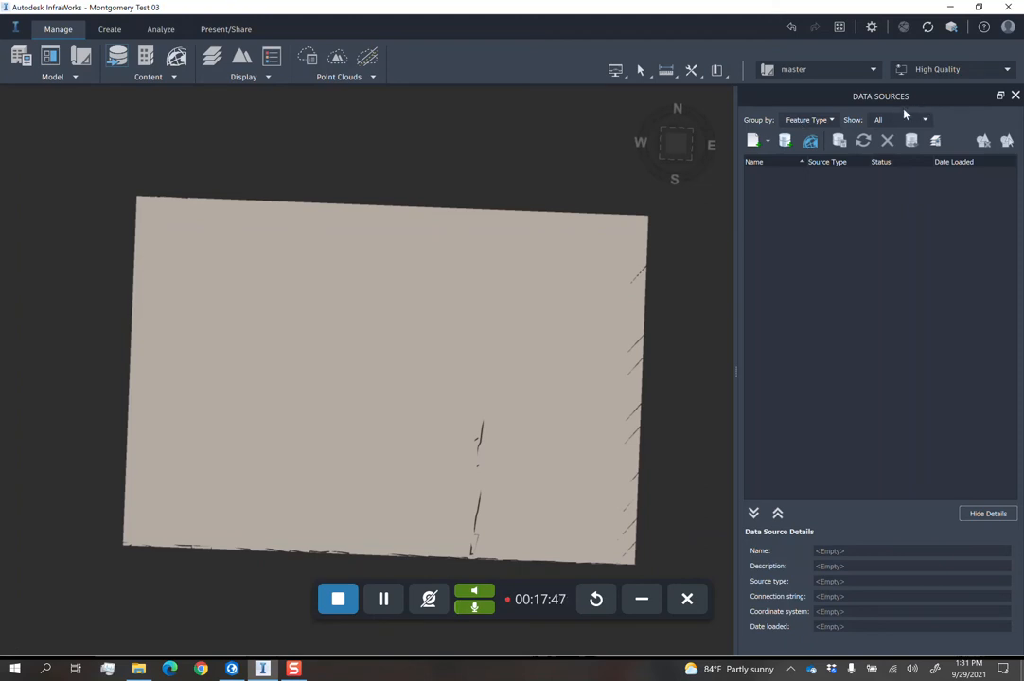
pyautogui.click(1014, 96)
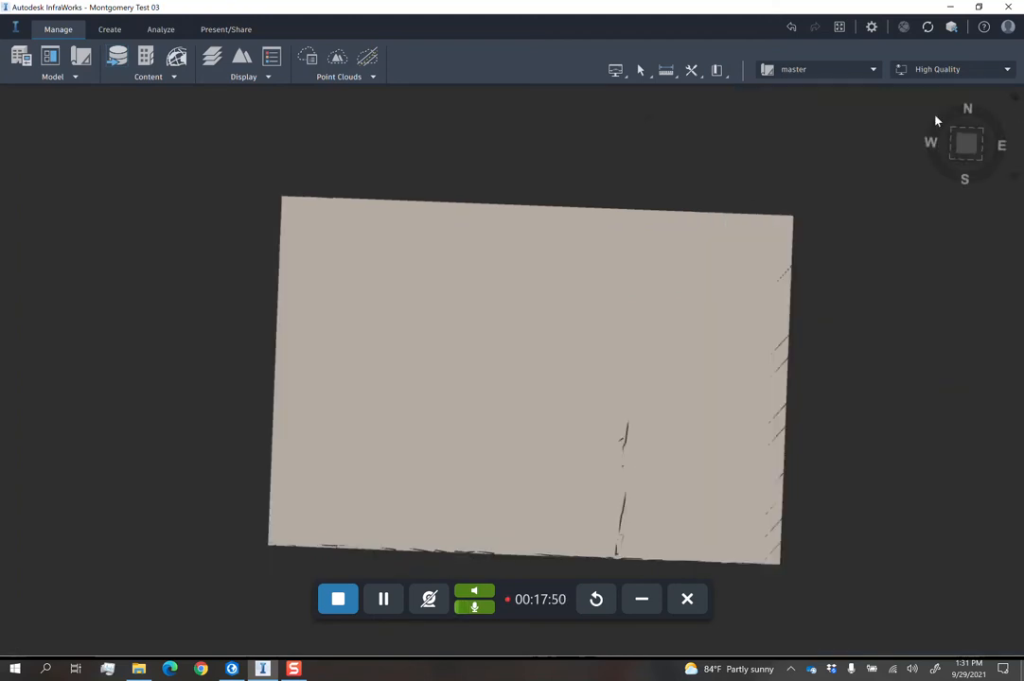
# Start adding a raster data source and browse to the Edited Raster folder in City_Montgomery_AL's Montgomery County Raster Data.
pyautogui.click(146, 80)
pyautogui.click(125, 93)
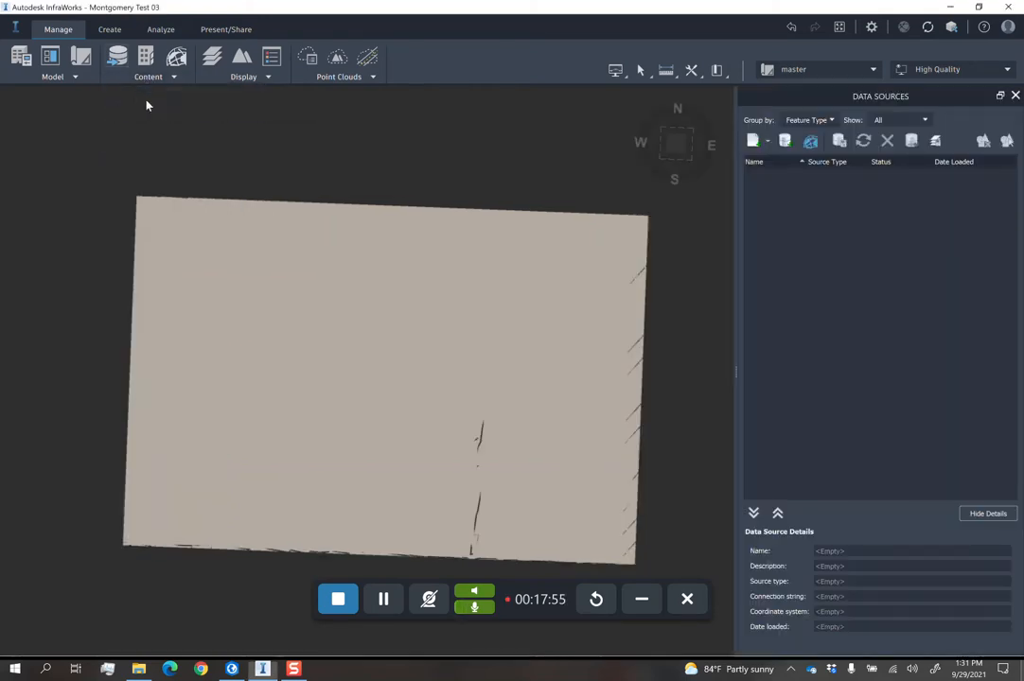
pyautogui.click(767, 142)
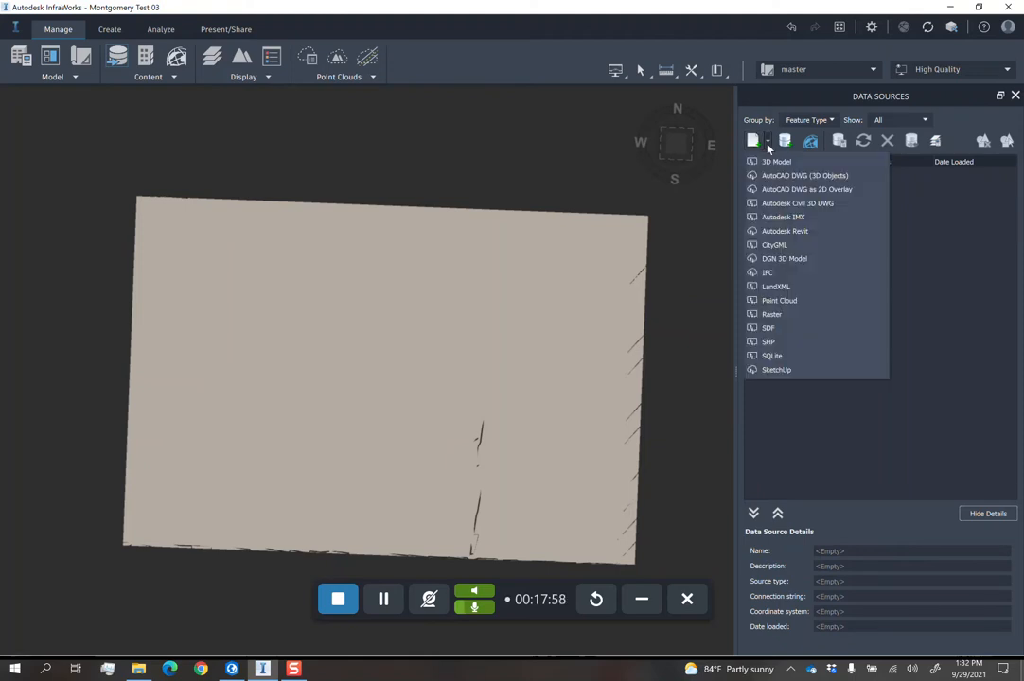
pyautogui.click(784, 315)
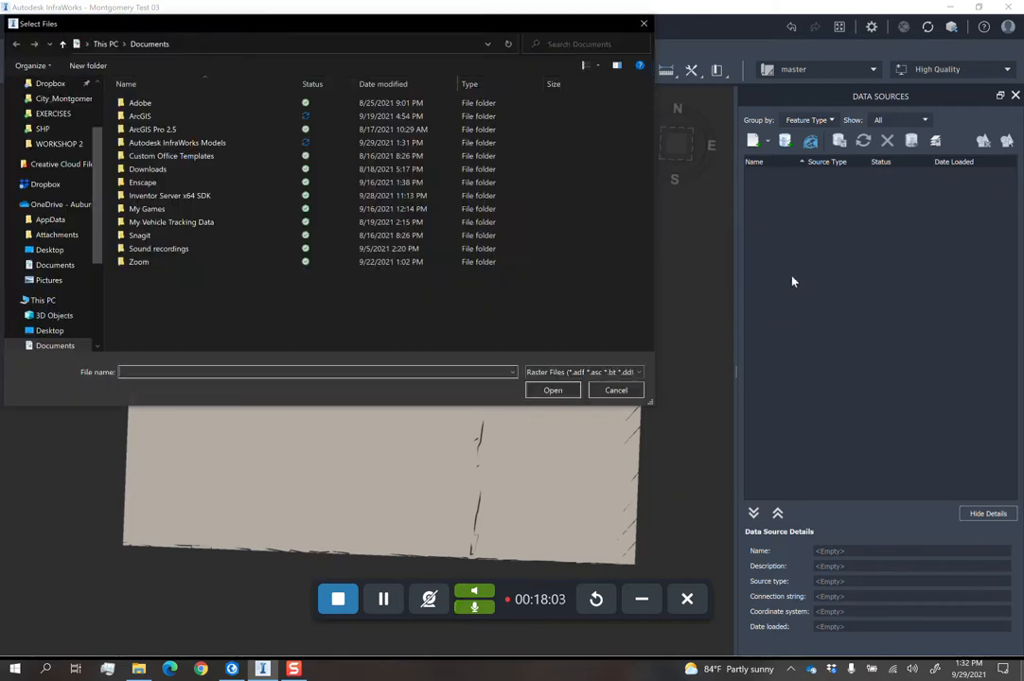
pyautogui.scroll(2, 66, 195)
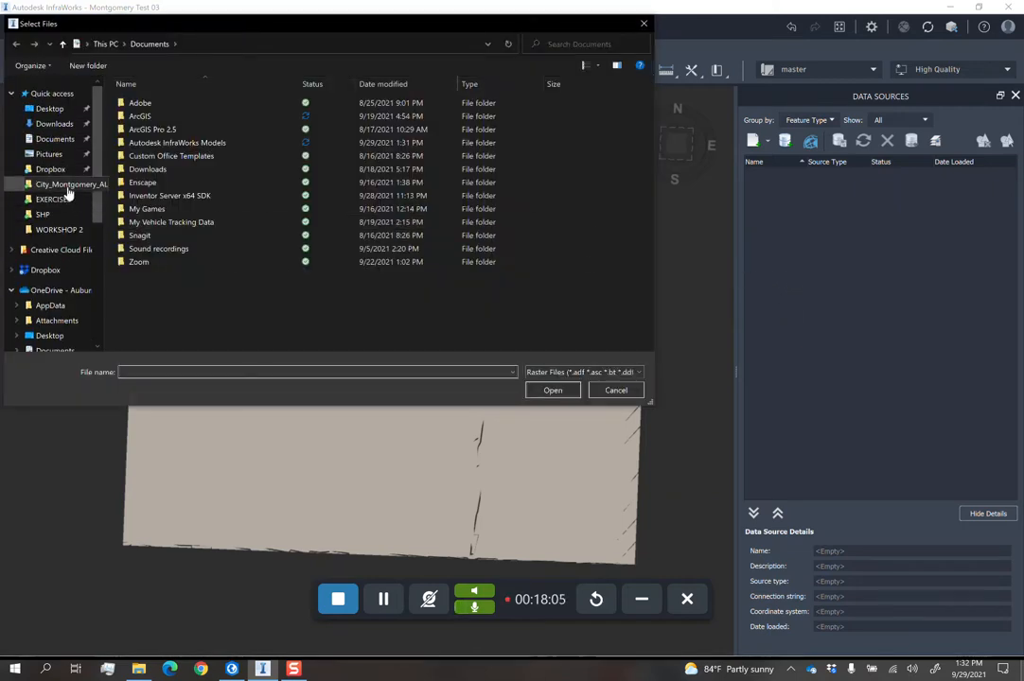
pyautogui.click(63, 183)
pyautogui.scroll(-2, 281, 255)
pyautogui.scroll(2, 279, 249)
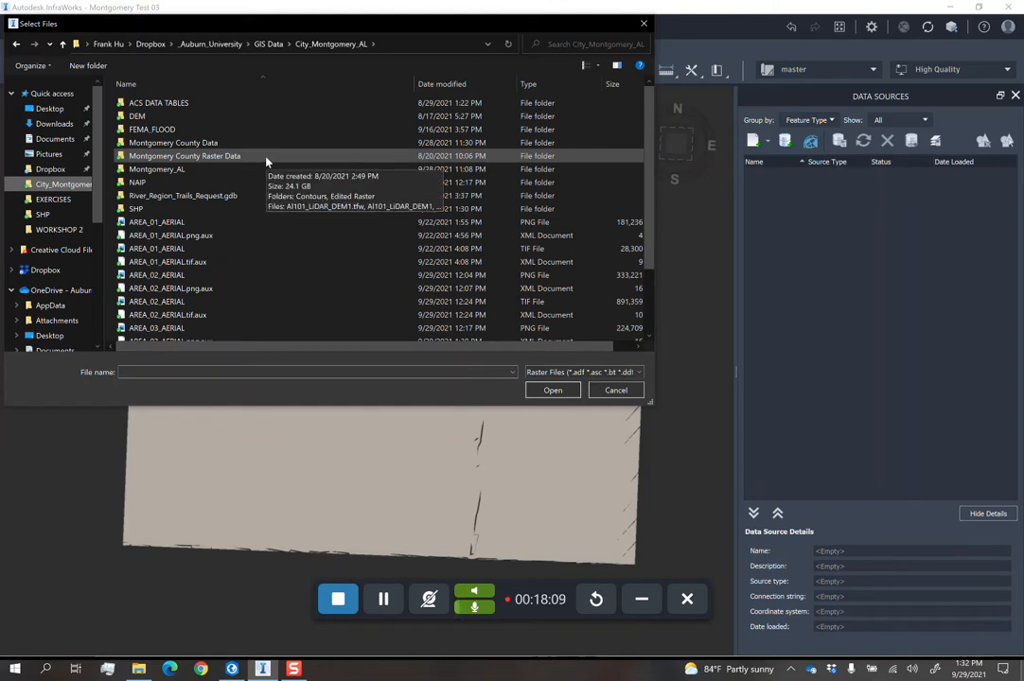
pyautogui.doubleClick(194, 155)
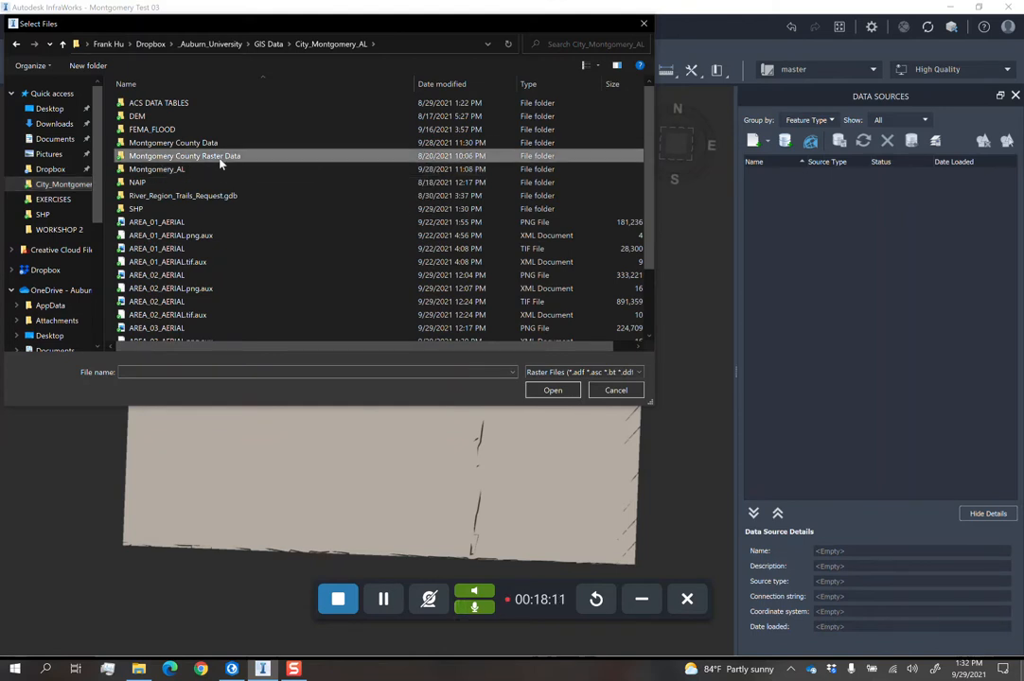
pyautogui.doubleClick(201, 117)
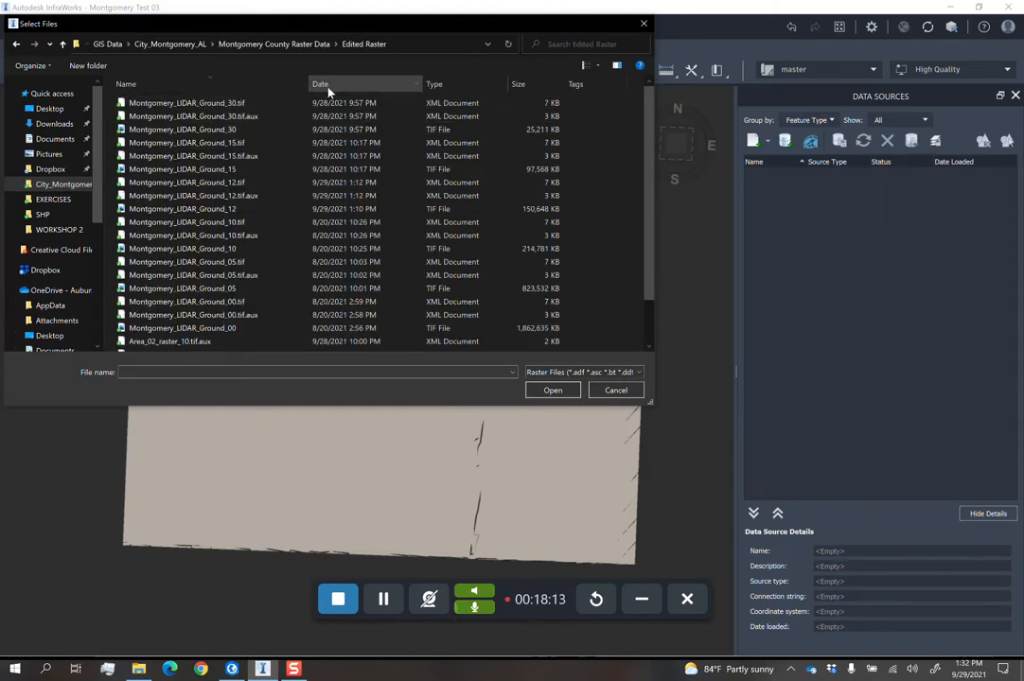
# Add the Montgomery_LIDAR_Ground_12 TIF as a terrain source and import it with the AL83-EF coordinate system.
pyautogui.click(260, 104)
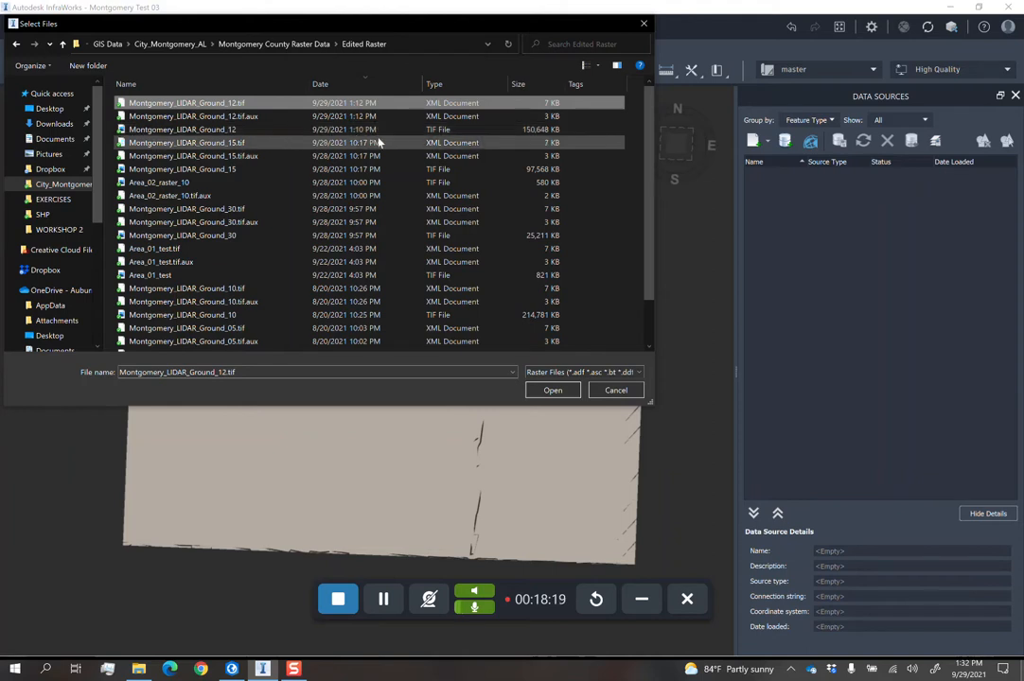
pyautogui.click(412, 130)
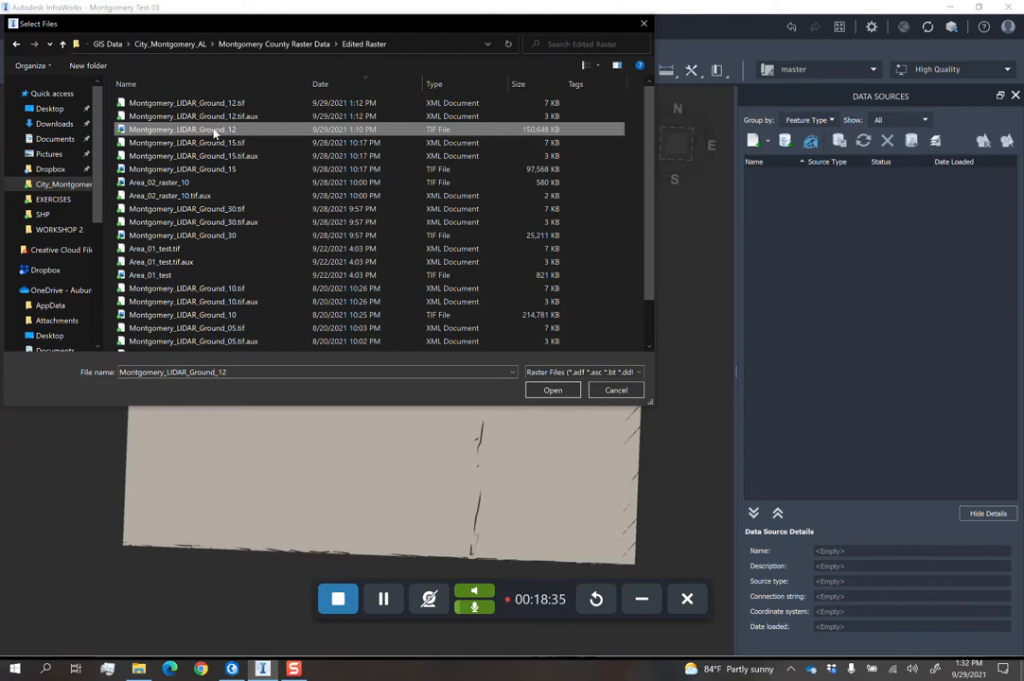
pyautogui.click(553, 390)
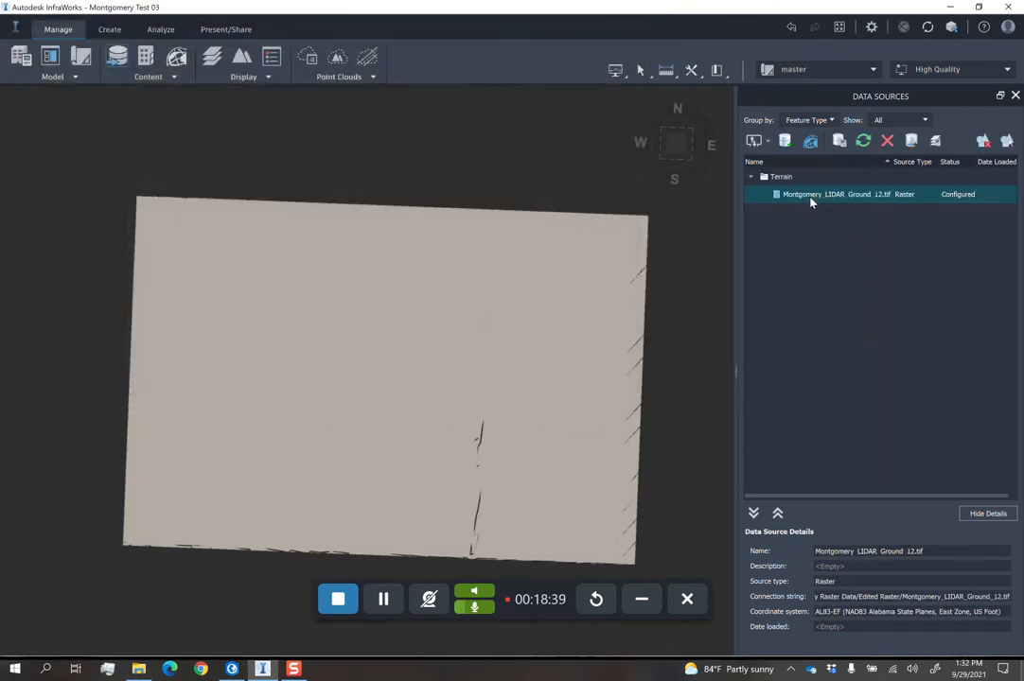
pyautogui.doubleClick(810, 196)
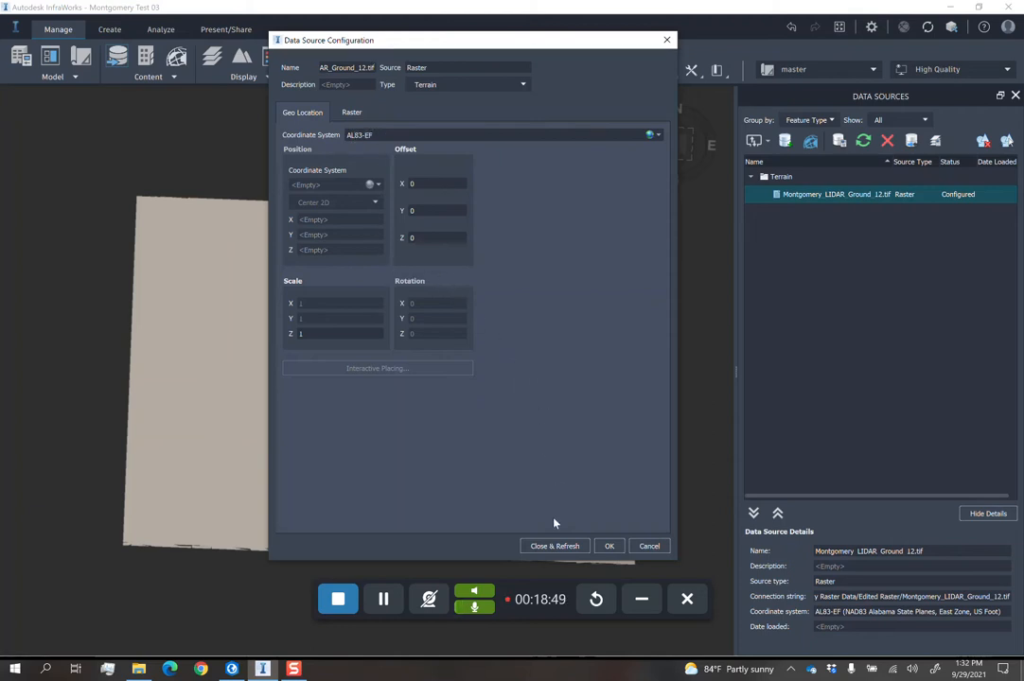
pyautogui.click(556, 546)
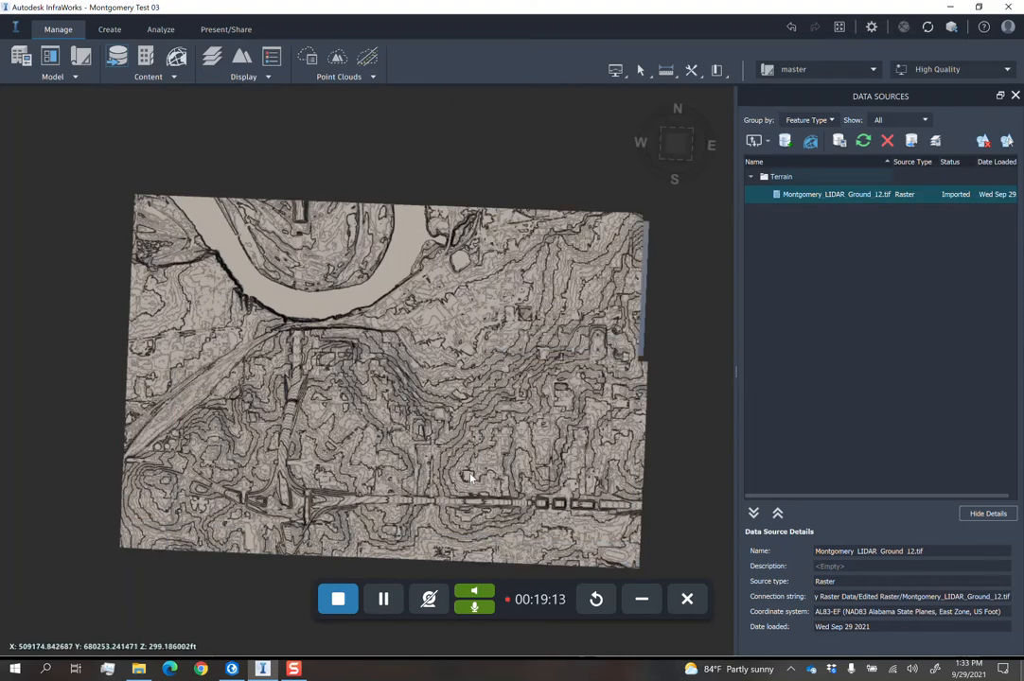
# Examine the imported terrain from above and obliquely, up close around the highway interchange and across the whole site.
pyautogui.moveTo(468, 479); pyautogui.dragTo(446, 429)
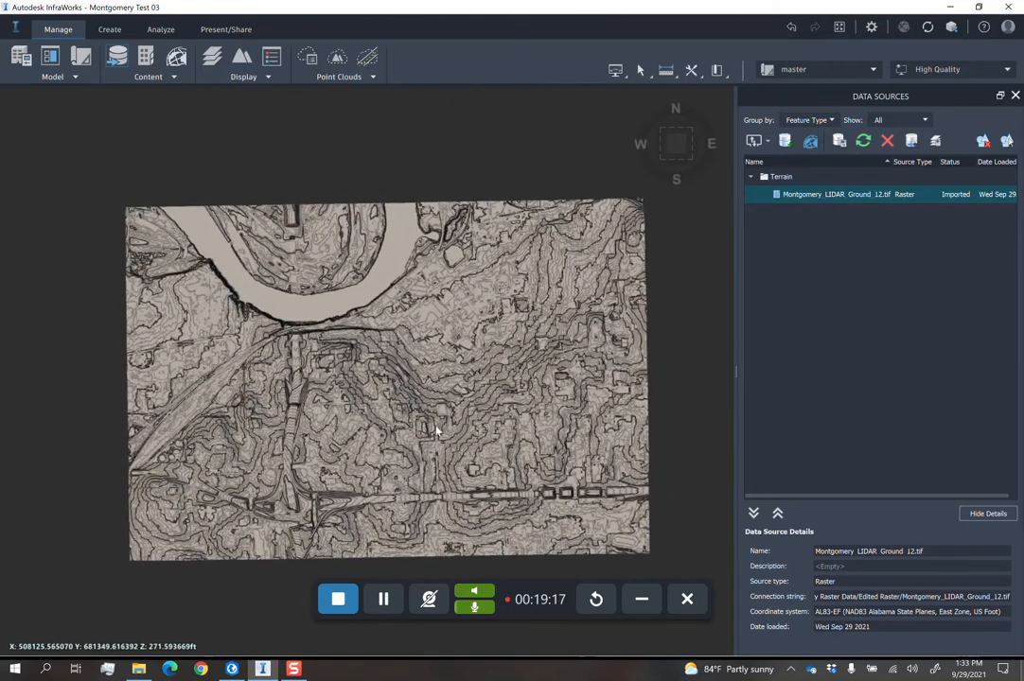
pyautogui.scroll(10, 396, 434)
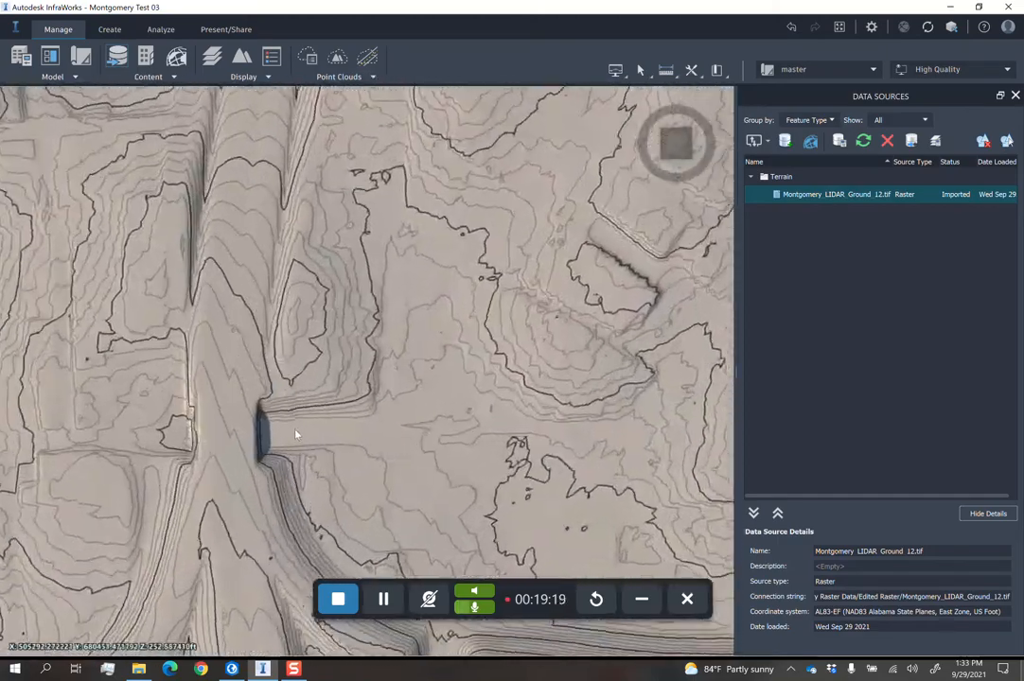
pyautogui.moveTo(351, 373); pyautogui.dragTo(355, 398)
pyautogui.moveTo(531, 356)
pyautogui.mouseDown()
pyautogui.moveTo(518, 334)
pyautogui.moveTo(340, 295)
pyautogui.moveTo(544, 370)
pyautogui.mouseUp()
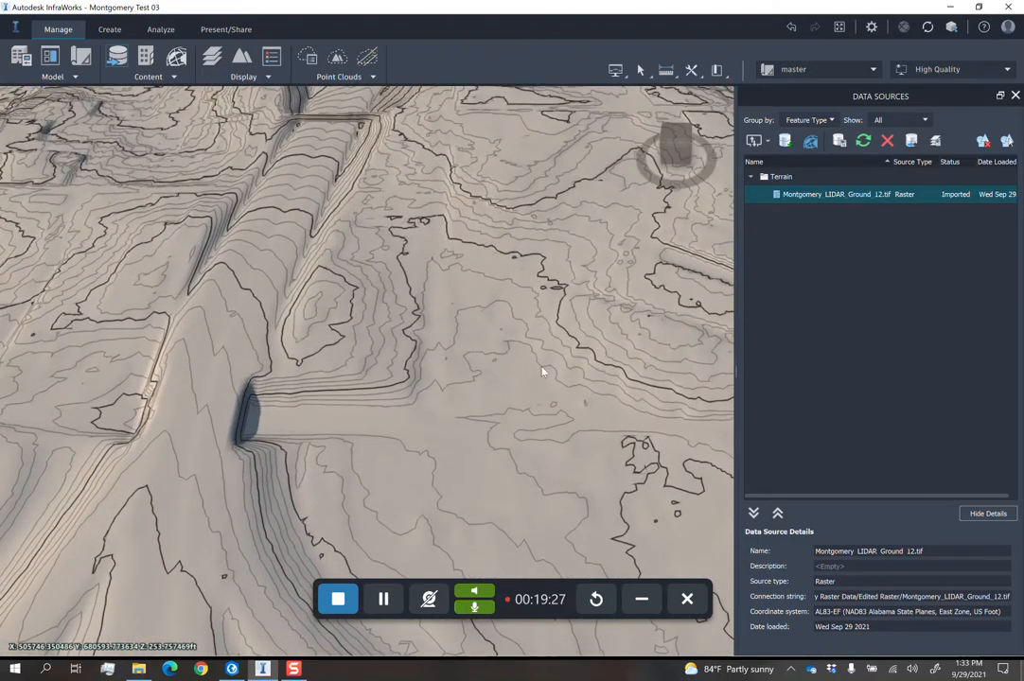
pyautogui.moveTo(542, 372); pyautogui.dragTo(471, 343)
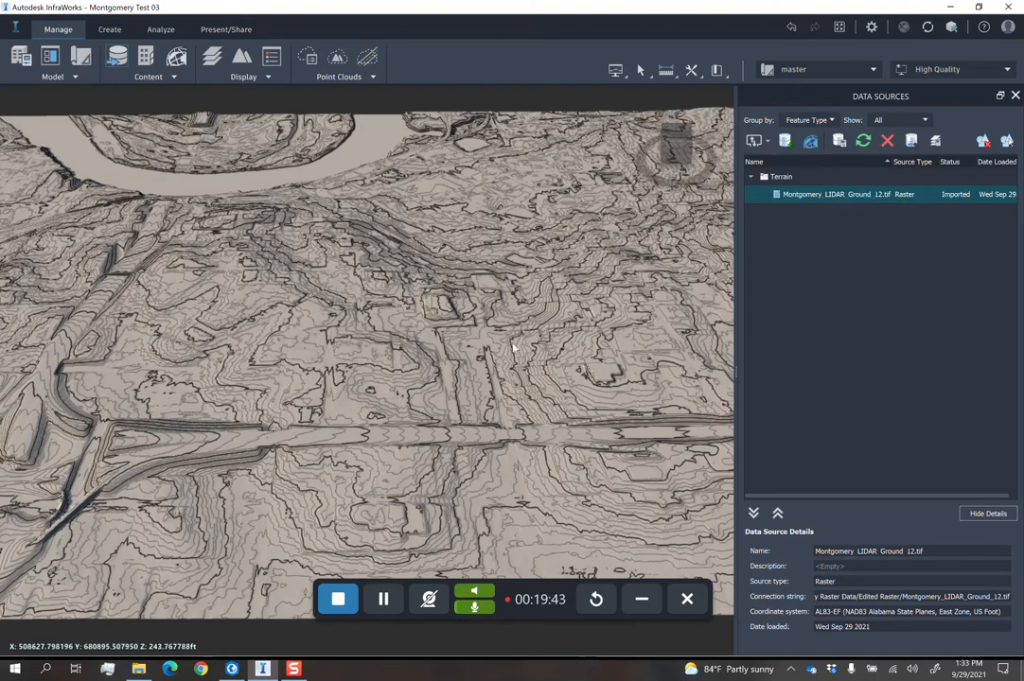
pyautogui.moveTo(326, 338); pyautogui.dragTo(438, 378)
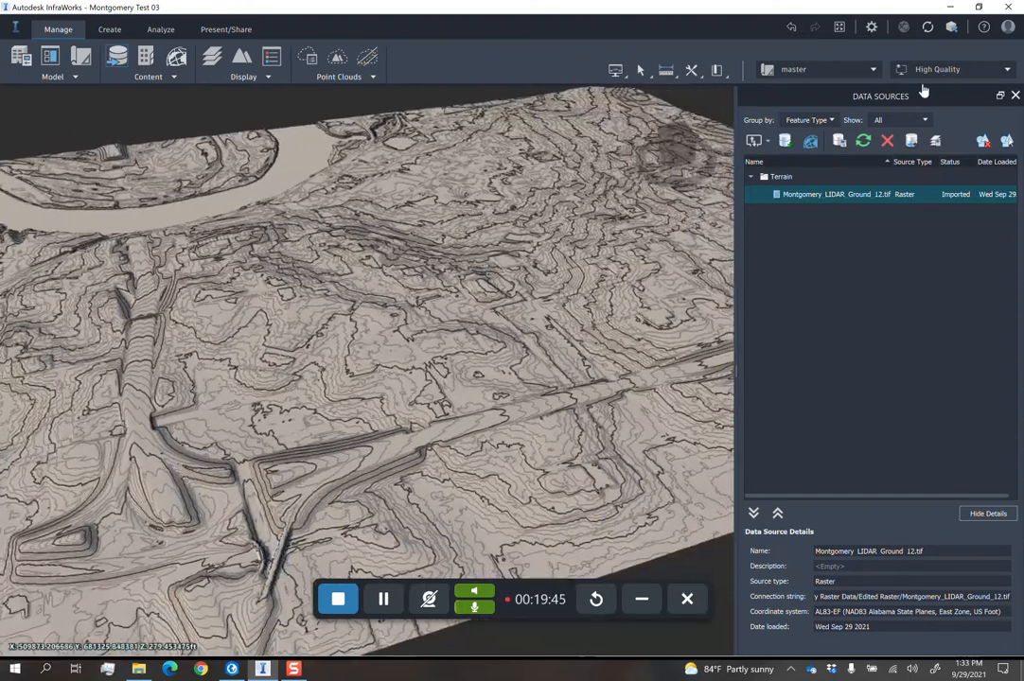
# Turn off the terrain's contour lines in the view settings and look over the bare surface.
pyautogui.click(942, 69)
pyautogui.click(901, 151)
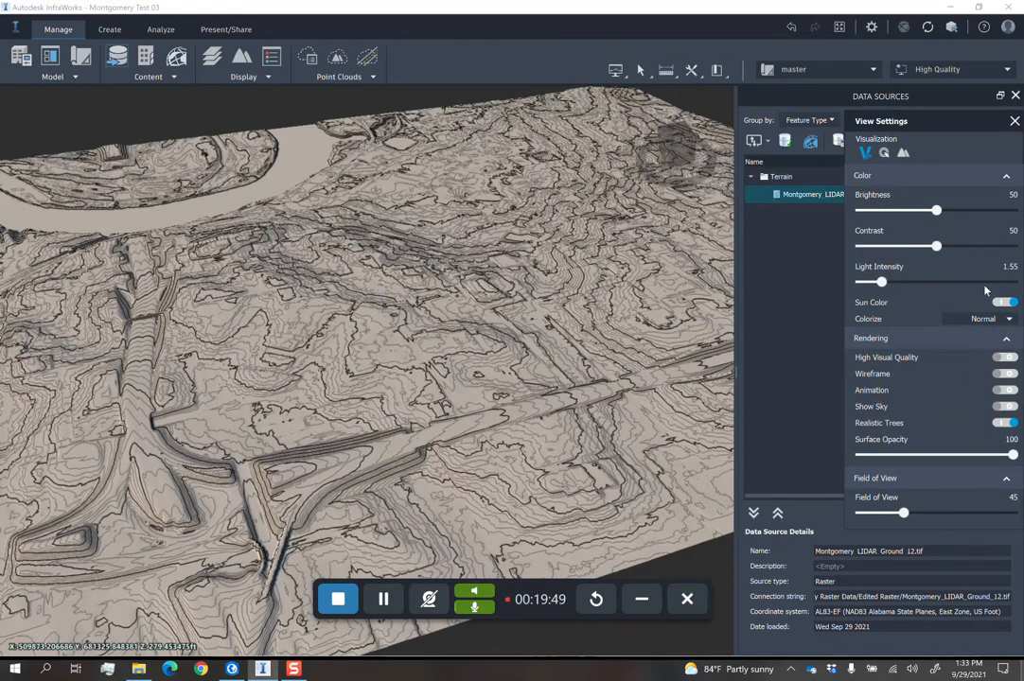
pyautogui.moveTo(958, 121); pyautogui.dragTo(845, 136)
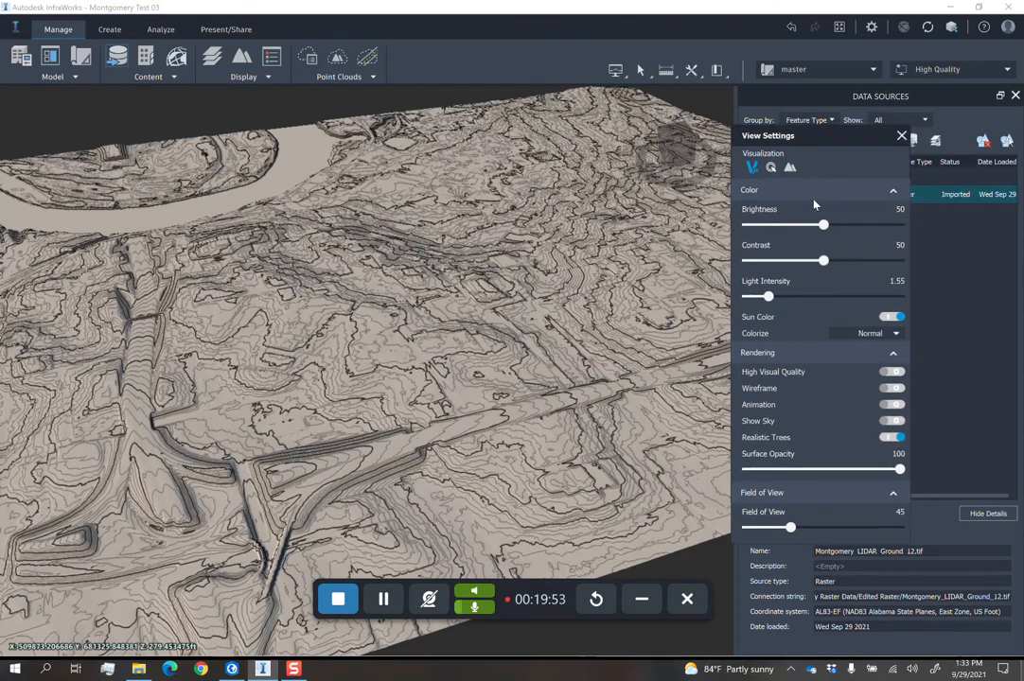
pyautogui.click(790, 168)
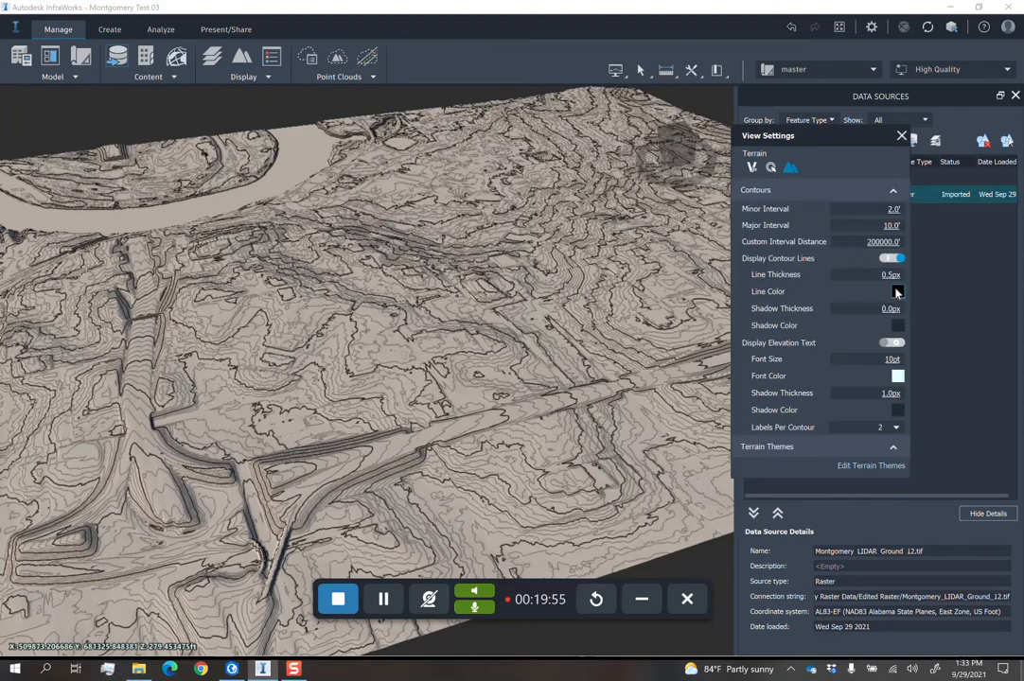
pyautogui.click(891, 258)
pyautogui.click(901, 135)
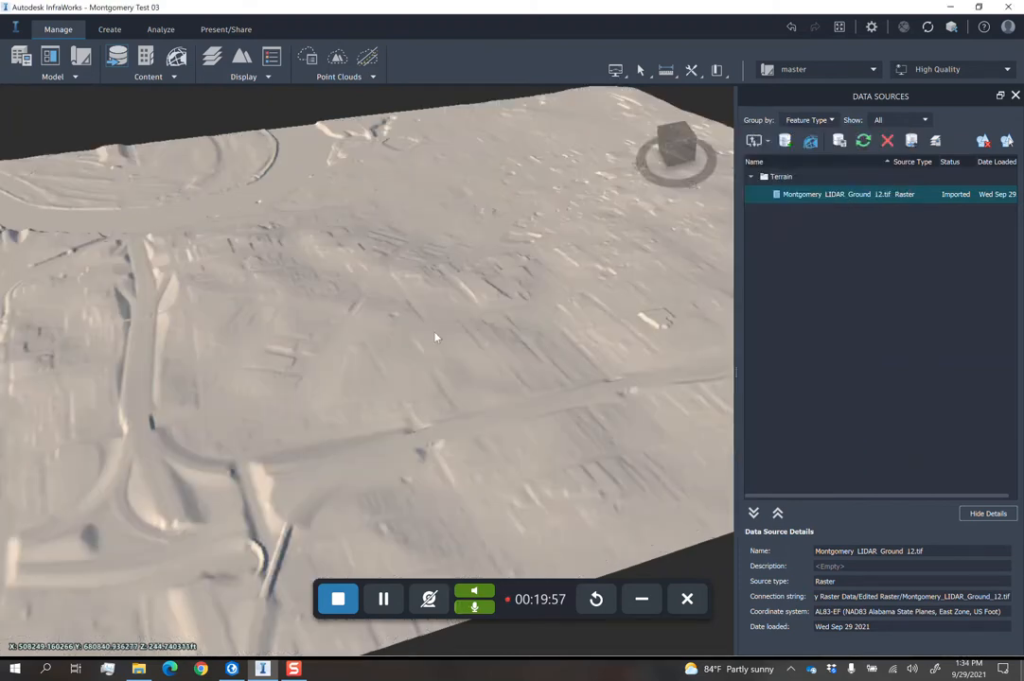
pyautogui.moveTo(436, 338); pyautogui.dragTo(416, 301)
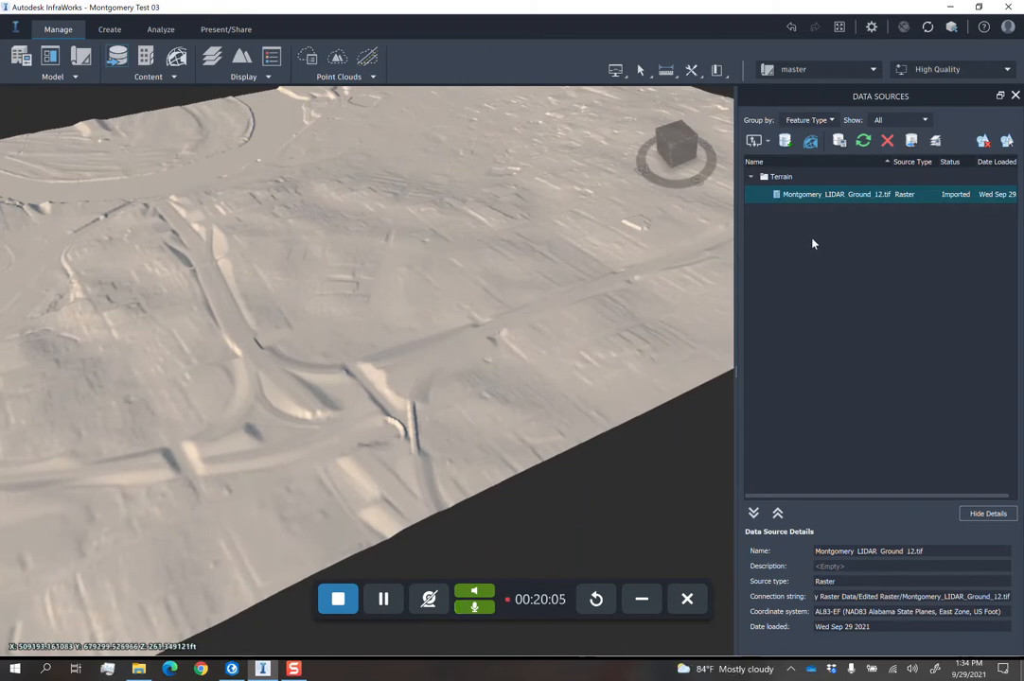
# Reconnect the terrain data source to the Montgomery_LIDAR_Ground_15 TIF file in the Edited Raster folder.
pyautogui.rightClick(839, 197)
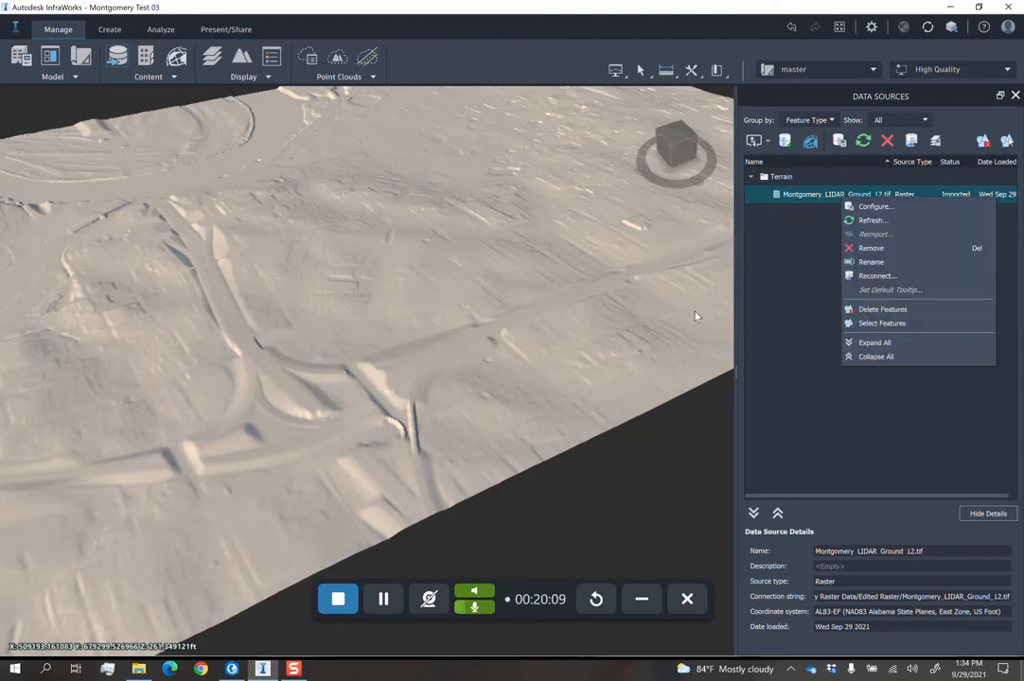
pyautogui.click(878, 276)
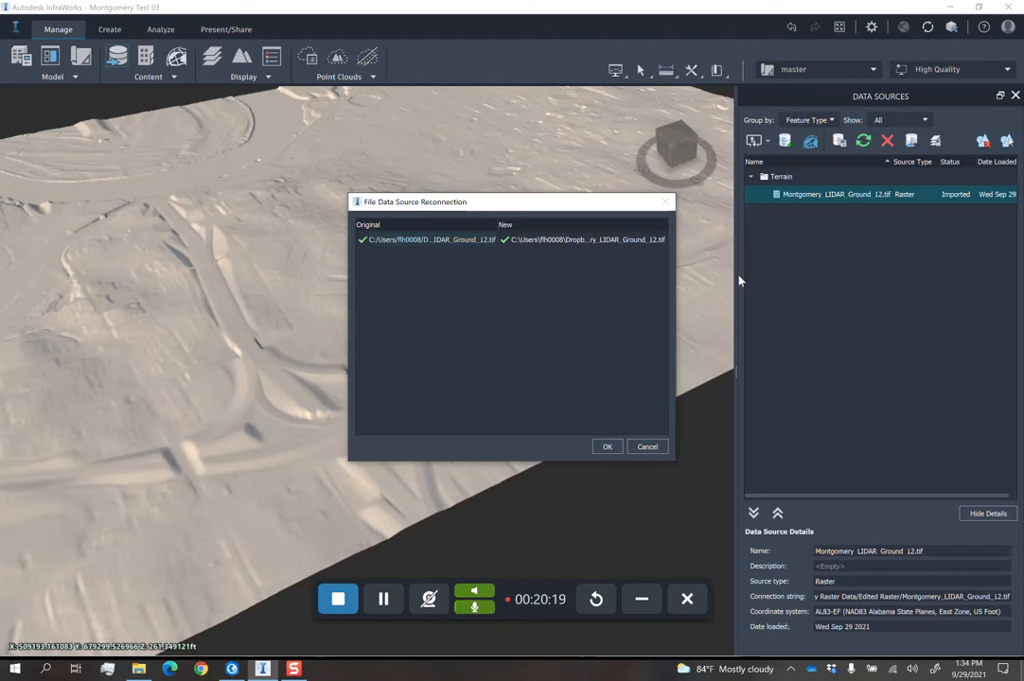
pyautogui.click(630, 243)
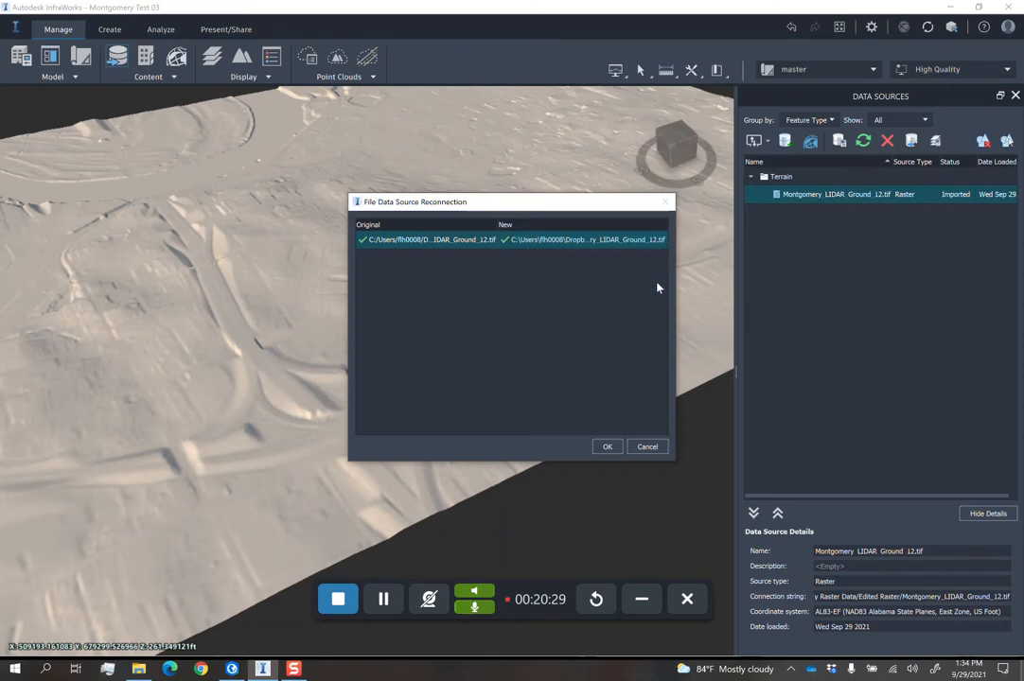
pyautogui.click(635, 243)
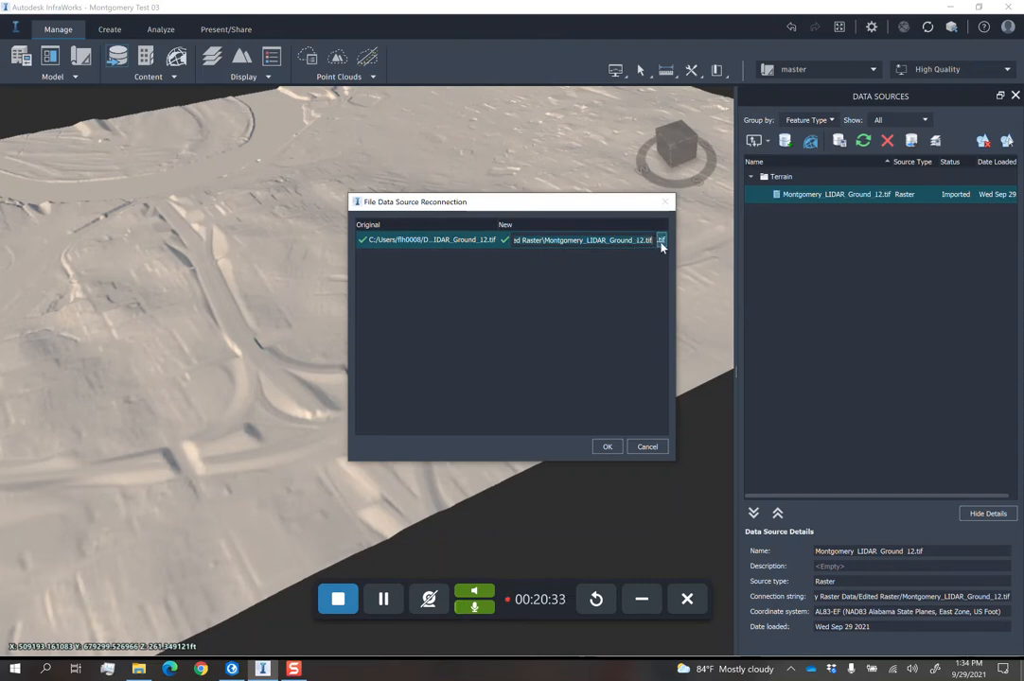
pyautogui.click(661, 241)
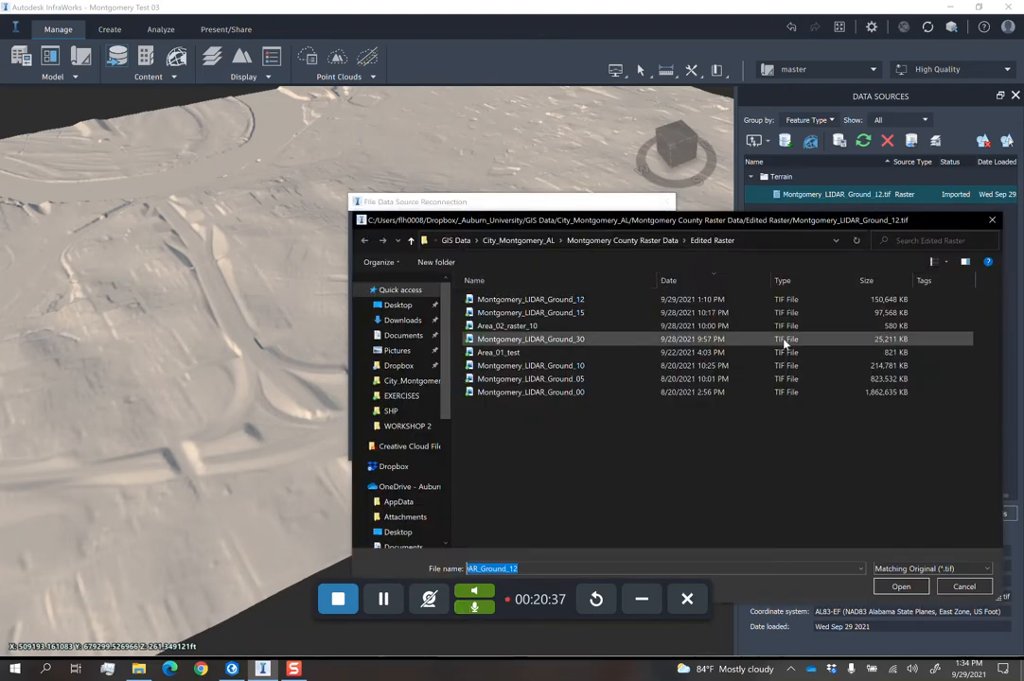
pyautogui.click(703, 440)
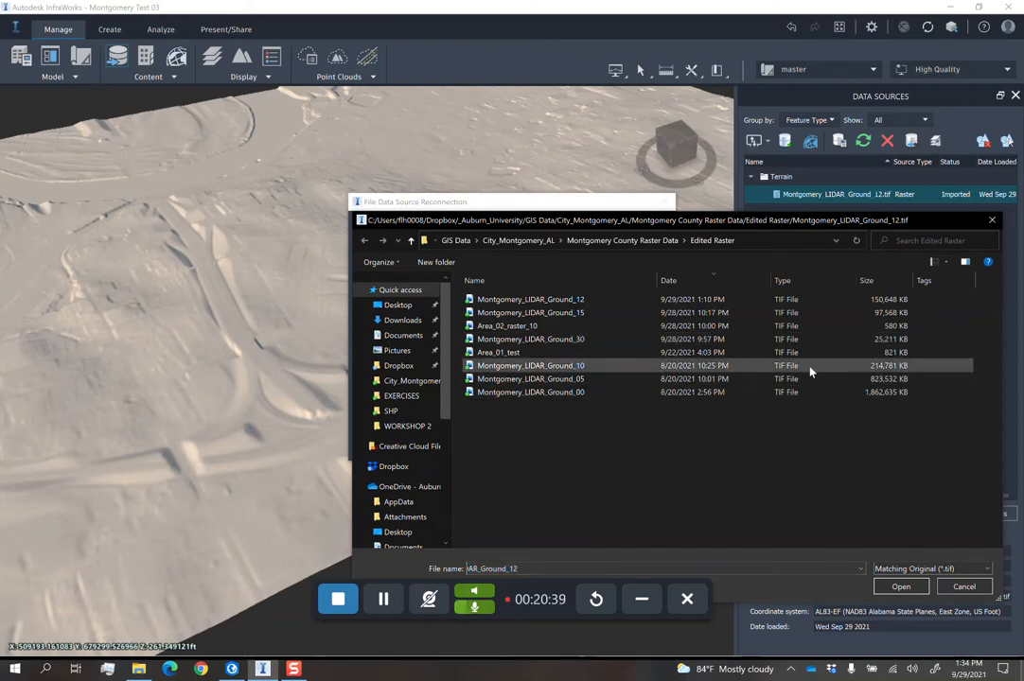
pyautogui.click(632, 316)
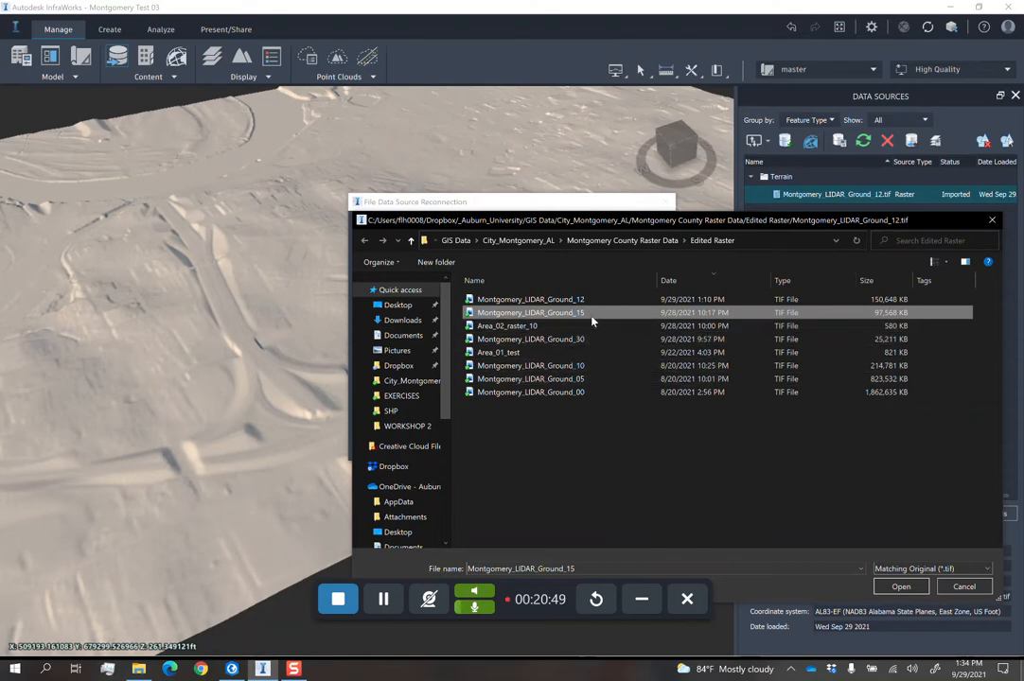
pyautogui.click(901, 586)
pyautogui.click(607, 447)
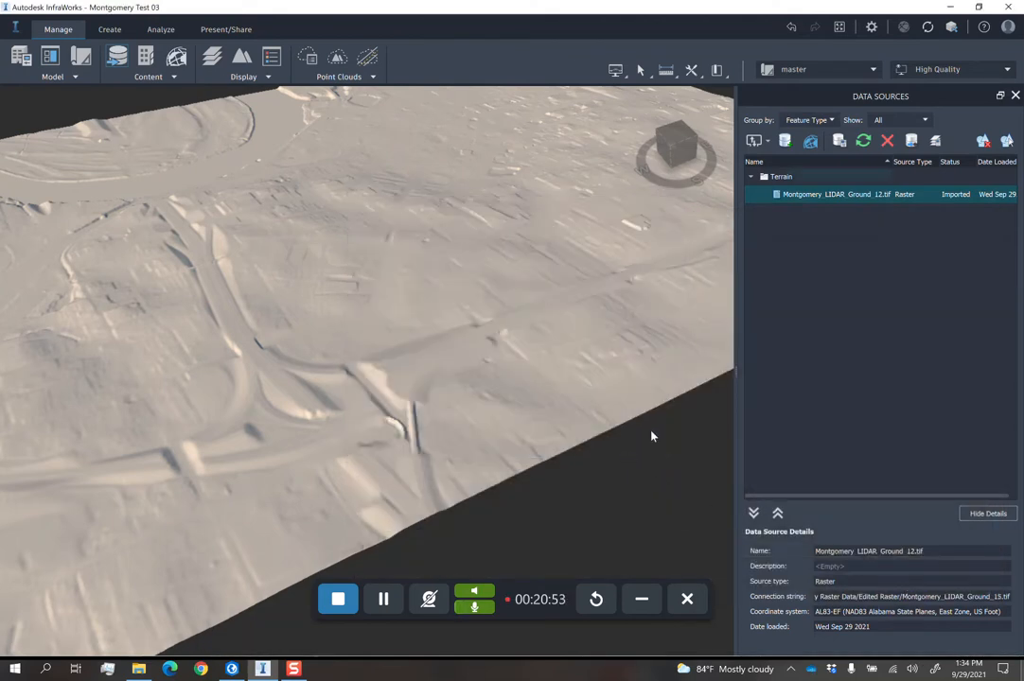
# Refresh the reconnected terrain source and inspect the reloaded surface from above along the highway.
pyautogui.rightClick(839, 195)
pyautogui.click(867, 218)
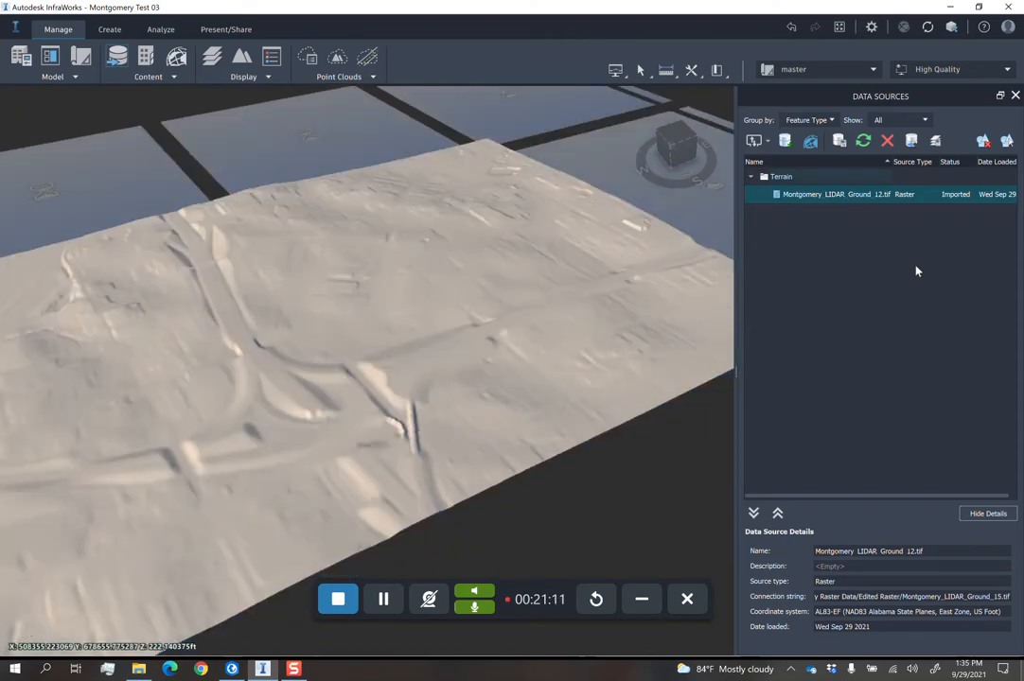
pyautogui.moveTo(438, 274); pyautogui.dragTo(207, 459)
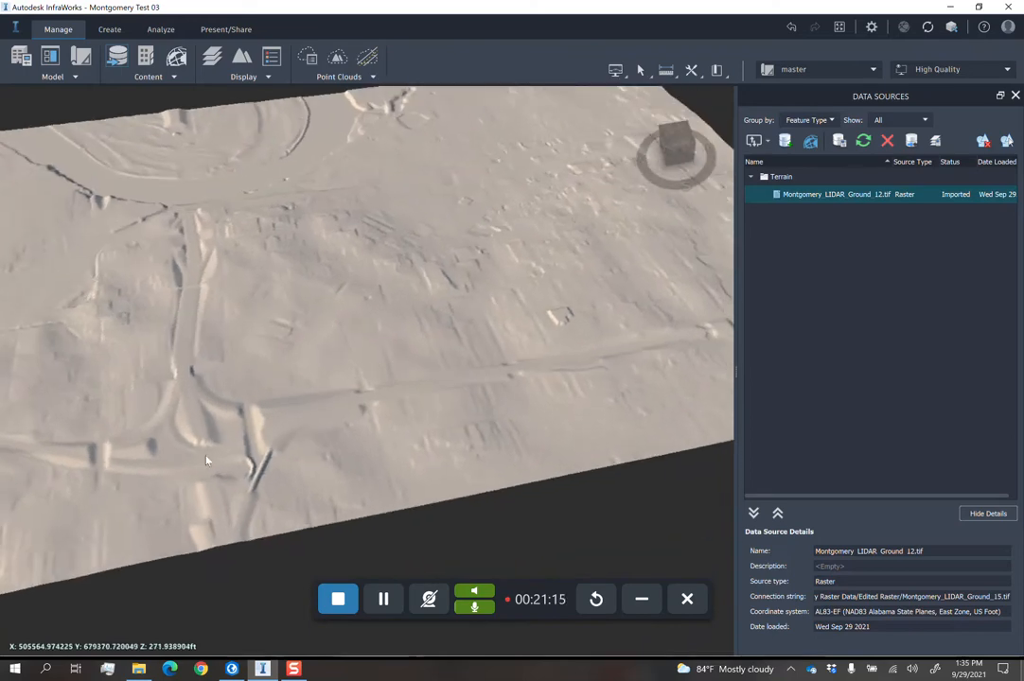
pyautogui.scroll(4, 339, 413)
pyautogui.moveTo(338, 414); pyautogui.dragTo(420, 353)
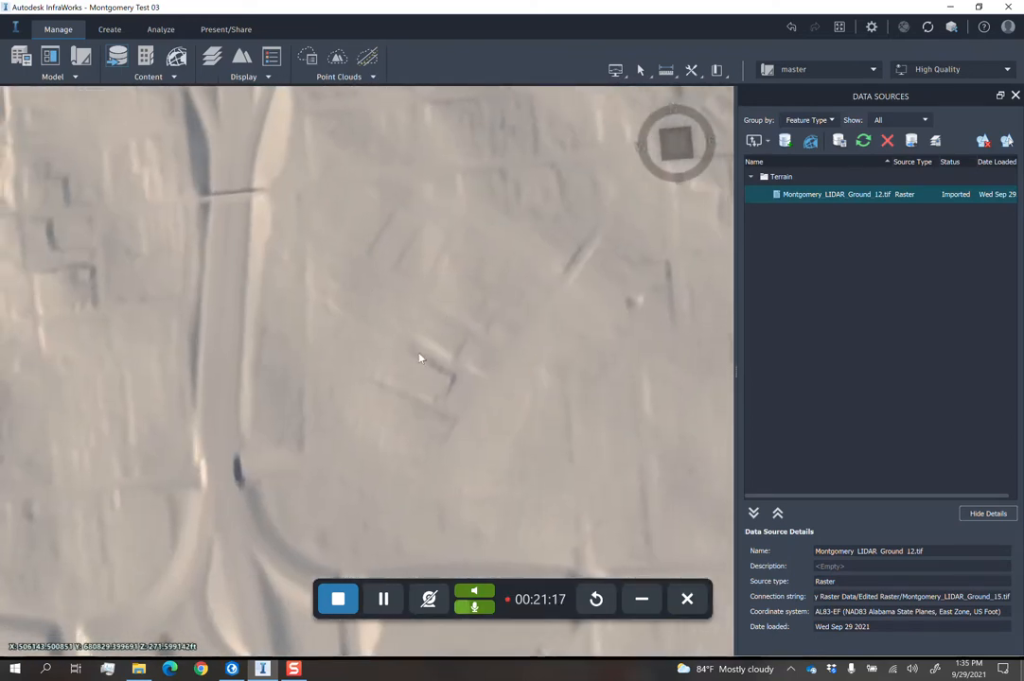
# Turn on wireframe rendering in the view settings and examine the terrain's triangulated grid up close.
pyautogui.click(957, 71)
pyautogui.click(903, 151)
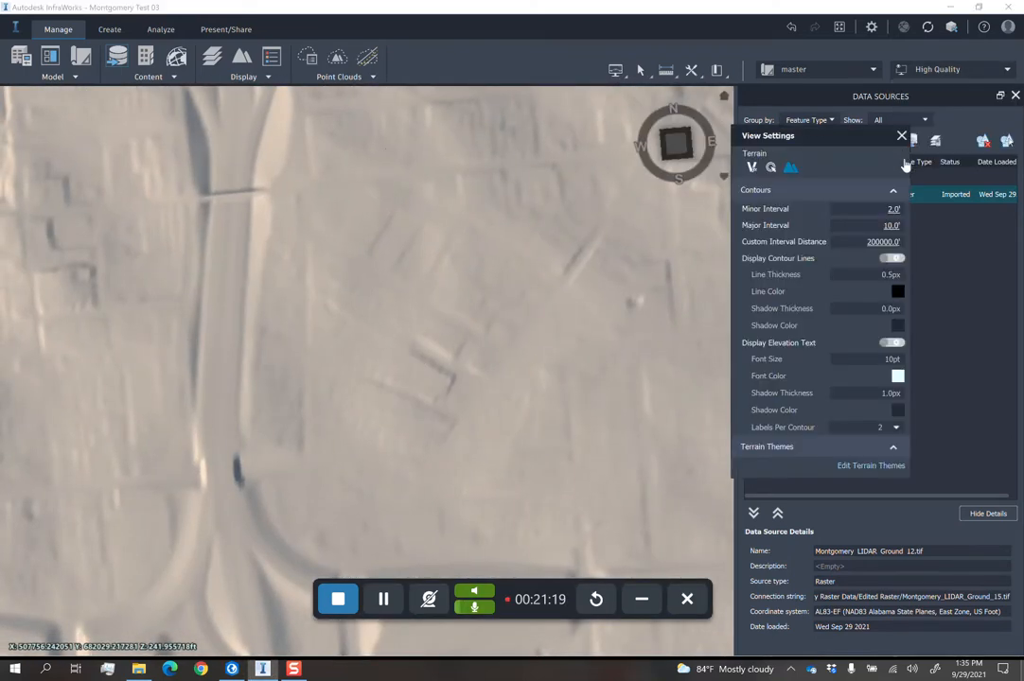
pyautogui.click(752, 166)
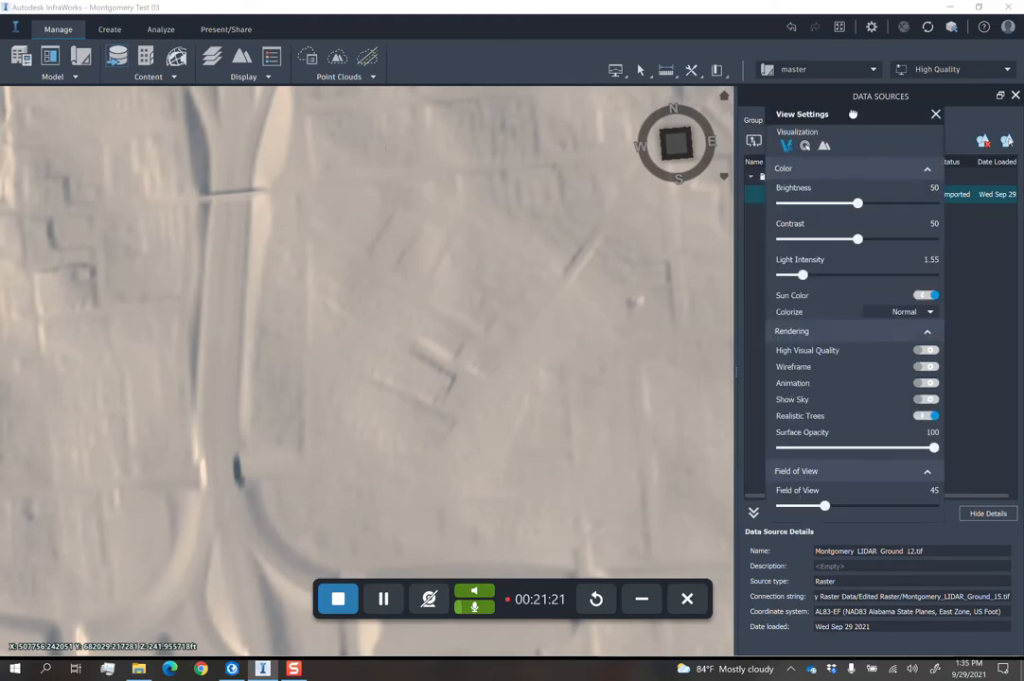
pyautogui.click(928, 367)
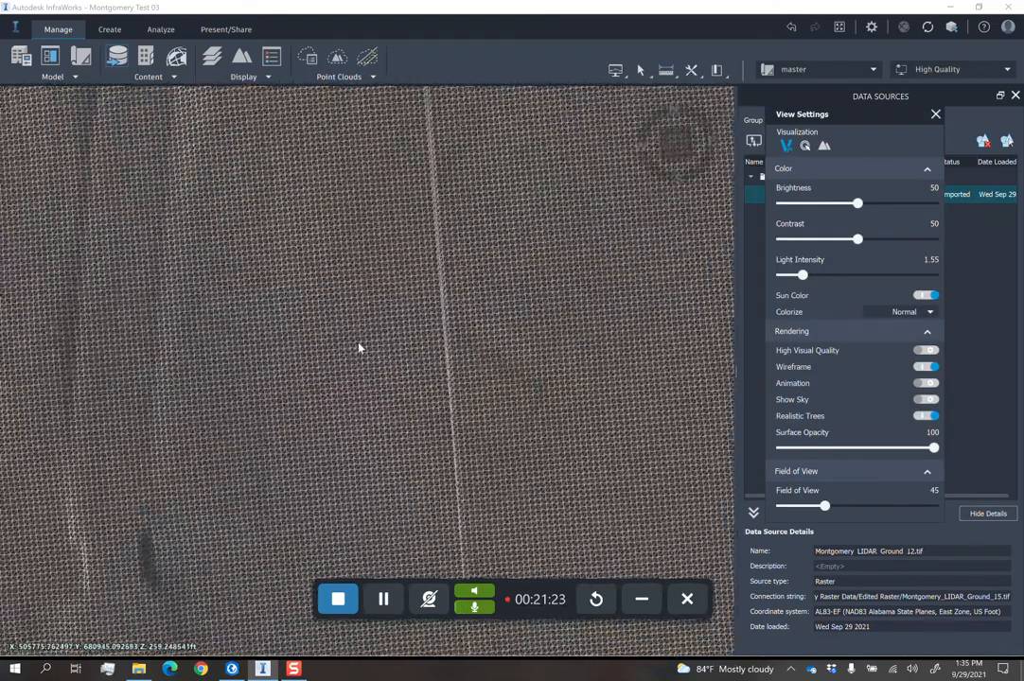
pyautogui.scroll(5, 413, 339)
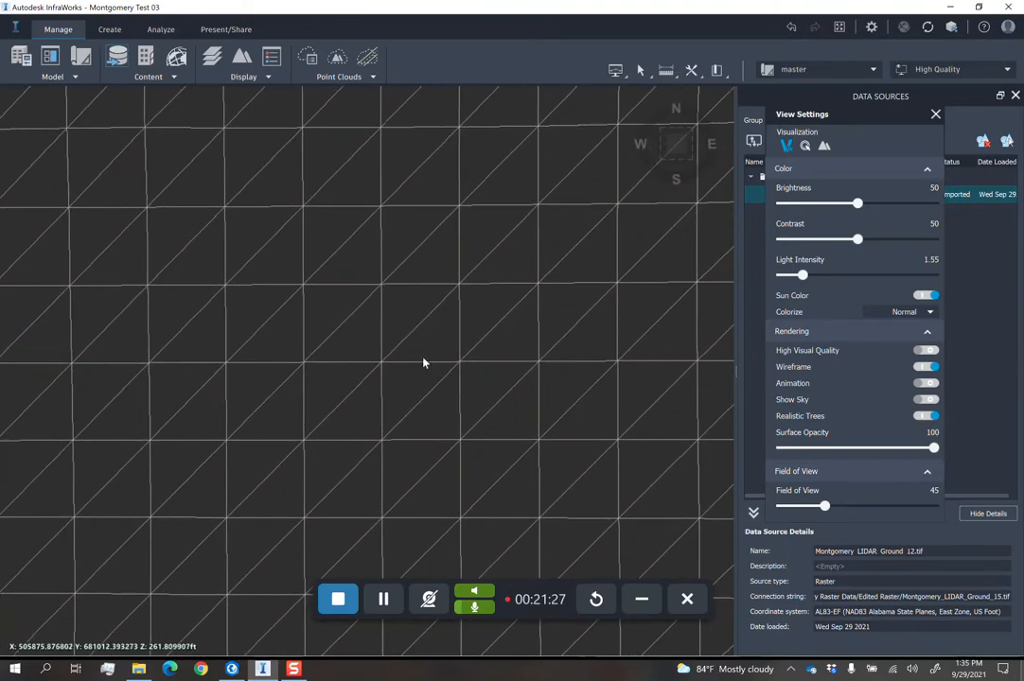
# Measure the width of one terrain grid cell with the 2D Distance and Slope tool, and clear the measurement.
pyautogui.click(668, 74)
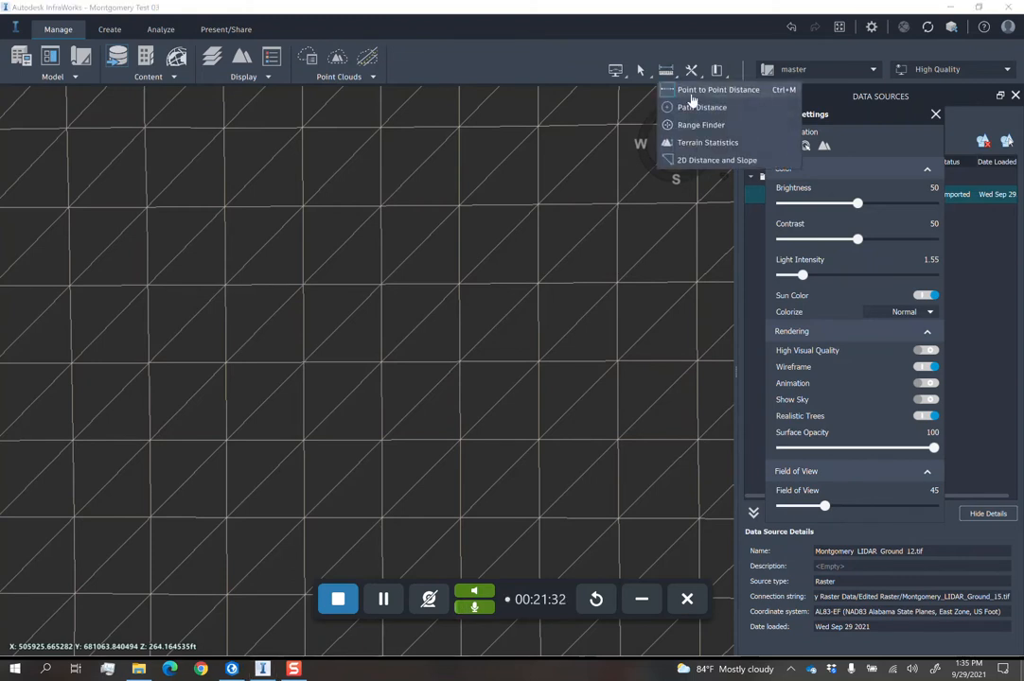
pyautogui.click(700, 161)
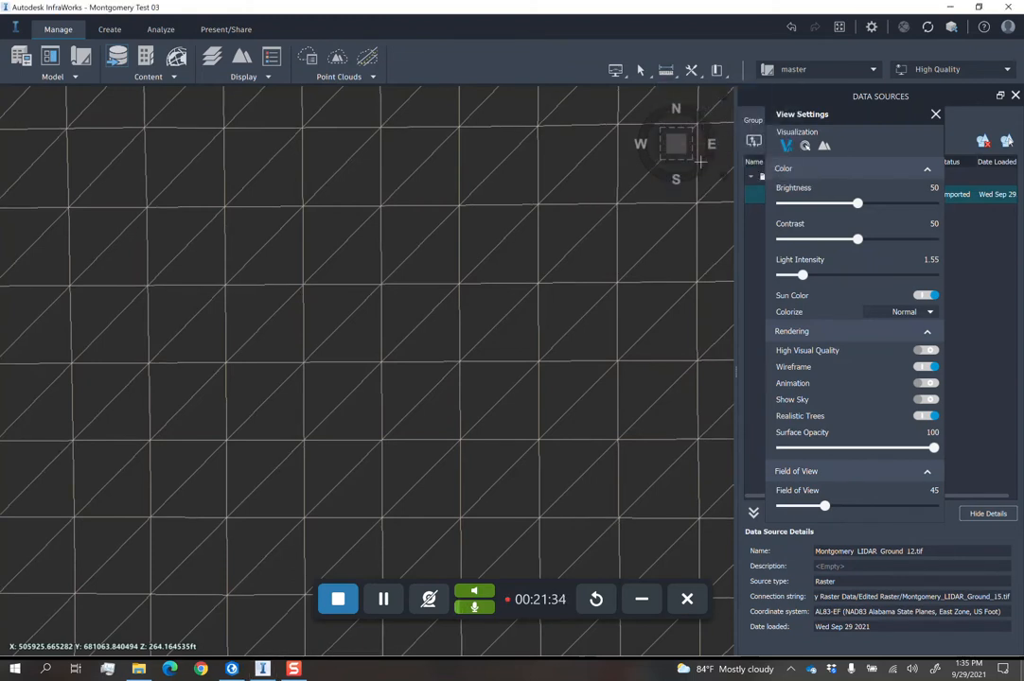
pyautogui.click(380, 295)
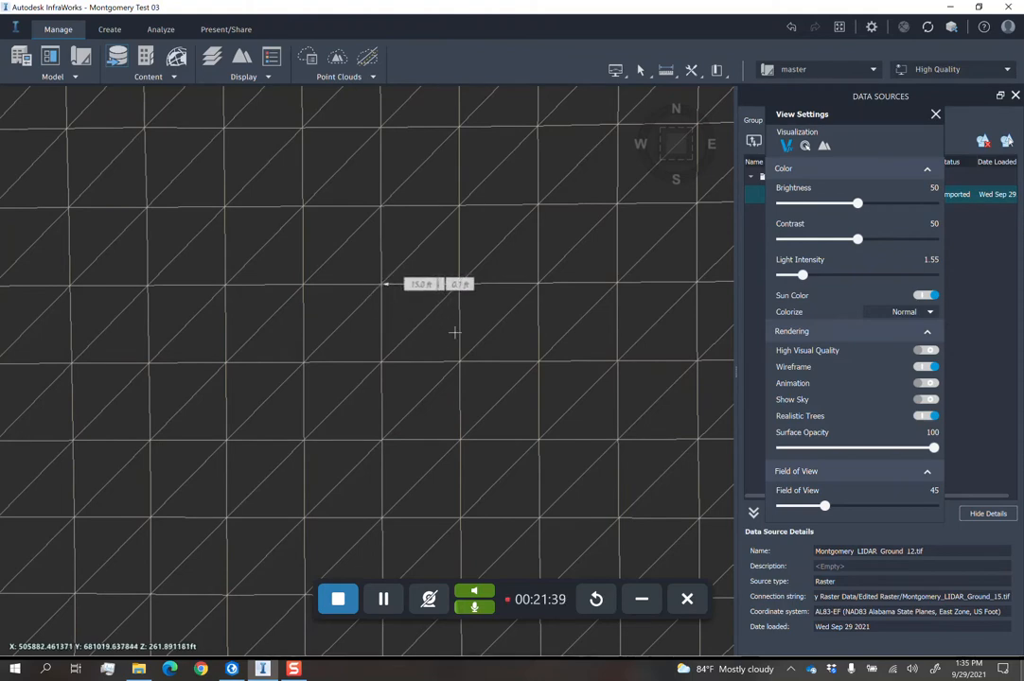
pyautogui.scroll(5, 463, 284)
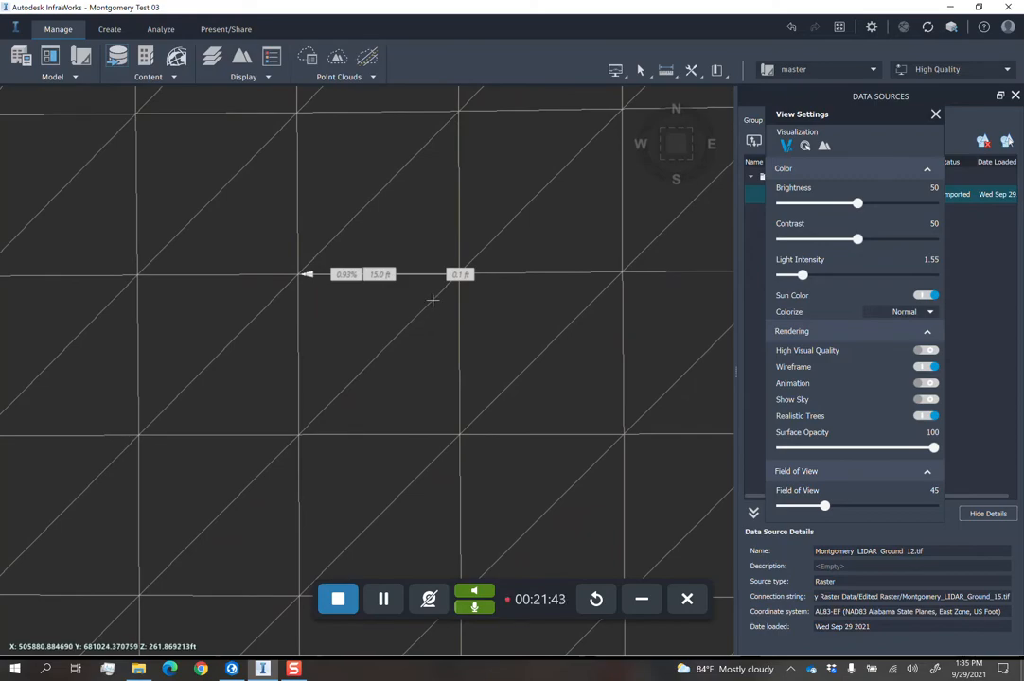
pyautogui.press('Escape')
pyautogui.scroll(-8, 445, 305)
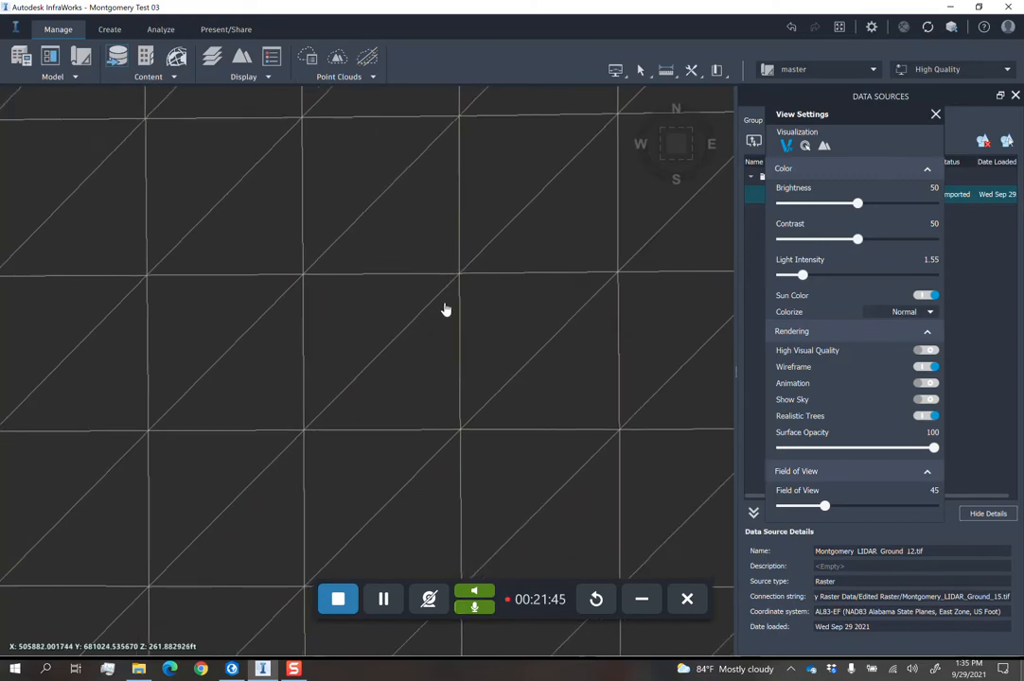
pyautogui.scroll(-5, 450, 304)
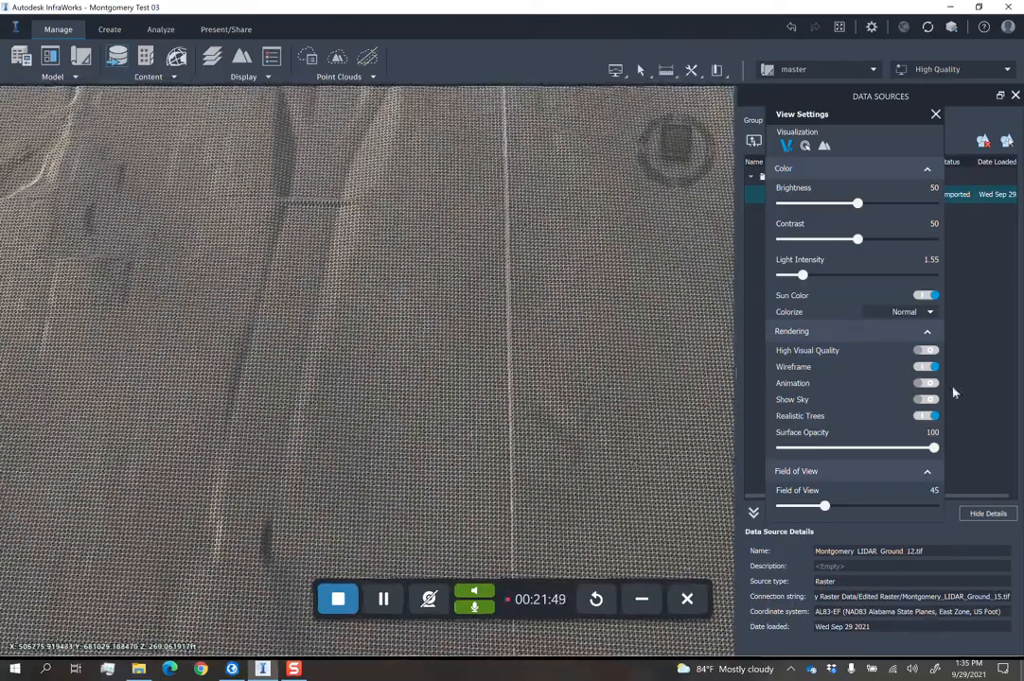
# Turn off wireframe rendering and look over the shaded terrain obliquely and from above, including the highway and river bend.
pyautogui.click(926, 367)
pyautogui.moveTo(398, 256); pyautogui.dragTo(378, 210)
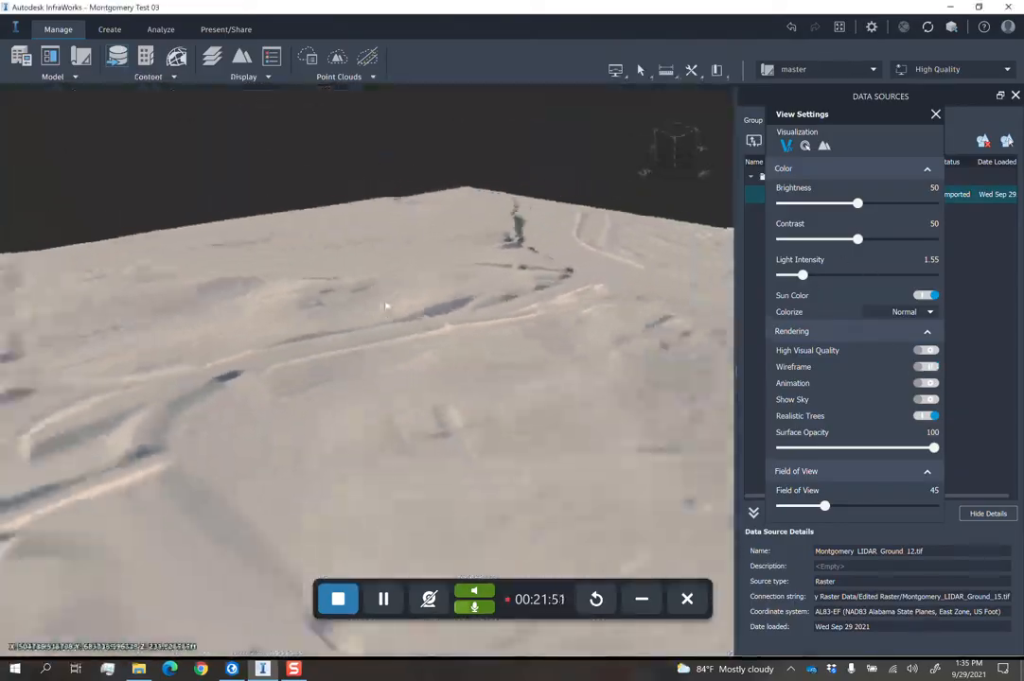
pyautogui.scroll(-3, 386, 295)
pyautogui.moveTo(386, 294); pyautogui.dragTo(329, 347)
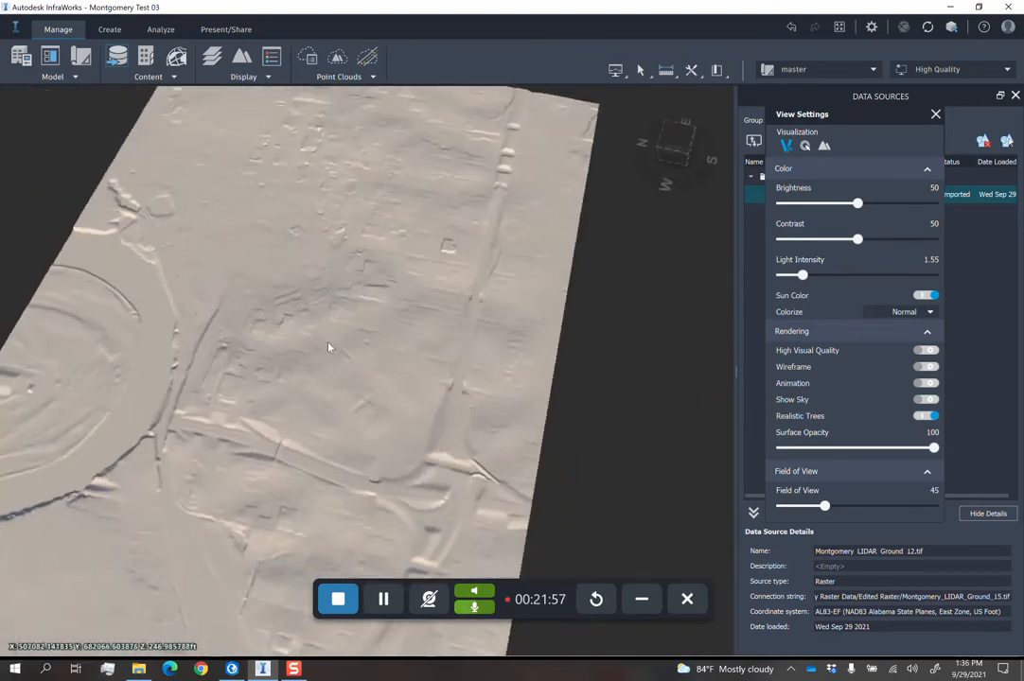
pyautogui.scroll(3, 331, 348)
pyautogui.moveTo(400, 343); pyautogui.dragTo(293, 257)
# Move the view settings clear of the data sources and start adding a raster data source.
pyautogui.moveTo(837, 116); pyautogui.dragTo(857, 351)
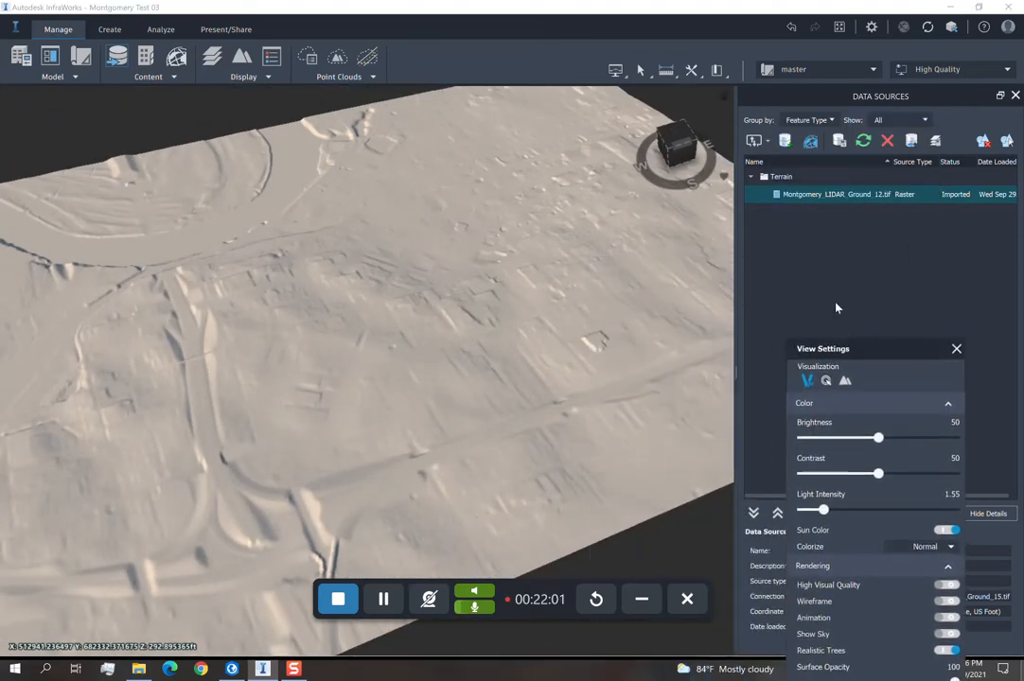
pyautogui.click(767, 141)
pyautogui.click(774, 314)
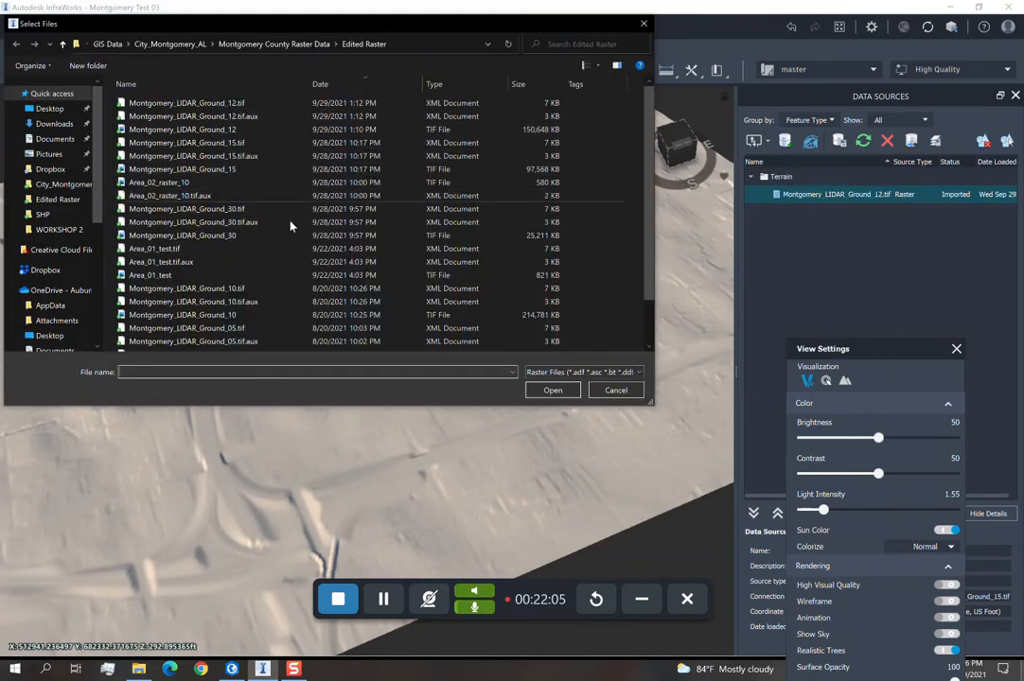
# Switch to ArcGIS Pro, examine the AREA_03_HR_DEM raster's coverage at the highway interchange, and return to InfraWorks.
pyautogui.click(233, 670)
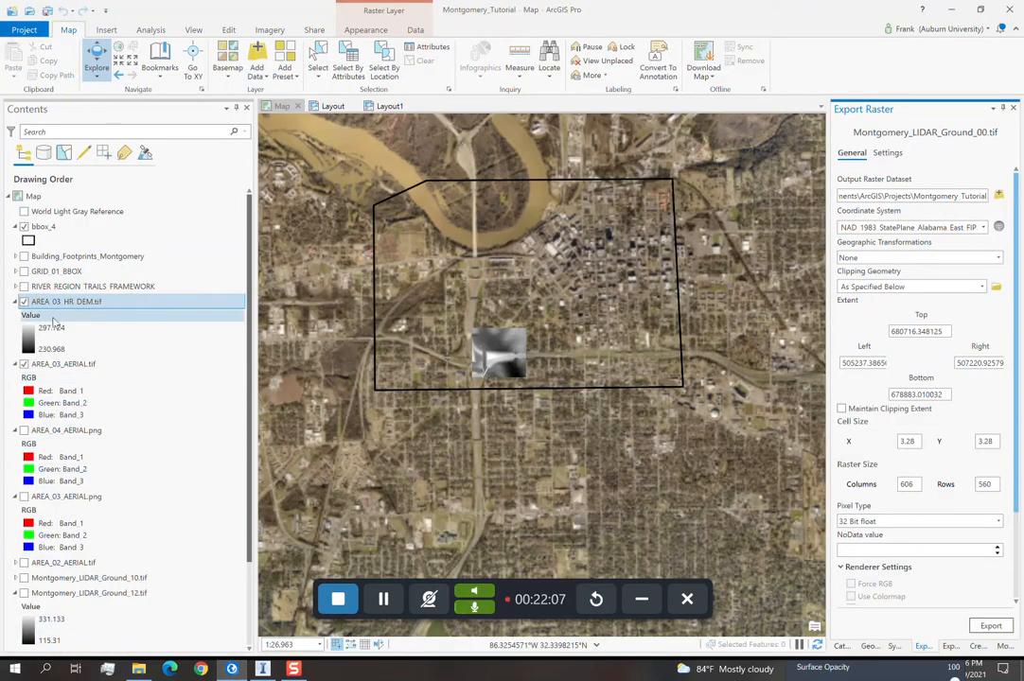
pyautogui.scroll(5, 515, 352)
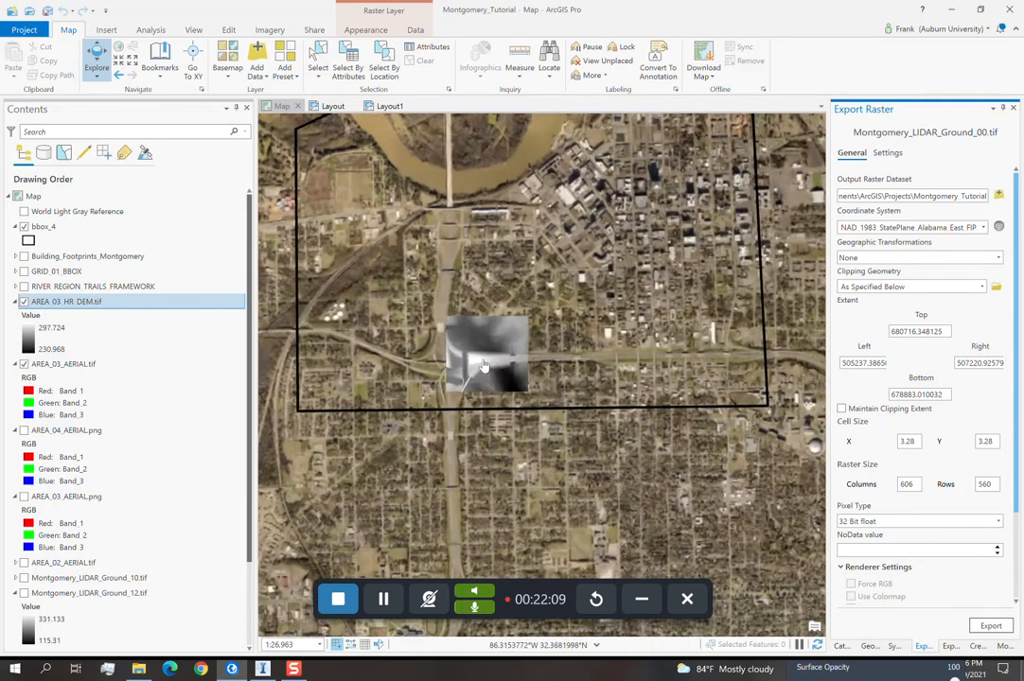
pyautogui.moveTo(539, 396); pyautogui.dragTo(642, 385)
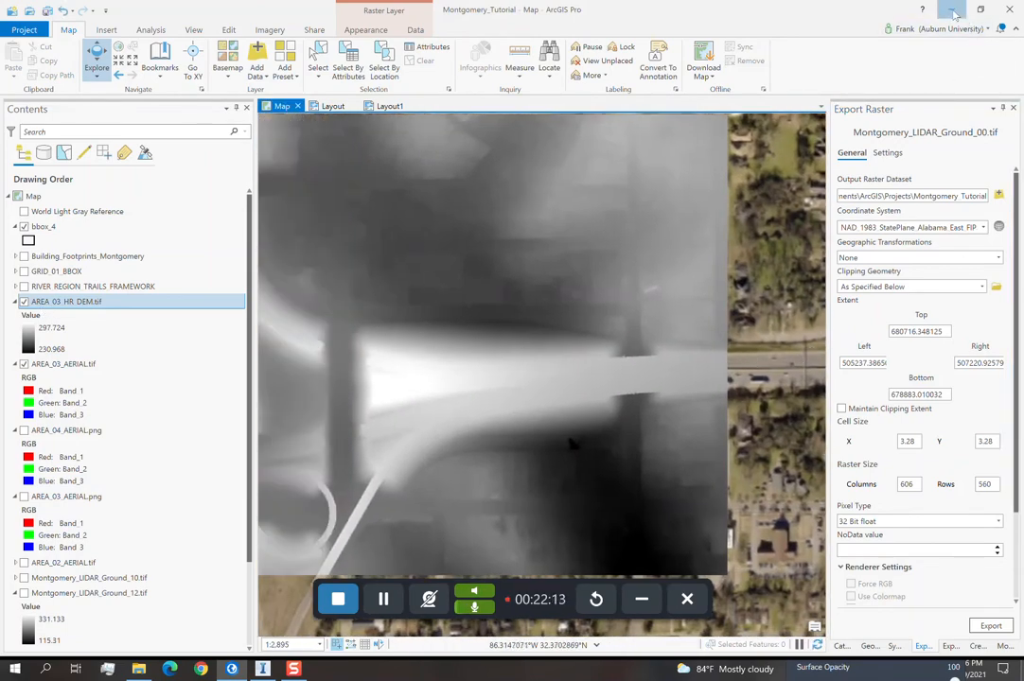
pyautogui.hotkey('alt', 'Tab')
# Add the AREA_03_HR_DEM TIF file from the City_Montgomery_AL folder as a raster data source, sorting the files by date to find it.
pyautogui.click(372, 84)
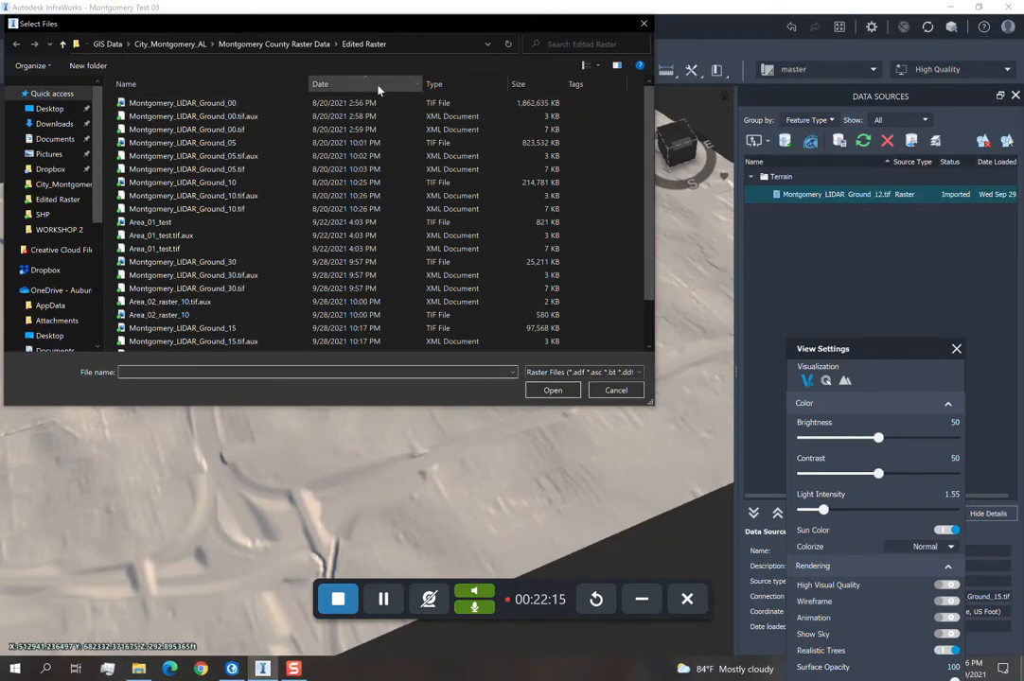
pyautogui.click(371, 85)
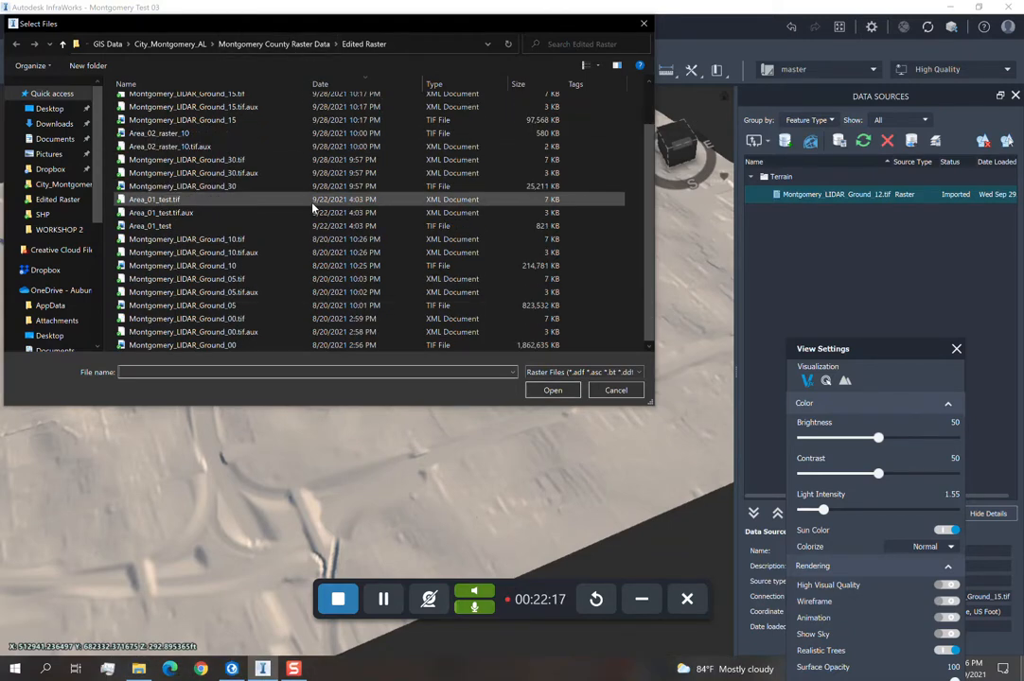
pyautogui.click(247, 43)
pyautogui.click(280, 44)
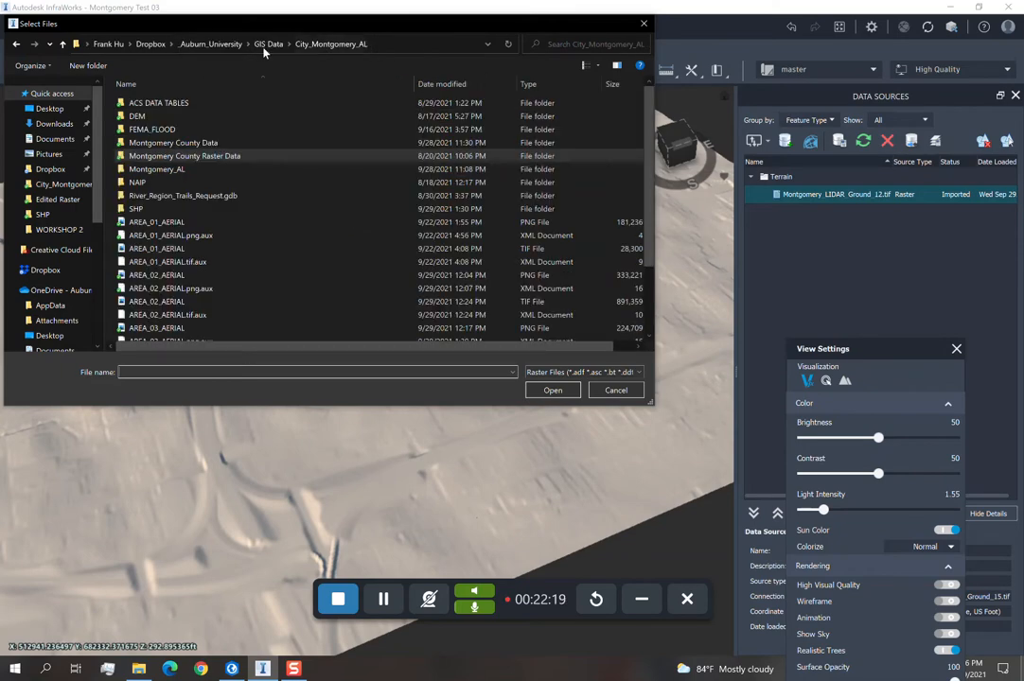
pyautogui.click(431, 84)
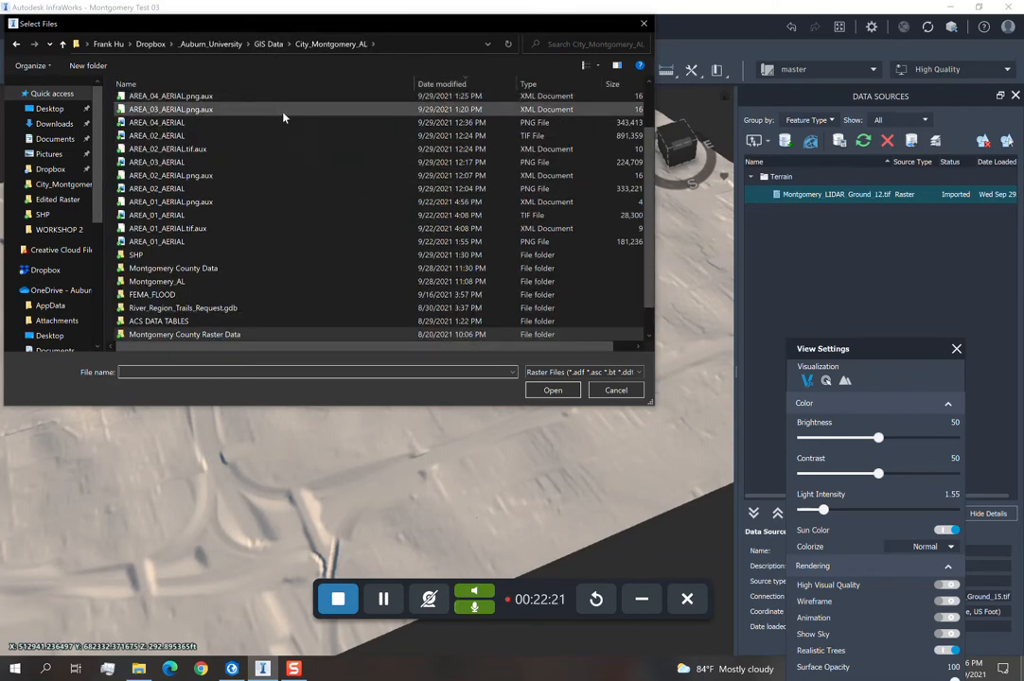
pyautogui.click(240, 104)
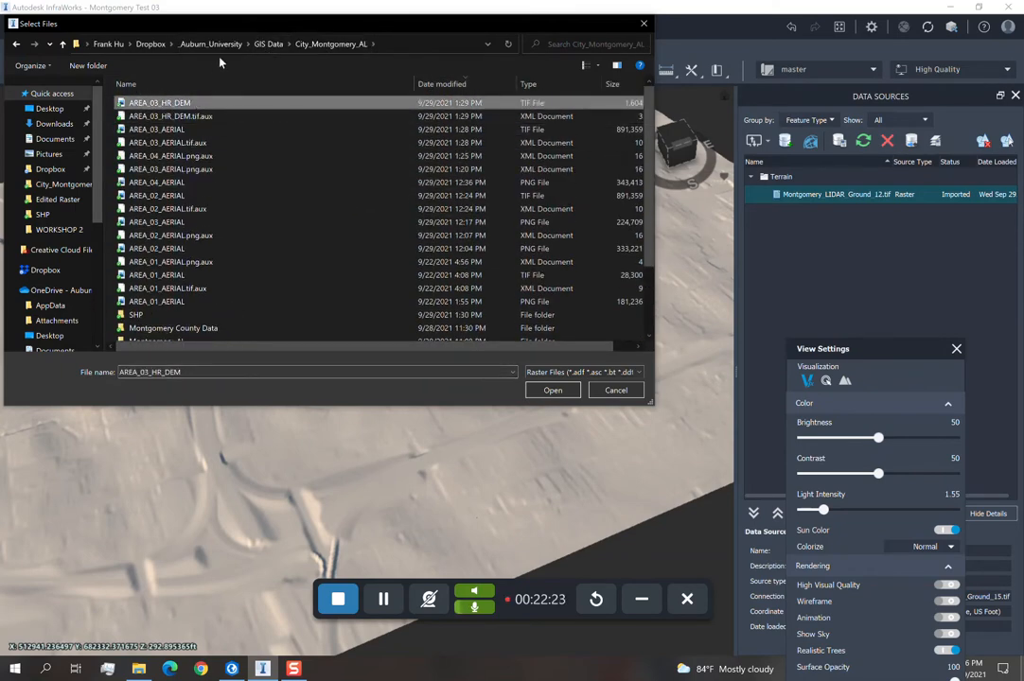
pyautogui.moveTo(150, 26); pyautogui.dragTo(356, 134)
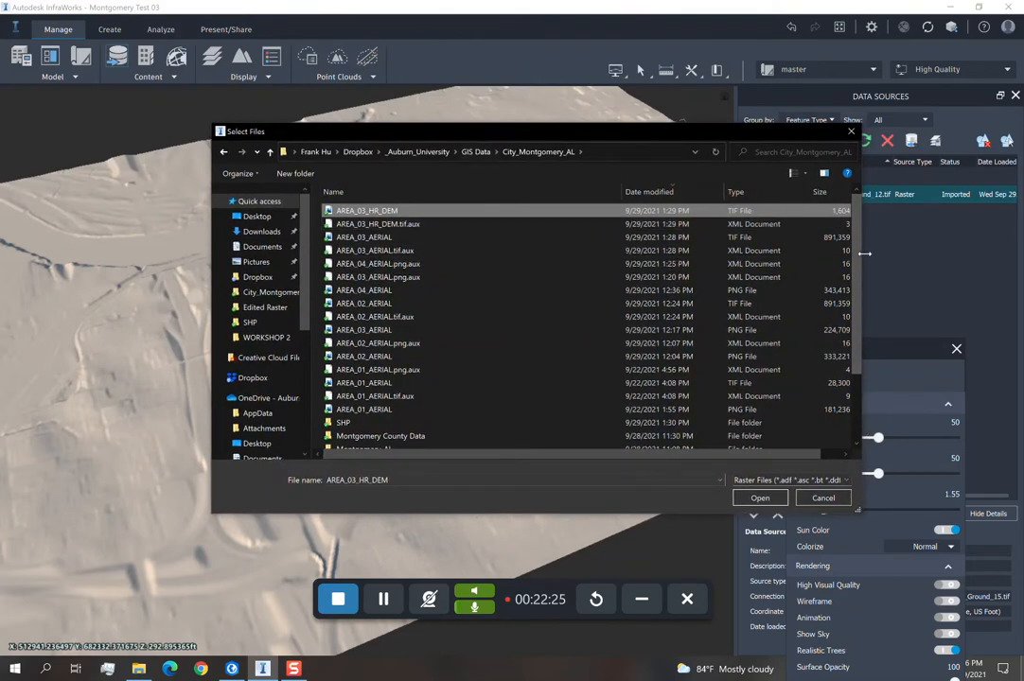
pyautogui.moveTo(863, 254); pyautogui.dragTo(908, 275)
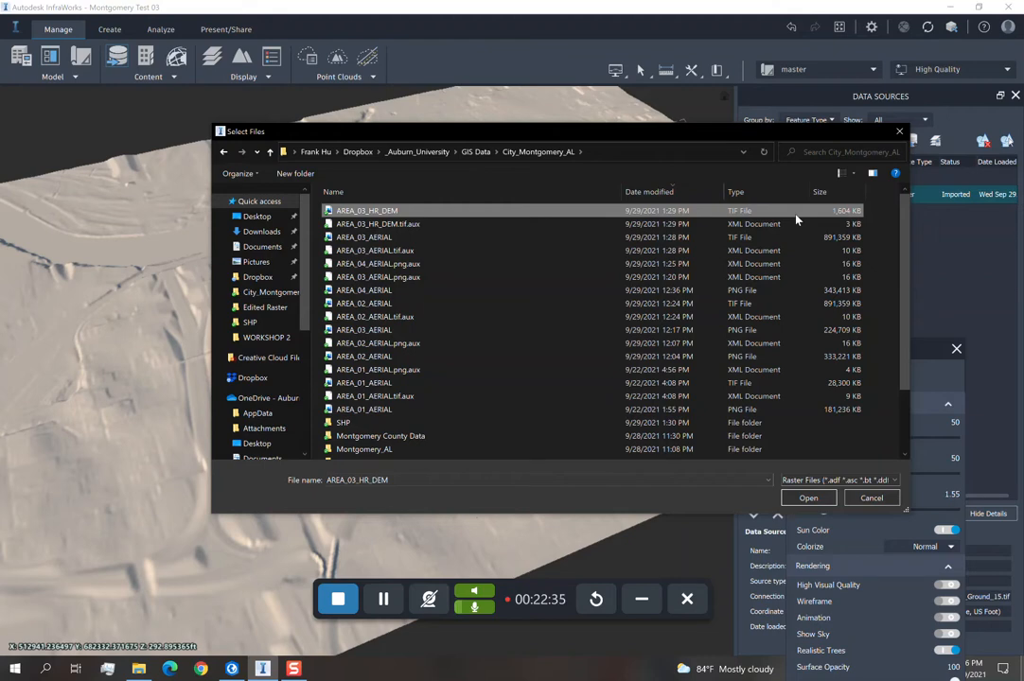
pyautogui.doubleClick(409, 218)
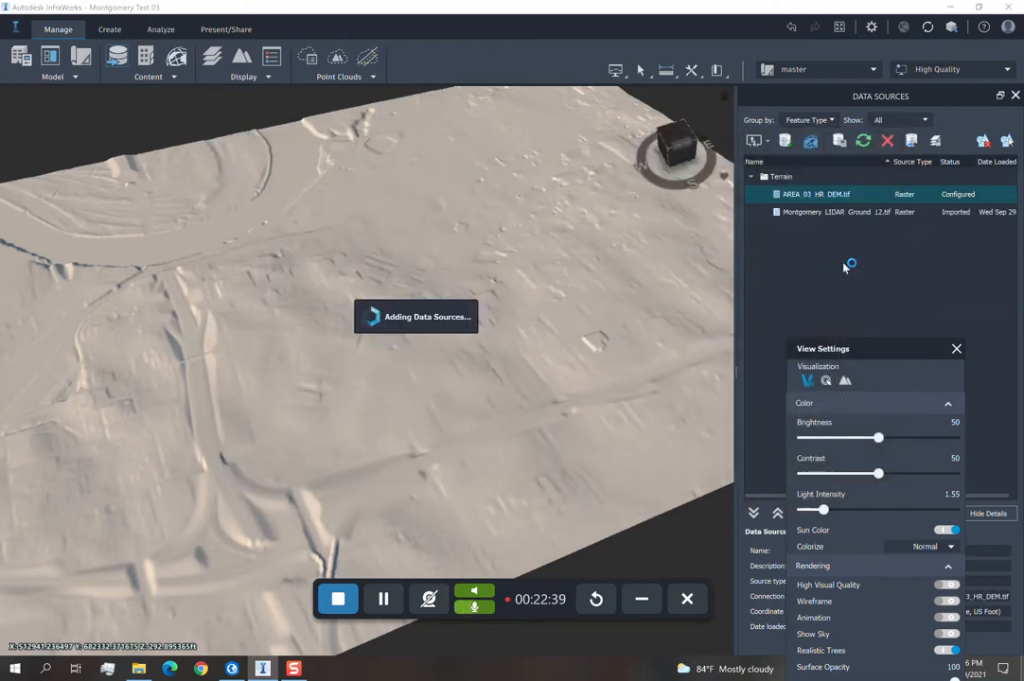
# Import the AREA_03_HR_DEM source as terrain with its default configuration and open the surface layers for management.
pyautogui.doubleClick(829, 196)
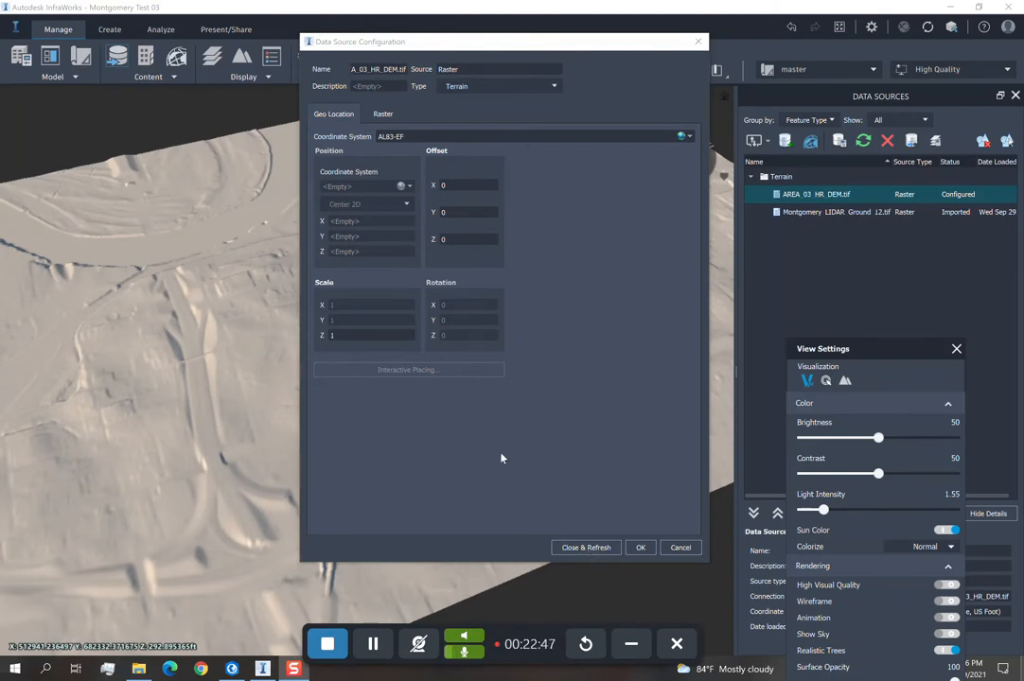
pyautogui.click(586, 547)
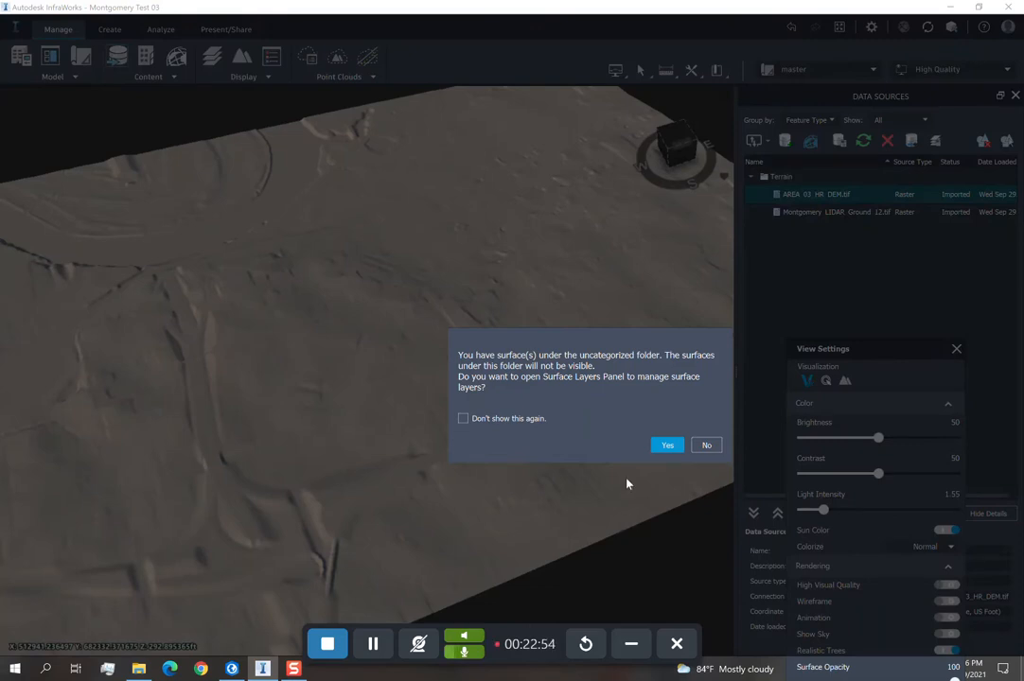
pyautogui.click(667, 445)
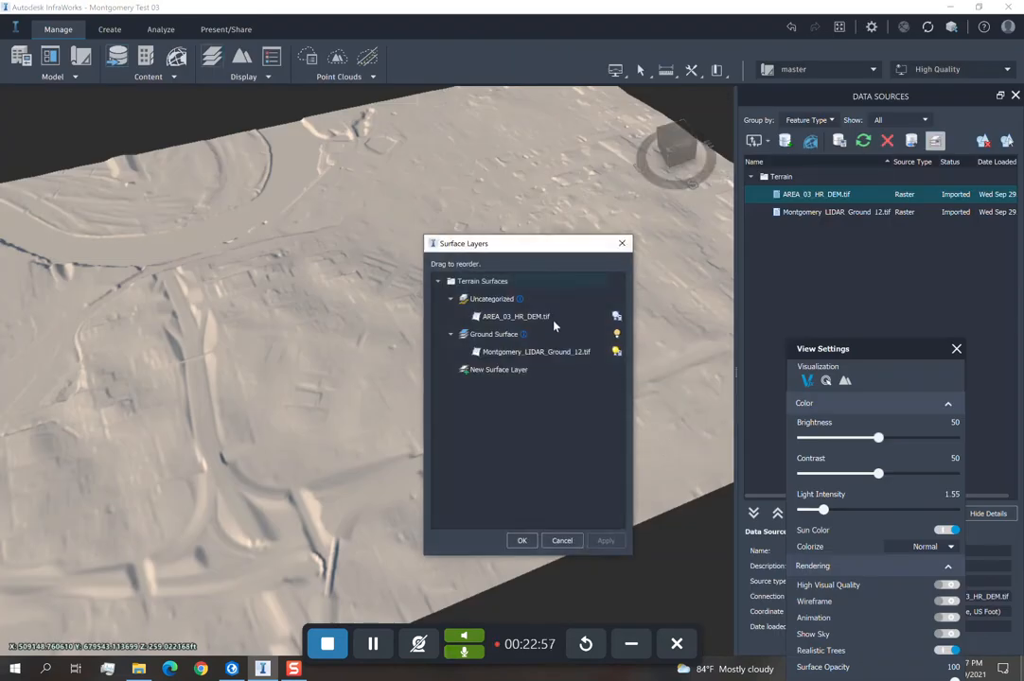
# Move AREA_03_HR_DEM.tif from Uncategorized into Ground Surface, above Montgomery_LIDAR_Ground_12.tif, and apply the layer order.
pyautogui.click(554, 322)
pyautogui.moveTo(632, 323); pyautogui.dragTo(728, 333)
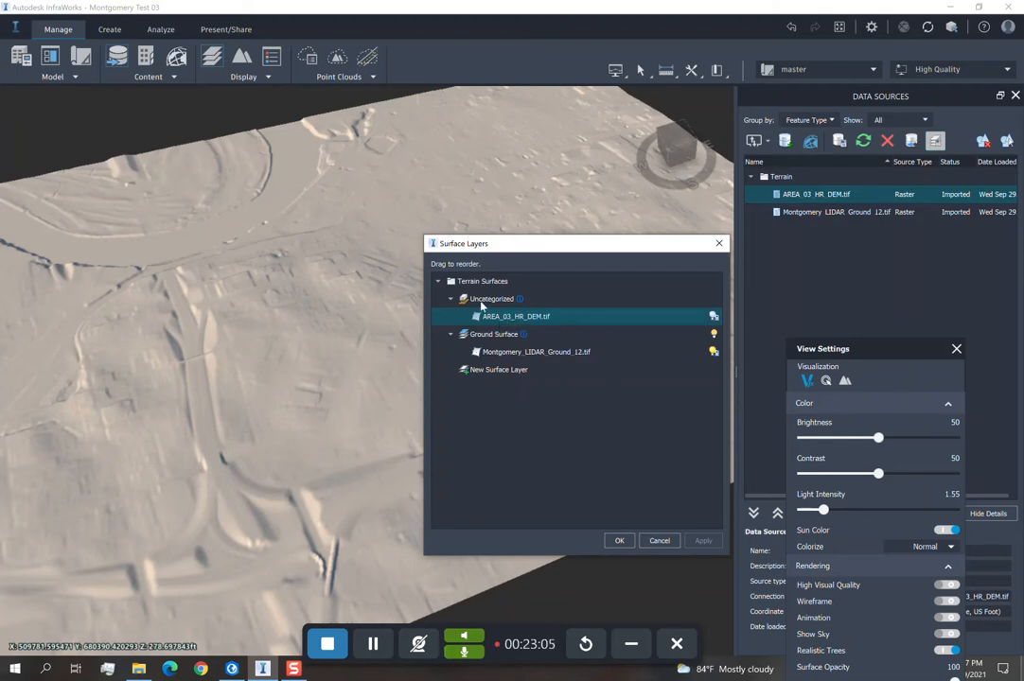
pyautogui.moveTo(502, 321); pyautogui.dragTo(512, 349)
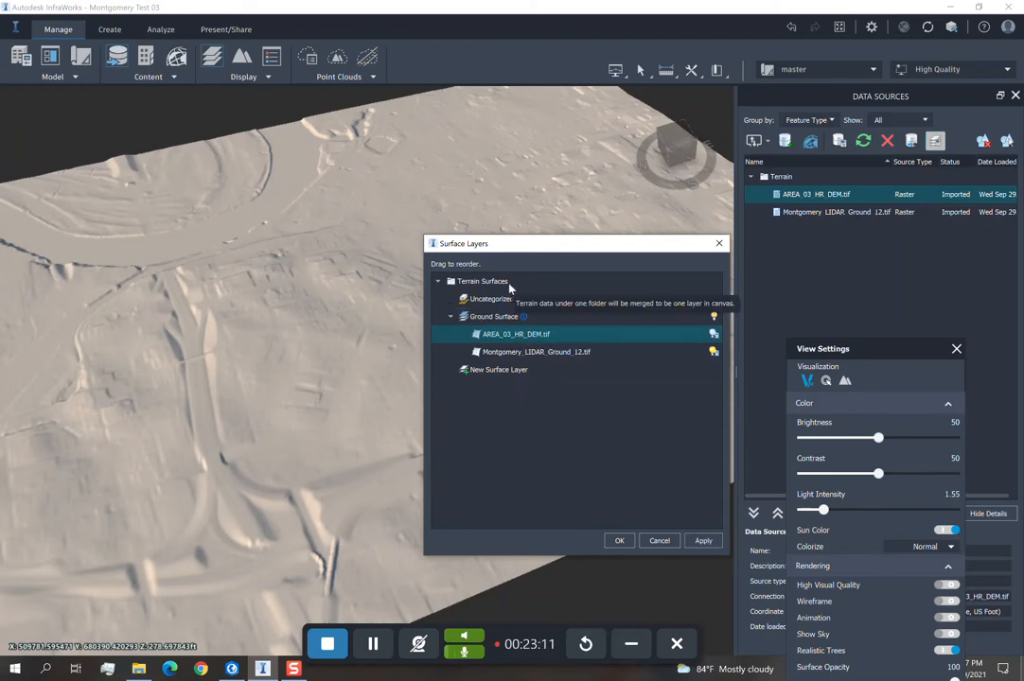
pyautogui.click(565, 354)
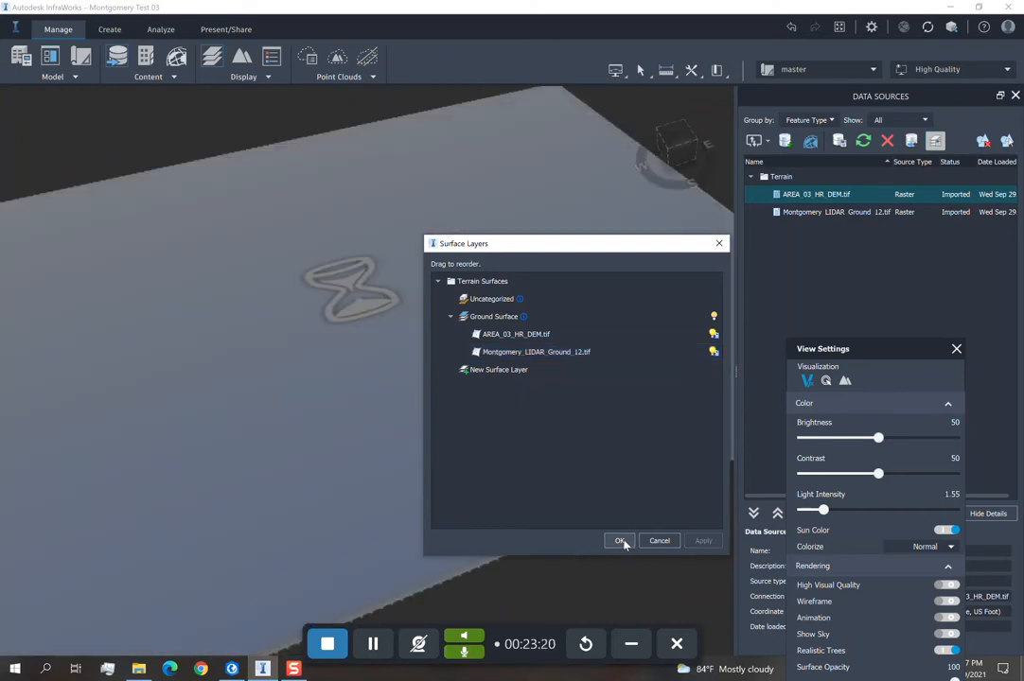
pyautogui.click(620, 541)
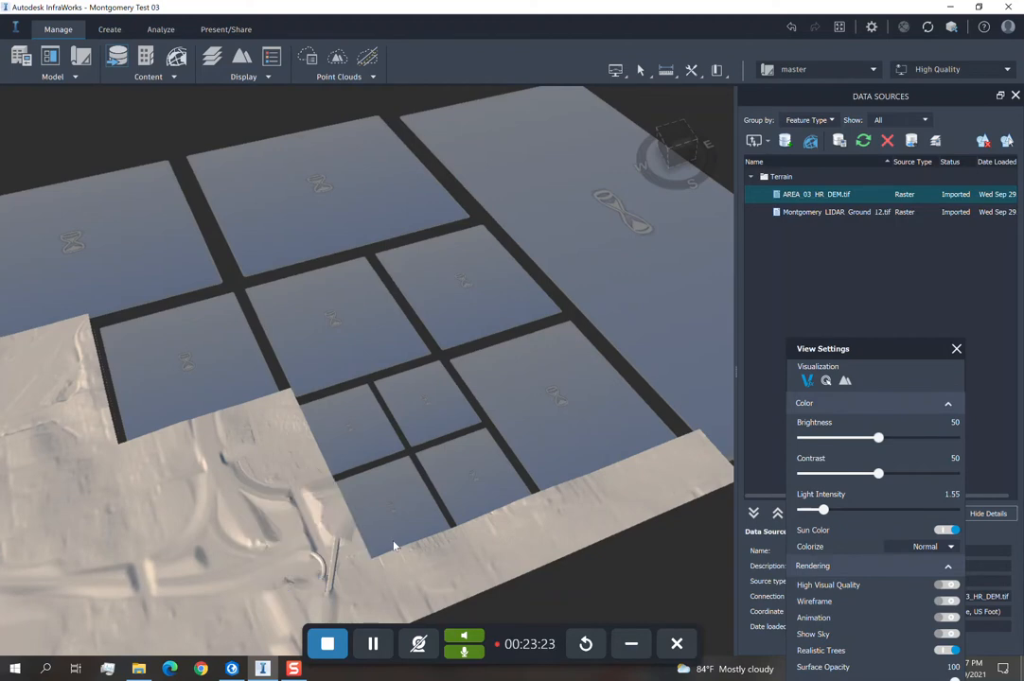
# Examine the merged terrain around the highway interchange where the high-resolution DEM meets the surrounding ground surface.
pyautogui.scroll(5, 334, 582)
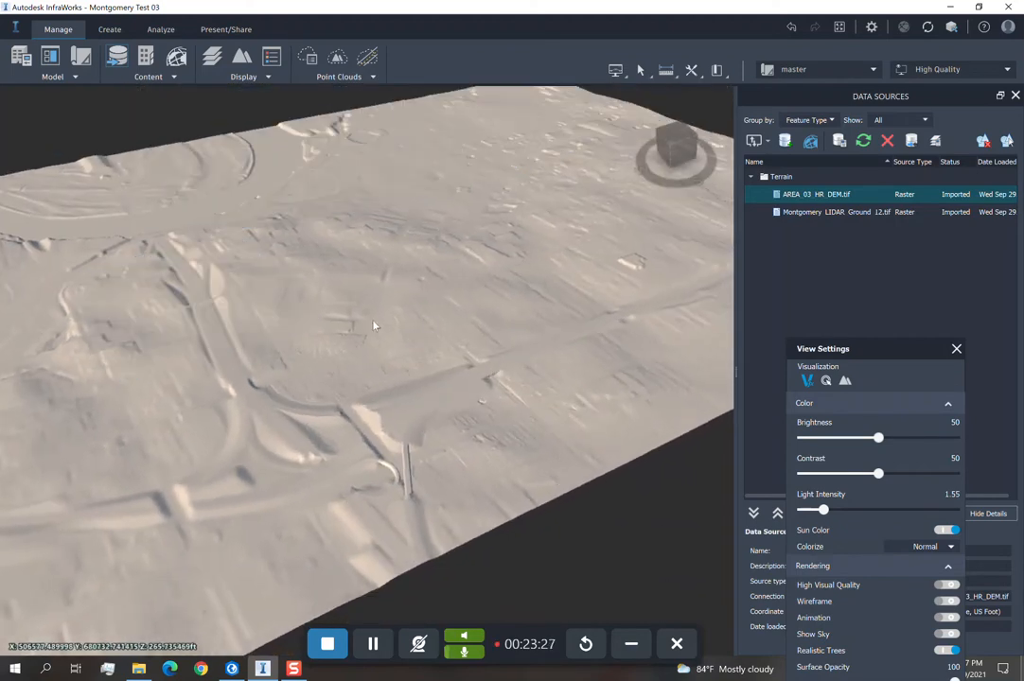
pyautogui.scroll(2, 428, 455)
pyautogui.moveTo(422, 488); pyautogui.dragTo(260, 466)
pyautogui.moveTo(270, 475); pyautogui.dragTo(411, 532)
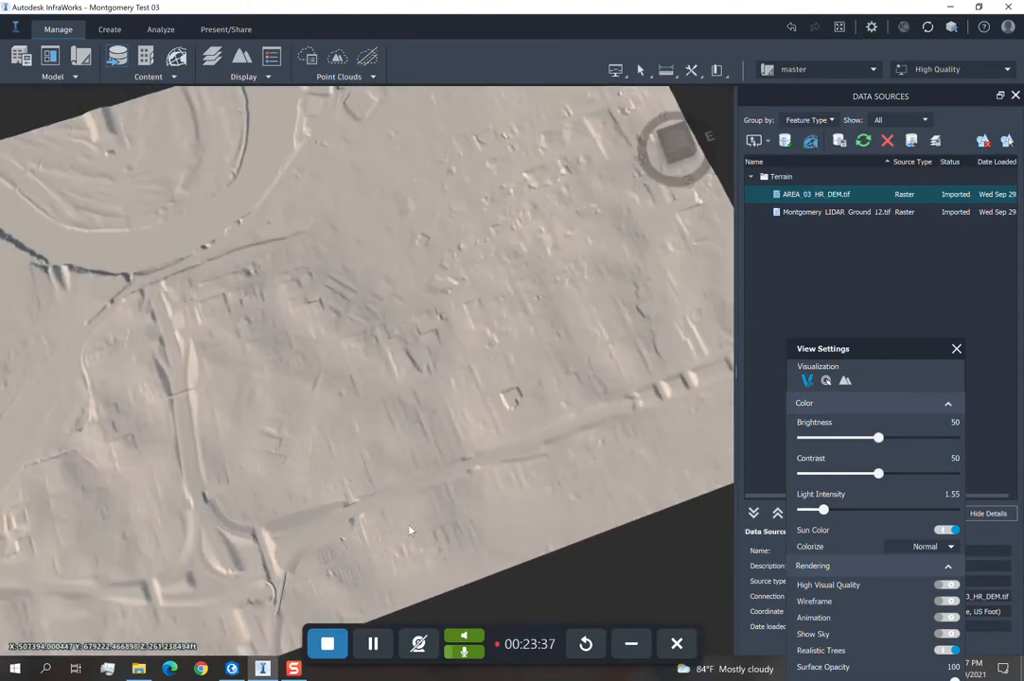
pyautogui.scroll(5, 298, 566)
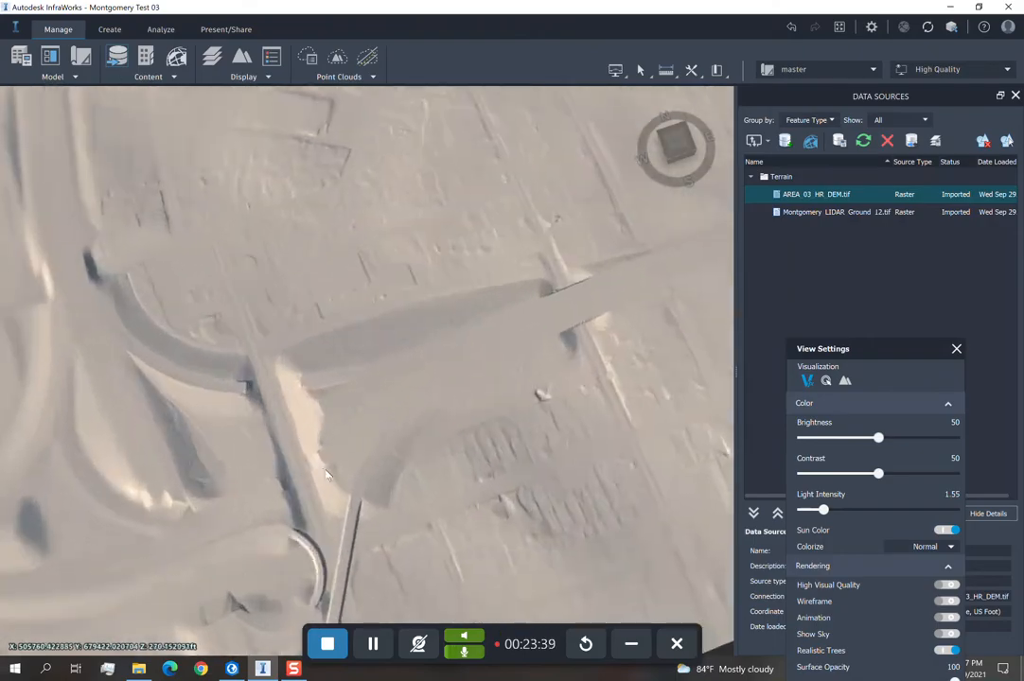
# Turn on Wireframe rendering and examine the mesh density where the high-resolution DEM area meets the surrounding terrain.
pyautogui.moveTo(854, 347); pyautogui.dragTo(848, 142)
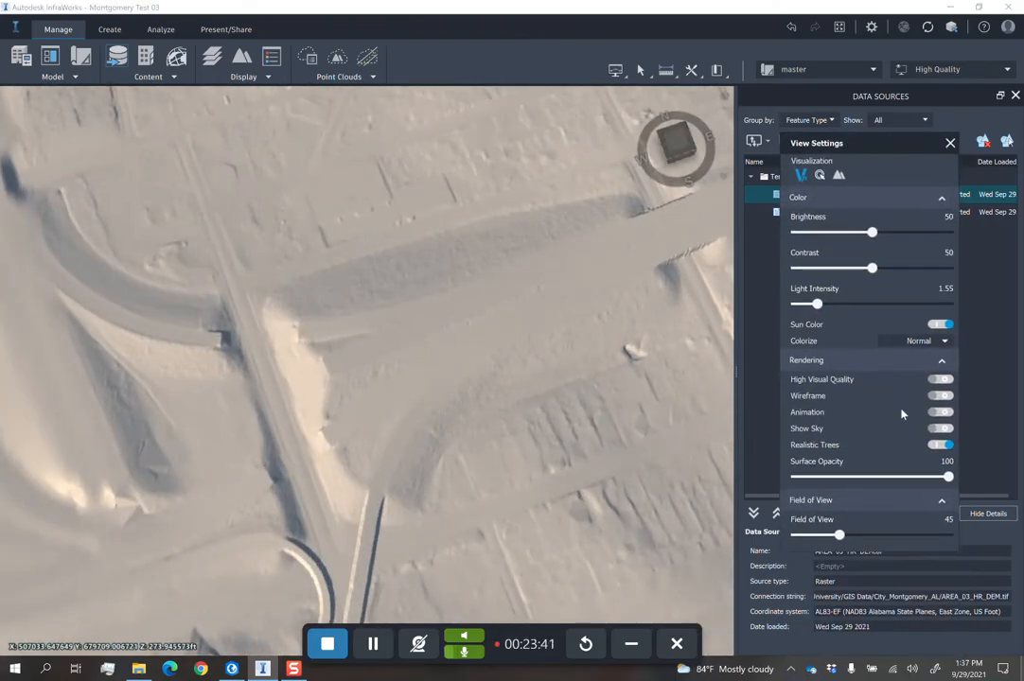
pyautogui.click(941, 396)
pyautogui.scroll(-5, 444, 336)
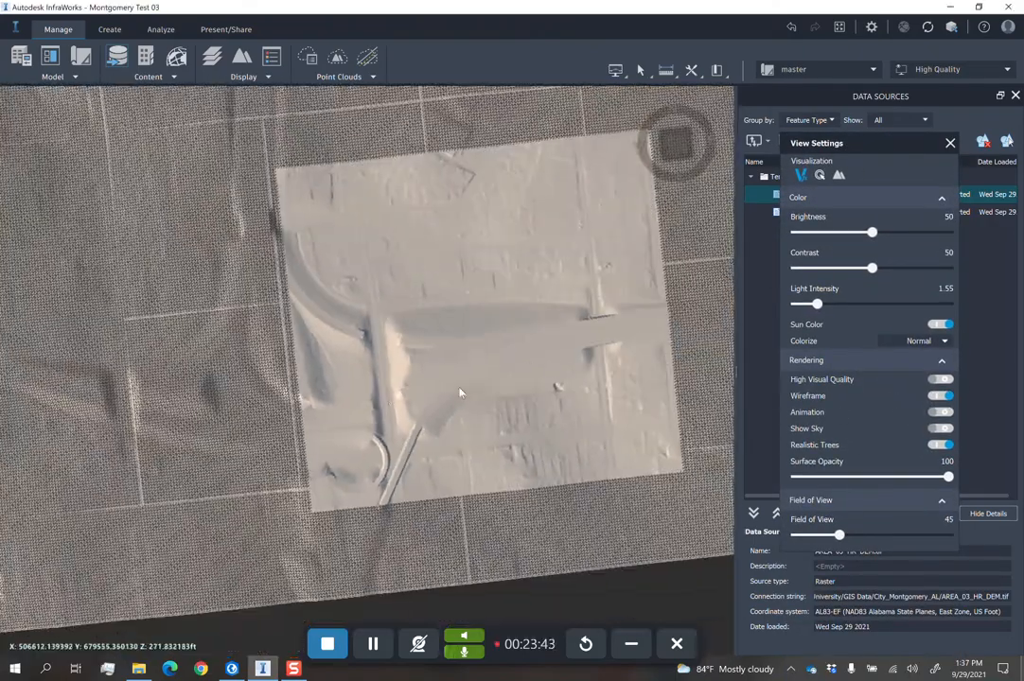
pyautogui.scroll(-2, 379, 398)
pyautogui.scroll(10, 414, 400)
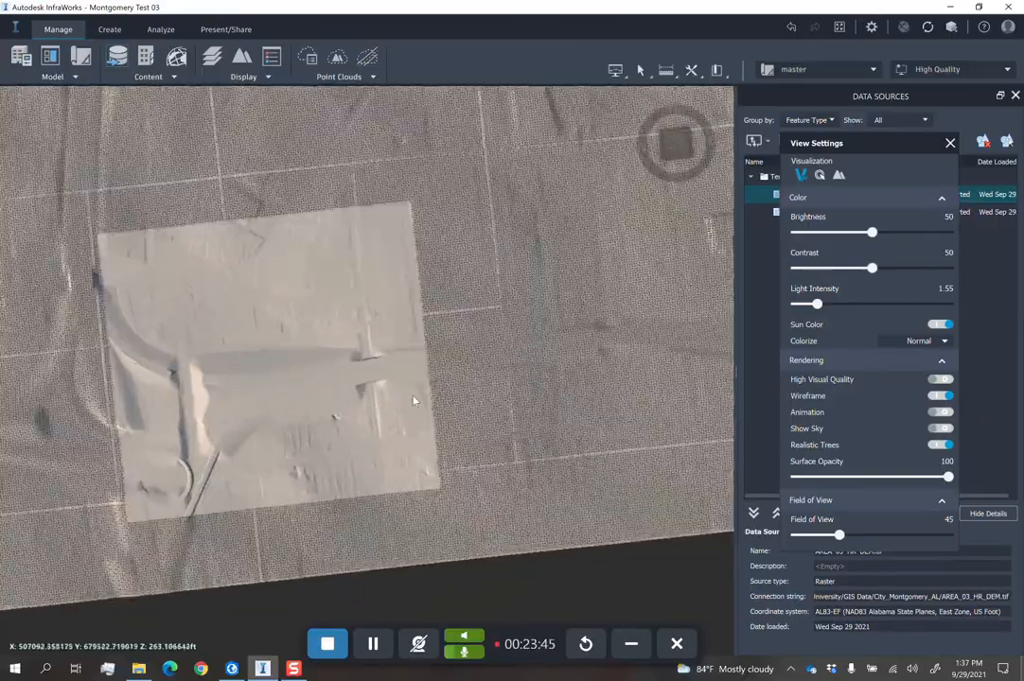
pyautogui.scroll(4, 402, 397)
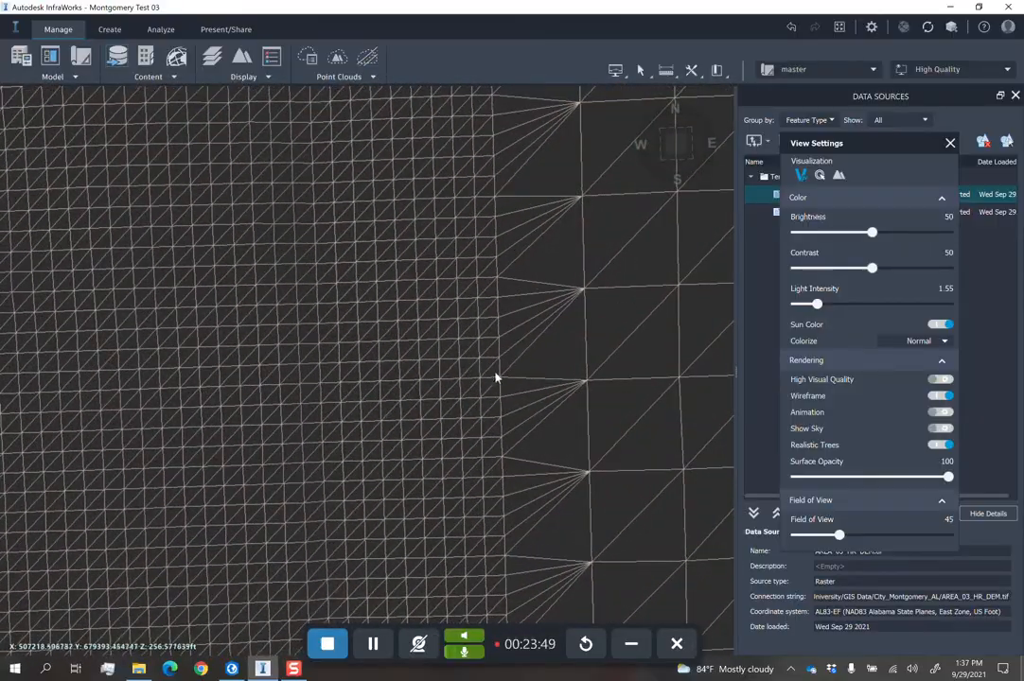
pyautogui.scroll(-4, 495, 377)
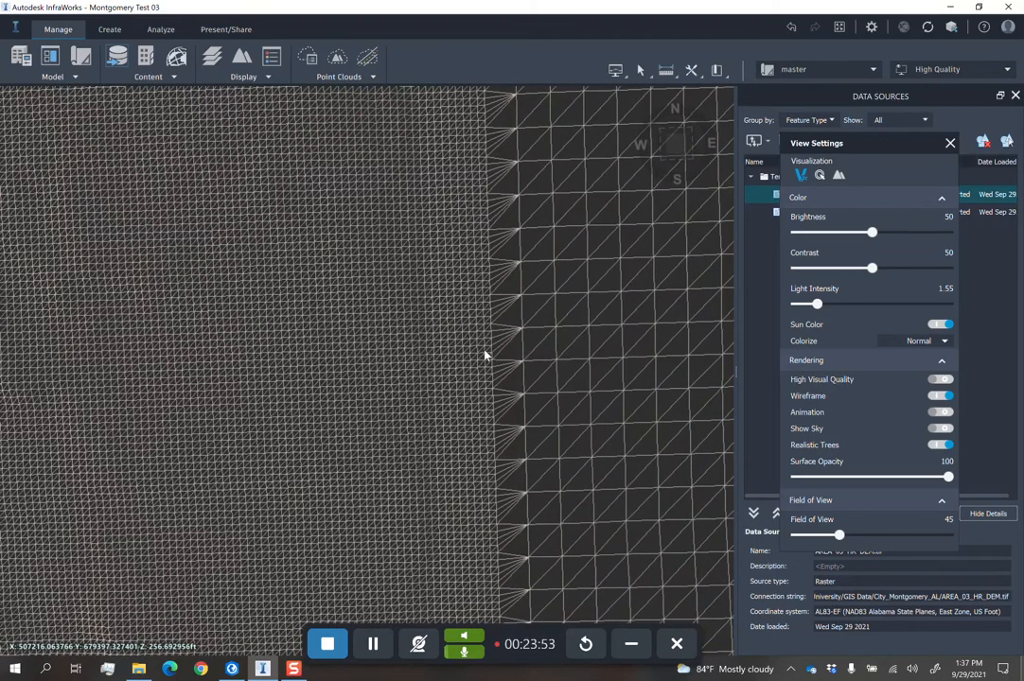
# Turn off Wireframe rendering and look over the shaded terrain from the interchange out to the model's edge.
pyautogui.click(938, 395)
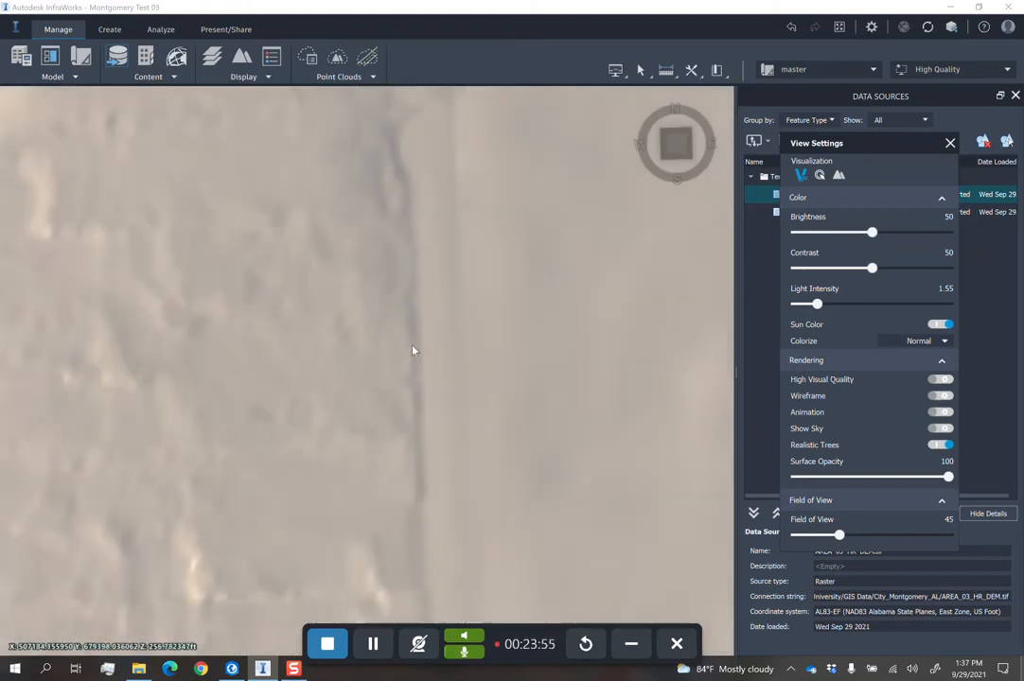
pyautogui.scroll(-3, 443, 426)
pyautogui.moveTo(460, 491); pyautogui.dragTo(454, 383)
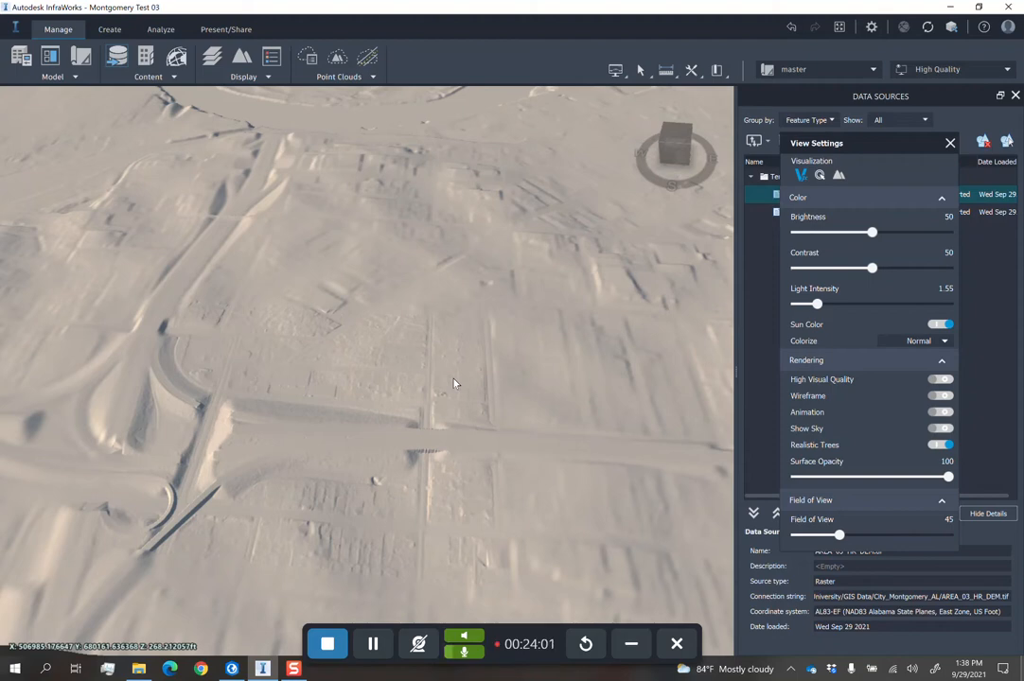
pyautogui.moveTo(454, 383); pyautogui.dragTo(268, 440, button='middle')
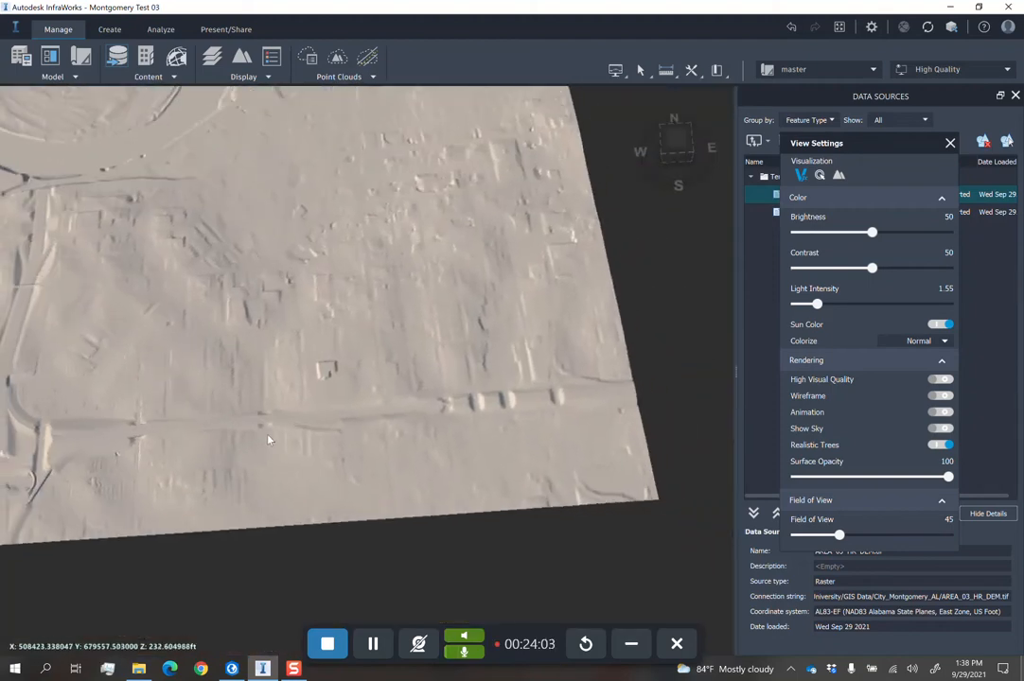
pyautogui.scroll(-3, 268, 439)
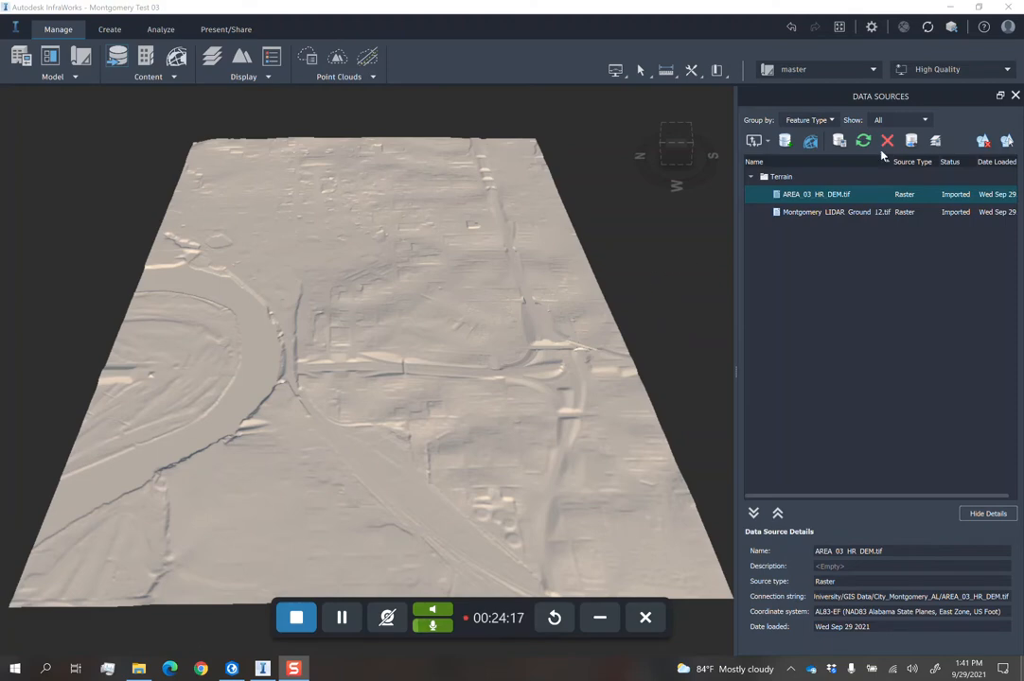
# Reopen the settings of the High Quality view and turn on High Visual Quality rendering.
pyautogui.click(970, 74)
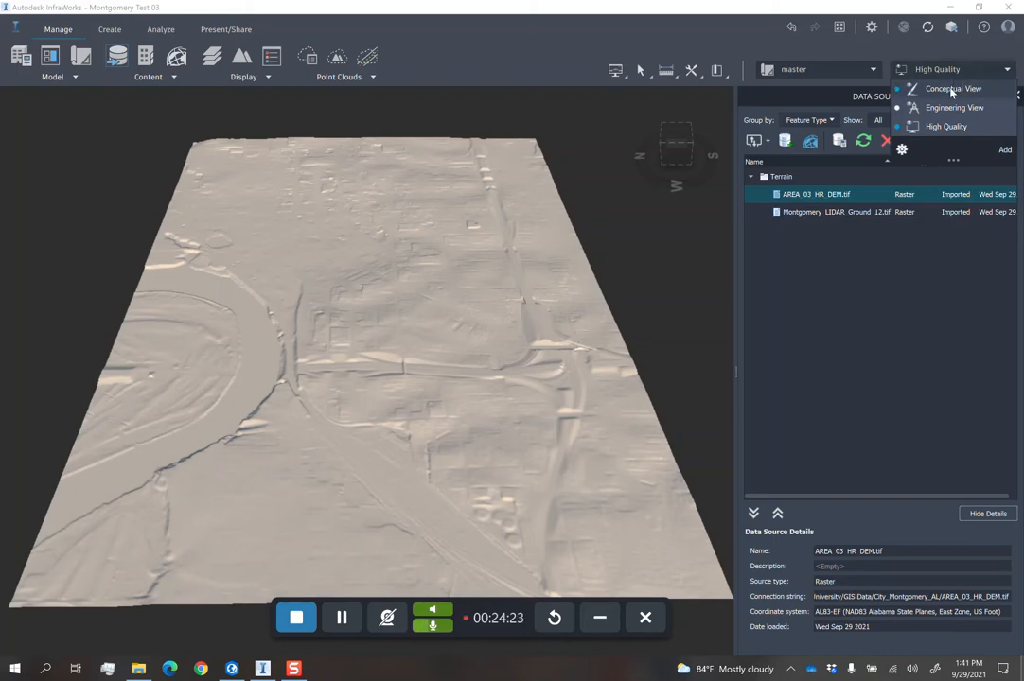
pyautogui.click(903, 151)
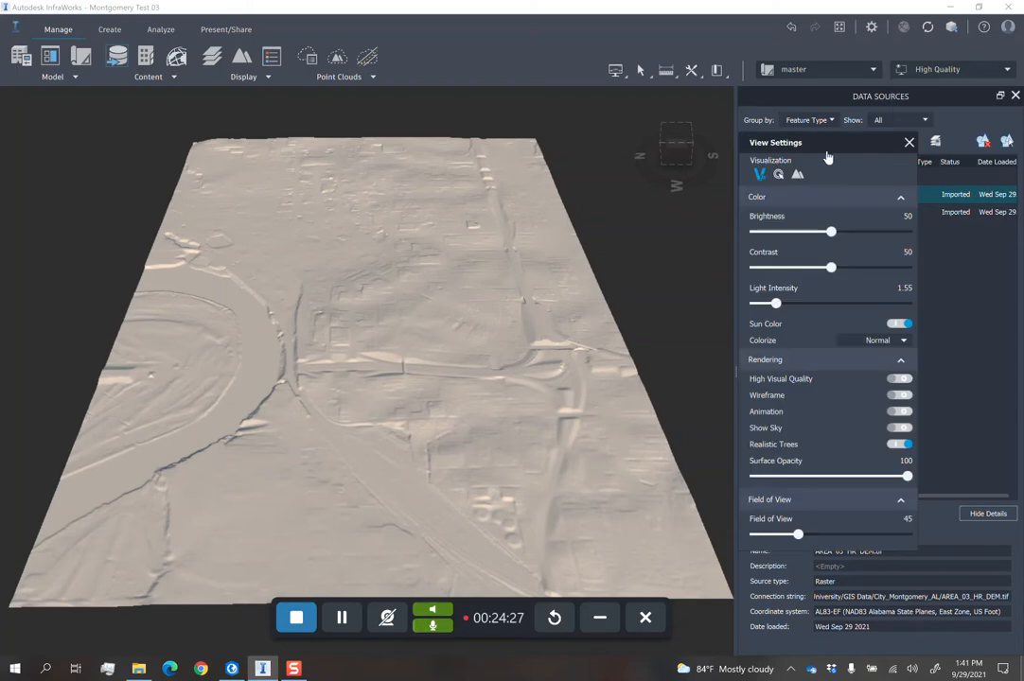
pyautogui.moveTo(865, 141); pyautogui.dragTo(872, 86)
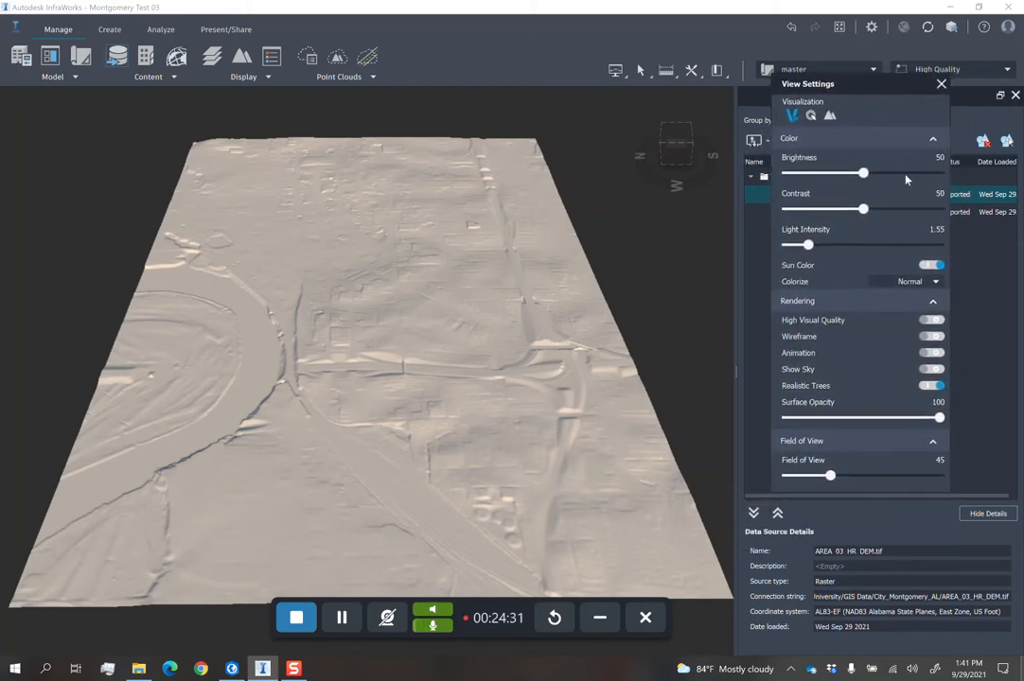
pyautogui.moveTo(833, 476)
pyautogui.mouseDown()
pyautogui.moveTo(846, 476)
pyautogui.moveTo(830, 476)
pyautogui.mouseUp()
pyautogui.click(936, 268)
pyautogui.click(936, 268)
pyautogui.click(934, 322)
pyautogui.click(936, 322)
pyautogui.moveTo(865, 99); pyautogui.dragTo(690, 136)
pyautogui.click(989, 325)
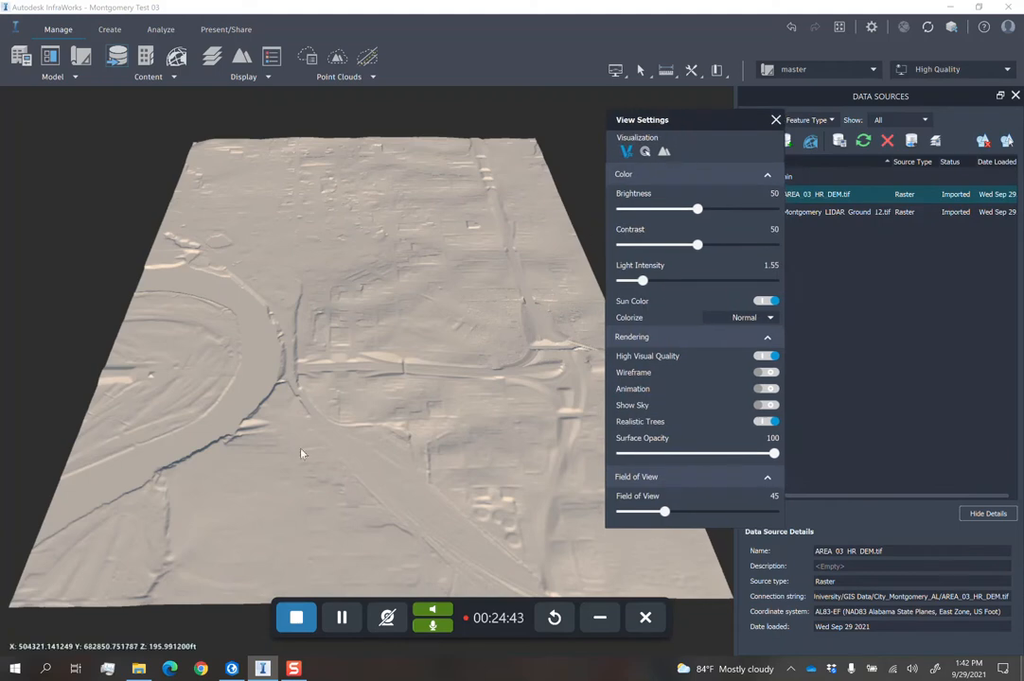
# Switch to ArcGIS Pro, hide the AREA_03_HR_DEM.tif layer and show AREA_03_AERIAL.tif.
pyautogui.click(232, 670)
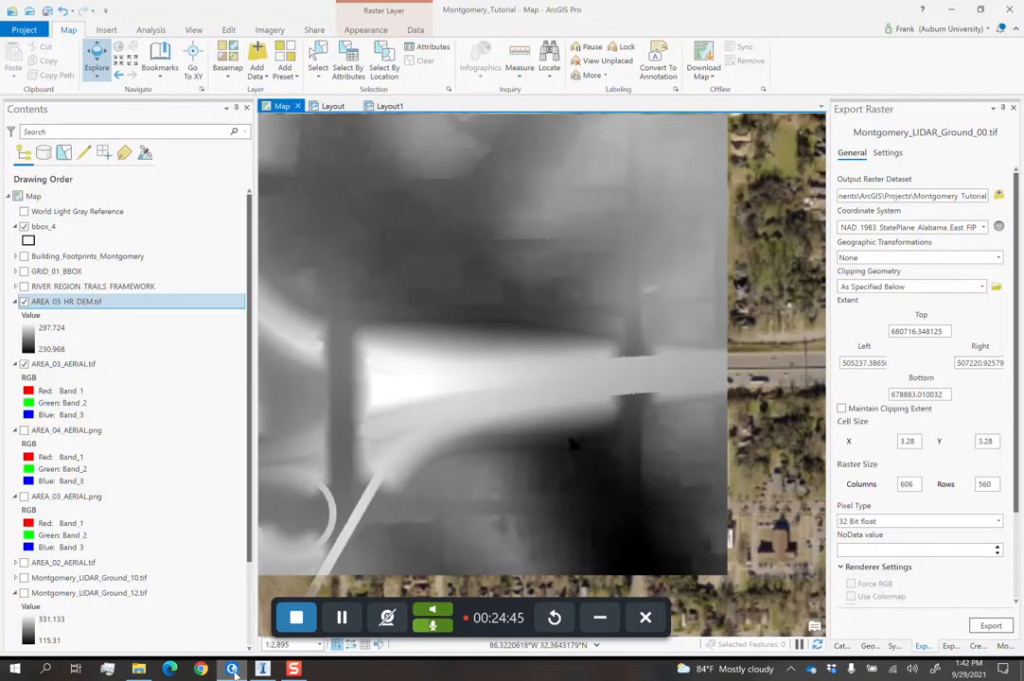
pyautogui.click(24, 301)
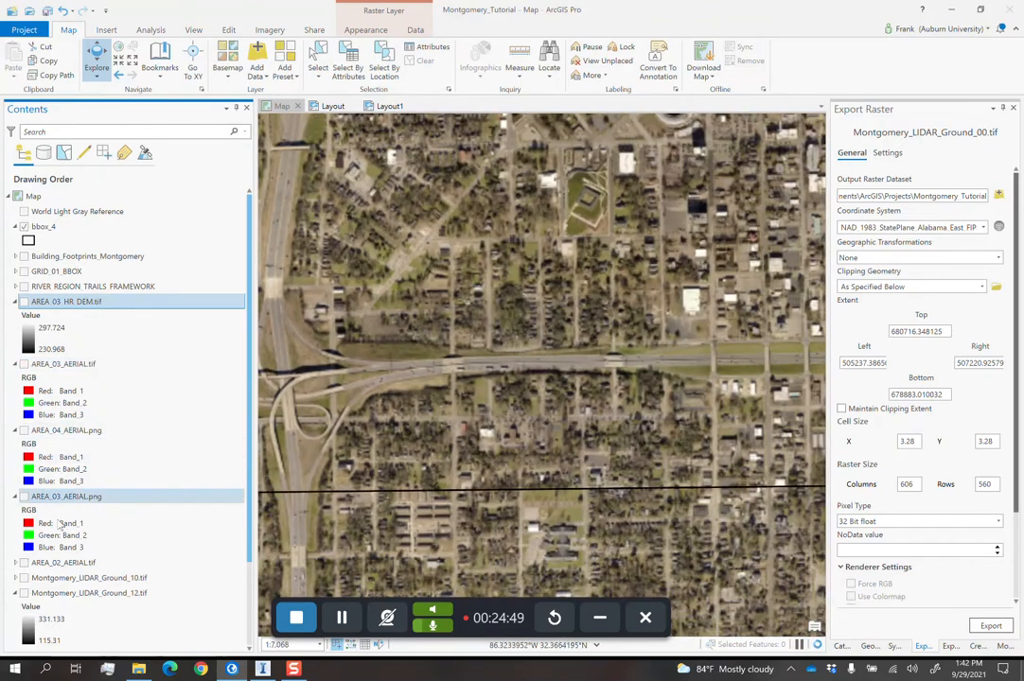
pyautogui.click(24, 364)
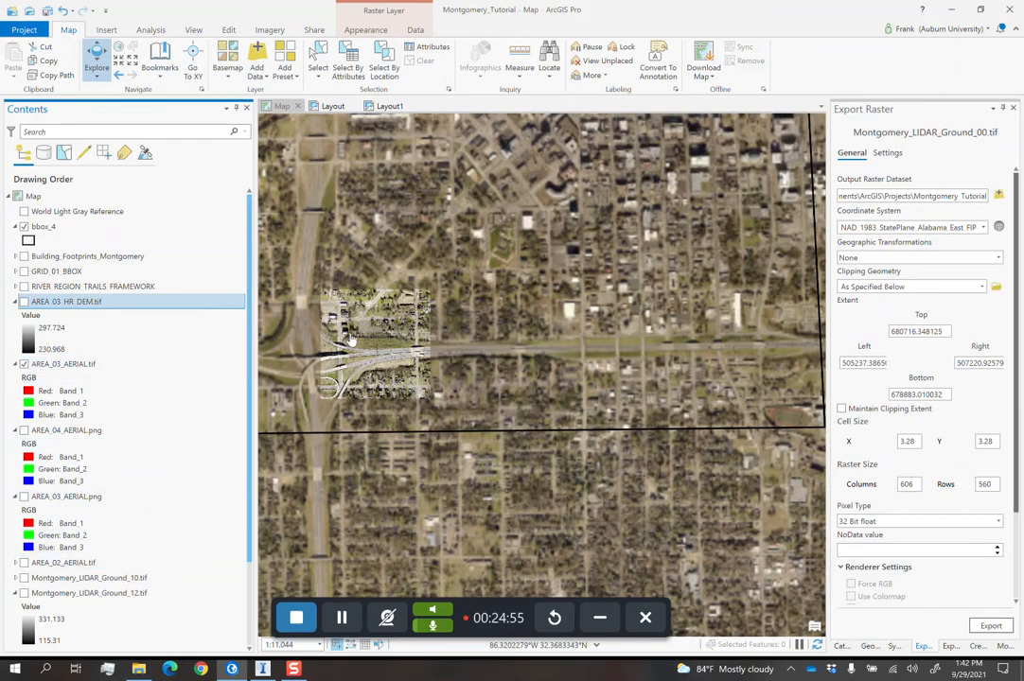
# Show AREA_02_AERIAL.tif, hide AREA_03_AERIAL.tif, and compare the aerial coverage with the bbox_4 boundary.
pyautogui.click(24, 563)
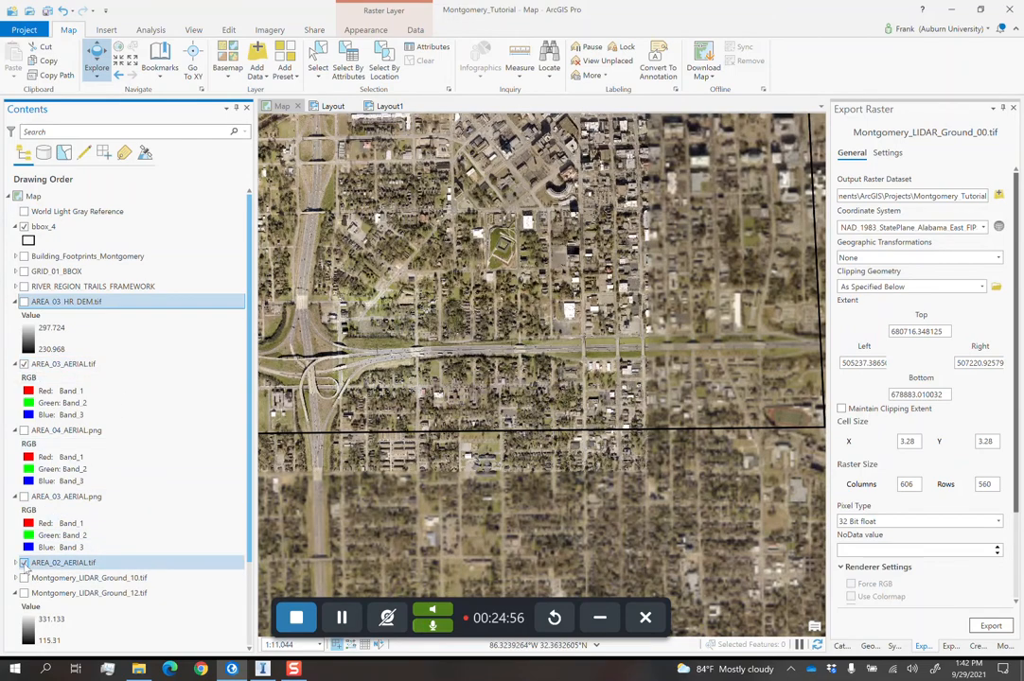
pyautogui.moveTo(674, 310); pyautogui.dragTo(726, 375)
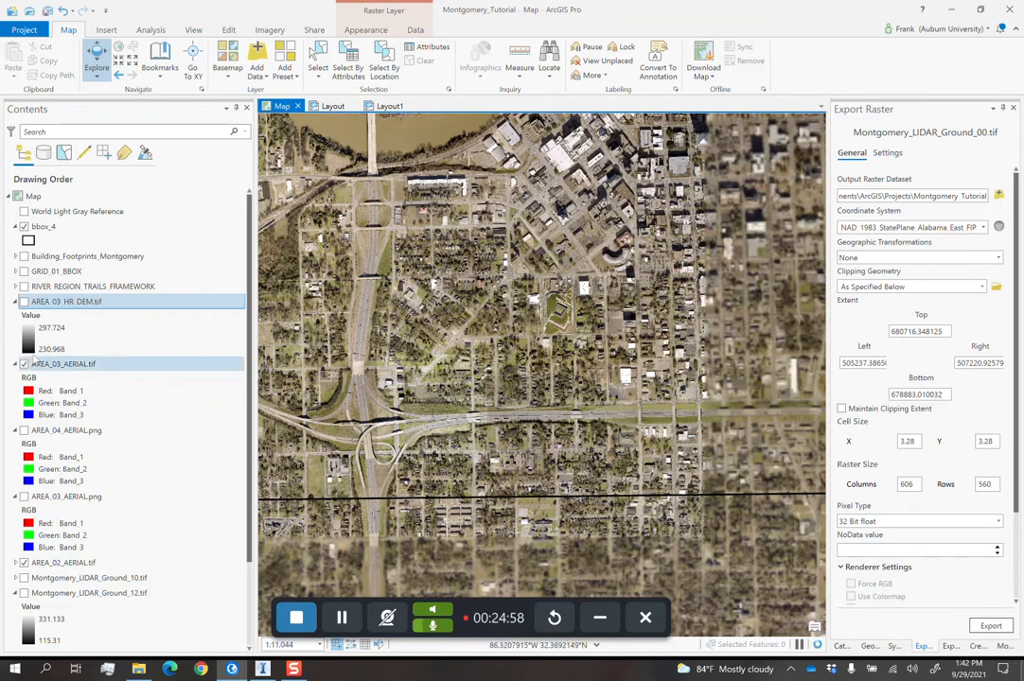
pyautogui.click(25, 364)
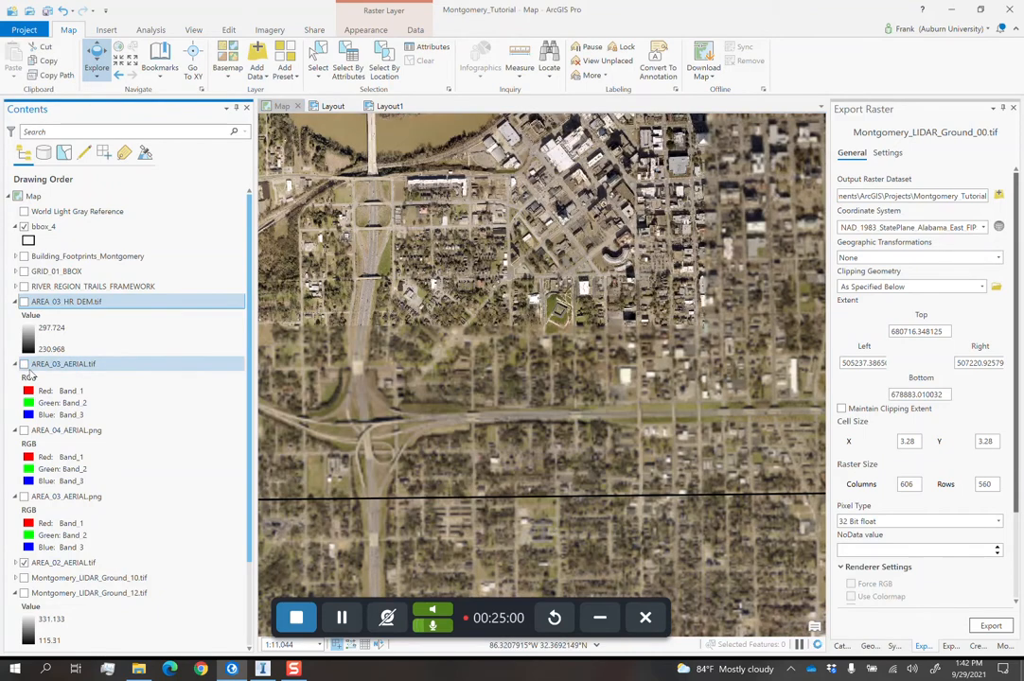
pyautogui.scroll(-2, 404, 318)
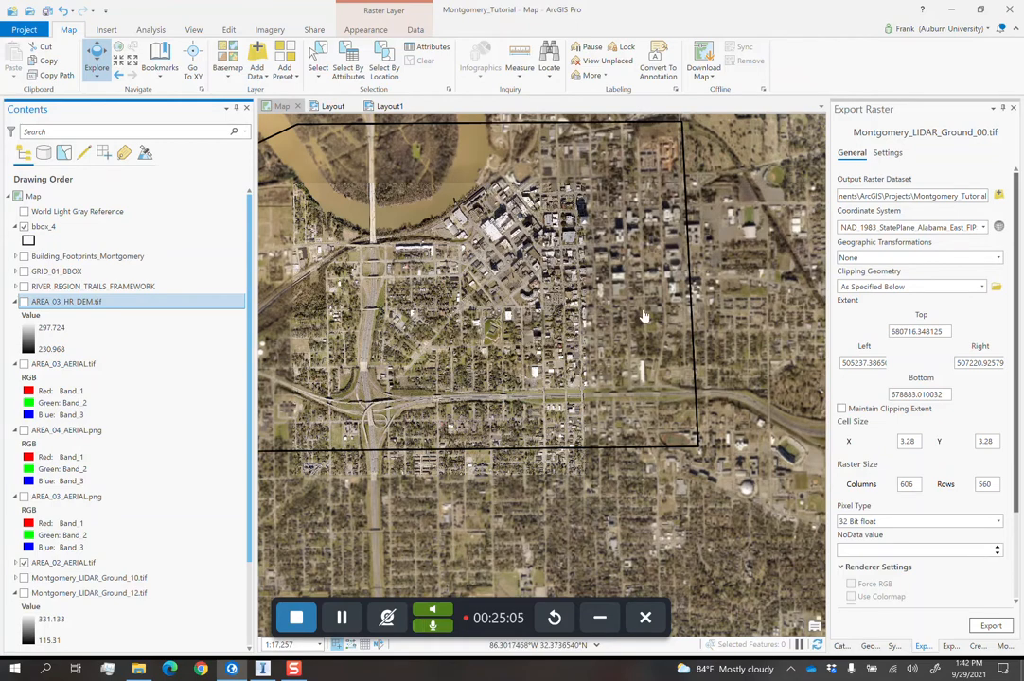
pyautogui.moveTo(366, 121); pyautogui.dragTo(425, 175)
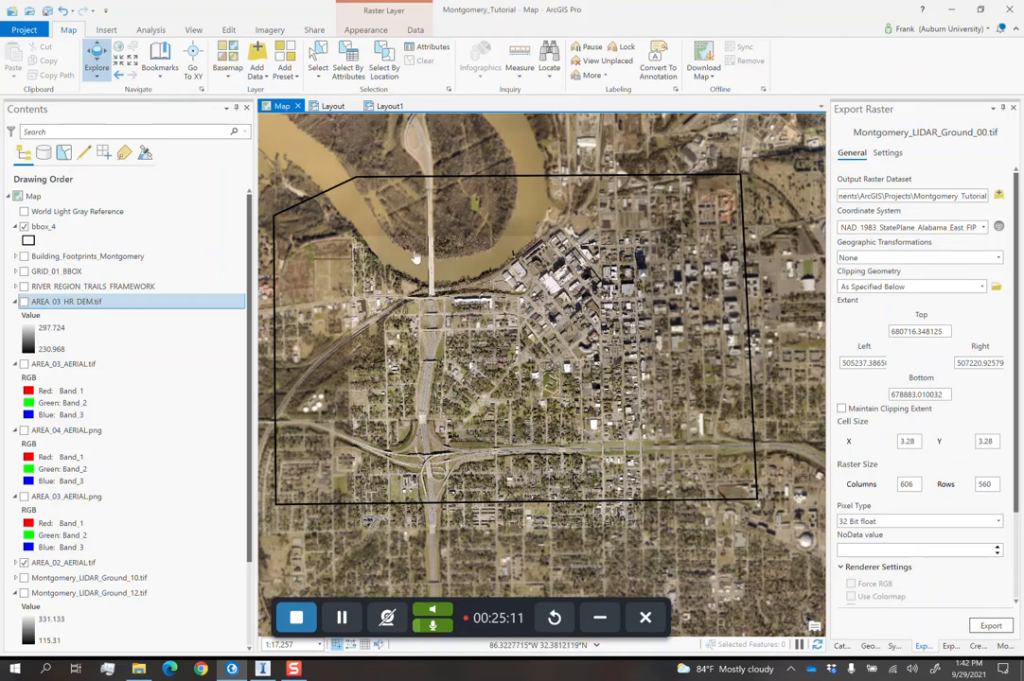
# Return to InfraWorks and connect a Bing Maps data source named imagery at tile level 17, ground resolution 1.1943 m/pxl.
pyautogui.click(961, 6)
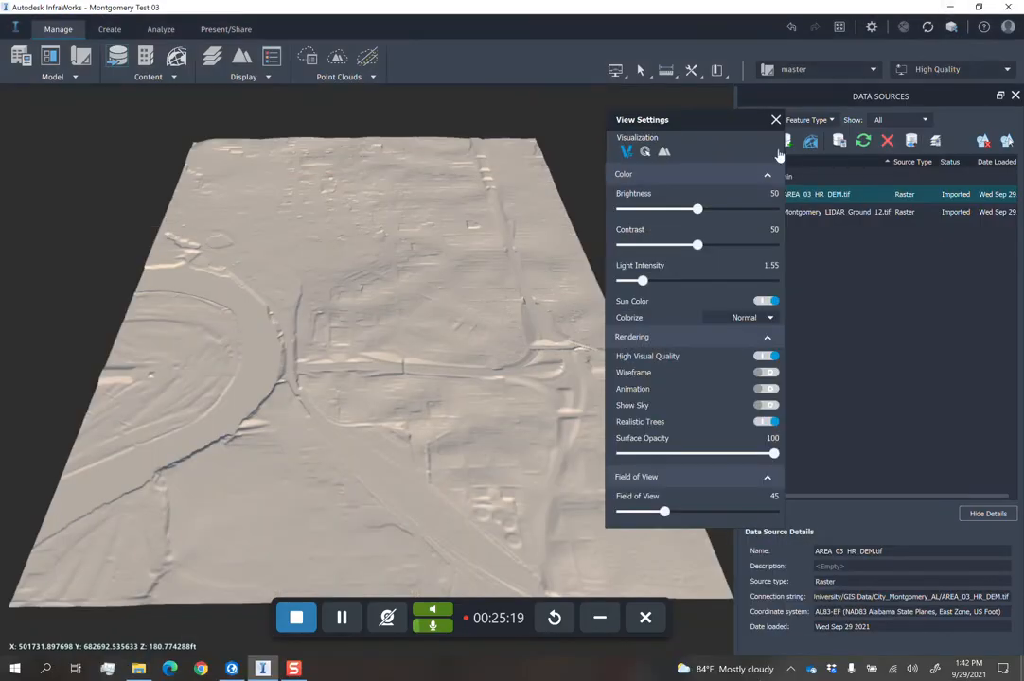
pyautogui.moveTo(711, 110); pyautogui.dragTo(928, 323)
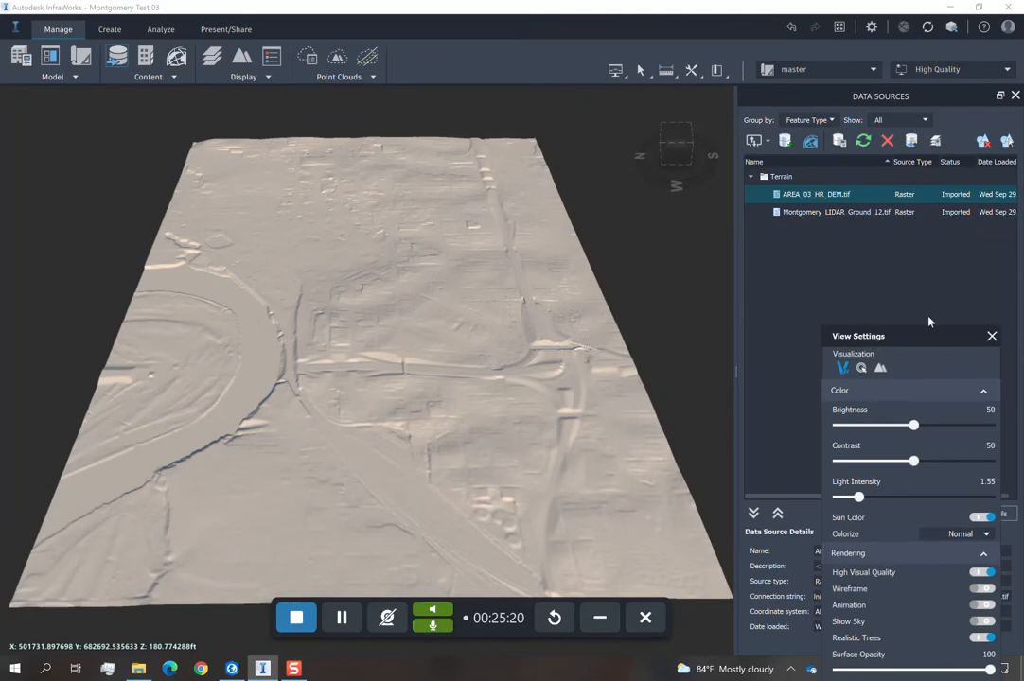
pyautogui.click(786, 143)
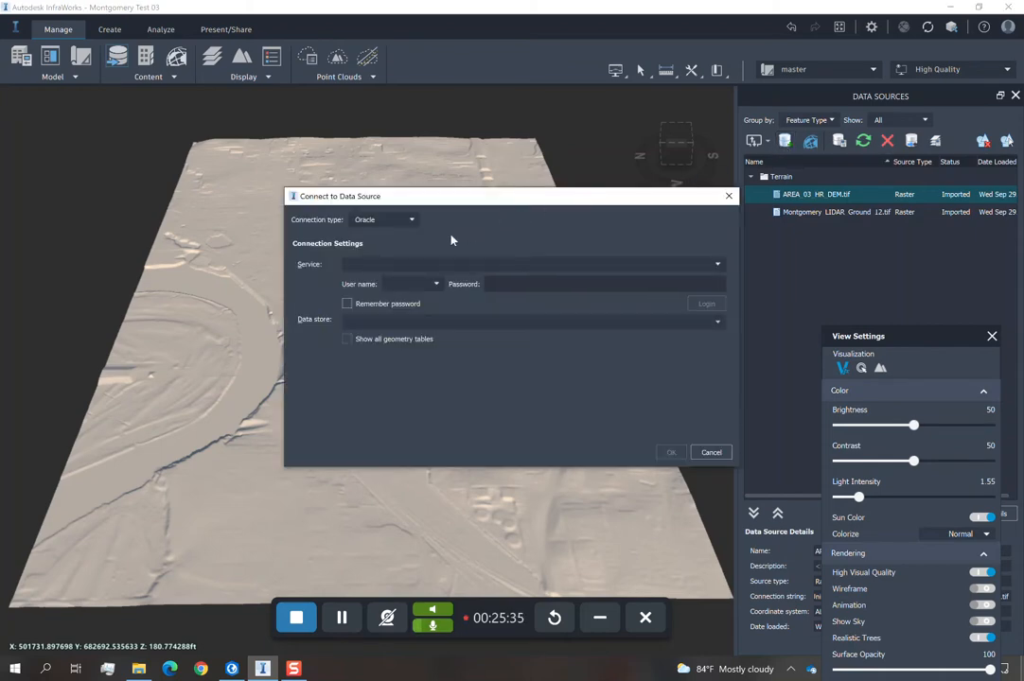
pyautogui.click(401, 224)
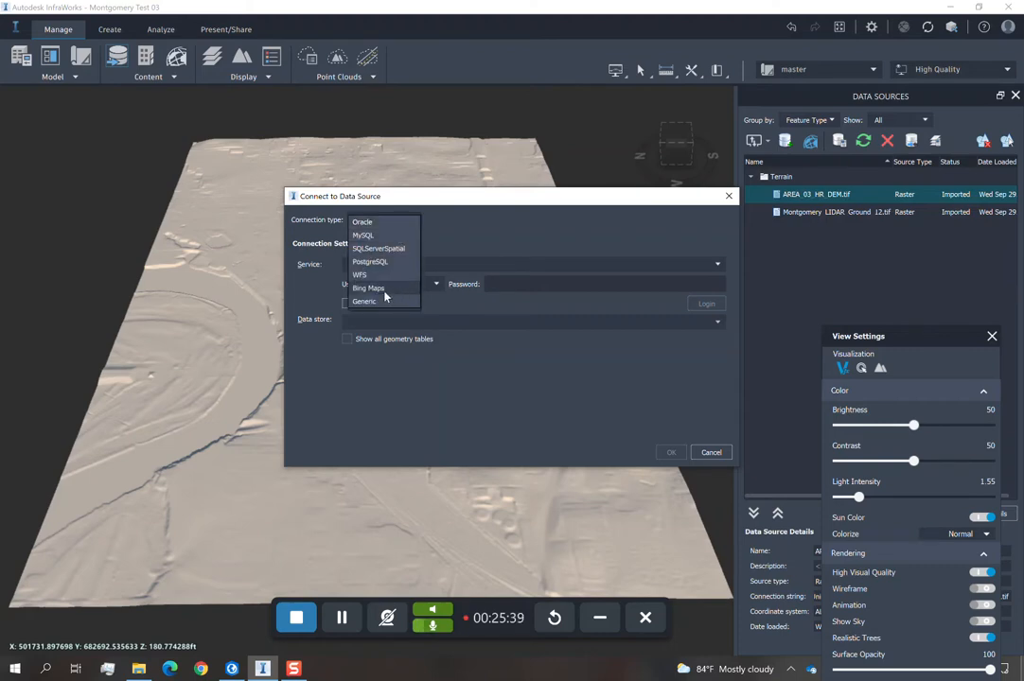
pyautogui.click(371, 289)
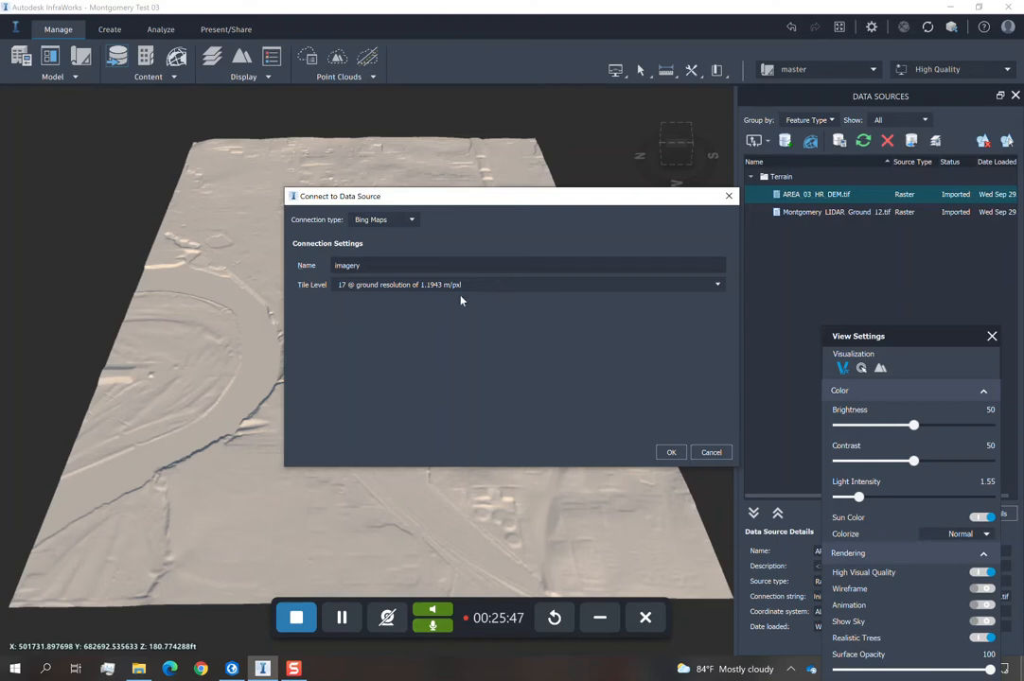
pyautogui.click(714, 286)
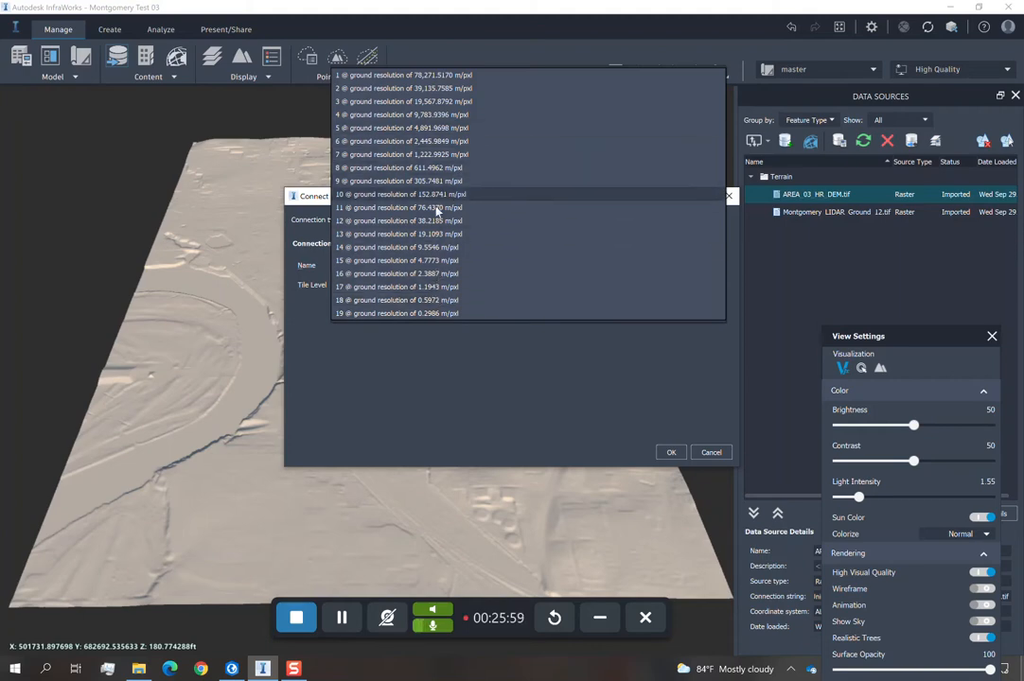
pyautogui.click(485, 375)
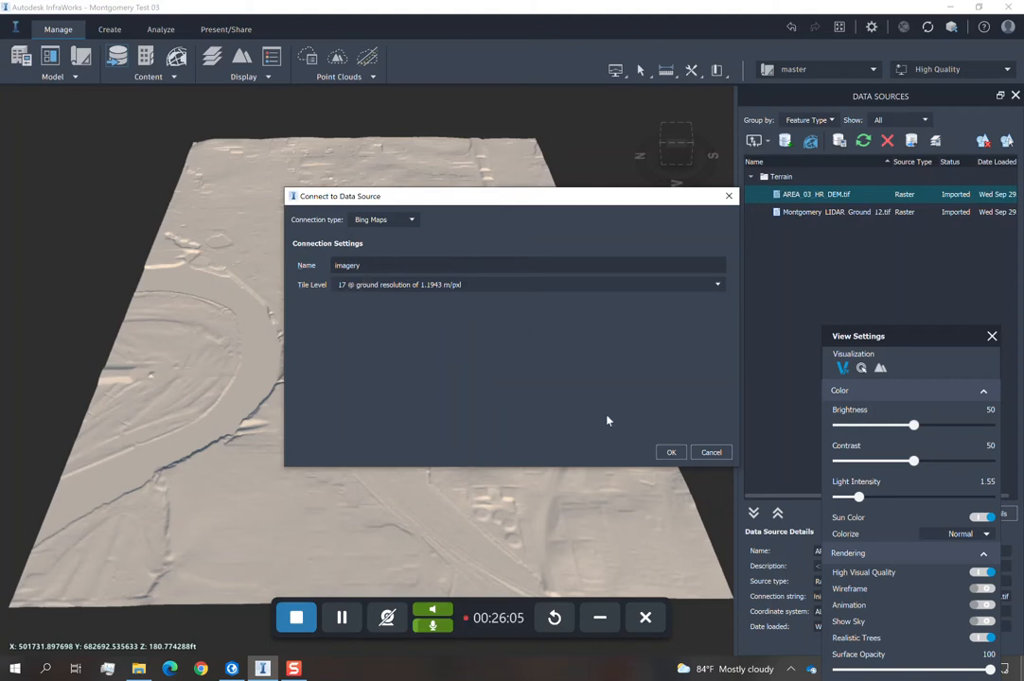
pyautogui.click(669, 454)
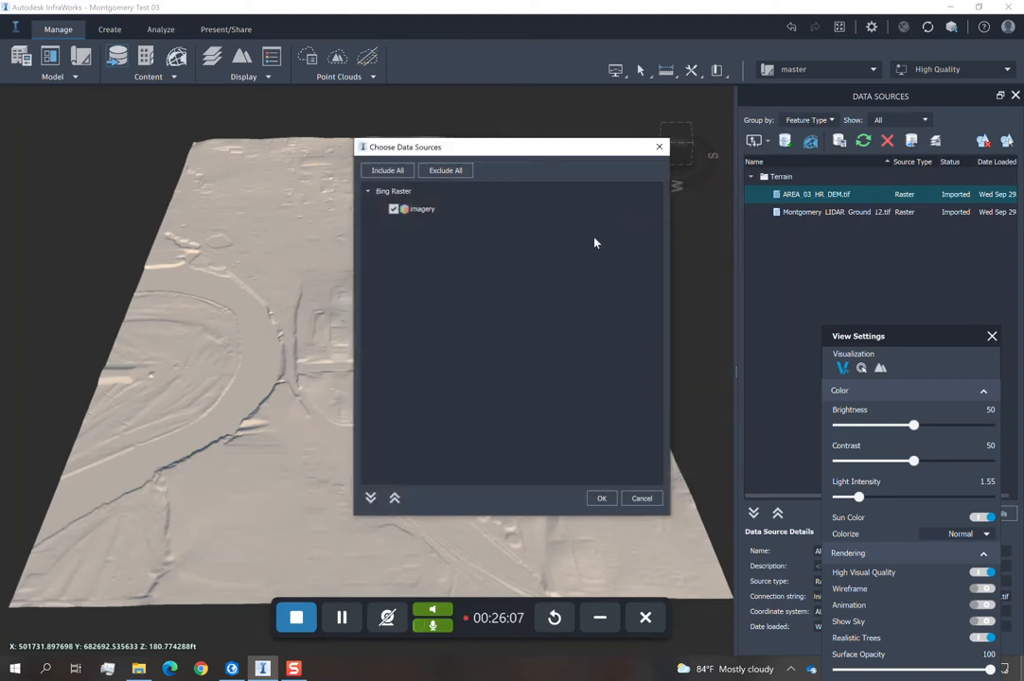
# Include the Bing raster imagery source and import it into the model as ground imagery.
pyautogui.click(602, 498)
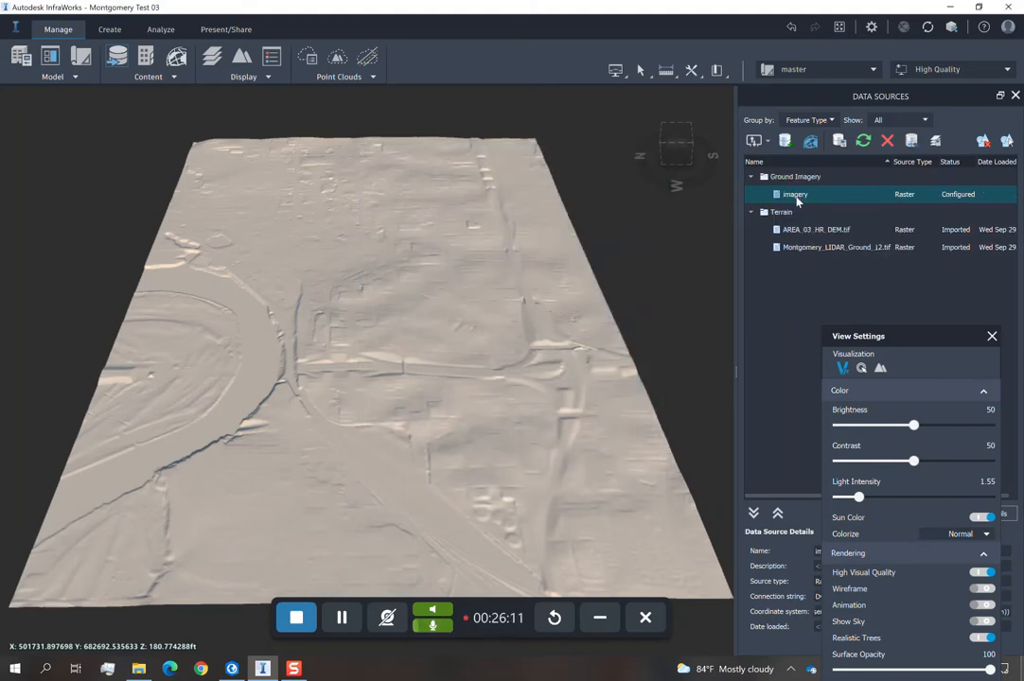
pyautogui.rightClick(796, 200)
pyautogui.click(757, 217)
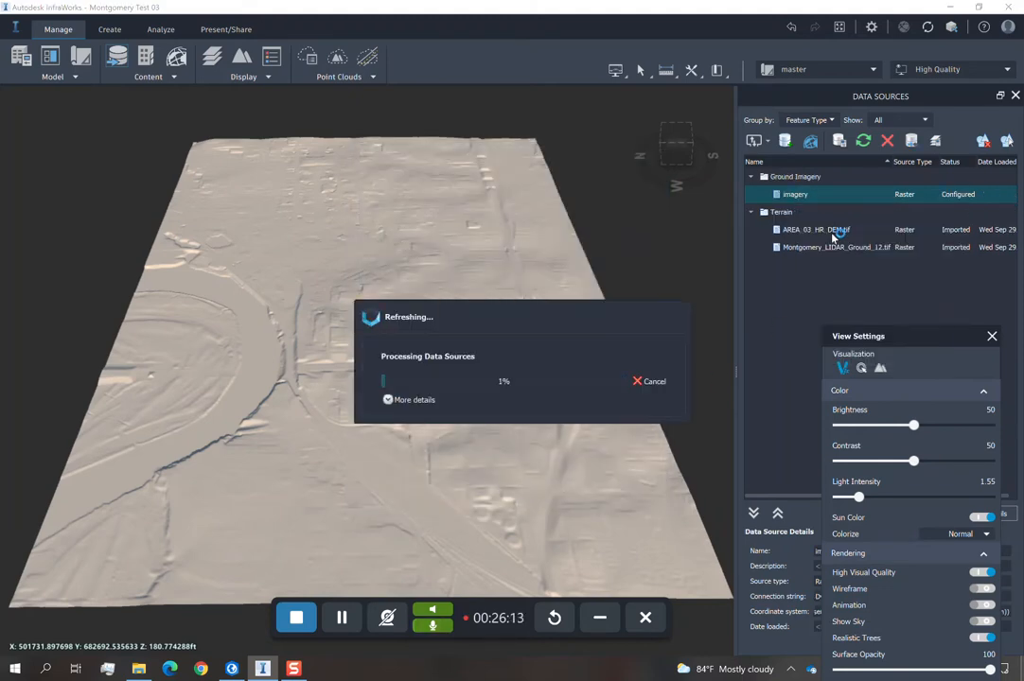
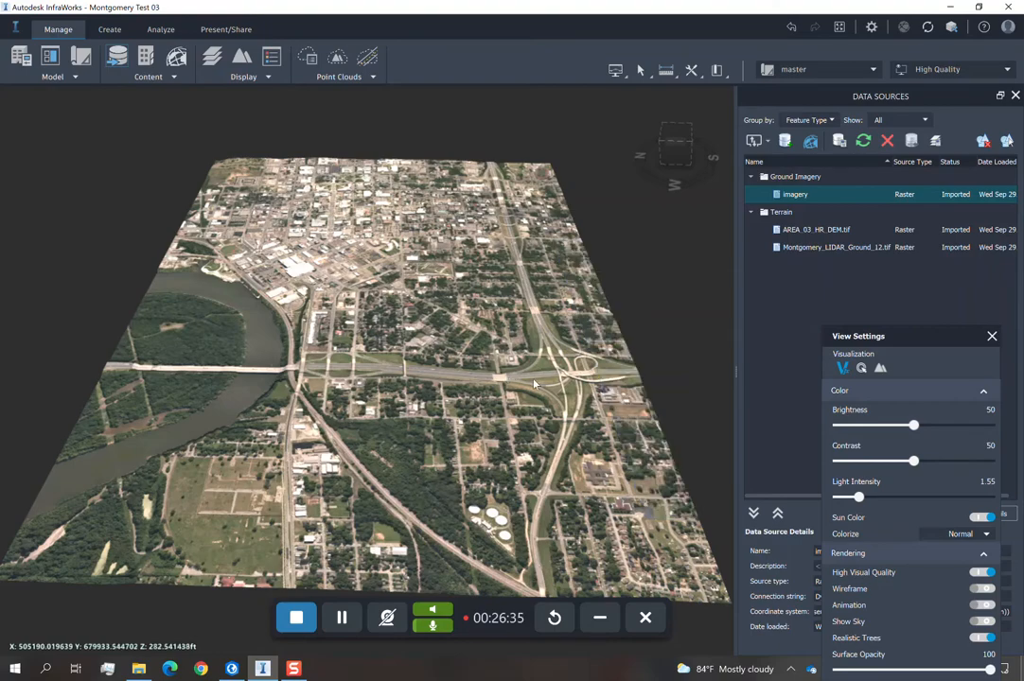
# Examine the Bing imagery draped over the terrain at the highway interchange, up close and from farther away.
pyautogui.moveTo(445, 365); pyautogui.dragTo(294, 517)
pyautogui.scroll(10, 294, 518)
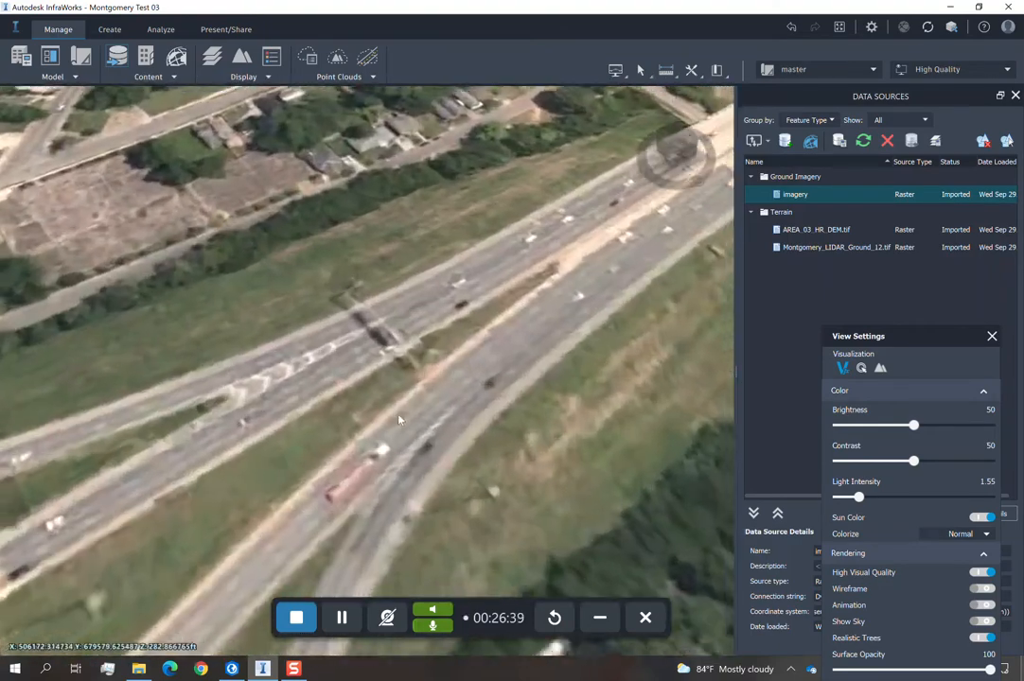
pyautogui.moveTo(398, 419); pyautogui.dragTo(431, 404)
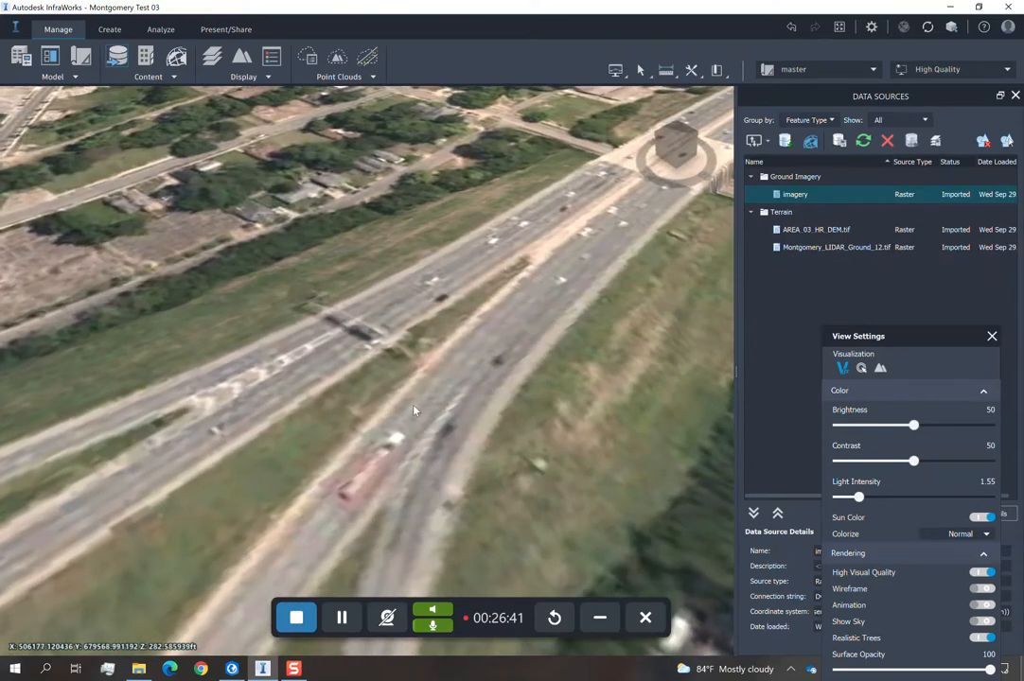
pyautogui.scroll(-8, 420, 403)
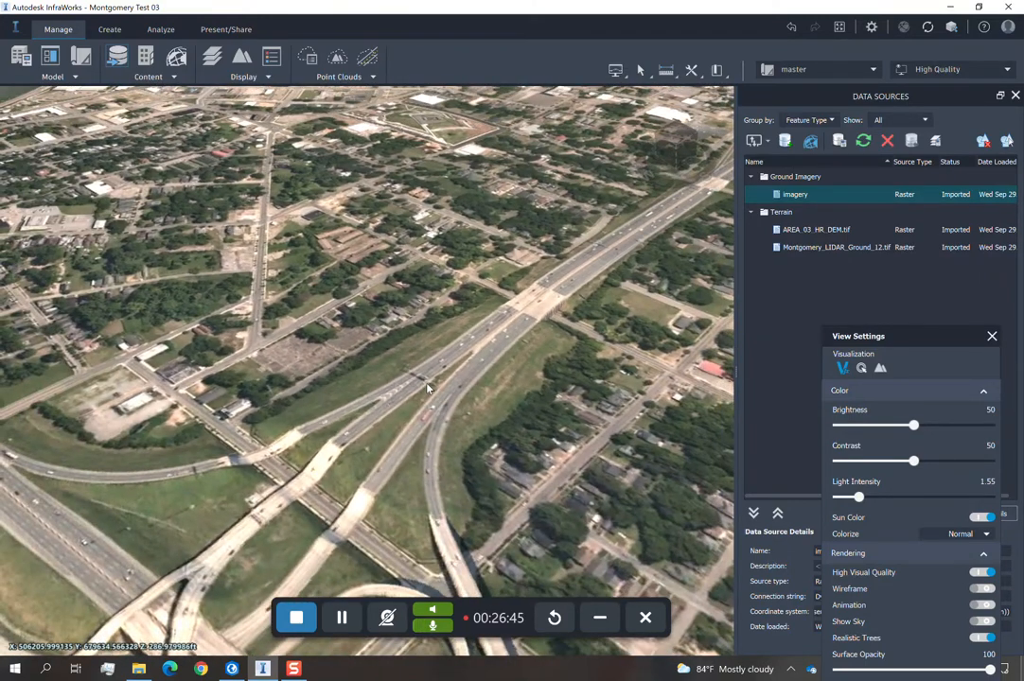
# Start connecting a raster file as a new data source for the model.
pyautogui.scroll(-6, 426, 388)
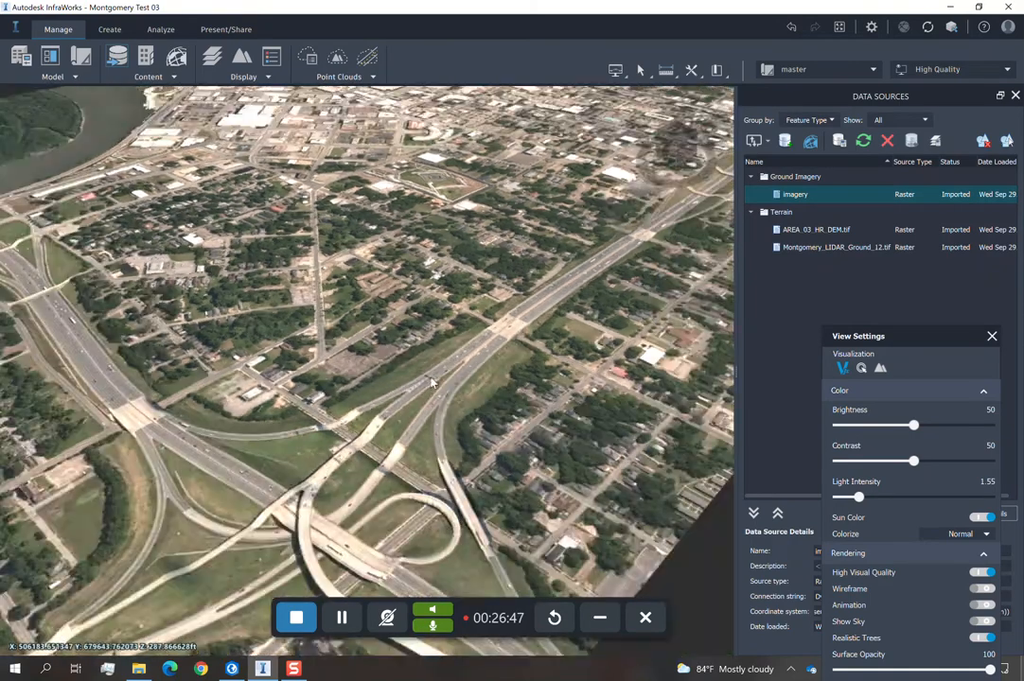
pyautogui.scroll(6, 365, 330)
pyautogui.moveTo(390, 443); pyautogui.dragTo(390, 472)
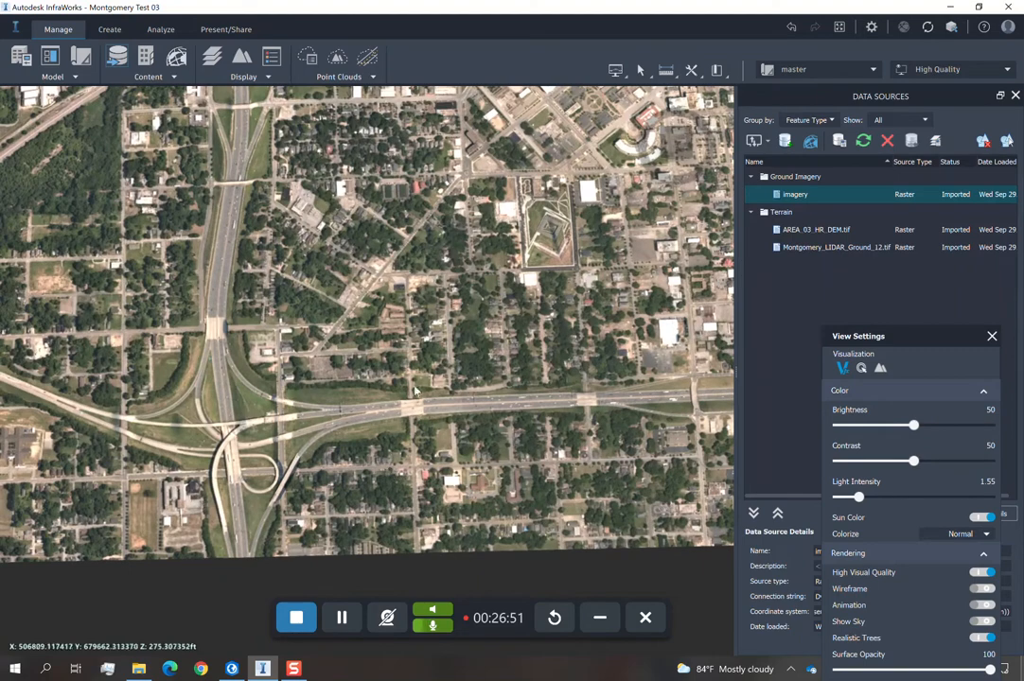
pyautogui.click(772, 143)
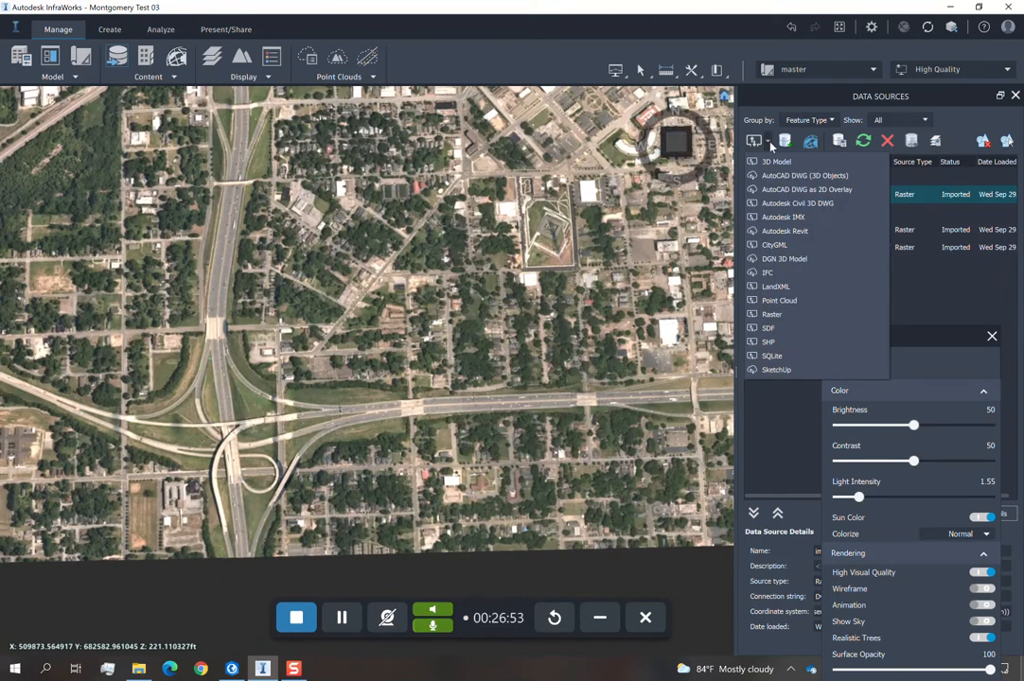
pyautogui.click(780, 316)
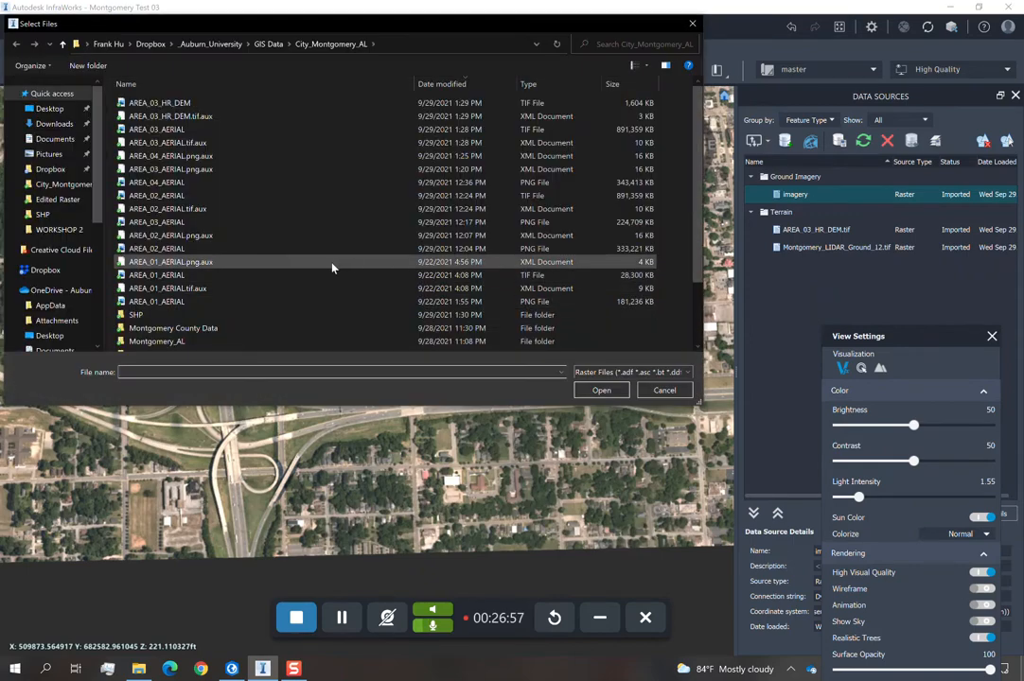
# Switch to ArcGIS Pro, hide the Montgomery_Imagery 2018 layer, and check the coverage of AREA_02_AERIAL.tif against the bbox_4 boundary.
pyautogui.click(232, 669)
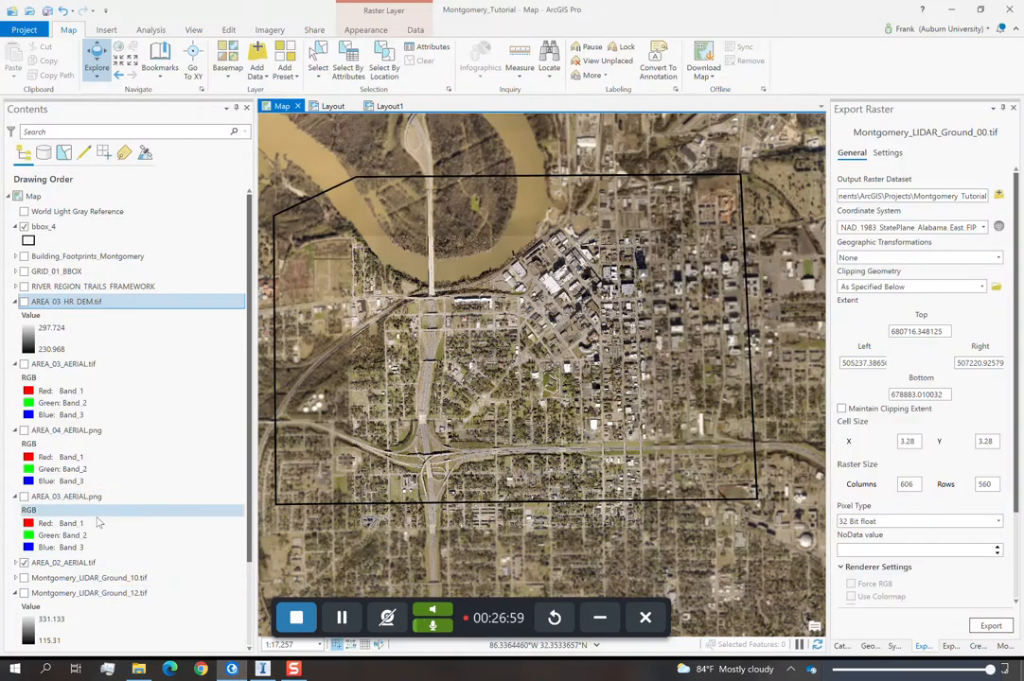
pyautogui.click(59, 564)
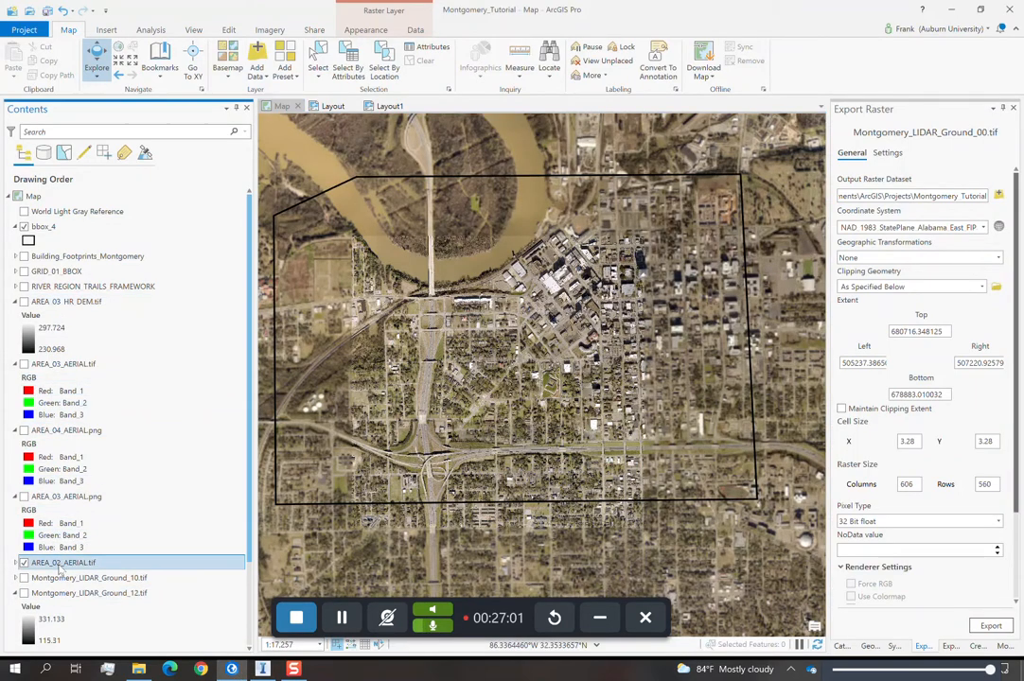
pyautogui.scroll(-3, 26, 580)
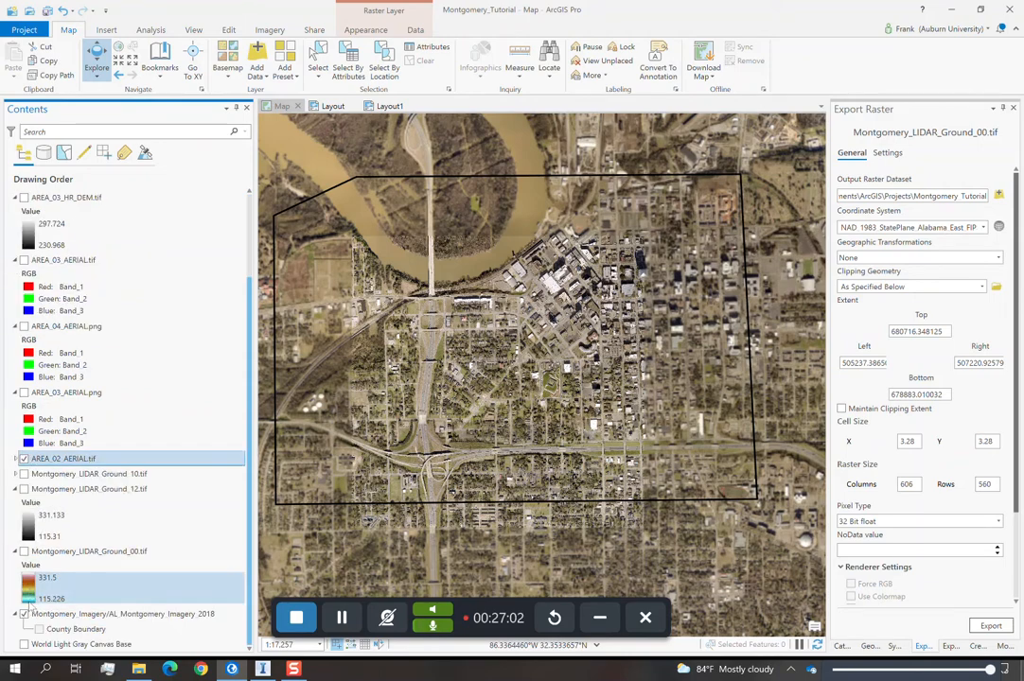
pyautogui.click(24, 614)
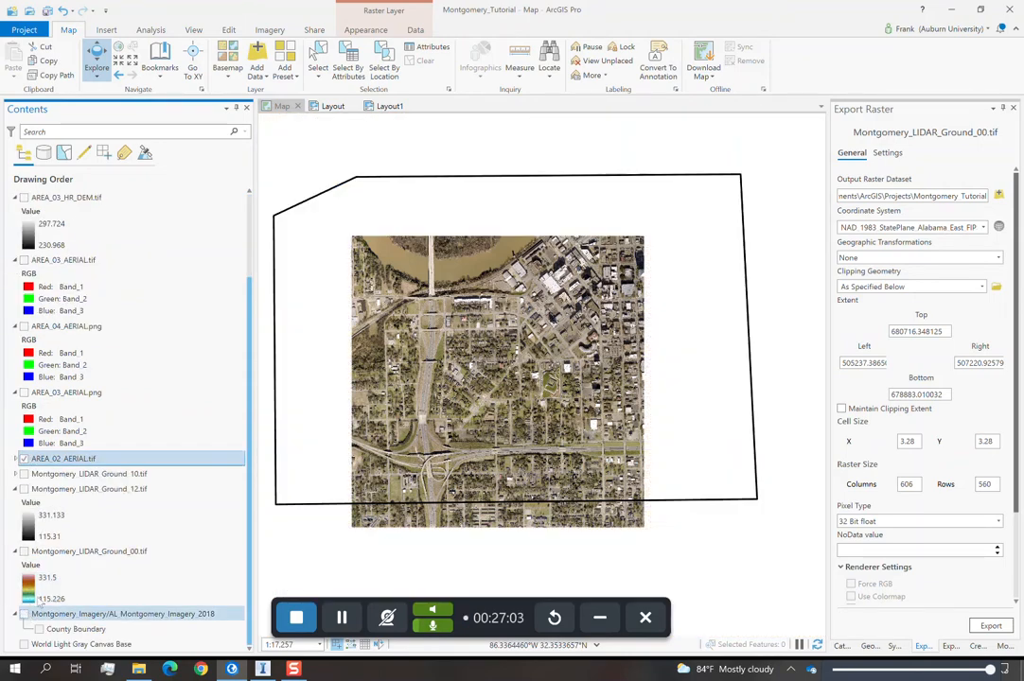
pyautogui.click(23, 459)
pyautogui.click(23, 459)
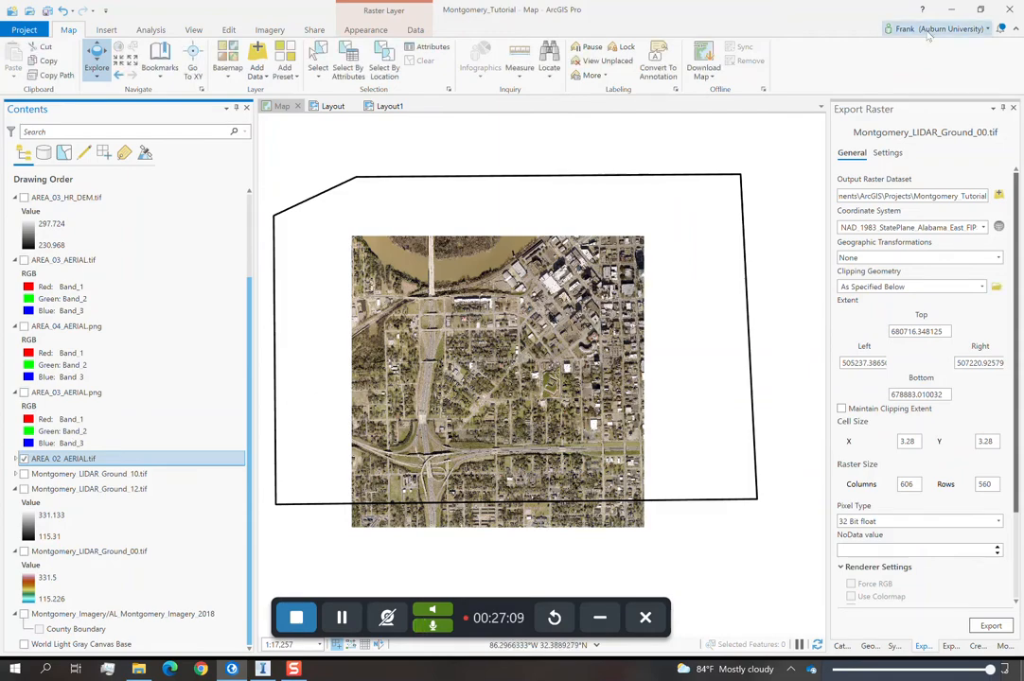
# Return to InfraWorks, connect the AREA_02_AERIAL TIF file as a raster source, and import it into the model as ground imagery.
pyautogui.click(952, 10)
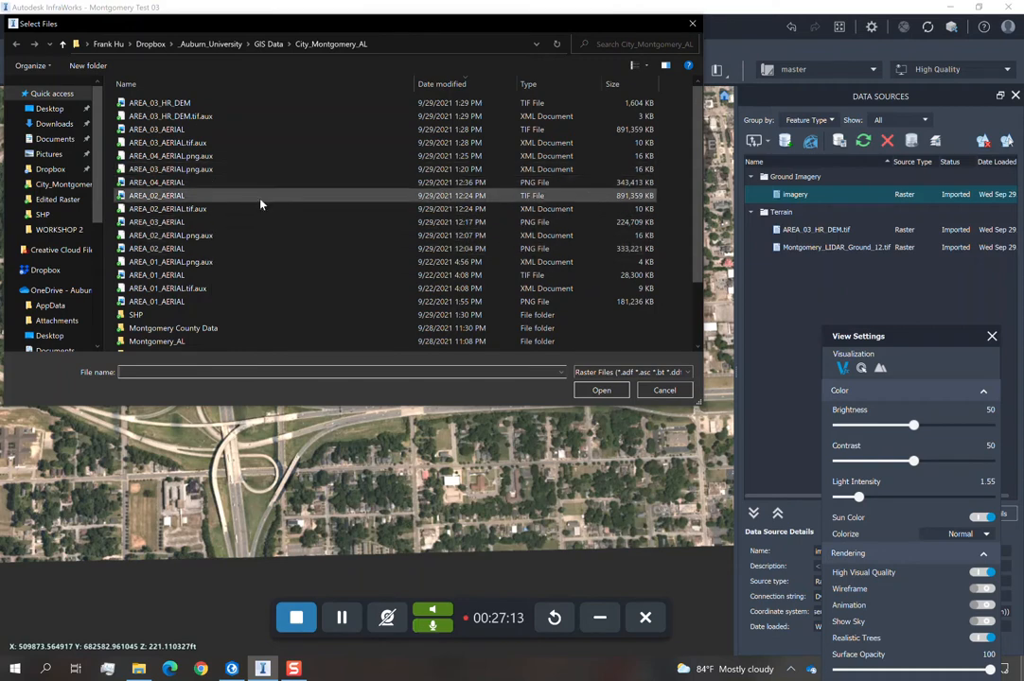
pyautogui.click(197, 199)
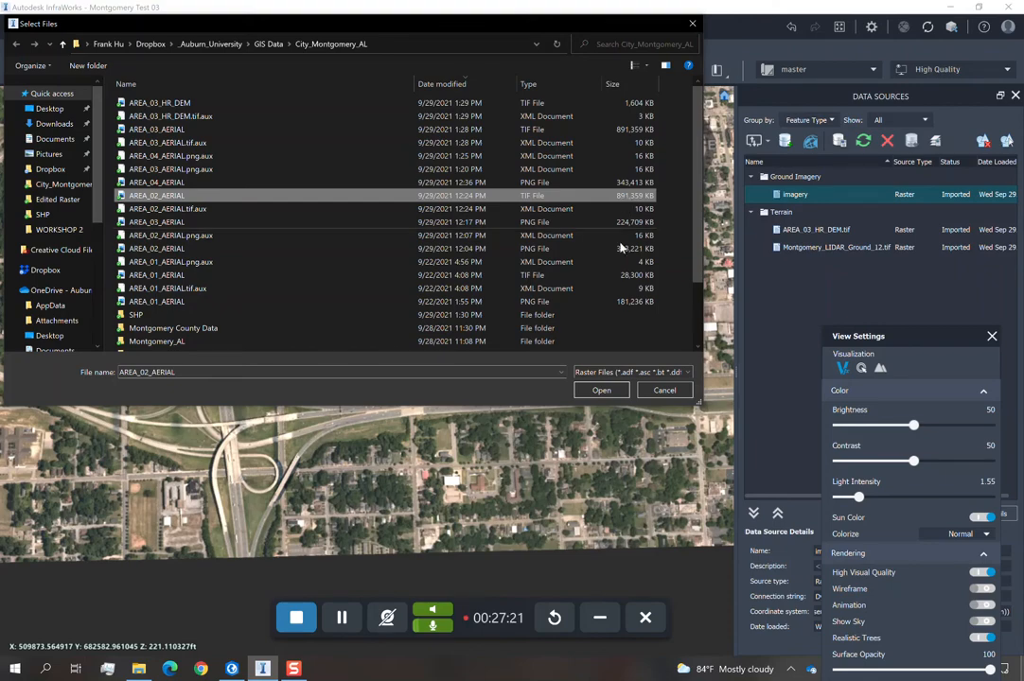
pyautogui.click(600, 391)
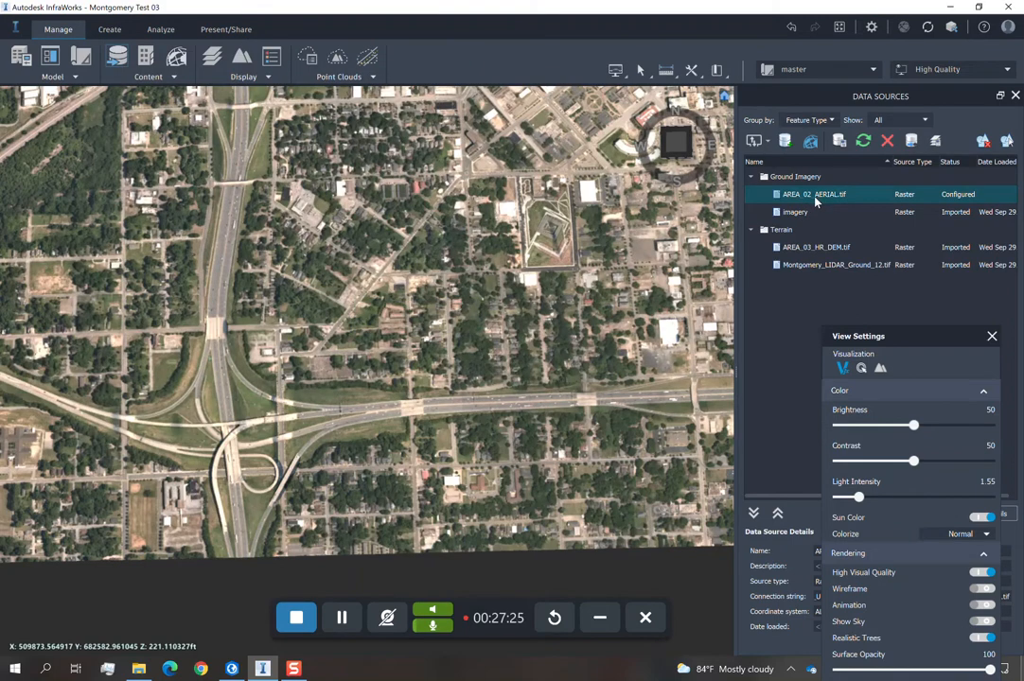
pyautogui.doubleClick(814, 194)
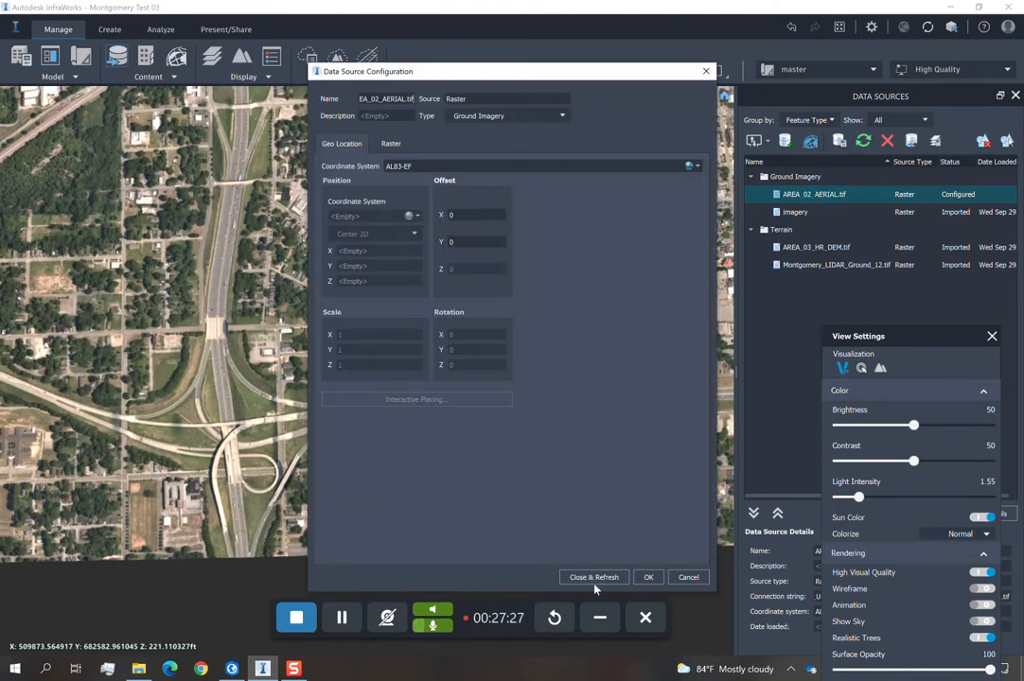
pyautogui.click(594, 577)
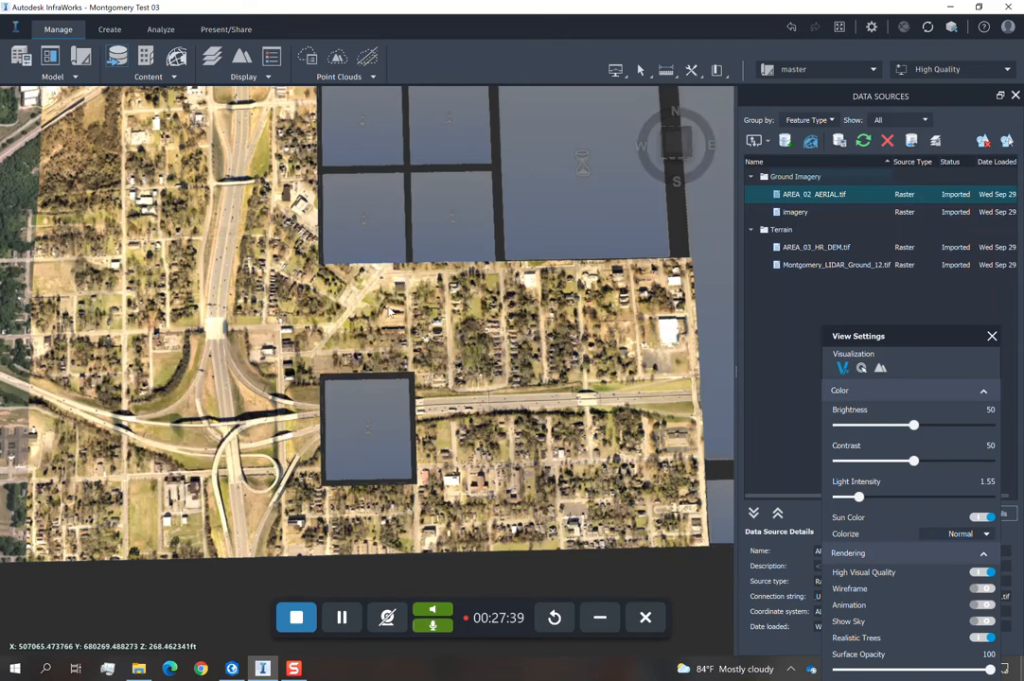
# Examine the AREA_02_AERIAL imagery draped over the terrain and its edge against the surrounding Bing imagery.
pyautogui.scroll(-3, 438, 412)
pyautogui.moveTo(438, 411); pyautogui.dragTo(407, 378)
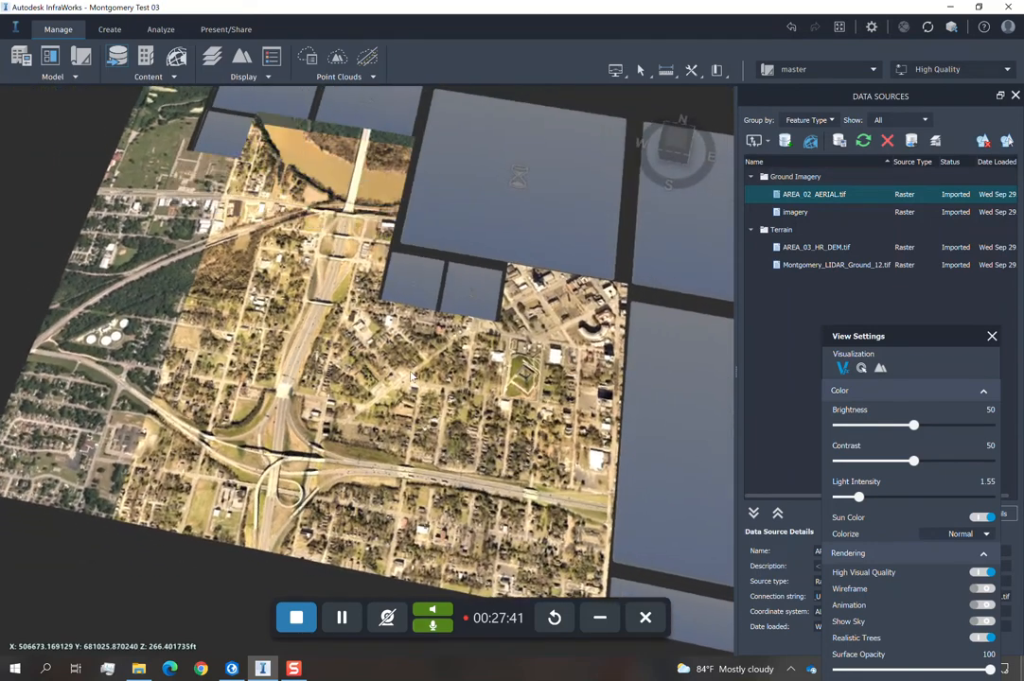
pyautogui.moveTo(498, 381); pyautogui.dragTo(467, 356, button='middle')
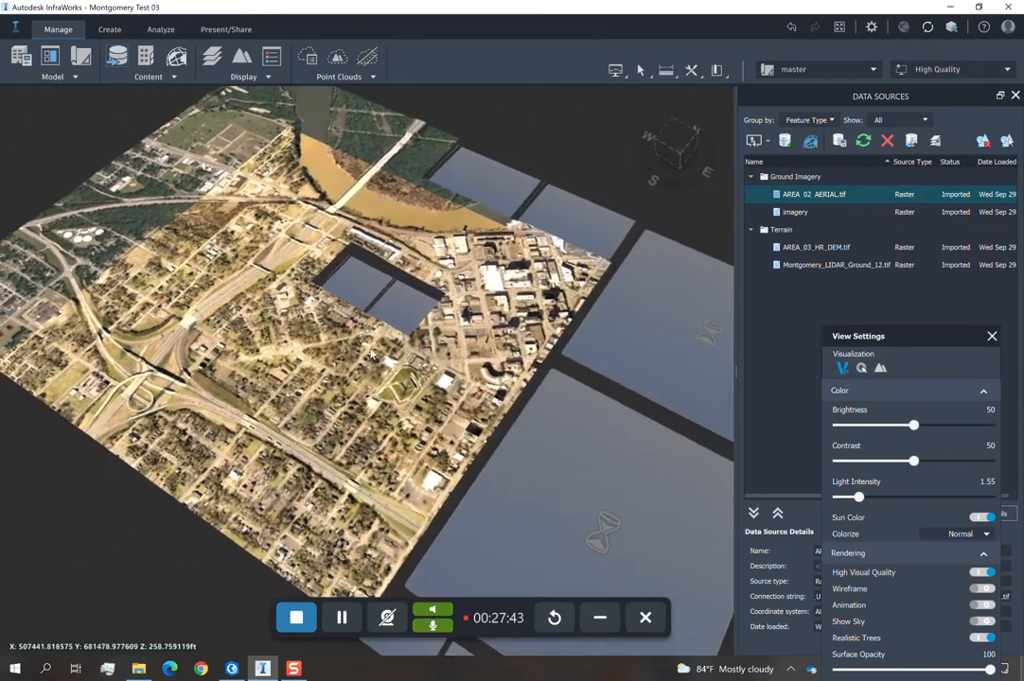
pyautogui.scroll(-2, 466, 355)
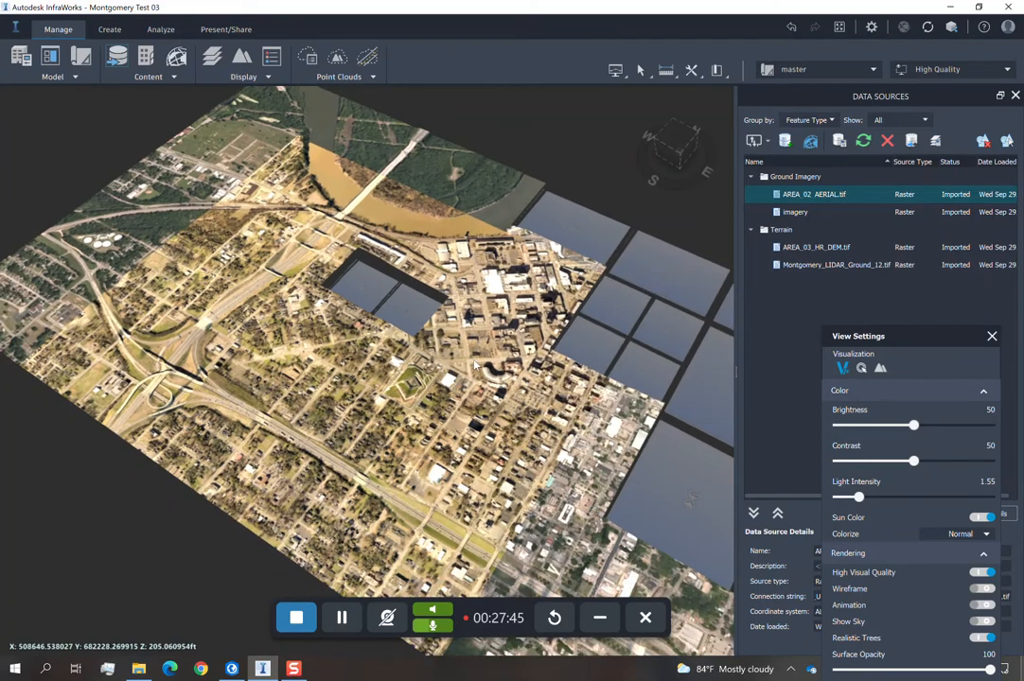
pyautogui.click(987, 518)
pyautogui.click(982, 518)
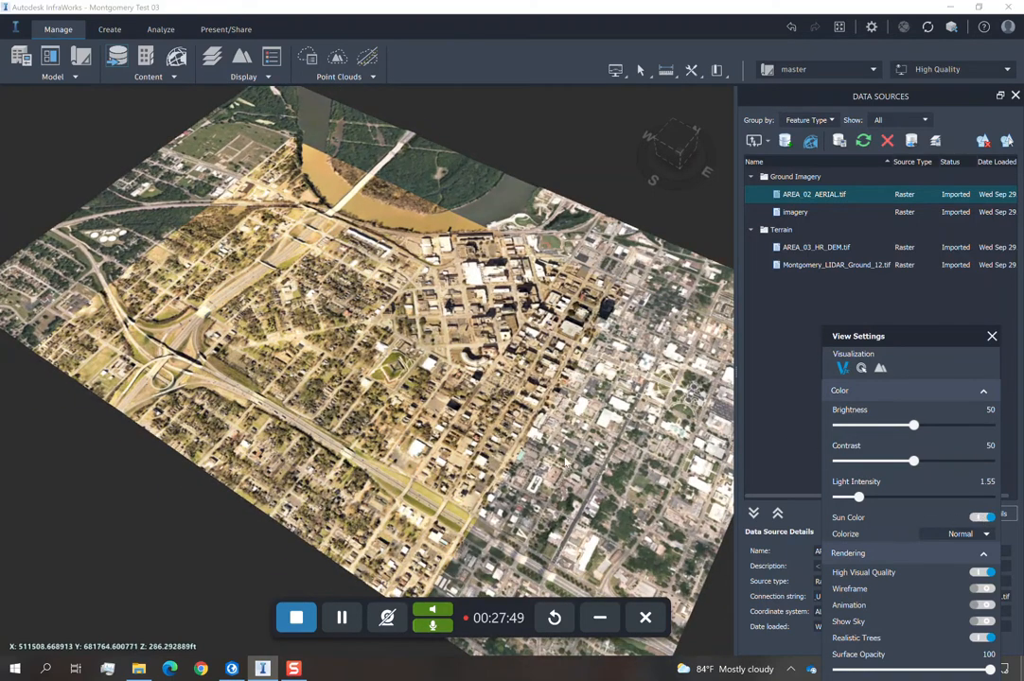
pyautogui.scroll(5, 441, 343)
pyautogui.scroll(5, 441, 342)
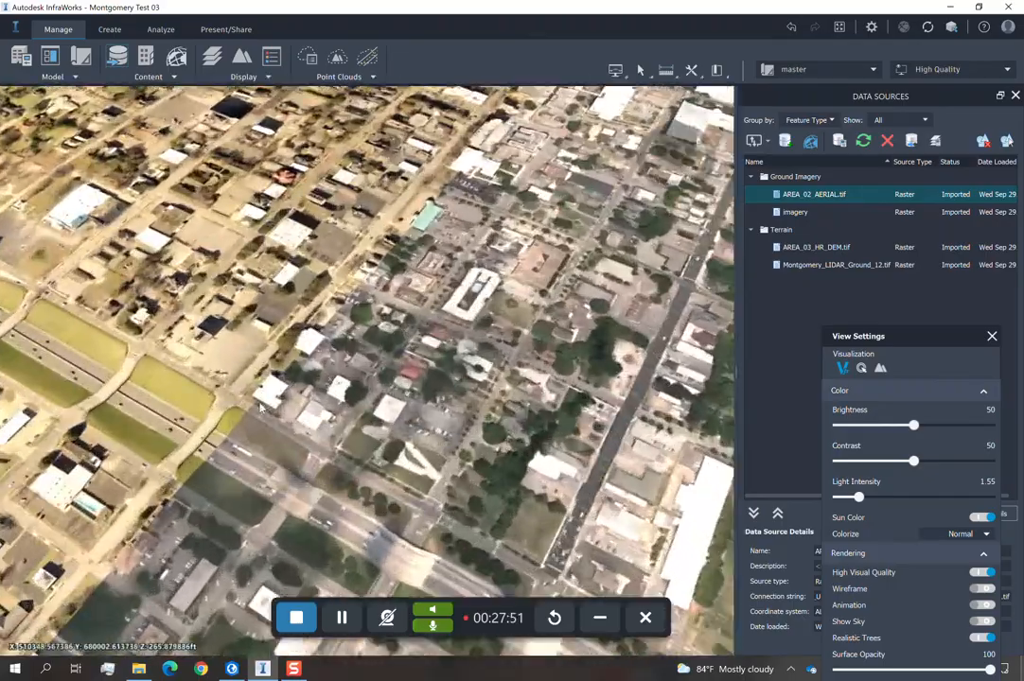
pyautogui.scroll(-6, 452, 447)
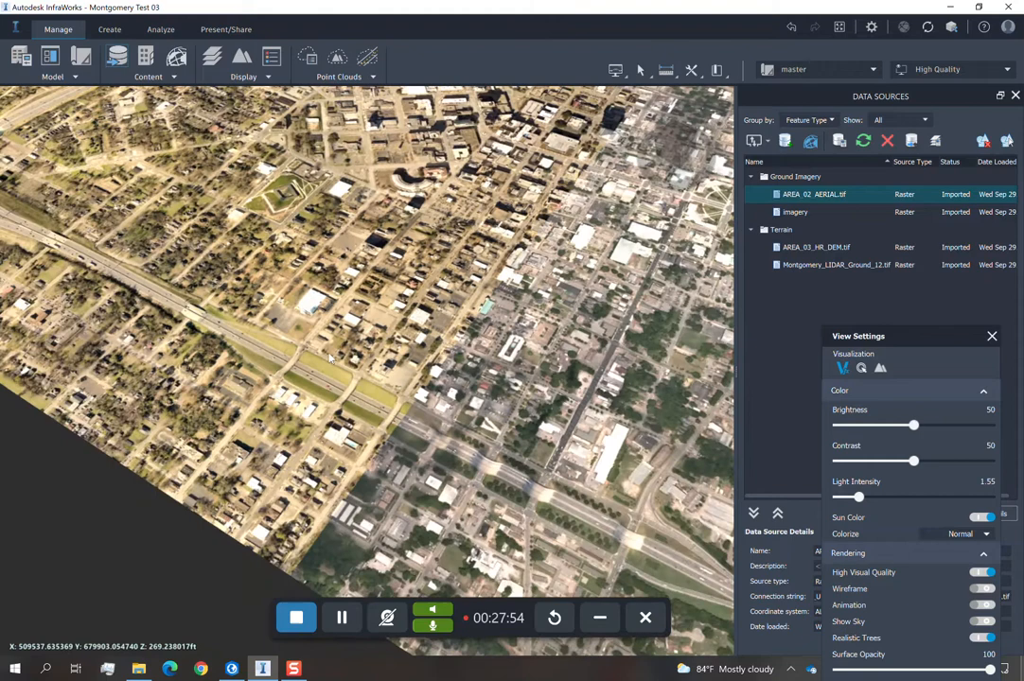
# Set the light intensity of the model view to 1.50.
pyautogui.moveTo(330, 359); pyautogui.dragTo(581, 496, button='middle')
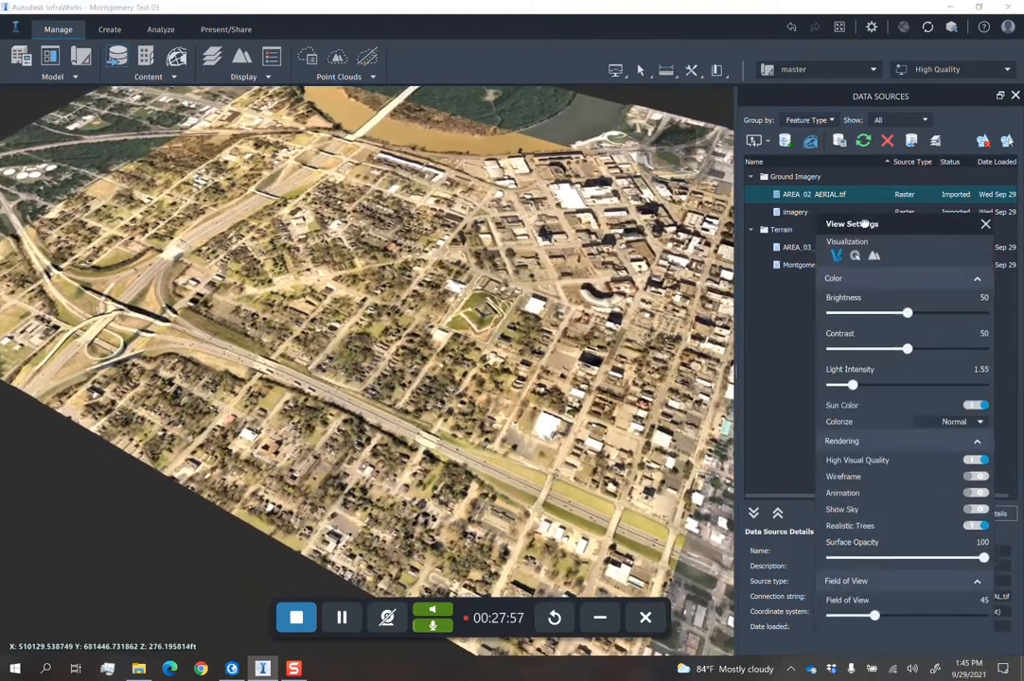
pyautogui.moveTo(624, 376); pyautogui.dragTo(477, 451)
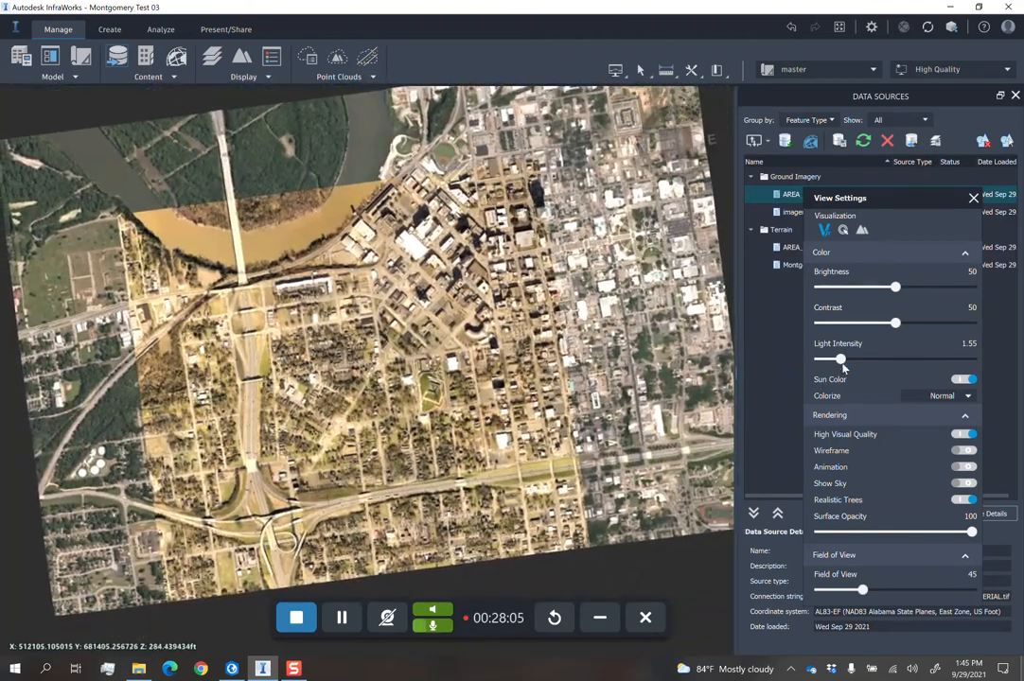
pyautogui.moveTo(840, 364); pyautogui.dragTo(838, 365)
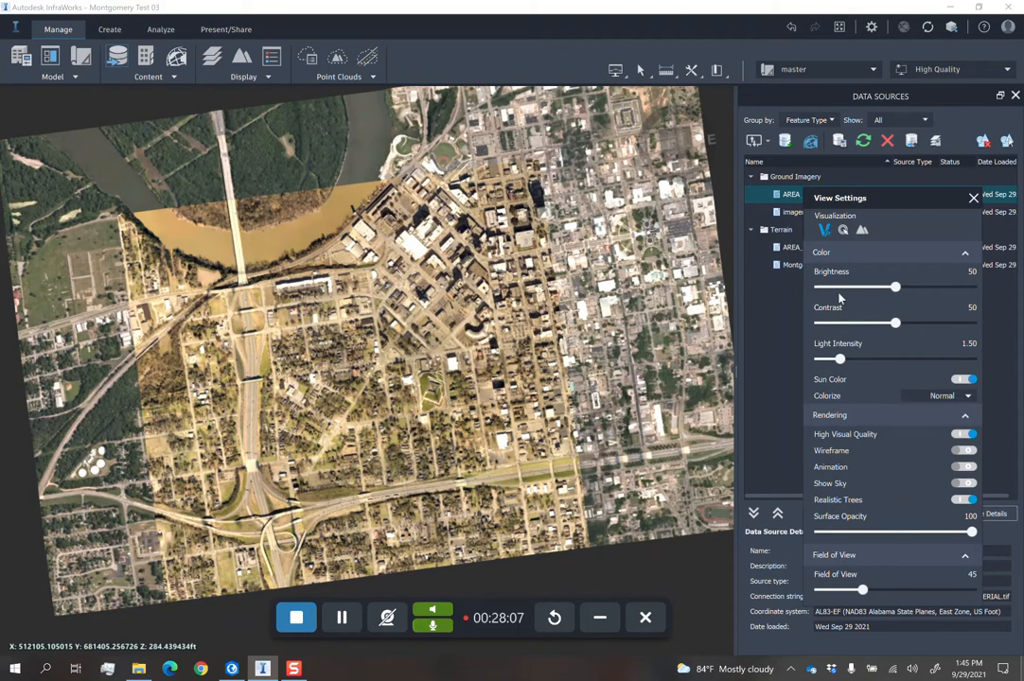
# Inspect the aerial imagery detail on the highway lanes up close, then across the whole interchange.
pyautogui.moveTo(350, 432); pyautogui.dragTo(348, 509)
pyautogui.scroll(10, 348, 509)
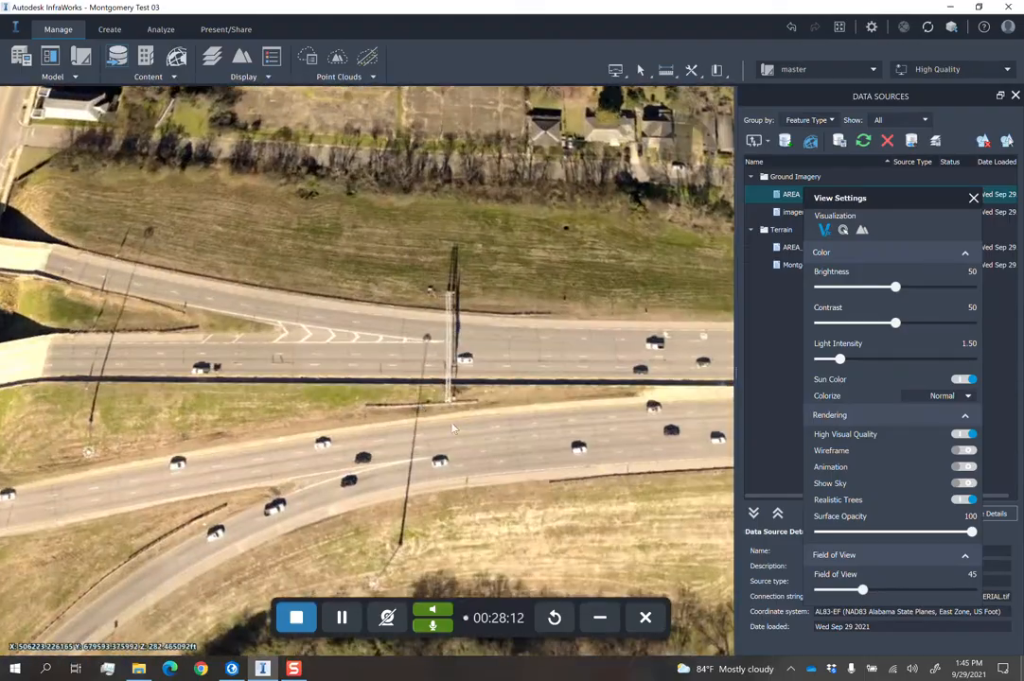
pyautogui.moveTo(700, 407); pyautogui.dragTo(378, 399, button='middle')
pyautogui.scroll(4, 551, 370)
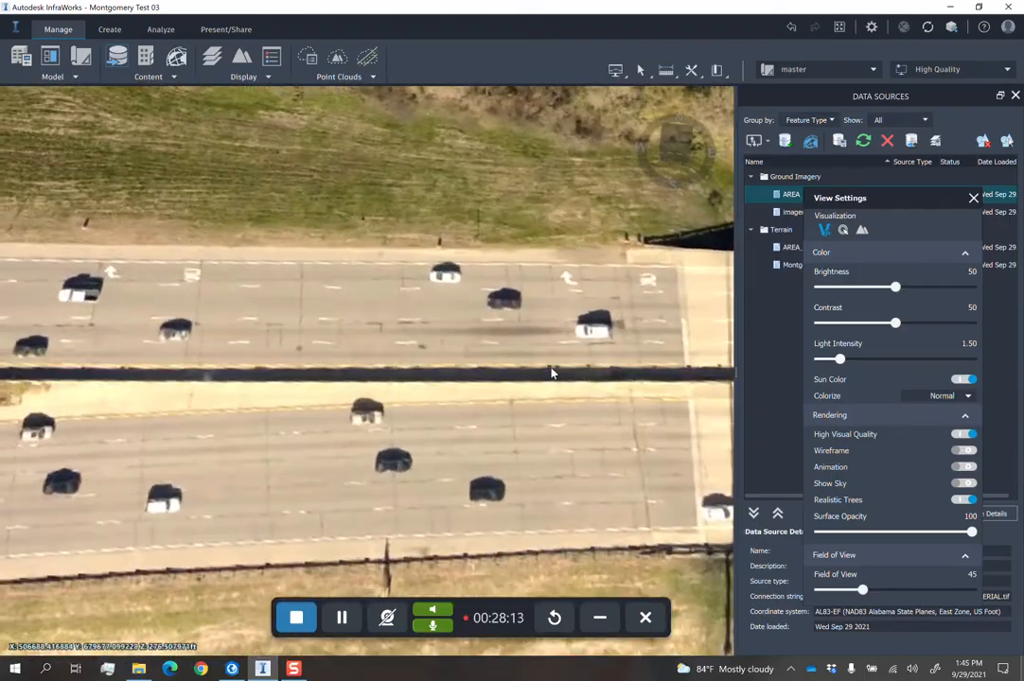
pyautogui.scroll(-5, 549, 375)
pyautogui.scroll(-5, 538, 373)
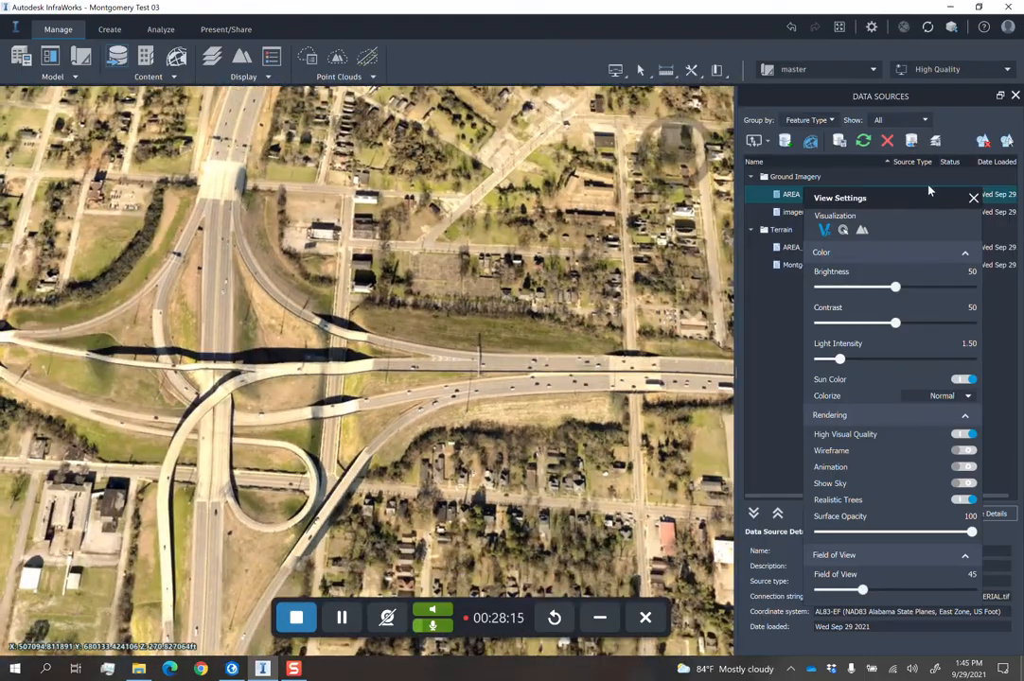
# Move the view settings clear of the data source list and start connecting another raster file.
pyautogui.moveTo(913, 194); pyautogui.dragTo(927, 335)
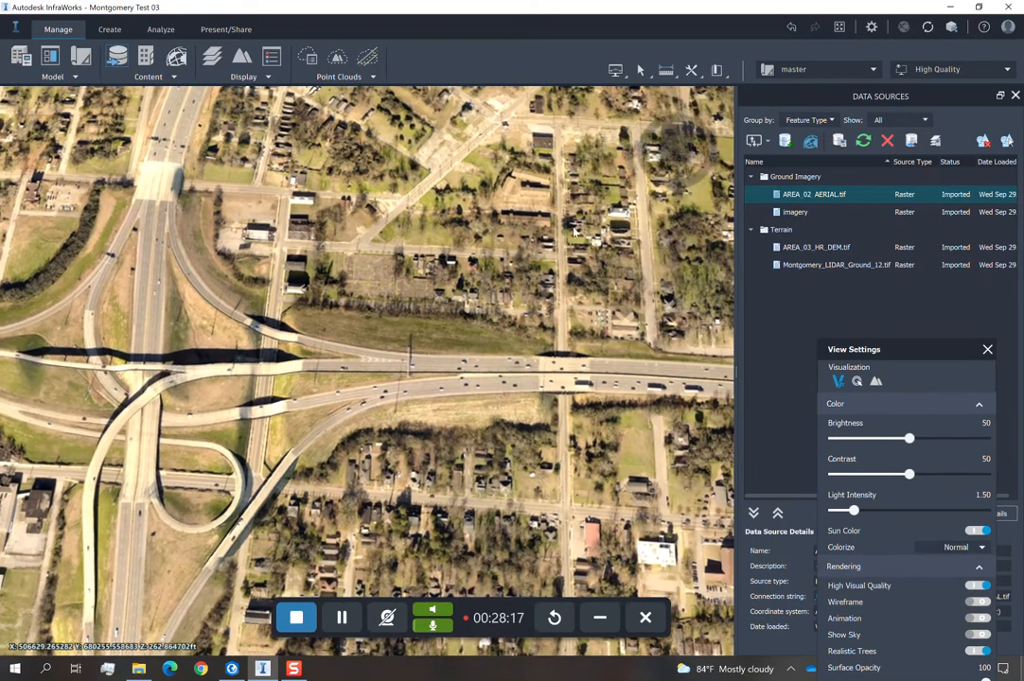
pyautogui.click(767, 140)
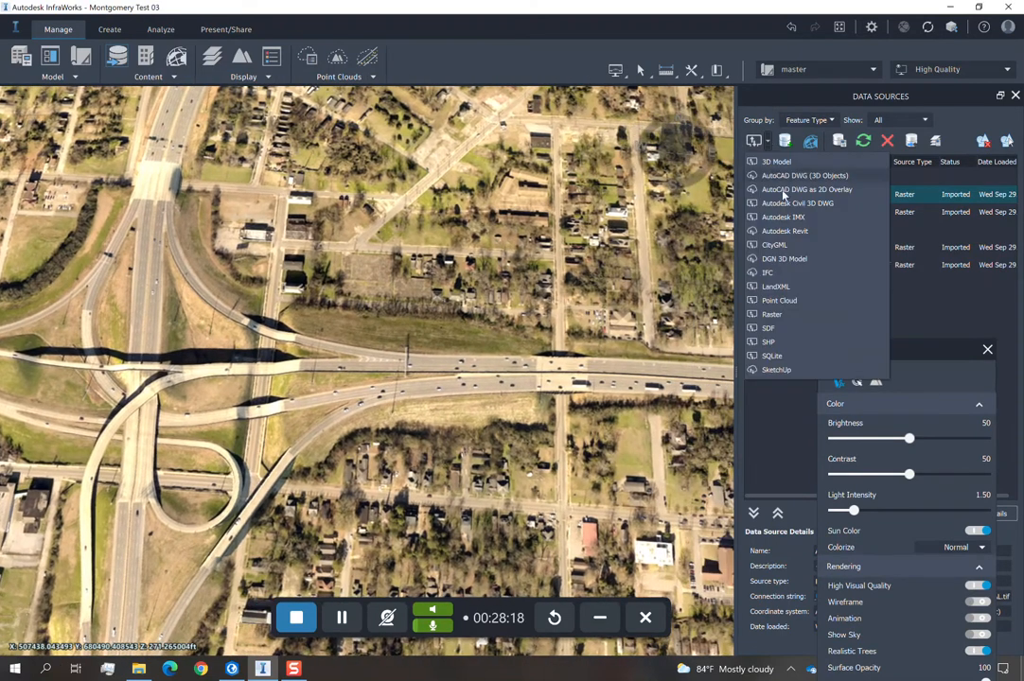
pyautogui.click(793, 316)
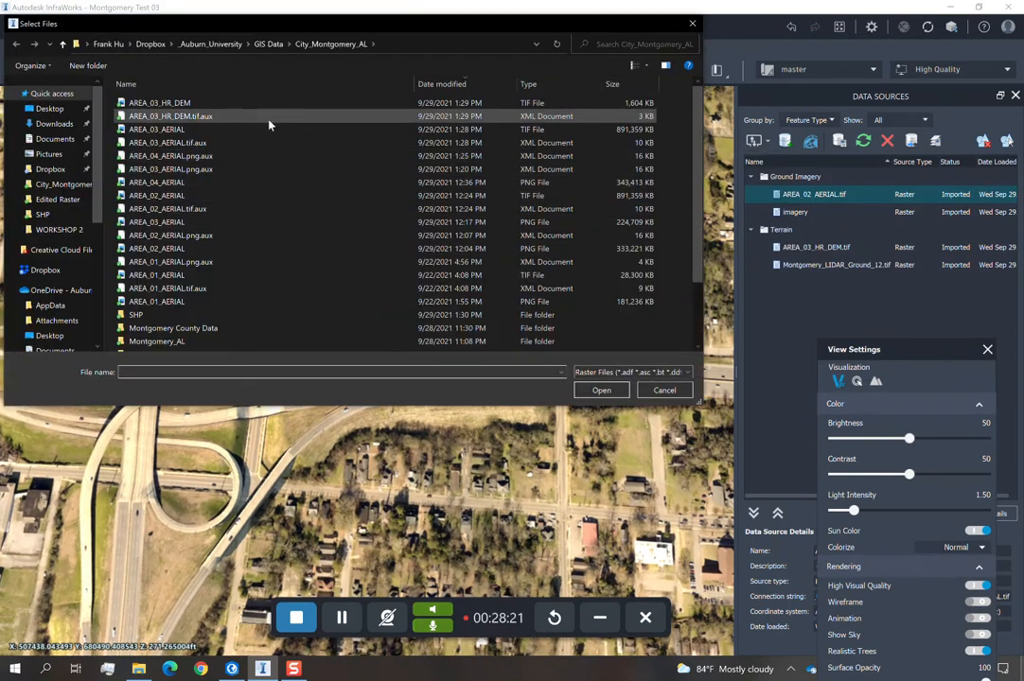
# Switch to ArcGIS Pro, hide AREA_02_AERIAL.tif, and show AREA_03_AERIAL.tif to check its coverage within bbox_4.
pyautogui.click(232, 669)
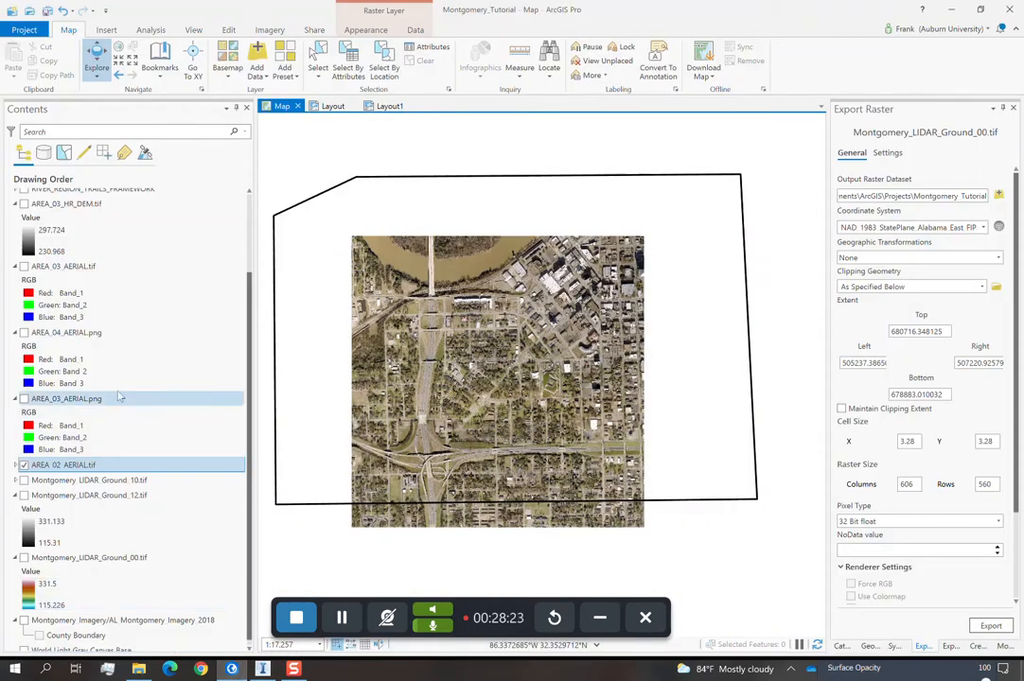
pyautogui.click(23, 465)
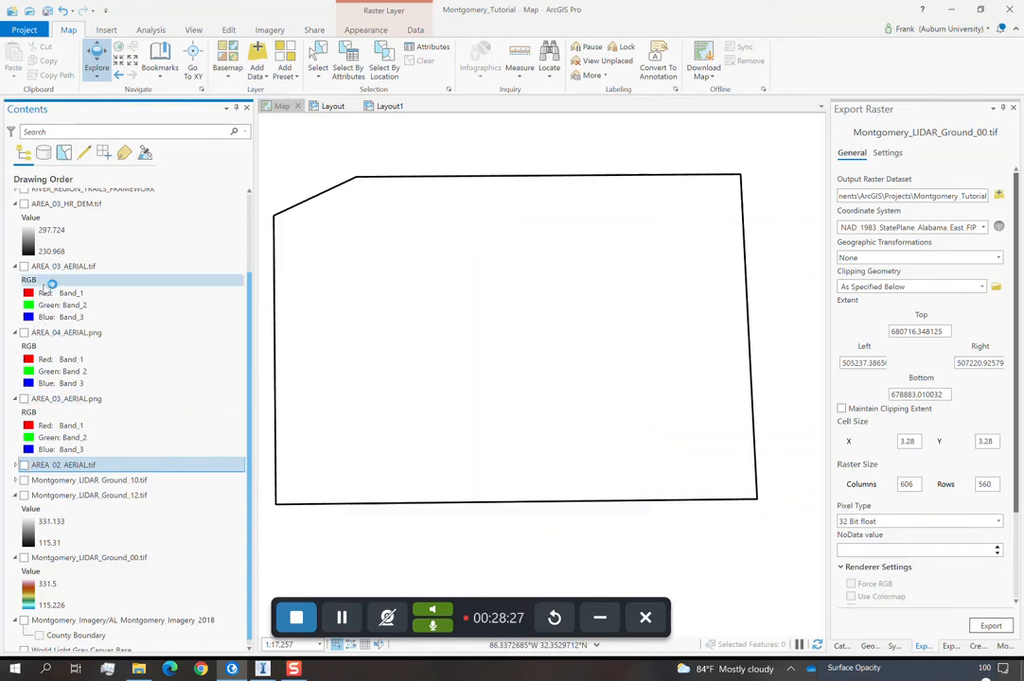
pyautogui.click(24, 267)
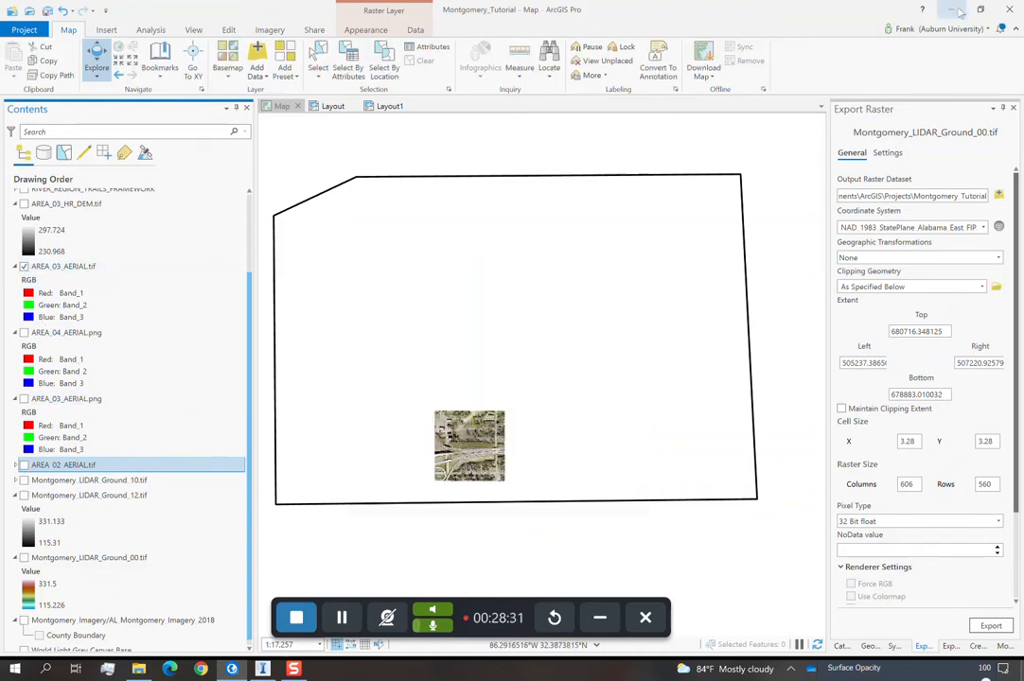
# Return to InfraWorks and connect the AREA_03_AERIAL TIF file as a raster data source.
pyautogui.hotkey('alt', 'Tab')
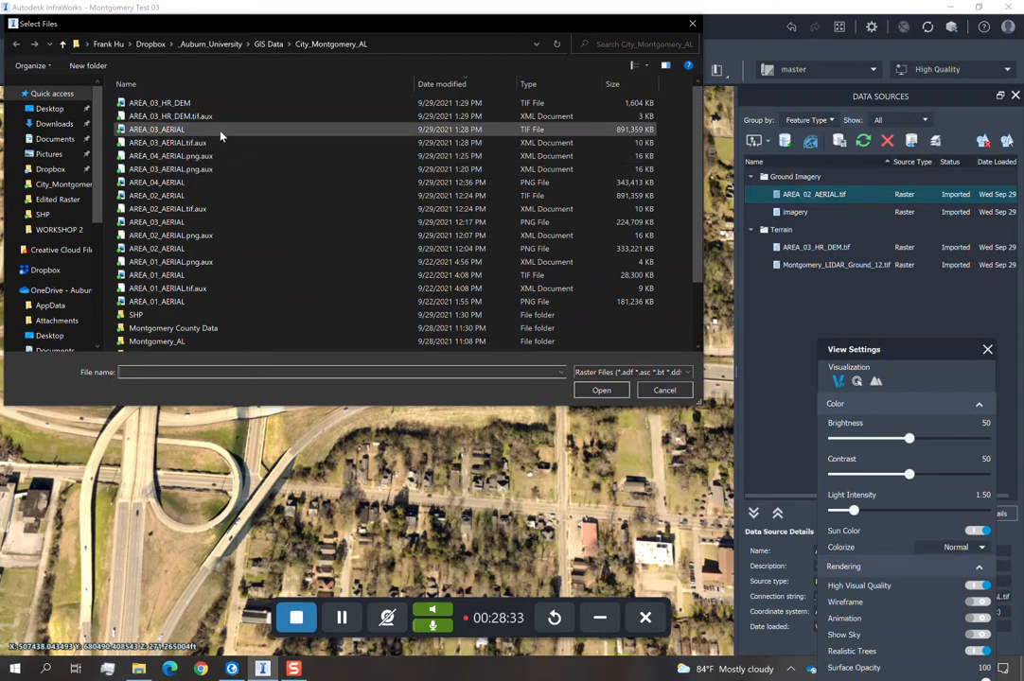
pyautogui.click(185, 128)
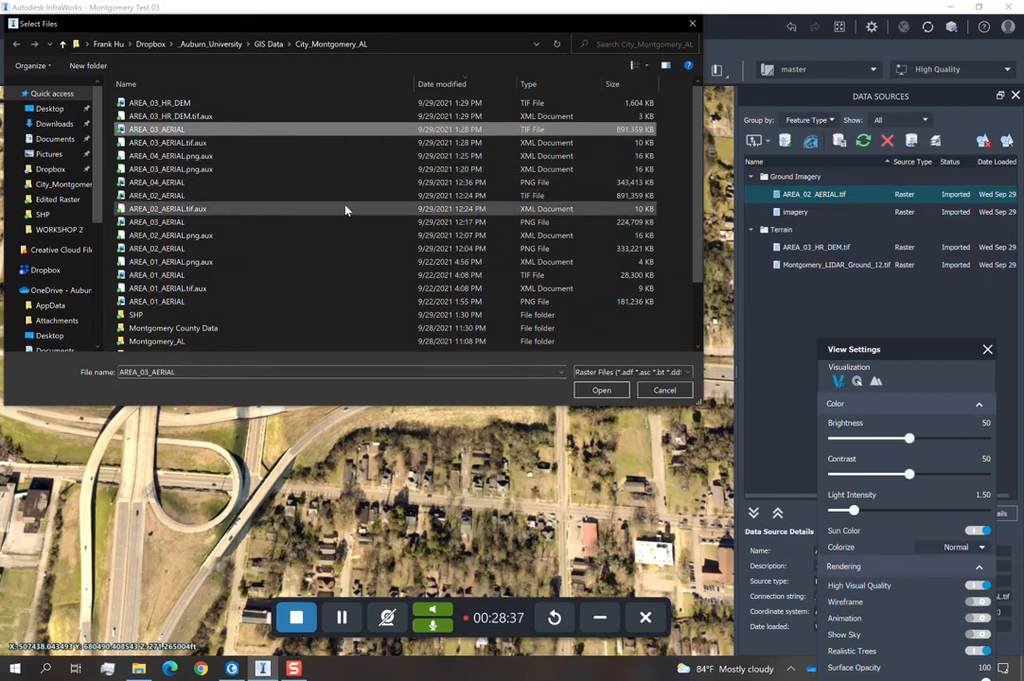
pyautogui.click(598, 392)
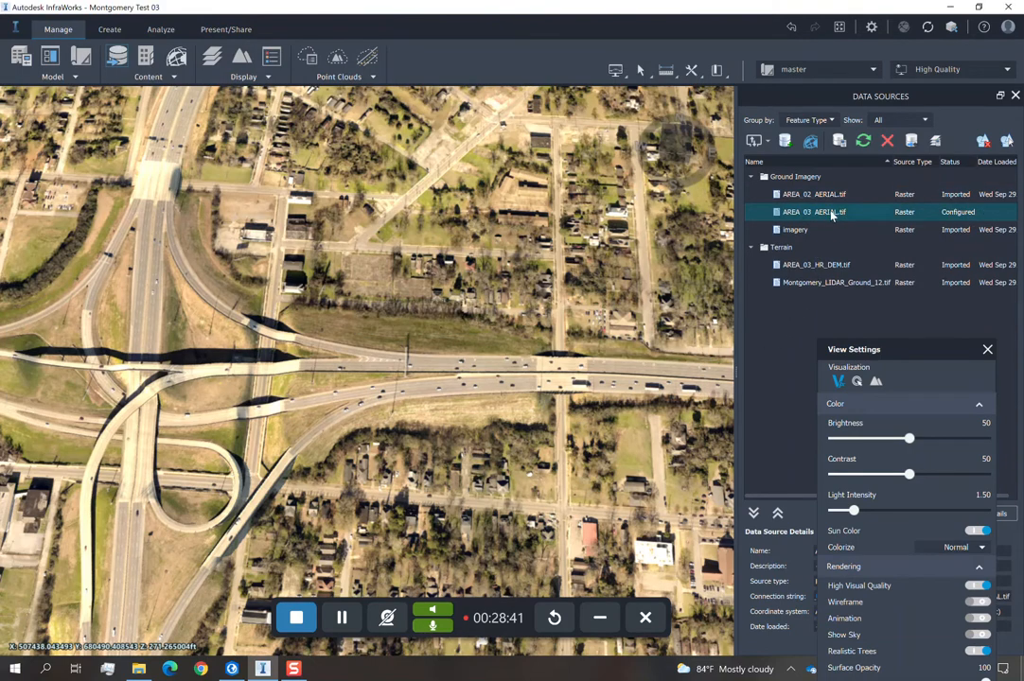
# Open the configuration of the AREA_03_AERIAL.tif ground imagery source and import it into the model.
pyautogui.doubleClick(830, 213)
pyautogui.click(596, 577)
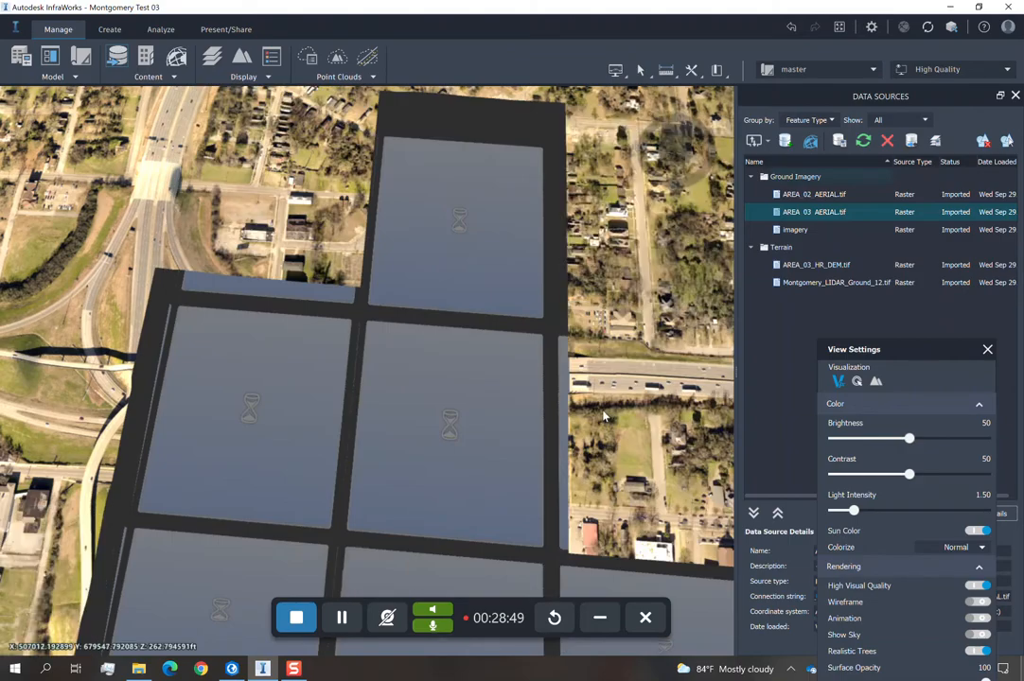
# Inspect the newly imported aerial imagery up close on the highway overpass, checking the lane markings and the alignment of adjoining images.
pyautogui.scroll(5, 460, 405)
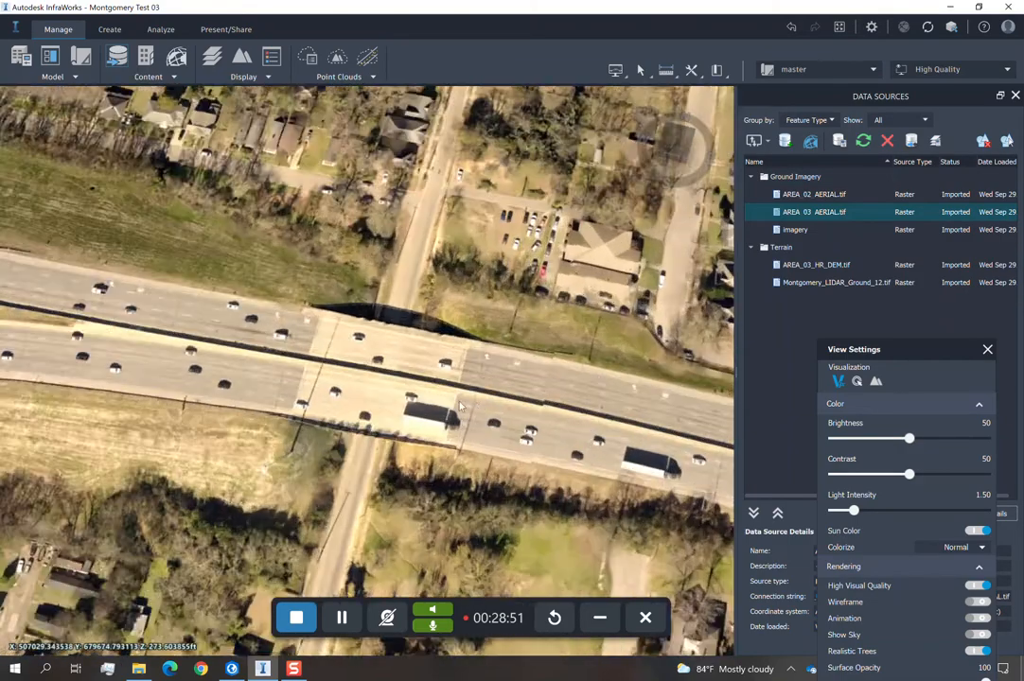
pyautogui.scroll(4, 461, 404)
pyautogui.moveTo(372, 378); pyautogui.dragTo(356, 346)
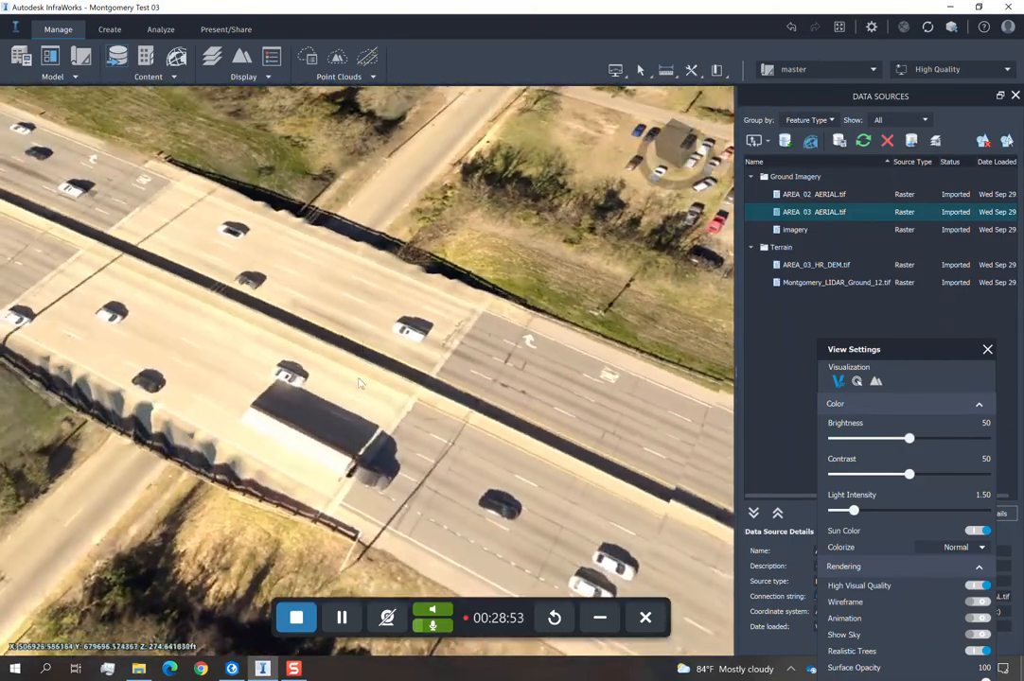
pyautogui.moveTo(216, 354); pyautogui.dragTo(360, 322)
pyautogui.scroll(3, 360, 400)
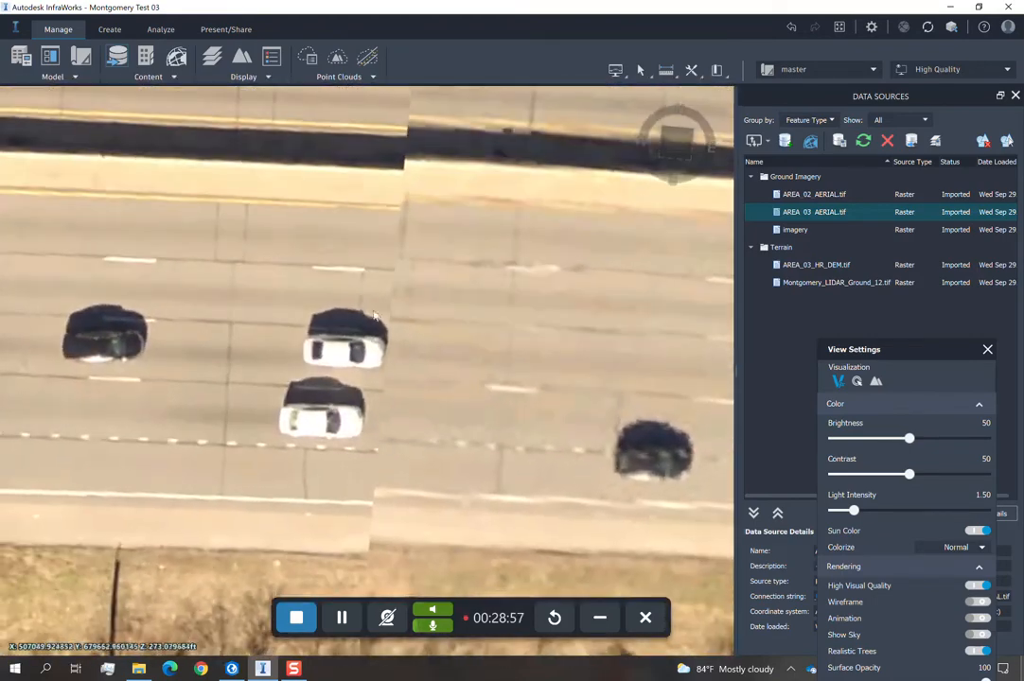
pyautogui.scroll(-5, 405, 342)
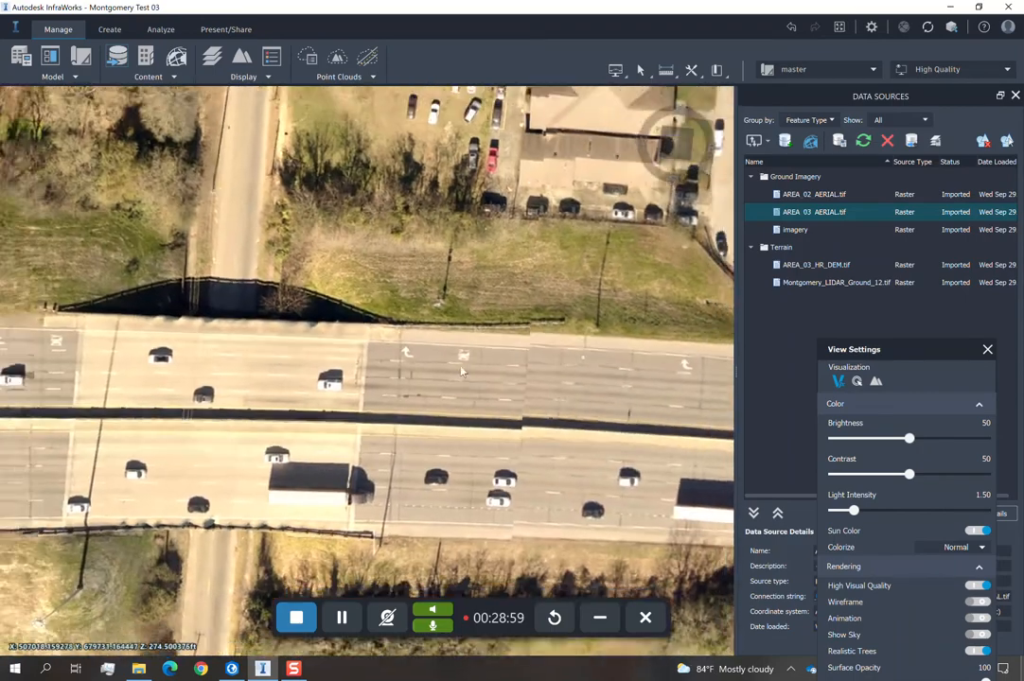
pyautogui.scroll(-2, 482, 387)
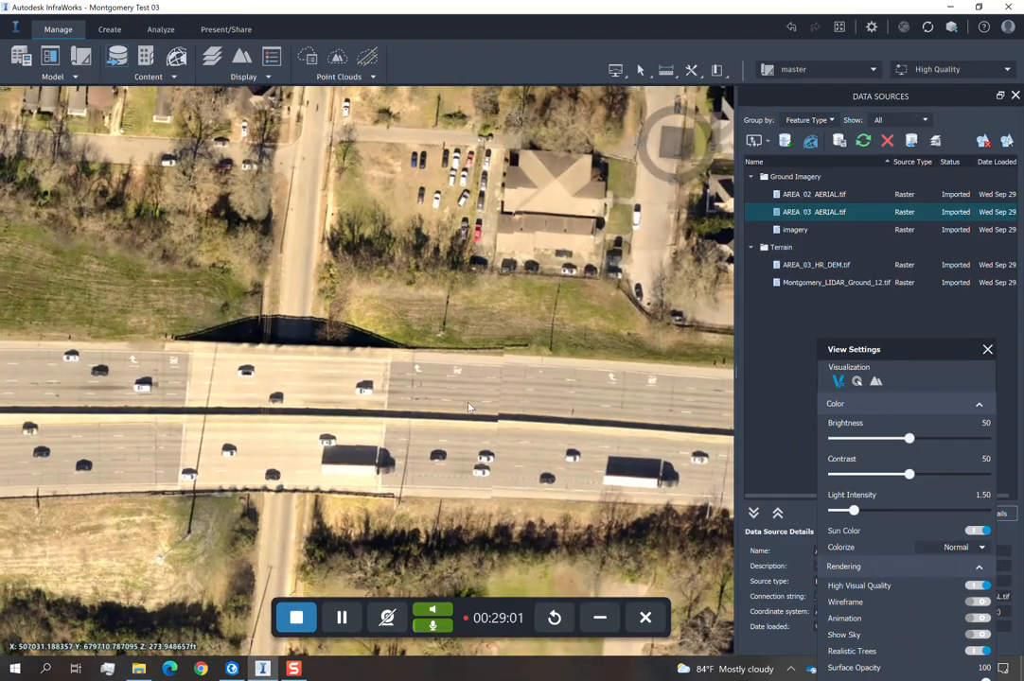
pyautogui.scroll(-1, 468, 407)
# Examine the ramps of the highway interchange in perspective, then the aerial imagery coverage across the whole Montgomery site model.
pyautogui.moveTo(227, 378); pyautogui.dragTo(575, 378, button='middle')
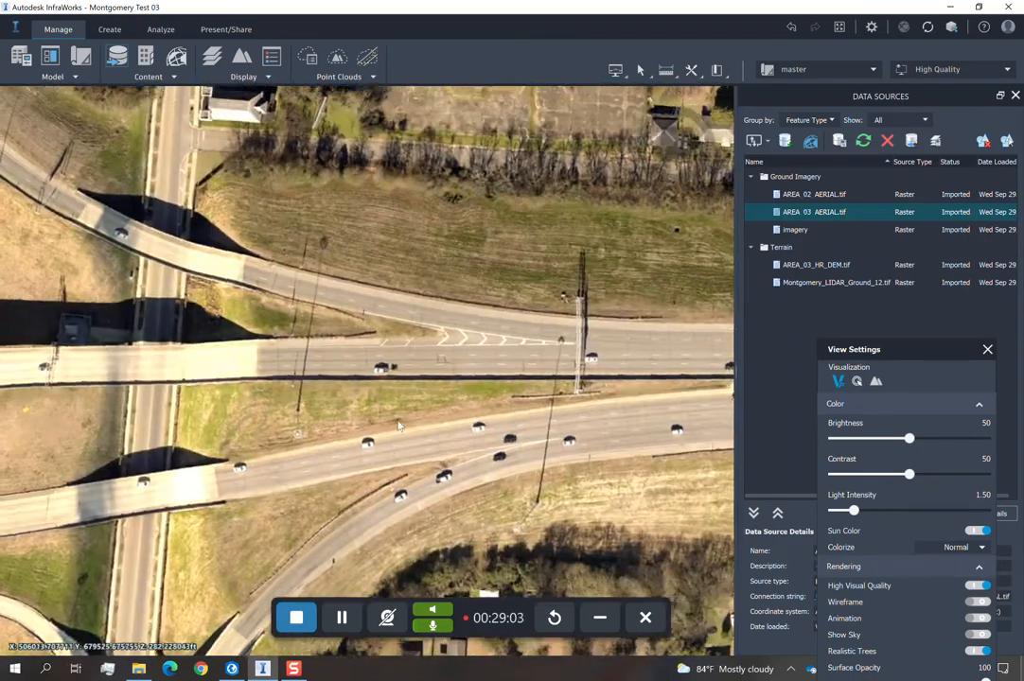
pyautogui.moveTo(317, 483); pyautogui.dragTo(317, 435)
pyautogui.scroll(-3, 317, 437)
pyautogui.moveTo(317, 430); pyautogui.dragTo(511, 379, button='middle')
pyautogui.moveTo(534, 388); pyautogui.dragTo(474, 380)
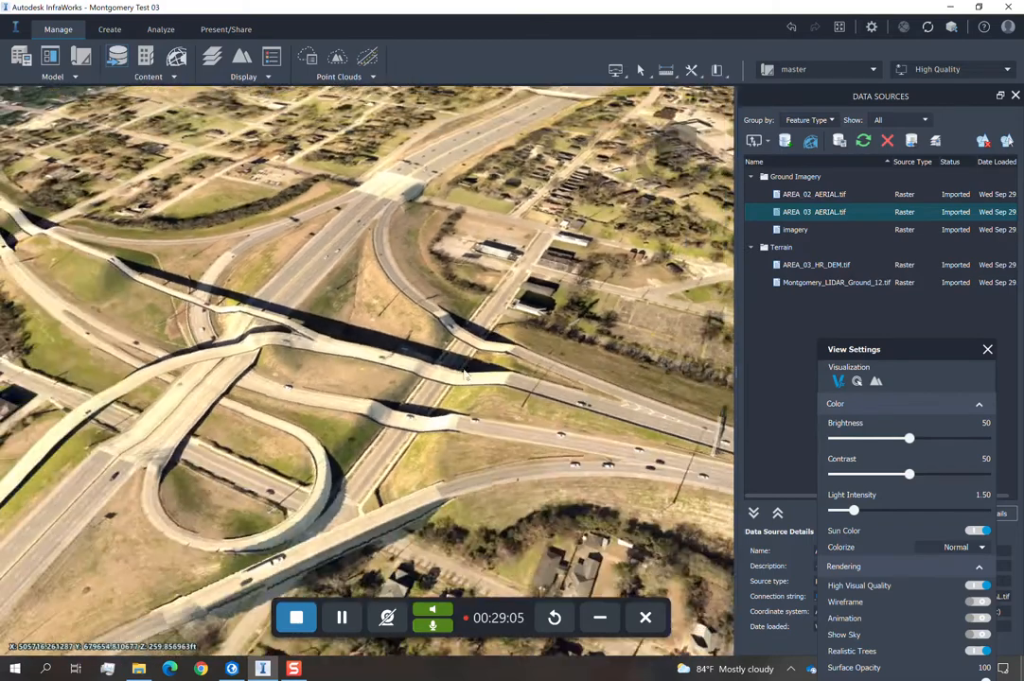
pyautogui.scroll(-3, 474, 381)
pyautogui.scroll(-3, 474, 381)
pyautogui.moveTo(474, 381); pyautogui.dragTo(335, 384, button='middle')
pyautogui.moveTo(336, 383); pyautogui.dragTo(431, 443)
pyautogui.scroll(-1, 431, 444)
pyautogui.scroll(2, 431, 444)
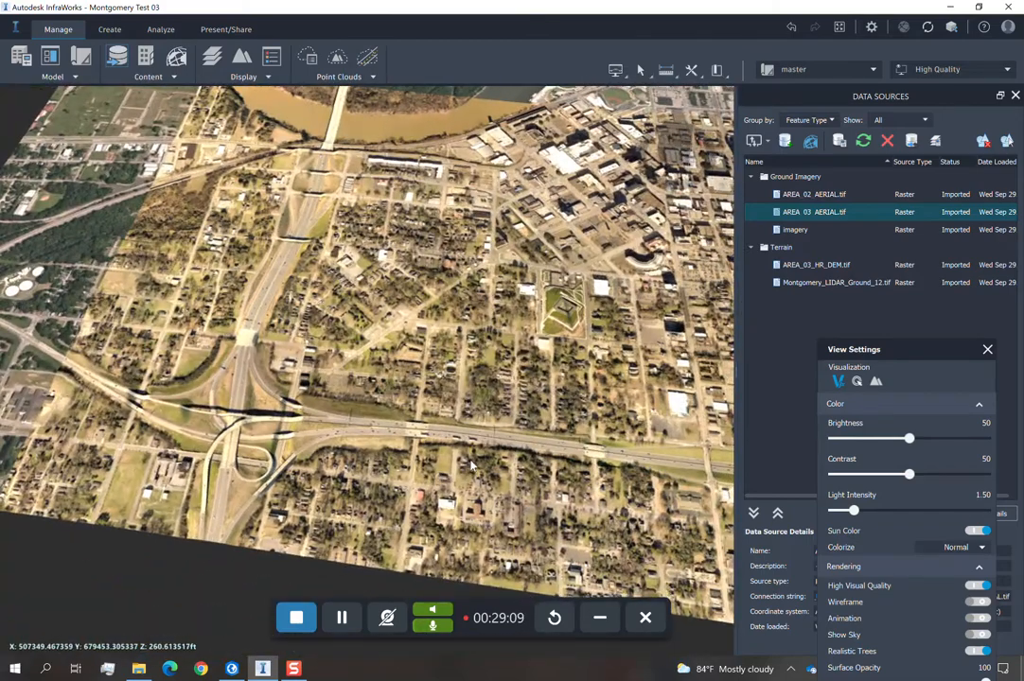
pyautogui.moveTo(623, 427); pyautogui.dragTo(513, 428, button='middle')
pyautogui.scroll(-2, 517, 403)
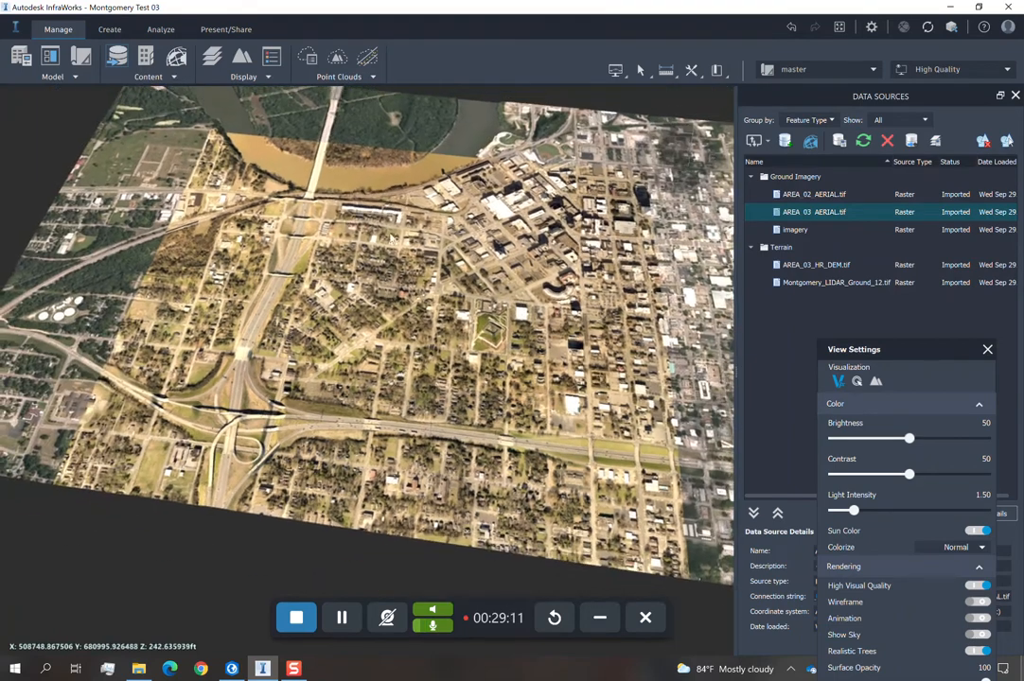
# Turn off High Visual Quality in the view settings and inspect the color seam along the aerial imagery's edge.
pyautogui.moveTo(654, 313); pyautogui.dragTo(549, 316, button='middle')
pyautogui.moveTo(549, 316); pyautogui.dragTo(519, 334)
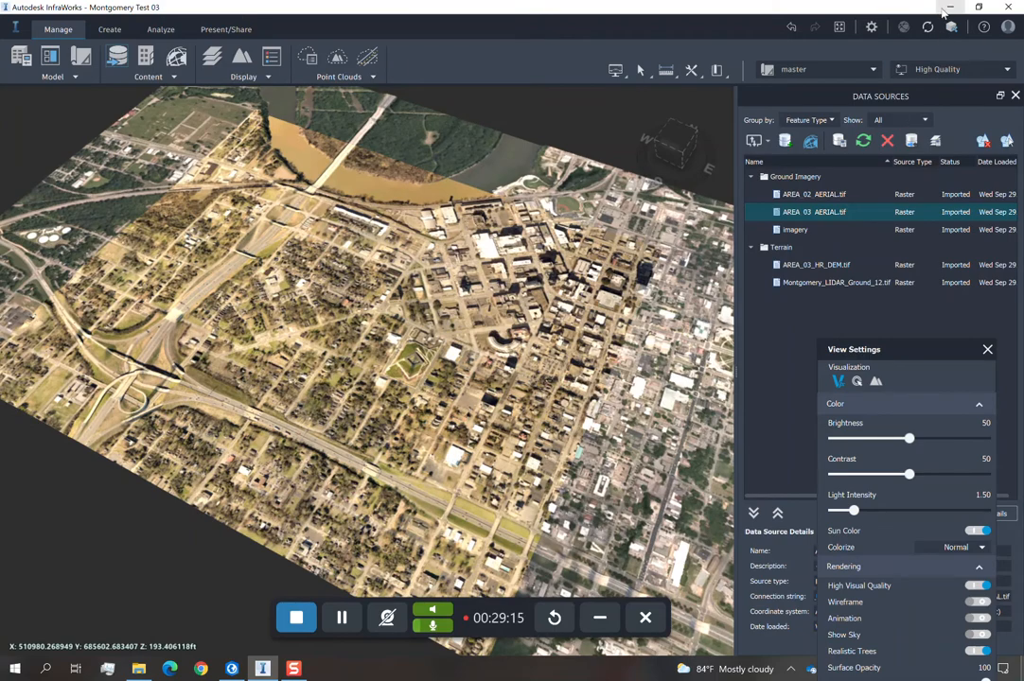
pyautogui.moveTo(921, 349); pyautogui.dragTo(901, 160)
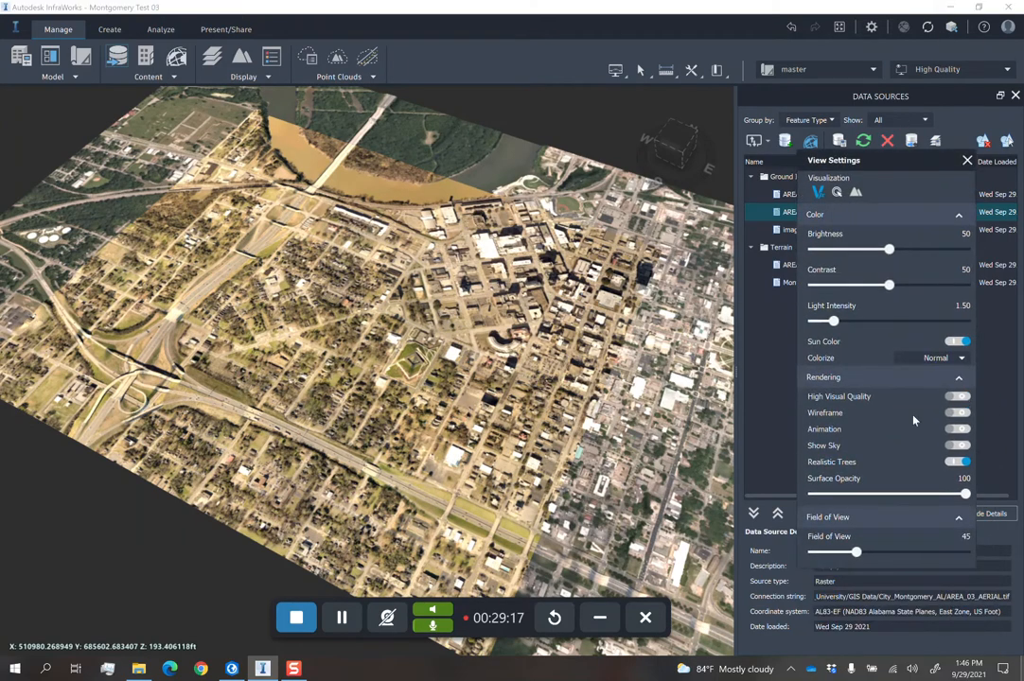
pyautogui.doubleClick(523, 473)
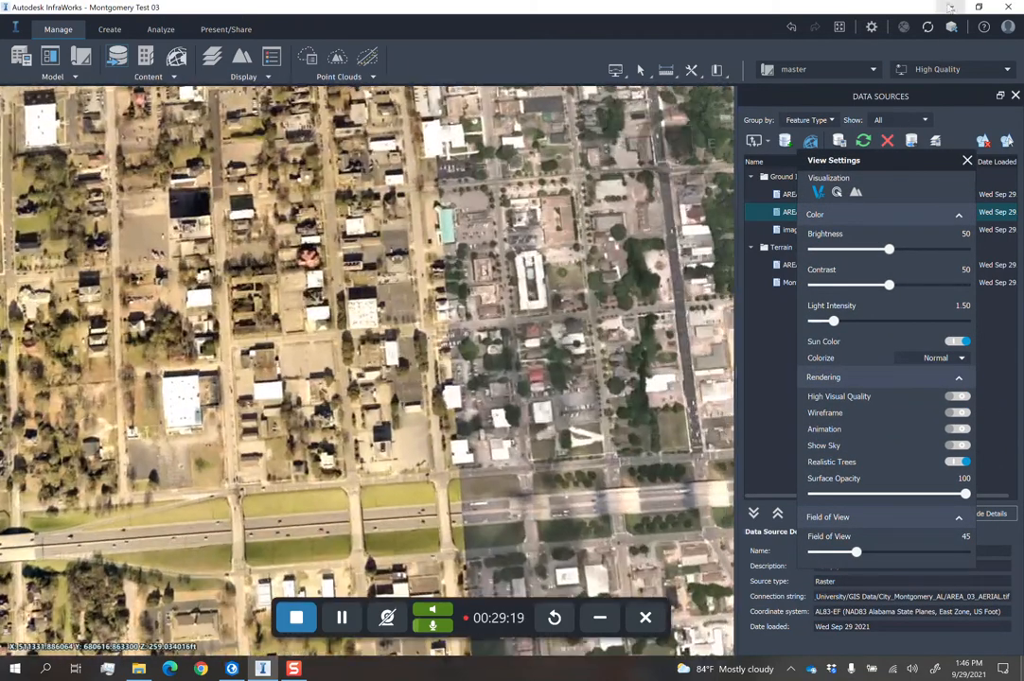
# Switch to File Explorer, sort the City_Montgomery_AL folder by date modified, and select the AREA_02_AERIAL TIF file.
pyautogui.click(138, 669)
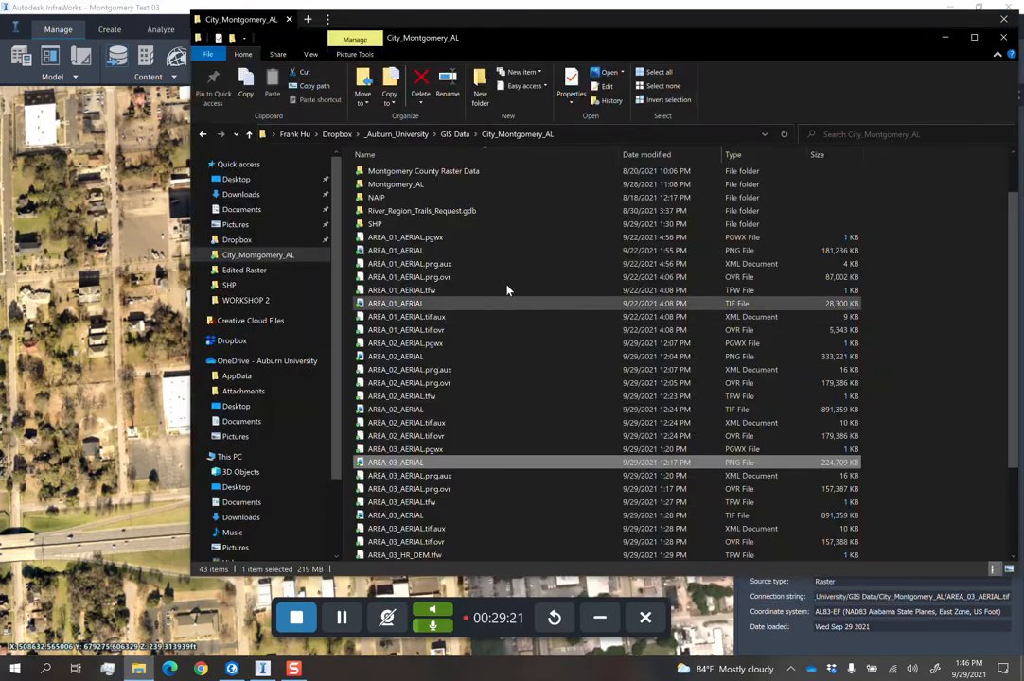
pyautogui.click(662, 155)
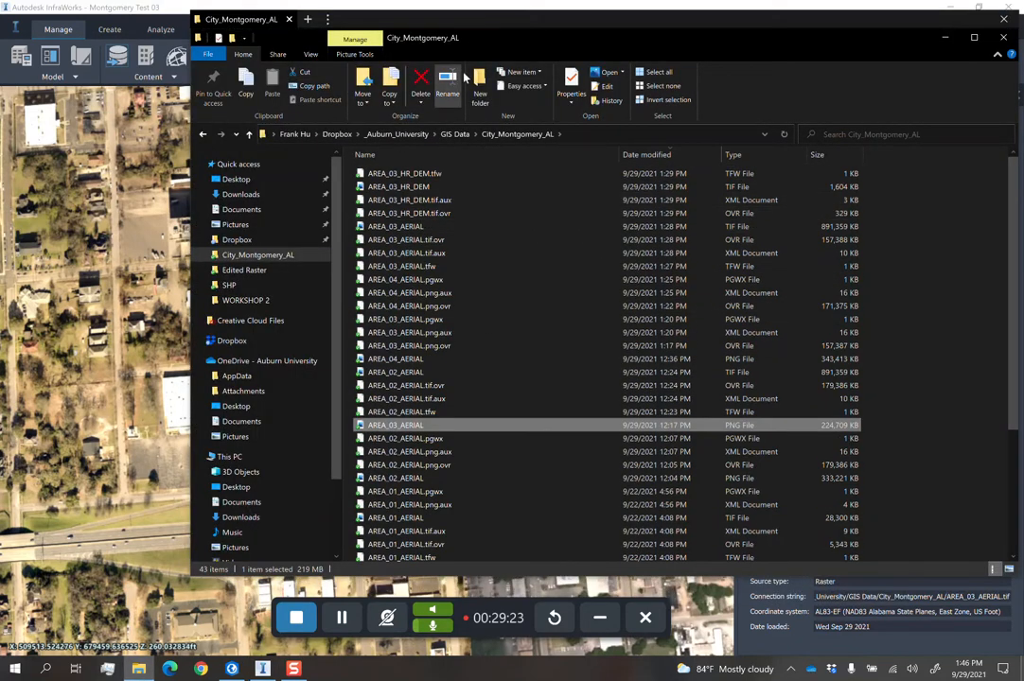
pyautogui.moveTo(504, 50); pyautogui.dragTo(394, 77)
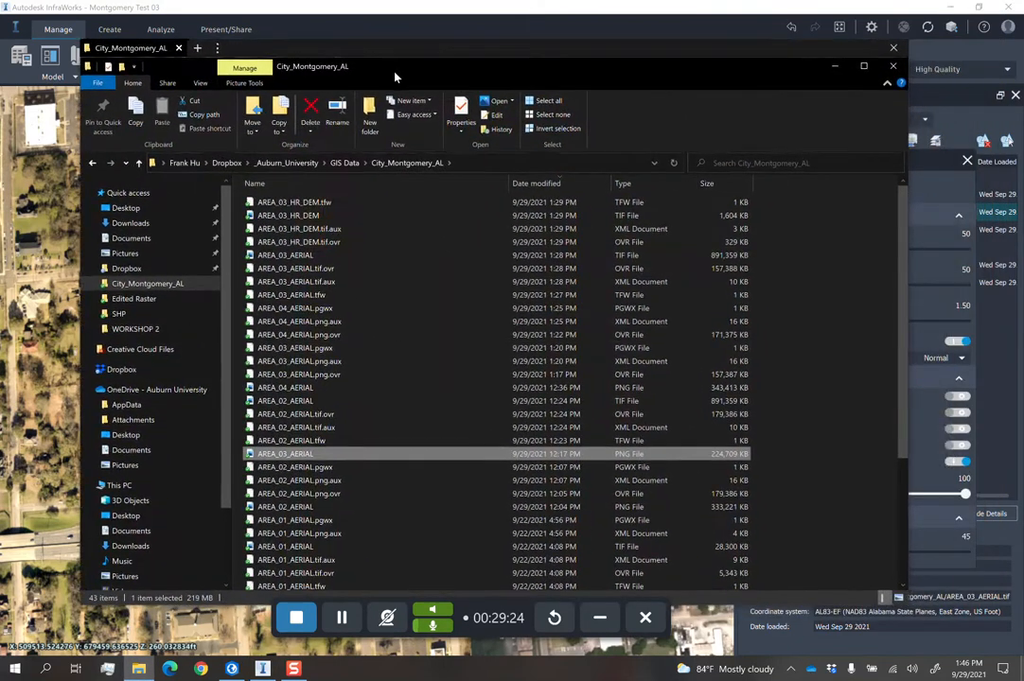
pyautogui.click(320, 403)
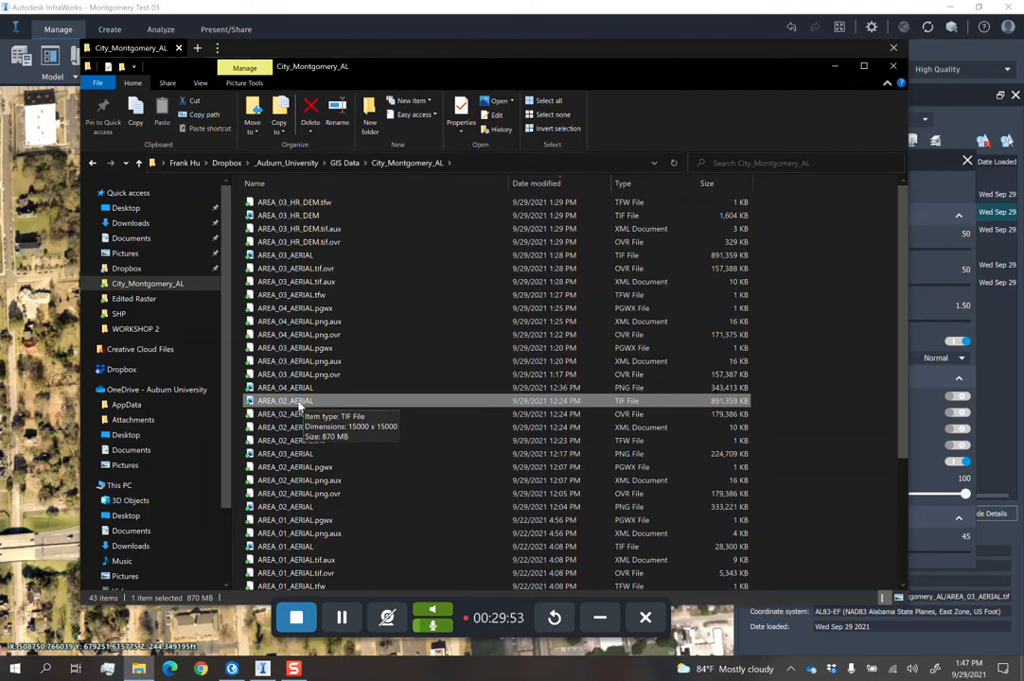
# Launch Adobe Photoshop.
pyautogui.press('super')
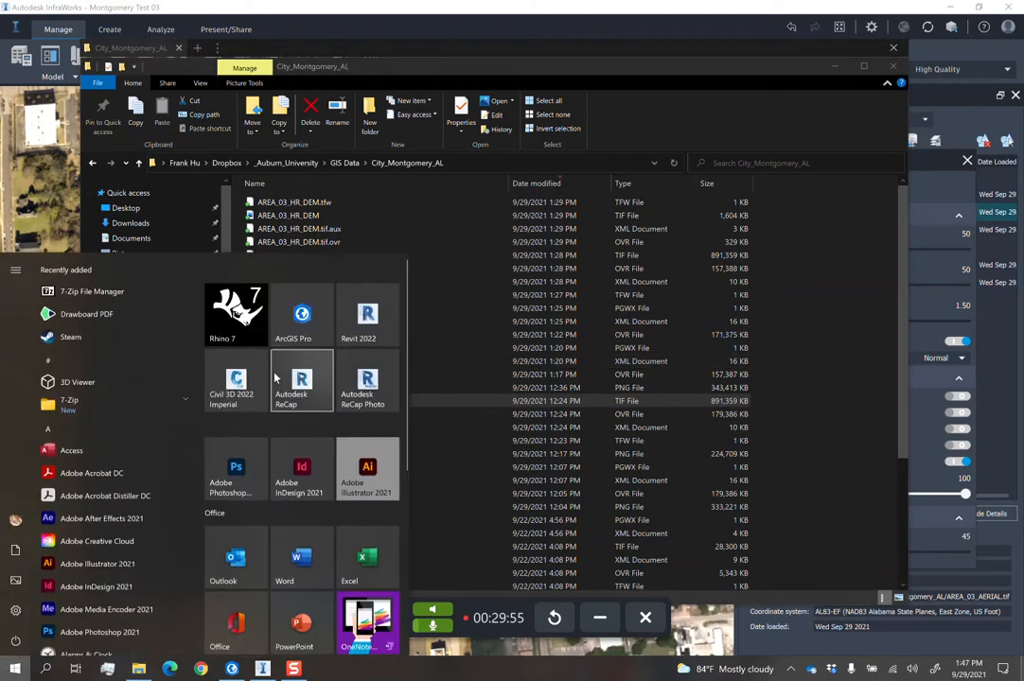
pyautogui.click(254, 487)
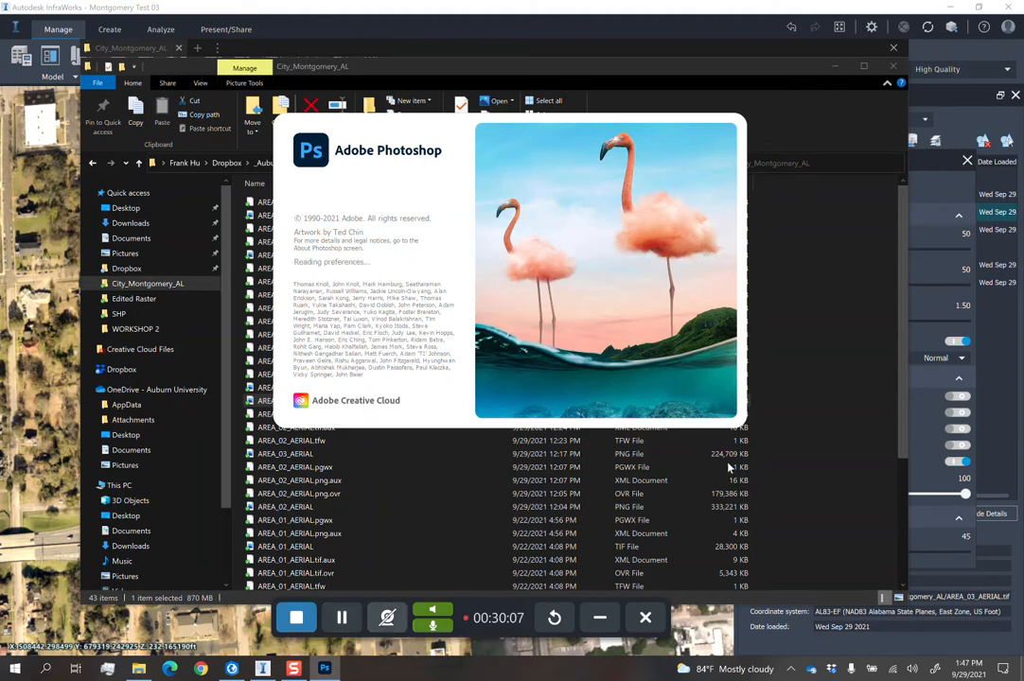
pyautogui.click(837, 377)
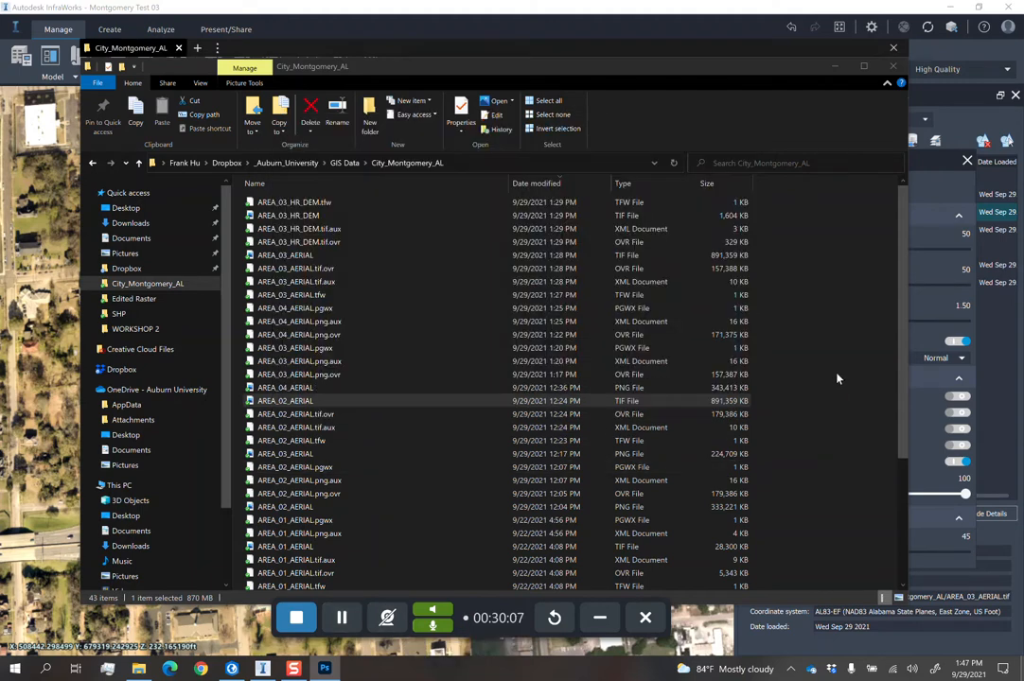
pyautogui.rightClick(317, 402)
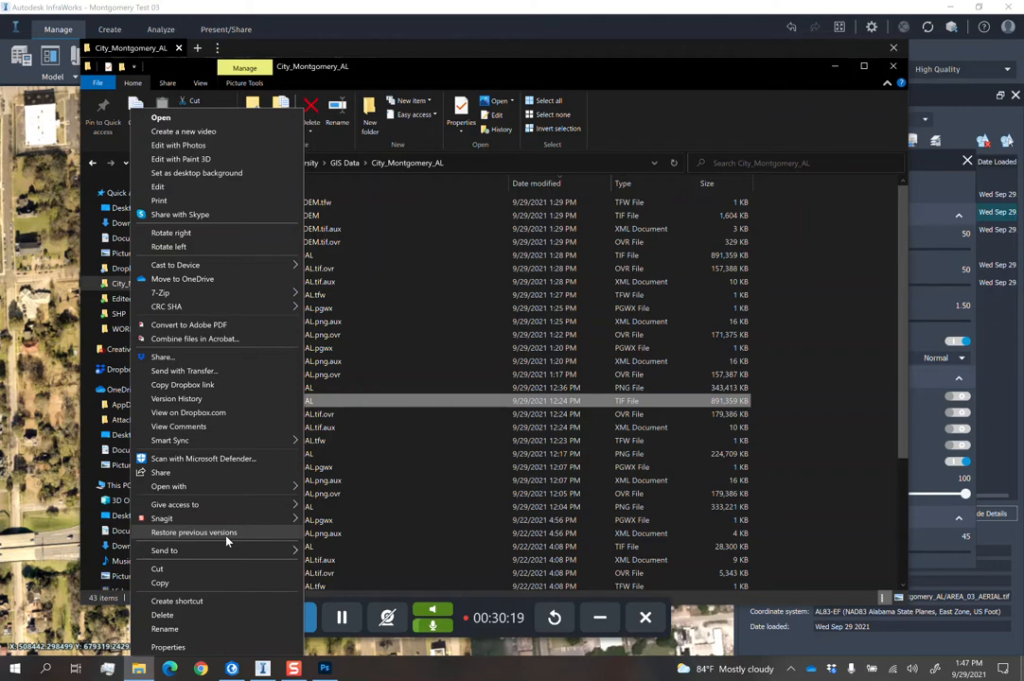
pyautogui.moveTo(278, 296)
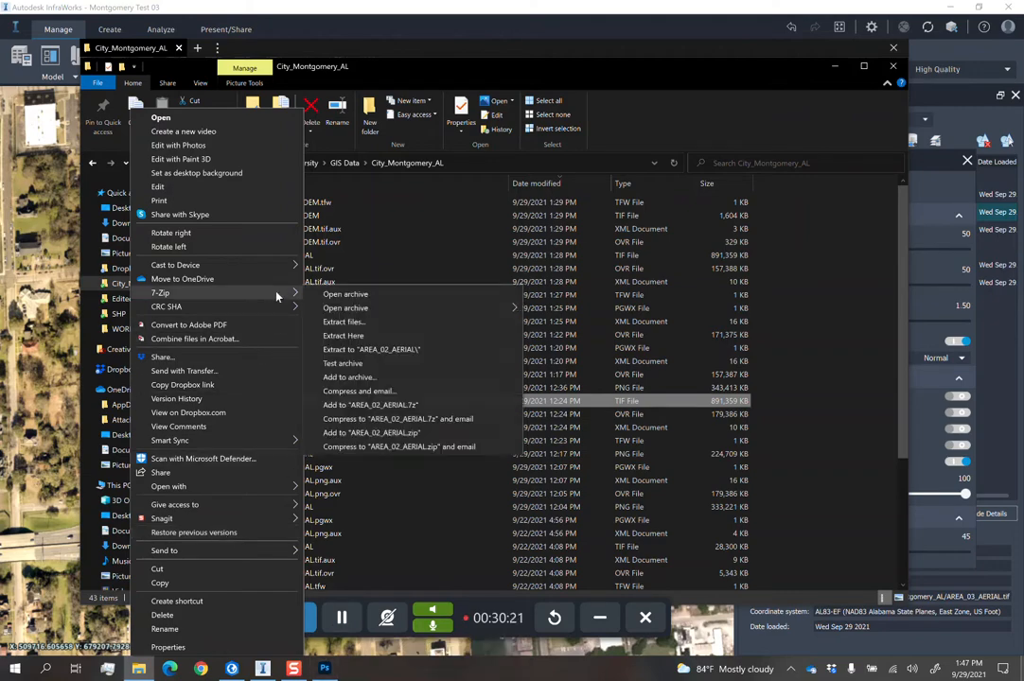
pyautogui.click(831, 62)
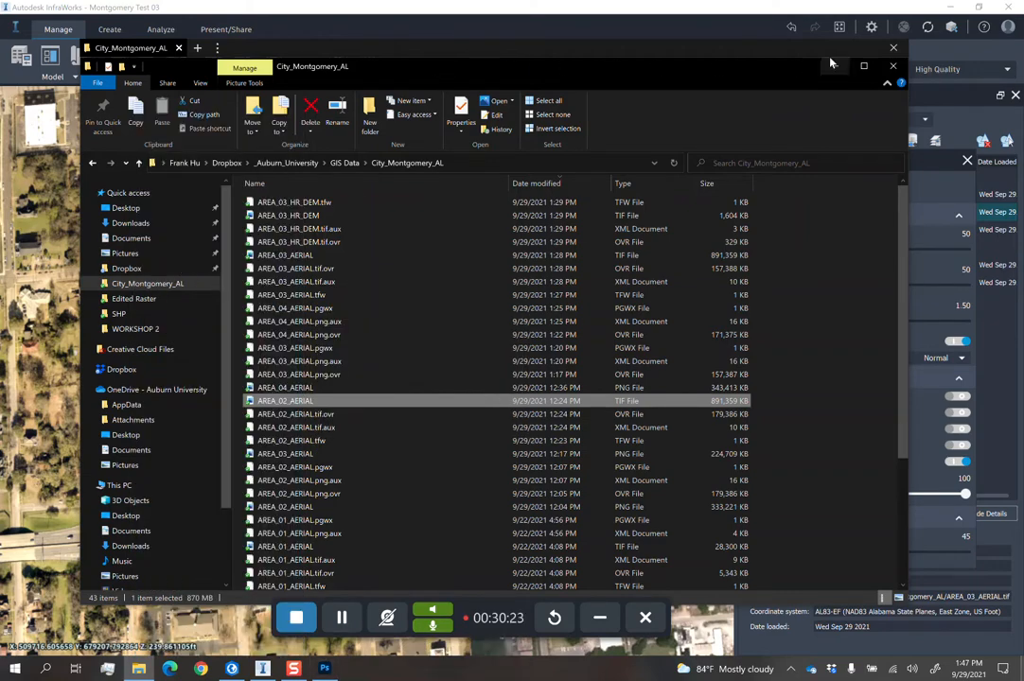
# Minimize the file window and InfraWorks, and open AREA_02_AERIAL.tif from the City_Montgomery_AL folder in Photoshop.
pyautogui.click(833, 64)
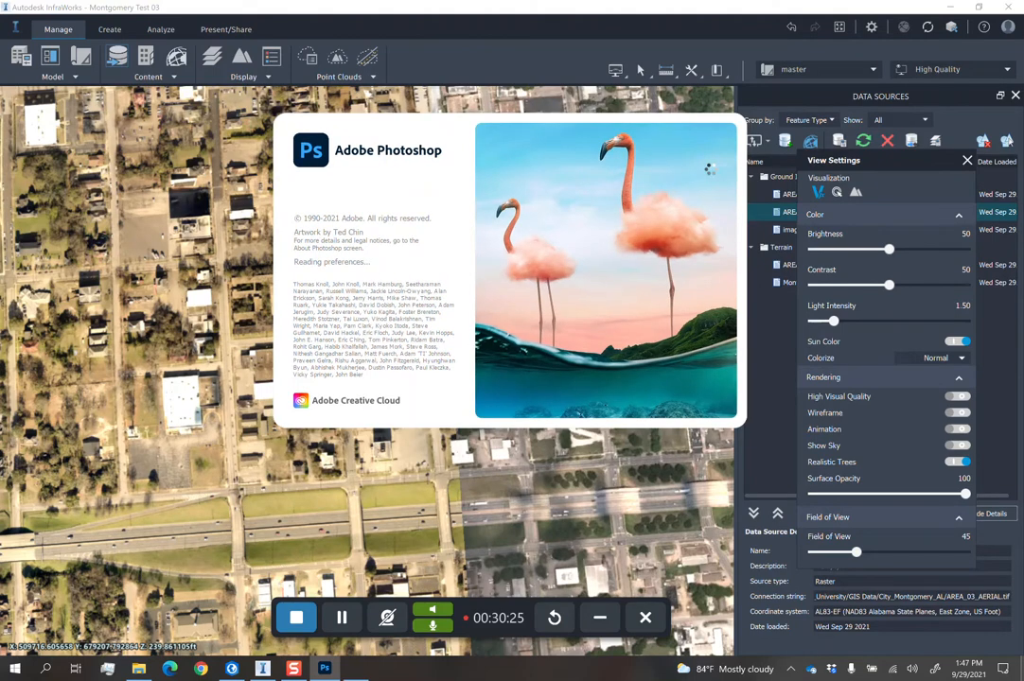
pyautogui.click(949, 8)
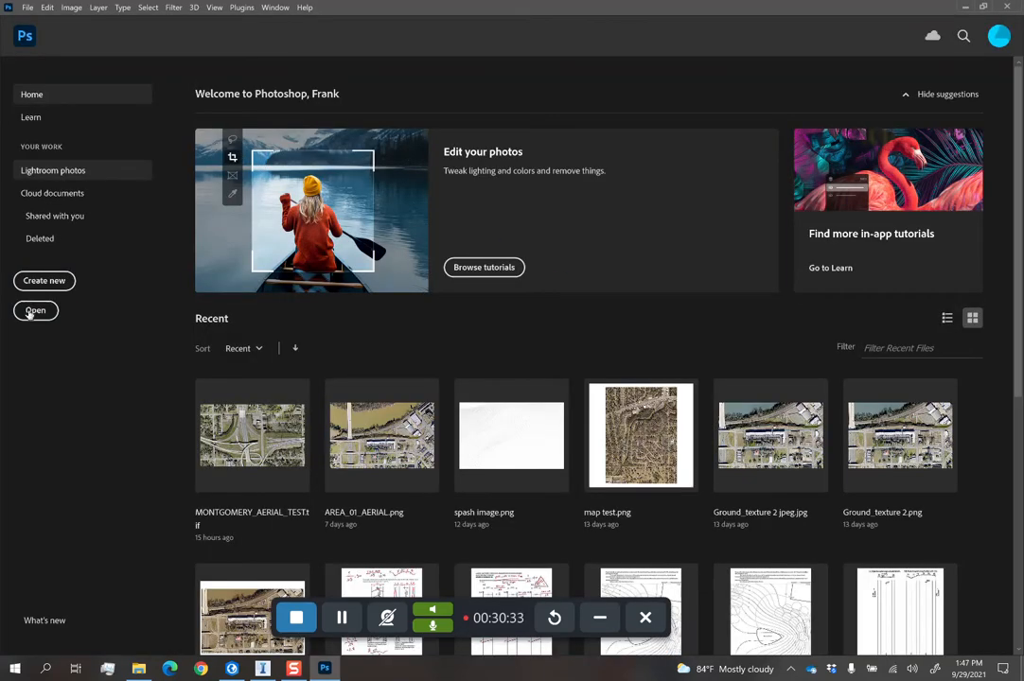
pyautogui.click(30, 313)
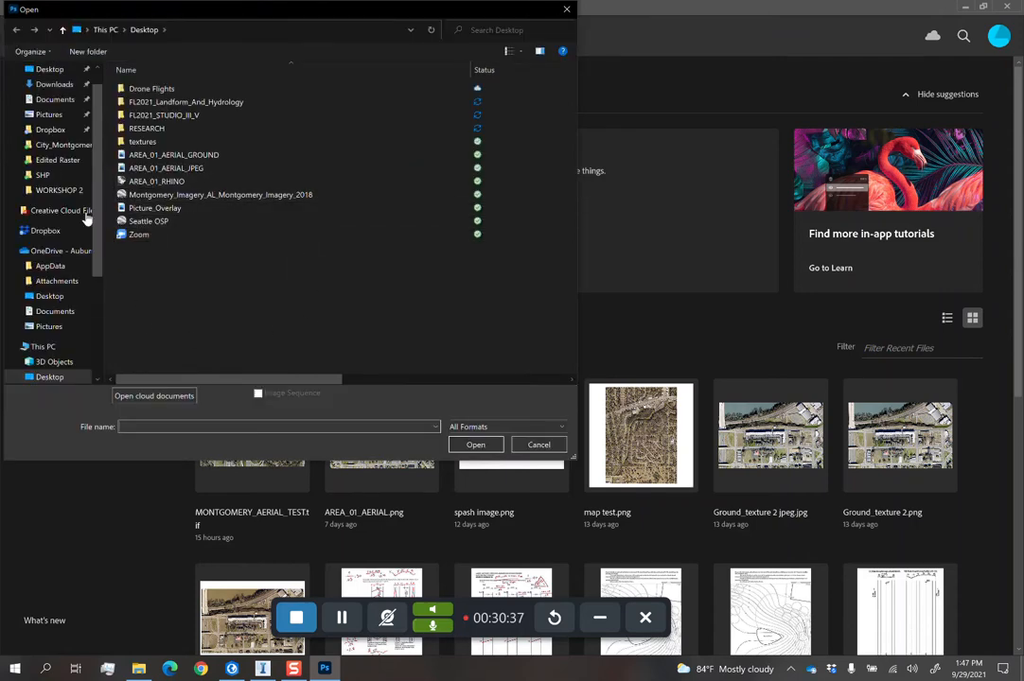
pyautogui.click(63, 145)
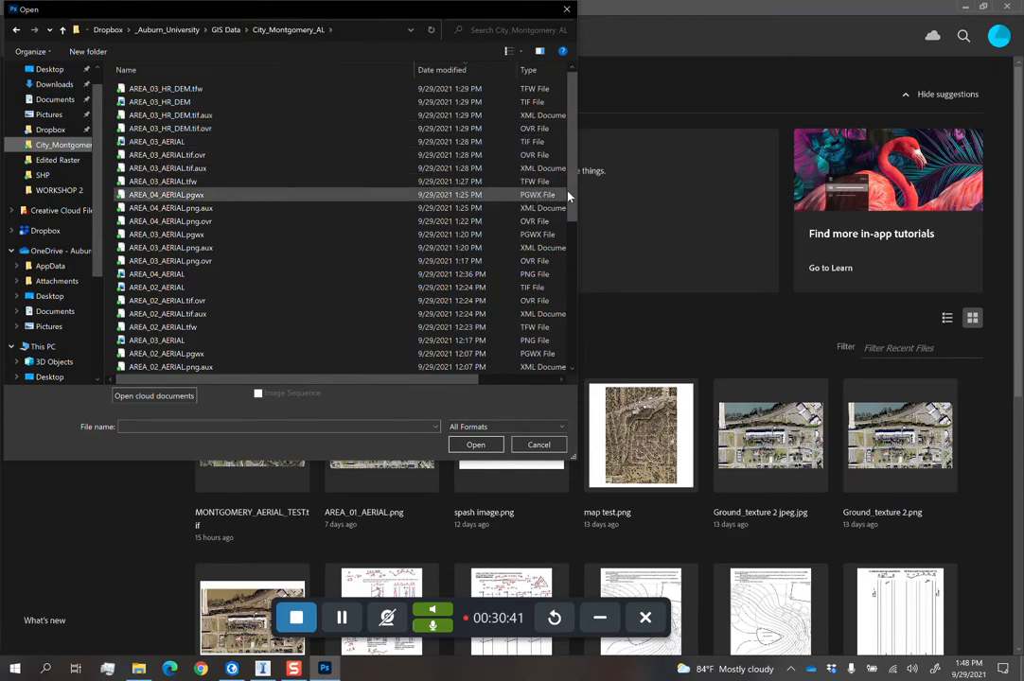
pyautogui.moveTo(568, 196); pyautogui.dragTo(697, 196)
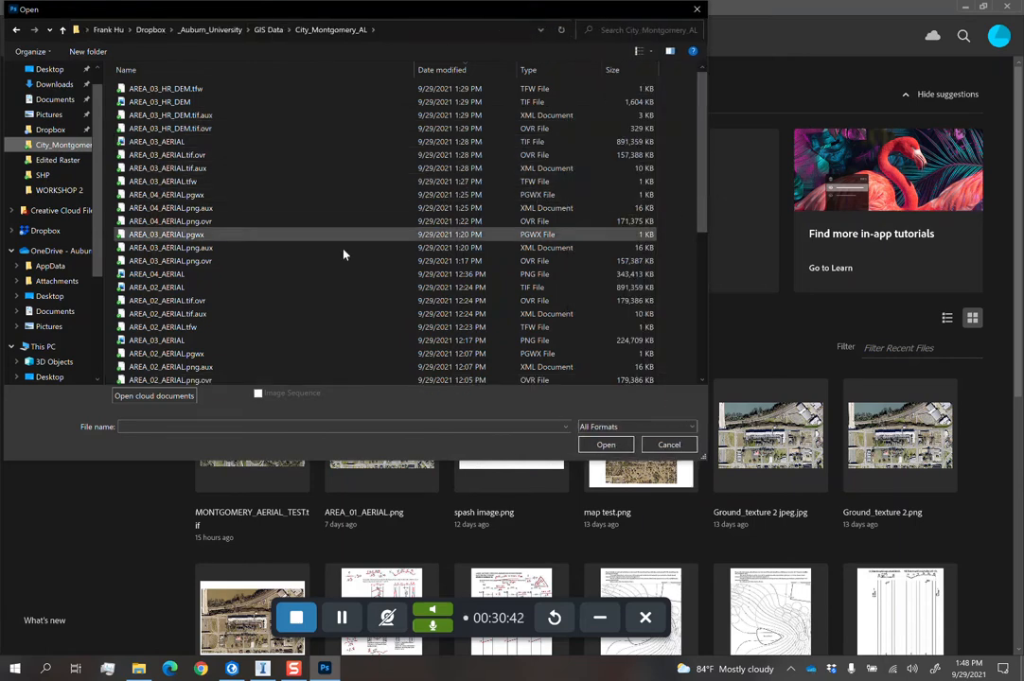
pyautogui.click(245, 288)
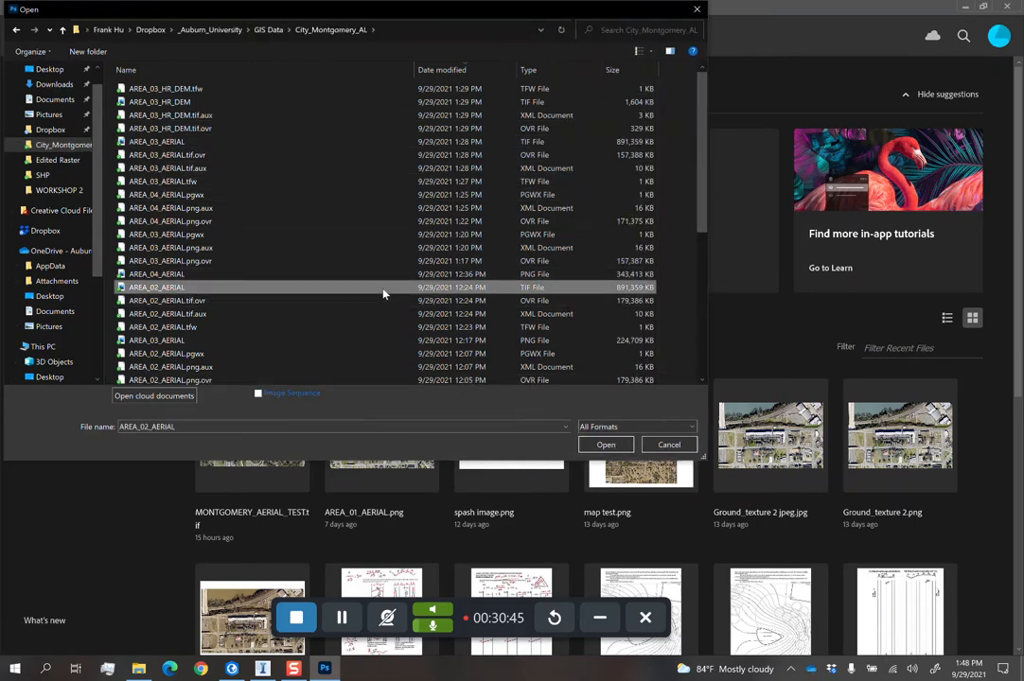
pyautogui.click(606, 444)
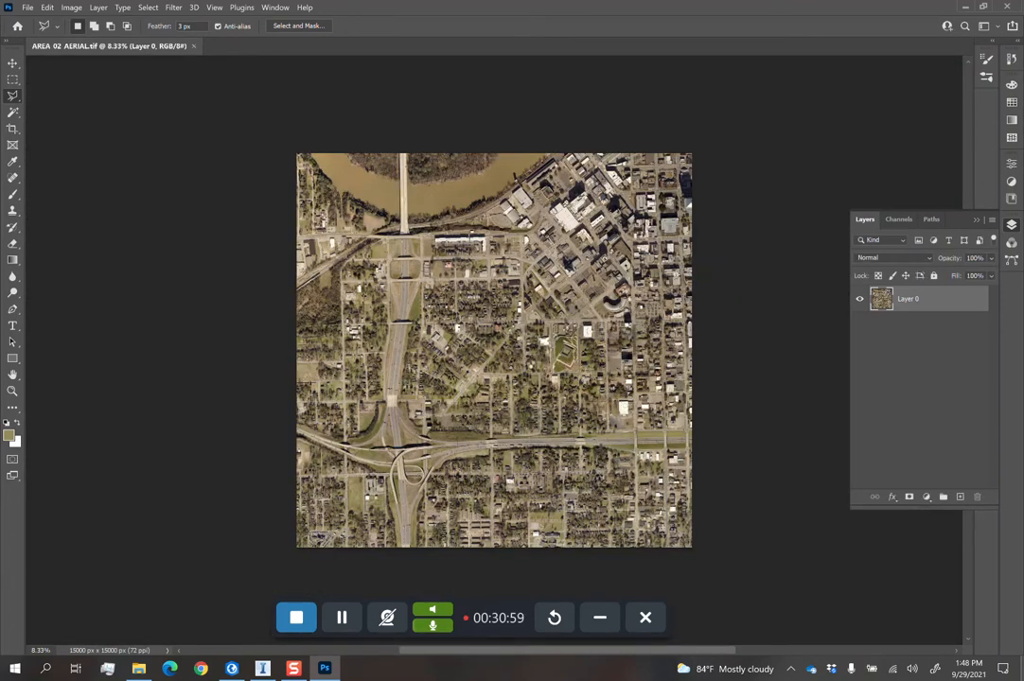
# Apply Auto Color to the AREA_02_AERIAL image.
pyautogui.keyDown('alt'); pyautogui.scroll(4, 544, 373); pyautogui.keyUp('alt')
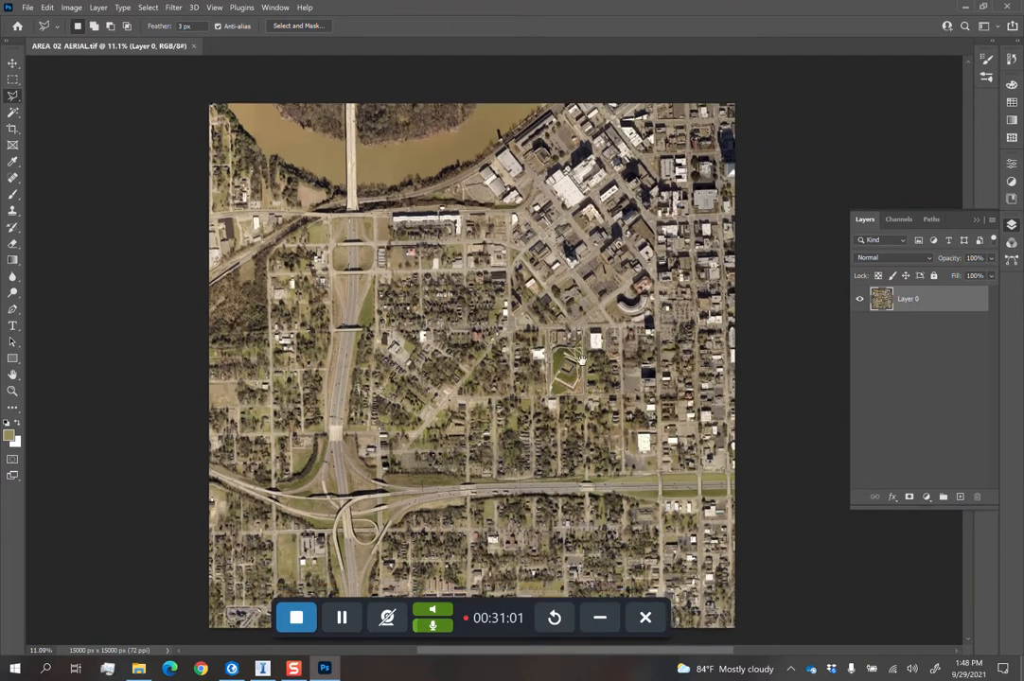
pyautogui.moveTo(582, 360)
pyautogui.mouseDown()
pyautogui.moveTo(597, 324)
pyautogui.moveTo(592, 339)
pyautogui.mouseUp()
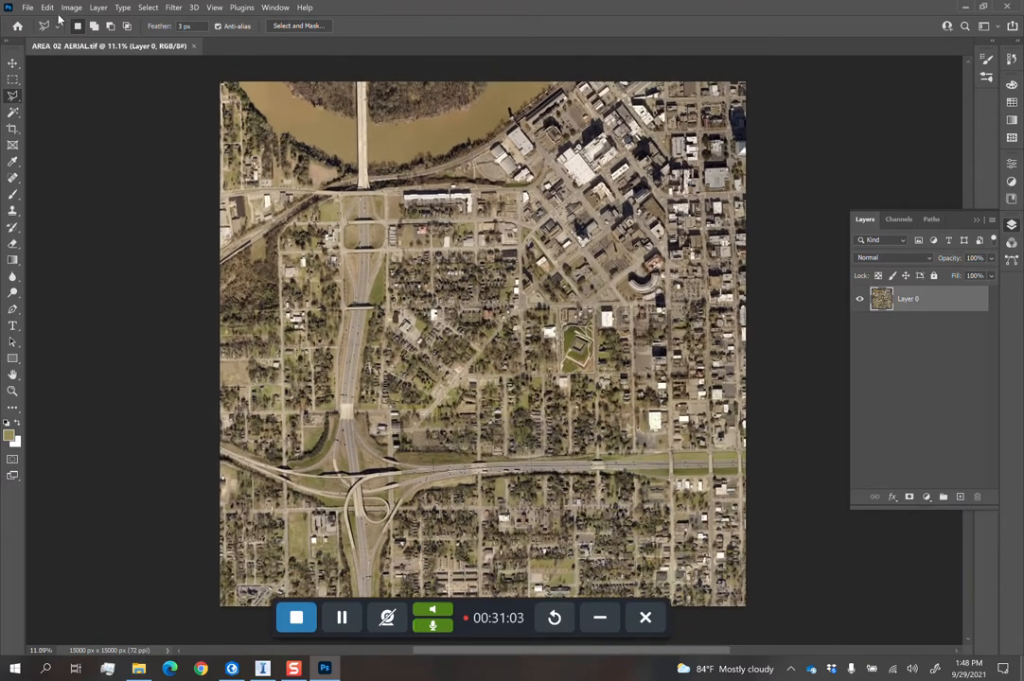
pyautogui.click(71, 7)
pyautogui.click(85, 71)
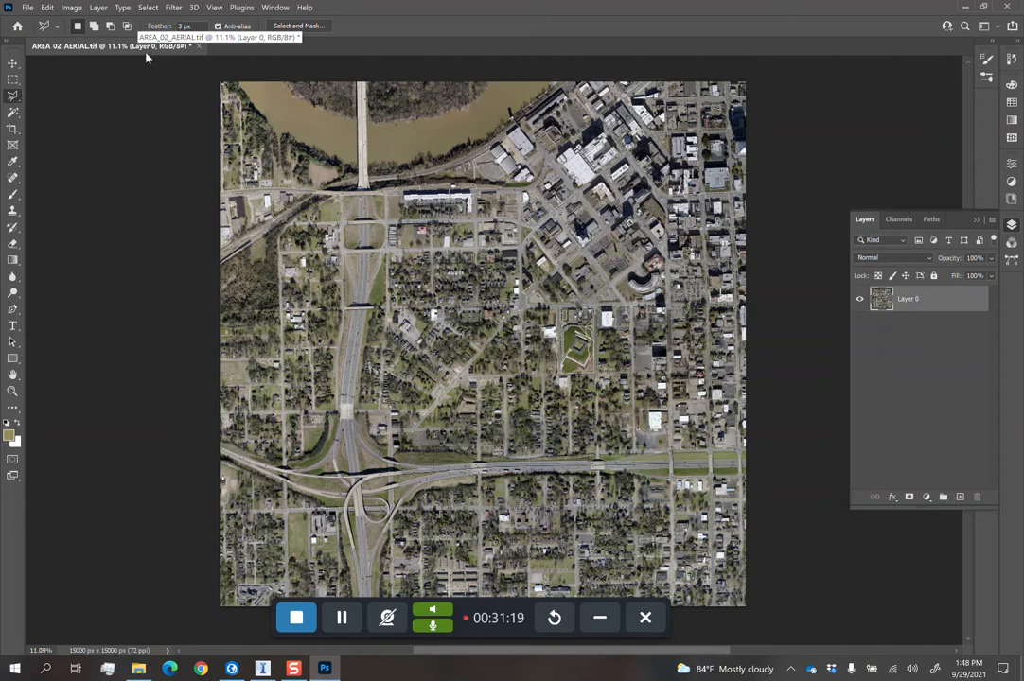
pyautogui.click(71, 8)
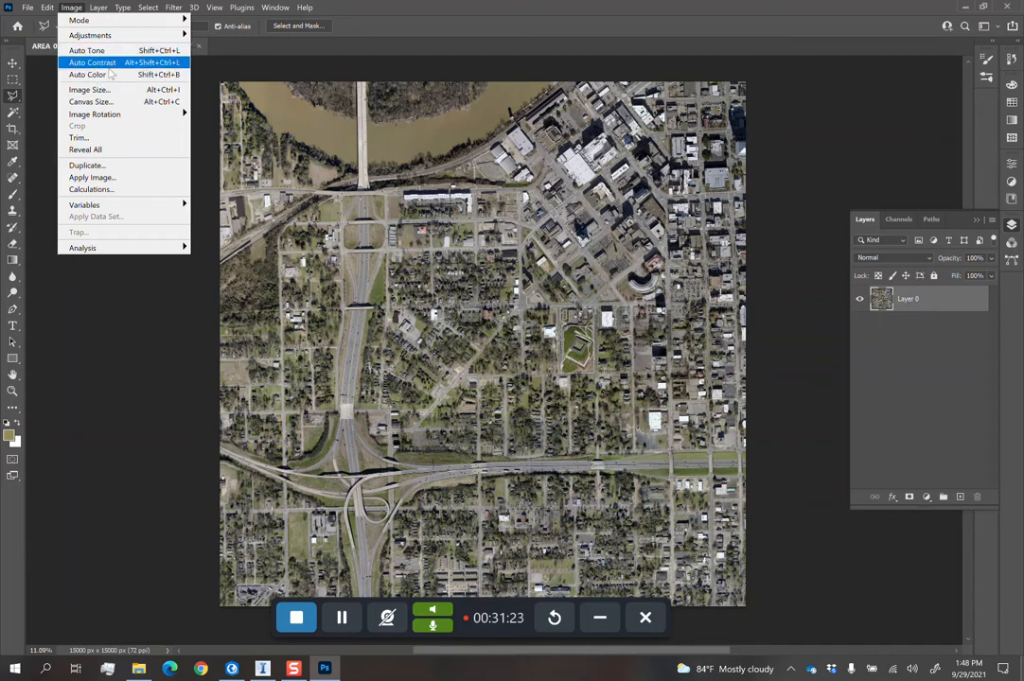
pyautogui.click(377, 8)
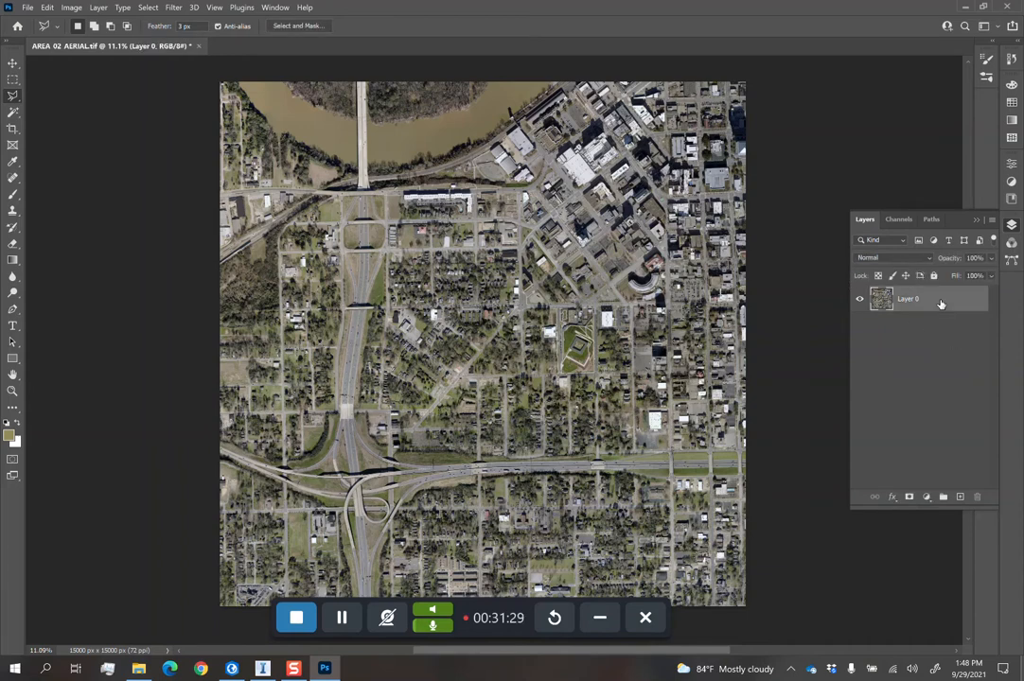
# Brighten Layer 0 with an RGB Curves adjustment using points at input 114, output 124 and input 77, output 81.
pyautogui.hotkey('ctrl', 'm')
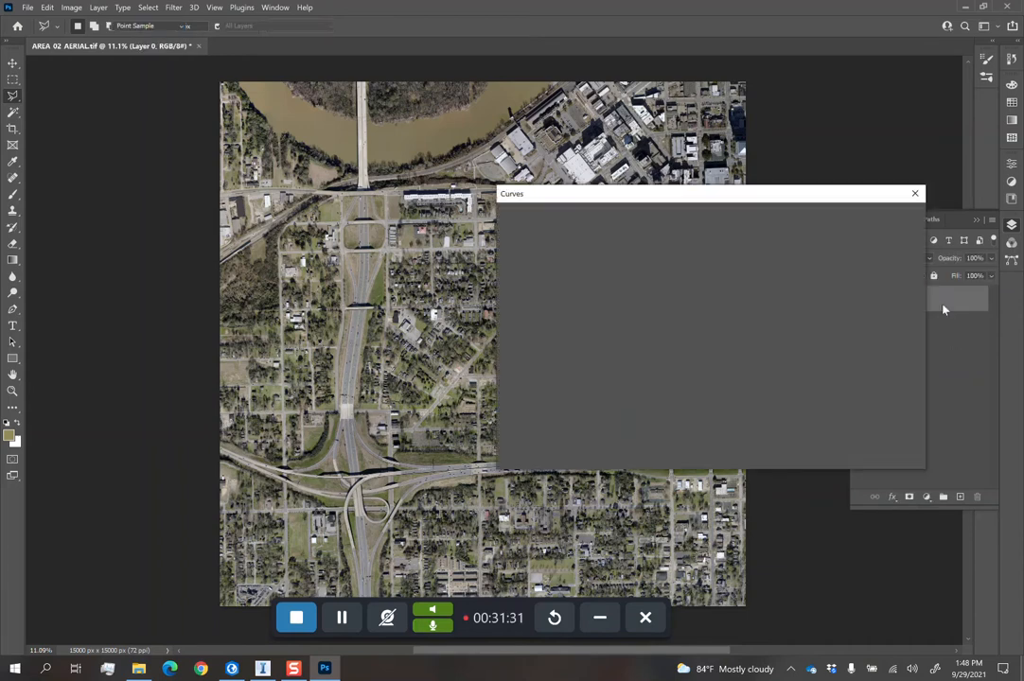
pyautogui.moveTo(644, 326); pyautogui.dragTo(632, 335)
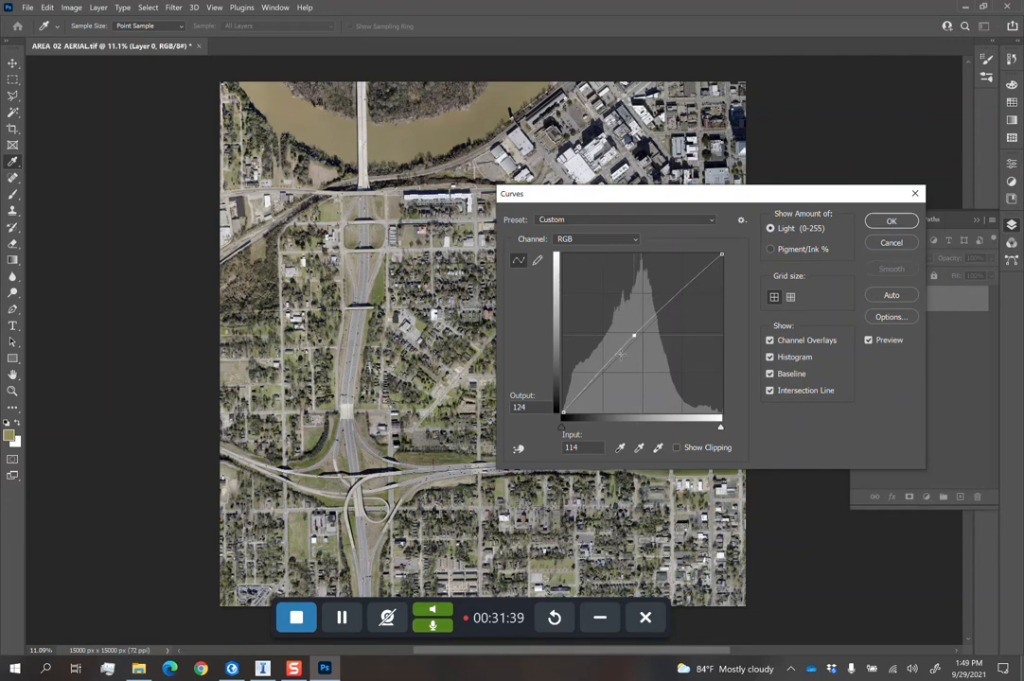
pyautogui.click(611, 362)
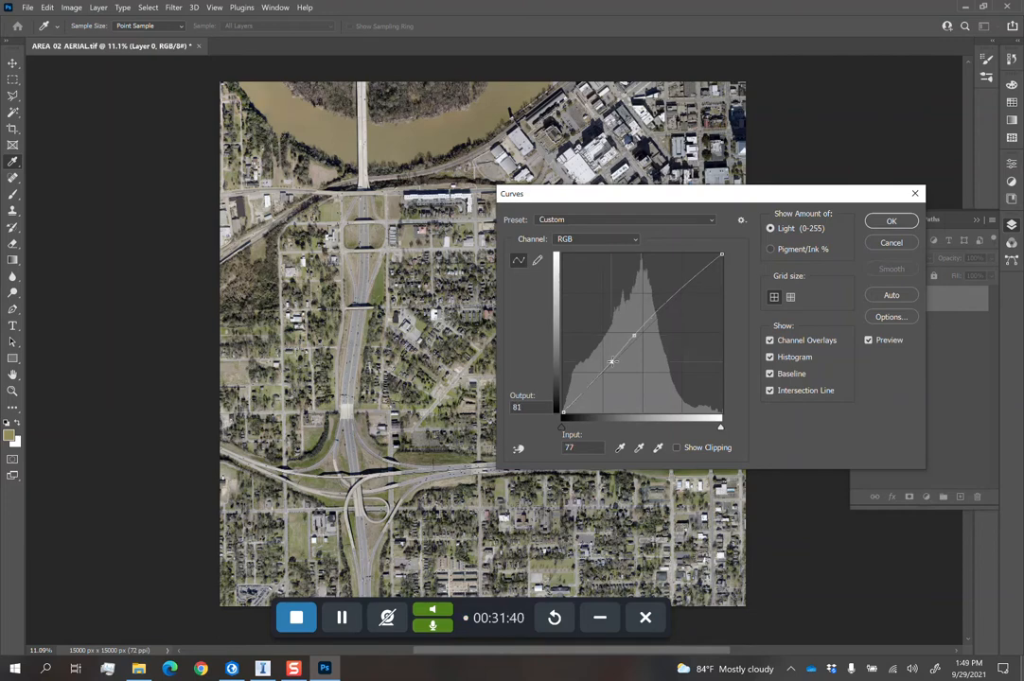
pyautogui.click(878, 225)
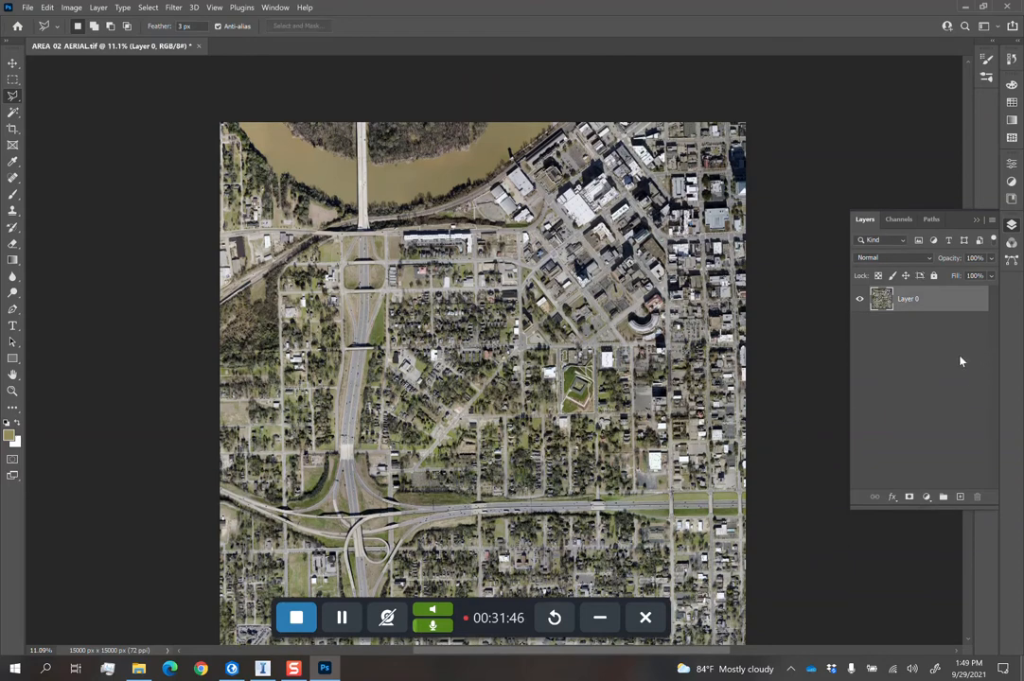
# Keep Layer 0 selected and examine the color-corrected aerial up close around the highway interchange.
pyautogui.click(918, 338)
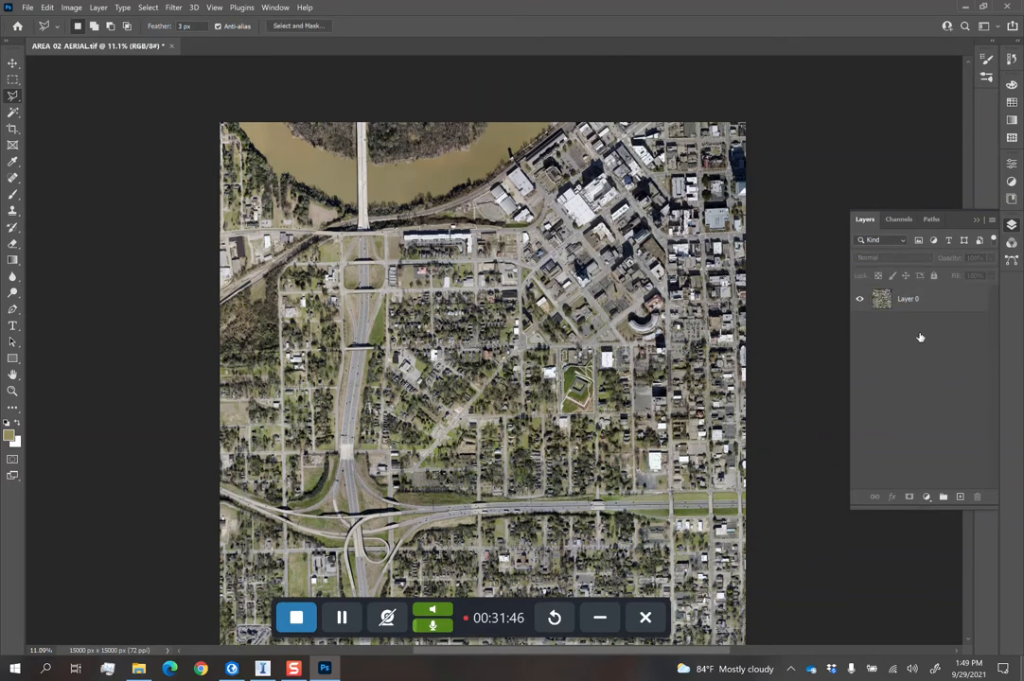
pyautogui.click(918, 299)
pyautogui.keyDown('alt'); pyautogui.scroll(2, 413, 451); pyautogui.keyUp('alt')
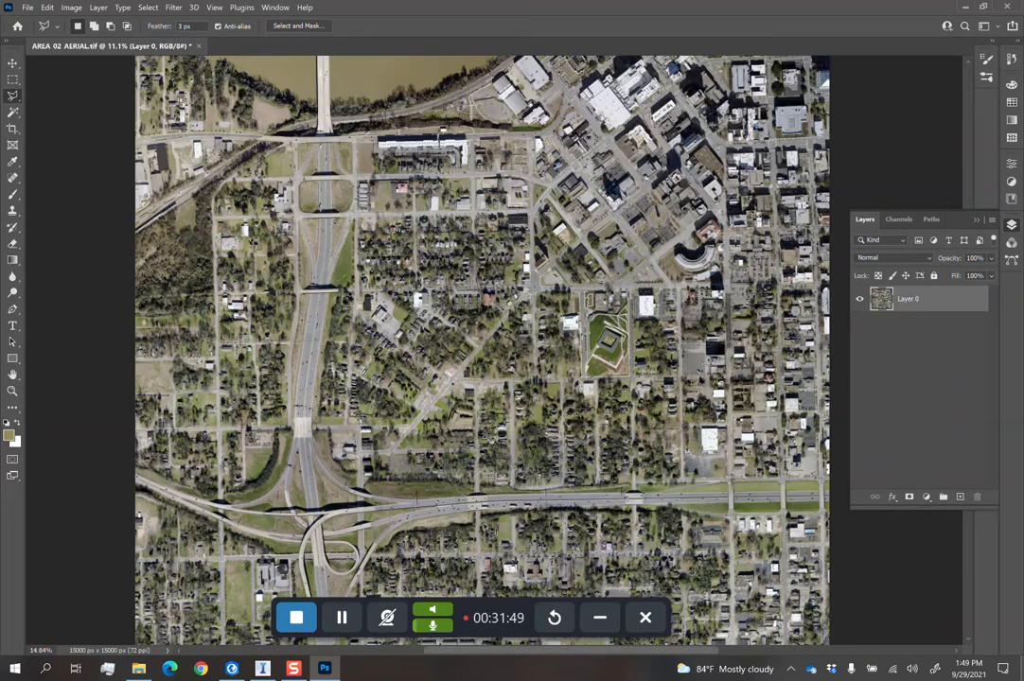
pyautogui.keyDown('alt'); pyautogui.scroll(3, 398, 473); pyautogui.keyUp('alt')
pyautogui.keyDown('alt'); pyautogui.scroll(6, 380, 501); pyautogui.keyUp('alt')
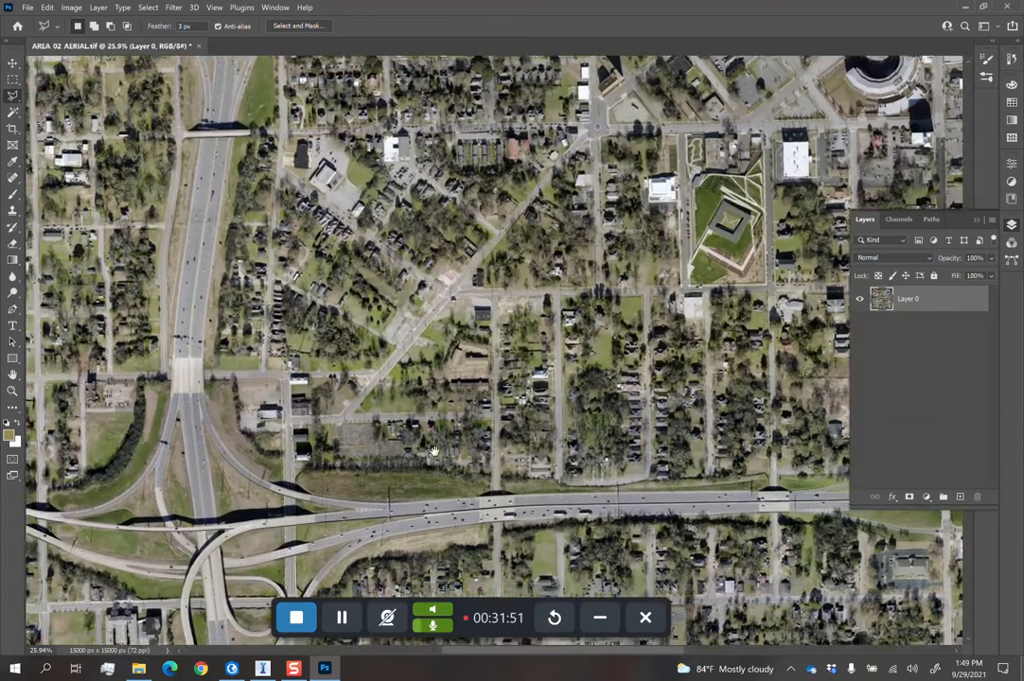
pyautogui.keyDown('alt'); pyautogui.scroll(3, 426, 414); pyautogui.keyUp('alt')
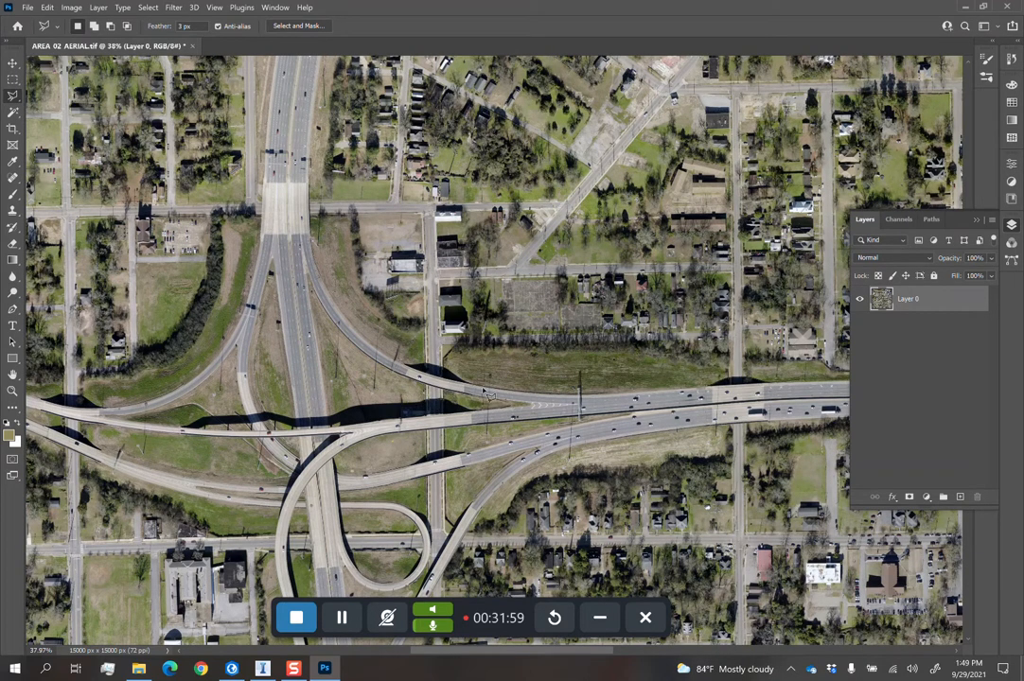
pyautogui.keyDown('alt'); pyautogui.scroll(3, 437, 404); pyautogui.keyUp('alt')
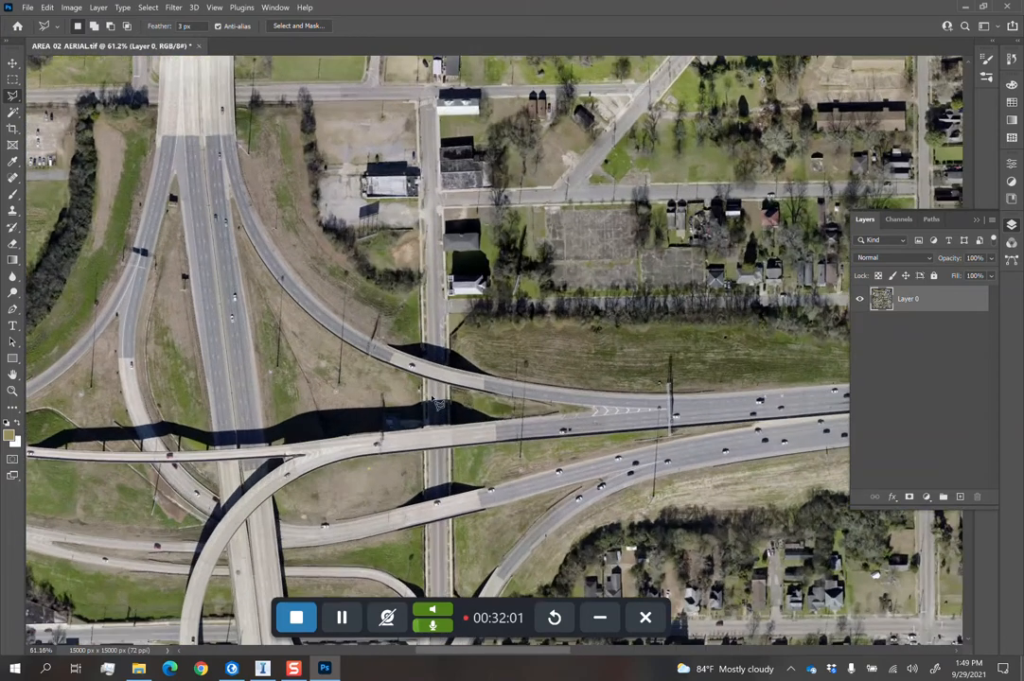
pyautogui.keyDown('alt'); pyautogui.scroll(1, 438, 404); pyautogui.keyUp('alt')
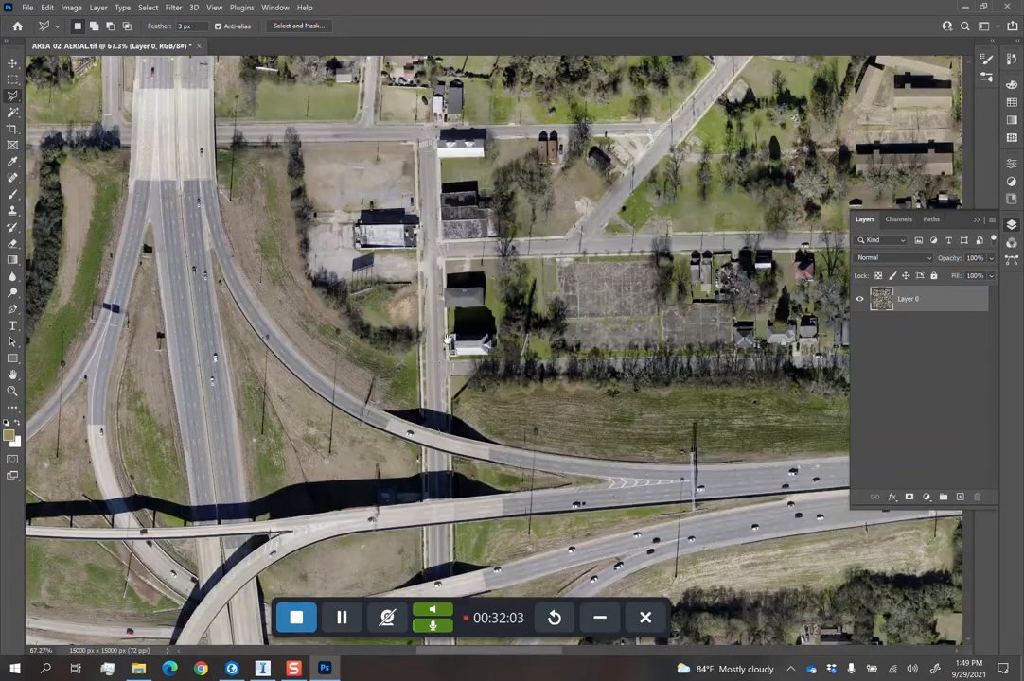
# Outline the middle ramp's overpass section across the north-south road with the Polygonal Lasso, and replace it with matching grass and road imagery.
pyautogui.scroll(-3, 441, 388)
pyautogui.keyDown('alt'); pyautogui.scroll(5, 441, 376); pyautogui.keyUp('alt')
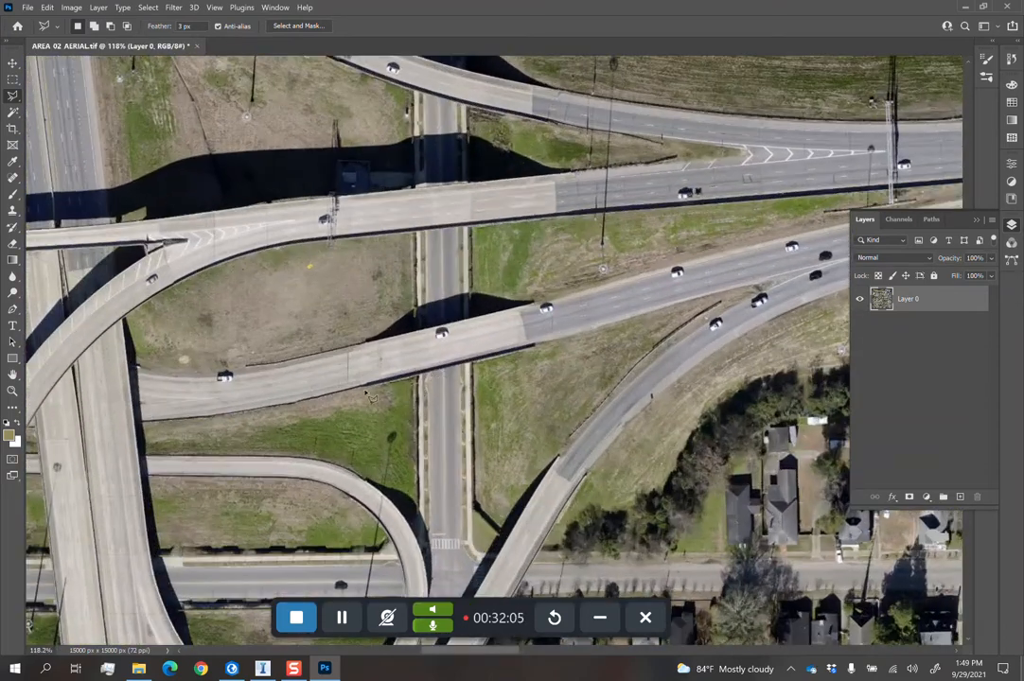
pyautogui.click(360, 343)
pyautogui.click(413, 303)
pyautogui.click(474, 287)
pyautogui.click(539, 306)
pyautogui.click(538, 348)
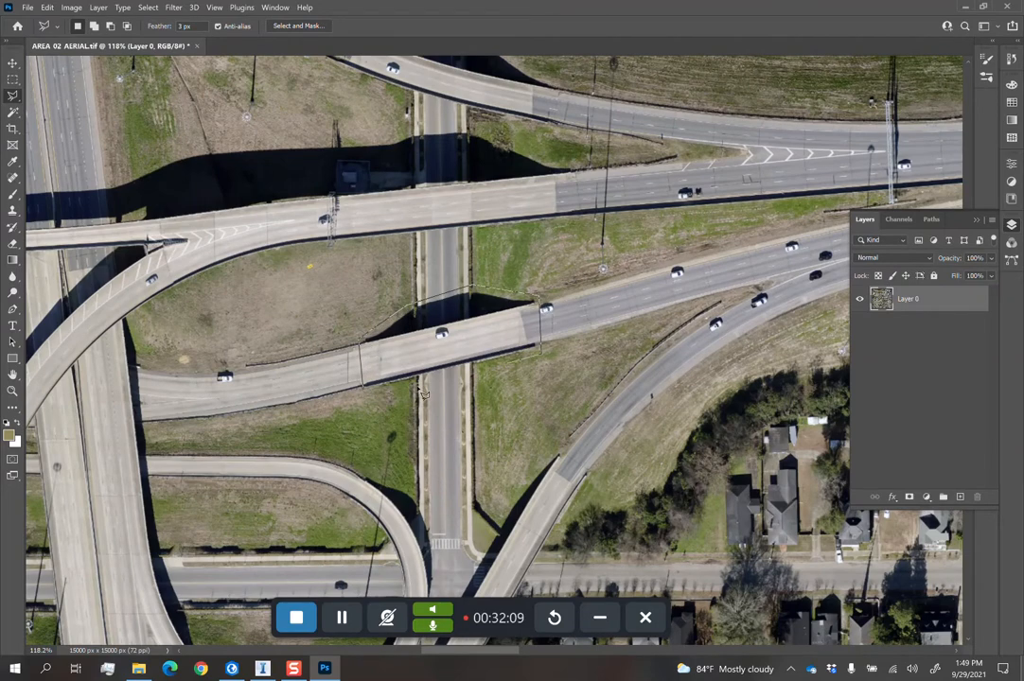
pyautogui.click(363, 390)
pyautogui.moveTo(449, 349)
pyautogui.mouseDown()
pyautogui.moveTo(450, 435)
pyautogui.moveTo(461, 343)
pyautogui.mouseUp()
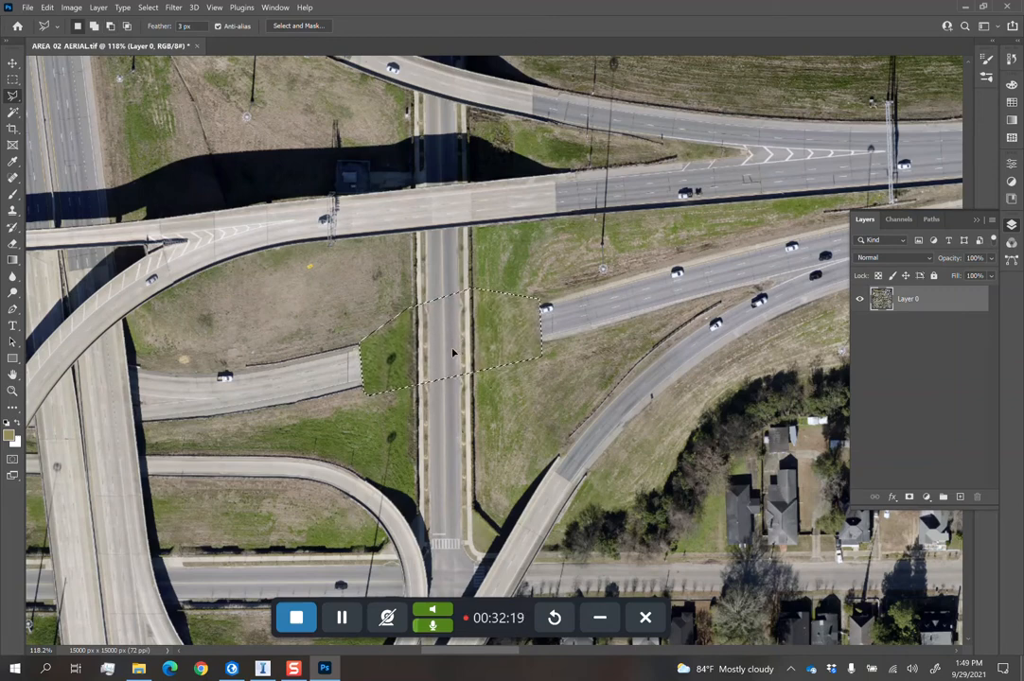
pyautogui.click(613, 351)
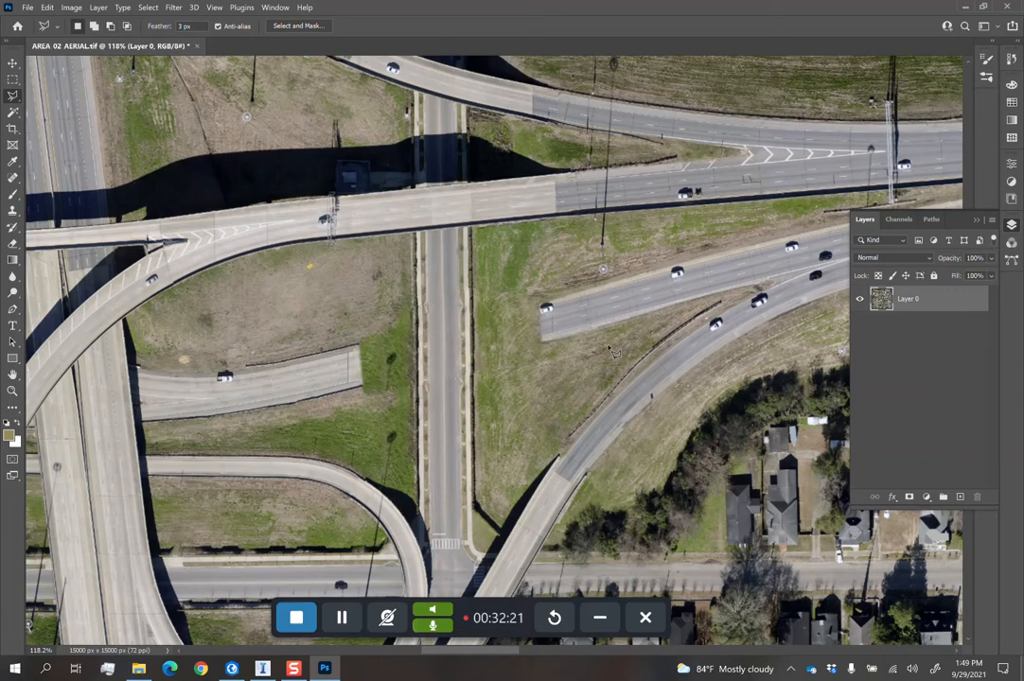
# Try to save the edited AREA_02_AERIAL.tif under its existing name.
pyautogui.click(29, 8)
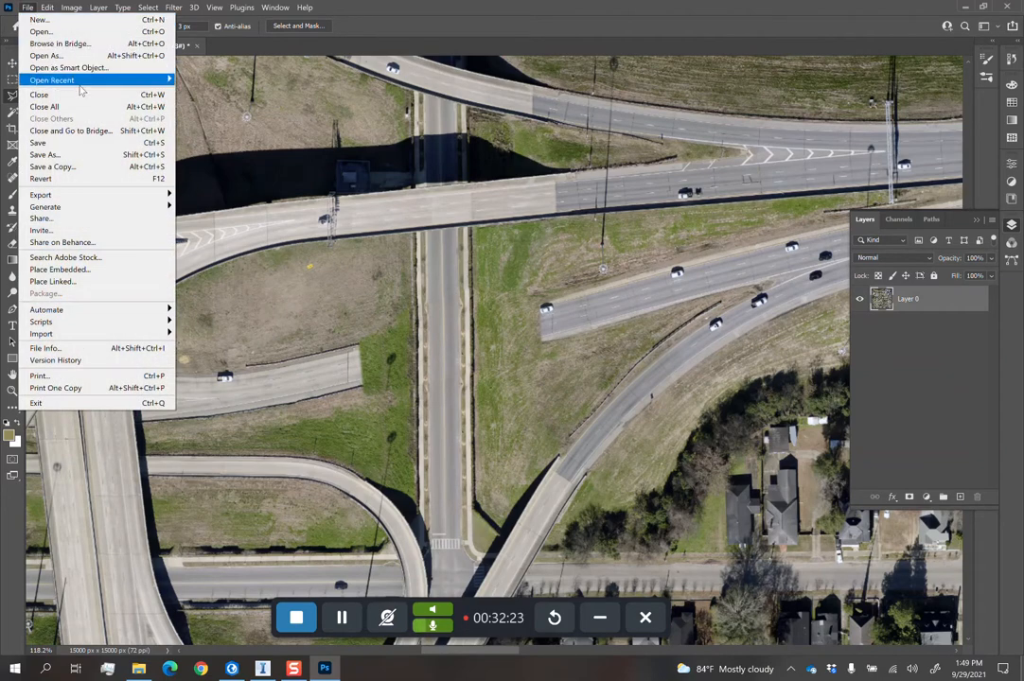
pyautogui.click(80, 137)
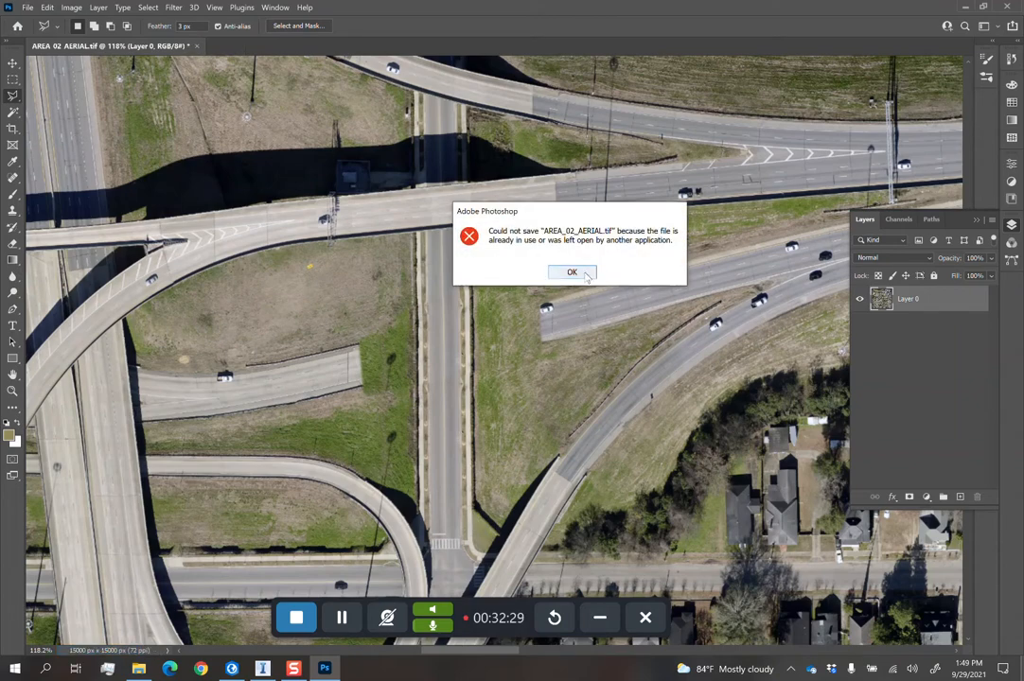
pyautogui.click(573, 273)
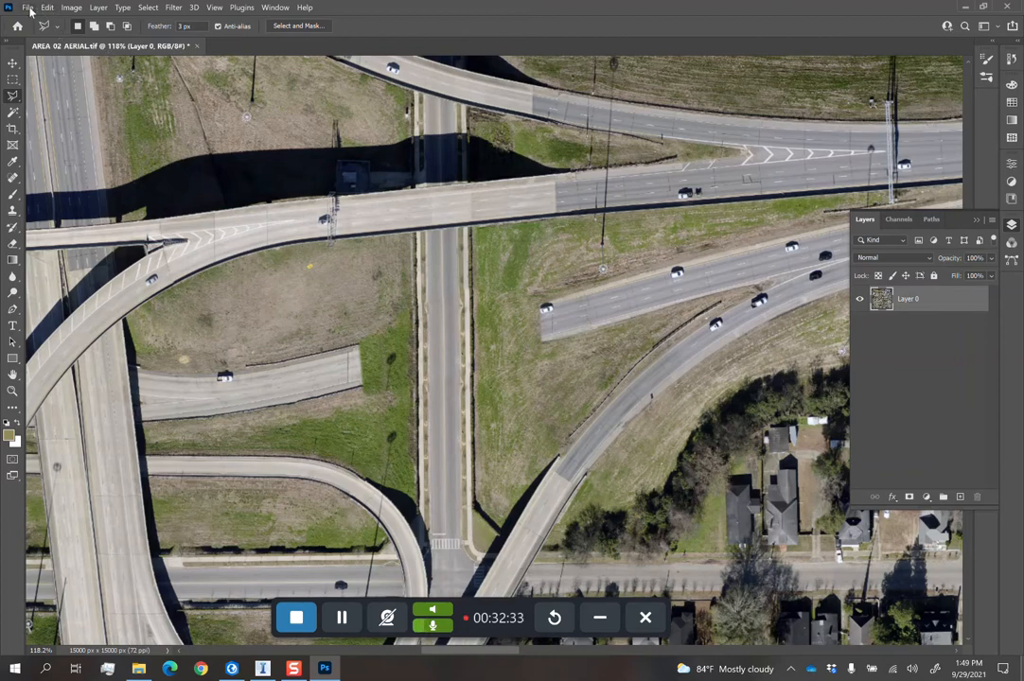
# Switch to ArcGIS Pro, remove the AREA_02_AERIAL.tif layer from the map, and save the Montgomery_Tutorial project.
pyautogui.click(232, 668)
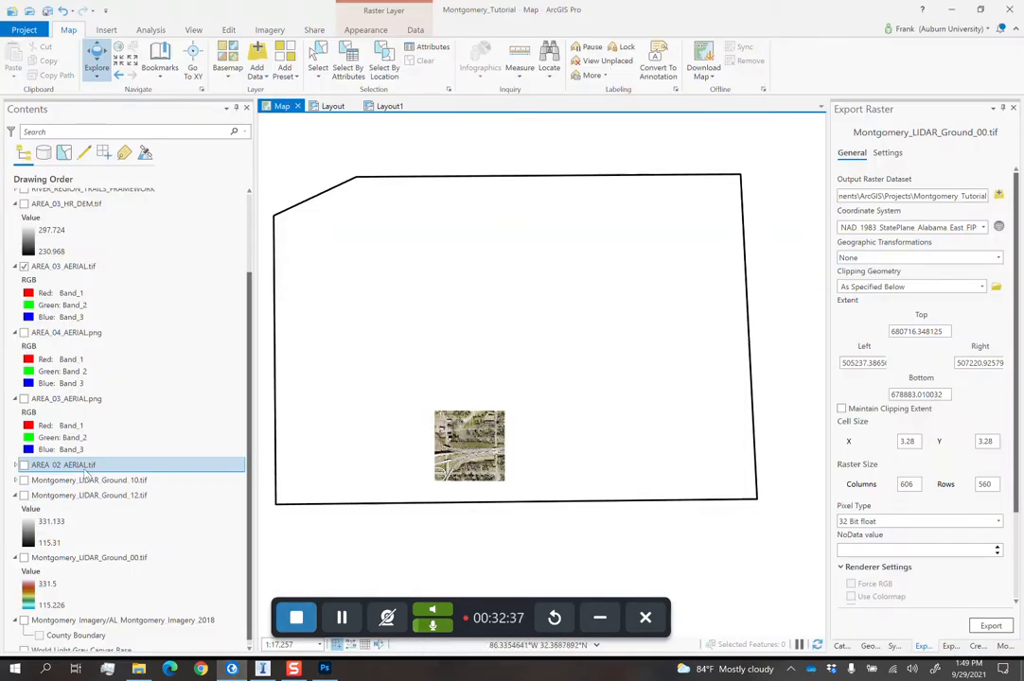
pyautogui.rightClick(85, 466)
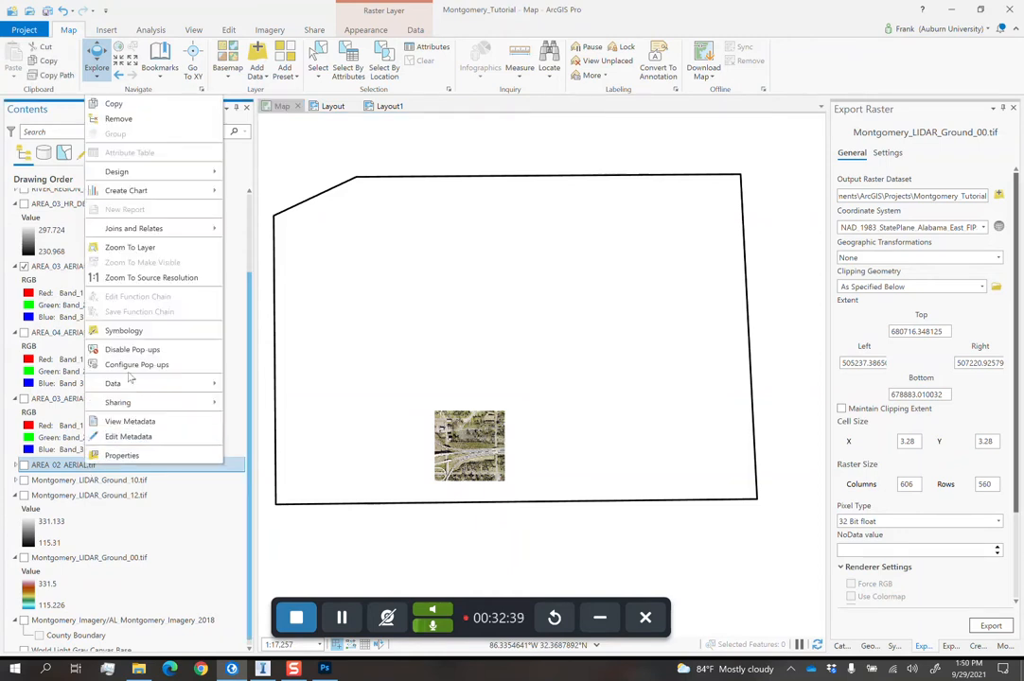
pyautogui.click(142, 123)
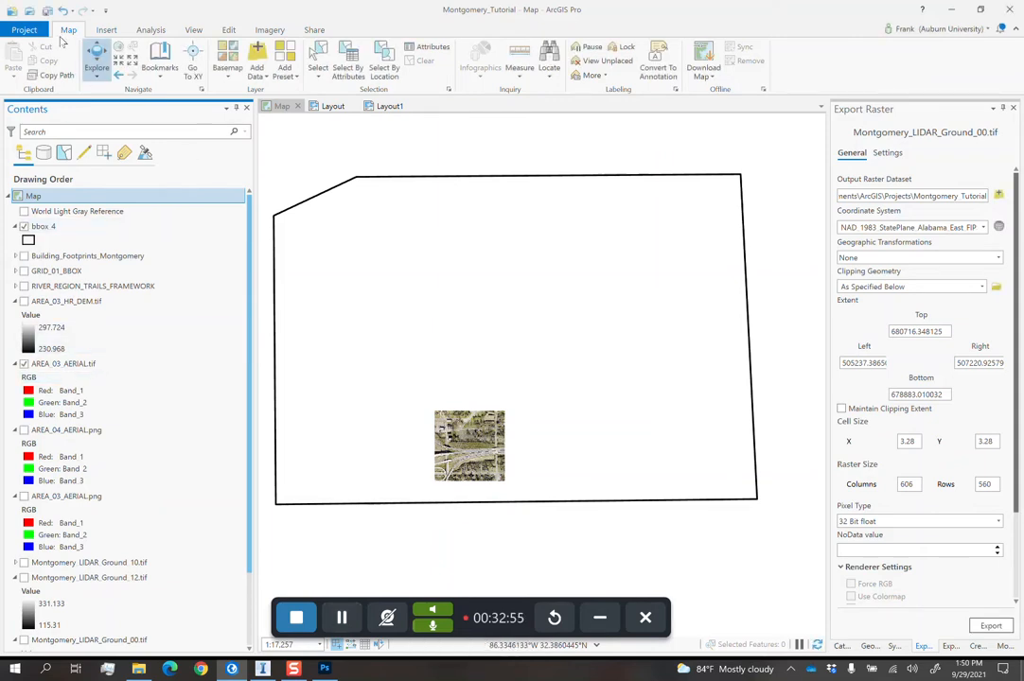
pyautogui.hotkey('ctrl', 's')
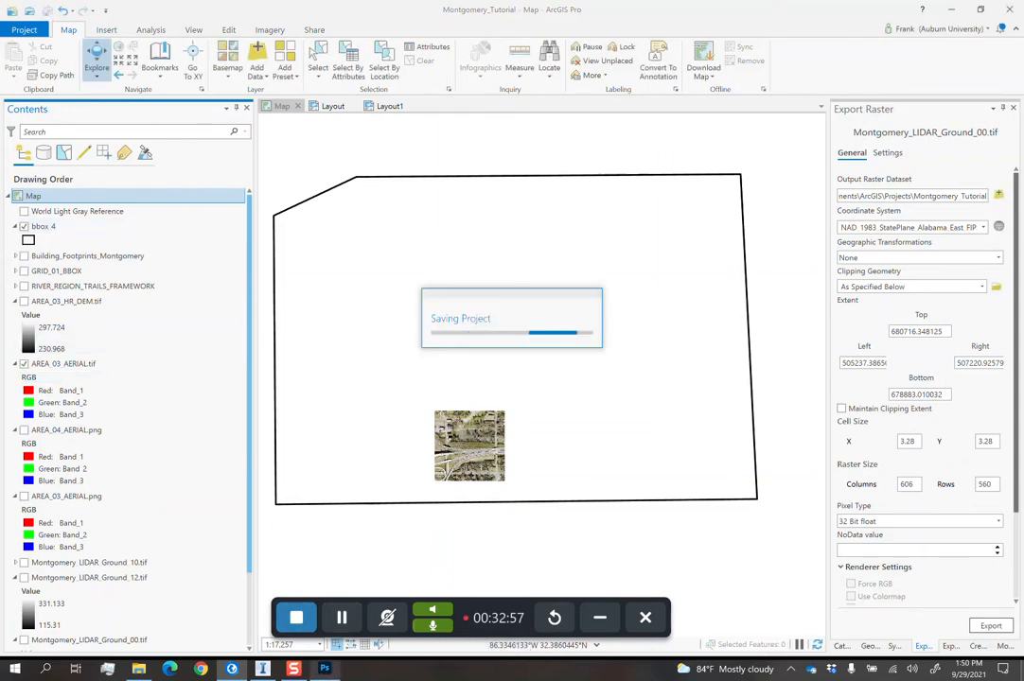
# Return to Photoshop, save and close AREA_02_AERIAL.tif, and minimize the program.
pyautogui.click(324, 668)
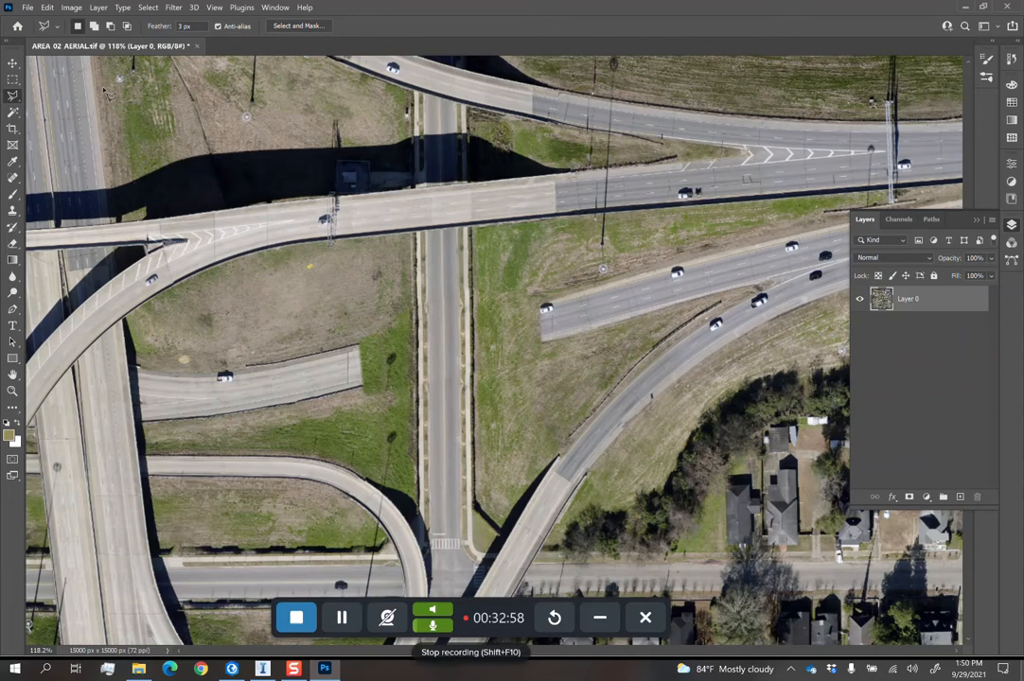
pyautogui.click(28, 7)
pyautogui.click(68, 142)
pyautogui.click(192, 47)
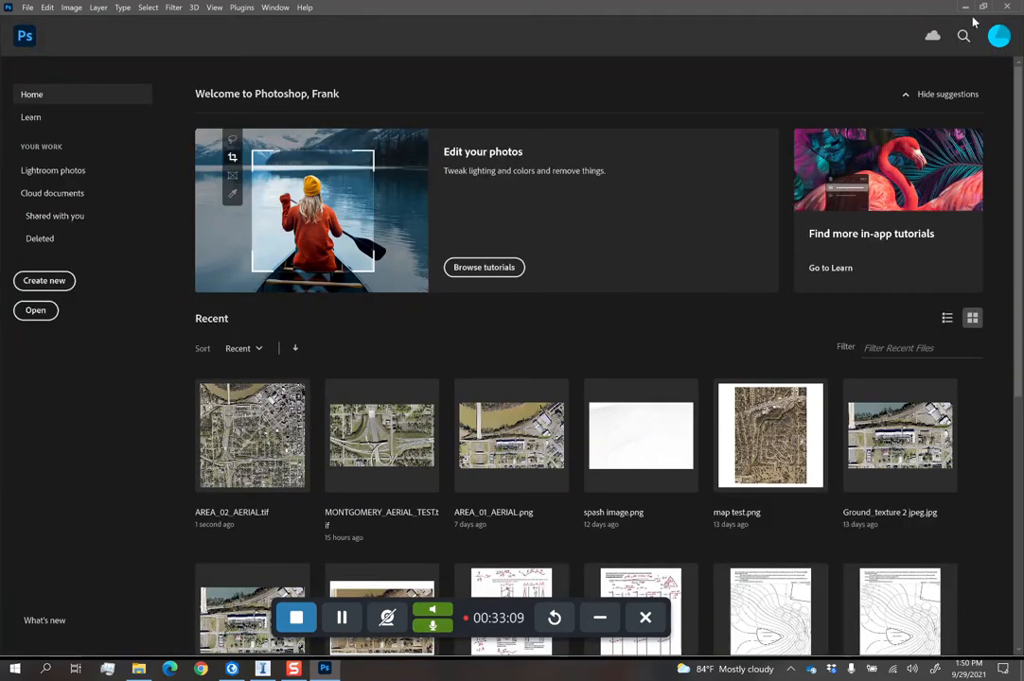
pyautogui.click(966, 7)
# Switch to InfraWorks, move View Settings clear of the data sources, and refresh the AREA_02_AERIAL.tif ground imagery.
pyautogui.click(263, 669)
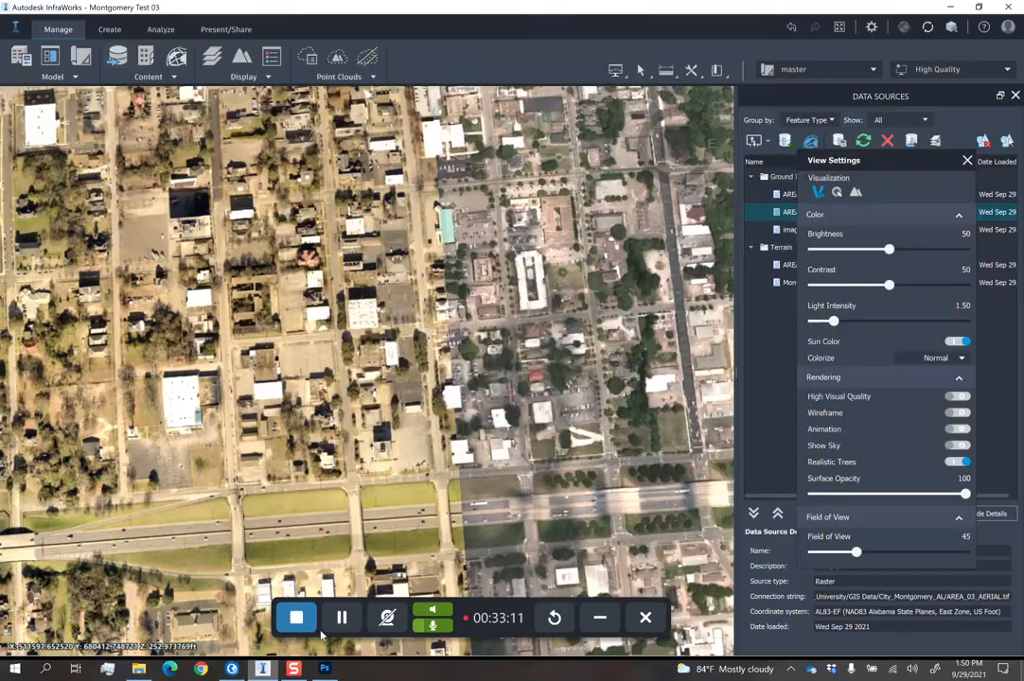
pyautogui.moveTo(371, 425); pyautogui.dragTo(346, 380)
pyautogui.moveTo(834, 157); pyautogui.dragTo(846, 443)
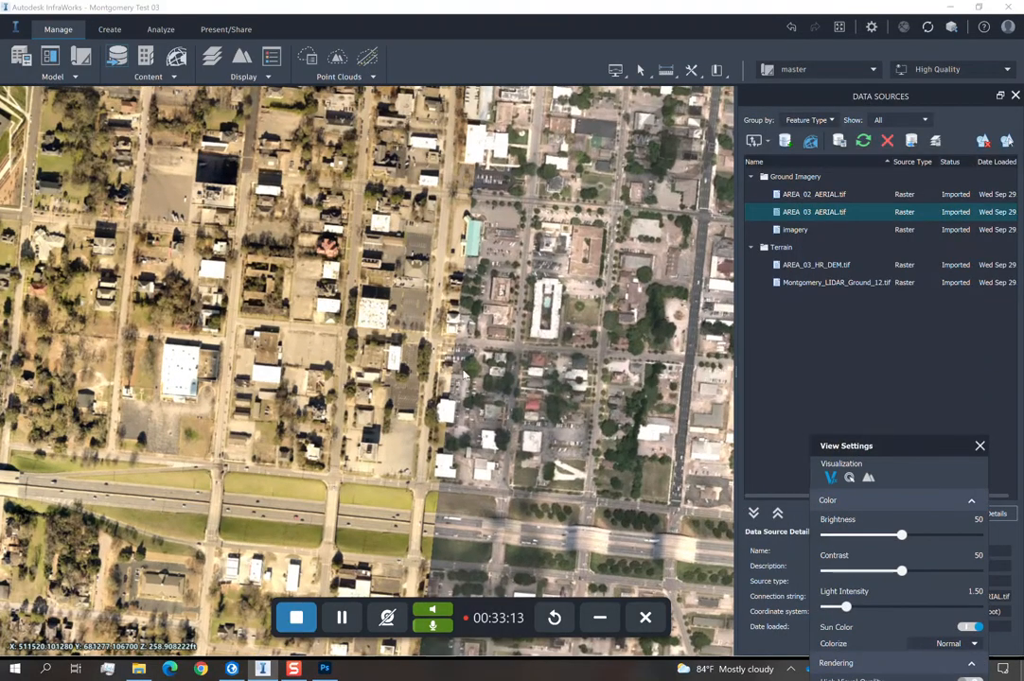
pyautogui.moveTo(464, 376); pyautogui.dragTo(722, 347, button='middle')
pyautogui.click(814, 197)
pyautogui.moveTo(616, 260); pyautogui.dragTo(744, 225, button='middle')
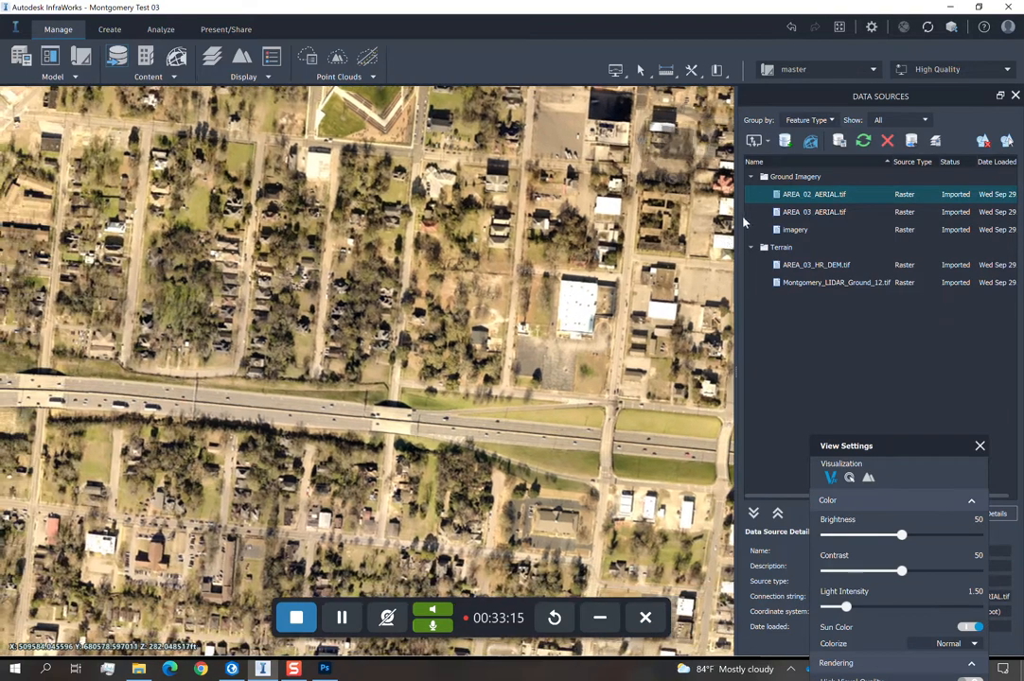
pyautogui.rightClick(805, 202)
pyautogui.click(851, 221)
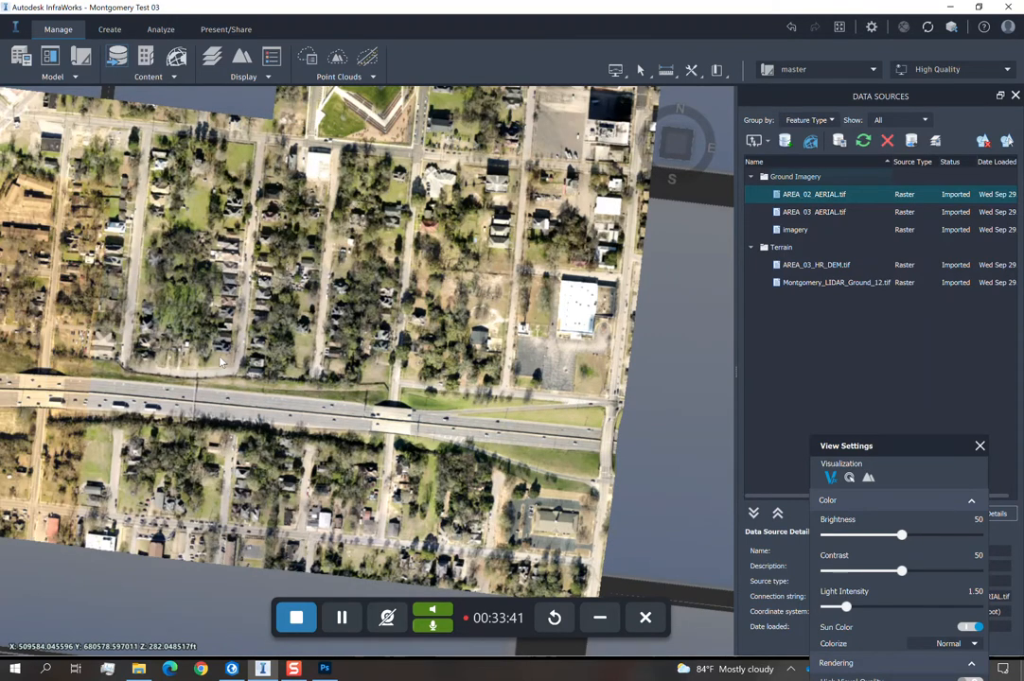
# Examine the refreshed ground imagery around the highway interchange and where AREA_03_AERIAL.tif overlaps it.
pyautogui.moveTo(252, 431); pyautogui.dragTo(456, 422, button='middle')
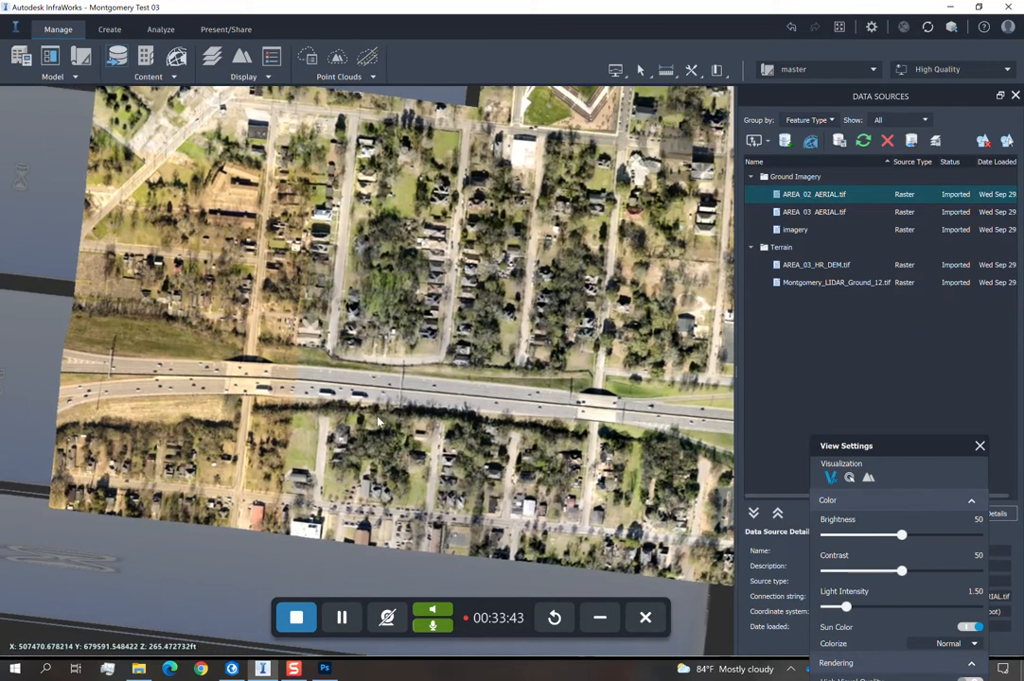
pyautogui.scroll(-2, 371, 431)
pyautogui.moveTo(234, 407); pyautogui.dragTo(519, 398, button='middle')
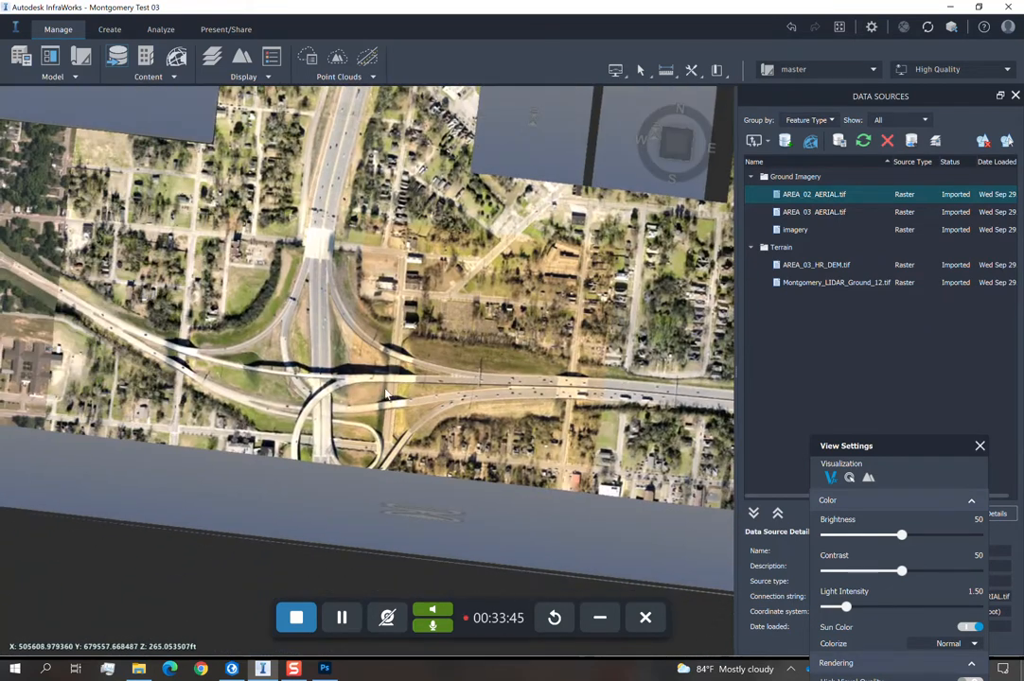
pyautogui.click(814, 212)
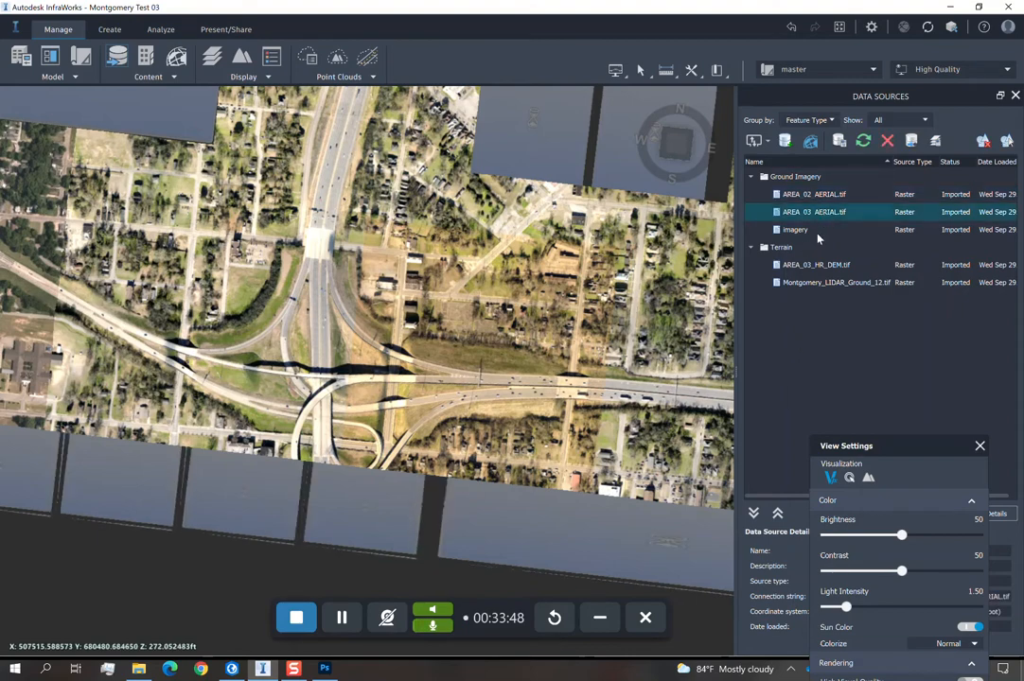
pyautogui.rightClick(787, 213)
pyautogui.click(744, 357)
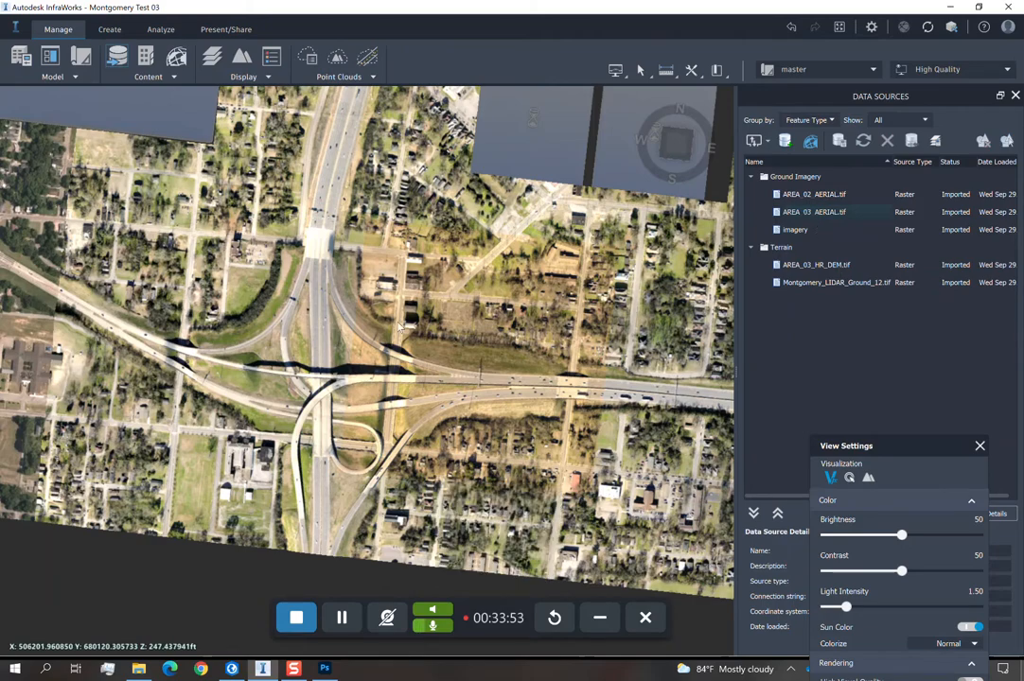
pyautogui.scroll(4, 425, 378)
pyautogui.moveTo(425, 386); pyautogui.dragTo(417, 314, button='middle')
pyautogui.moveTo(416, 331); pyautogui.dragTo(411, 308)
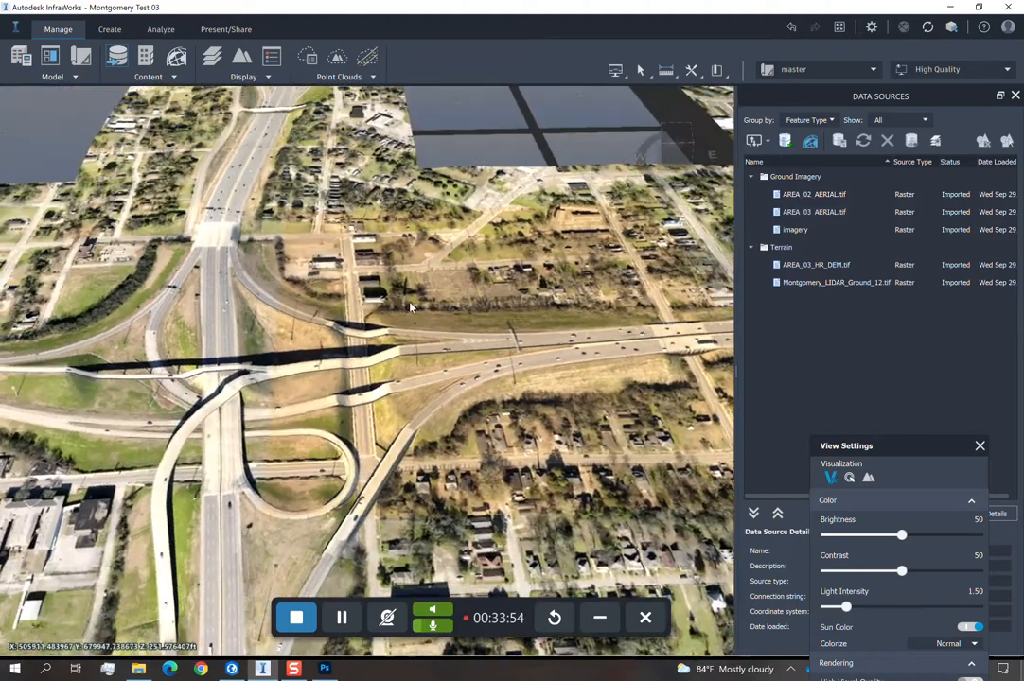
pyautogui.scroll(3, 414, 357)
pyautogui.moveTo(412, 358); pyautogui.dragTo(418, 361)
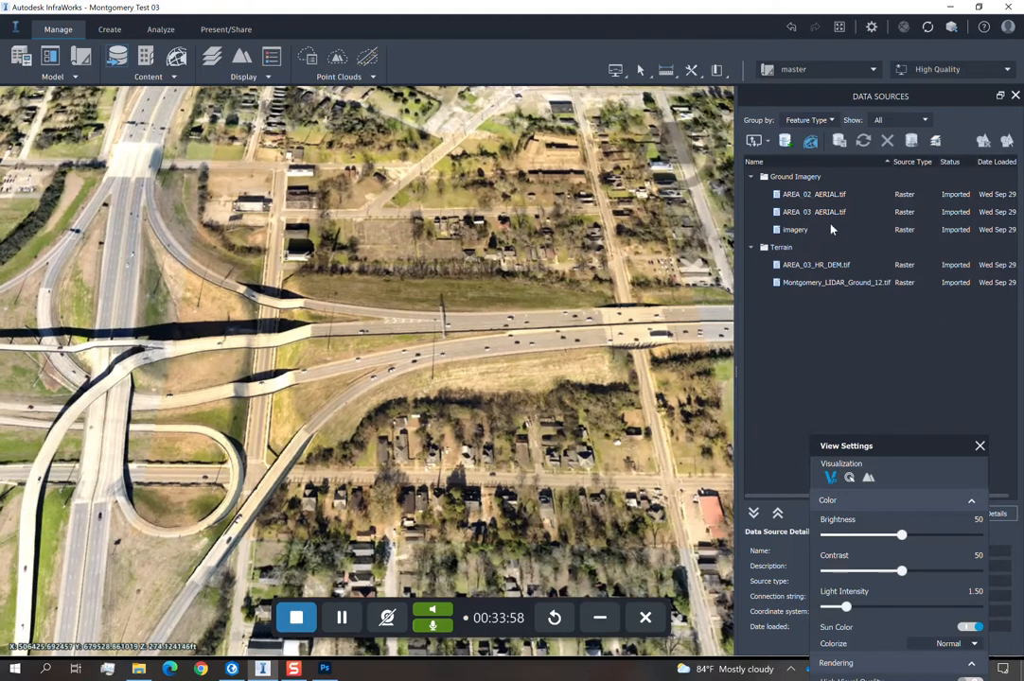
pyautogui.click(830, 214)
pyautogui.rightClick(829, 215)
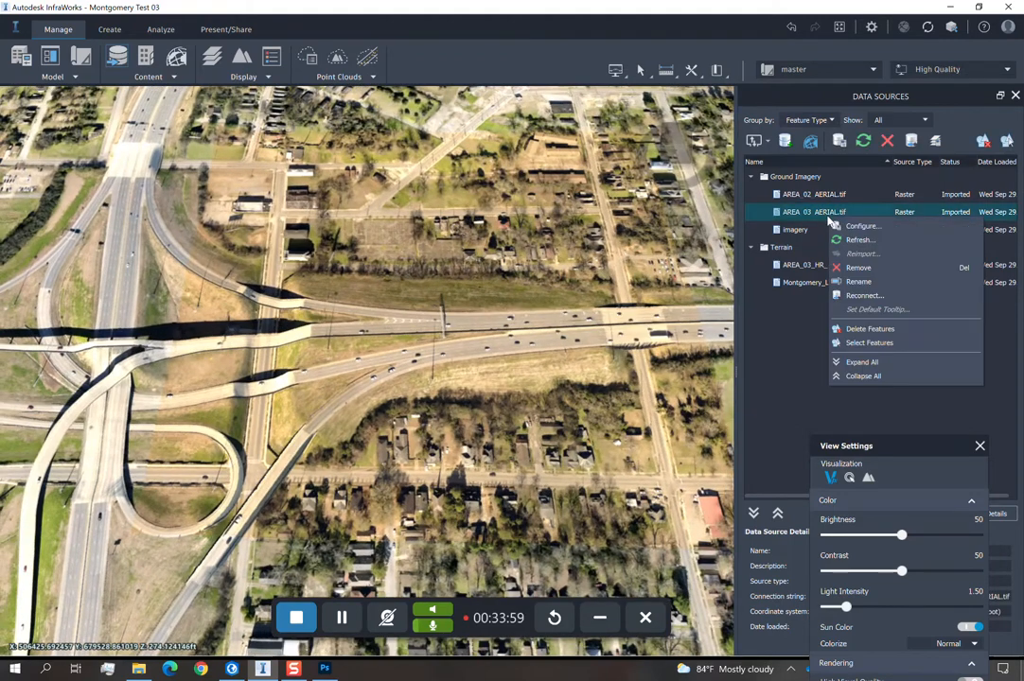
pyautogui.click(792, 384)
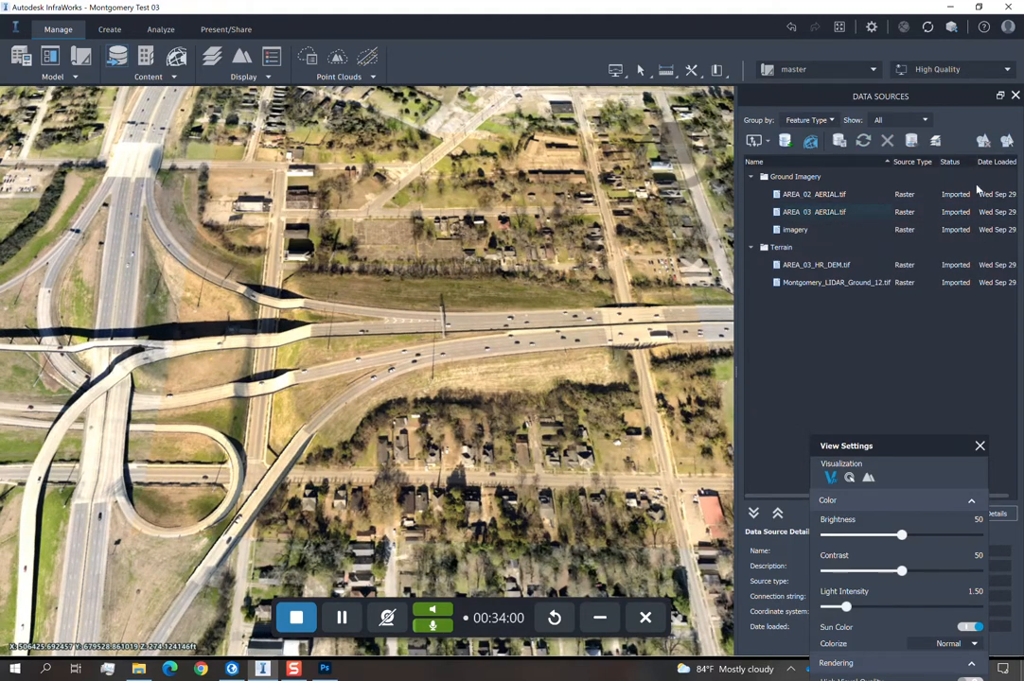
# Turn off the AREA_03_AERIAL.tif ground imagery in Surface Layers and apply the change.
pyautogui.click(935, 141)
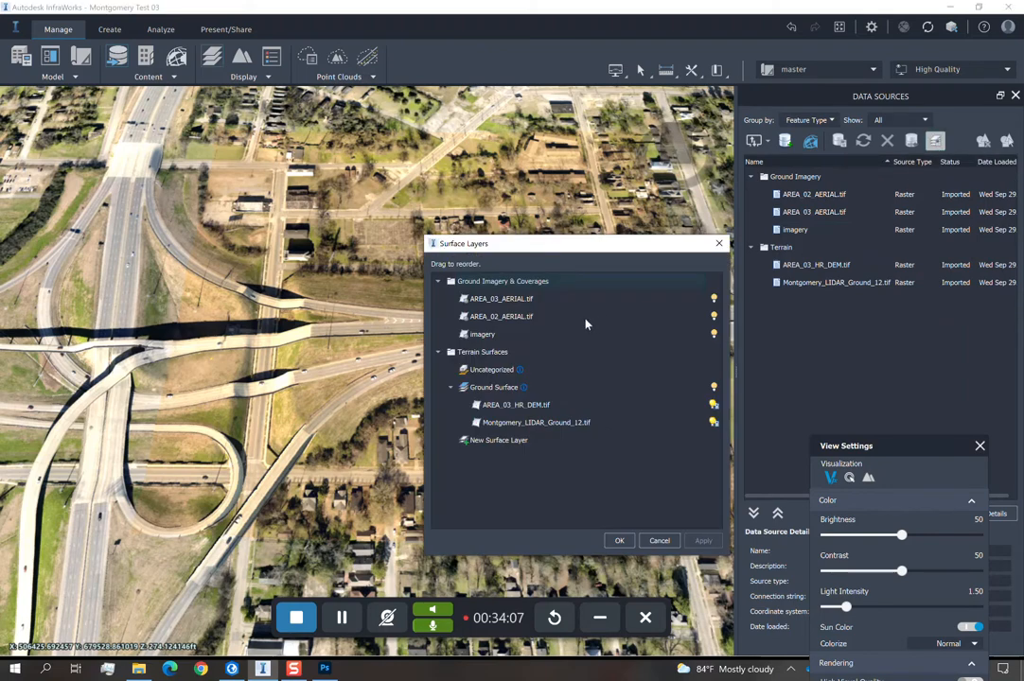
pyautogui.click(523, 319)
pyautogui.click(524, 301)
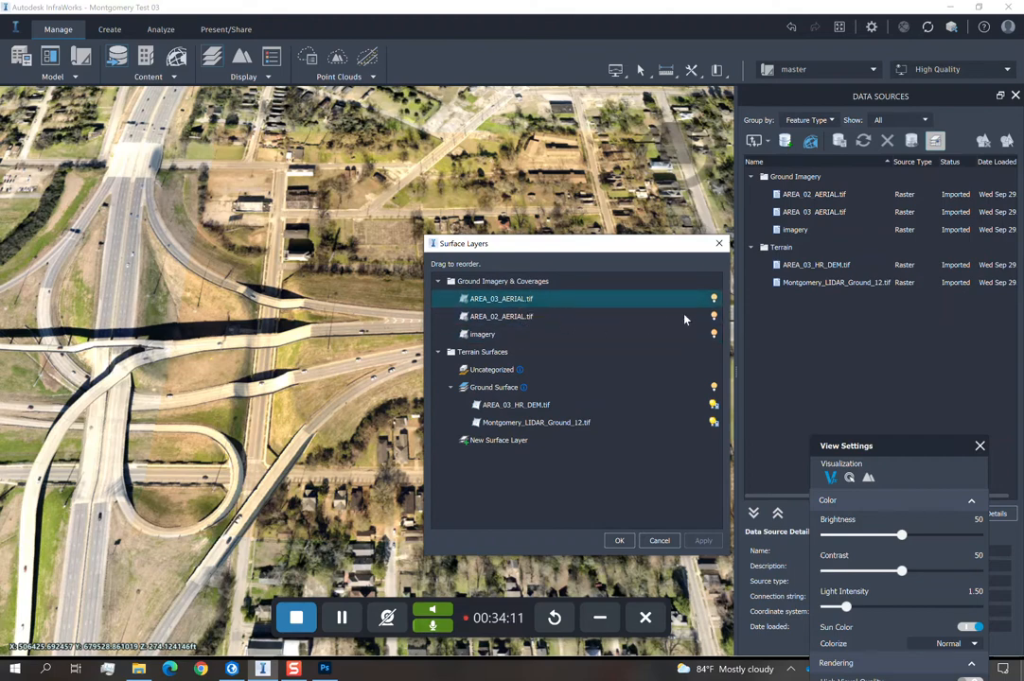
pyautogui.click(713, 299)
pyautogui.click(620, 542)
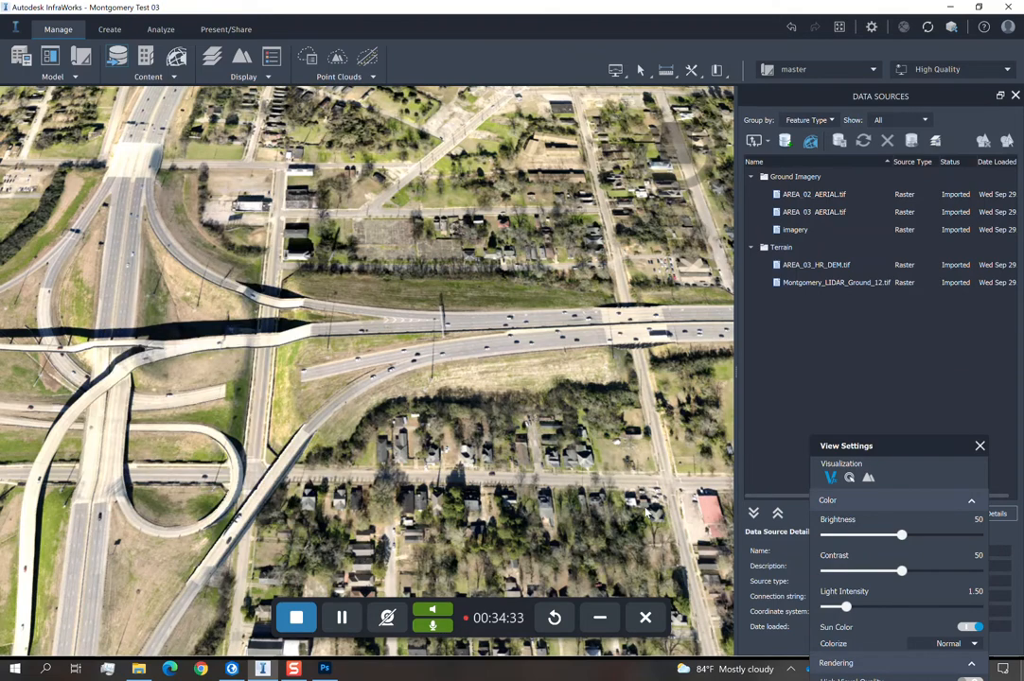
# Examine the removed ramp overpass section close up and at an angle within the interchange.
pyautogui.scroll(5, 306, 340)
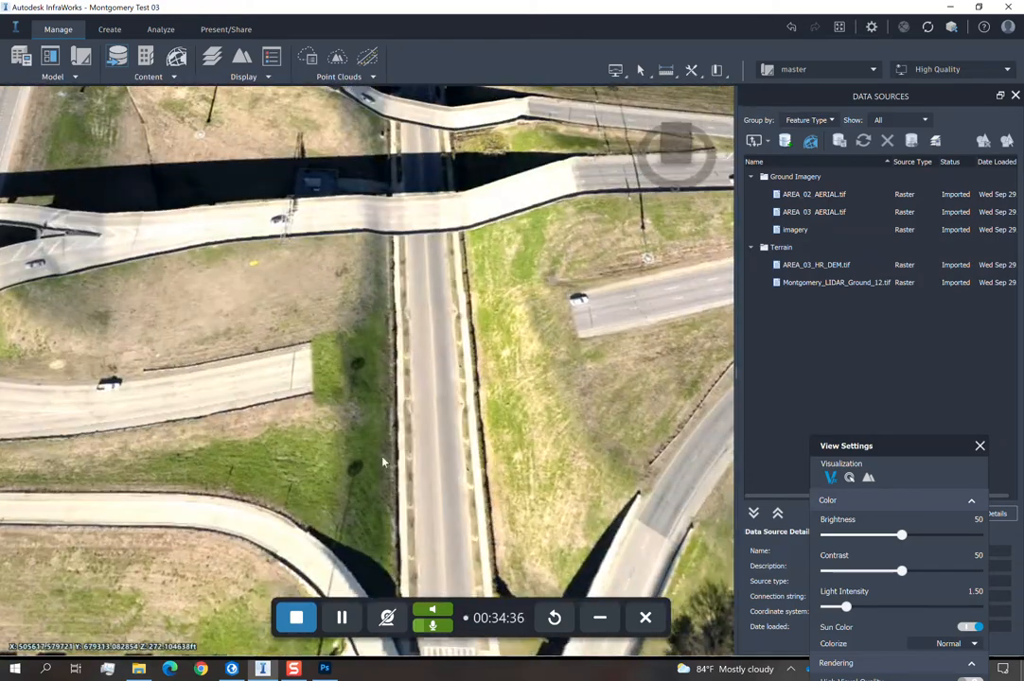
pyautogui.keyDown('shift'); pyautogui.moveTo(384, 462); pyautogui.dragTo(478, 358, button='middle'); pyautogui.keyUp('shift')
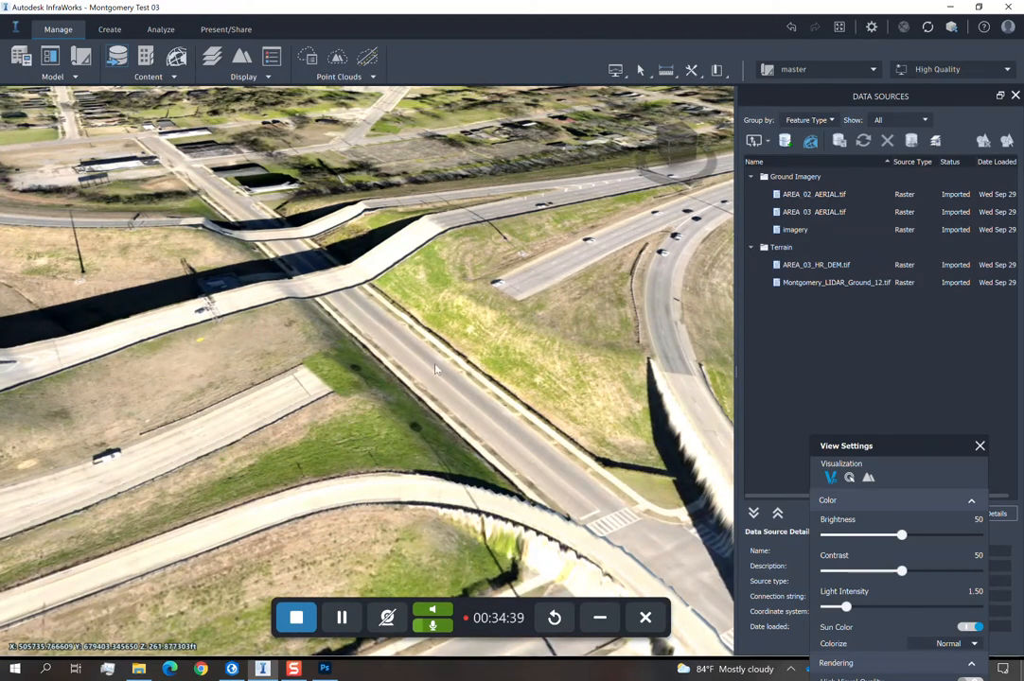
pyautogui.scroll(-5, 477, 357)
pyautogui.scroll(-2, 431, 356)
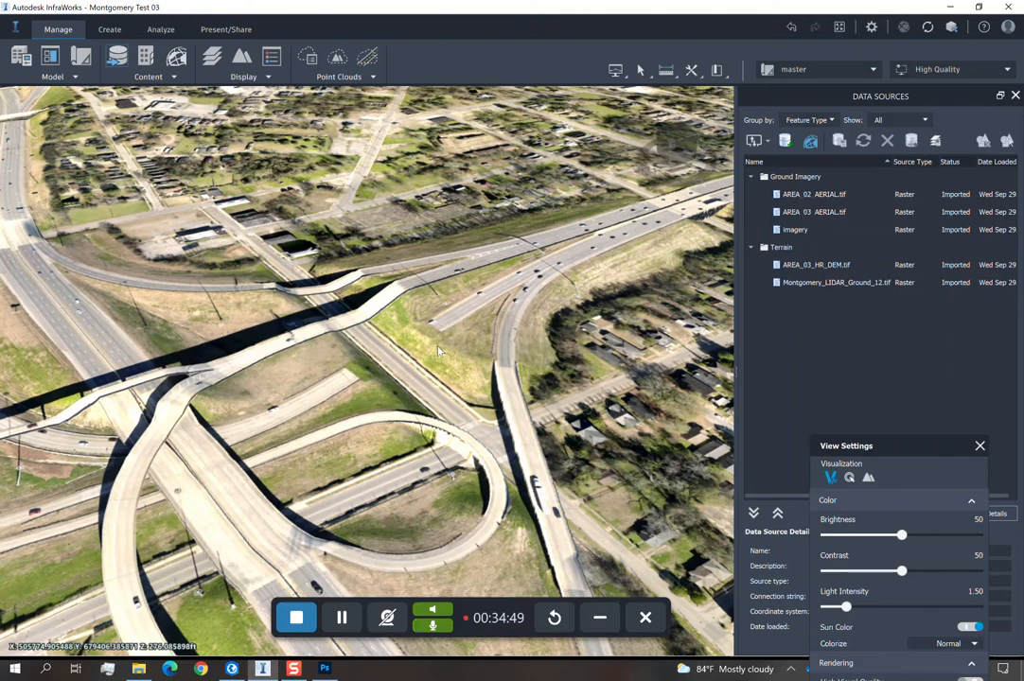
pyautogui.scroll(-2, 303, 292)
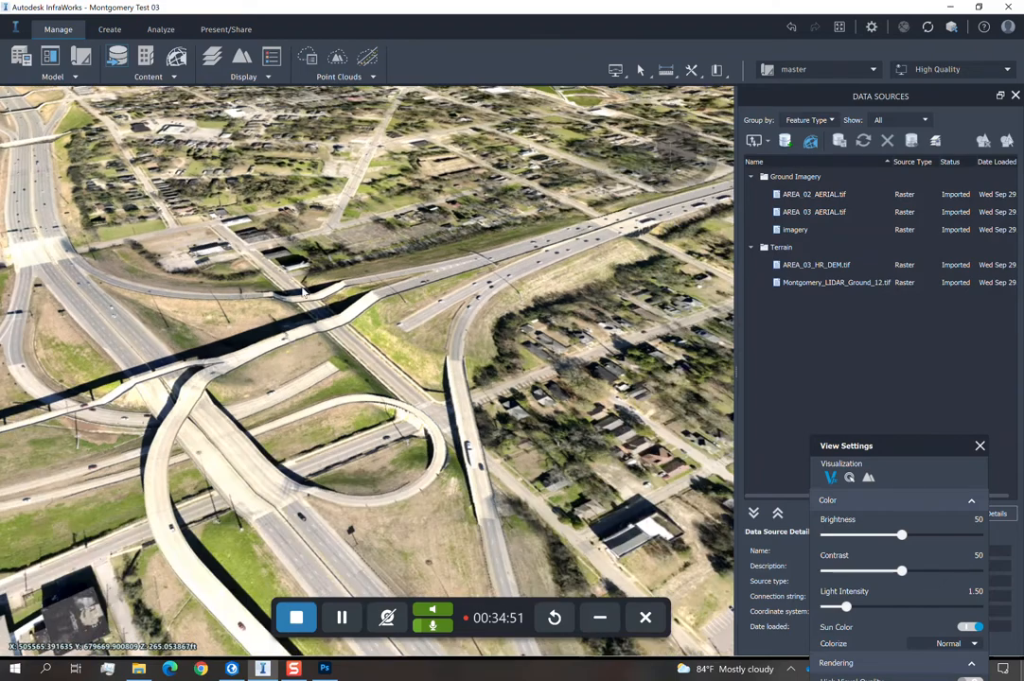
# Examine the city from above to compare the corrected aerial's color with the surrounding imagery.
pyautogui.scroll(-5, 303, 293)
pyautogui.moveTo(303, 292); pyautogui.dragTo(349, 338)
pyautogui.scroll(-2, 349, 338)
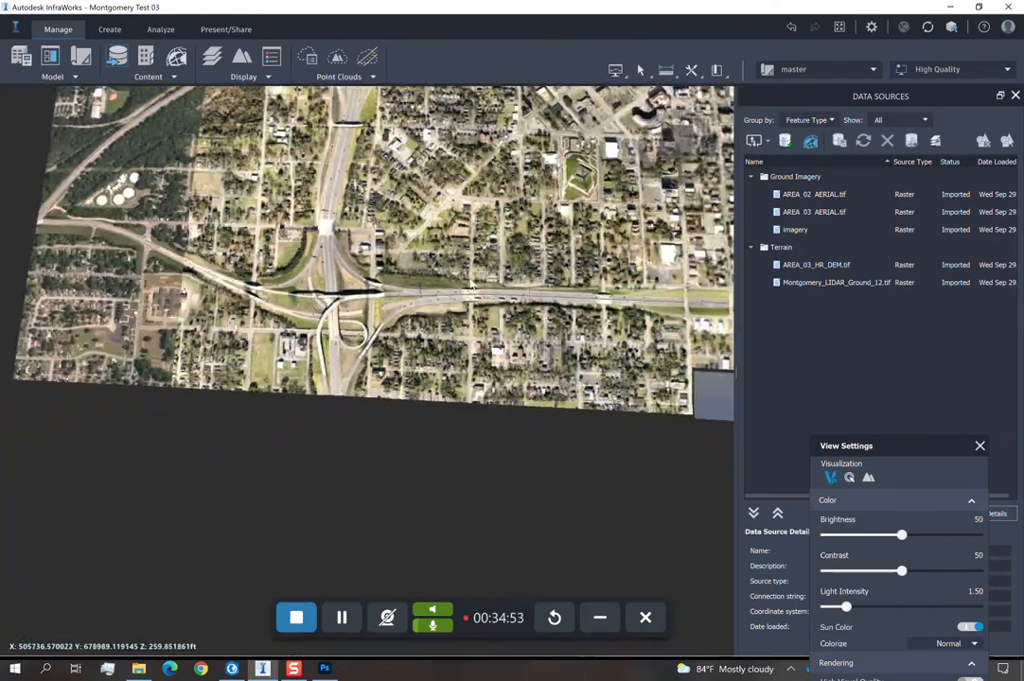
pyautogui.moveTo(471, 284); pyautogui.dragTo(383, 473, button='middle')
pyautogui.moveTo(383, 474); pyautogui.dragTo(459, 426)
pyautogui.scroll(-2, 459, 426)
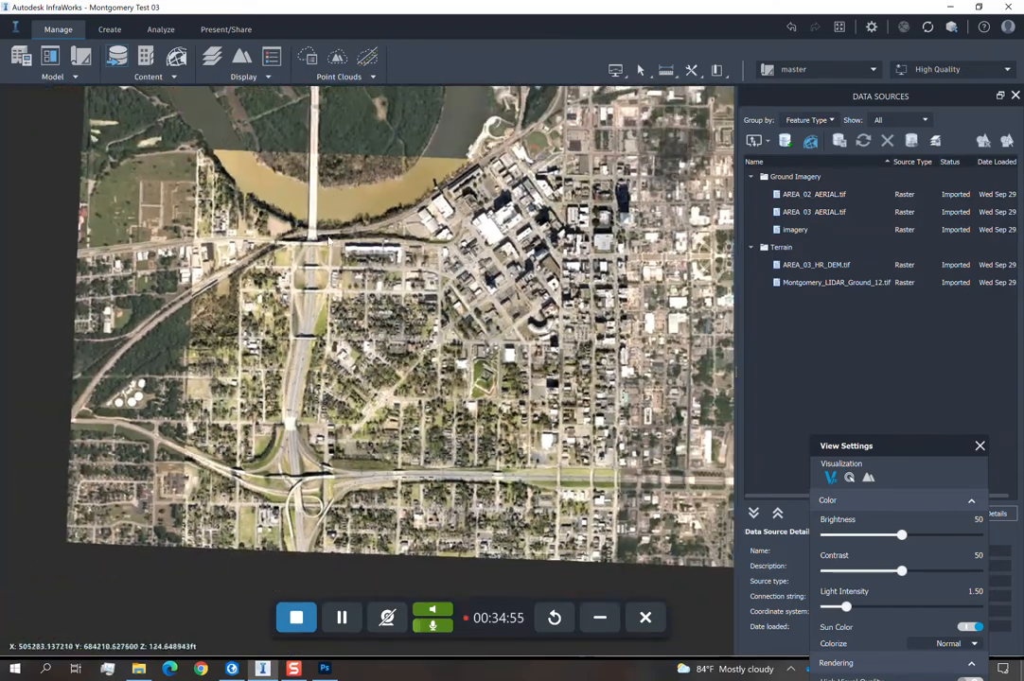
pyautogui.moveTo(413, 322)
pyautogui.mouseDown(button='middle')
pyautogui.moveTo(376, 304)
pyautogui.moveTo(414, 328)
pyautogui.mouseUp(button='middle')
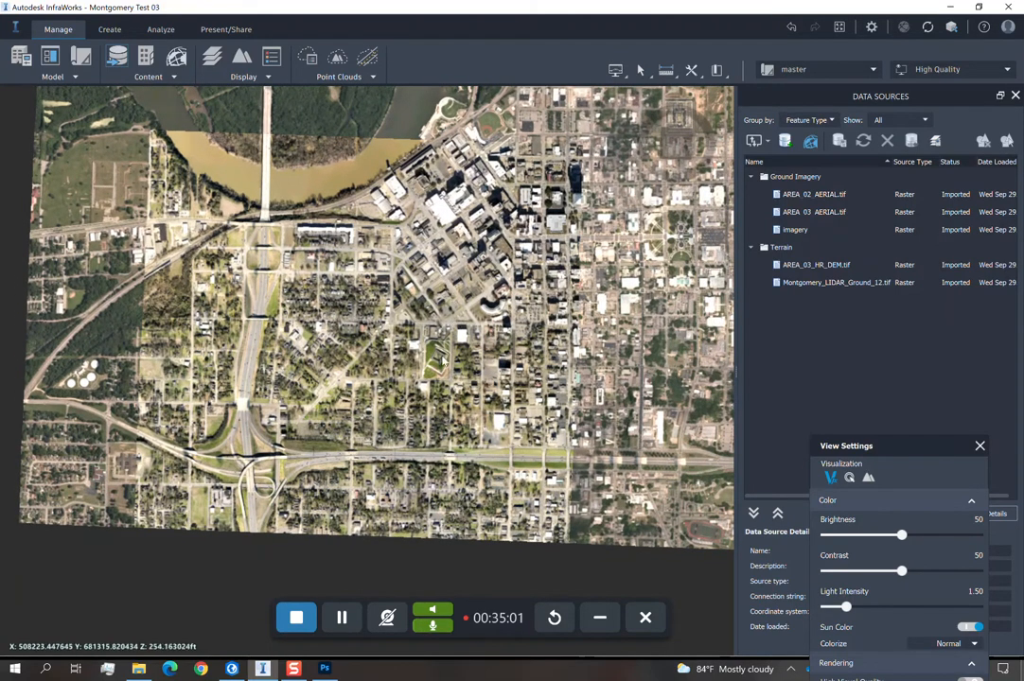
pyautogui.click(341, 618)
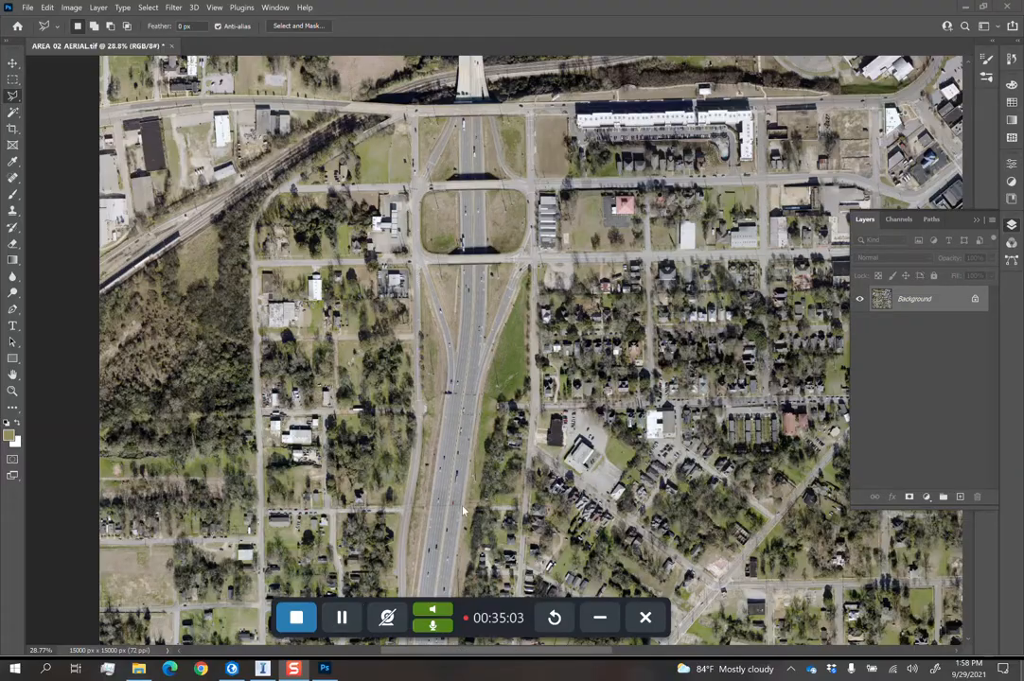
pyautogui.click(340, 617)
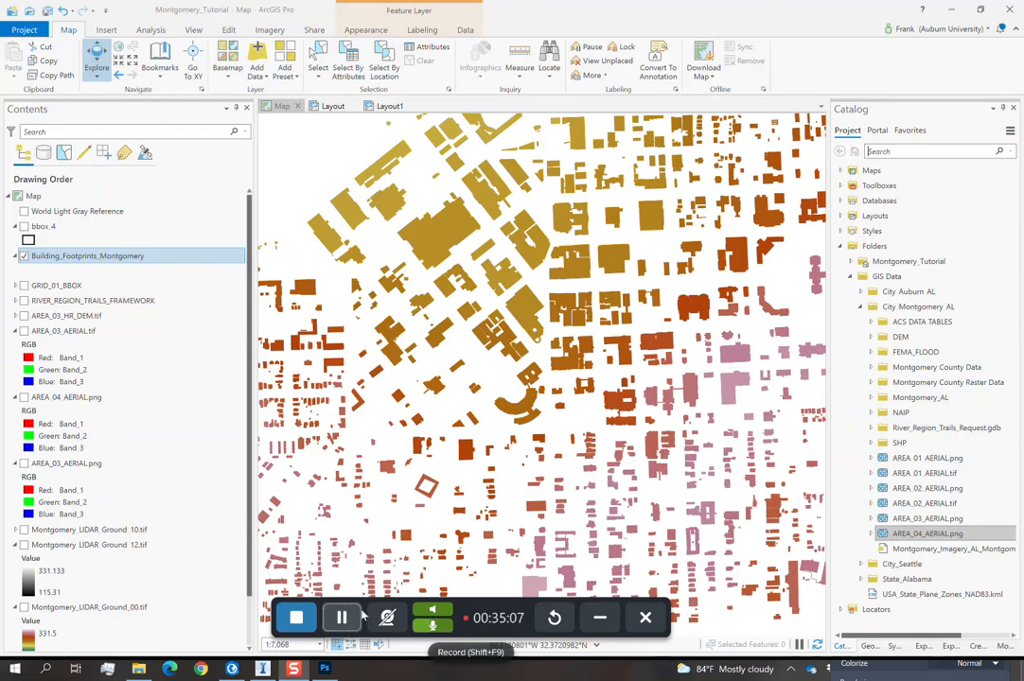
pyautogui.moveTo(494, 371); pyautogui.dragTo(539, 417)
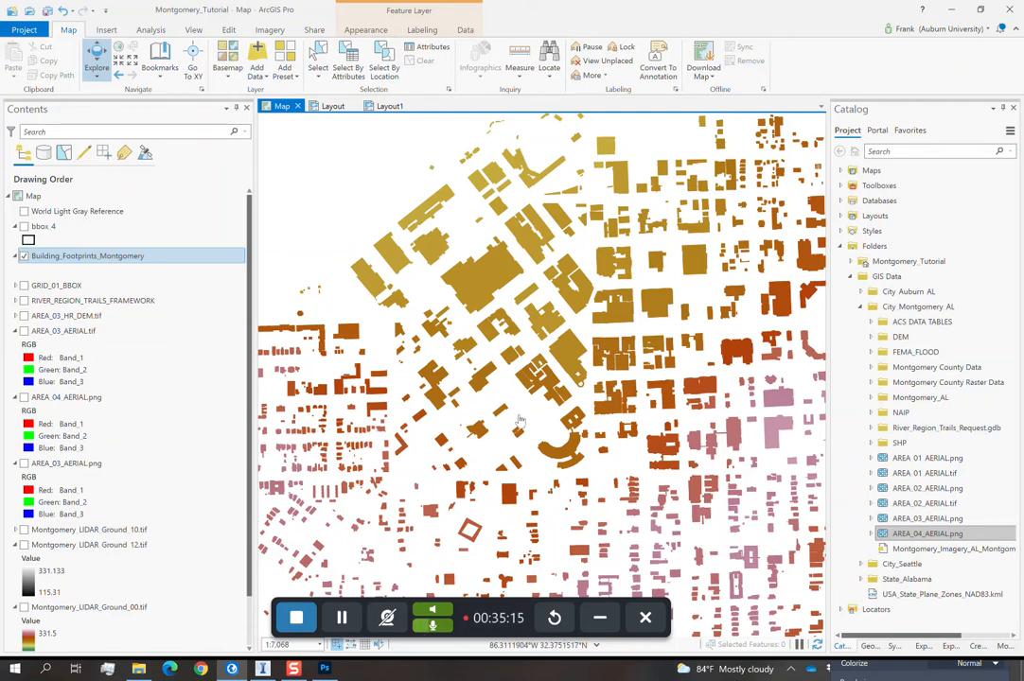
# Switch to InfraWorks and add the Building_Footprints_Montgomery shapefile from the SHP folder as a SHP data source.
pyautogui.click(263, 669)
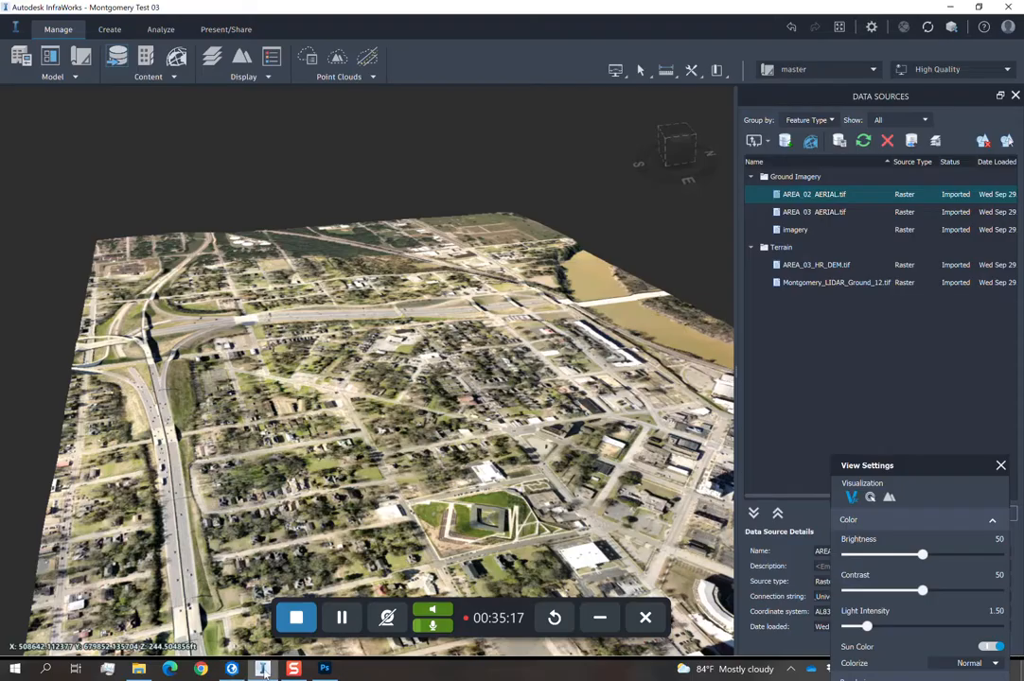
pyautogui.moveTo(417, 379); pyautogui.dragTo(501, 464)
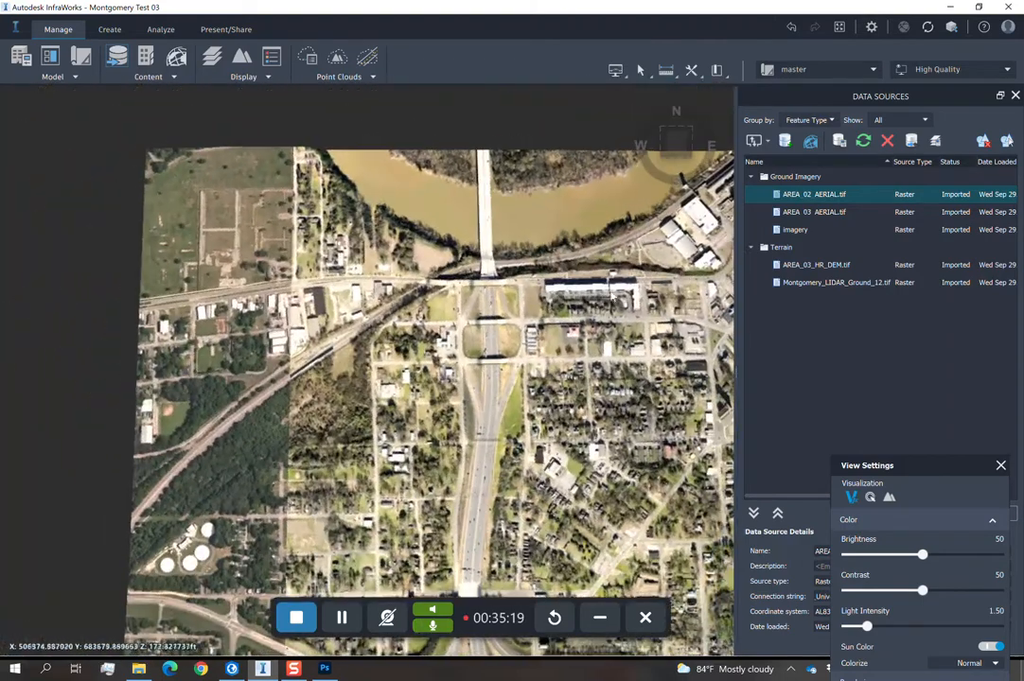
pyautogui.moveTo(530, 374); pyautogui.dragTo(397, 314, button='middle')
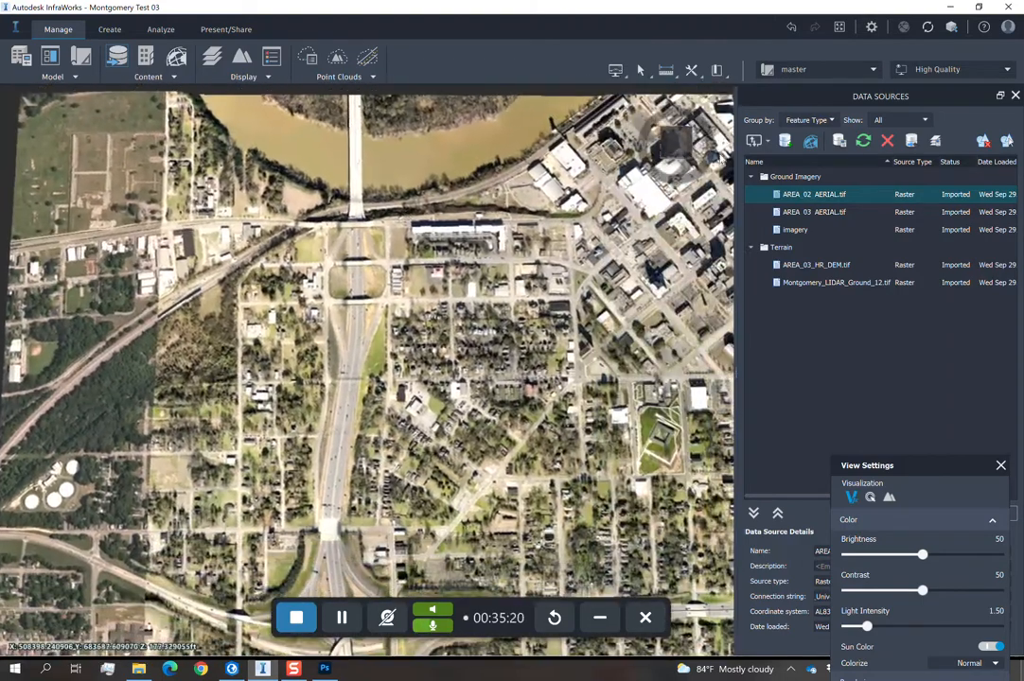
pyautogui.click(773, 140)
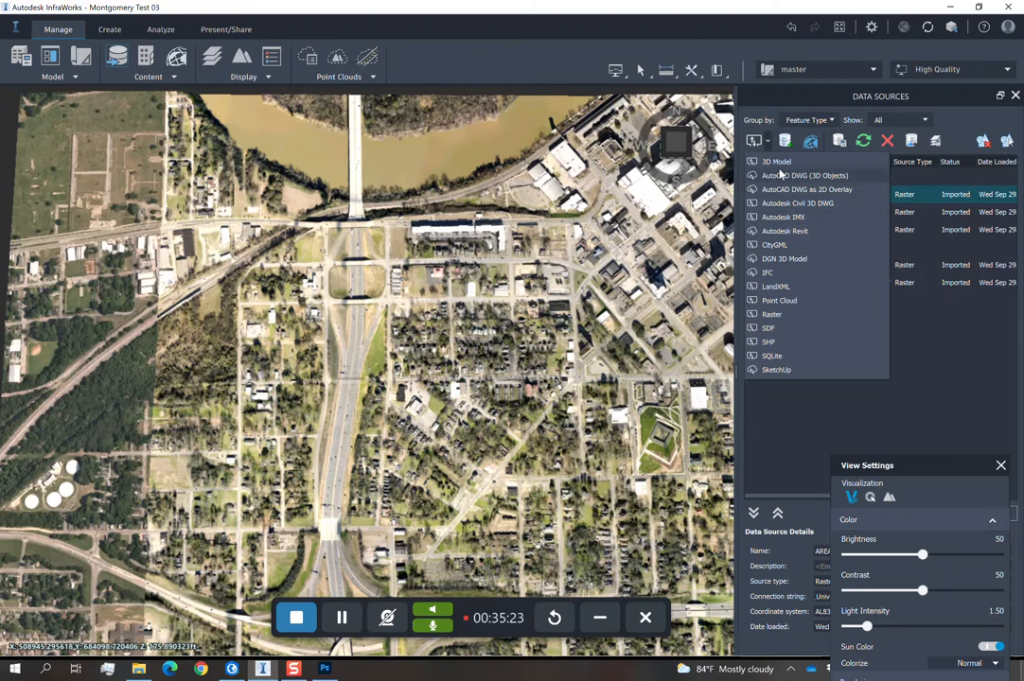
pyautogui.click(774, 343)
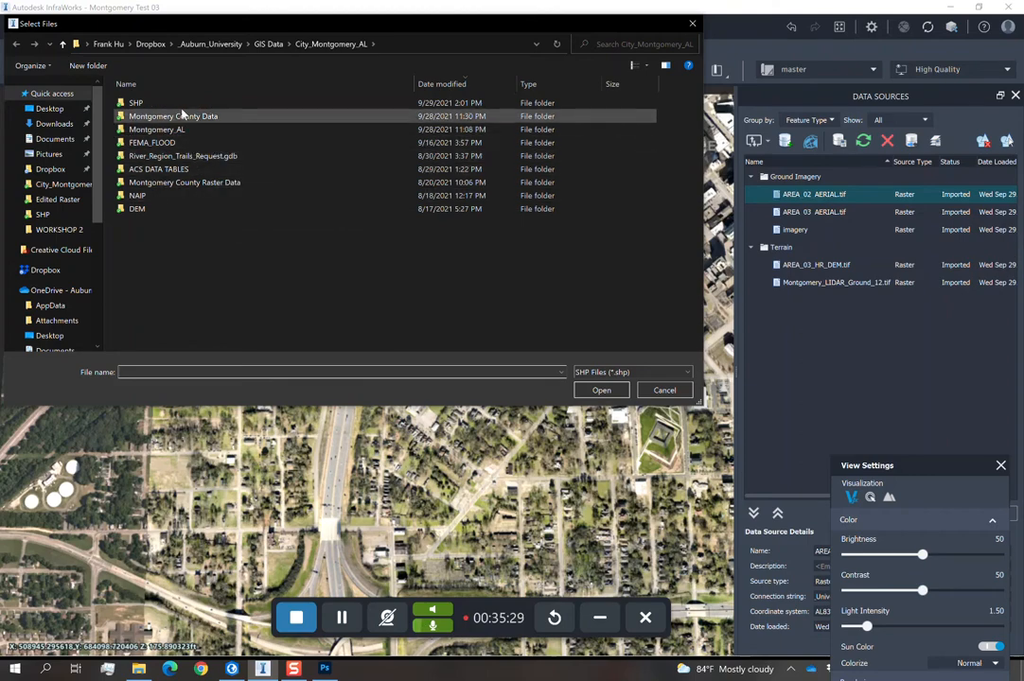
pyautogui.doubleClick(137, 102)
pyautogui.click(246, 130)
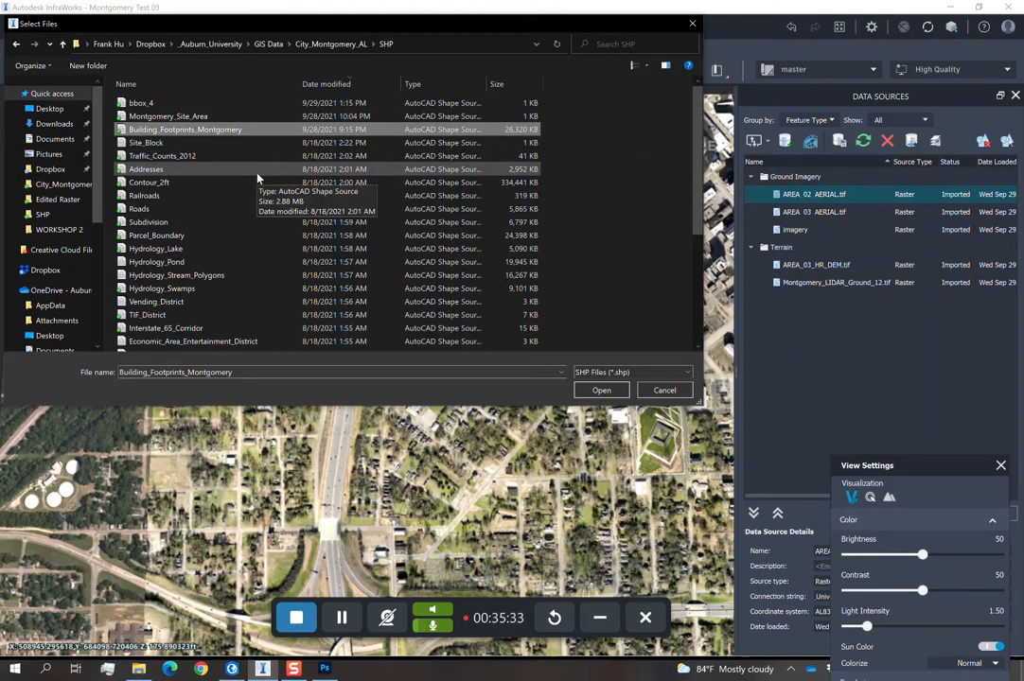
pyautogui.doubleClick(244, 130)
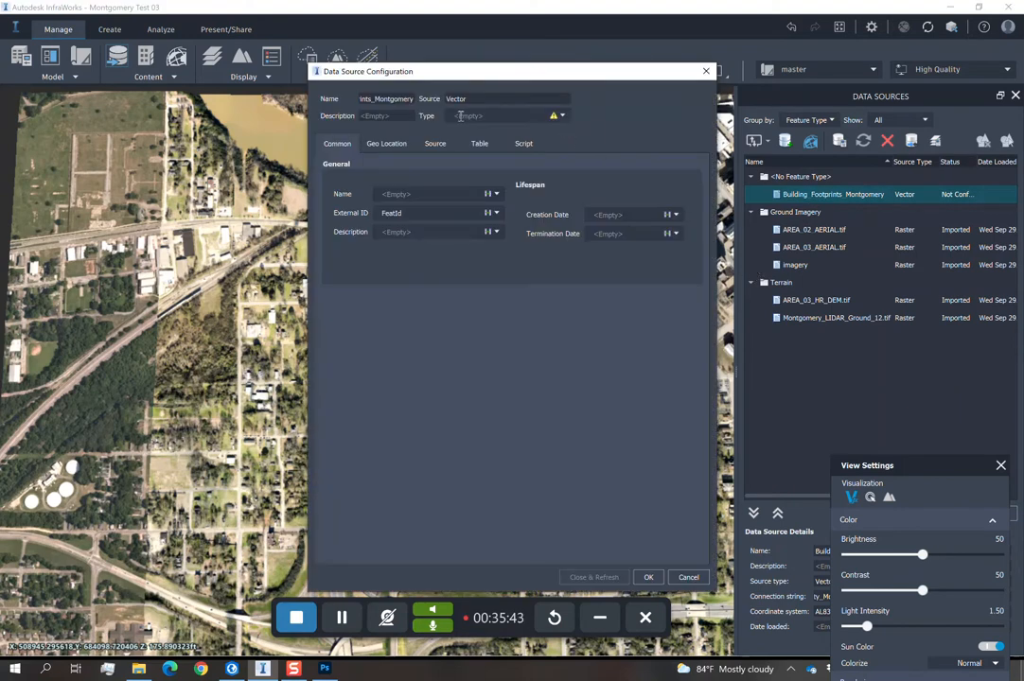
# Configure the Building_Footprints_Montgomery source as Buildings with a 30 ft roof height, and refresh the model.
pyautogui.click(562, 116)
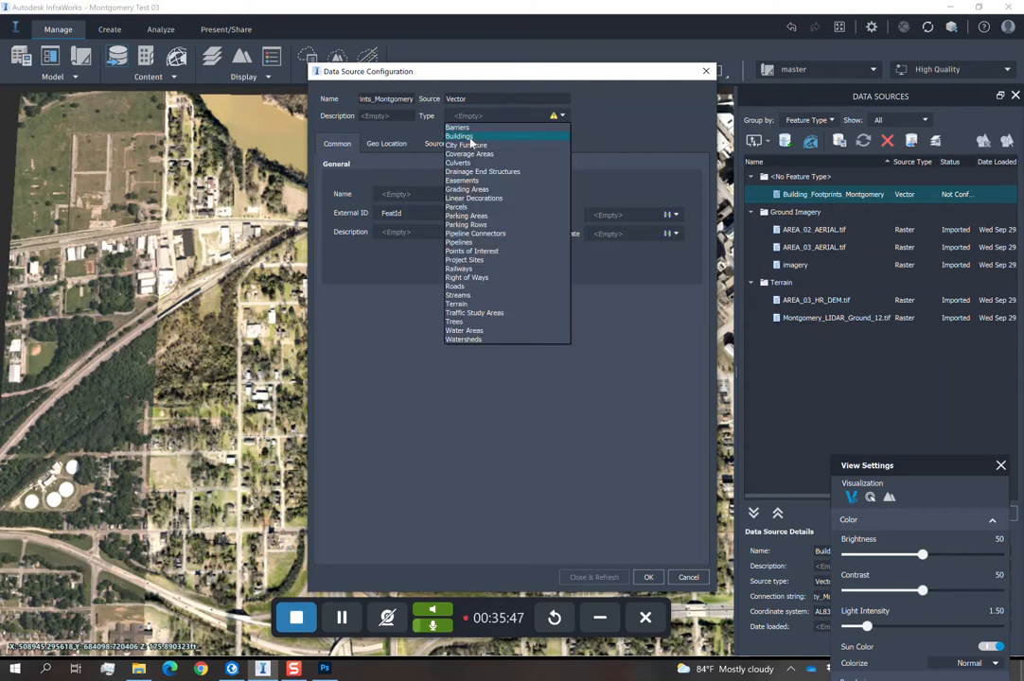
pyautogui.click(472, 138)
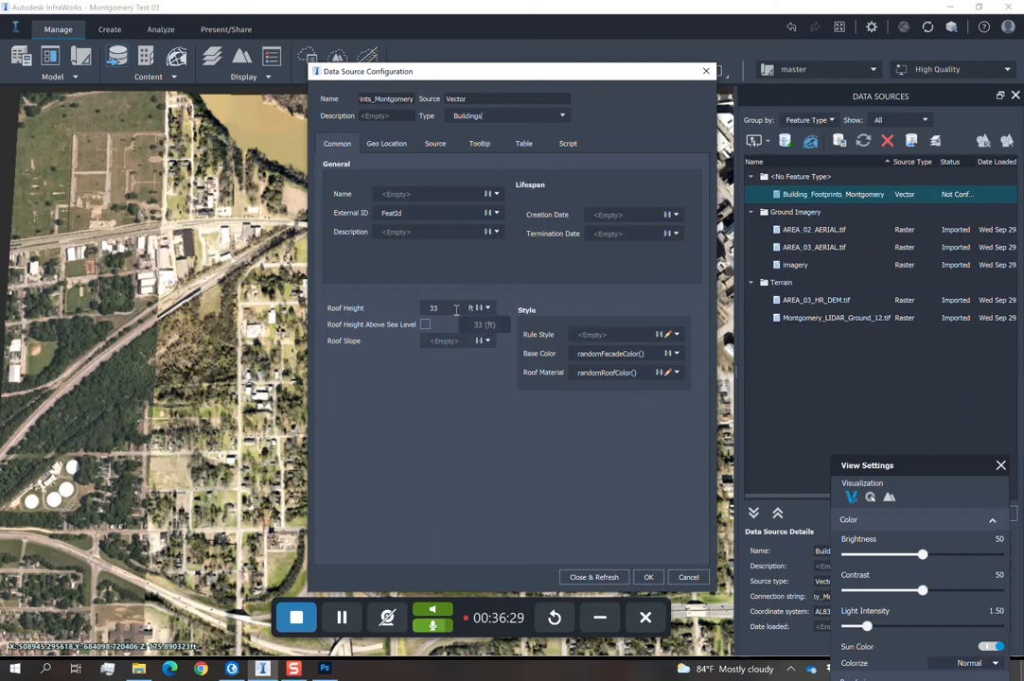
pyautogui.moveTo(455, 307); pyautogui.dragTo(419, 312)
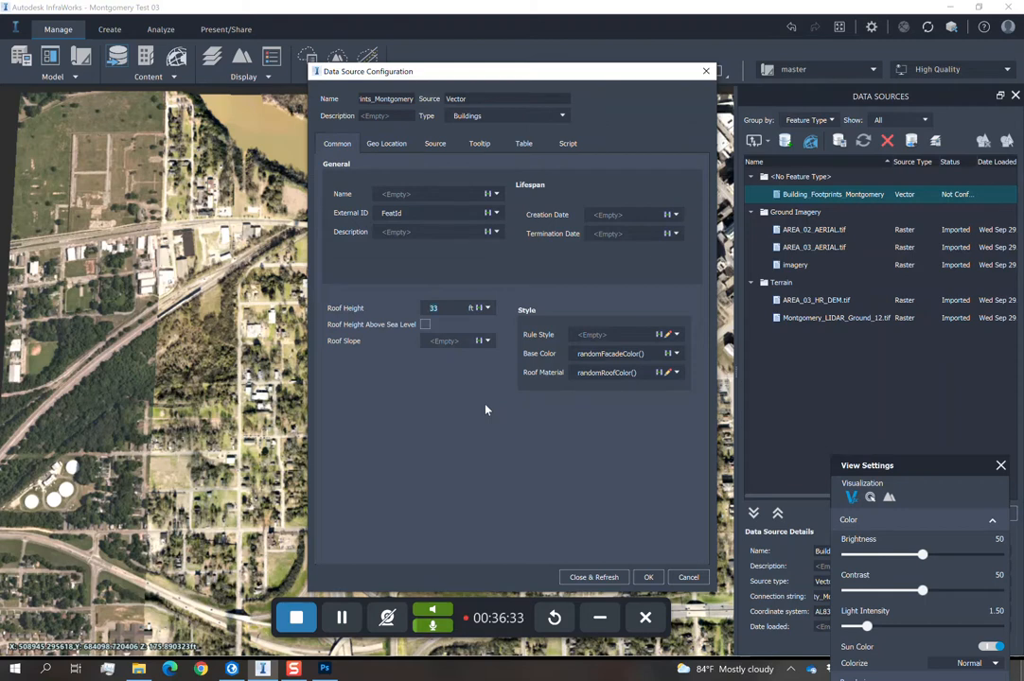
pyautogui.write('30')
pyautogui.click(593, 577)
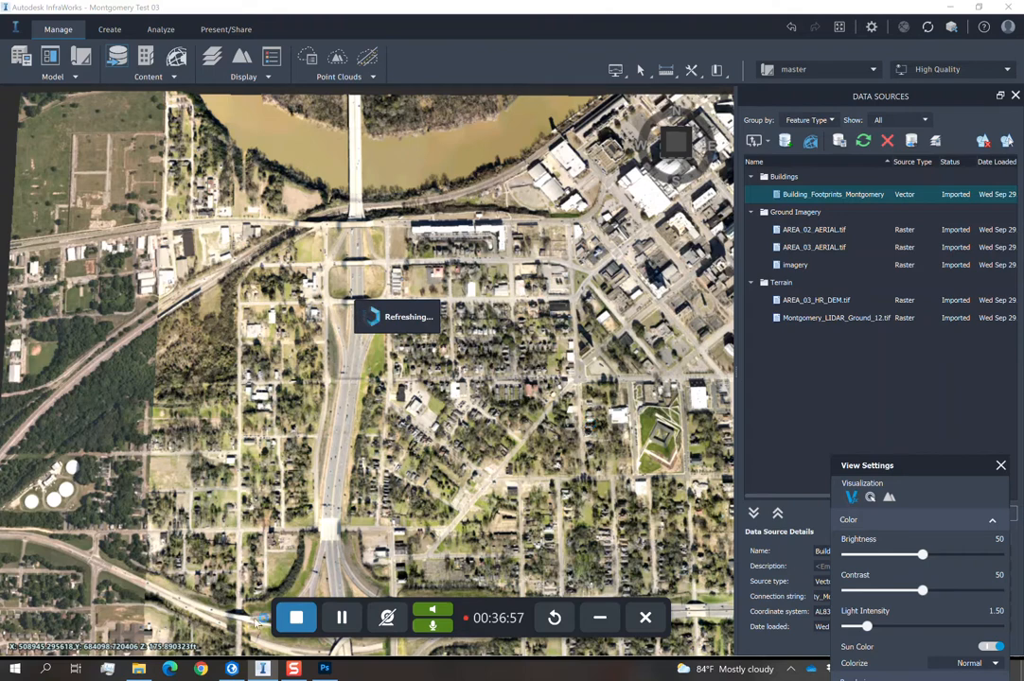
# Switch to Photoshop and close it while the InfraWorks model refreshes.
pyautogui.click(323, 669)
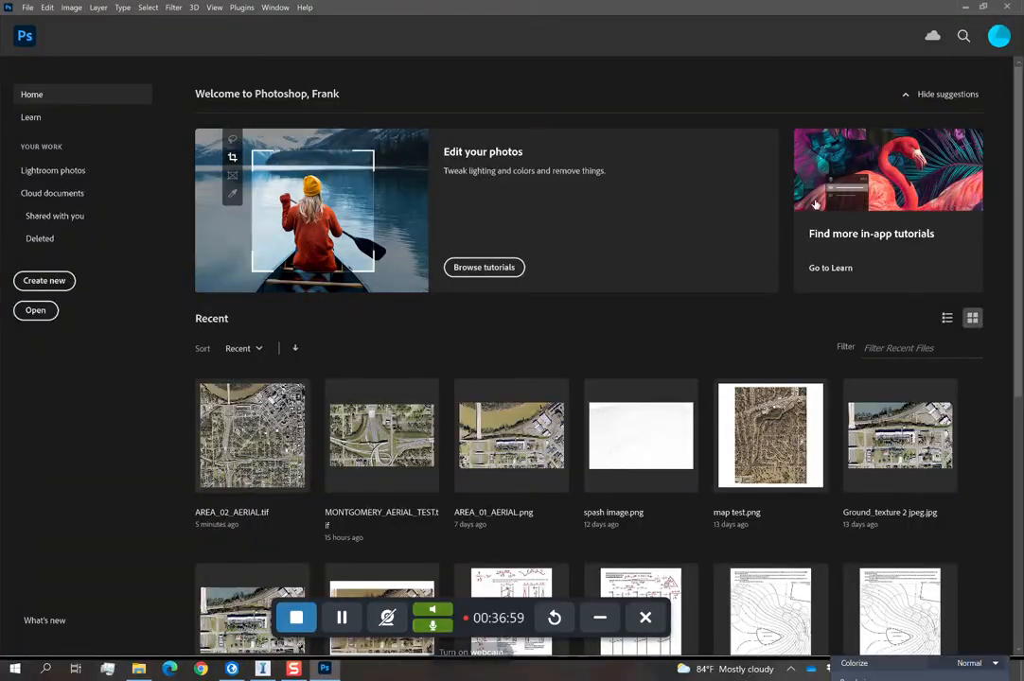
pyautogui.click(1013, 6)
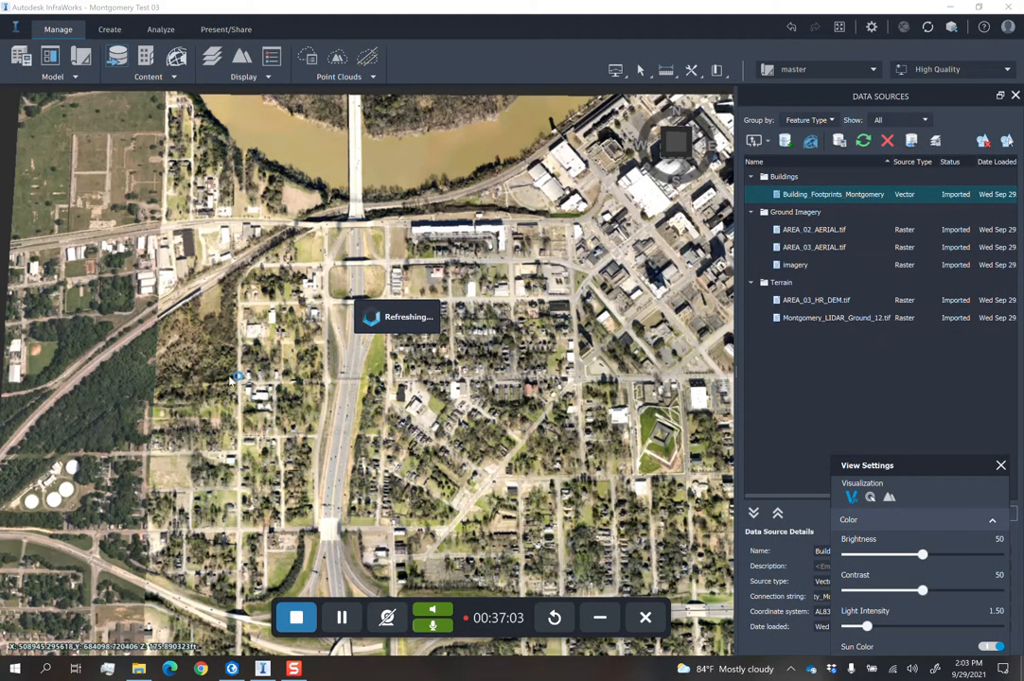
pyautogui.click(342, 617)
pyautogui.click(341, 617)
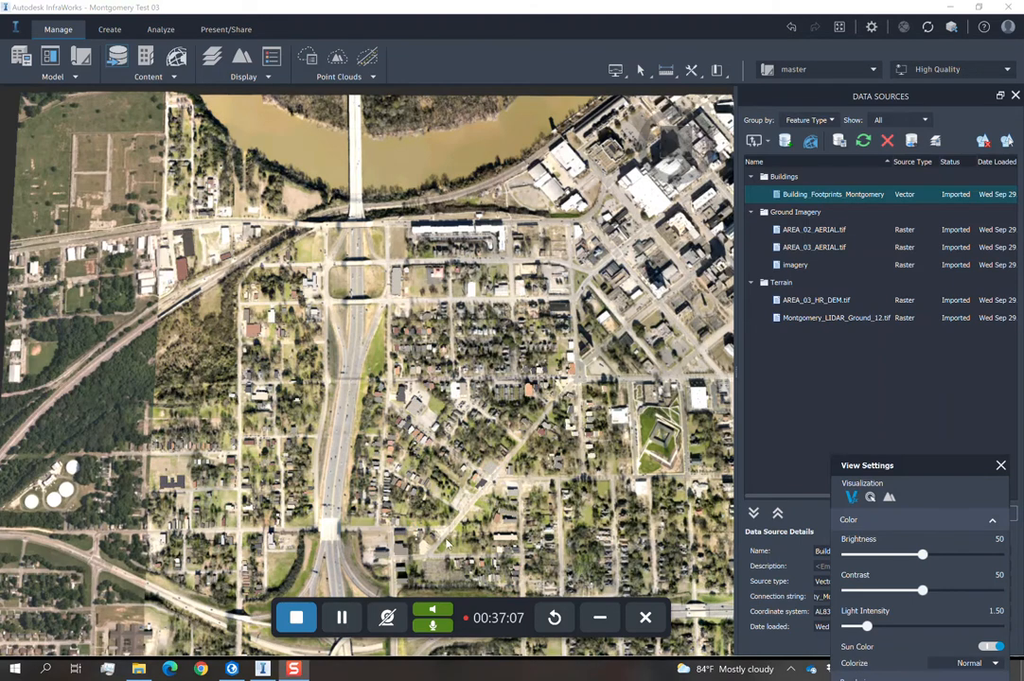
# Turn on High Visual Quality rendering in the view settings for the 3D city view.
pyautogui.moveTo(453, 541); pyautogui.dragTo(452, 348)
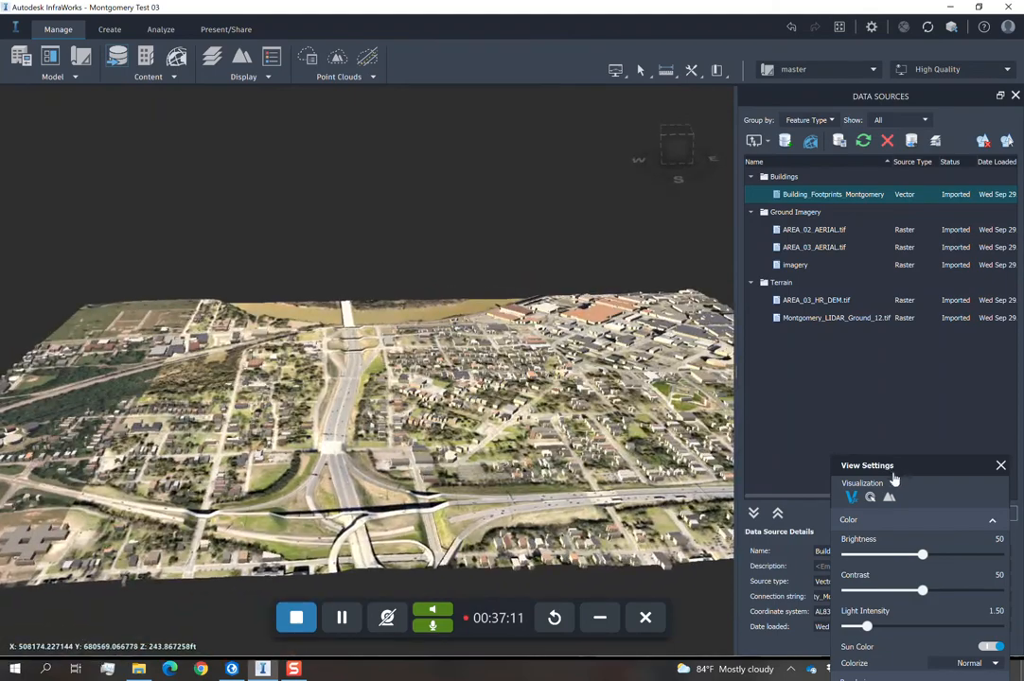
pyautogui.moveTo(894, 479); pyautogui.dragTo(845, 221)
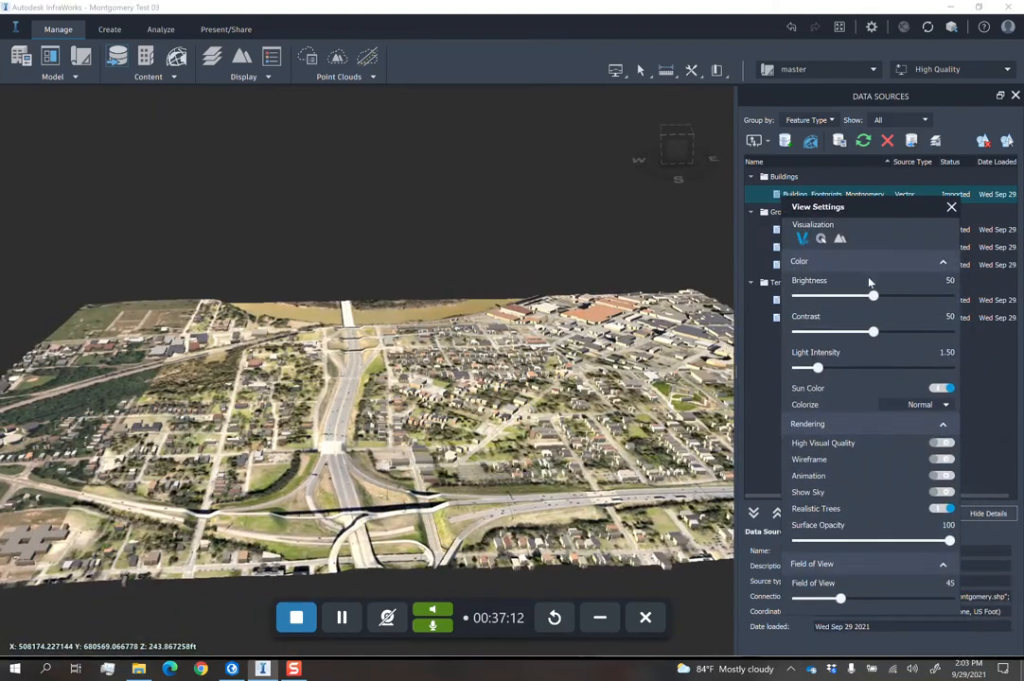
pyautogui.click(942, 443)
# Examine the imported building volumes in the residential blocks, at low angle and around the highway beside the river.
pyautogui.scroll(5, 458, 421)
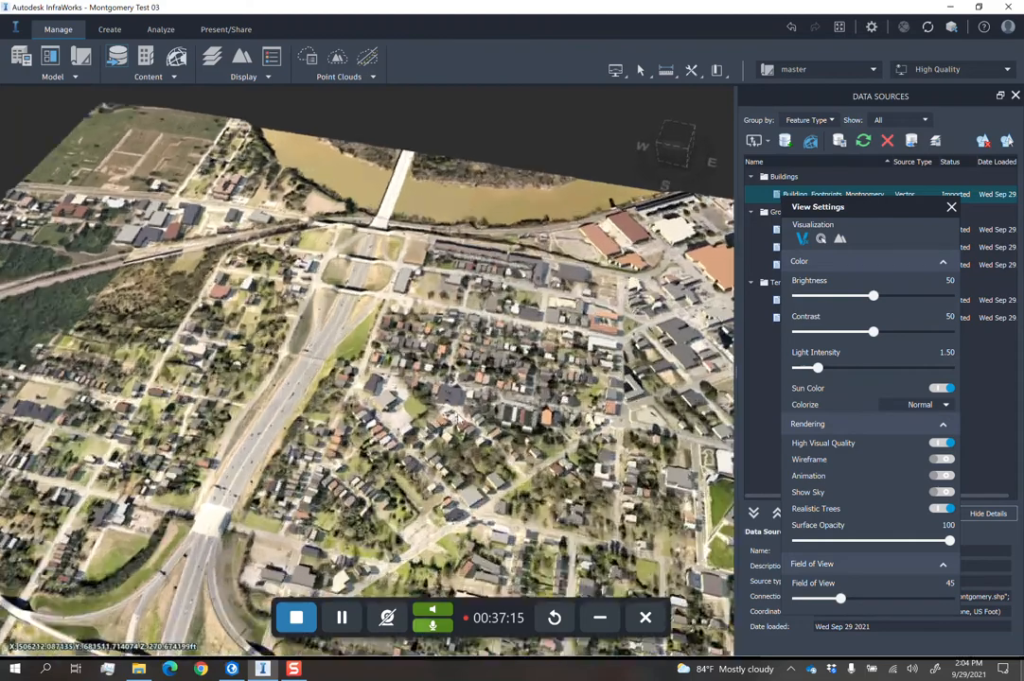
pyautogui.scroll(10, 457, 421)
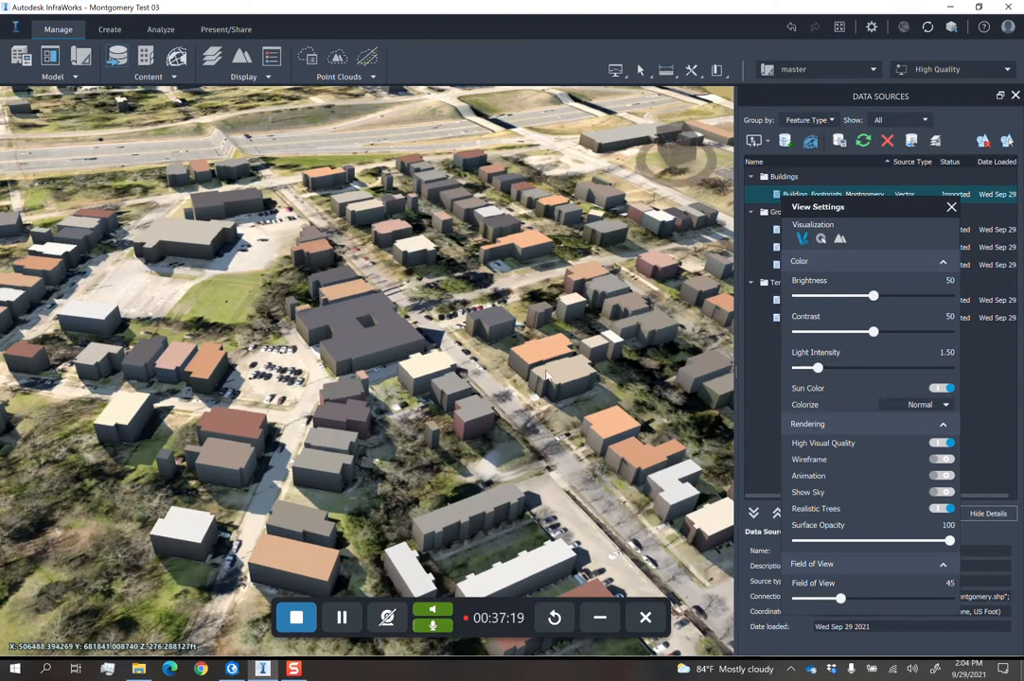
pyautogui.keyDown('shift'); pyautogui.moveTo(390, 393); pyautogui.dragTo(554, 431, button='middle'); pyautogui.keyUp('shift')
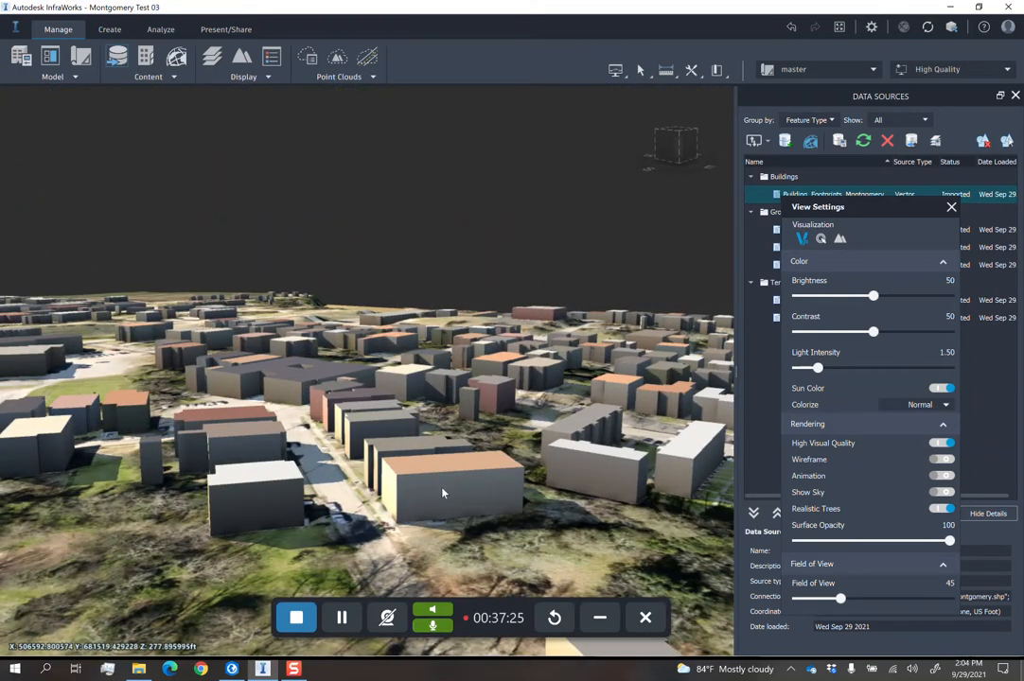
pyautogui.keyDown('shift'); pyautogui.moveTo(553, 431); pyautogui.dragTo(430, 376, button='middle'); pyautogui.keyUp('shift')
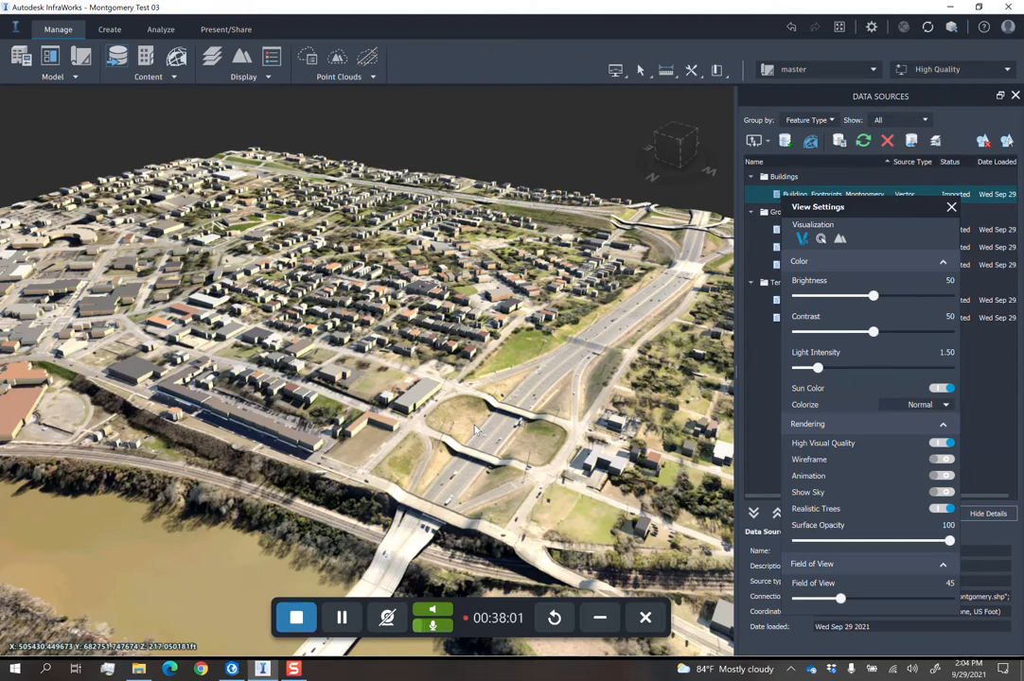
pyautogui.scroll(-1, 502, 371)
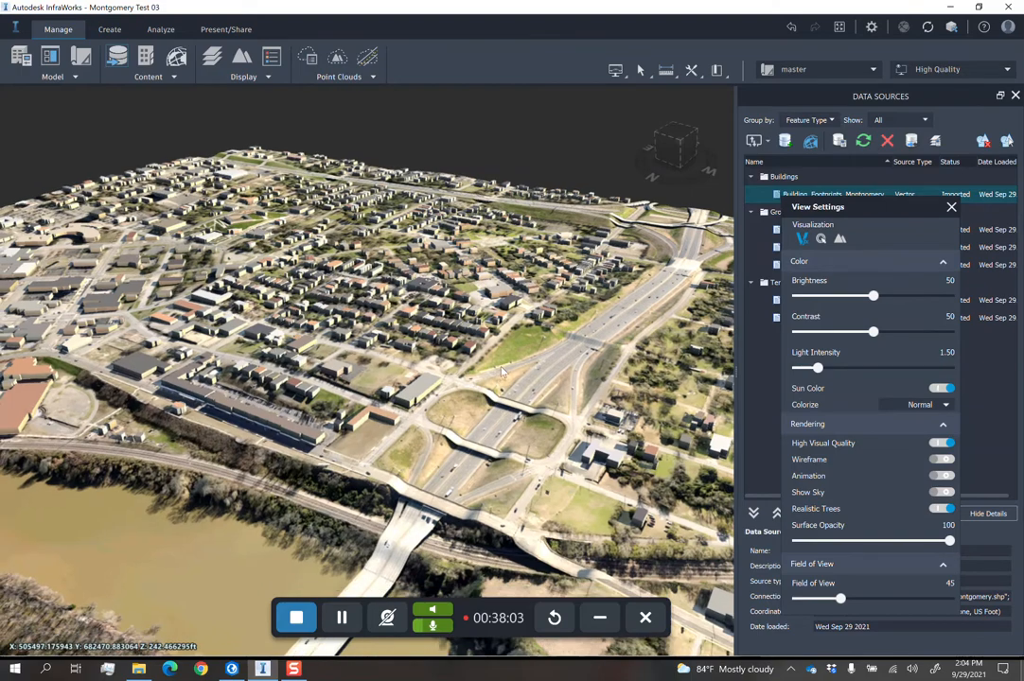
pyautogui.scroll(2, 473, 383)
pyautogui.scroll(3, 351, 420)
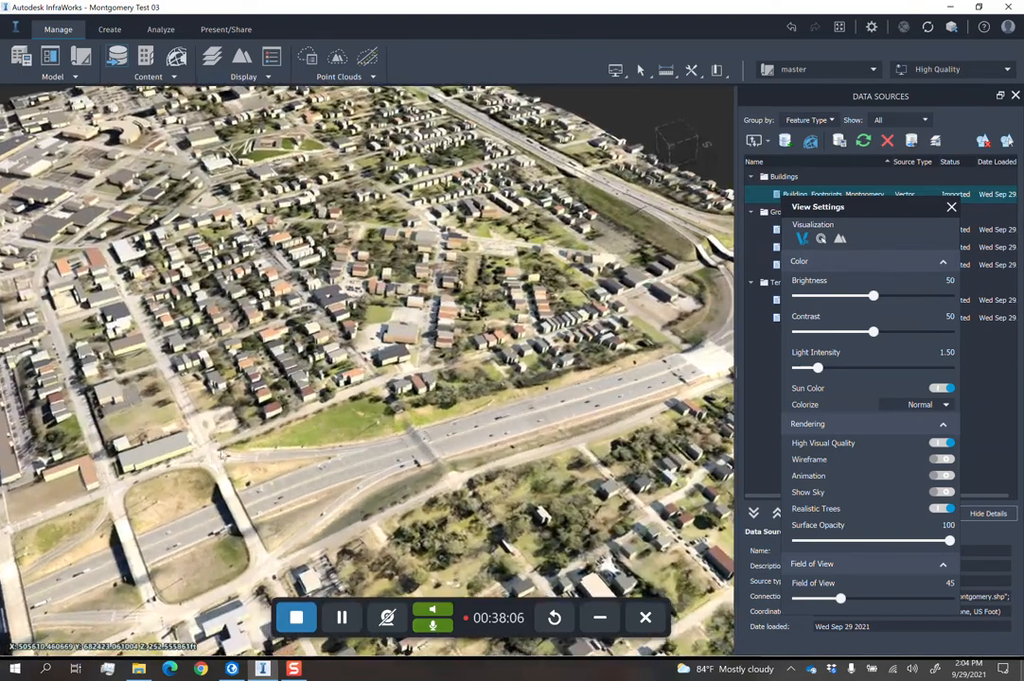
pyautogui.moveTo(200, 459); pyautogui.dragTo(422, 455, button='middle')
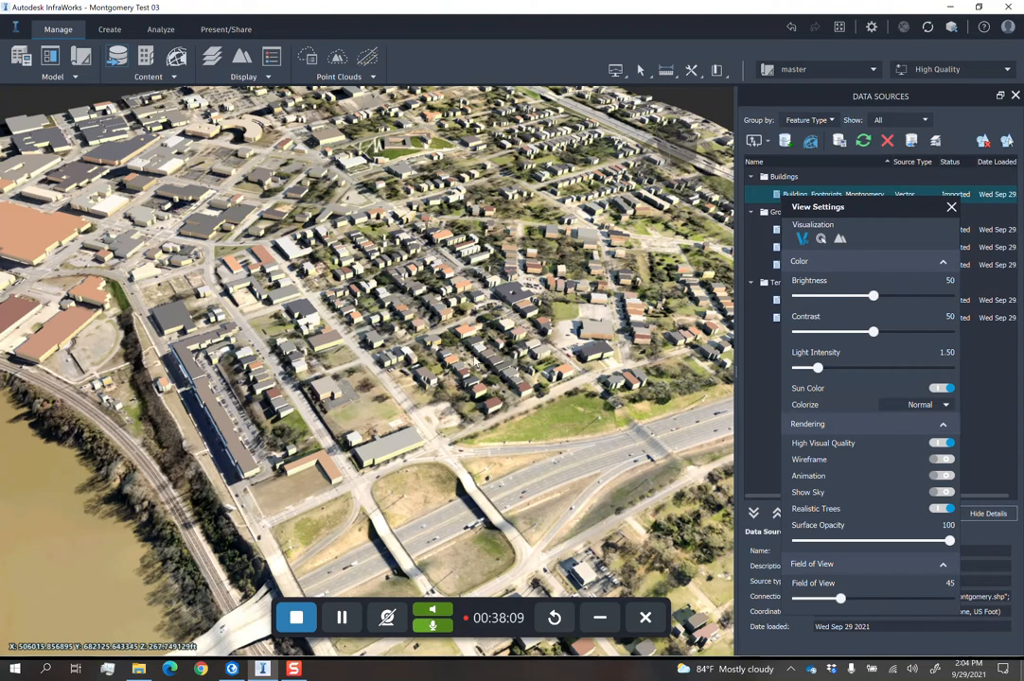
# Examine the house volumes beside the highway close up from several angles and in the wider city context.
pyautogui.scroll(5, 464, 407)
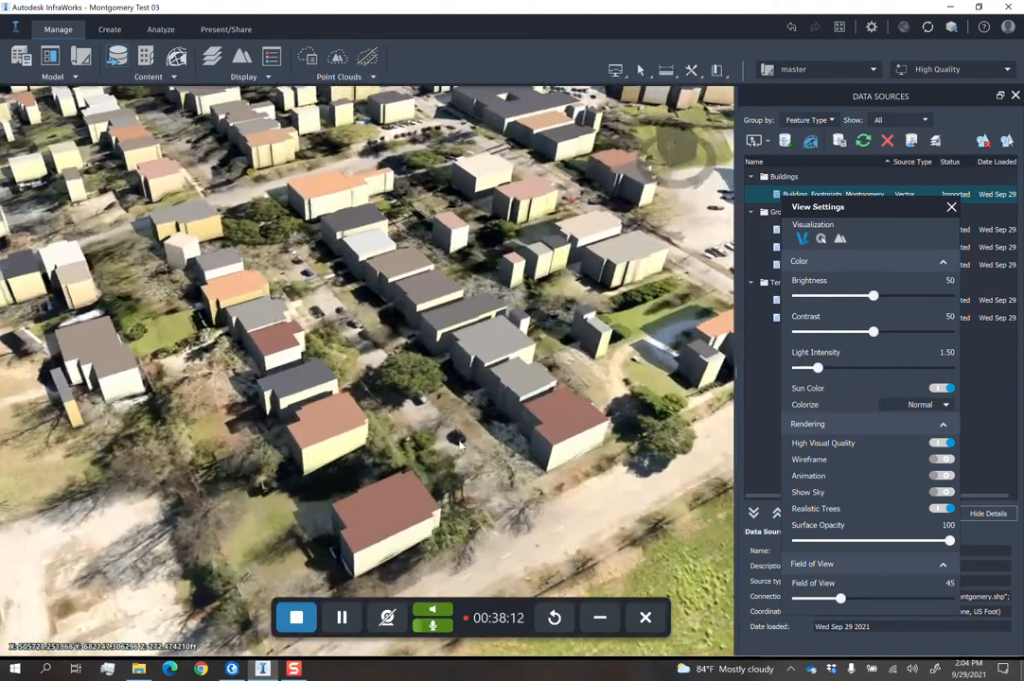
pyautogui.moveTo(460, 445); pyautogui.dragTo(540, 470)
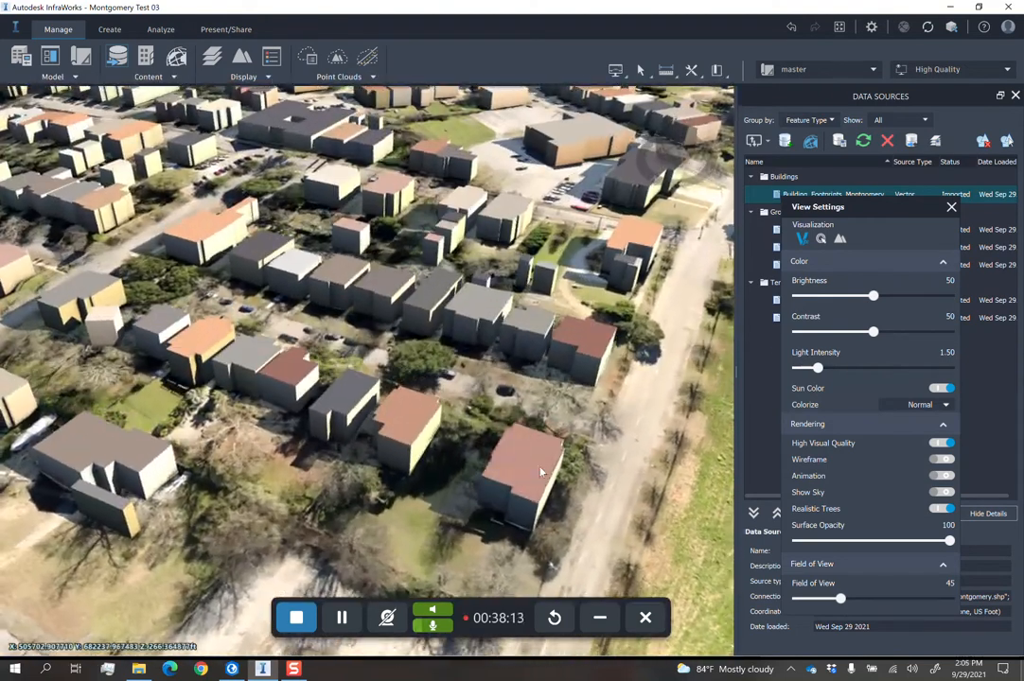
pyautogui.moveTo(529, 391); pyautogui.dragTo(306, 352)
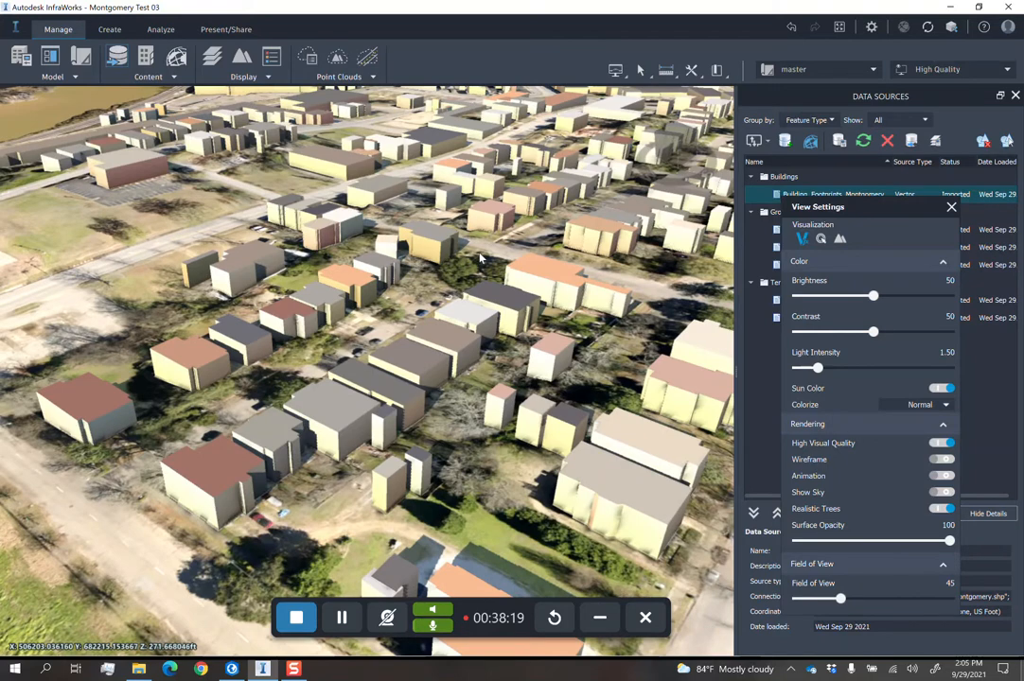
pyautogui.moveTo(330, 299); pyautogui.dragTo(381, 345)
pyautogui.scroll(-4, 381, 343)
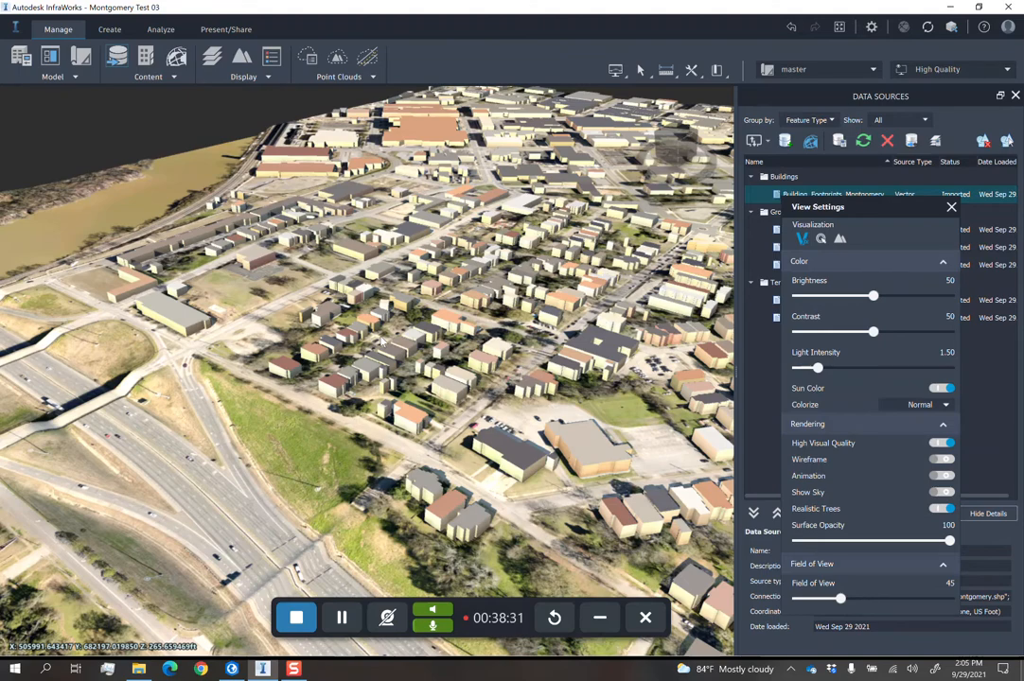
pyautogui.scroll(-4, 598, 452)
pyautogui.moveTo(598, 451); pyautogui.dragTo(398, 331, button='middle')
pyautogui.moveTo(426, 397); pyautogui.dragTo(473, 452)
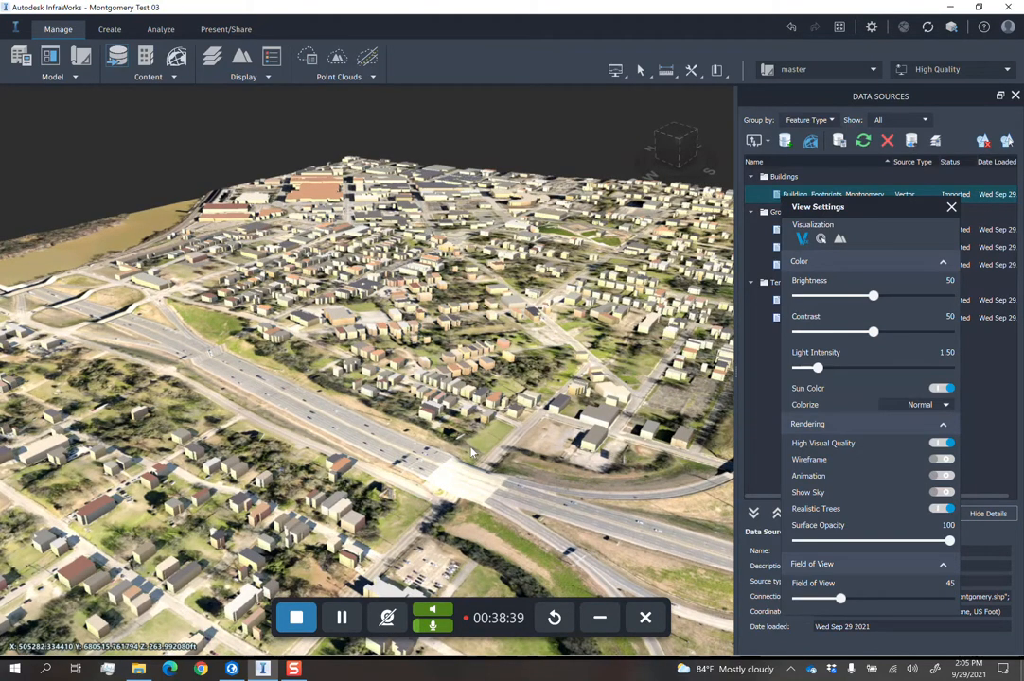
# Set the rule style of the Building_Footprints_Montgomery data source to solid white, 'xFFFFFFFF'.
pyautogui.moveTo(814, 202); pyautogui.dragTo(800, 398)
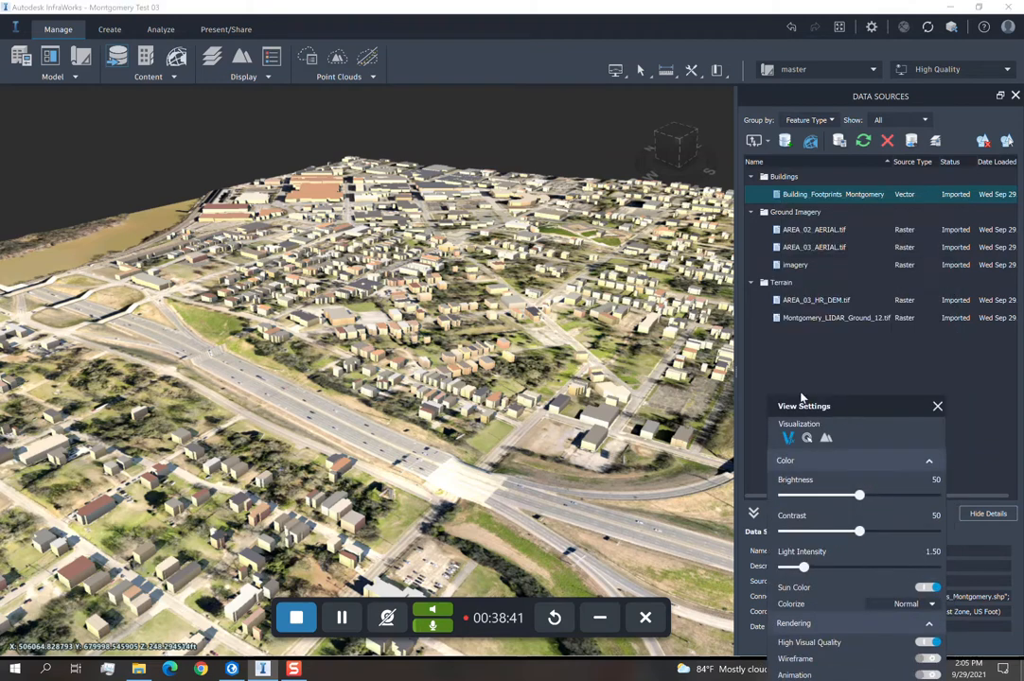
pyautogui.doubleClick(810, 195)
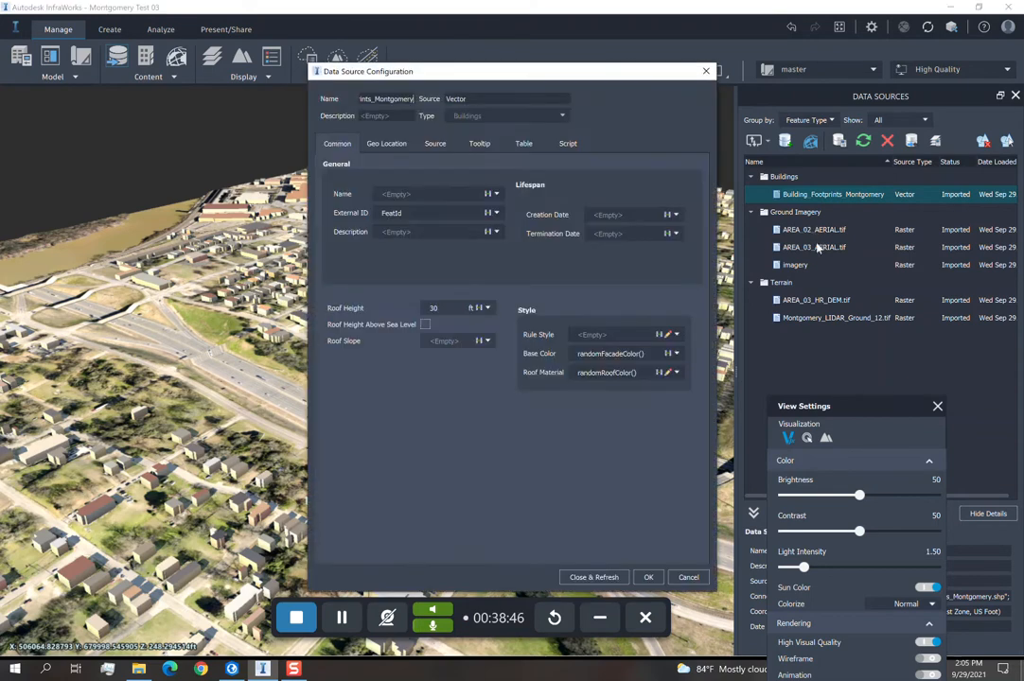
pyautogui.click(668, 338)
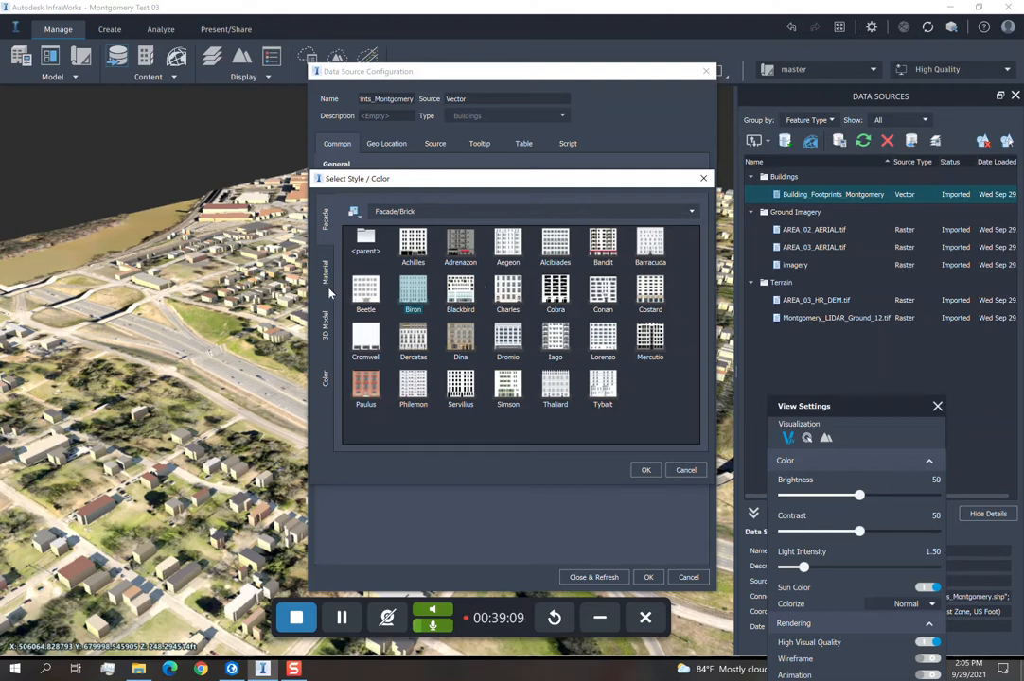
pyautogui.click(326, 379)
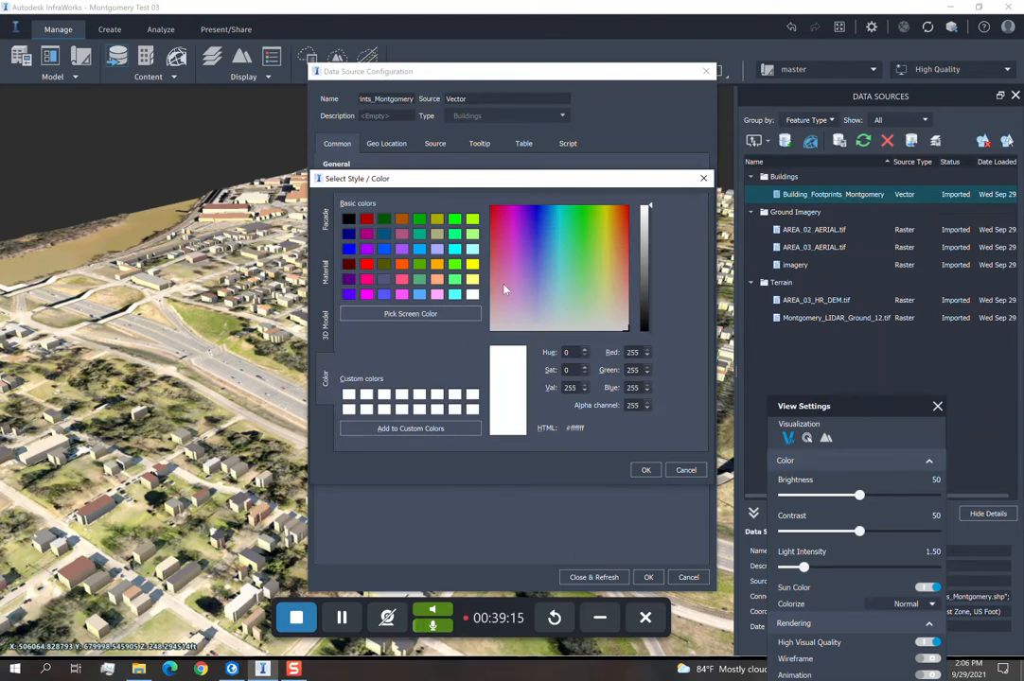
pyautogui.click(646, 470)
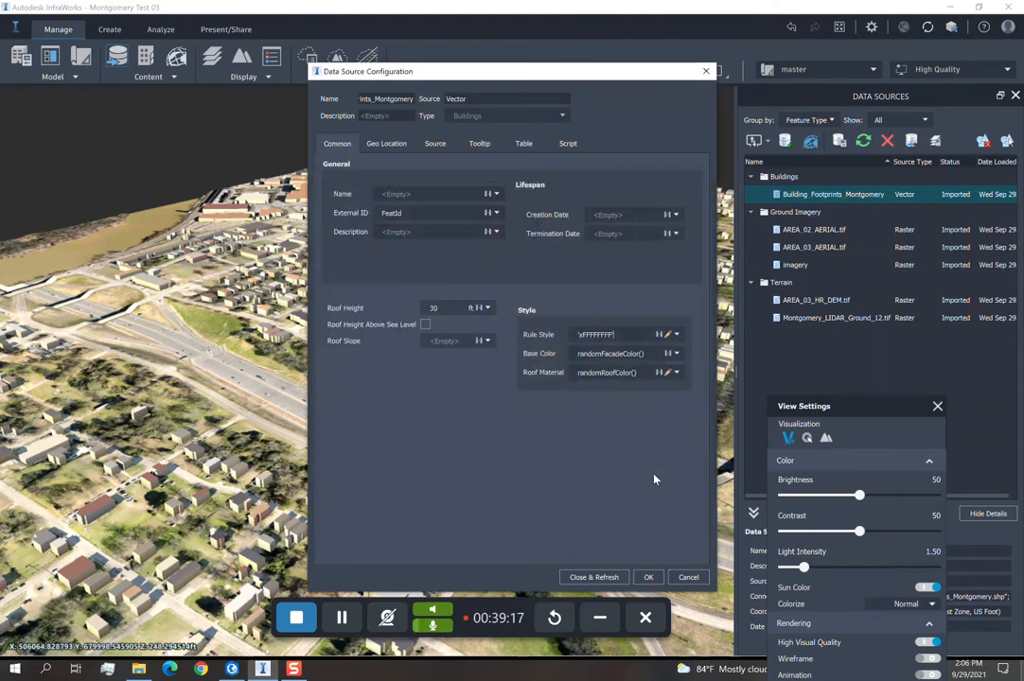
# Copy the white rule style value 'xFFFFFFFF' into the base color and roof material, and refresh the model.
pyautogui.doubleClick(597, 337)
pyautogui.hotkey('ctrl', 'c')
pyautogui.doubleClick(607, 353)
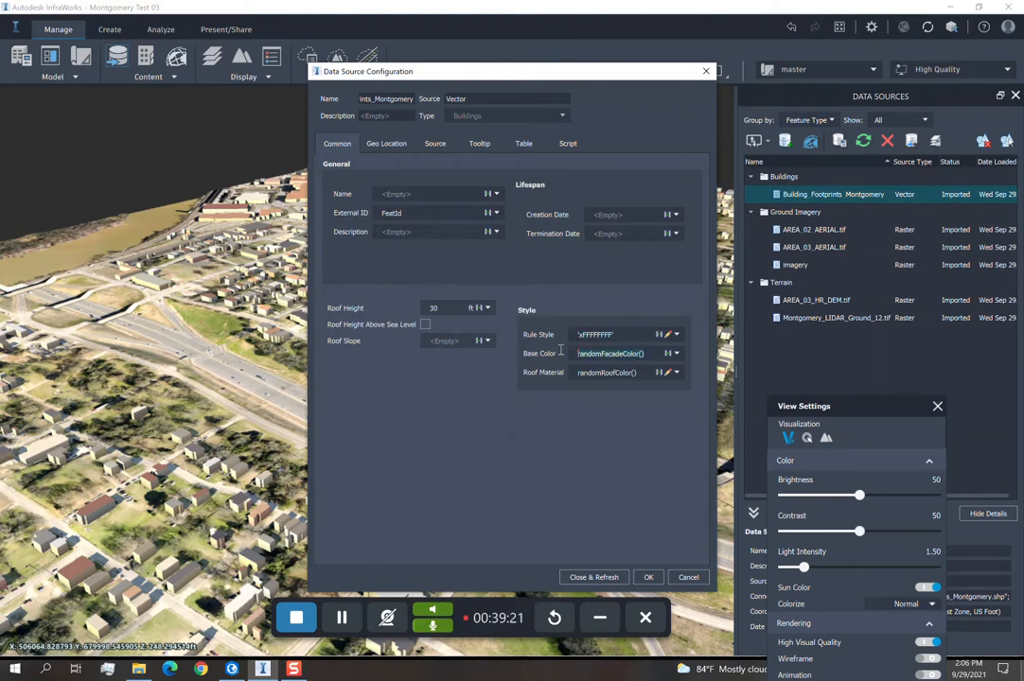
pyautogui.hotkey('ctrl', 'v')
pyautogui.doubleClick(611, 372)
pyautogui.hotkey('ctrl', 'v')
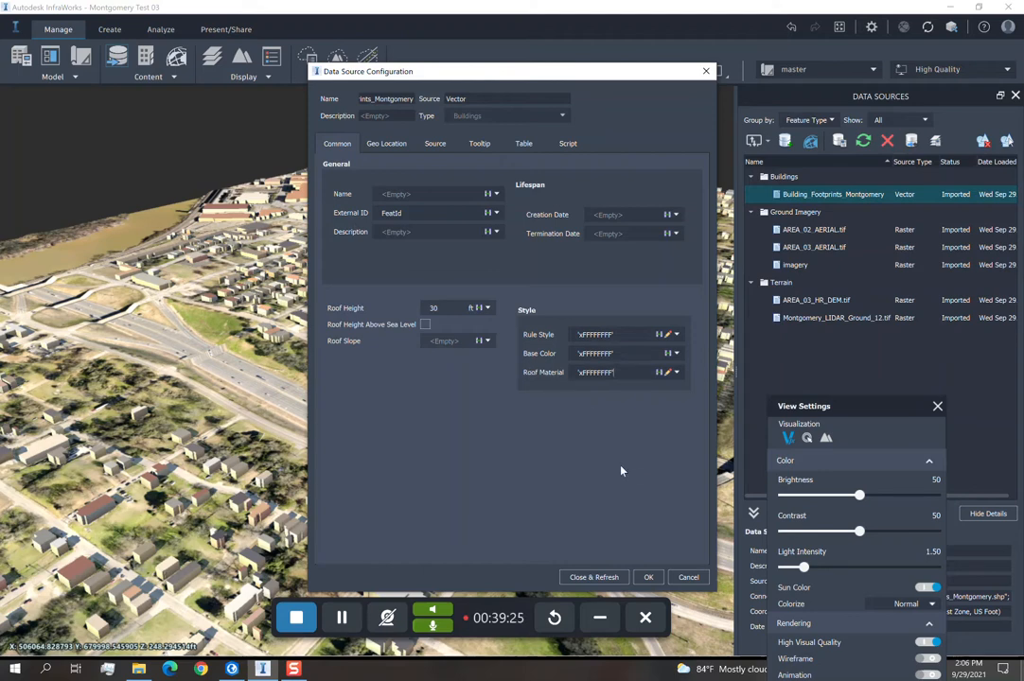
pyautogui.click(596, 578)
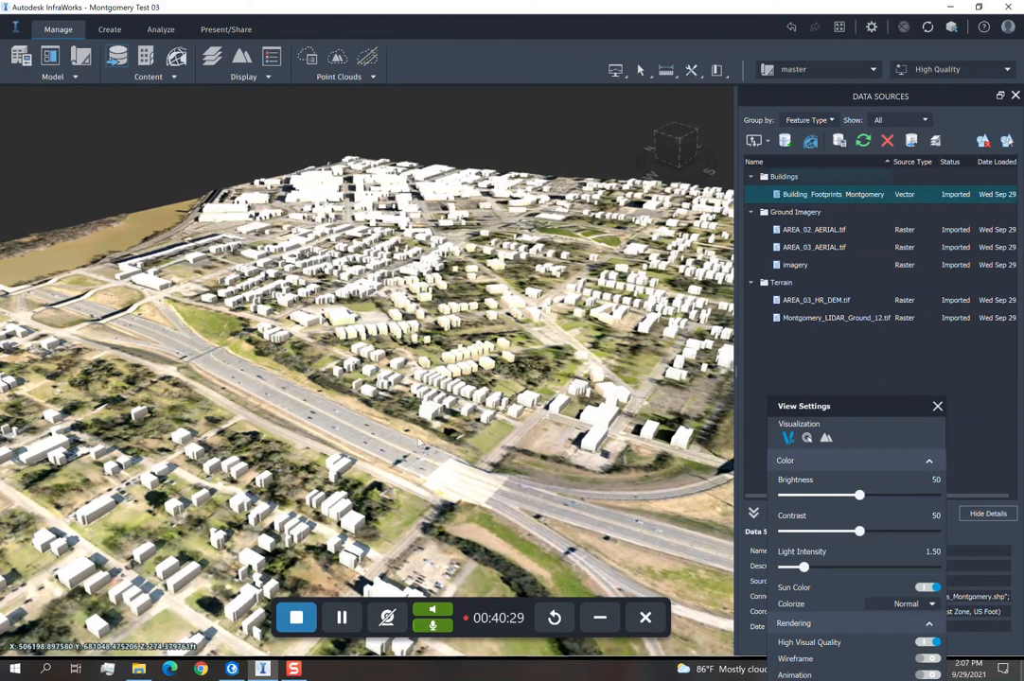
# Lower the view's light intensity to about 1.36.
pyautogui.moveTo(587, 494); pyautogui.dragTo(363, 465)
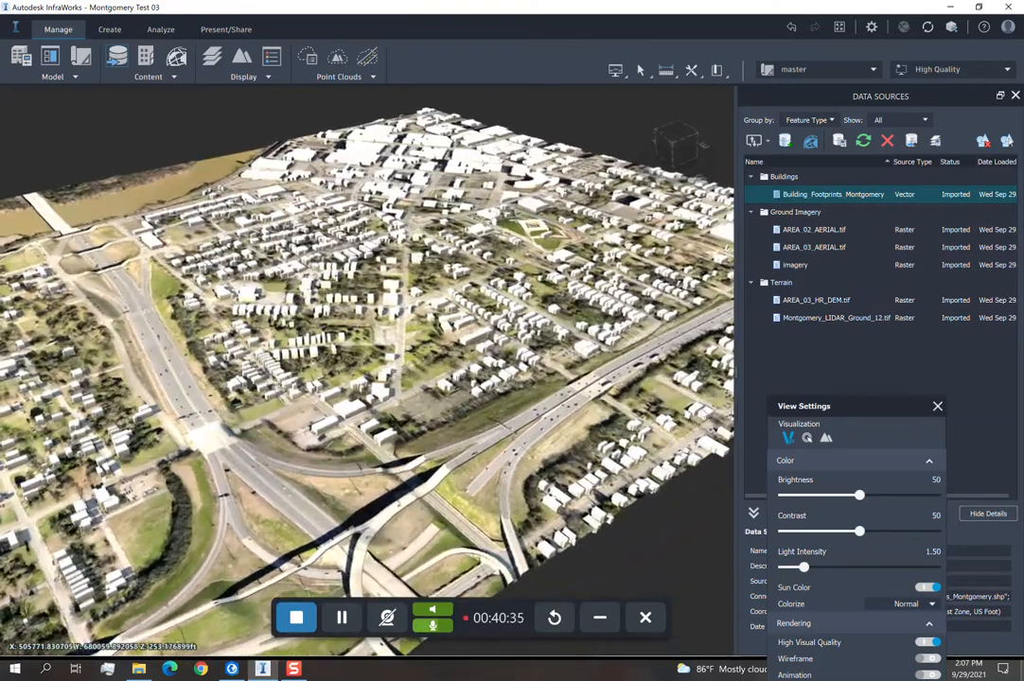
pyautogui.moveTo(817, 405); pyautogui.dragTo(824, 132)
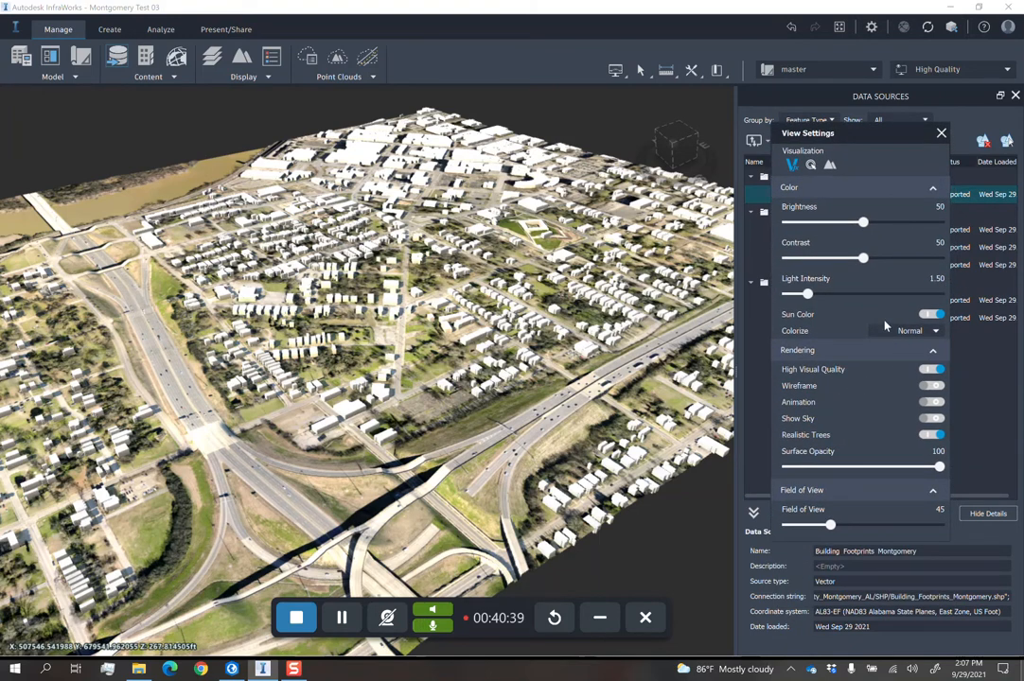
pyautogui.moveTo(807, 300); pyautogui.dragTo(806, 298)
pyautogui.moveTo(833, 134); pyautogui.dragTo(826, 74)
# Set the Sun & Sky time to about 16:34 and the date to 3/2/2021.
pyautogui.click(246, 80)
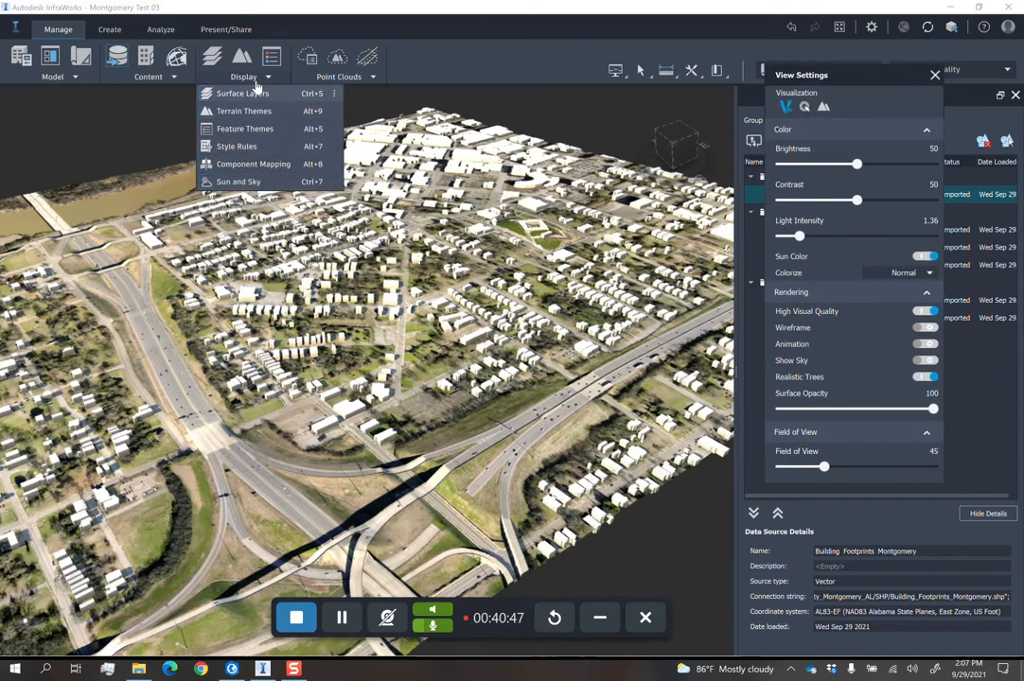
pyautogui.click(239, 181)
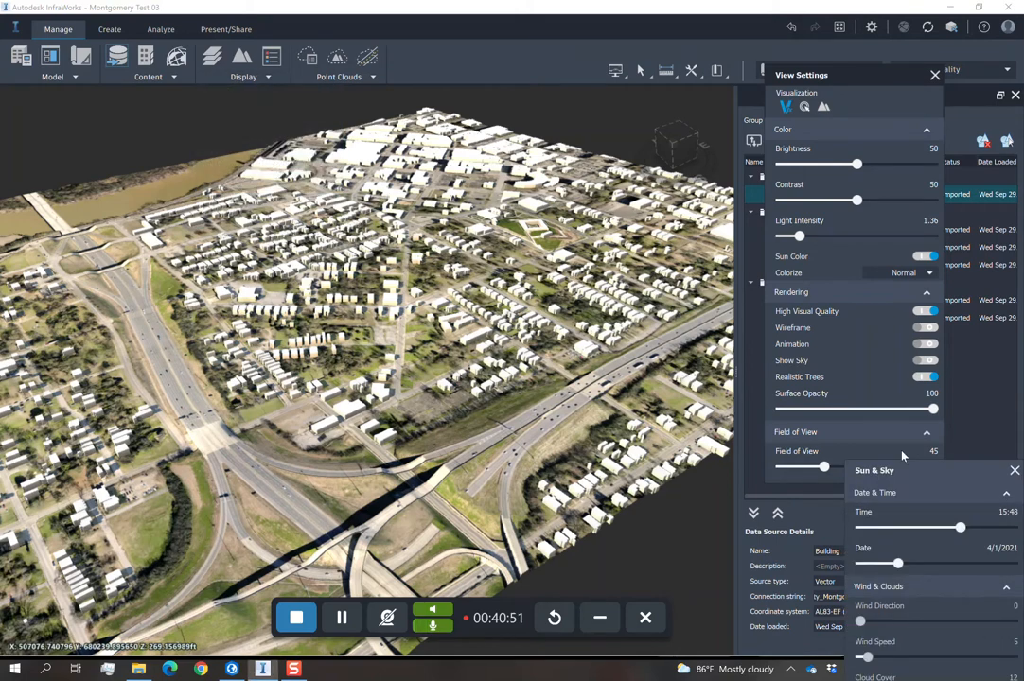
pyautogui.moveTo(848, 414); pyautogui.dragTo(842, 410)
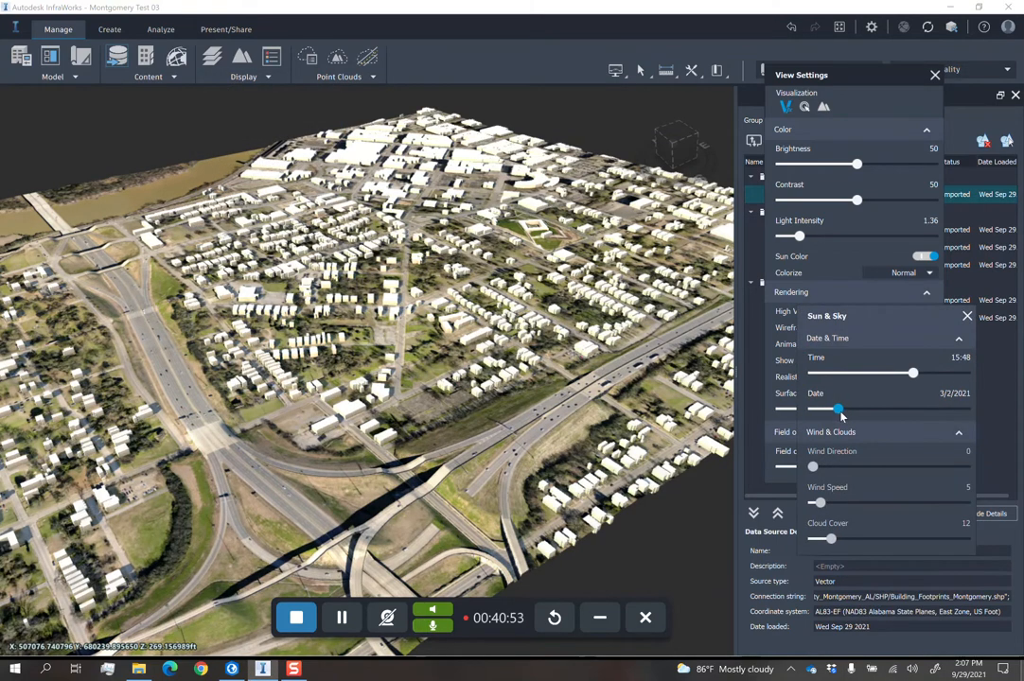
pyautogui.moveTo(911, 374); pyautogui.dragTo(917, 375)
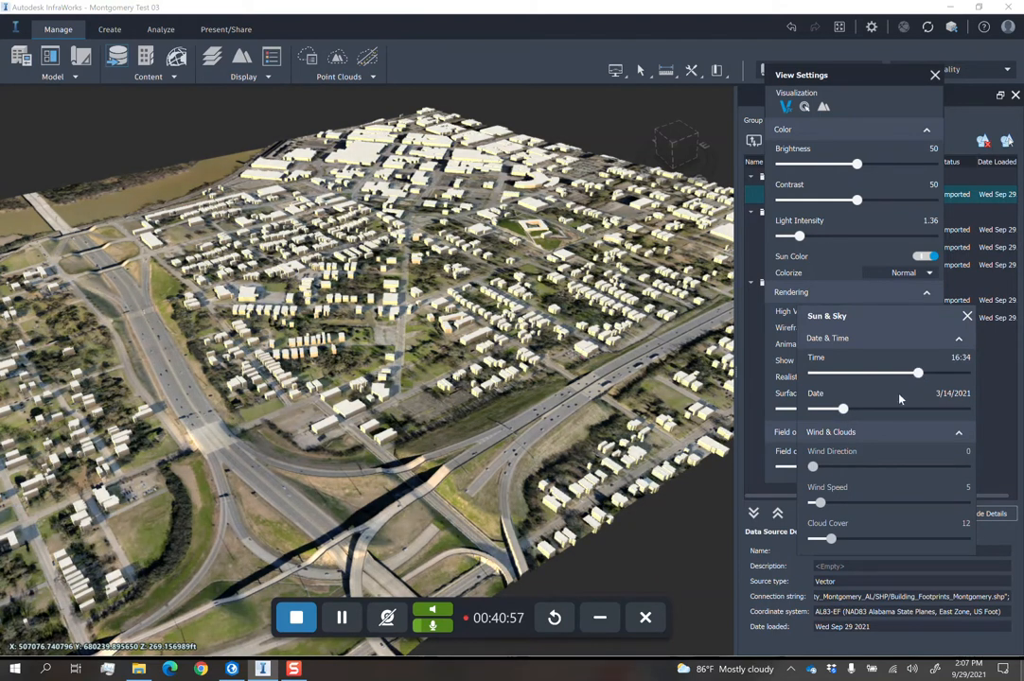
pyautogui.moveTo(848, 412); pyautogui.dragTo(844, 412)
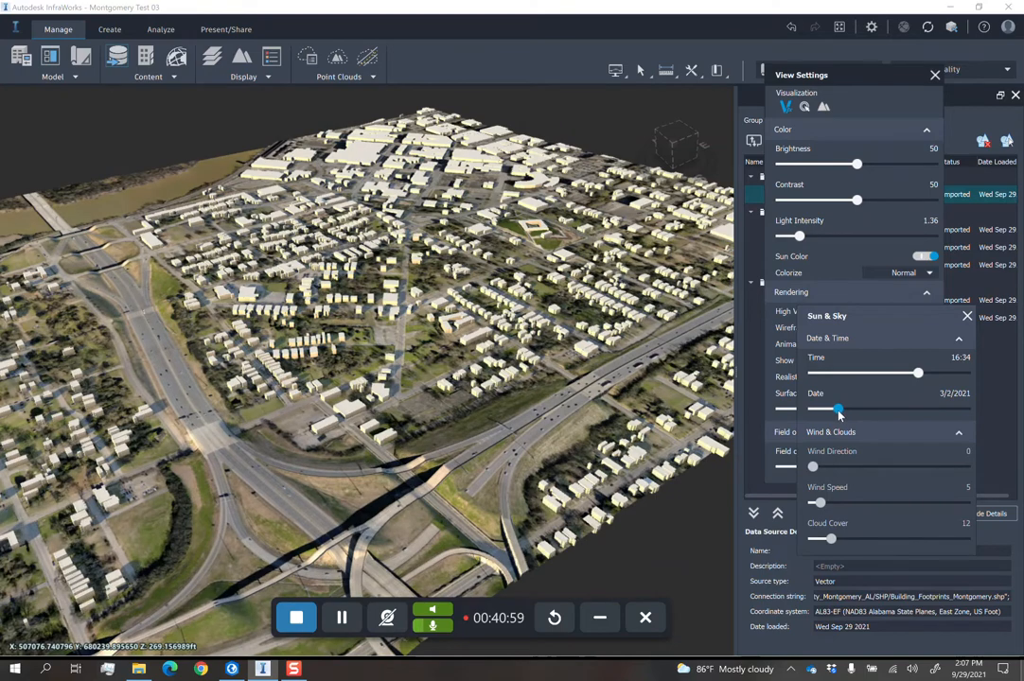
pyautogui.moveTo(866, 317); pyautogui.dragTo(872, 356)
pyautogui.moveTo(799, 236); pyautogui.dragTo(799, 238)
# Examine the white buildings and their shadows in the residential blocks and near the railroad.
pyautogui.scroll(6, 426, 365)
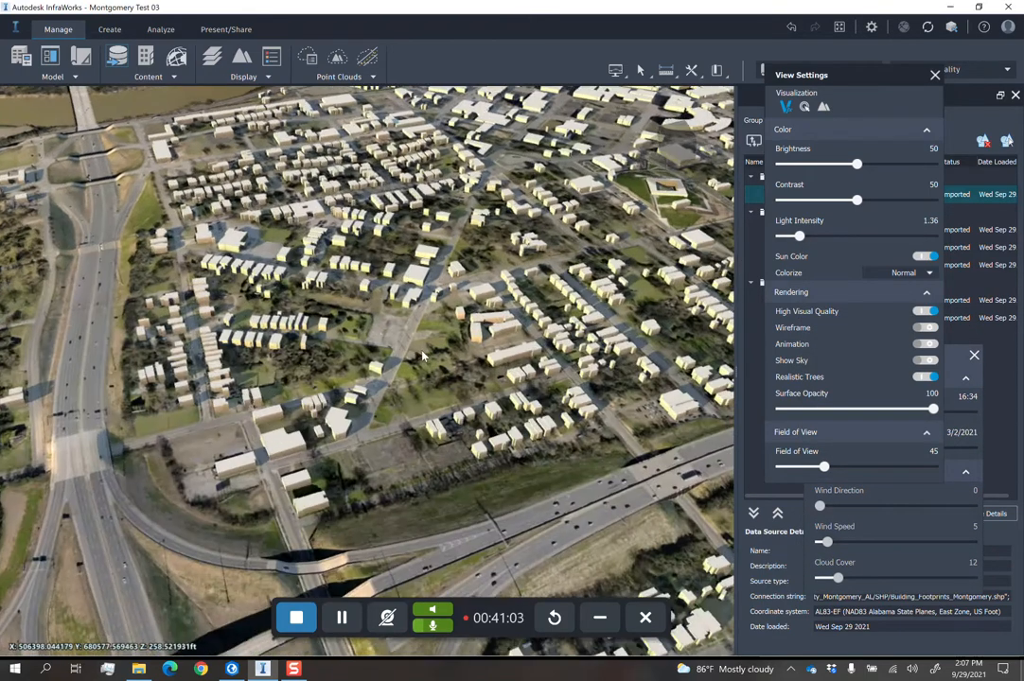
pyautogui.moveTo(418, 393)
pyautogui.mouseDown()
pyautogui.moveTo(405, 332)
pyautogui.moveTo(414, 379)
pyautogui.mouseUp()
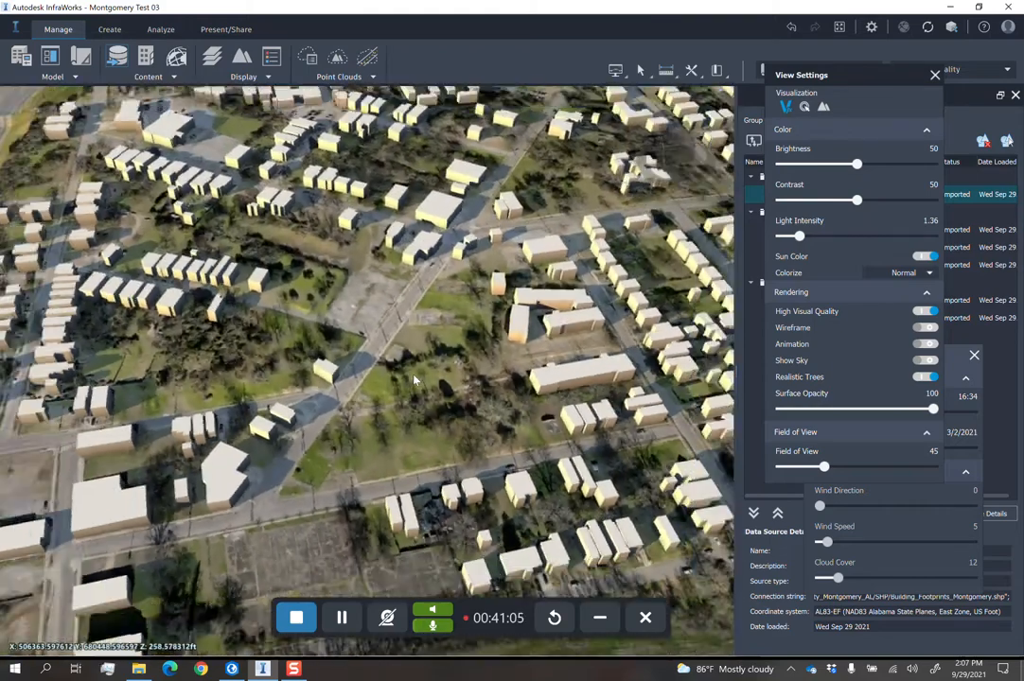
pyautogui.scroll(-2, 414, 378)
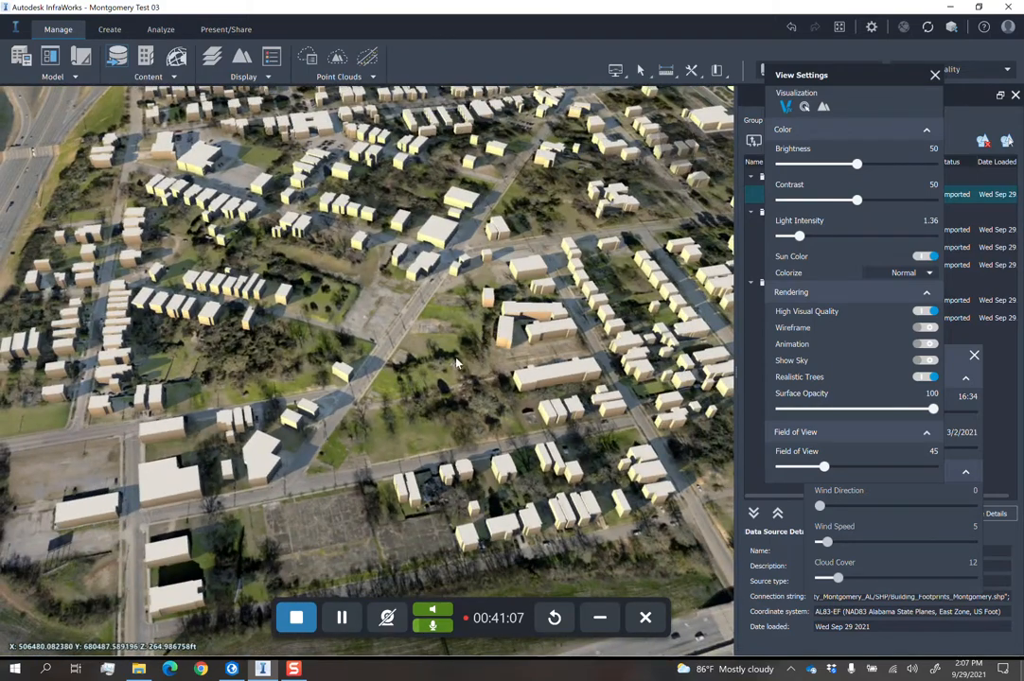
pyautogui.scroll(-5, 455, 338)
pyautogui.moveTo(452, 339); pyautogui.dragTo(461, 380)
pyautogui.scroll(10, 427, 337)
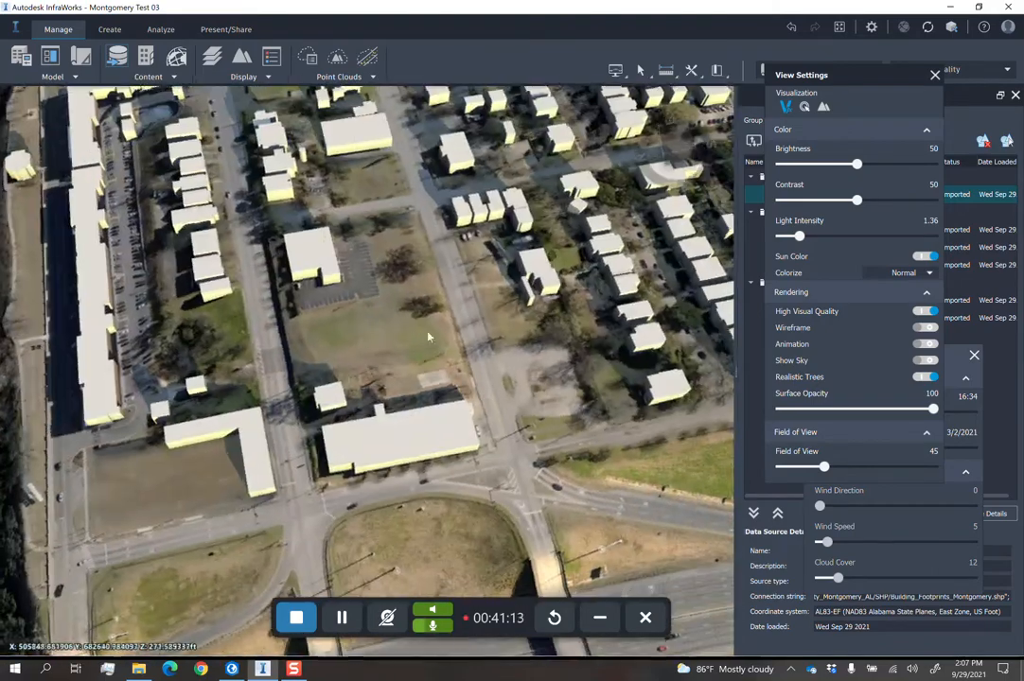
pyautogui.moveTo(427, 337); pyautogui.dragTo(391, 446)
# Check the roof heights of the long building and the adjoining L-shaped building beside the railroad.
pyautogui.click(389, 445)
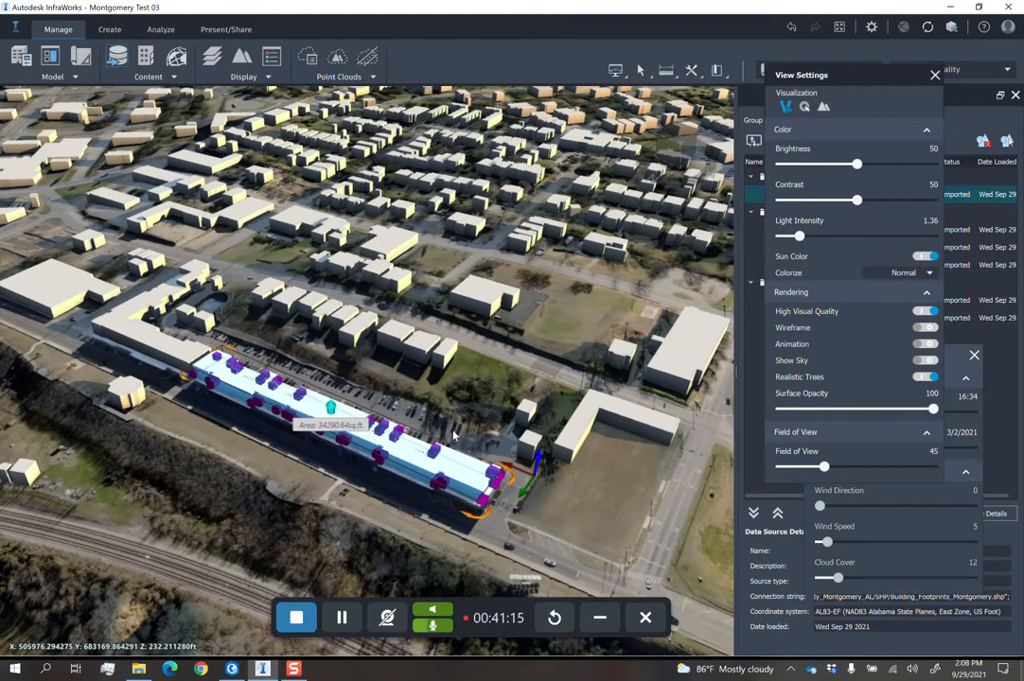
pyautogui.press('Escape')
pyautogui.scroll(3, 386, 452)
pyautogui.click(386, 452)
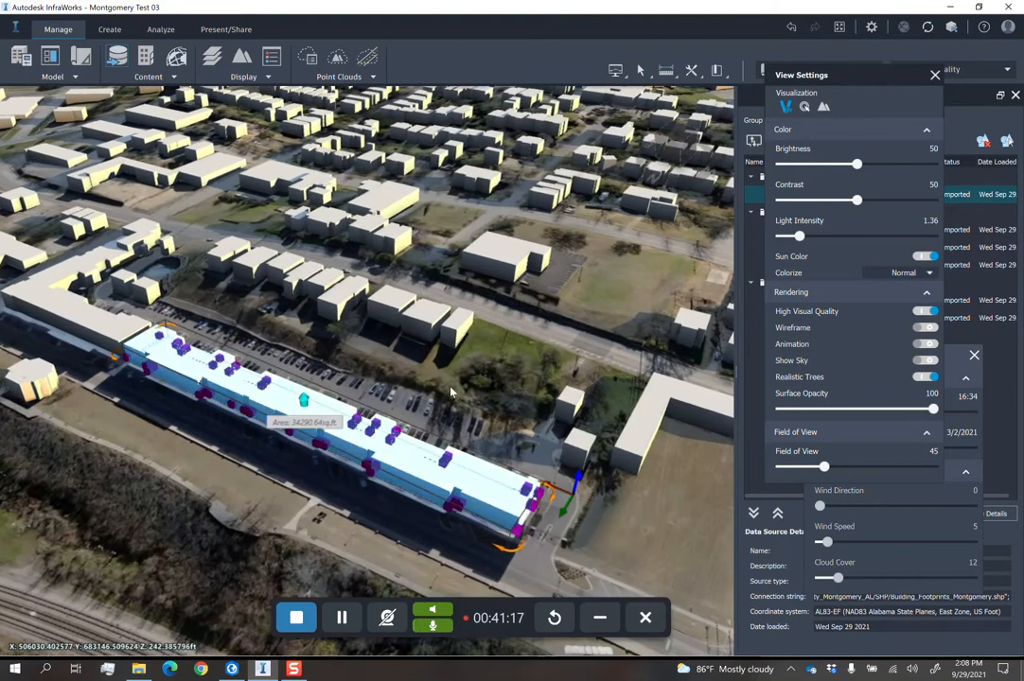
pyautogui.scroll(-3, 340, 347)
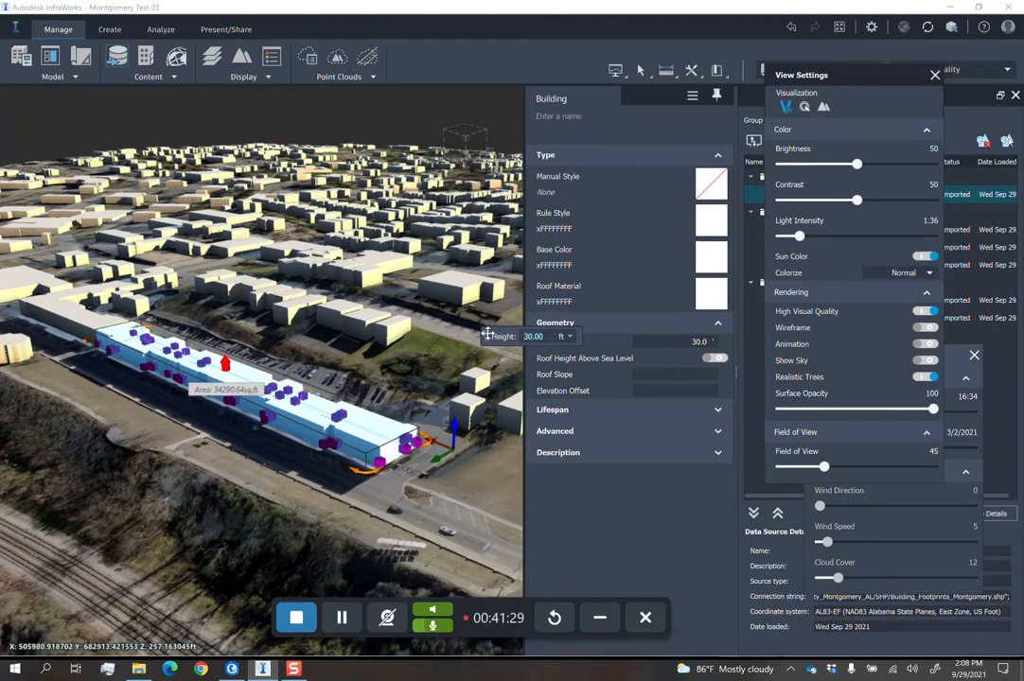
pyautogui.press('Return')
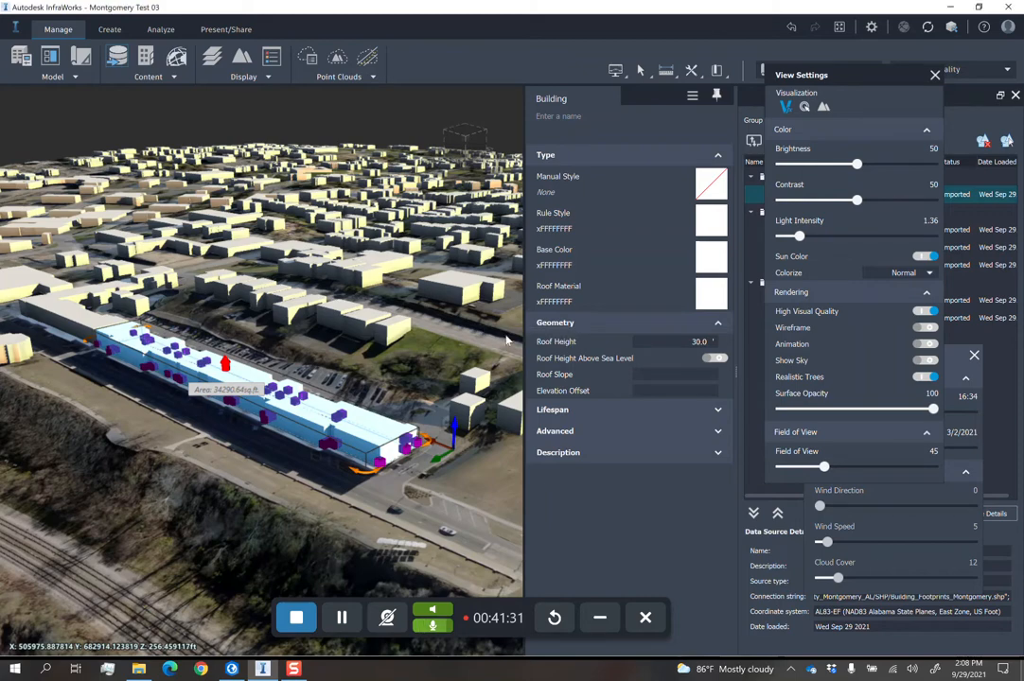
pyautogui.click(261, 415)
pyautogui.moveTo(159, 426); pyautogui.dragTo(332, 502)
pyautogui.click(234, 306)
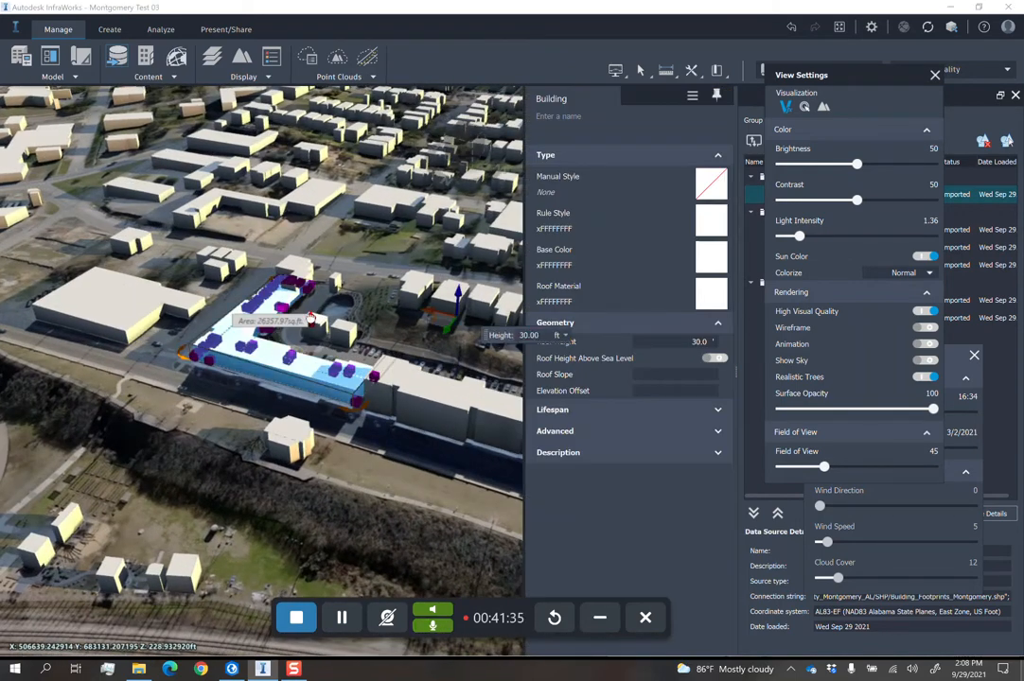
pyautogui.moveTo(379, 473); pyautogui.dragTo(255, 458)
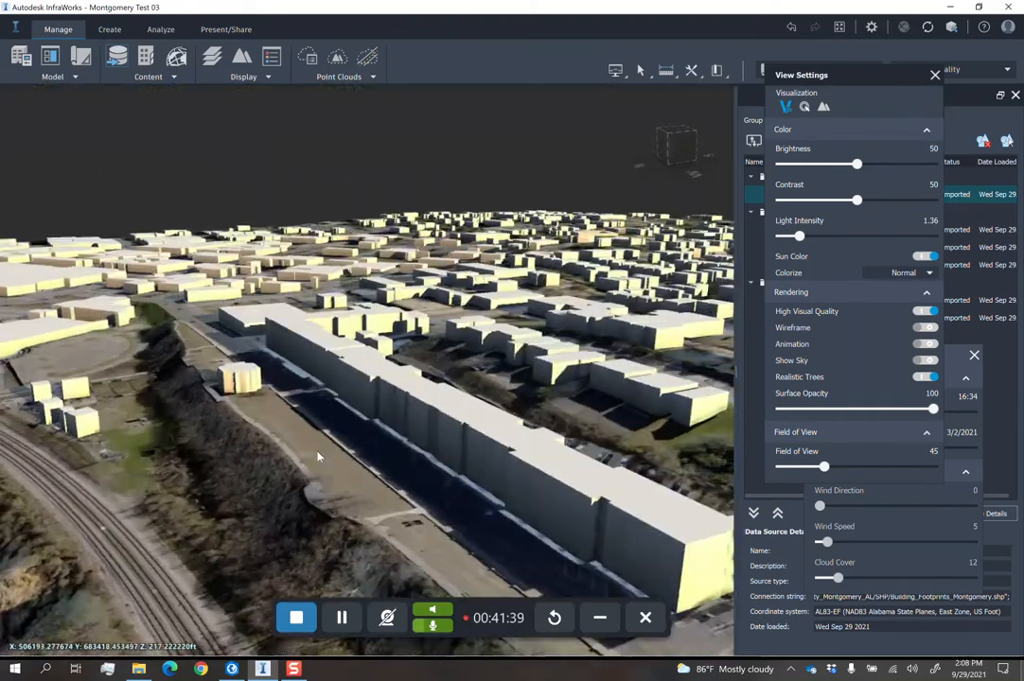
# Raise the largest flat-roofed downtown building near the river to a roof height of about 78.5 ft.
pyautogui.scroll(-4, 244, 406)
pyautogui.moveTo(241, 388); pyautogui.dragTo(491, 510)
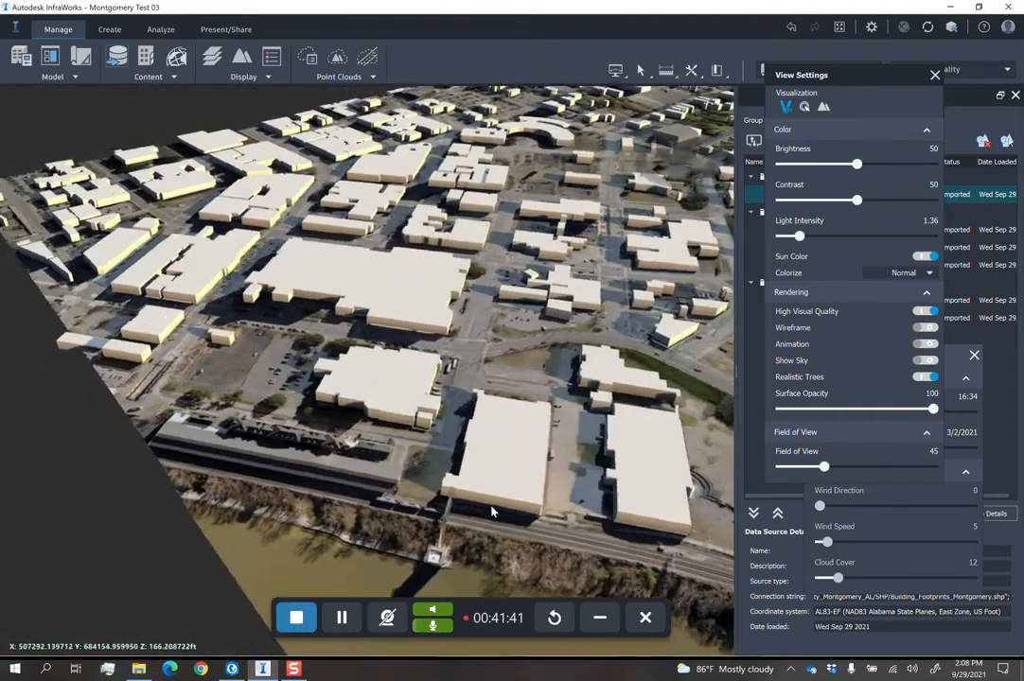
pyautogui.scroll(3, 448, 400)
pyautogui.click(446, 370)
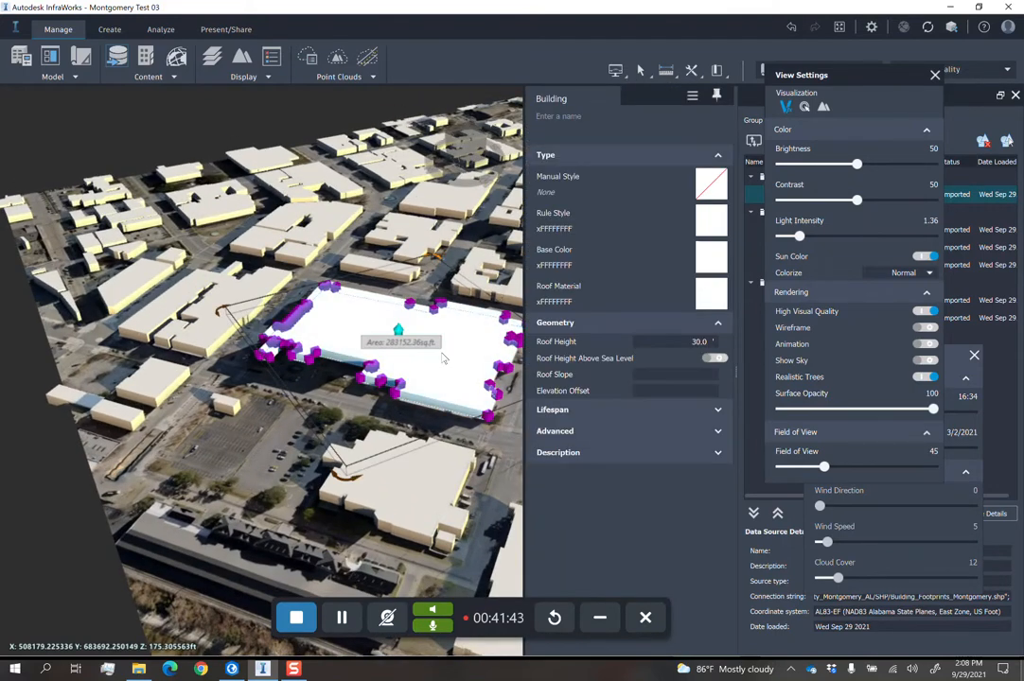
pyautogui.moveTo(398, 329); pyautogui.dragTo(396, 274)
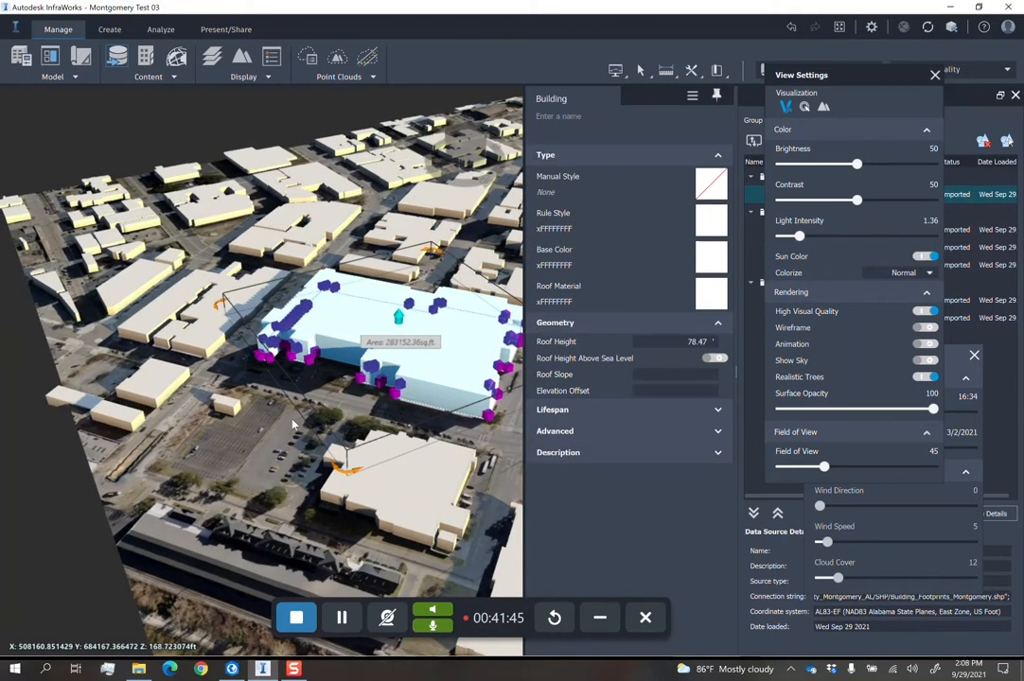
# Raise the small building behind the largest downtown block into a high tower.
pyautogui.moveTo(293, 436); pyautogui.dragTo(402, 425)
pyautogui.moveTo(402, 338); pyautogui.dragTo(305, 347, button='middle')
pyautogui.click(295, 343)
pyautogui.moveTo(291, 325); pyautogui.dragTo(293, 286)
pyautogui.click(436, 414)
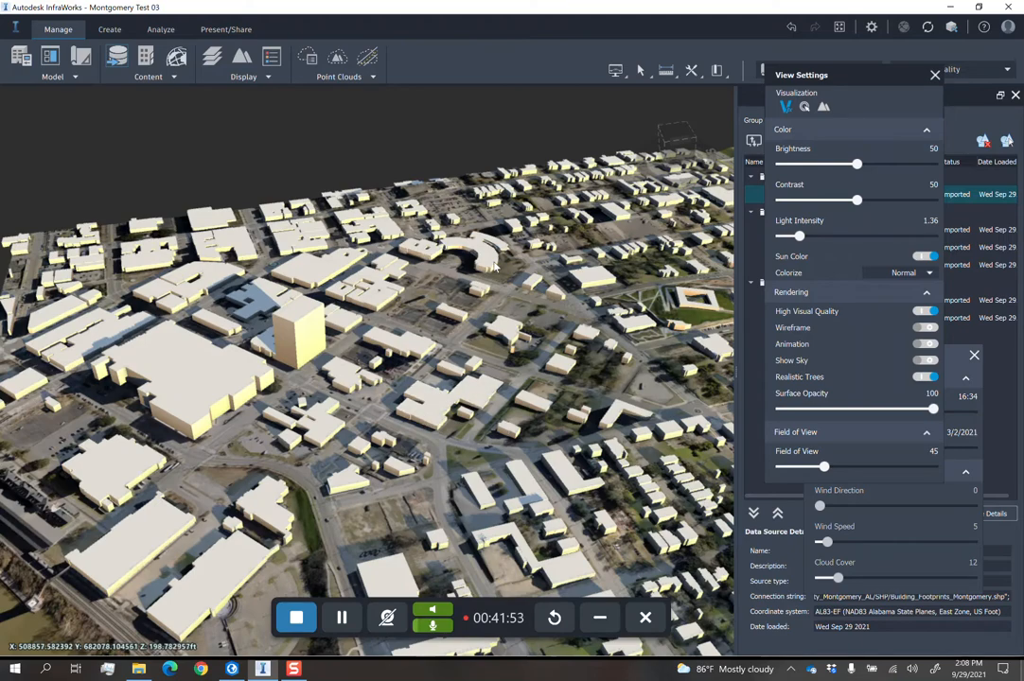
# Raise the curved downtown building and its adjoining rectangular block, giving a roof height of about 123.6 ft.
pyautogui.scroll(5, 494, 267)
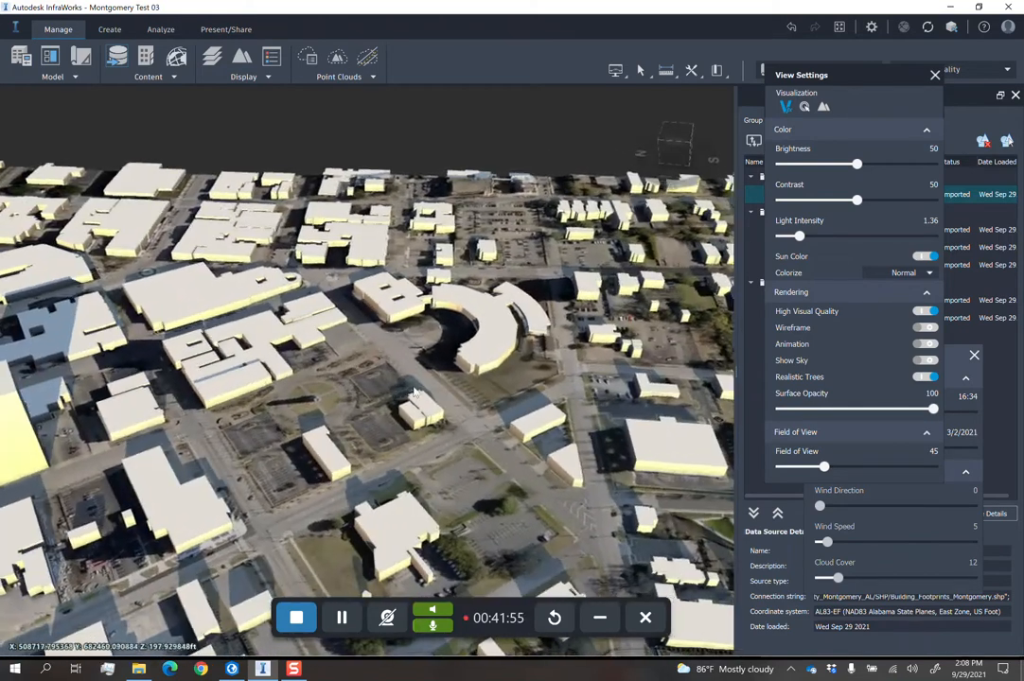
pyautogui.scroll(-5, 414, 392)
pyautogui.click(425, 330)
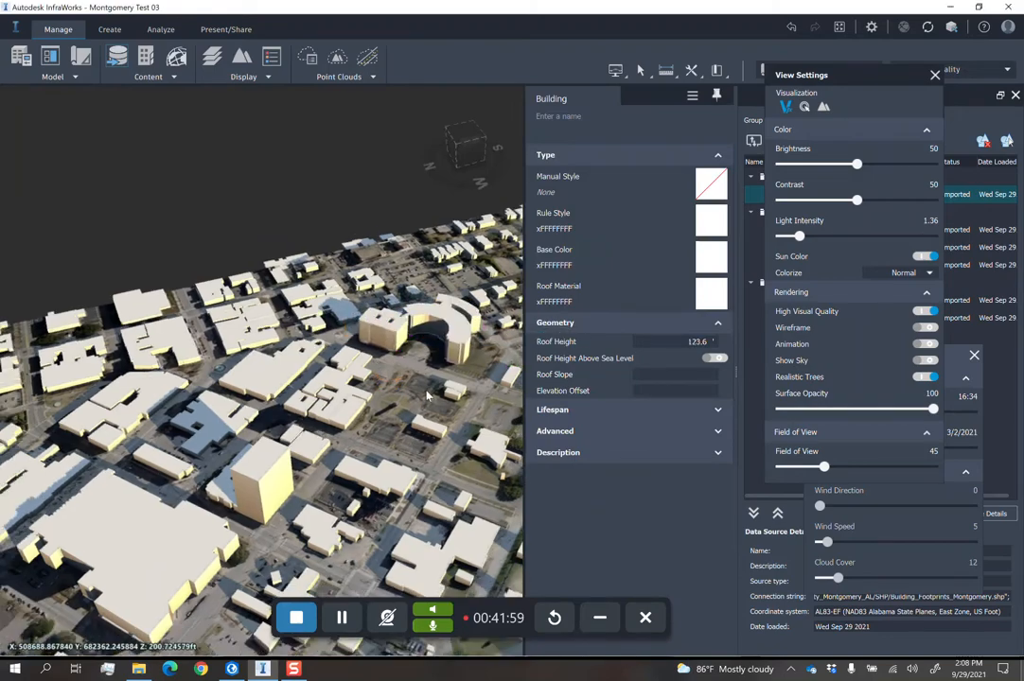
# Examine the white house volumes in the residential blocks near the highway, from the wide city view to close up.
pyautogui.scroll(-3, 427, 395)
pyautogui.moveTo(427, 396)
pyautogui.mouseDown()
pyautogui.moveTo(520, 364)
pyautogui.moveTo(530, 417)
pyautogui.moveTo(417, 408)
pyautogui.mouseUp()
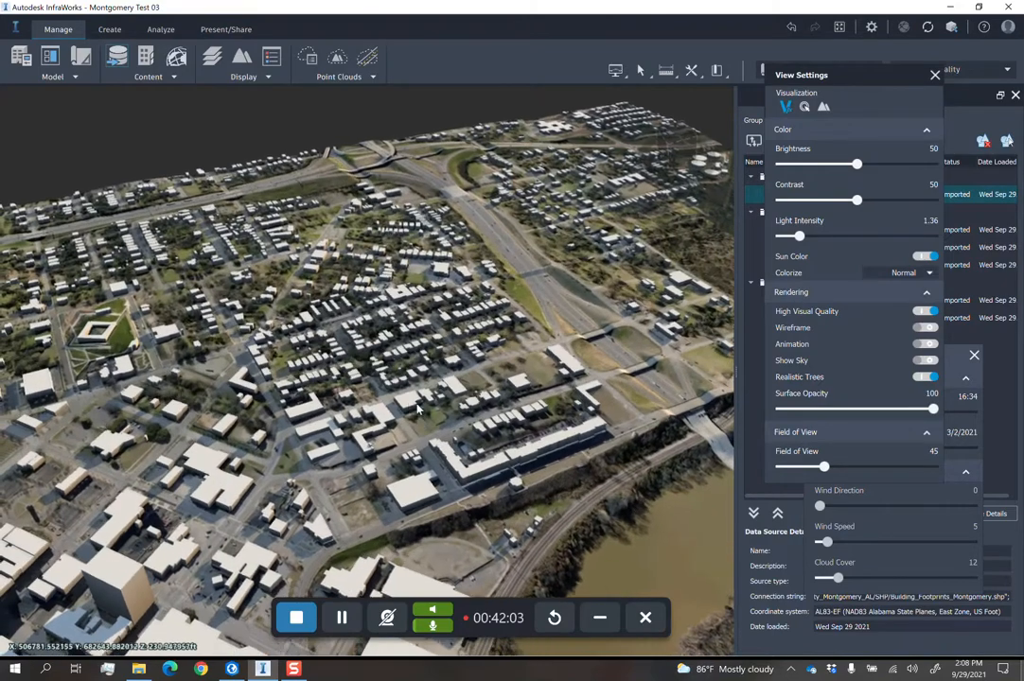
pyautogui.scroll(5, 409, 386)
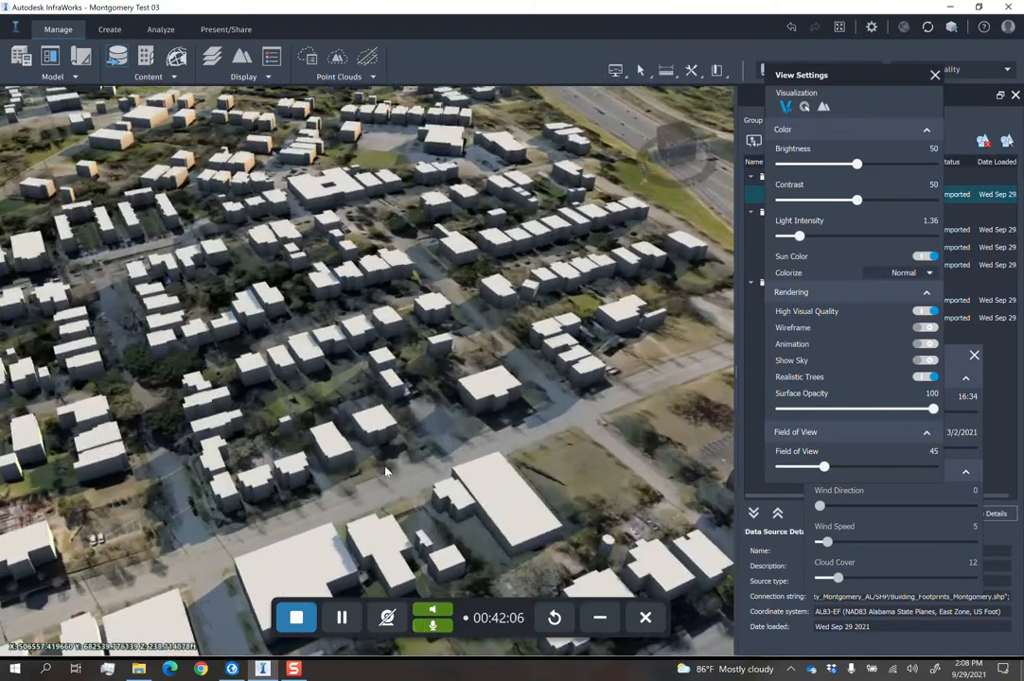
pyautogui.moveTo(385, 471); pyautogui.dragTo(467, 442)
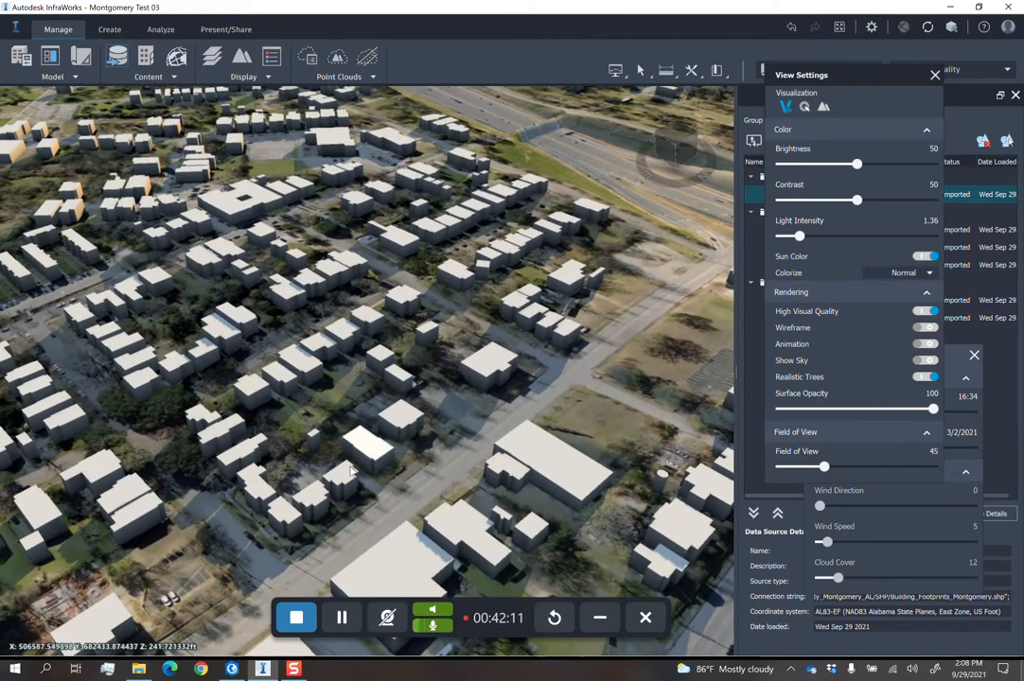
pyautogui.scroll(5, 445, 431)
pyautogui.scroll(3, 429, 415)
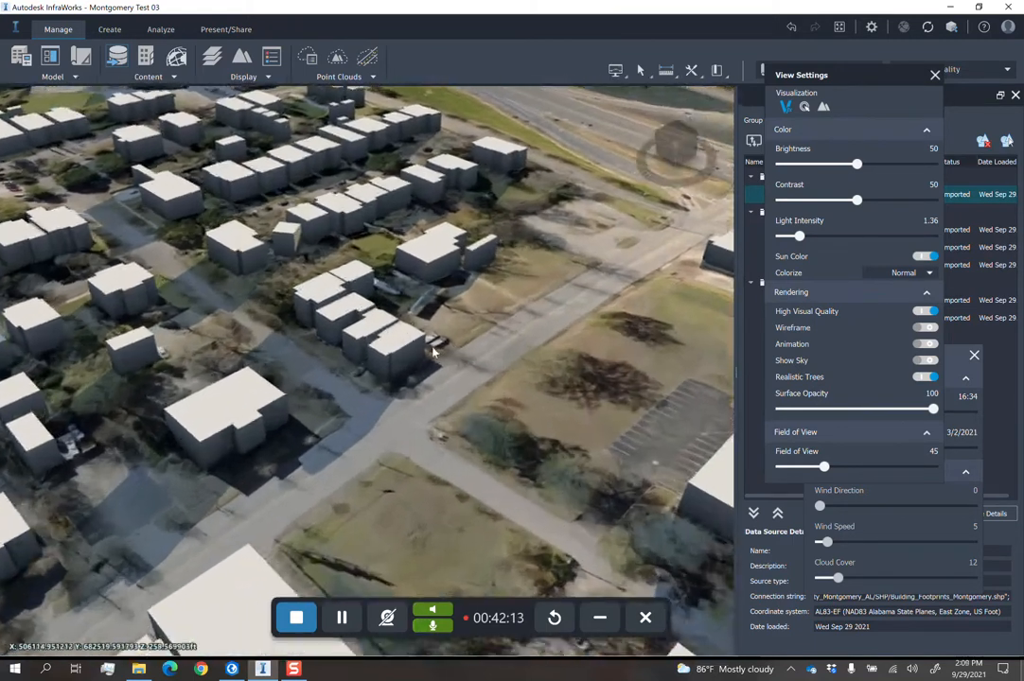
# Set the roof slope of the corner house at the road junction to 25 degrees.
pyautogui.click(374, 314)
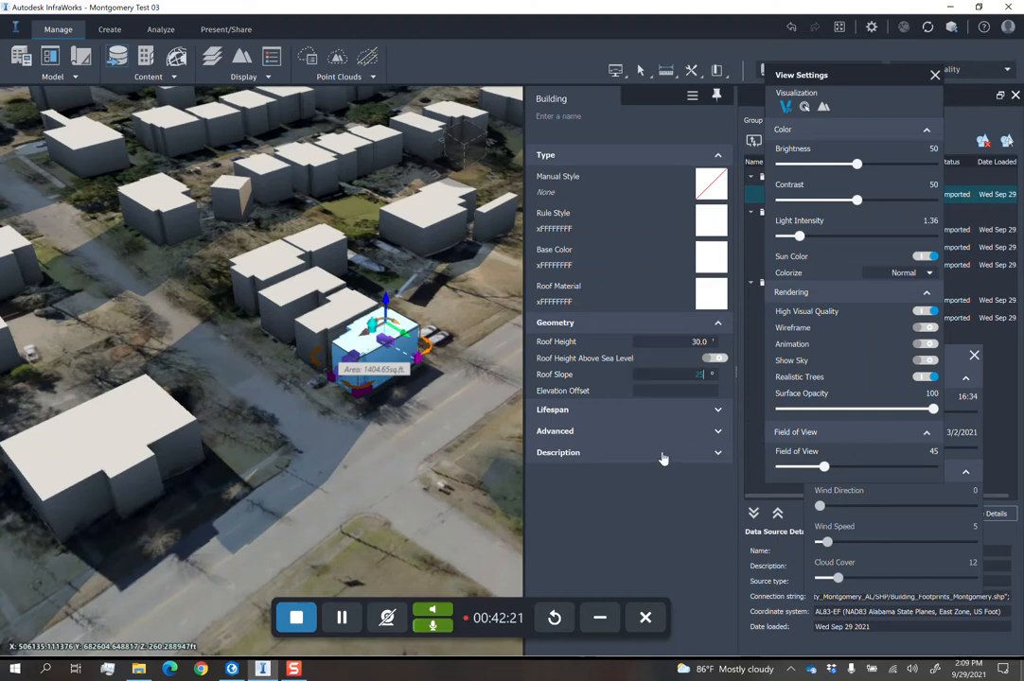
pyautogui.press('Return')
pyautogui.click(402, 466)
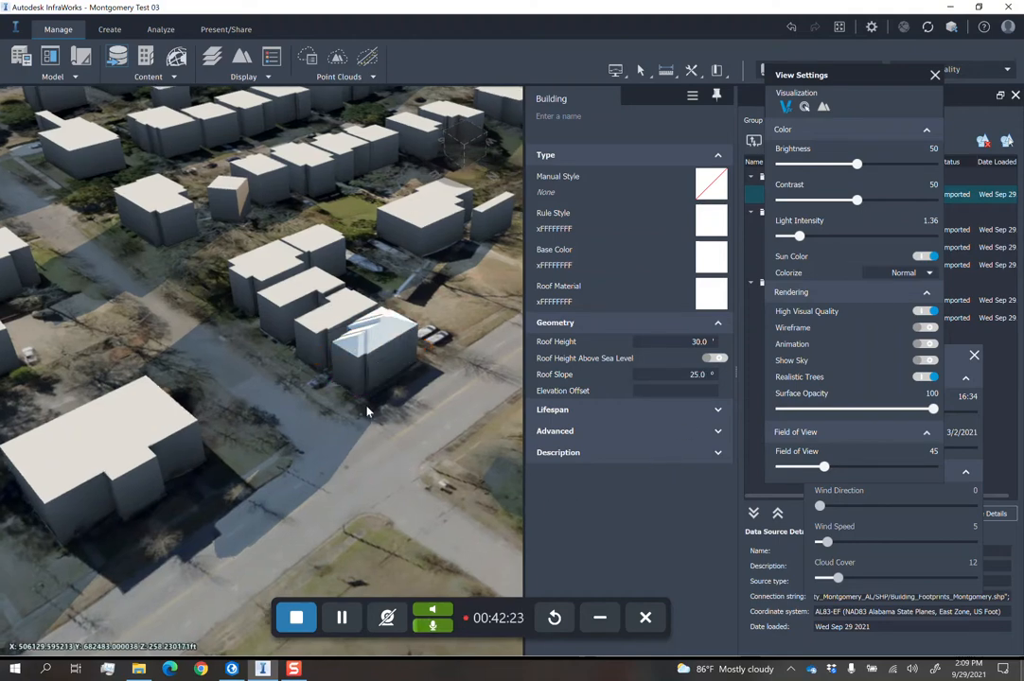
# Select the four adjoining houses in the row beside the sloped-roof corner house and set their roof slope to 30 degrees.
pyautogui.moveTo(368, 411); pyautogui.dragTo(332, 352)
pyautogui.click(325, 341)
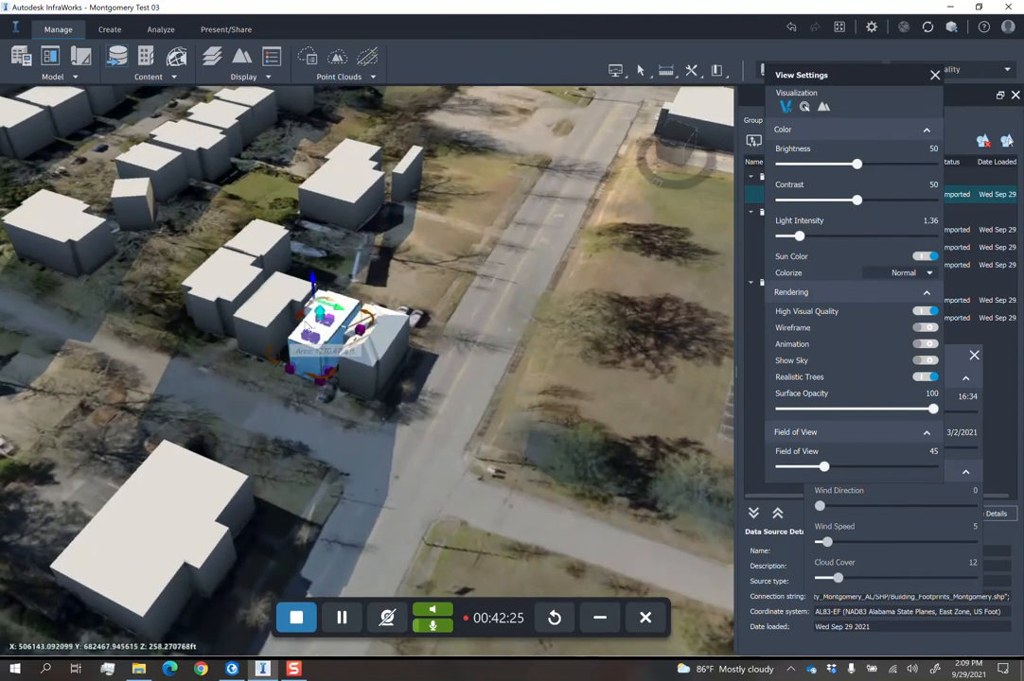
pyautogui.keyDown('ctrl'); pyautogui.click(266, 305); pyautogui.keyUp('ctrl')
pyautogui.keyDown('ctrl'); pyautogui.click(229, 285); pyautogui.keyUp('ctrl')
pyautogui.keyDown('ctrl'); pyautogui.click(258, 243); pyautogui.keyUp('ctrl')
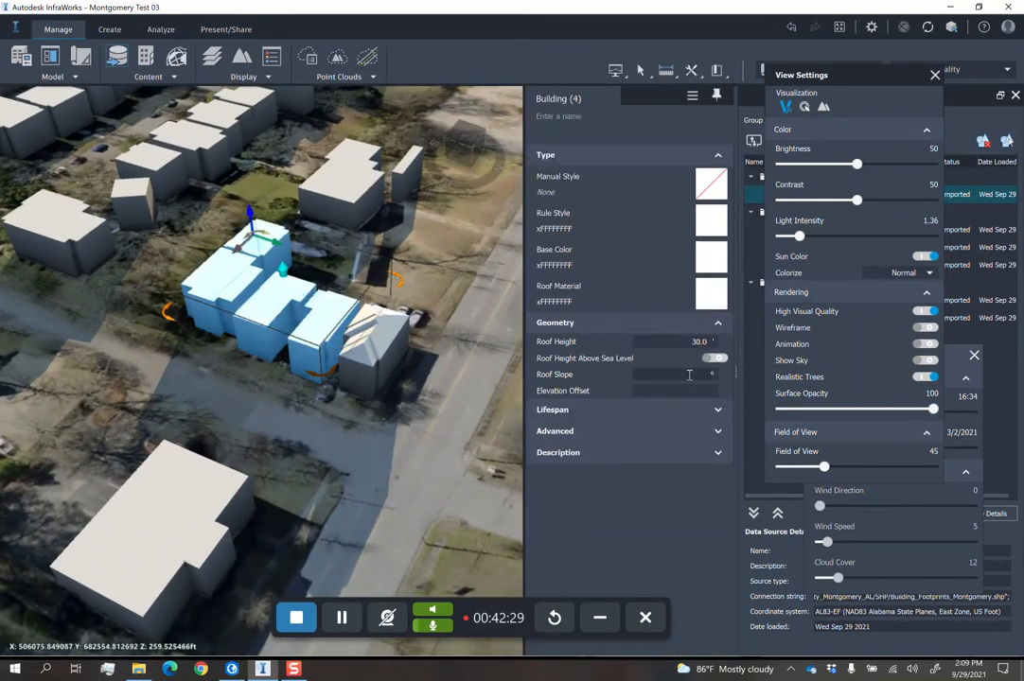
pyautogui.press('Return')
pyautogui.click(373, 469)
pyautogui.scroll(-3, 366, 452)
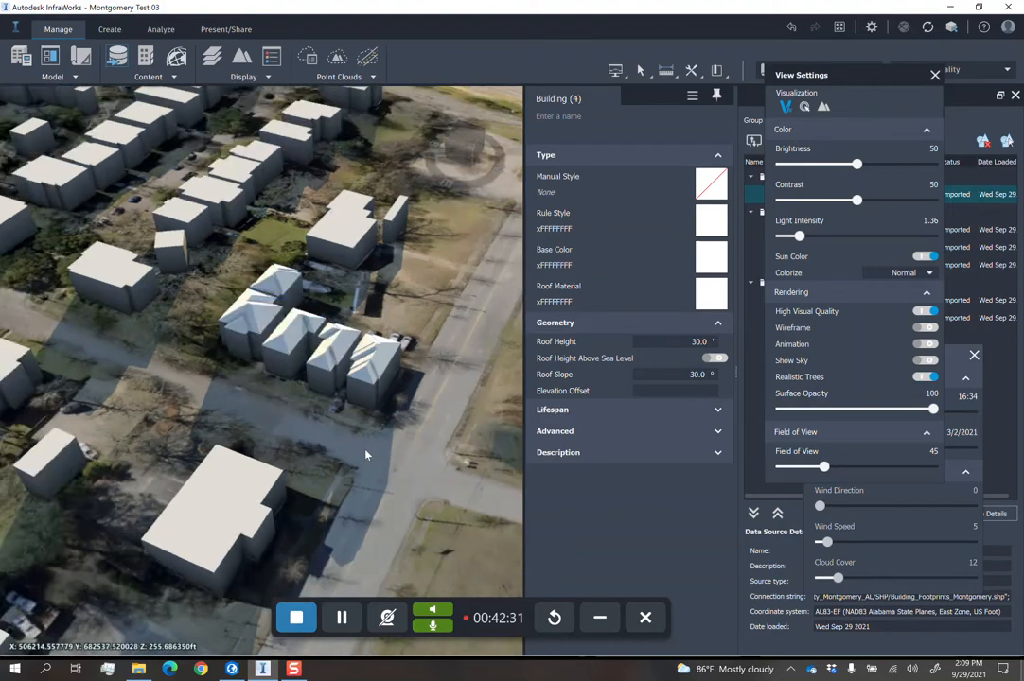
# Window-select the two rows of houses facing each other across the residential street and set their roof slope to 30 degrees.
pyautogui.moveTo(365, 451); pyautogui.dragTo(652, 351)
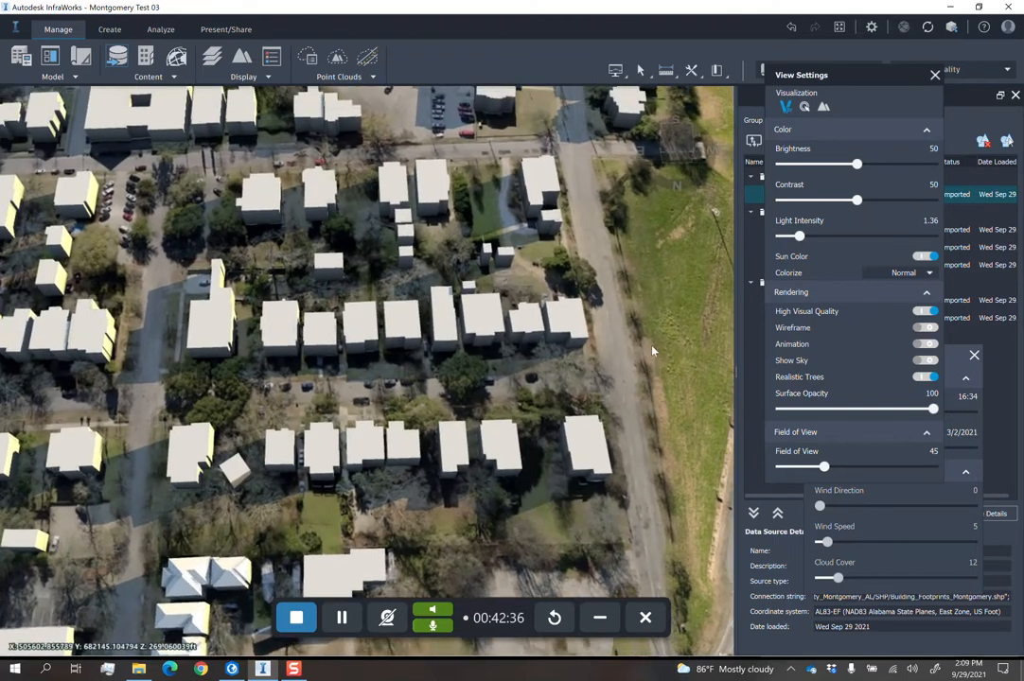
pyautogui.click(641, 74)
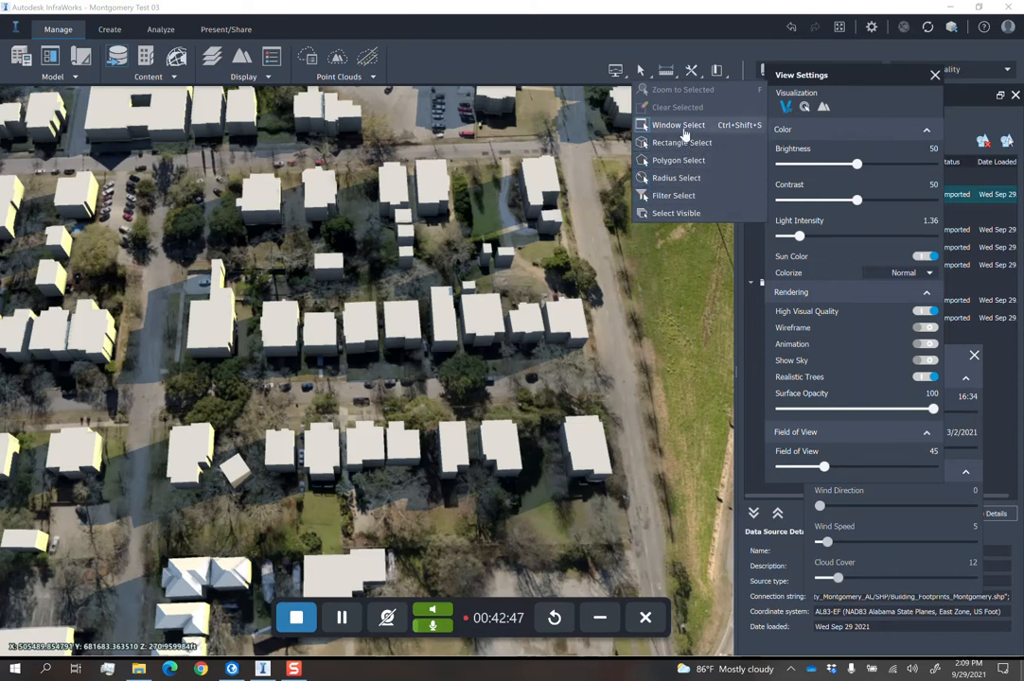
pyautogui.click(685, 128)
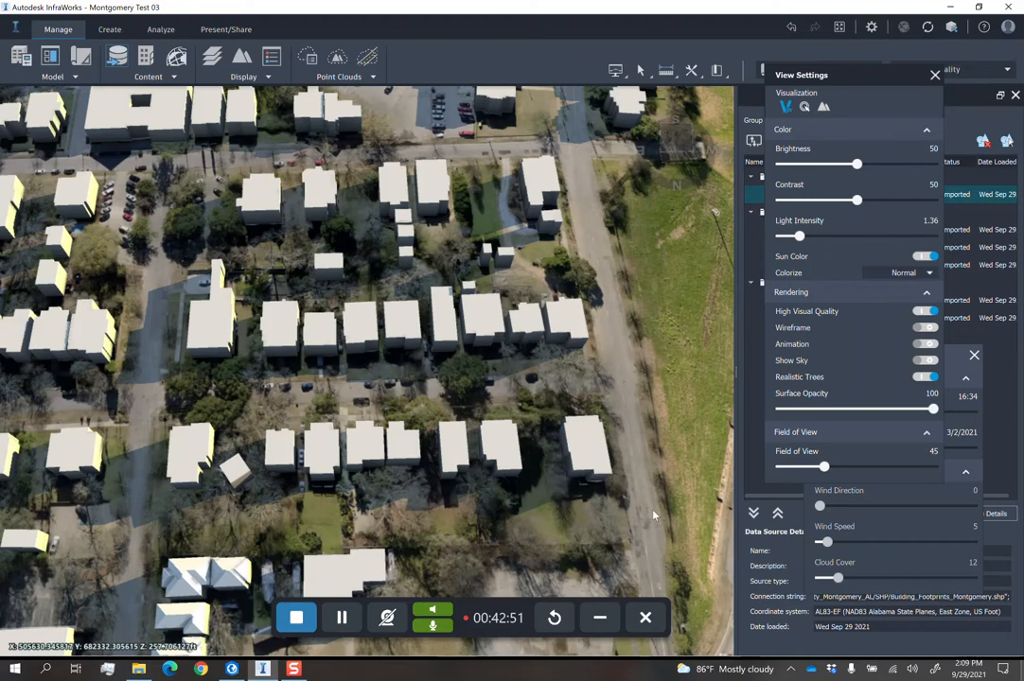
pyautogui.moveTo(632, 505); pyautogui.dragTo(149, 248)
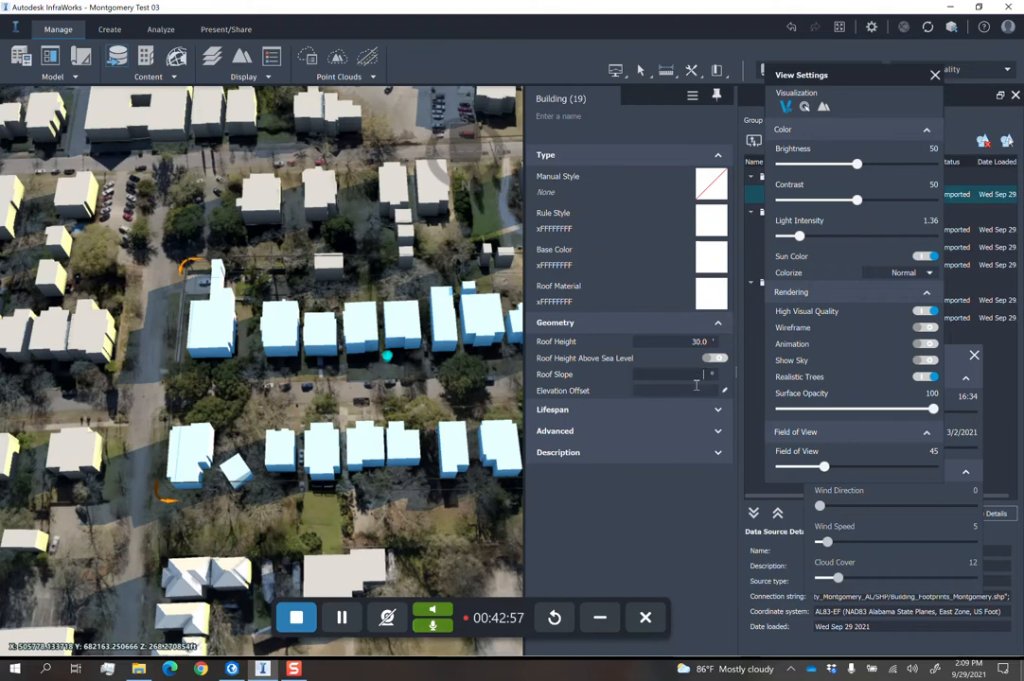
pyautogui.press('Return')
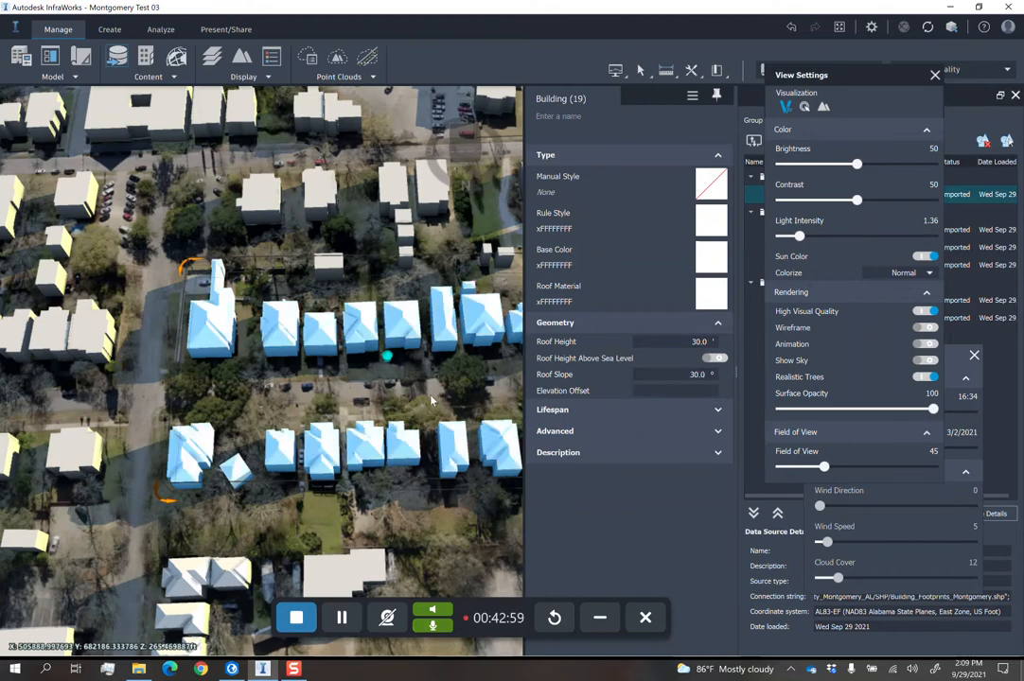
pyautogui.press('Escape')
# Set the roof slope of the large flat-roofed house across the side street from the first sloped row to 25 degrees.
pyautogui.moveTo(483, 388); pyautogui.dragTo(431, 381)
pyautogui.moveTo(602, 441); pyautogui.dragTo(404, 396, button='middle')
pyautogui.moveTo(404, 396); pyautogui.dragTo(510, 436)
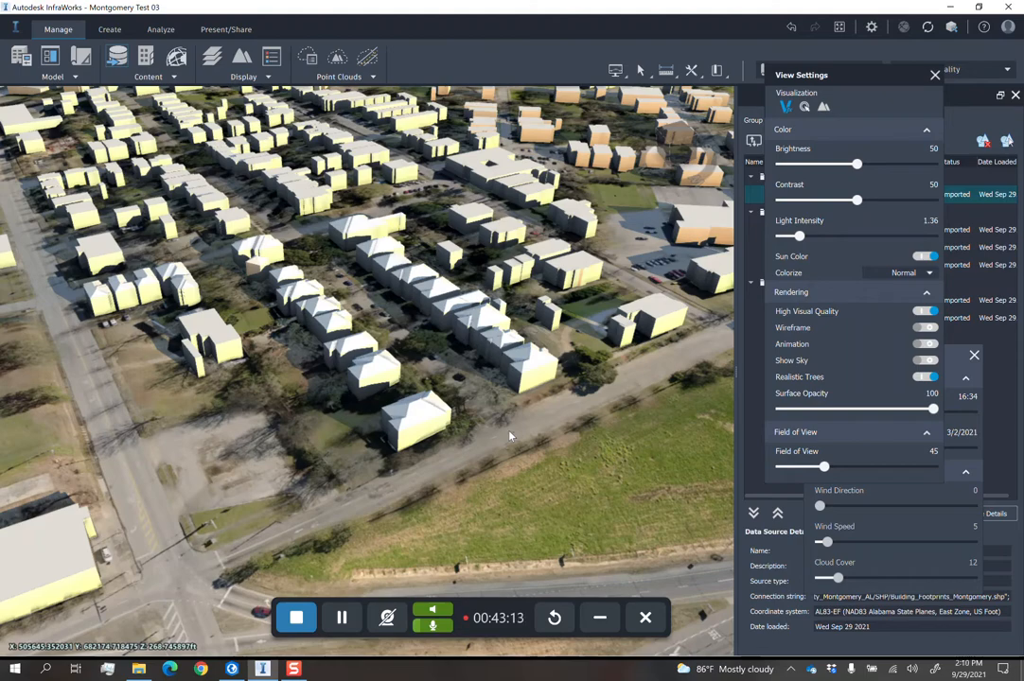
pyautogui.moveTo(473, 441); pyautogui.dragTo(338, 418)
pyautogui.scroll(3, 395, 428)
pyautogui.doubleClick(338, 419)
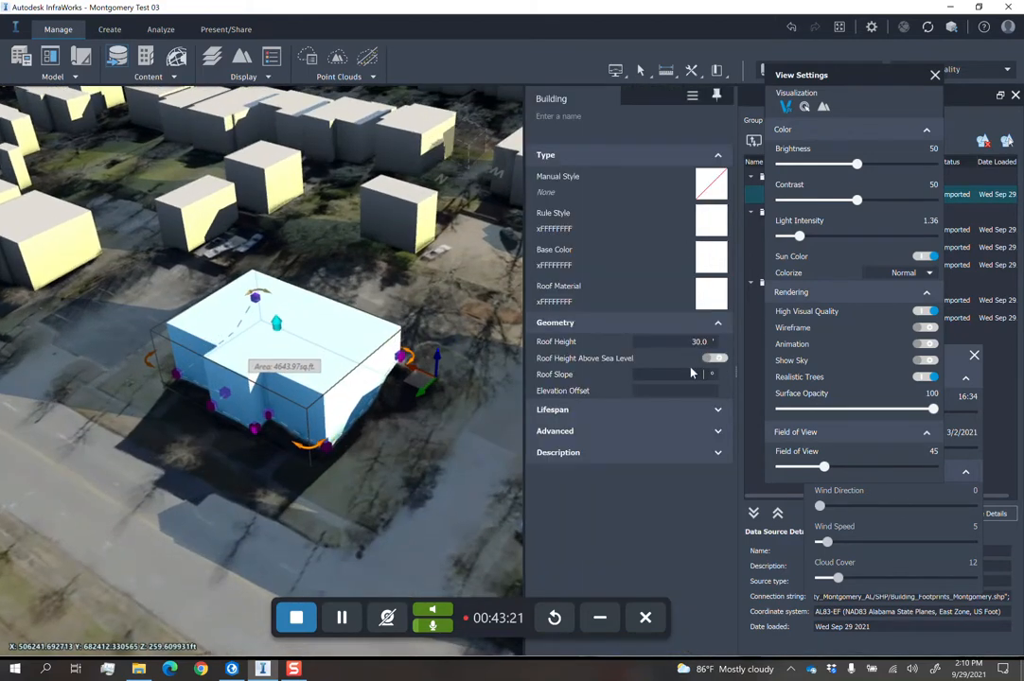
pyautogui.click(368, 399)
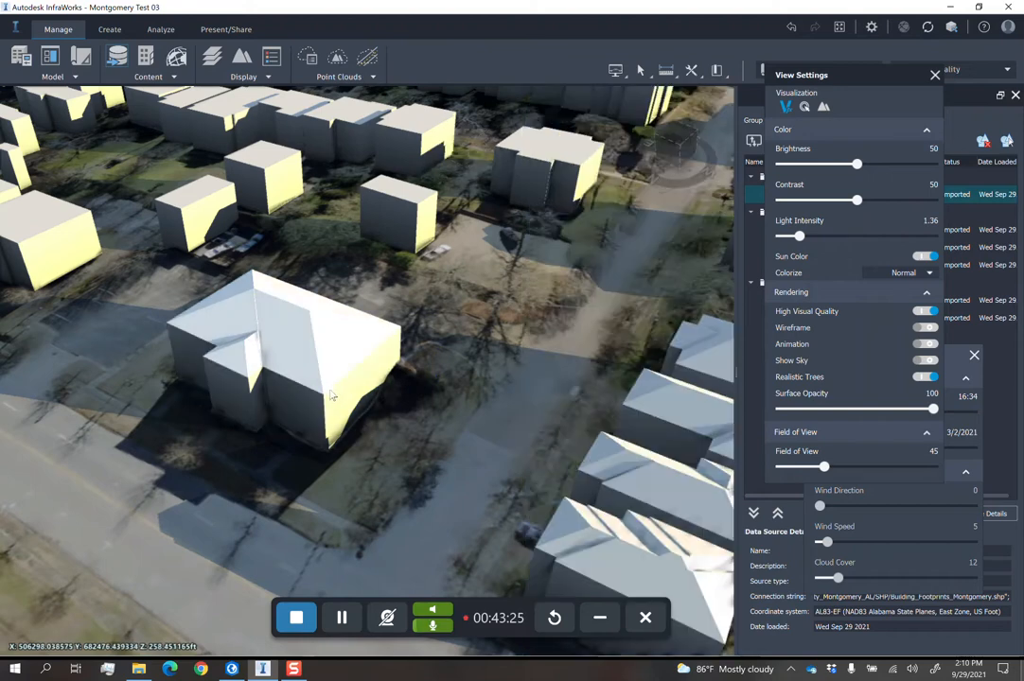
# Apply the Facade/Brick/Paulus manual style to the large house and view its brick walls up close.
pyautogui.click(322, 404)
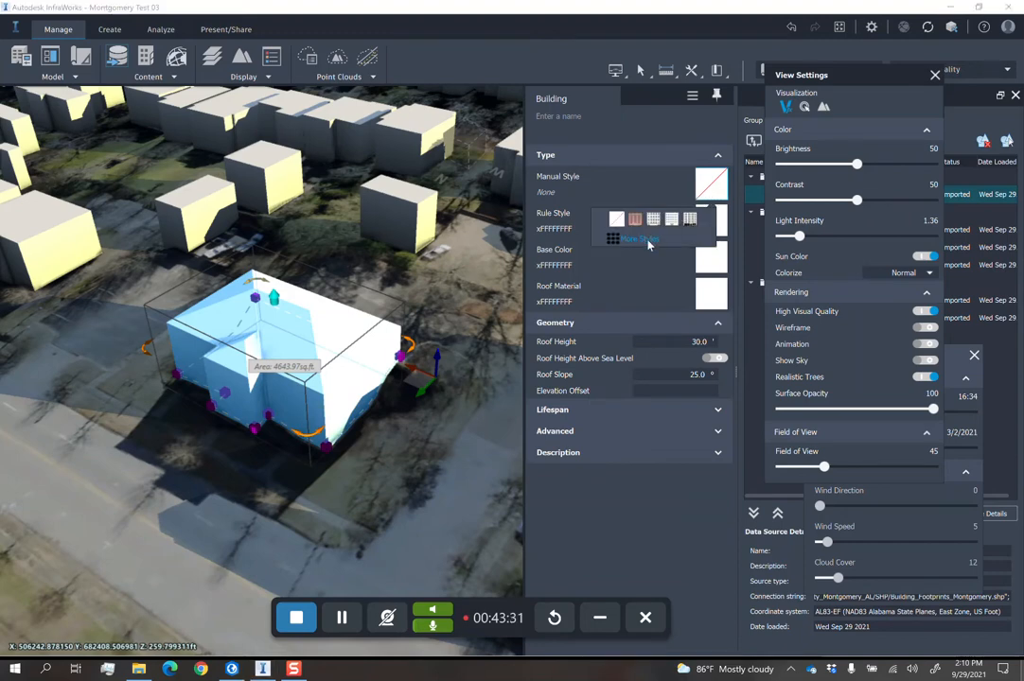
pyautogui.click(646, 240)
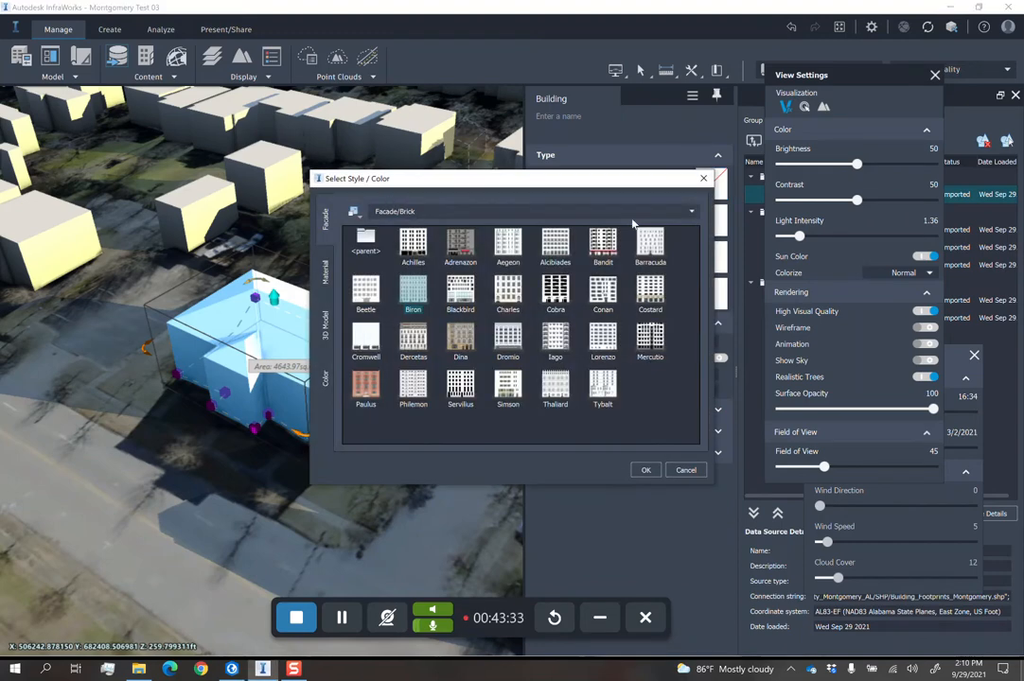
pyautogui.click(365, 385)
pyautogui.click(645, 471)
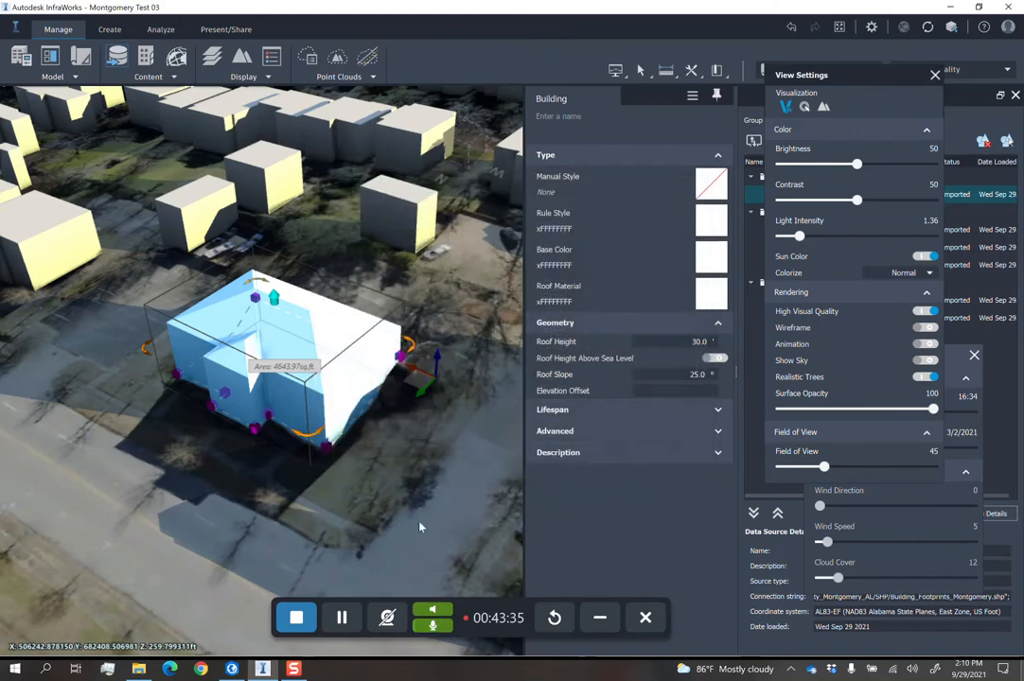
pyautogui.click(391, 509)
pyautogui.scroll(3, 268, 466)
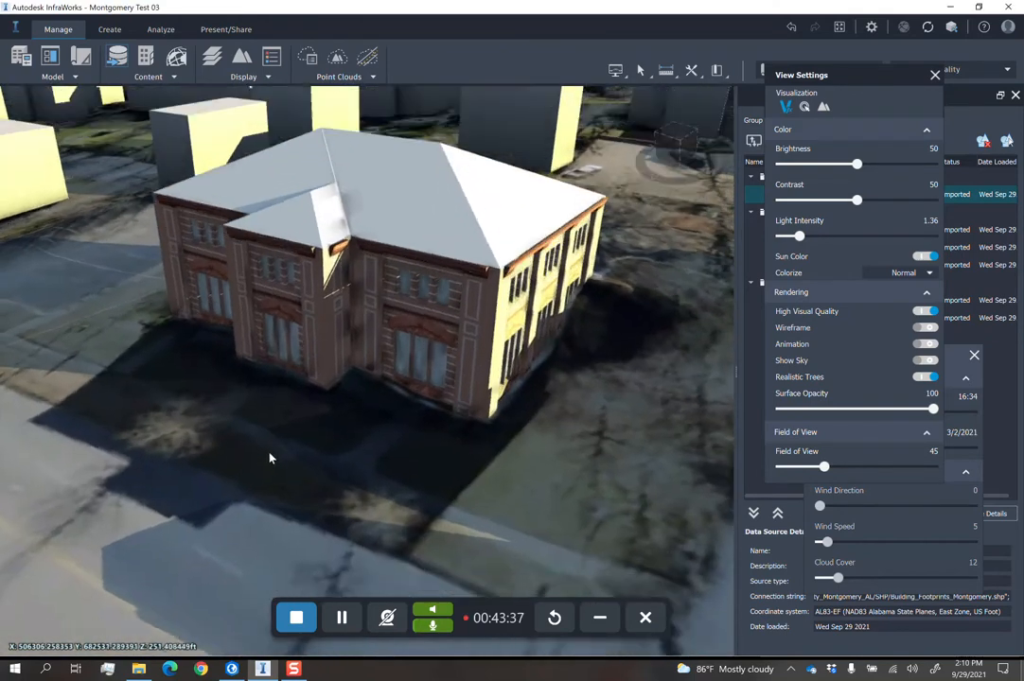
pyautogui.moveTo(270, 457); pyautogui.dragTo(280, 481)
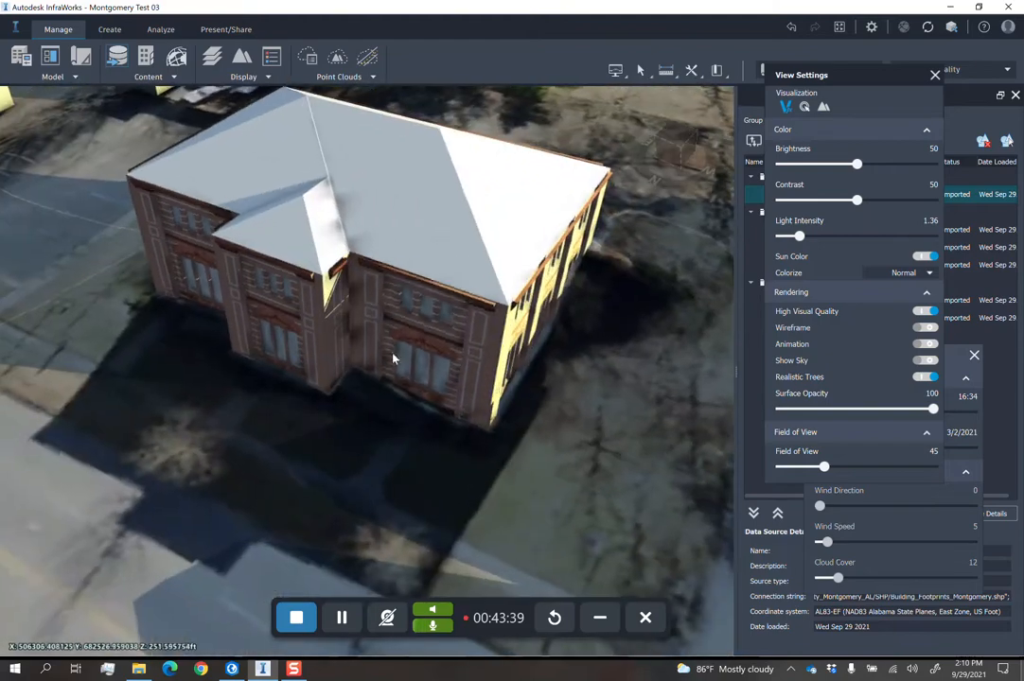
# Change the large house's manual style to Facade/Brick/Conan and view it among its neighbours.
pyautogui.click(426, 329)
pyautogui.doubleClick(426, 330)
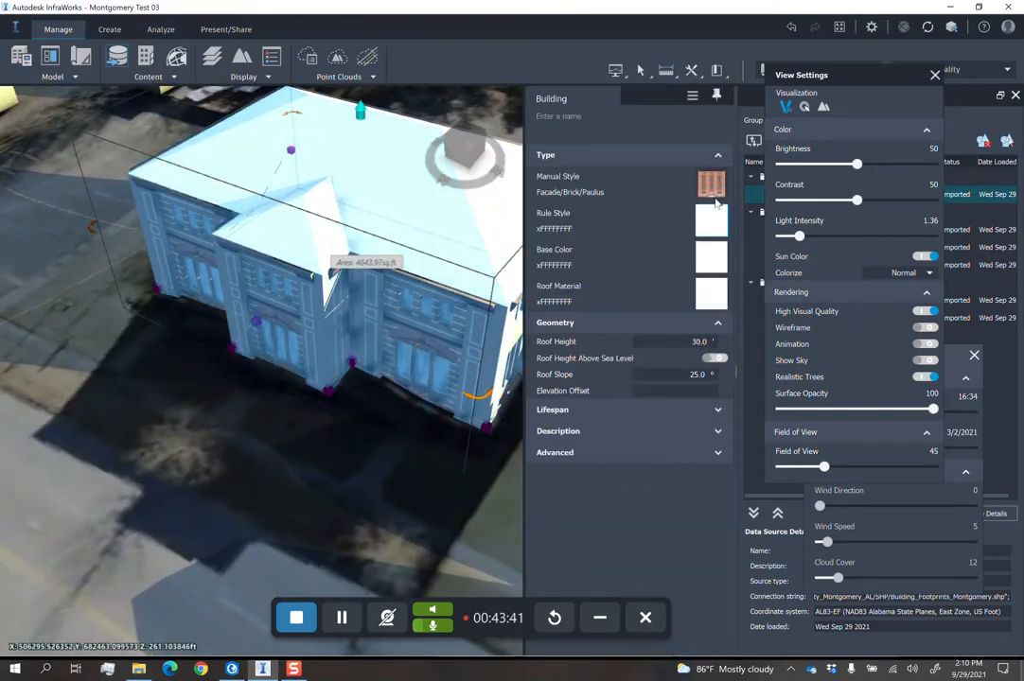
pyautogui.moveTo(718, 195)
pyautogui.click(626, 240)
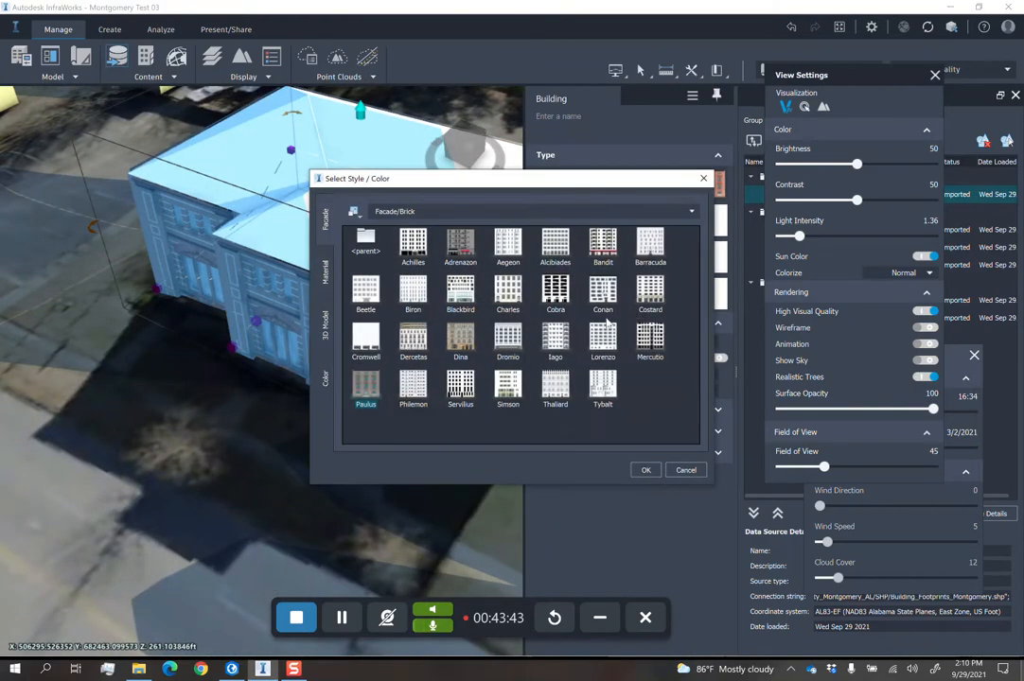
pyautogui.press('Escape')
pyautogui.click(322, 495)
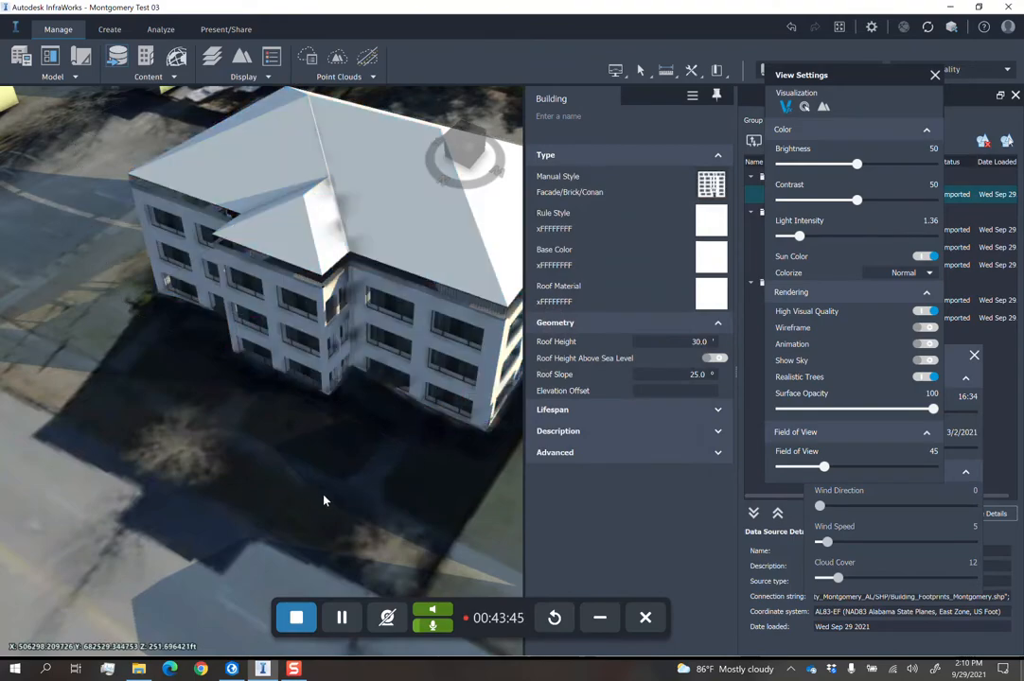
pyautogui.scroll(-4, 333, 497)
pyautogui.moveTo(339, 497)
pyautogui.mouseDown(button='middle')
pyautogui.moveTo(273, 456)
pyautogui.moveTo(322, 493)
pyautogui.mouseUp(button='middle')
pyautogui.scroll(-5, 272, 458)
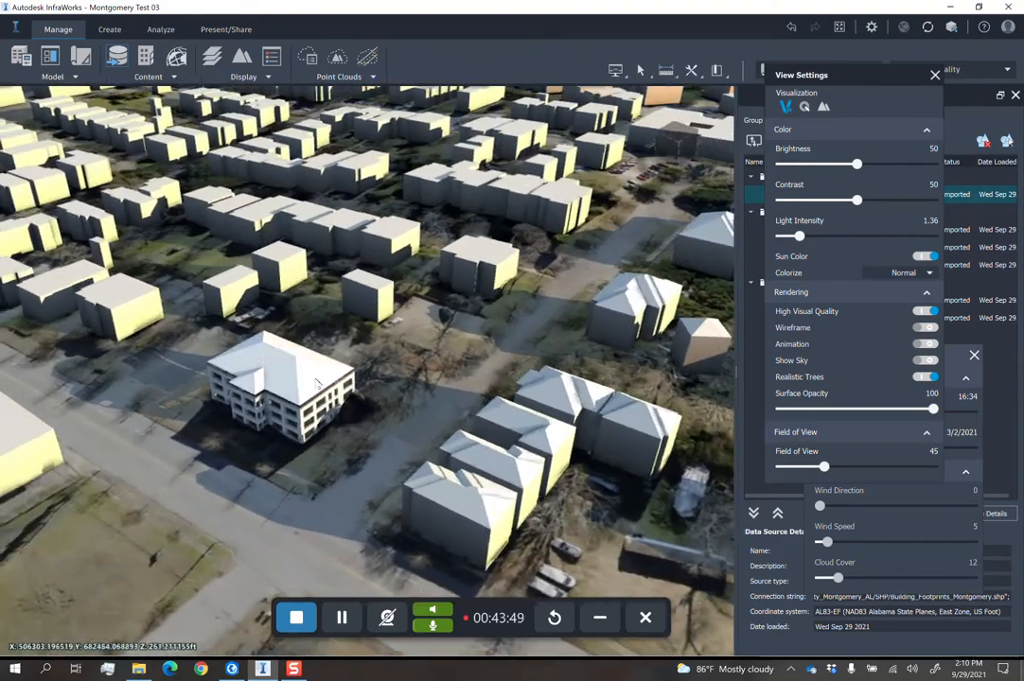
# Change the large house's manual style to Facade/Brick/Tybalt and inspect the facade from several angles.
pyautogui.click(318, 382)
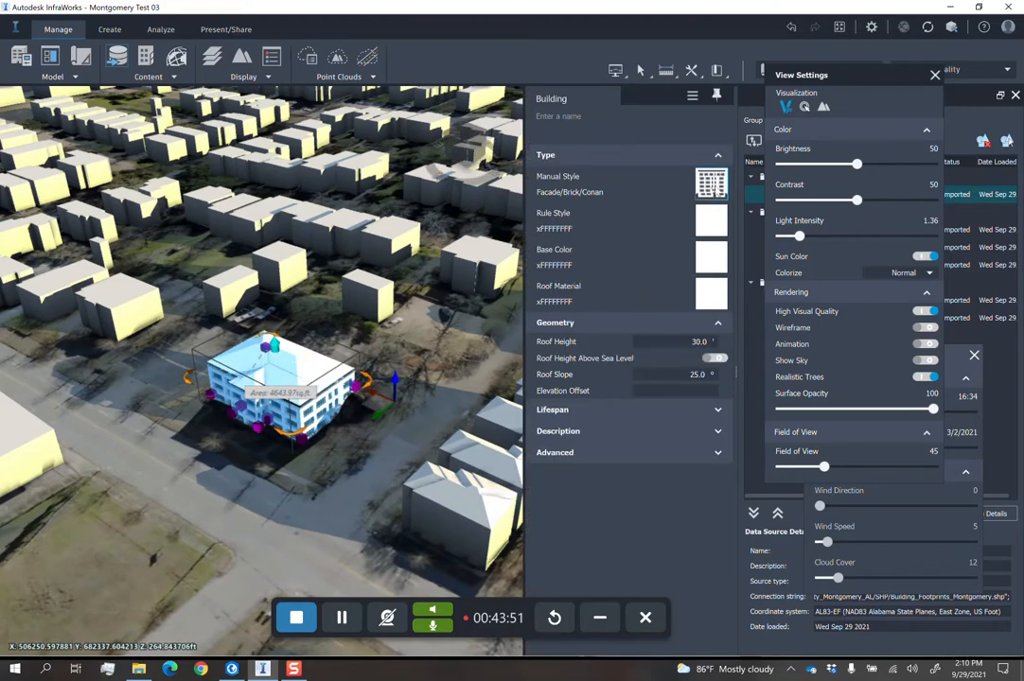
pyautogui.click(711, 184)
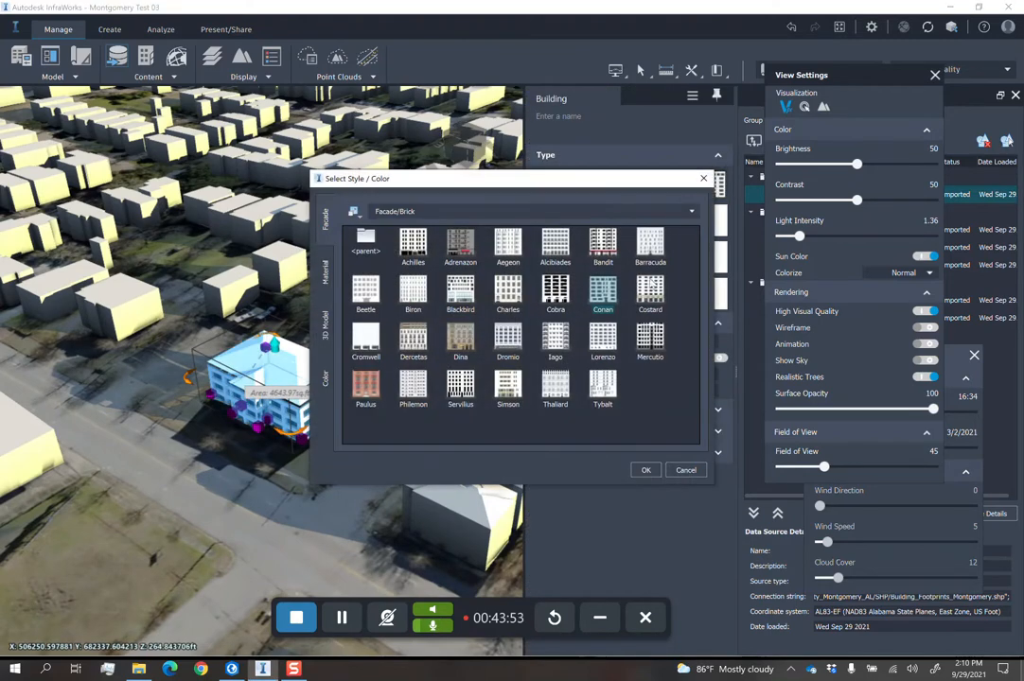
pyautogui.doubleClick(607, 389)
pyautogui.press('Escape')
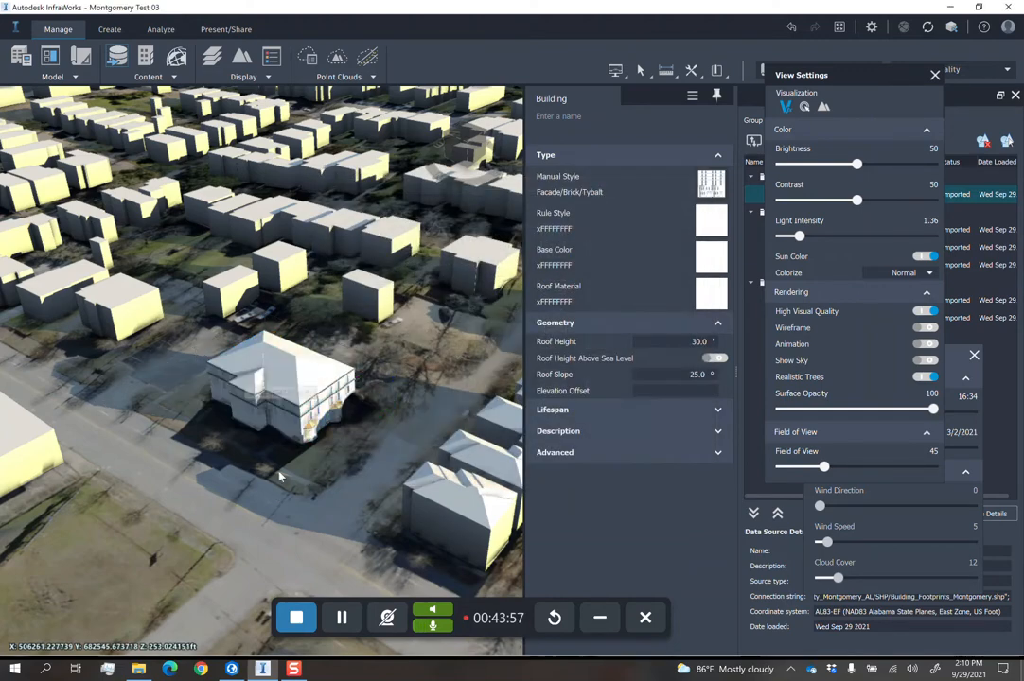
pyautogui.scroll(3, 275, 455)
pyautogui.scroll(5, 276, 455)
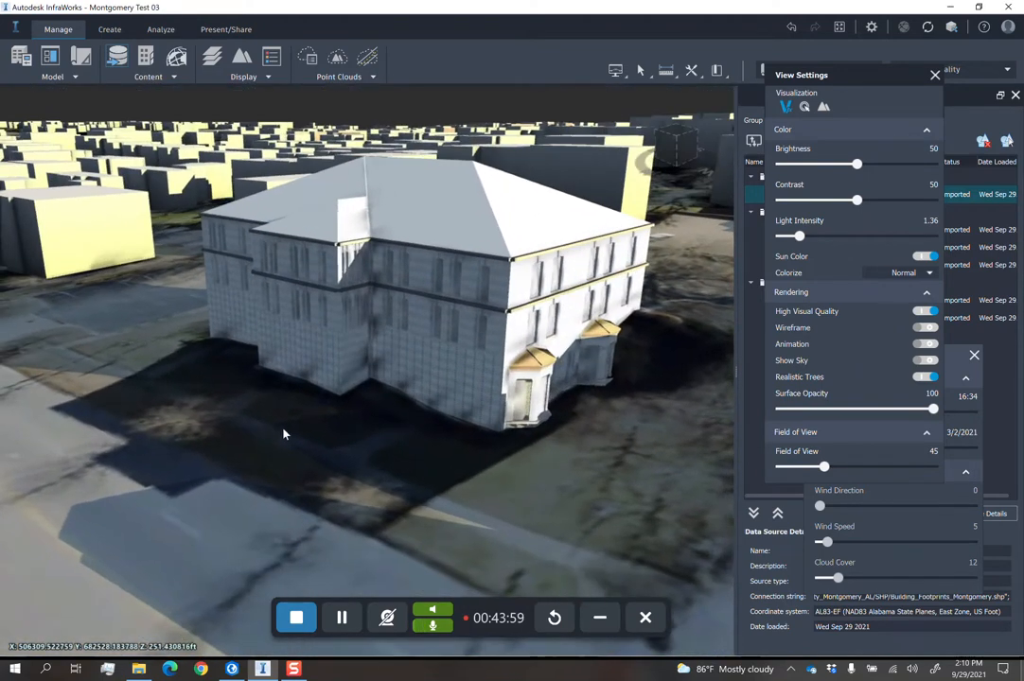
pyautogui.scroll(-8, 396, 440)
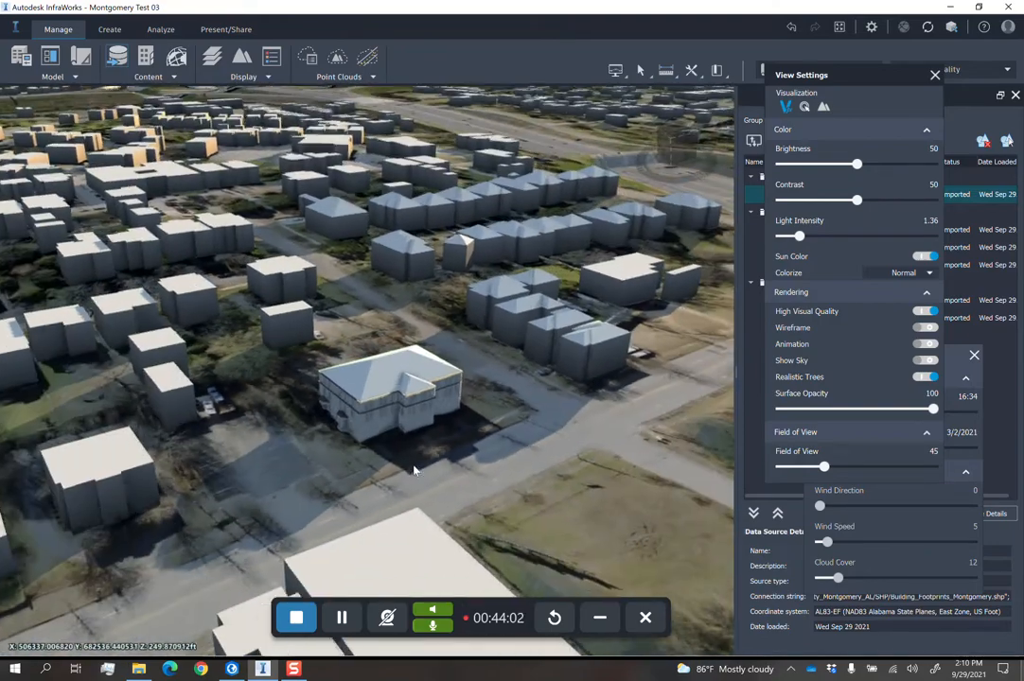
pyautogui.moveTo(413, 470); pyautogui.dragTo(350, 405)
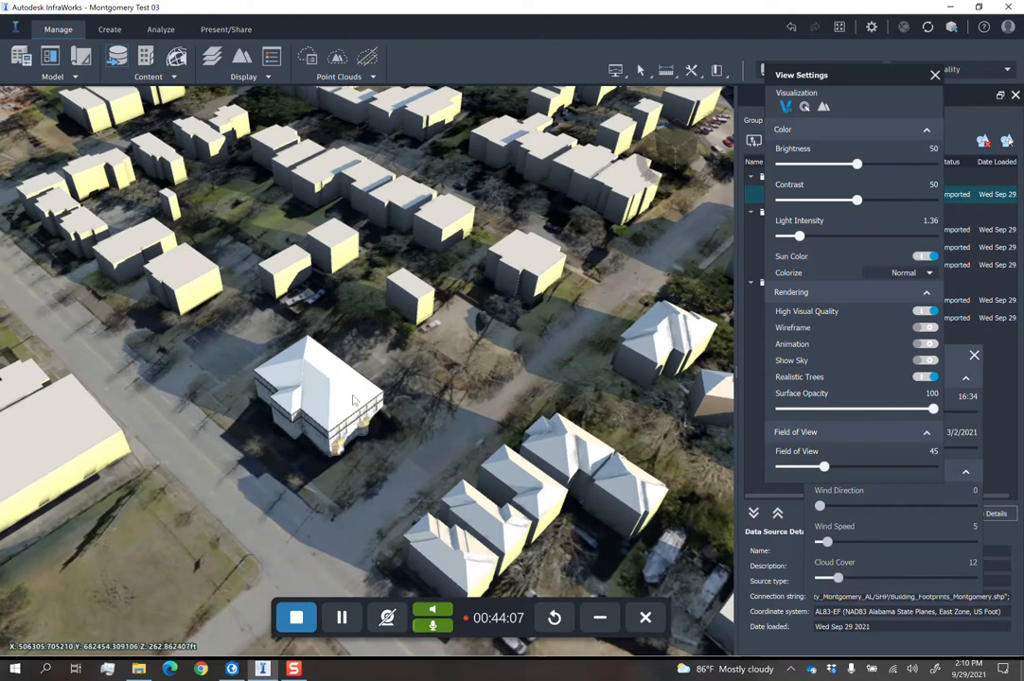
# Reset the large house's manual style to None so it uses the plain white rule style.
pyautogui.click(353, 401)
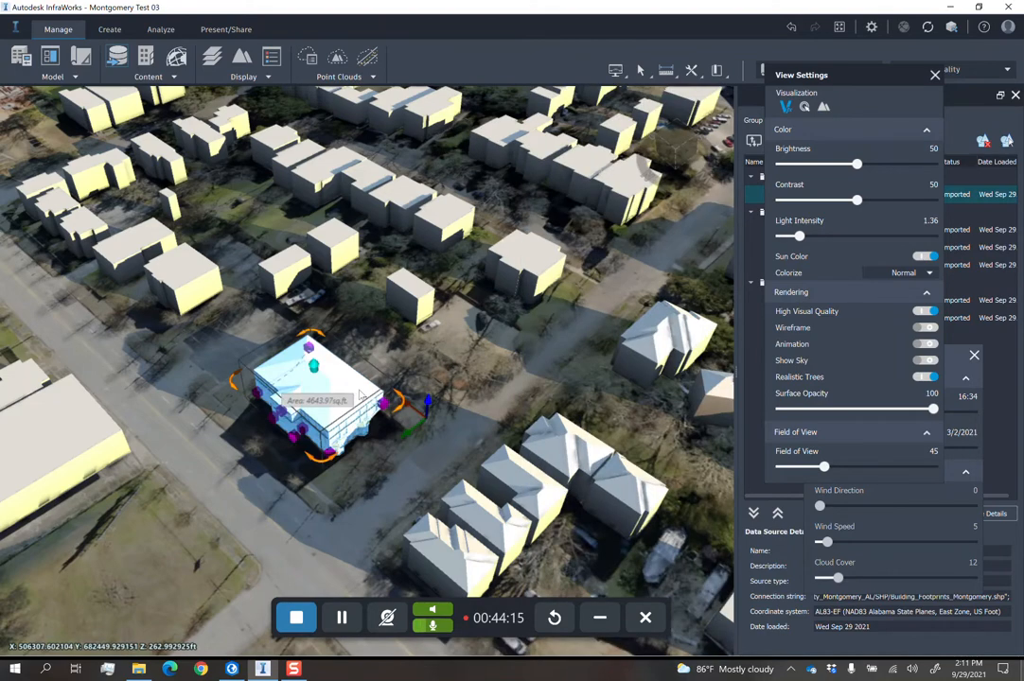
pyautogui.click(711, 185)
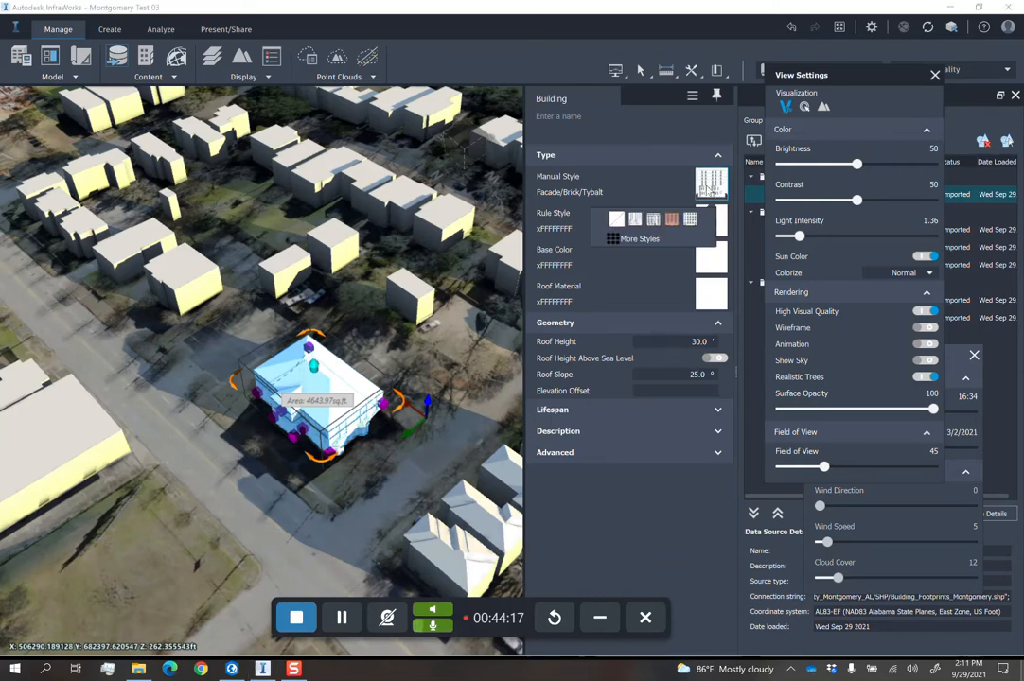
pyautogui.click(616, 220)
pyautogui.click(452, 378)
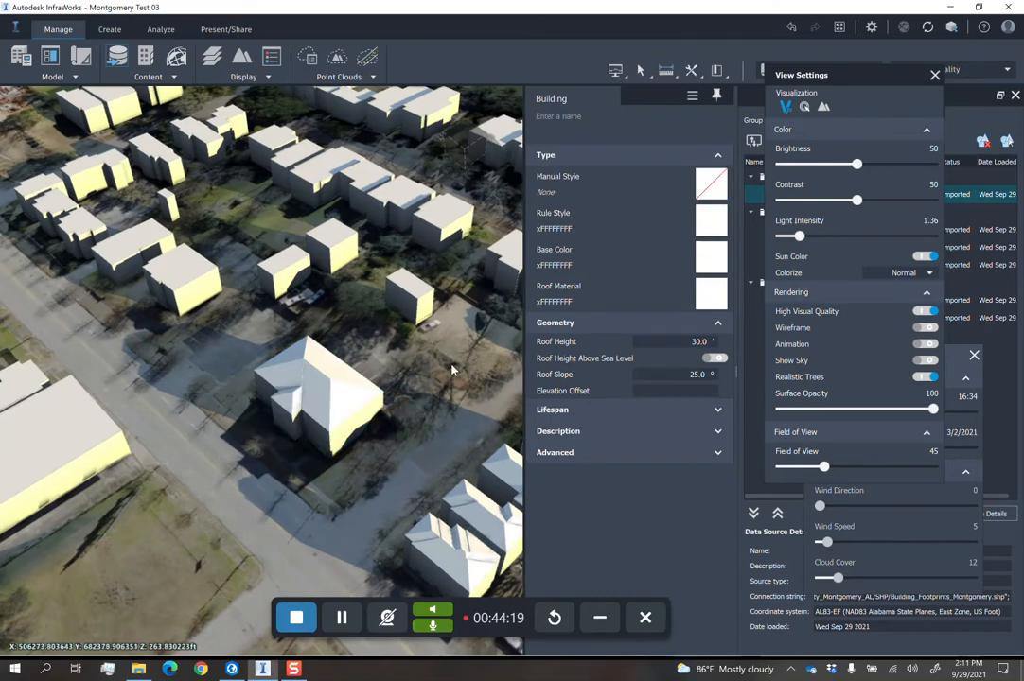
pyautogui.scroll(-3, 312, 351)
pyautogui.moveTo(310, 350); pyautogui.dragTo(312, 405)
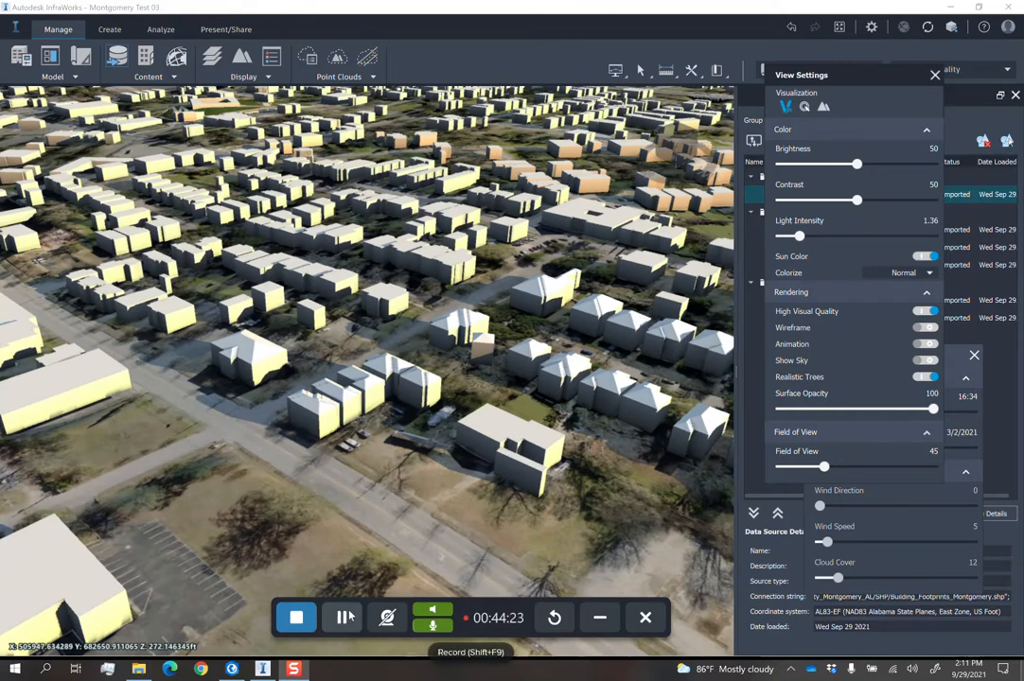
# Switch to ArcGIS Pro and view the downtown building footprints on the Montgomery map.
pyautogui.click(950, 7)
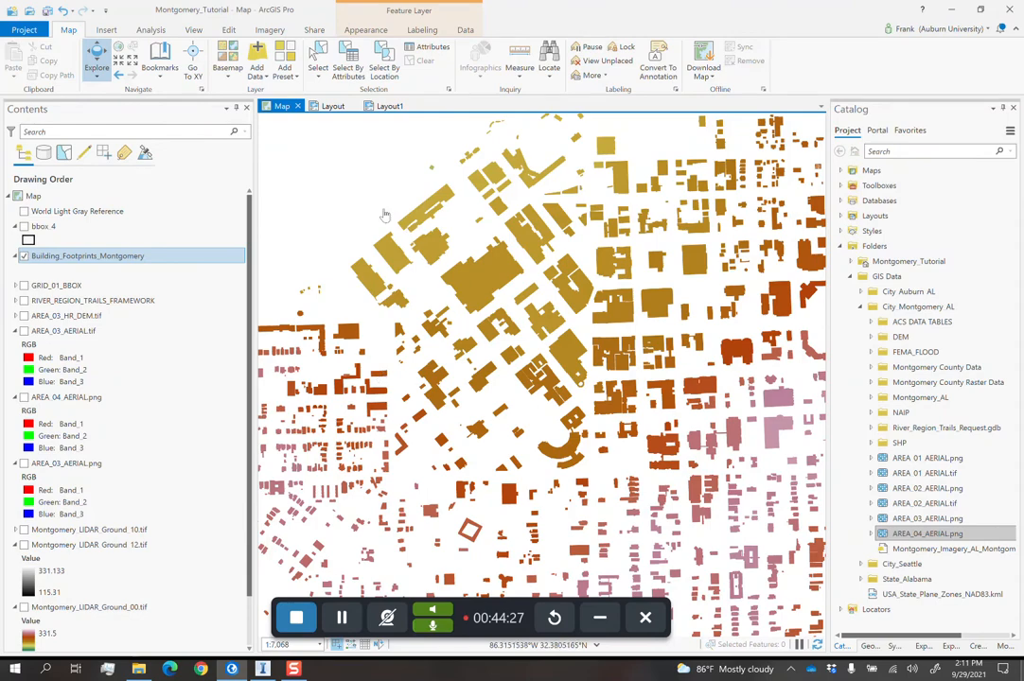
pyautogui.moveTo(364, 210); pyautogui.dragTo(365, 258)
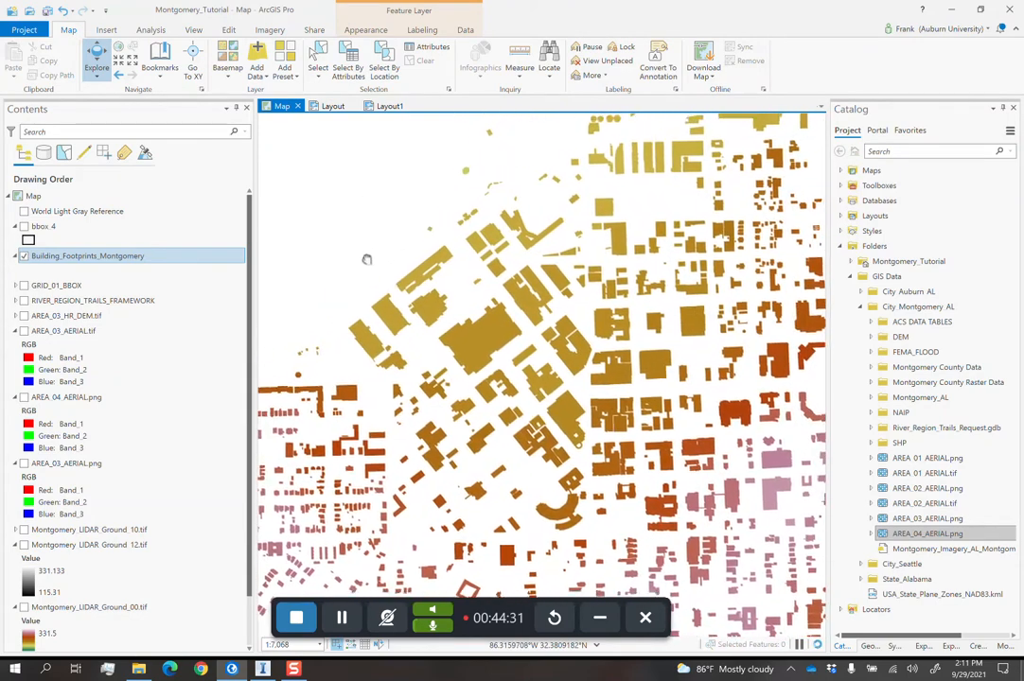
pyautogui.moveTo(490, 620); pyautogui.dragTo(593, 616)
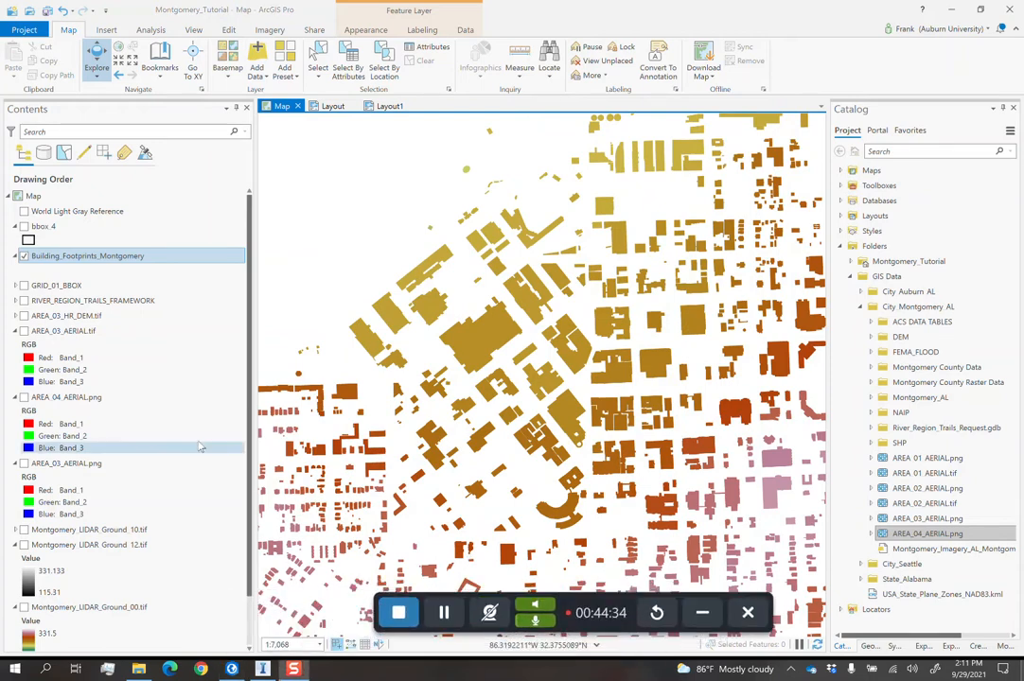
# Open the Export to CAD tool and add Building_Footprints_Montgomery as the input feature.
pyautogui.click(869, 646)
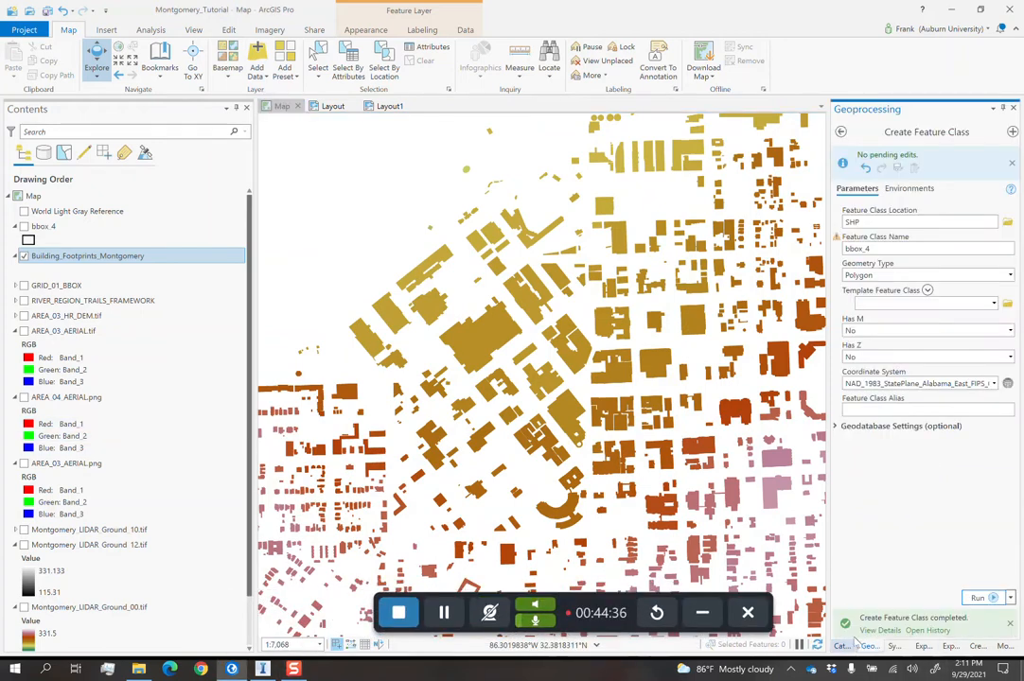
pyautogui.click(842, 132)
pyautogui.click(875, 373)
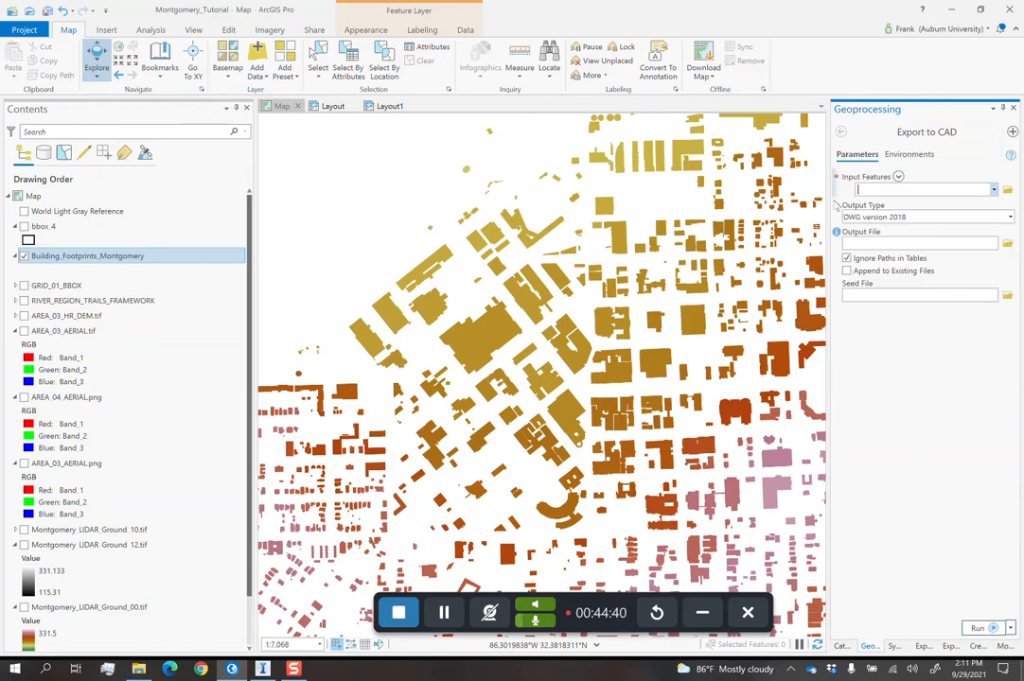
pyautogui.click(898, 177)
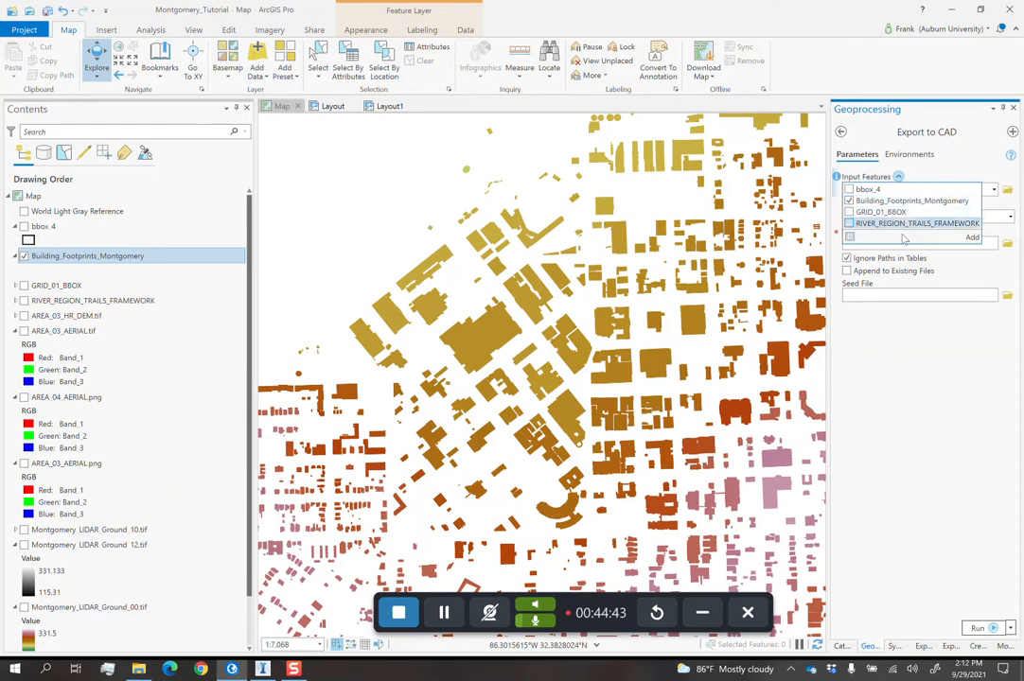
pyautogui.click(972, 238)
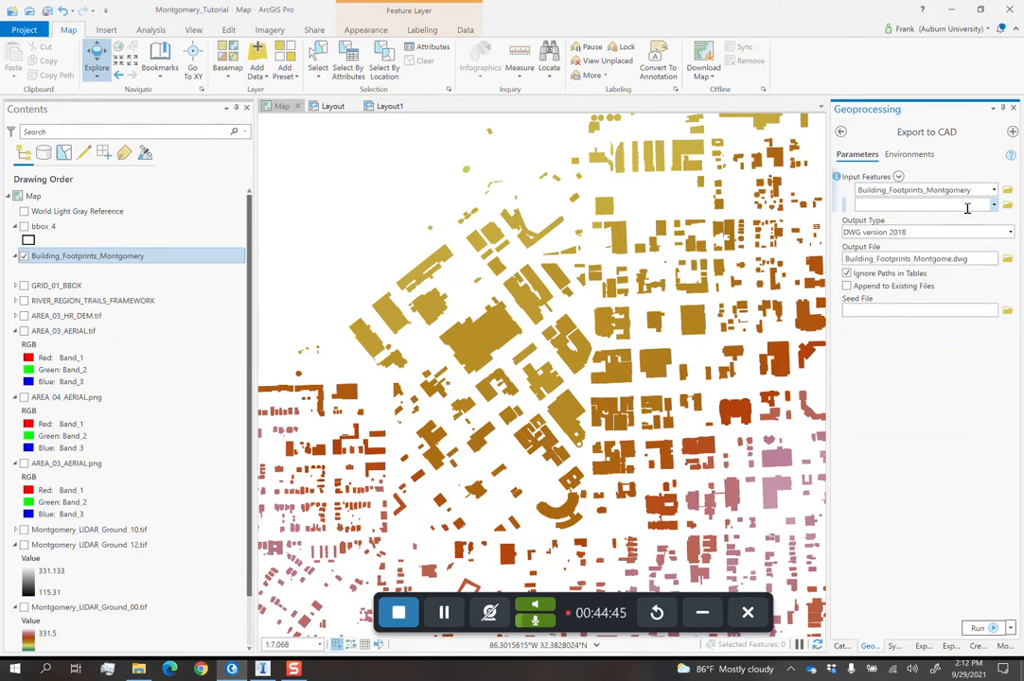
# Set the CAD export's processing extent to the current display extent.
pyautogui.click(907, 154)
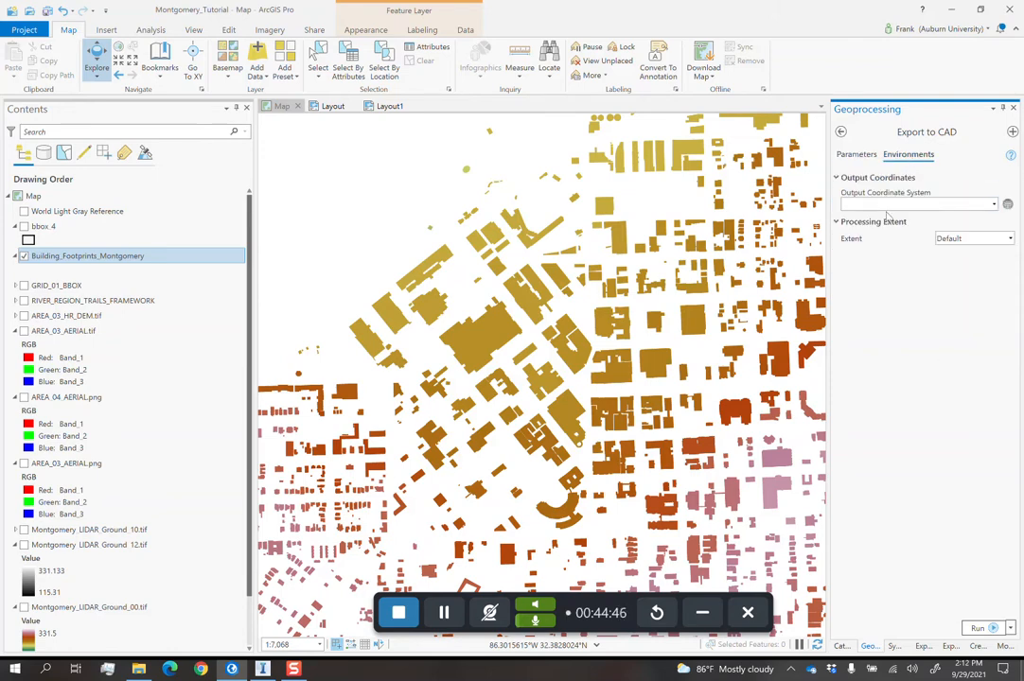
pyautogui.click(1011, 239)
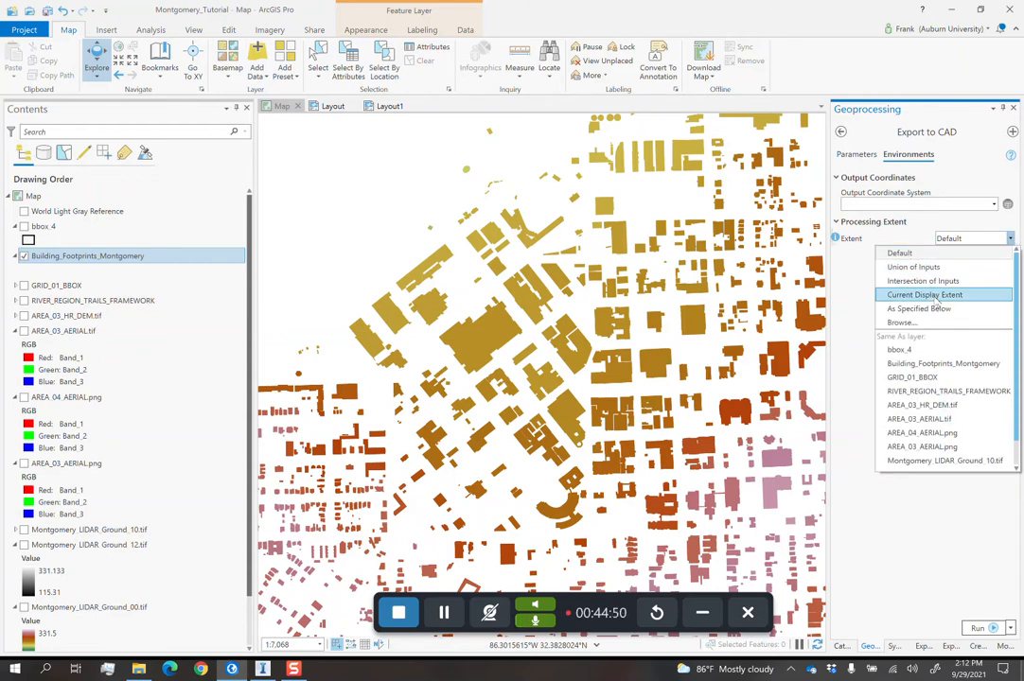
pyautogui.click(940, 300)
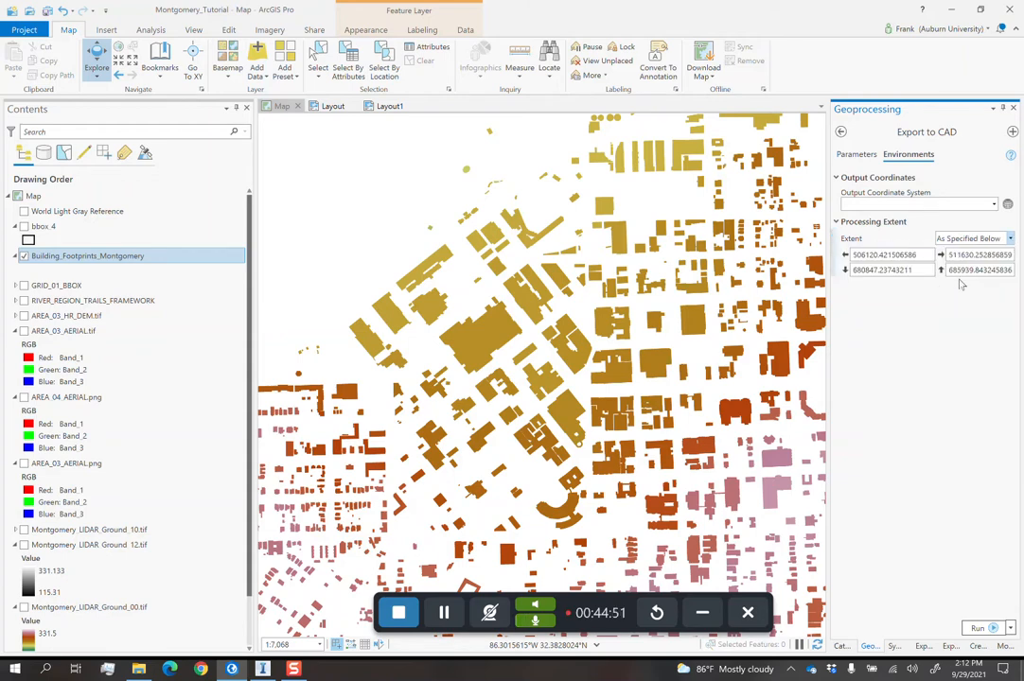
pyautogui.click(857, 154)
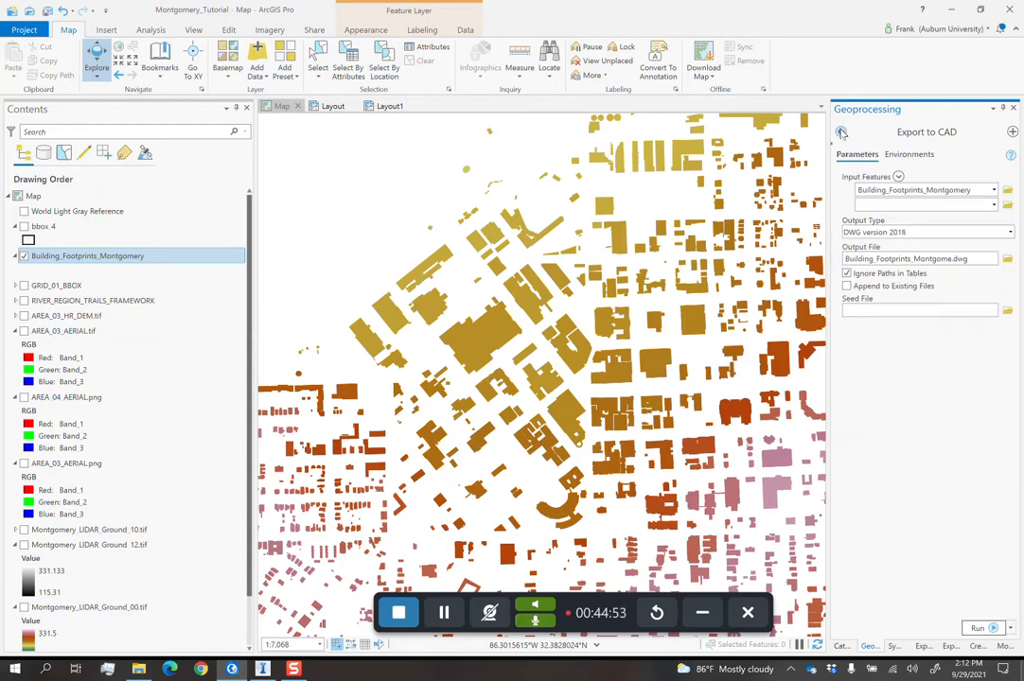
# Export the footprints as a DWG version 2018 file named building_test on the Desktop.
pyautogui.click(1007, 259)
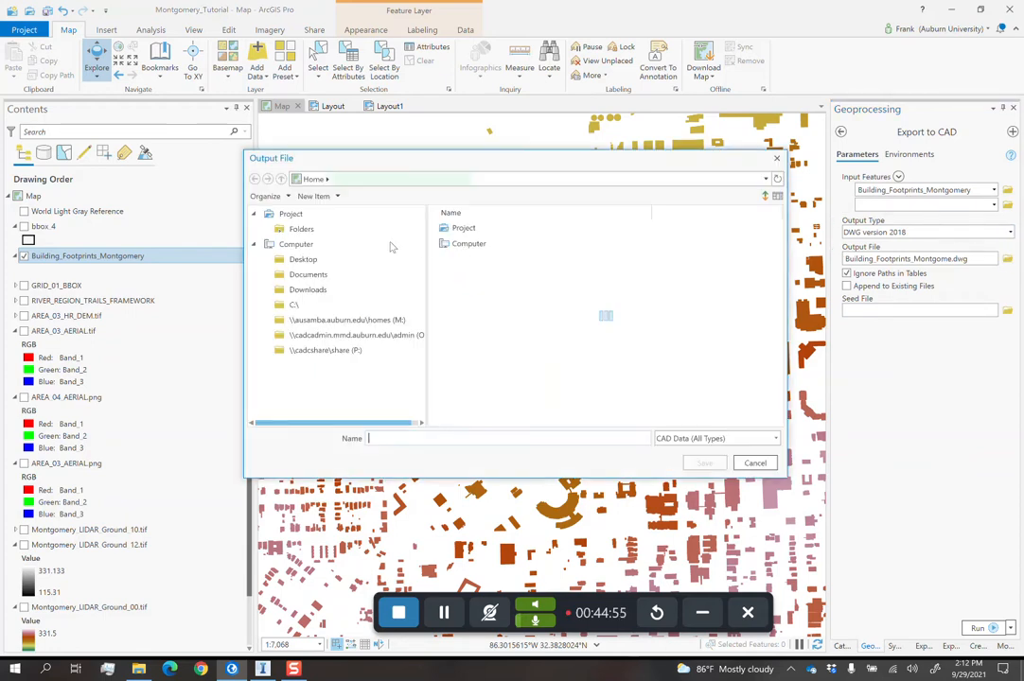
pyautogui.click(304, 259)
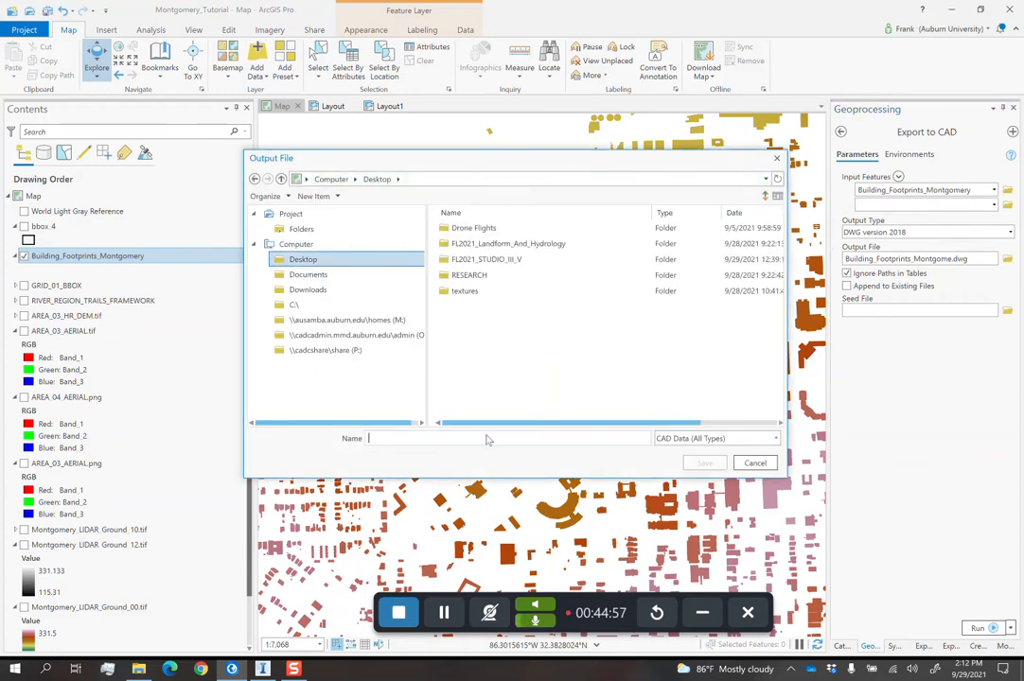
pyautogui.write('by')
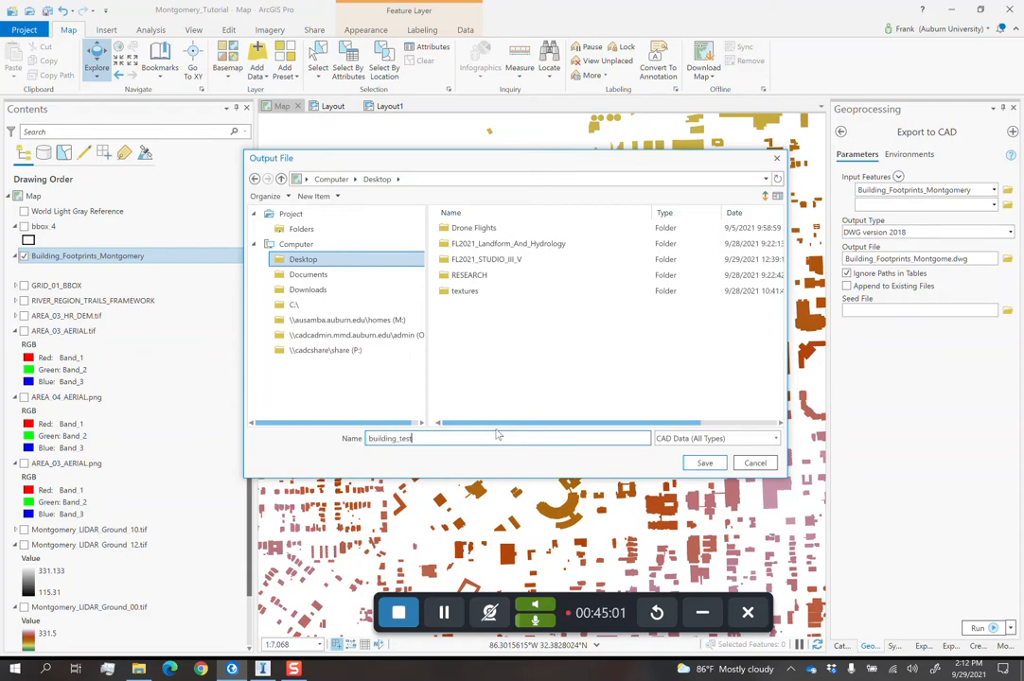
pyautogui.press('Return')
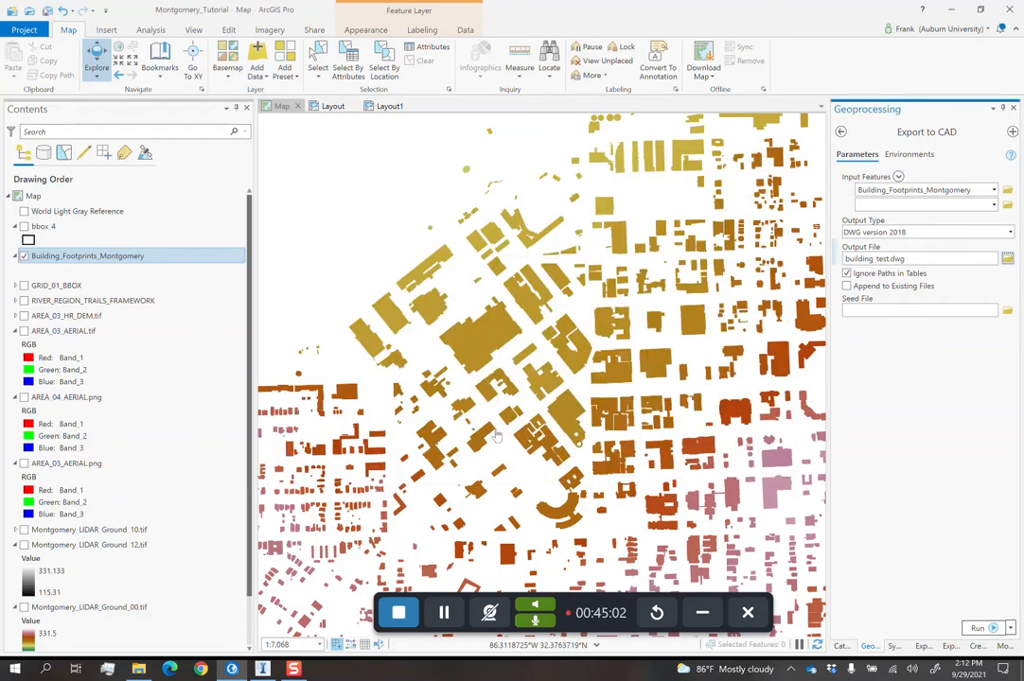
pyautogui.click(980, 630)
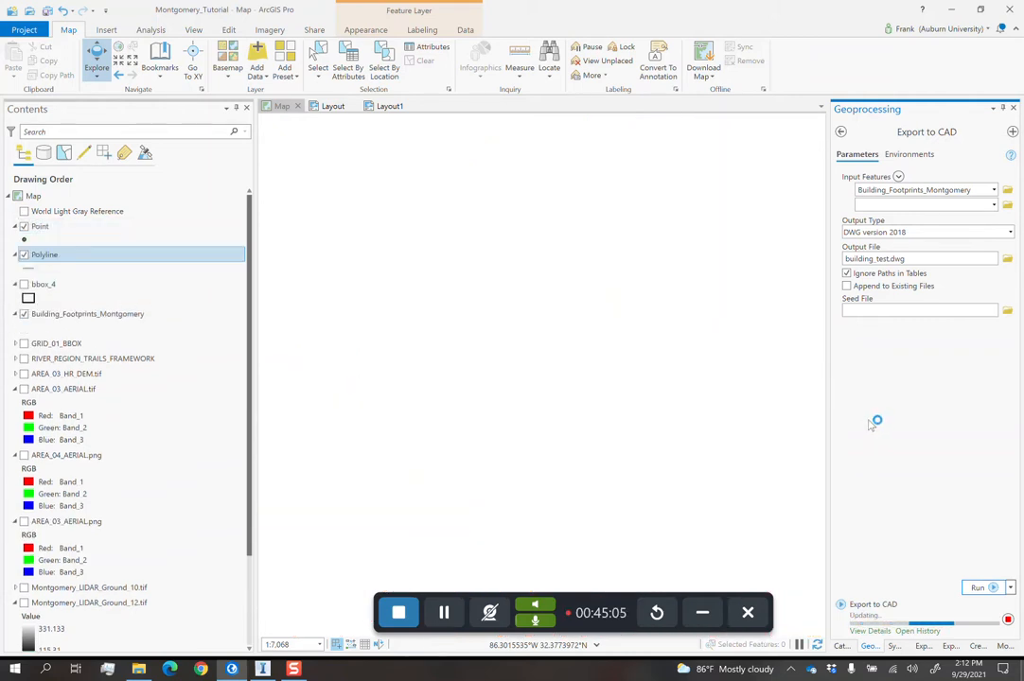
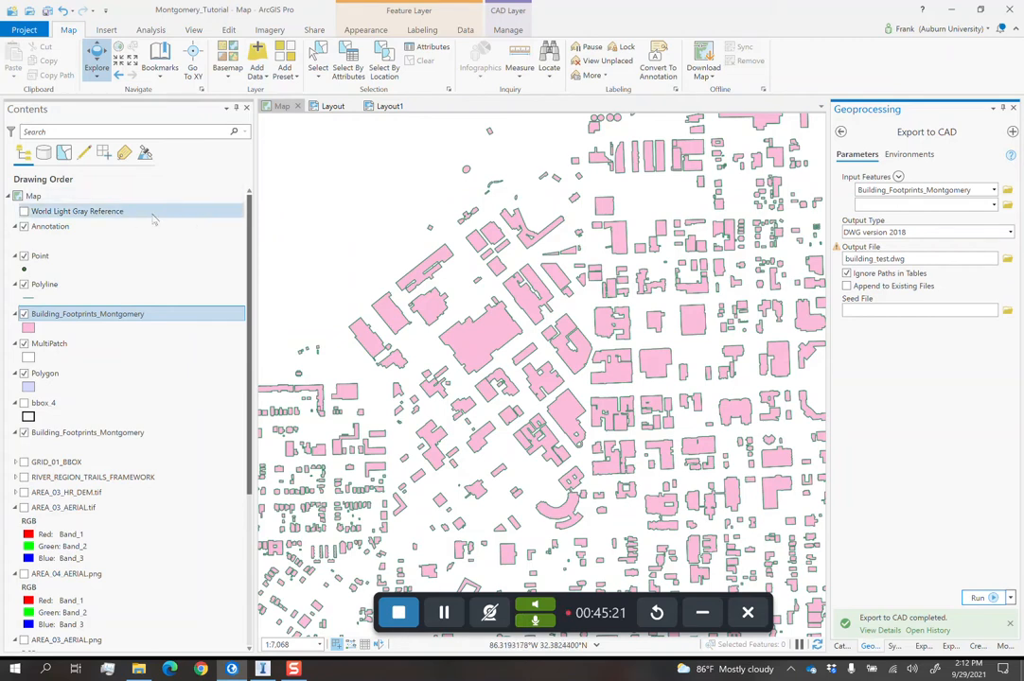
# Remove all the exported CAD layers, from Annotation to Polygon, from the map, grouping the layers by data source to find them.
pyautogui.click(42, 153)
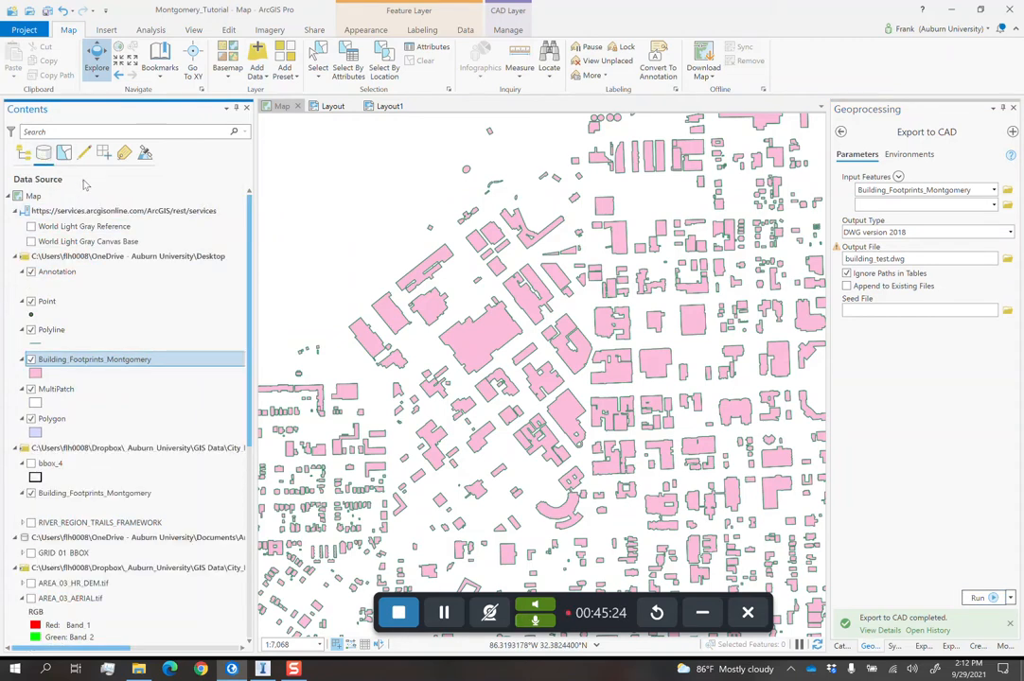
pyautogui.click(59, 274)
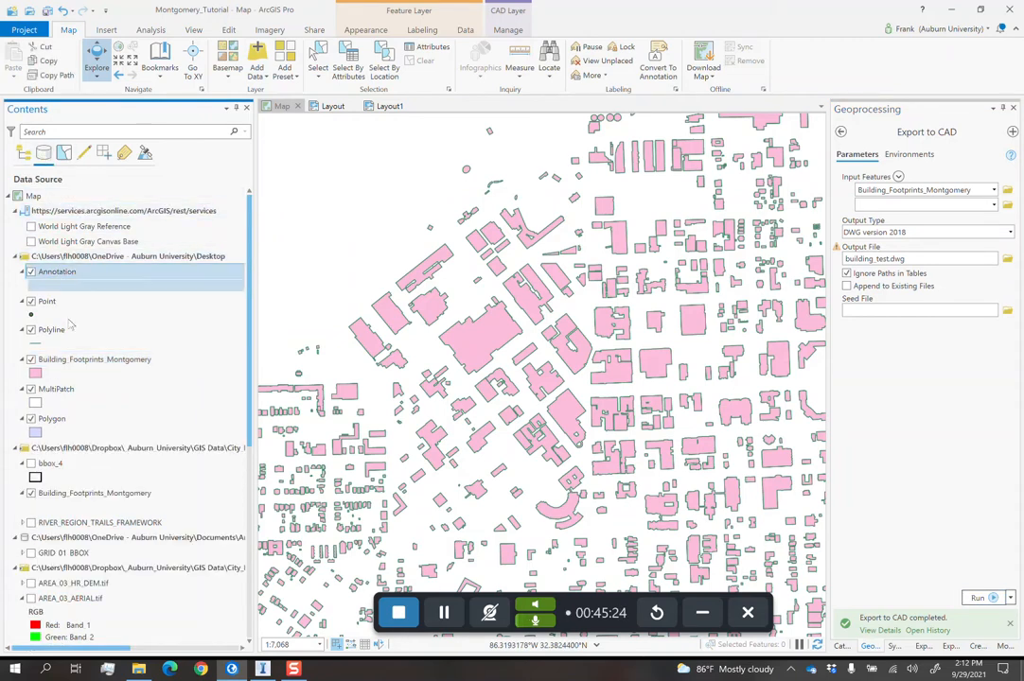
pyautogui.keyDown('shift'); pyautogui.click(67, 425); pyautogui.keyUp('shift')
pyautogui.rightClick(65, 427)
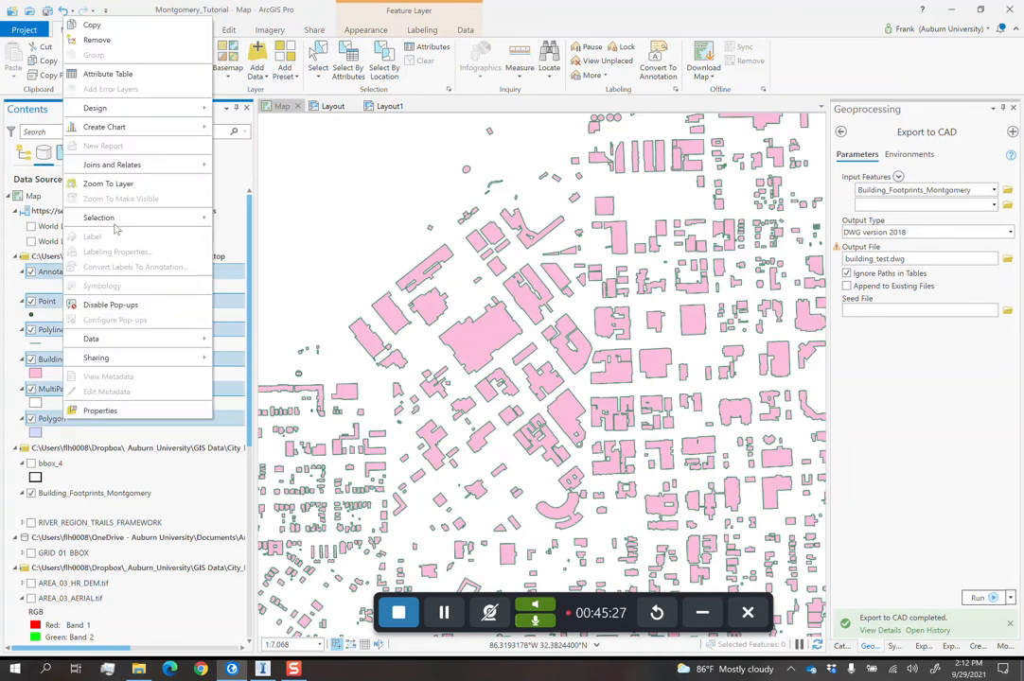
pyautogui.click(96, 39)
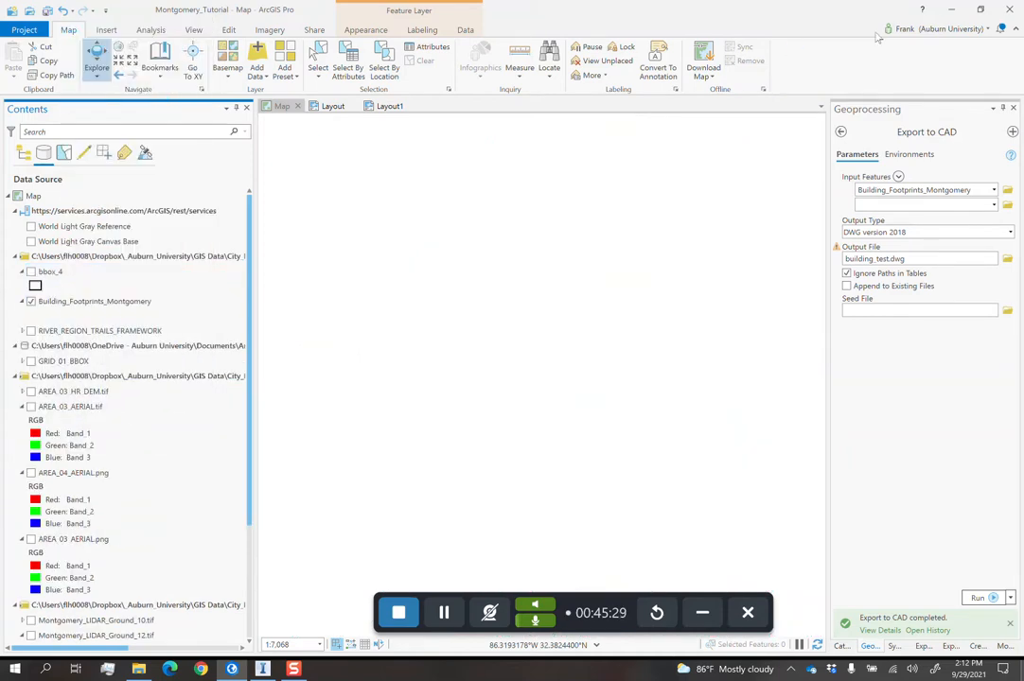
# Minimise ArcGIS Pro and start Rhino 7 with a new empty model.
pyautogui.click(951, 8)
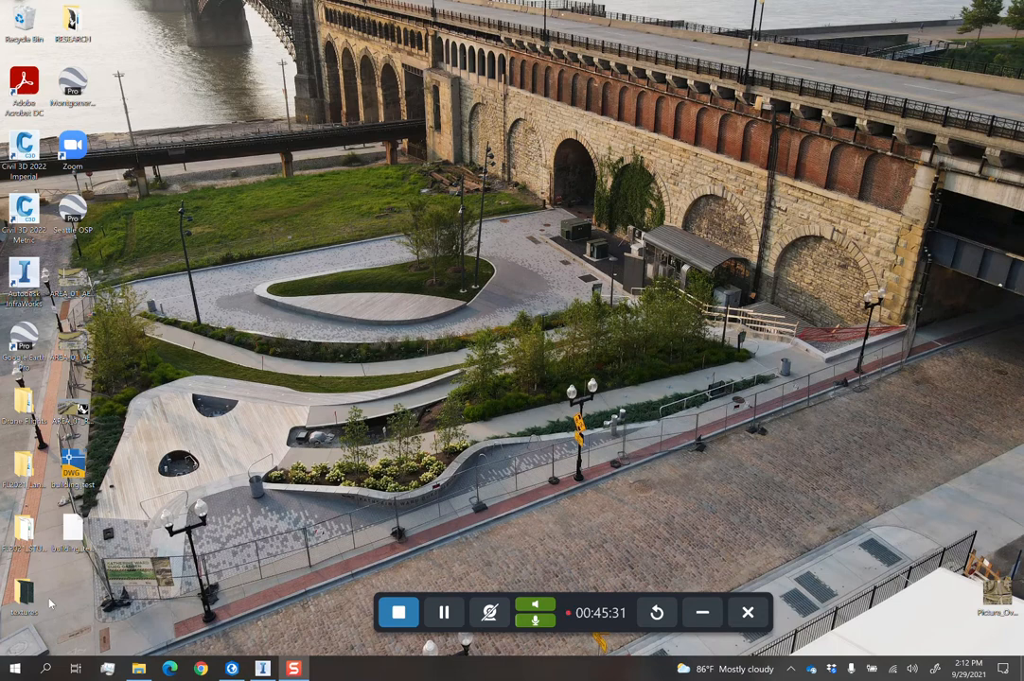
pyautogui.click(14, 667)
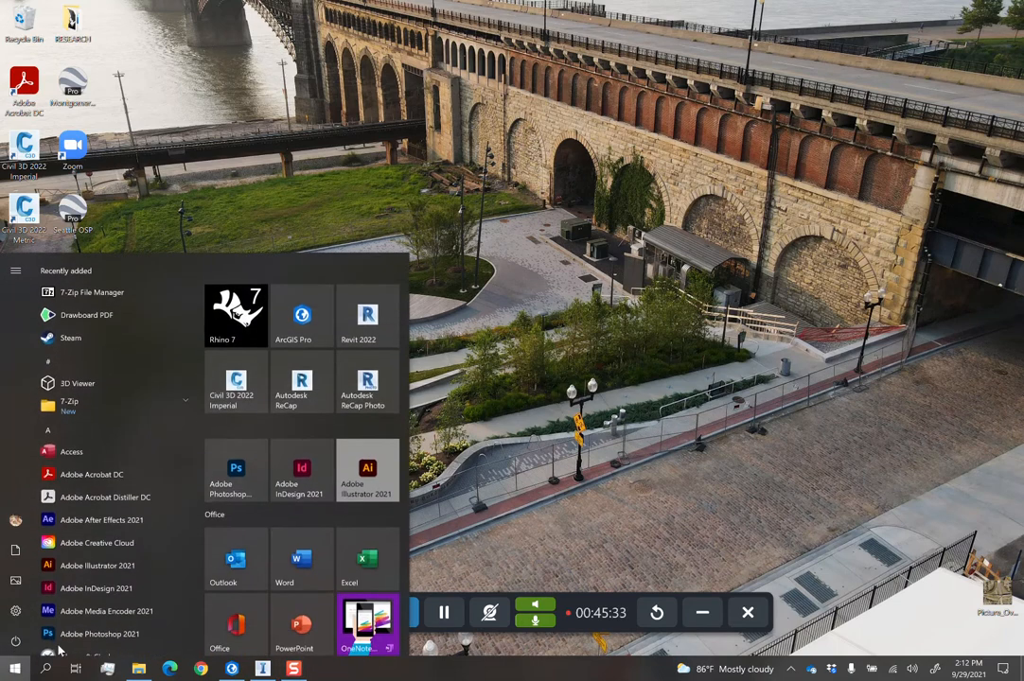
pyautogui.write('rhino')
pyautogui.press('Return')
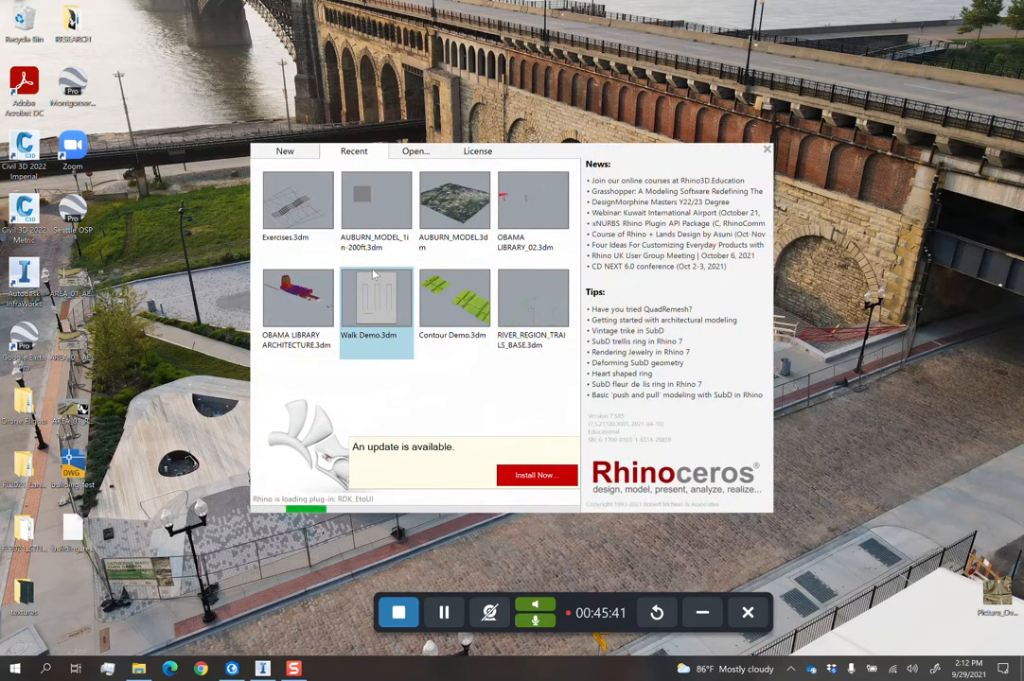
pyautogui.click(455, 607)
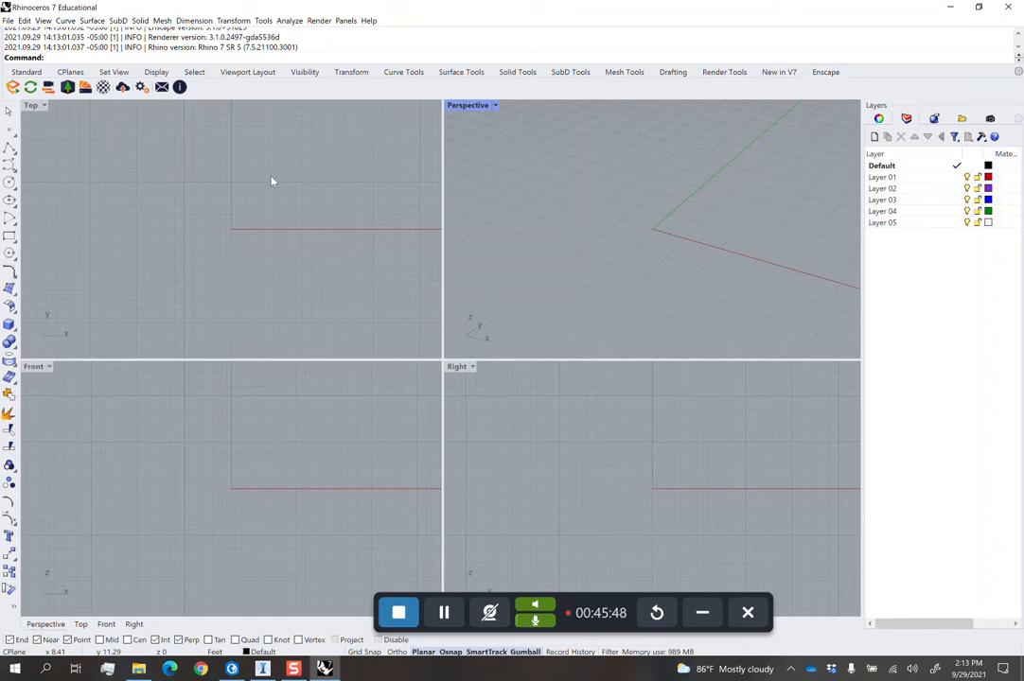
# Check the model units in the new Rhino document's properties.
pyautogui.write('Units')
pyautogui.press('Return')
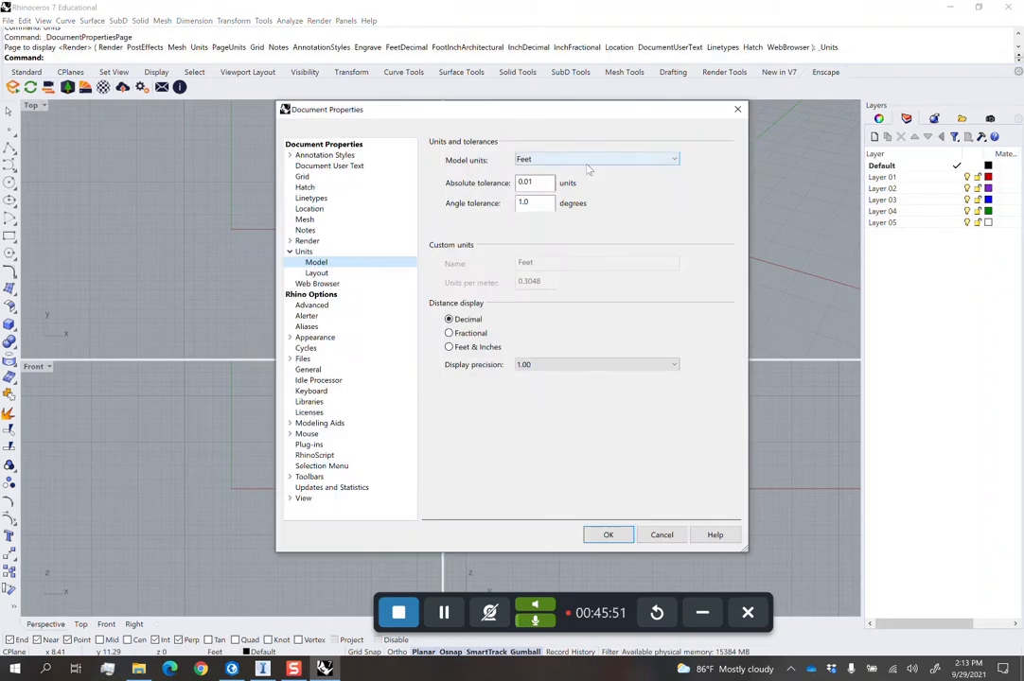
pyautogui.click(662, 537)
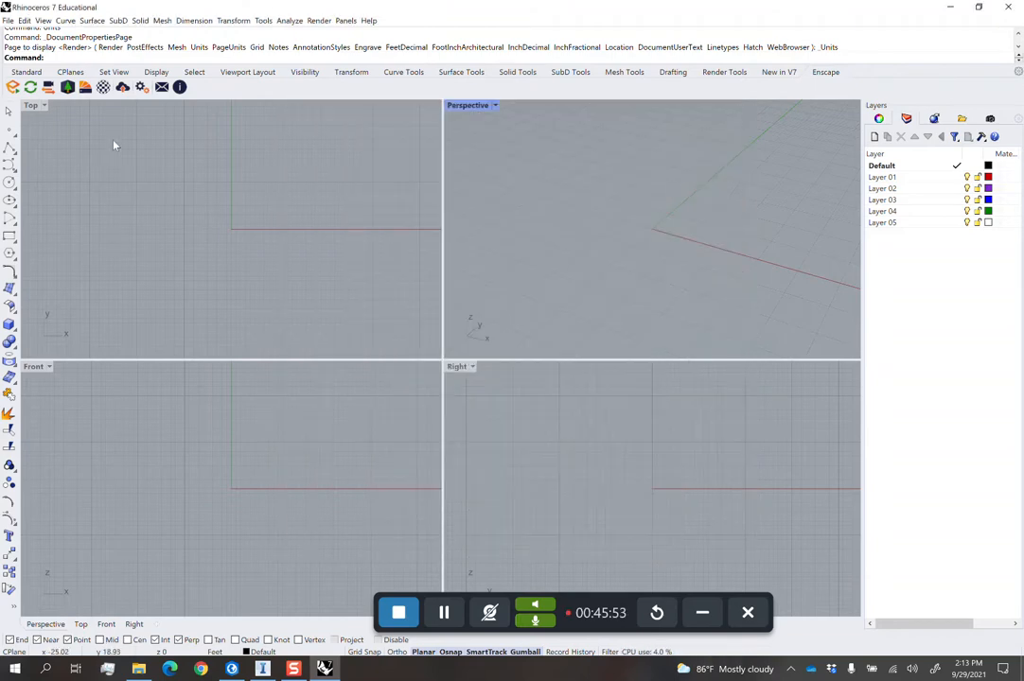
# Import the building_test drawing from the Desktop with model units in feet and layout units in inches.
pyautogui.write('Import')
pyautogui.press('Return')
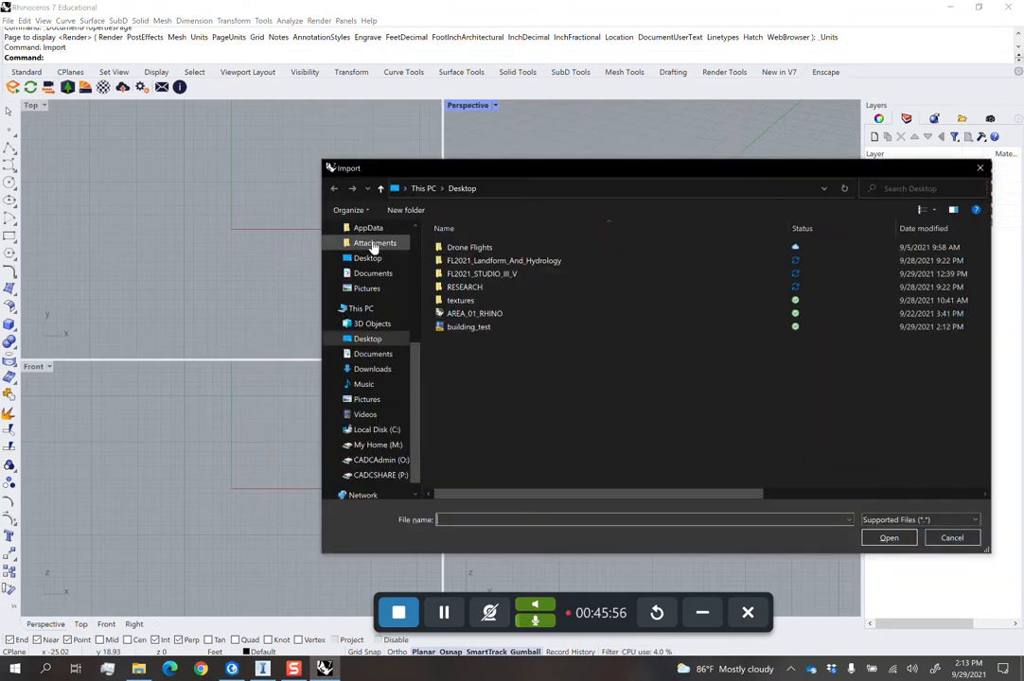
pyautogui.moveTo(461, 167); pyautogui.dragTo(399, 158)
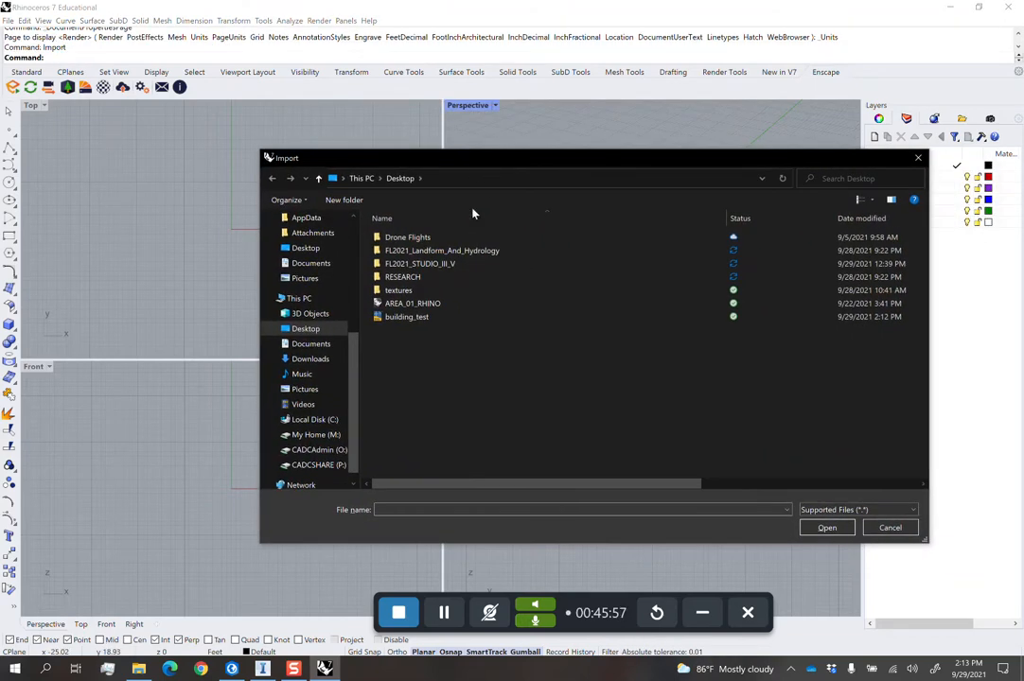
pyautogui.click(467, 318)
pyautogui.click(823, 527)
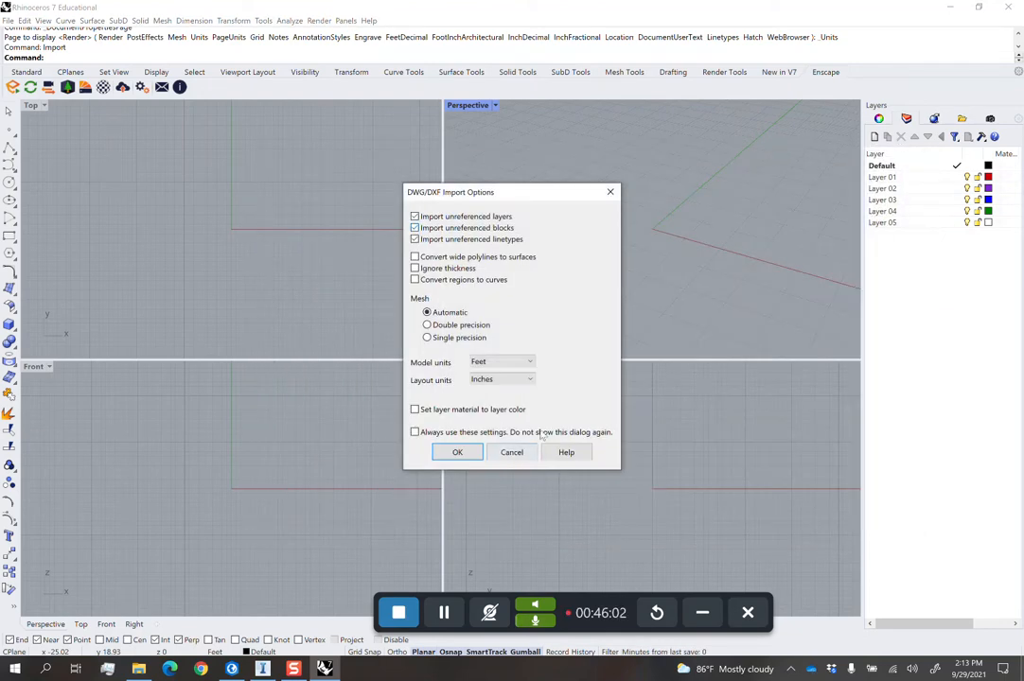
pyautogui.click(457, 452)
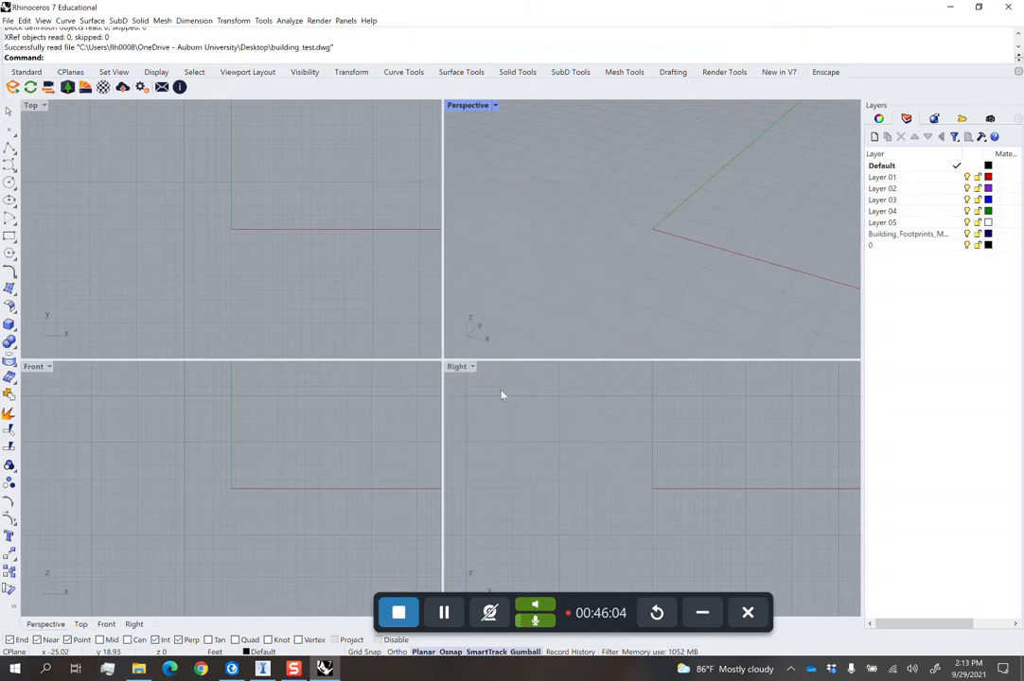
# Bring the imported footprints into a maximized Perspective view and inspect the building outlines up close and from afar.
pyautogui.click(25, 72)
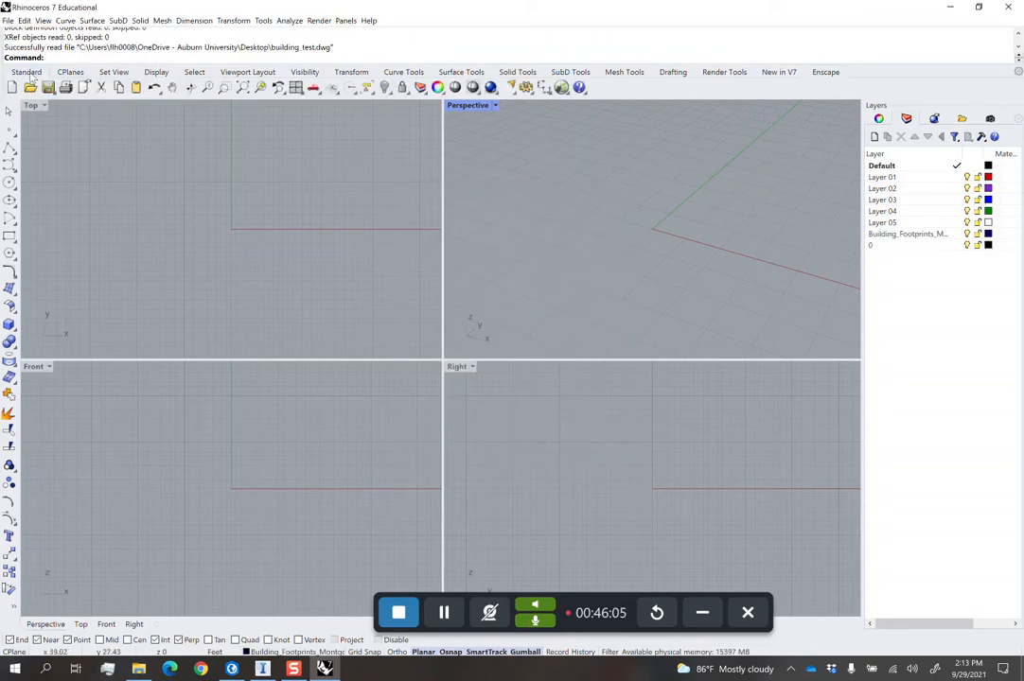
pyautogui.click(234, 89)
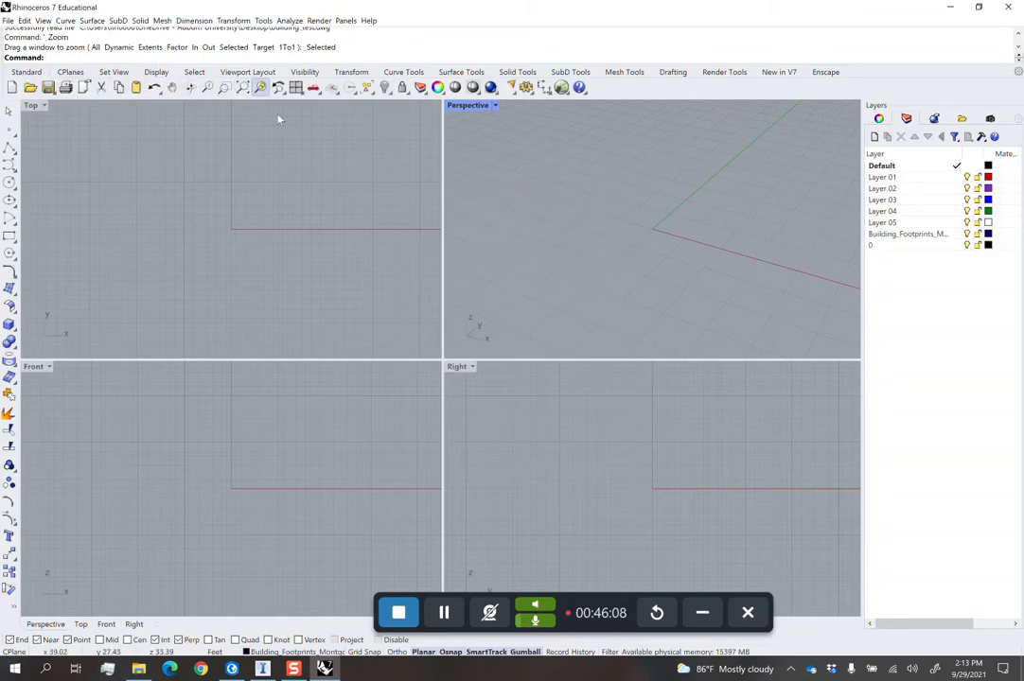
pyautogui.doubleClick(467, 107)
pyautogui.click(437, 178)
pyautogui.moveTo(437, 177); pyautogui.dragTo(449, 379, button='right')
pyautogui.scroll(6, 439, 375)
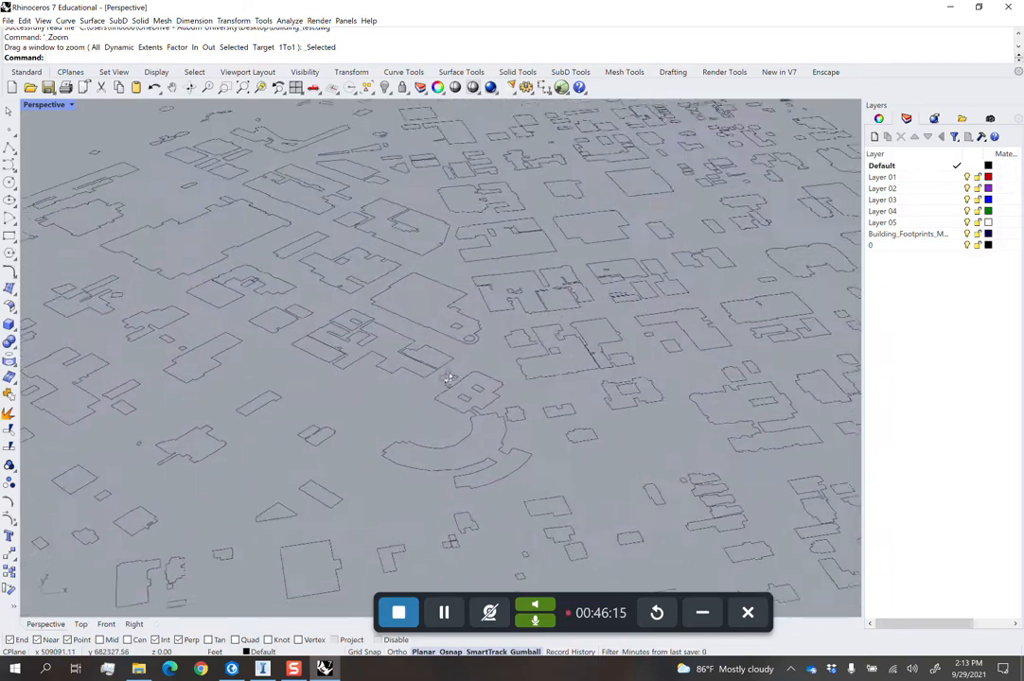
pyautogui.scroll(7, 352, 359)
pyautogui.moveTo(352, 359); pyautogui.dragTo(317, 365, button='right')
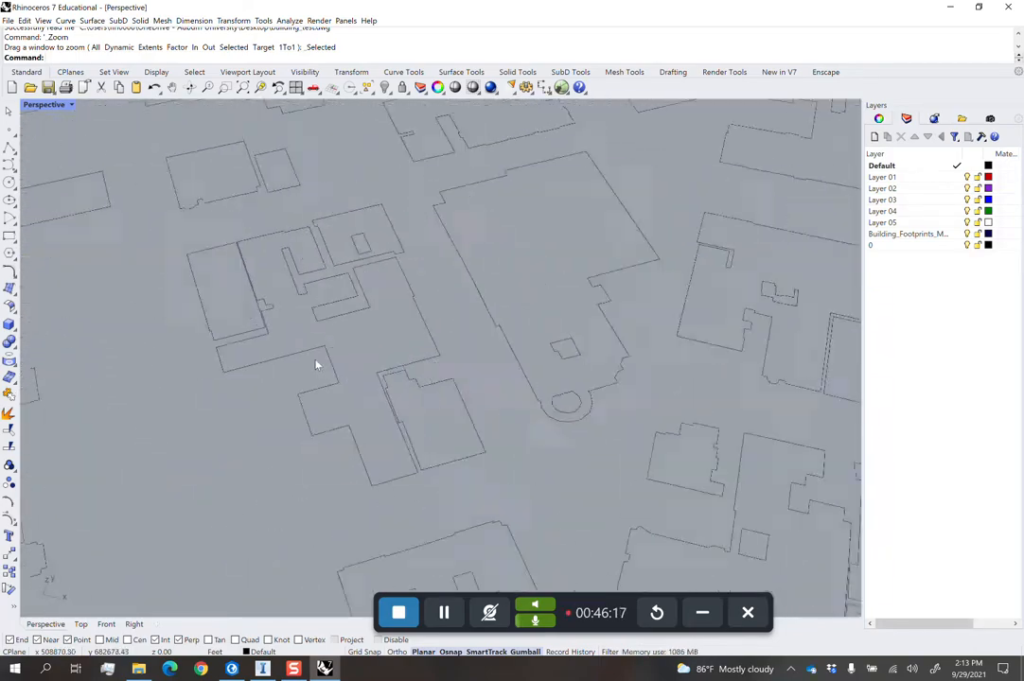
pyautogui.scroll(-8, 317, 365)
pyautogui.moveTo(290, 270); pyautogui.dragTo(419, 275, button='right')
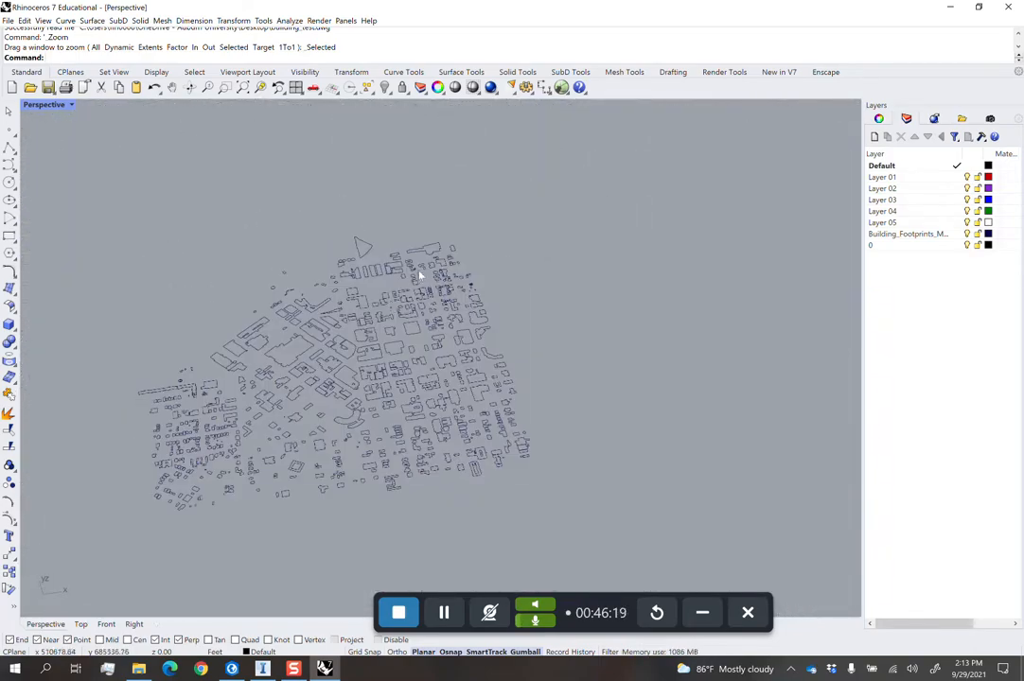
# Switch to the Top view and frame all the imported footprint curves.
pyautogui.click(81, 624)
pyautogui.scroll(-5, 422, 375)
pyautogui.hotkey('ctrl', 'a')
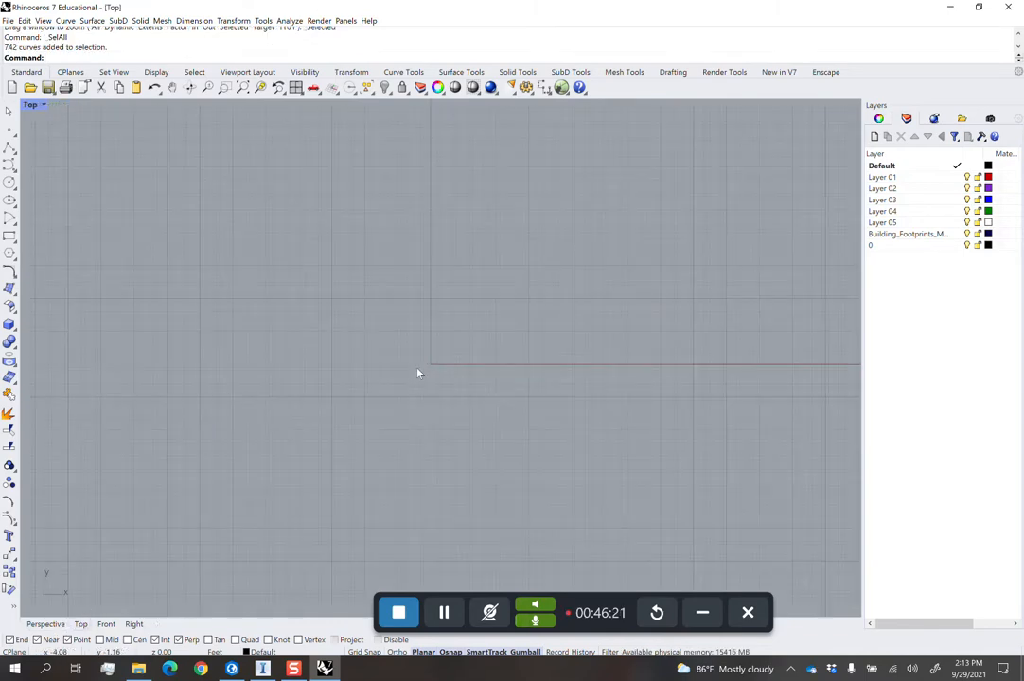
pyautogui.write('zs')
pyautogui.press('Return')
pyautogui.click(686, 323)
pyautogui.scroll(-6, 683, 323)
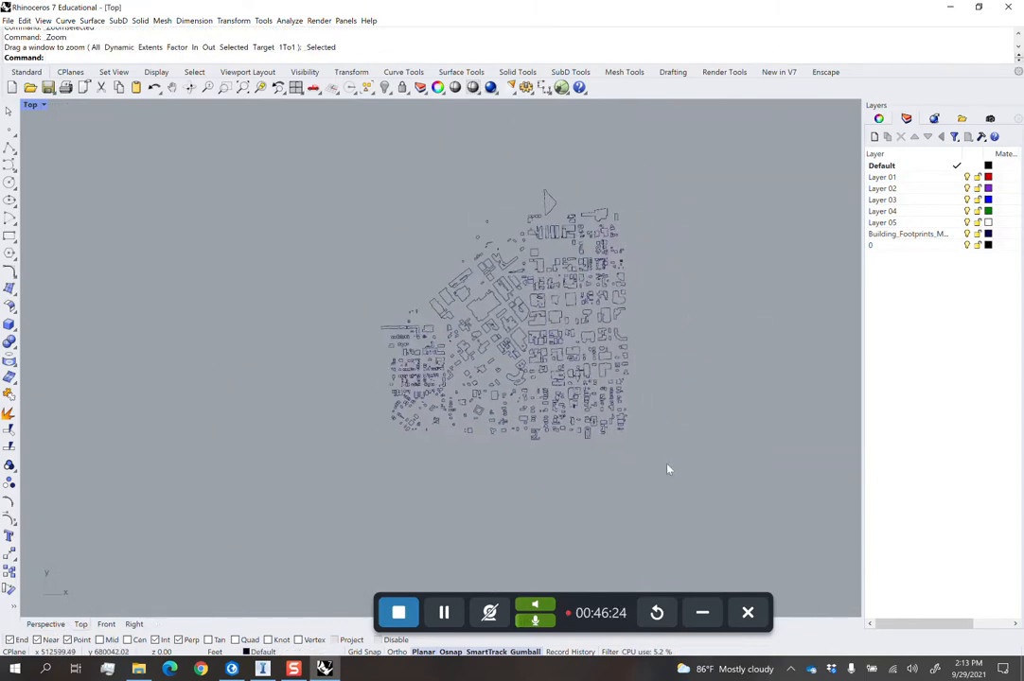
# Move all the footprint curves from a point near their southwest corner to the origin 0,0,0 and frame them.
pyautogui.moveTo(667, 469); pyautogui.dragTo(352, 178)
pyautogui.write('M')
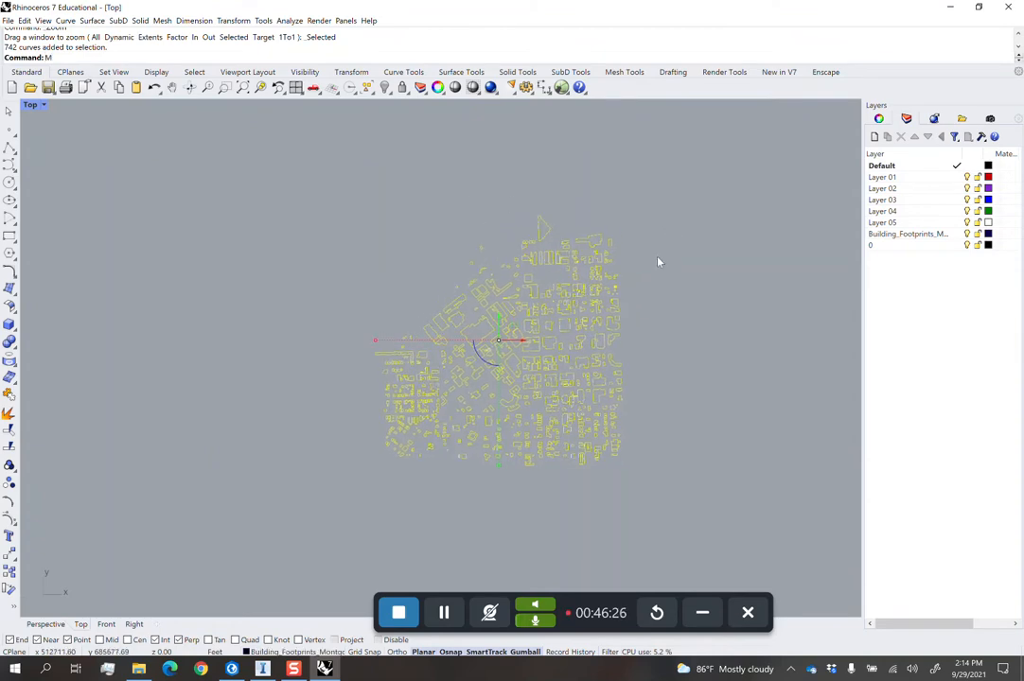
pyautogui.press('Return')
pyautogui.click(346, 470)
pyautogui.write('0,')
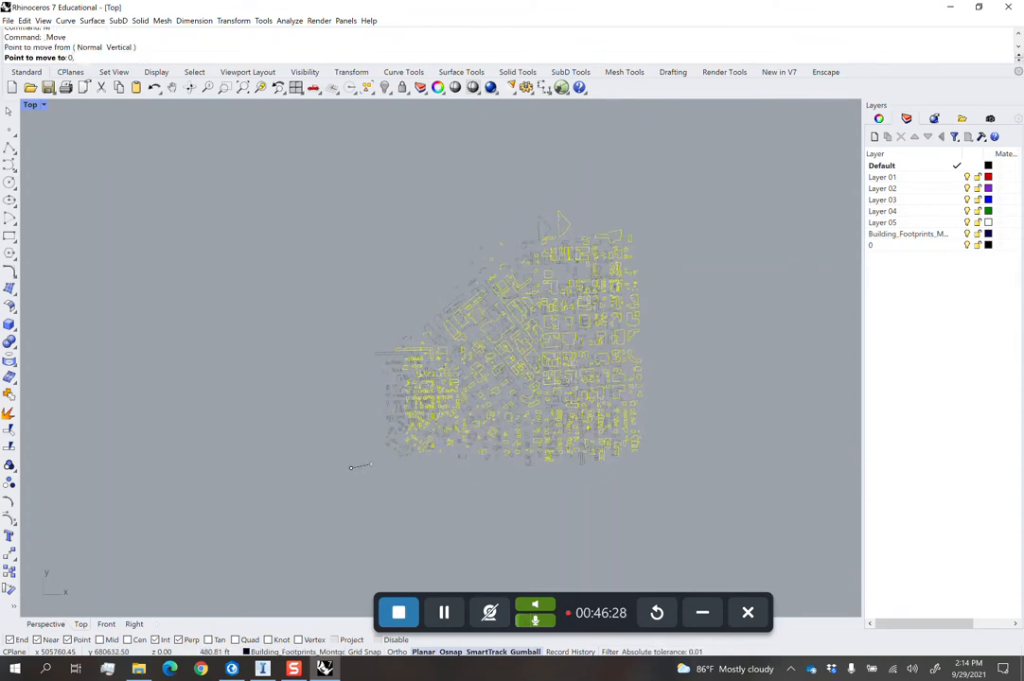
pyautogui.write('0,0')
pyautogui.press('Return')
pyautogui.write('zs')
pyautogui.press('Return')
pyautogui.click(212, 280)
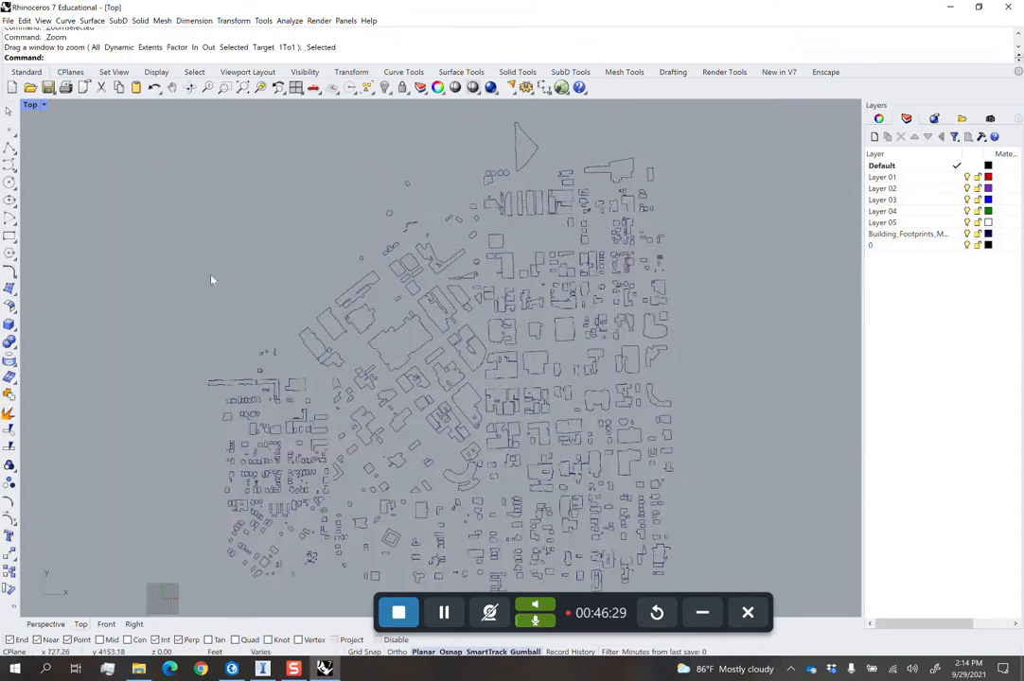
# Switch to the Perspective view, frame all the relocated footprints and orbit to an oblique view of them.
pyautogui.click(46, 624)
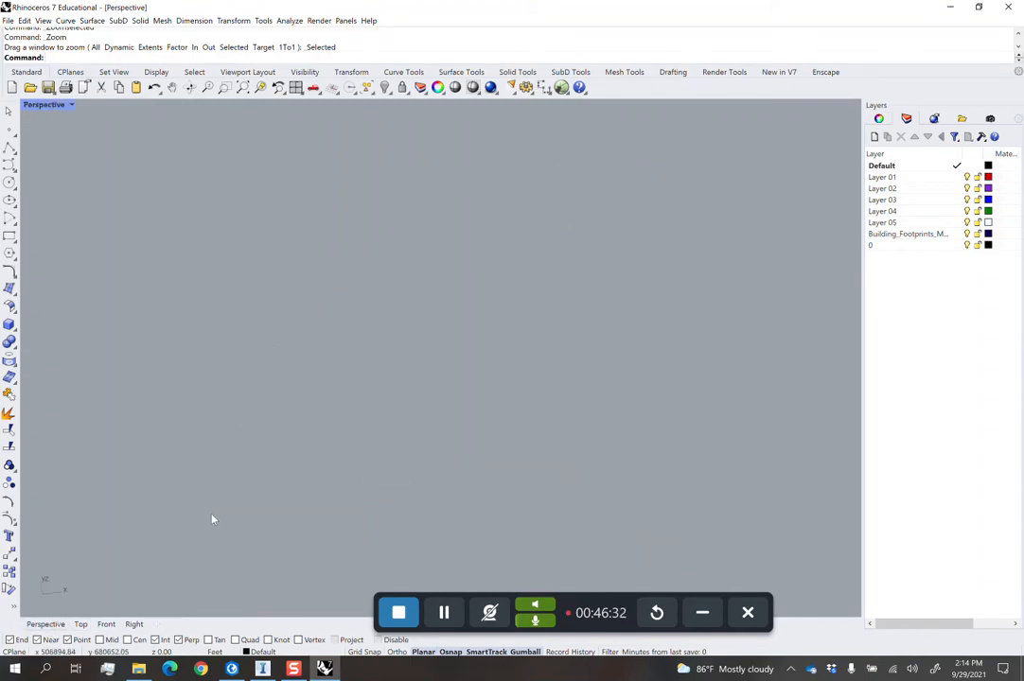
pyautogui.hotkey('ctrl', 'a')
pyautogui.write('zs')
pyautogui.press('Return')
pyautogui.click(254, 265)
pyautogui.scroll(-4, 350, 364)
pyautogui.moveTo(370, 412); pyautogui.dragTo(491, 379, button='right')
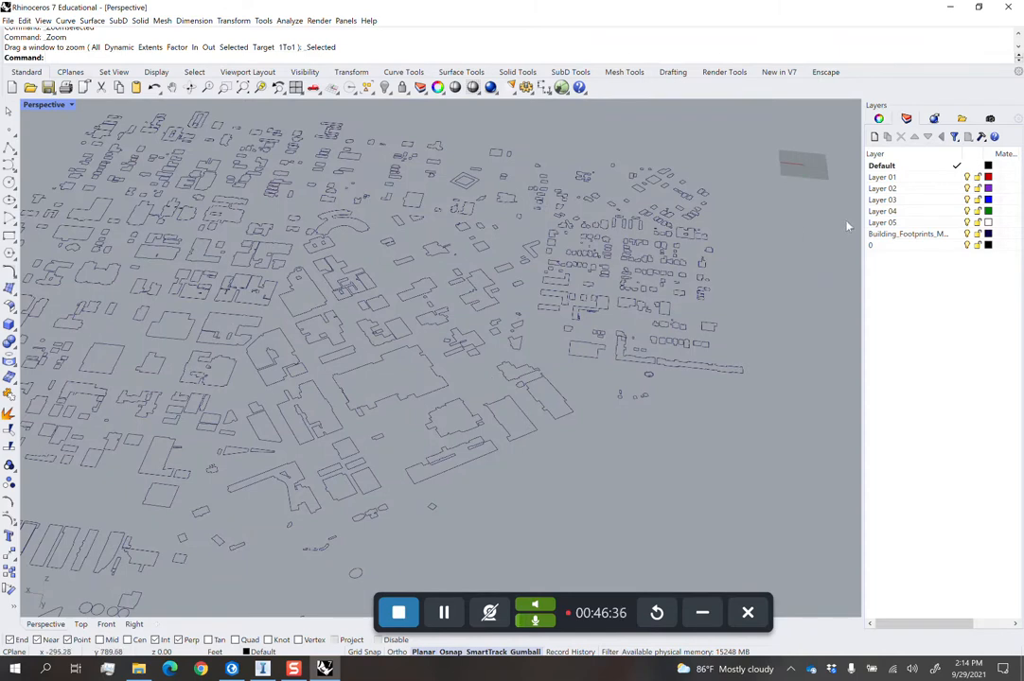
# Rename Layer 01 as "1 story" and Layer 02 as "2 story".
pyautogui.click(893, 178)
pyautogui.click(889, 180)
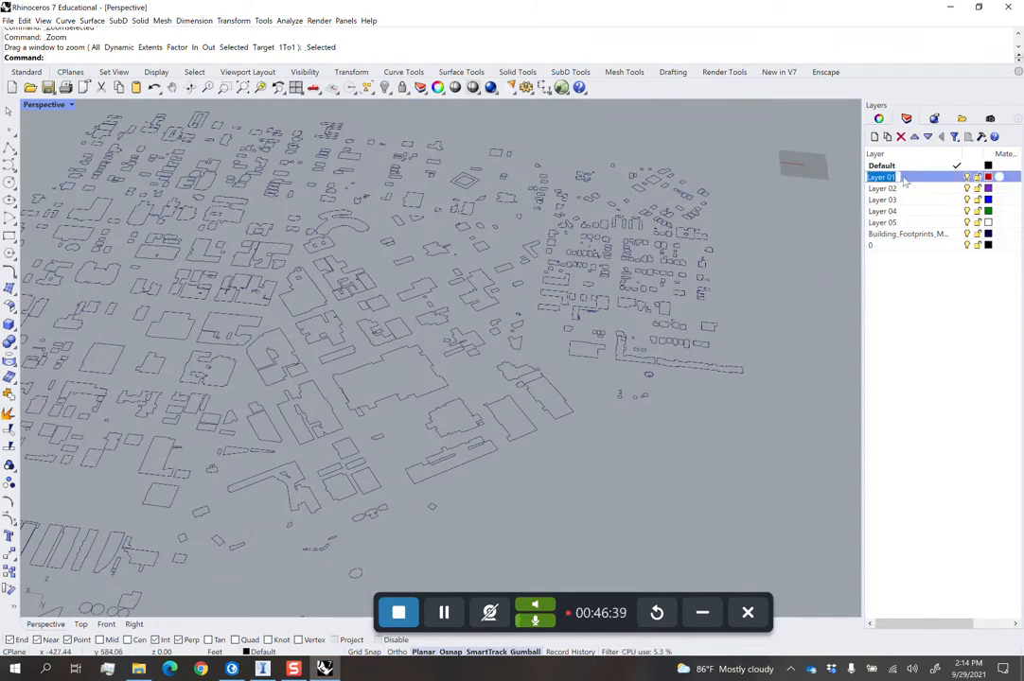
pyautogui.write('1 story')
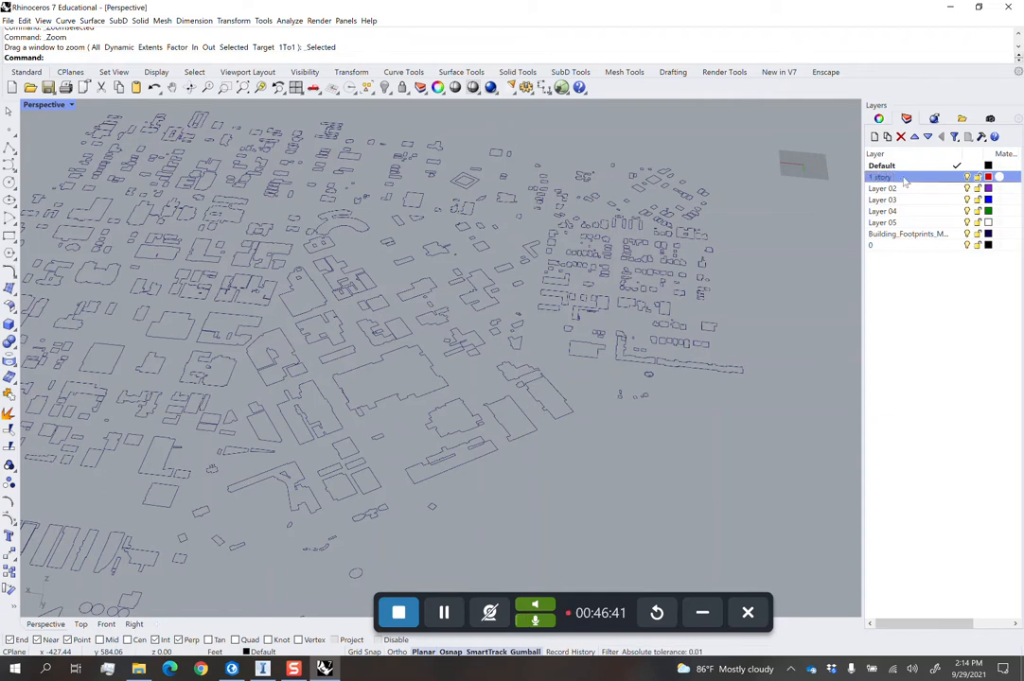
pyautogui.doubleClick(879, 189)
pyautogui.write('2 sto')
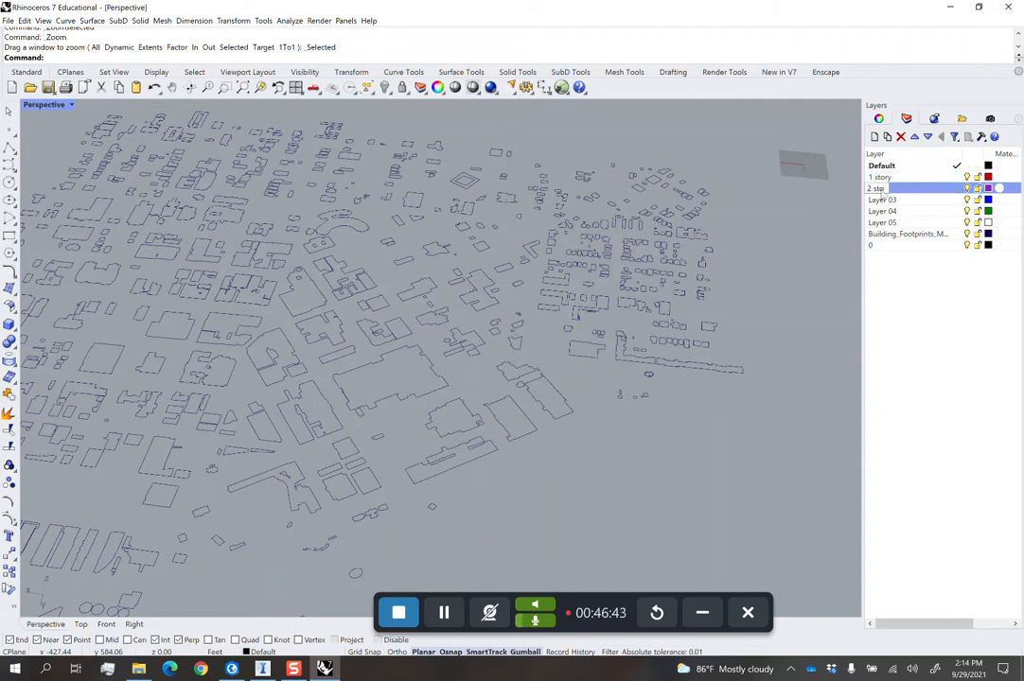
pyautogui.write('ry')
pyautogui.press('Return')
# Rename Layer 03 as "3 story" and Layer 04 as "4 story".
pyautogui.doubleClick(882, 200)
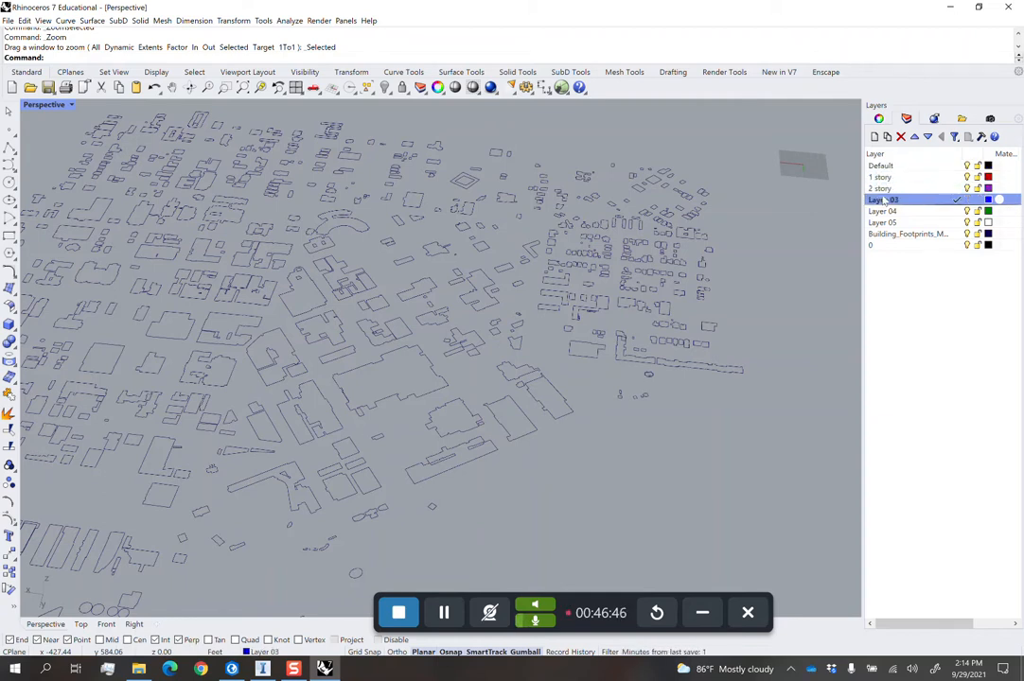
pyautogui.write('3DFace')
pyautogui.click(890, 200)
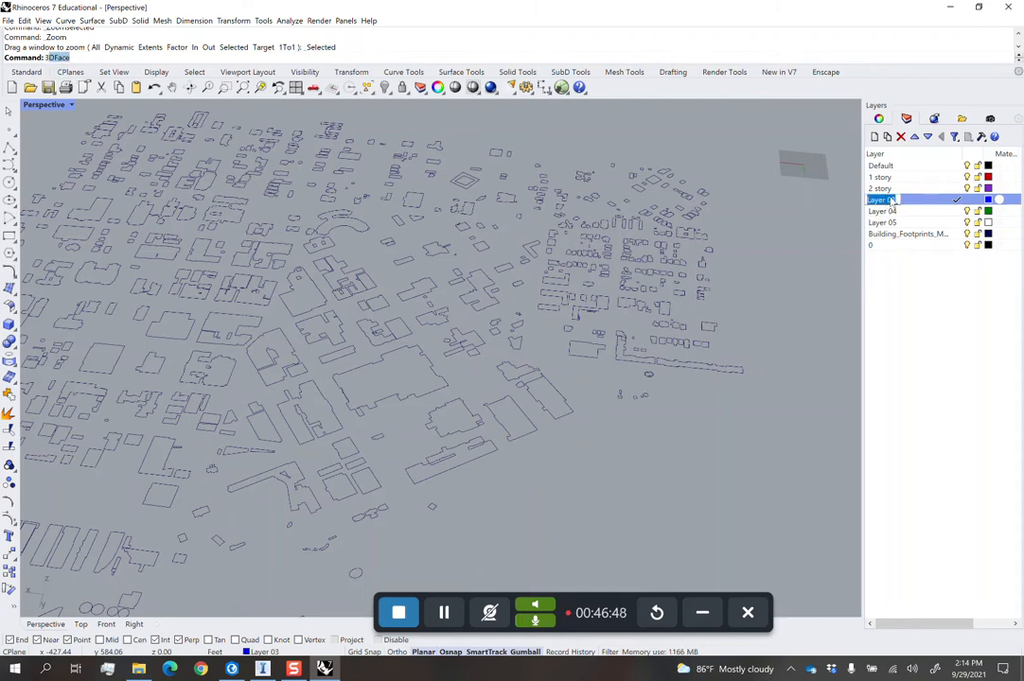
pyautogui.write('3 story')
pyautogui.press('Return')
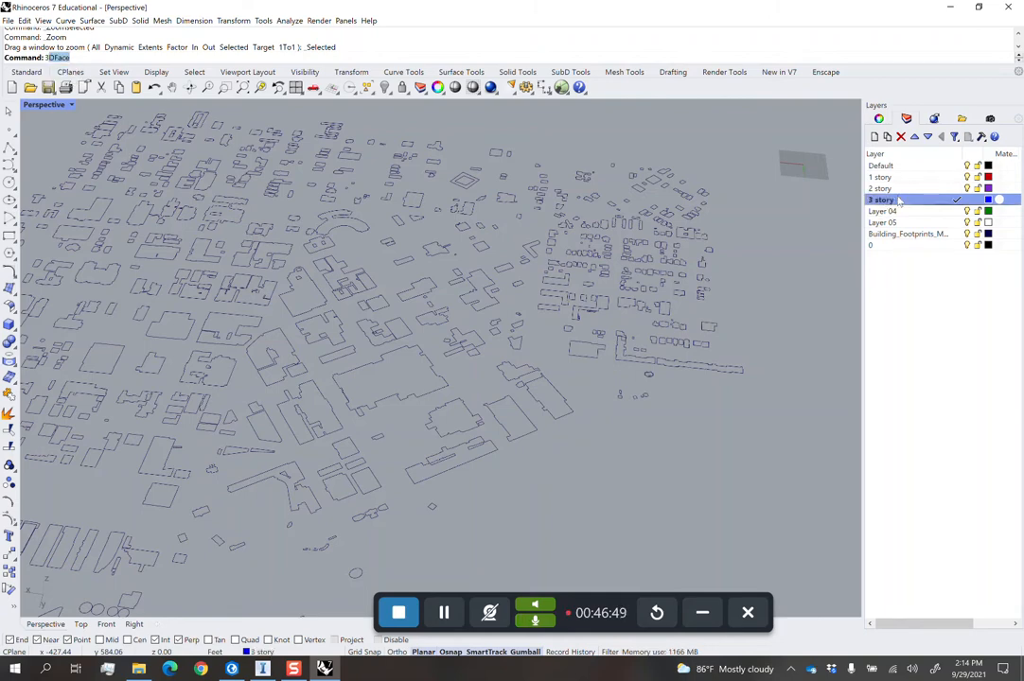
pyautogui.click(883, 213)
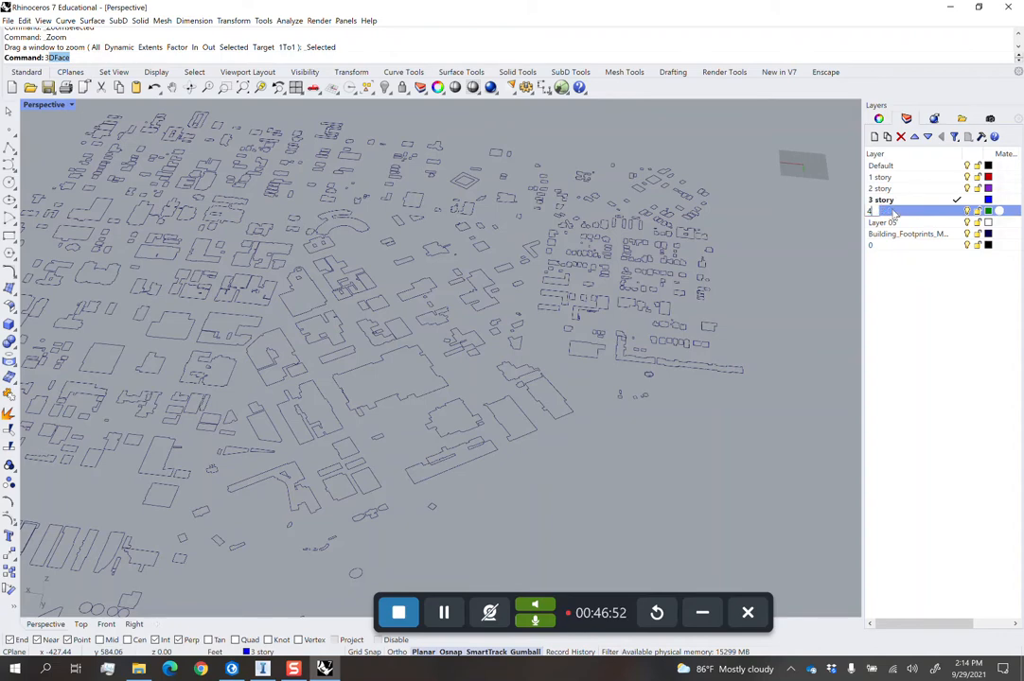
# Rename Layer 05 as "5 story".
pyautogui.doubleClick(882, 223)
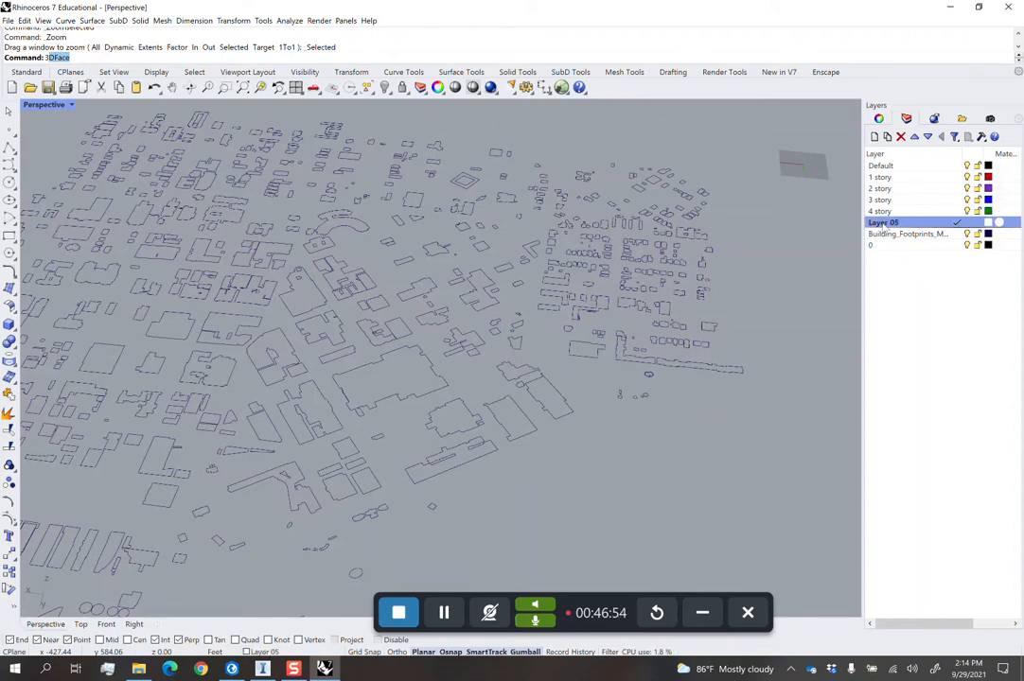
pyautogui.click(885, 224)
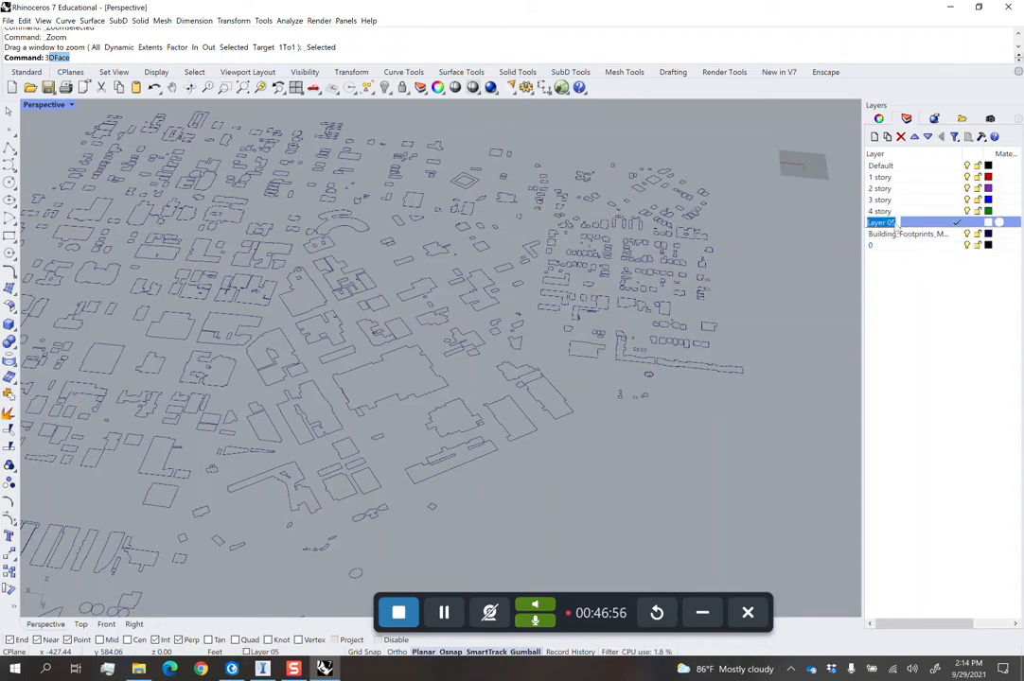
pyautogui.write('5')
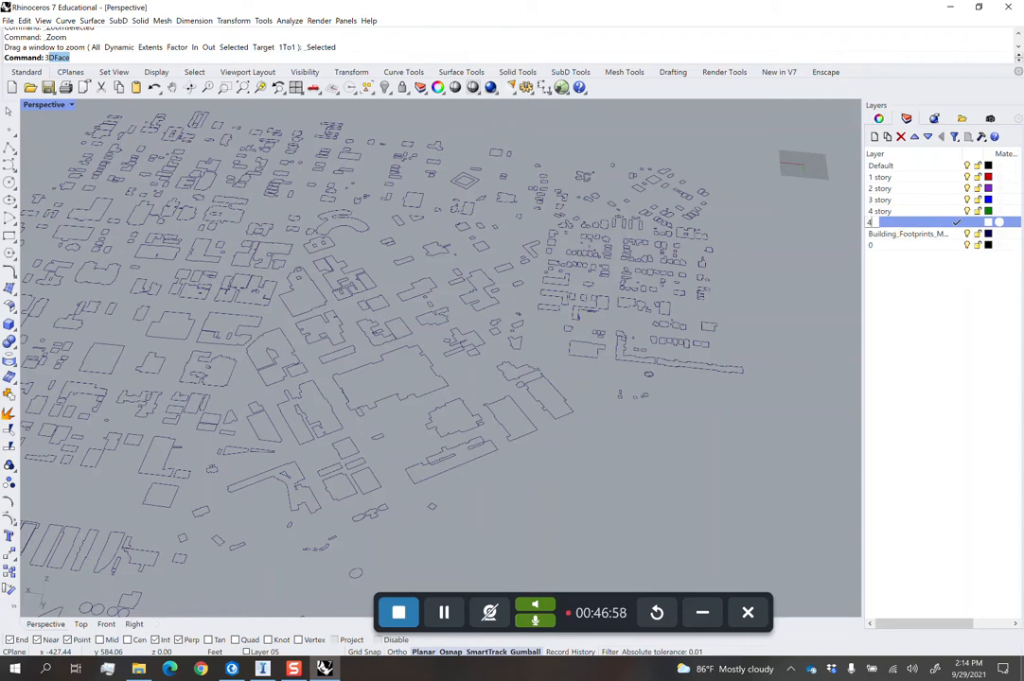
pyautogui.write(' syto')
pyautogui.write('y')
pyautogui.press('Return')
# Select all the building footprints and move them to the 2 story layer.
pyautogui.scroll(-5, 555, 342)
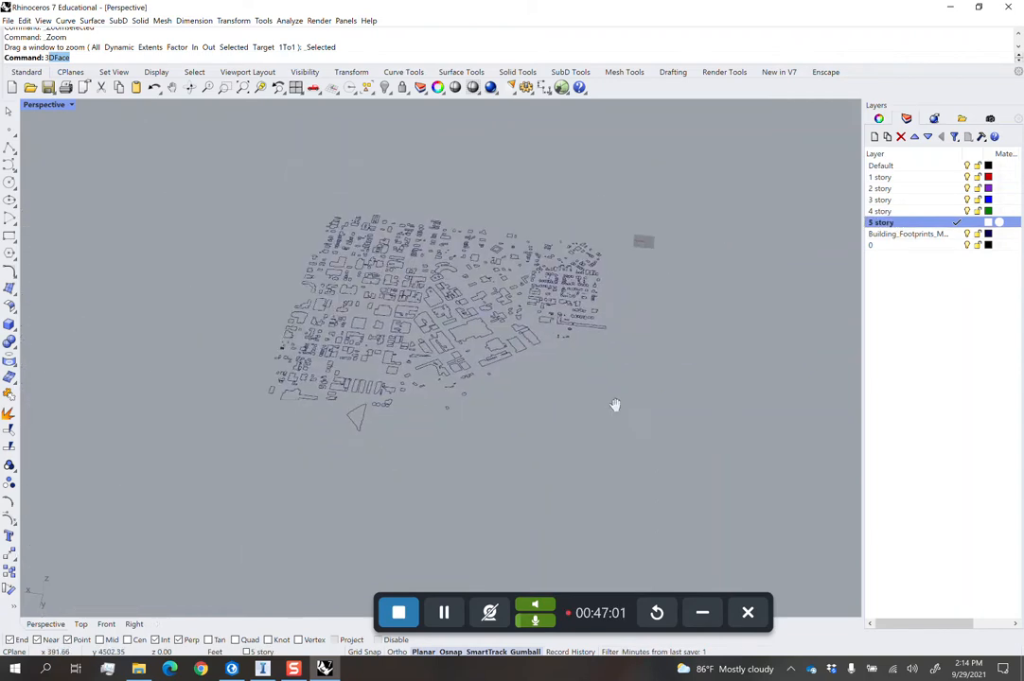
pyautogui.hotkey('ctrl', 'a')
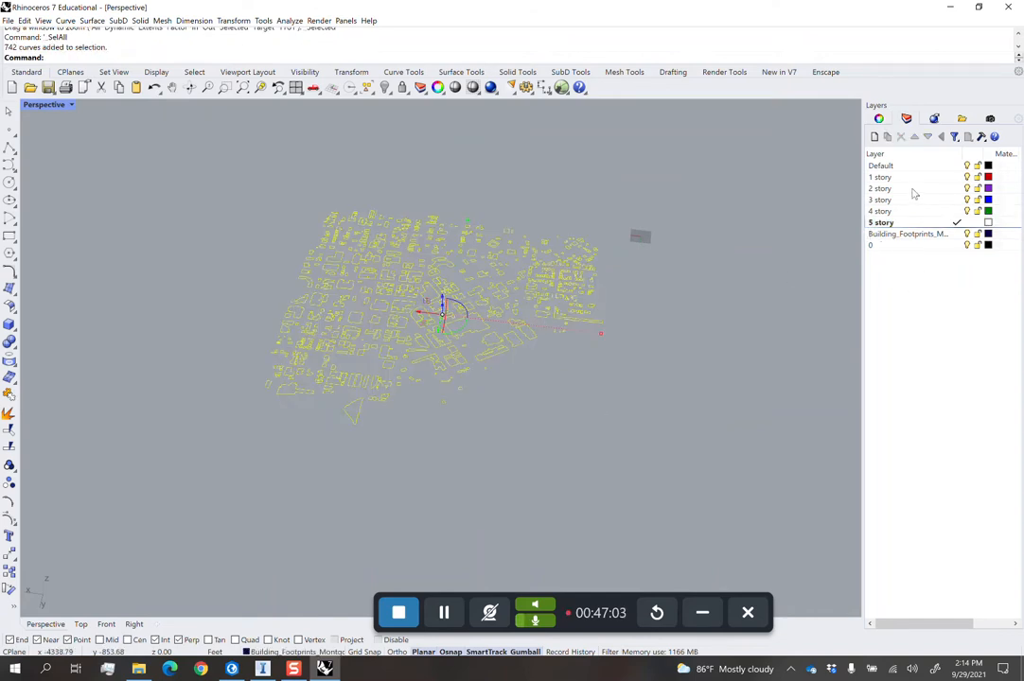
pyautogui.click(900, 189)
pyautogui.rightClick(901, 192)
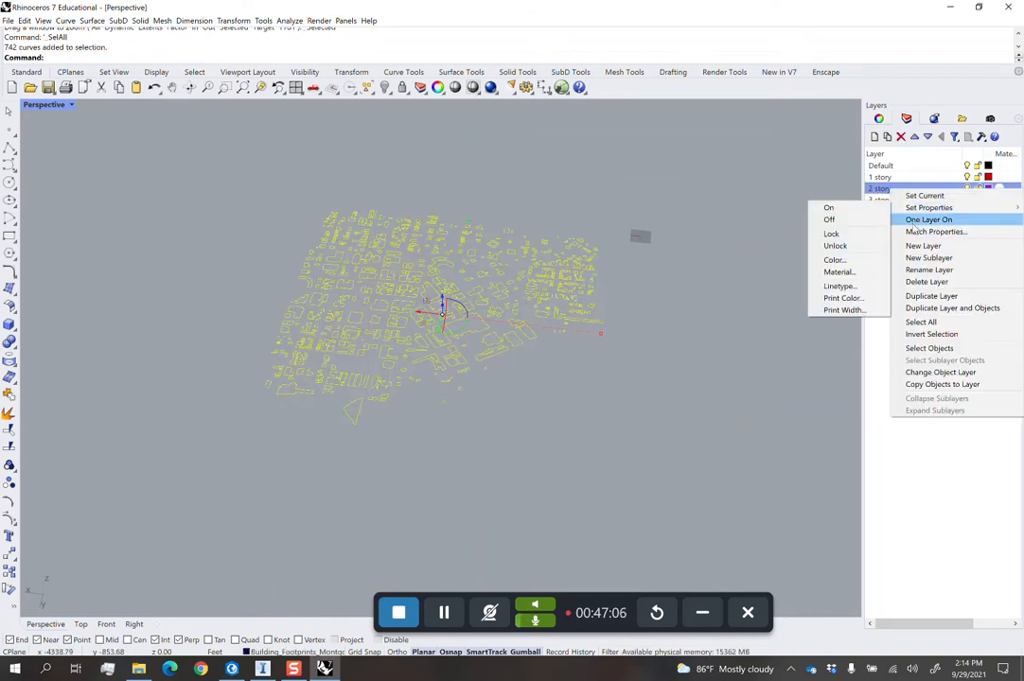
pyautogui.click(955, 376)
pyautogui.moveTo(656, 365); pyautogui.dragTo(609, 315, button='right')
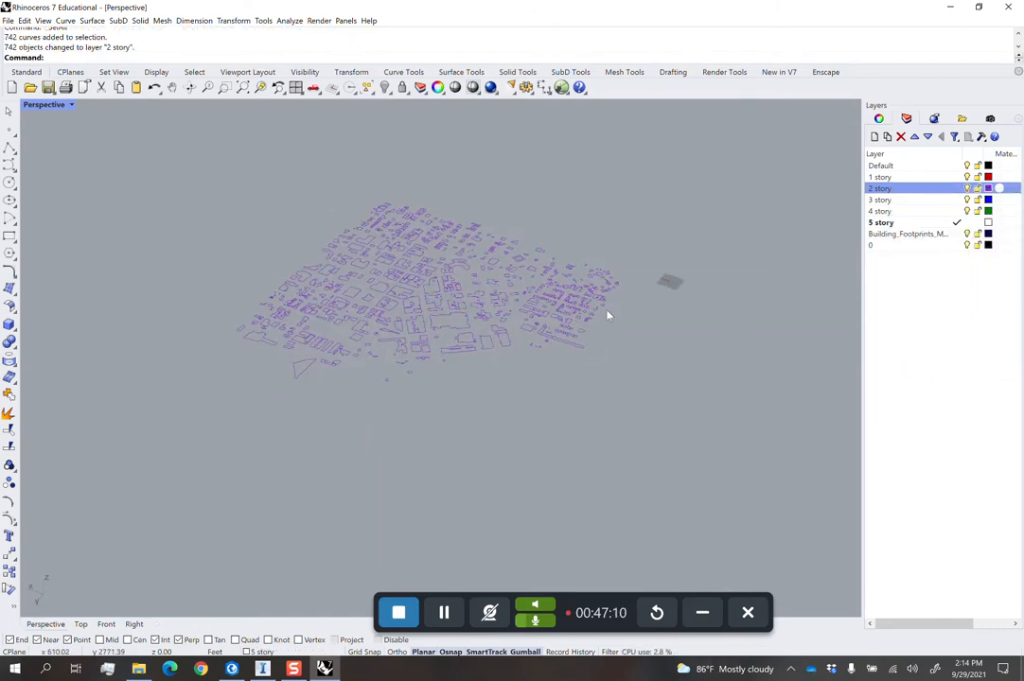
# Turn the 2 story layer off and back on, and make Default the current layer.
pyautogui.click(966, 188)
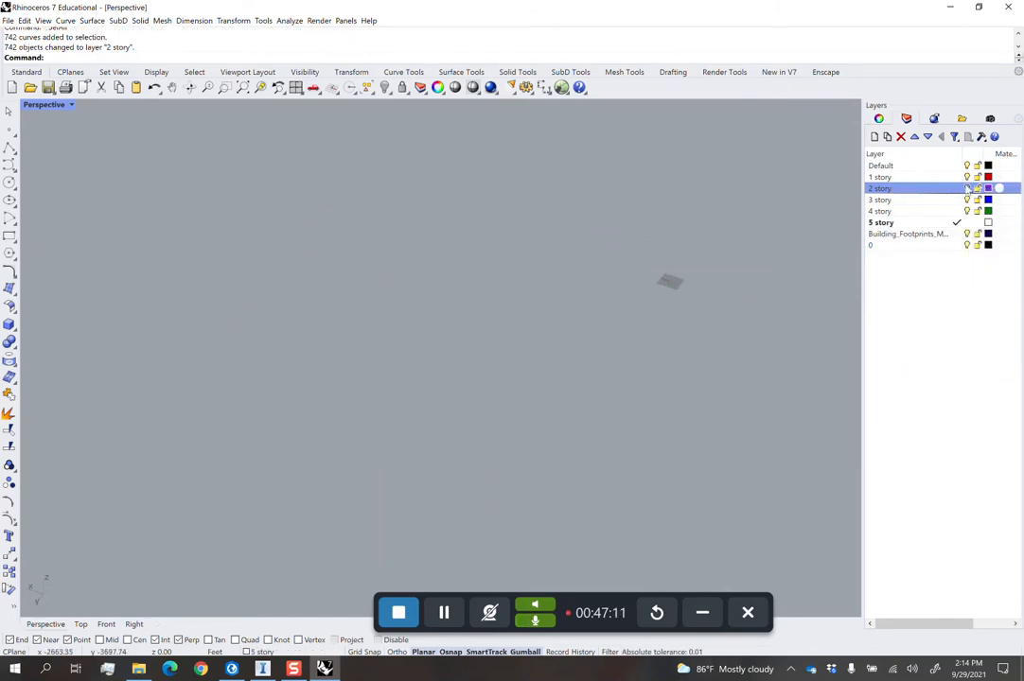
pyautogui.click(967, 189)
pyautogui.click(945, 167)
pyautogui.doubleClick(931, 168)
# Move the footprints of the southwest cluster near the origin and the southeast blocks to the 1 story layer.
pyautogui.moveTo(546, 232); pyautogui.dragTo(611, 272, button='right')
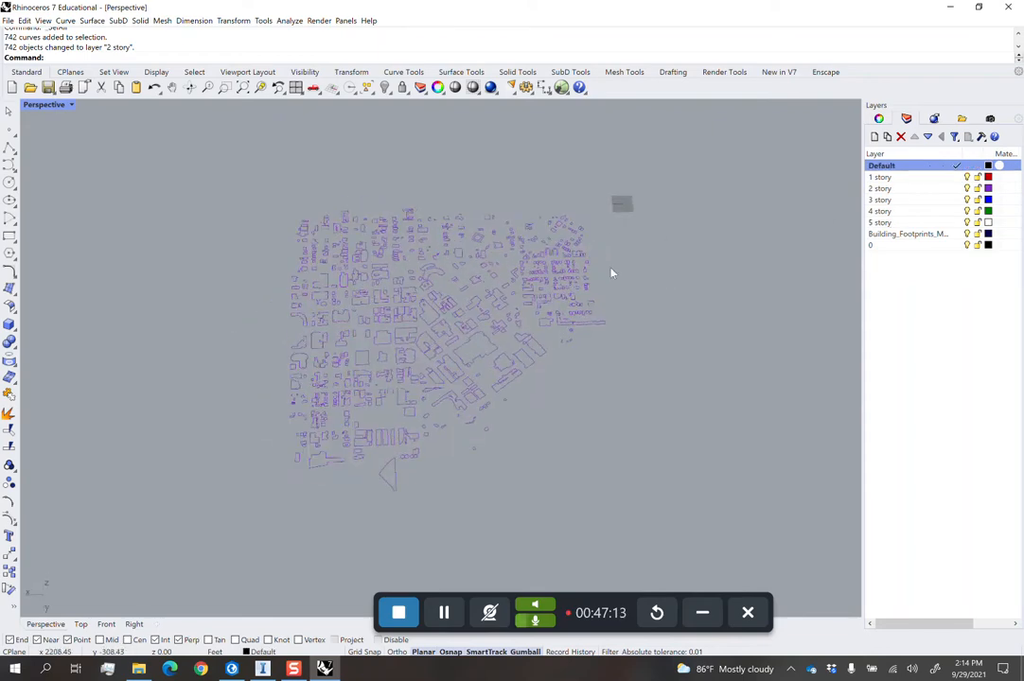
pyautogui.scroll(6, 606, 284)
pyautogui.moveTo(732, 347); pyautogui.dragTo(459, 238)
pyautogui.scroll(-8, 565, 301)
pyautogui.keyDown('shift'); pyautogui.moveTo(641, 196); pyautogui.dragTo(532, 278); pyautogui.keyUp('shift')
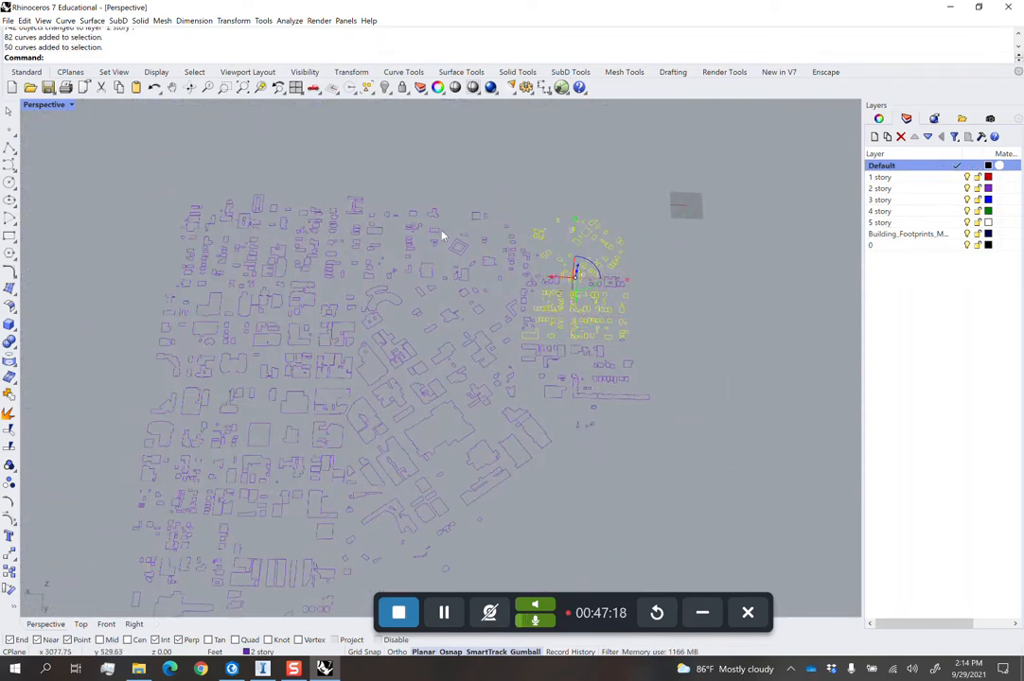
pyautogui.keyDown('shift'); pyautogui.moveTo(365, 173); pyautogui.dragTo(197, 270); pyautogui.keyUp('shift')
pyautogui.click(880, 177)
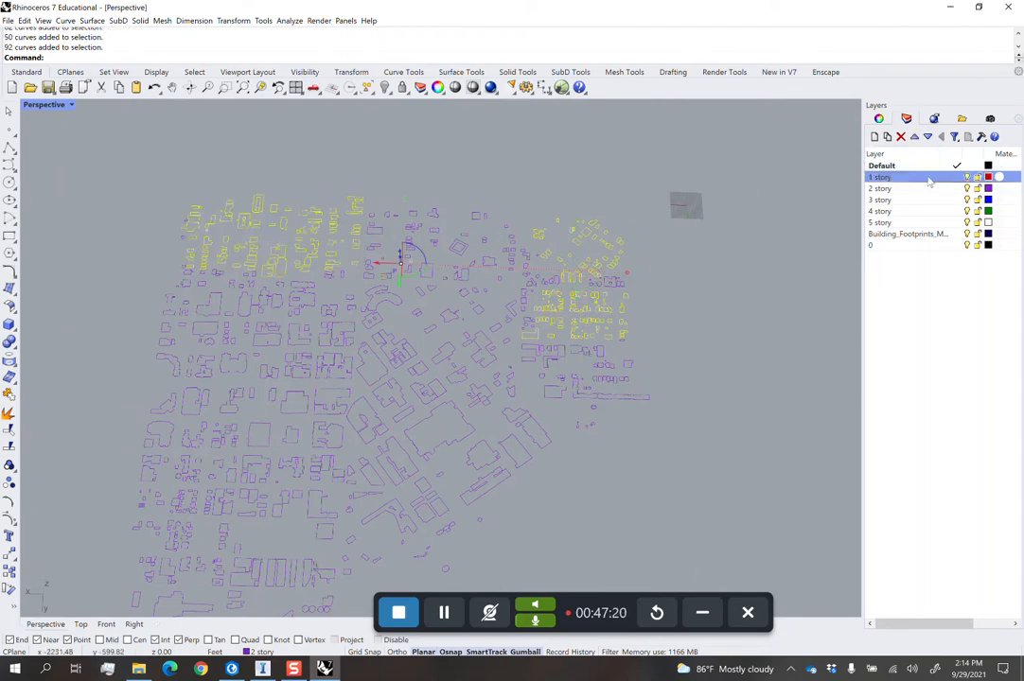
pyautogui.rightClick(880, 177)
pyautogui.click(939, 360)
# Move the large footprints in the central diagonal blocks to the 5 story layer.
pyautogui.moveTo(685, 338); pyautogui.dragTo(659, 357, button='right')
pyautogui.moveTo(659, 357); pyautogui.dragTo(459, 284)
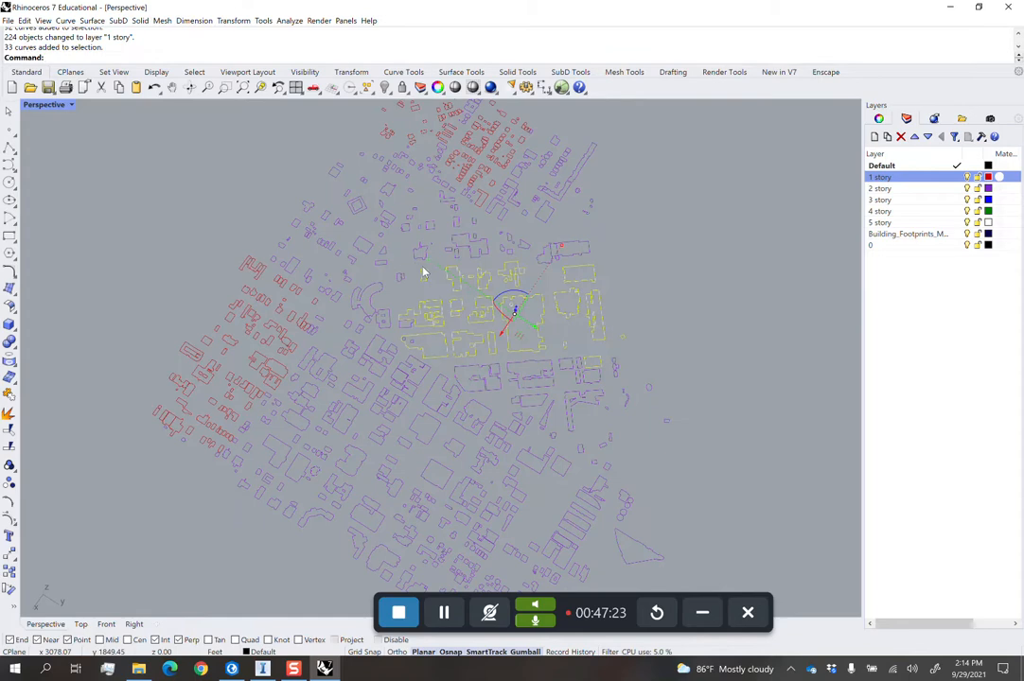
pyautogui.click(934, 224)
pyautogui.rightClick(935, 224)
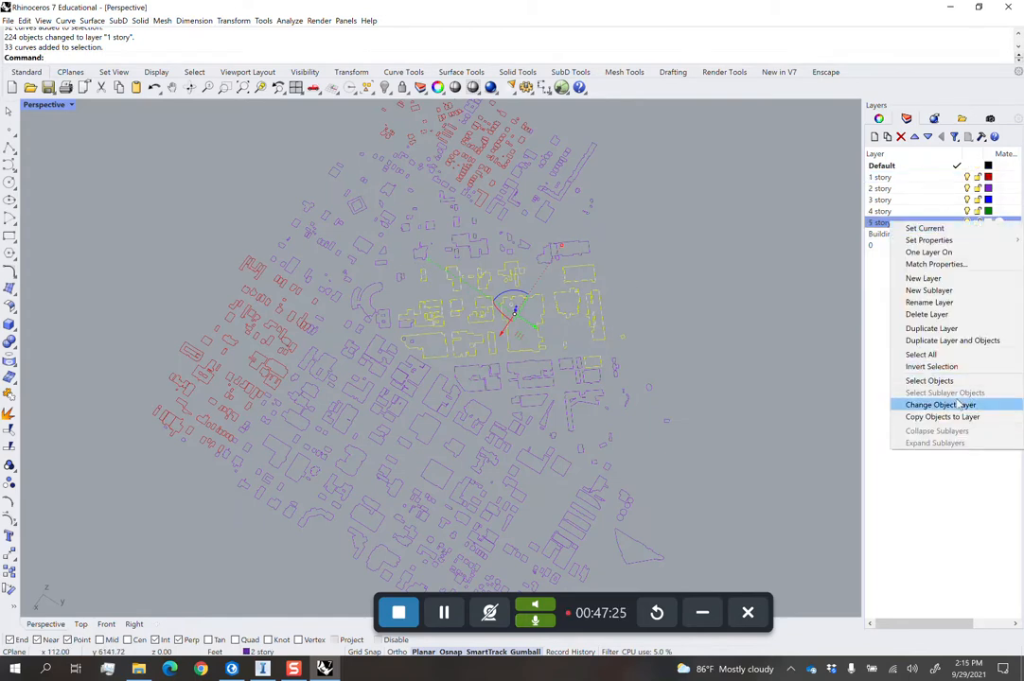
pyautogui.click(937, 402)
# Move the footprints at the north end of the street grid to the 3 story layer.
pyautogui.moveTo(591, 313); pyautogui.dragTo(757, 533, button='right')
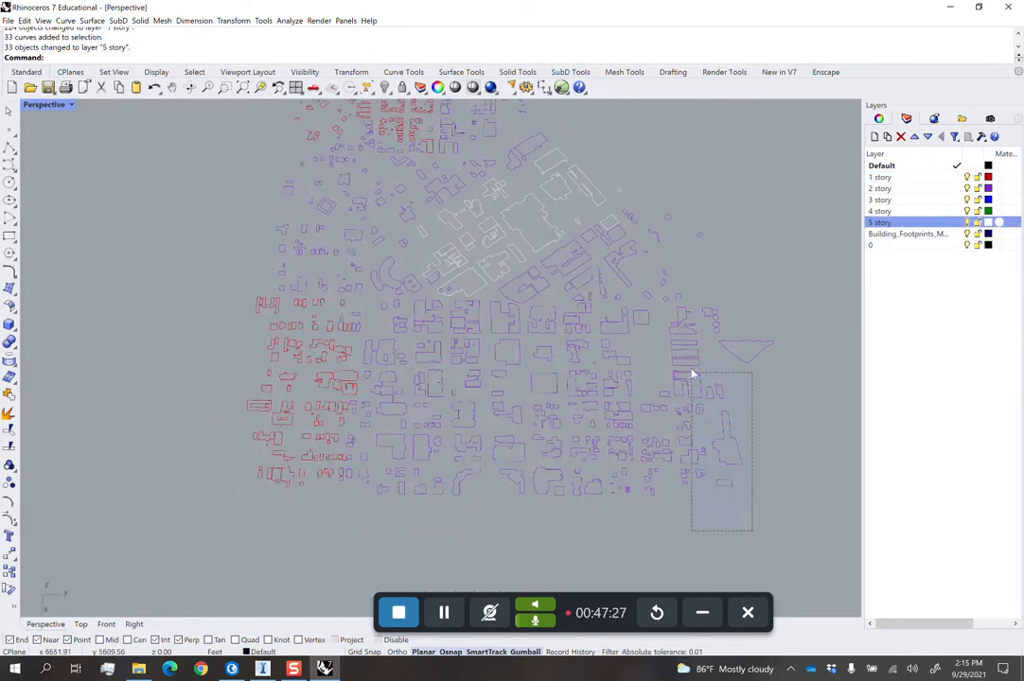
pyautogui.moveTo(692, 374); pyautogui.dragTo(658, 308)
pyautogui.rightClick(895, 199)
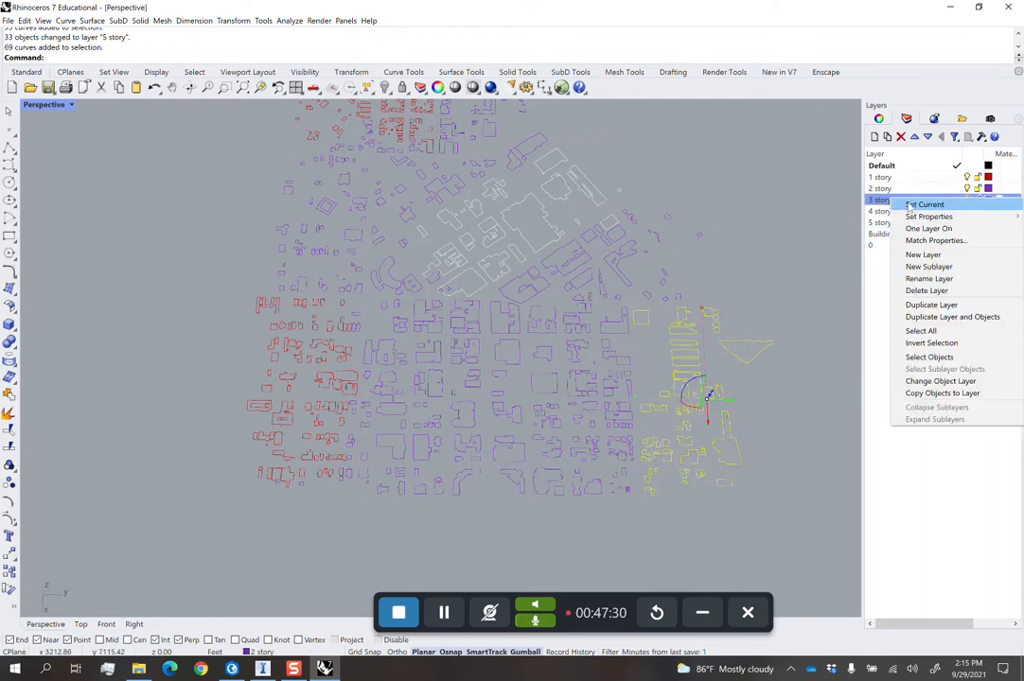
pyautogui.click(939, 381)
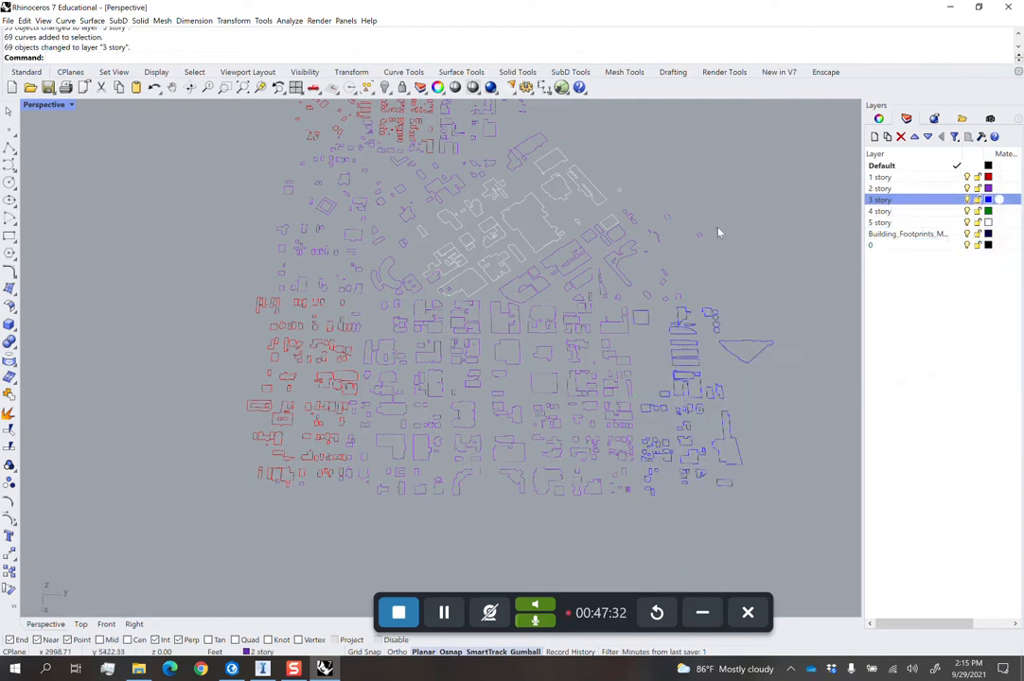
# Move the footprints along the east edge of the street grid to the 1 story layer and clear the selection.
pyautogui.moveTo(719, 232); pyautogui.dragTo(637, 455, button='right')
pyautogui.moveTo(638, 455); pyautogui.dragTo(371, 362)
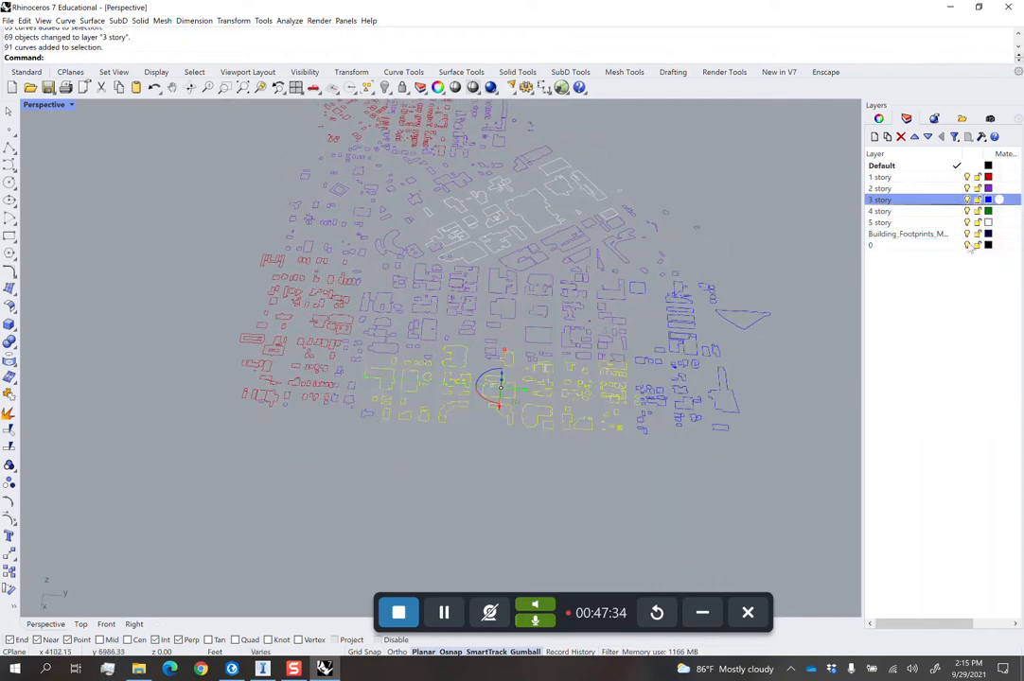
pyautogui.rightClick(870, 188)
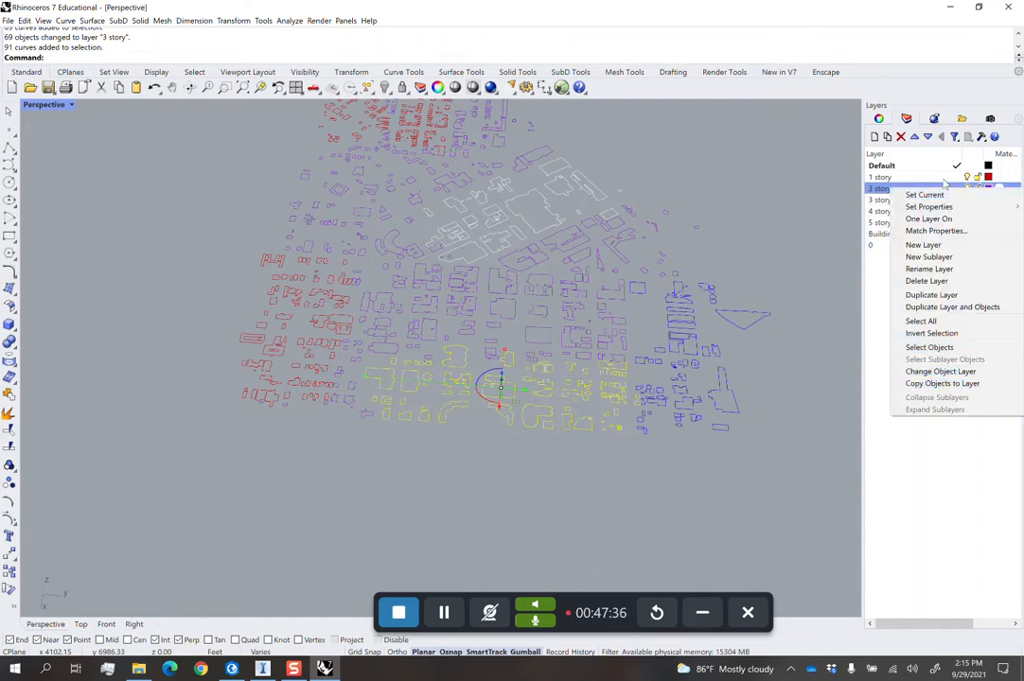
pyautogui.rightClick(890, 178)
pyautogui.click(939, 363)
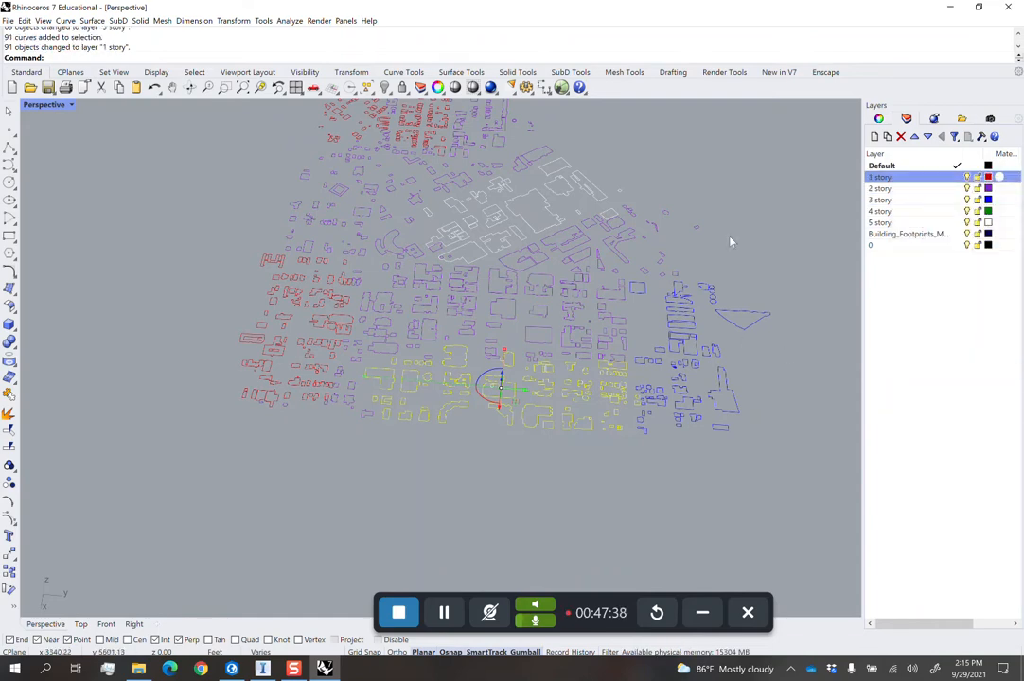
pyautogui.press('Escape')
# Extrude all footprint curves on the 1 story layer as solids 12 feet high.
pyautogui.moveTo(730, 238)
pyautogui.mouseDown(button='right')
pyautogui.moveTo(636, 260)
pyautogui.moveTo(743, 238)
pyautogui.moveTo(734, 256)
pyautogui.moveTo(745, 244)
pyautogui.moveTo(727, 236)
pyautogui.moveTo(736, 238)
pyautogui.mouseUp(button='right')
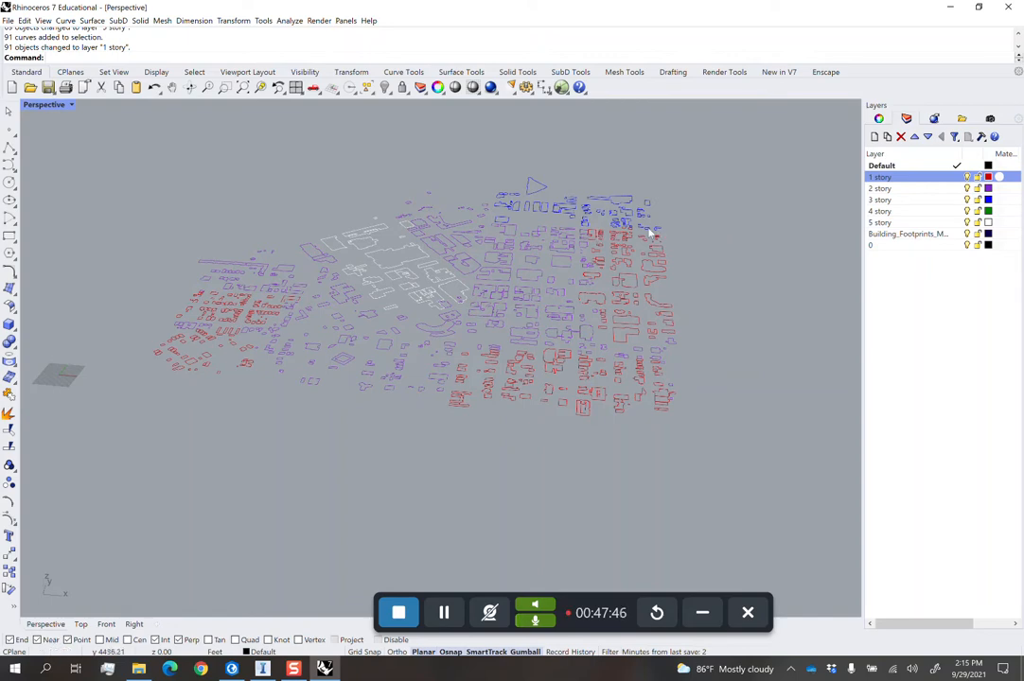
pyautogui.moveTo(651, 230); pyautogui.dragTo(679, 259, button='right')
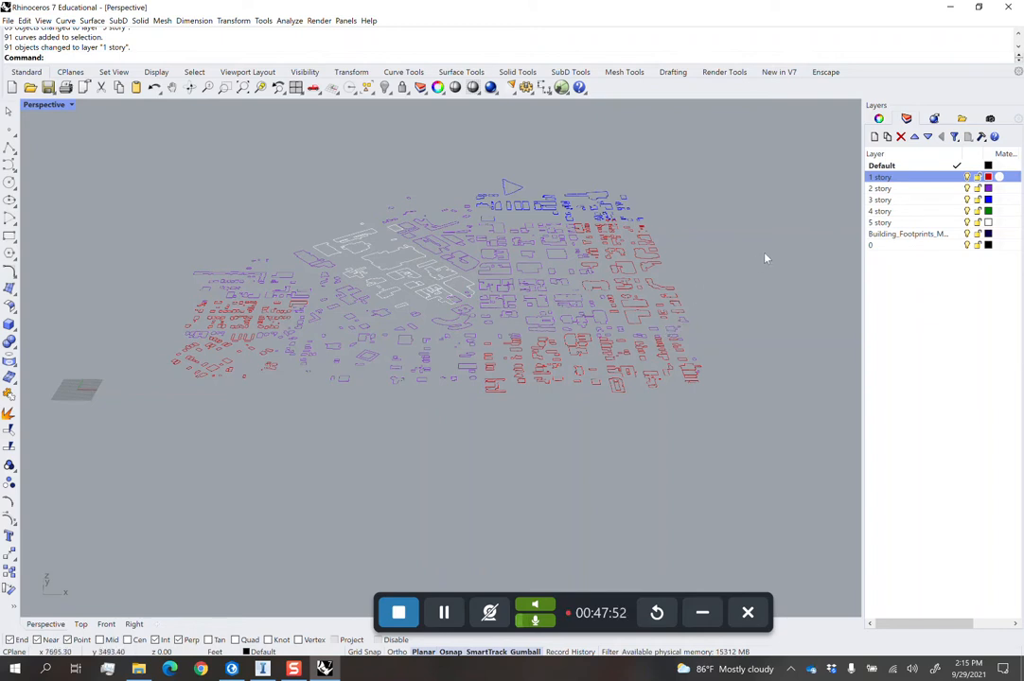
pyautogui.rightClick(906, 179)
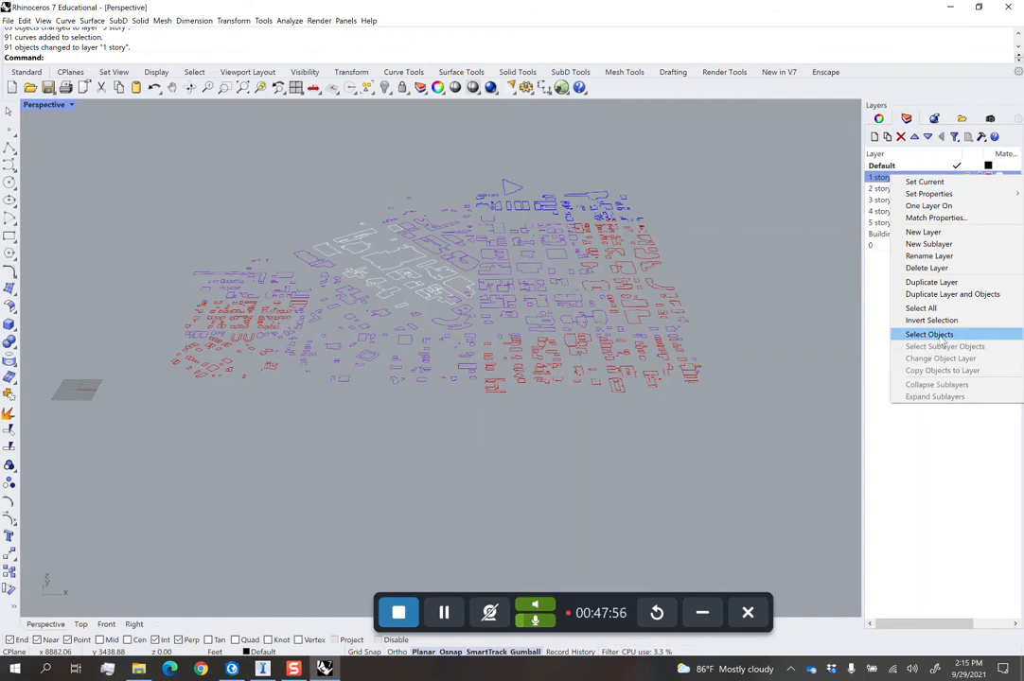
pyautogui.click(885, 334)
pyautogui.write('ExtrudeCrv')
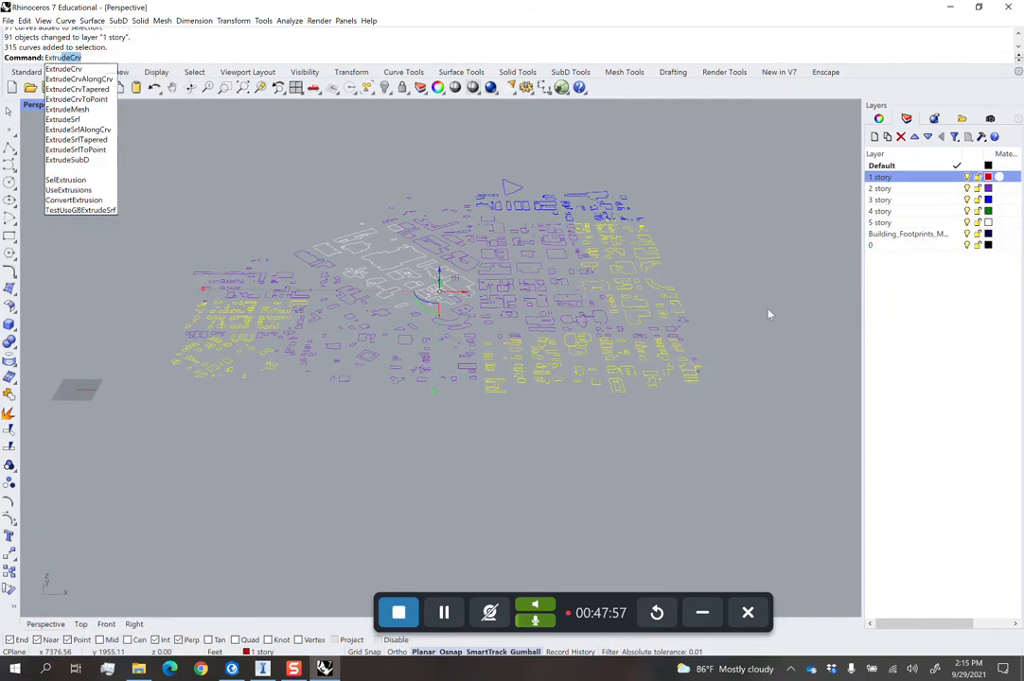
pyautogui.press('Return')
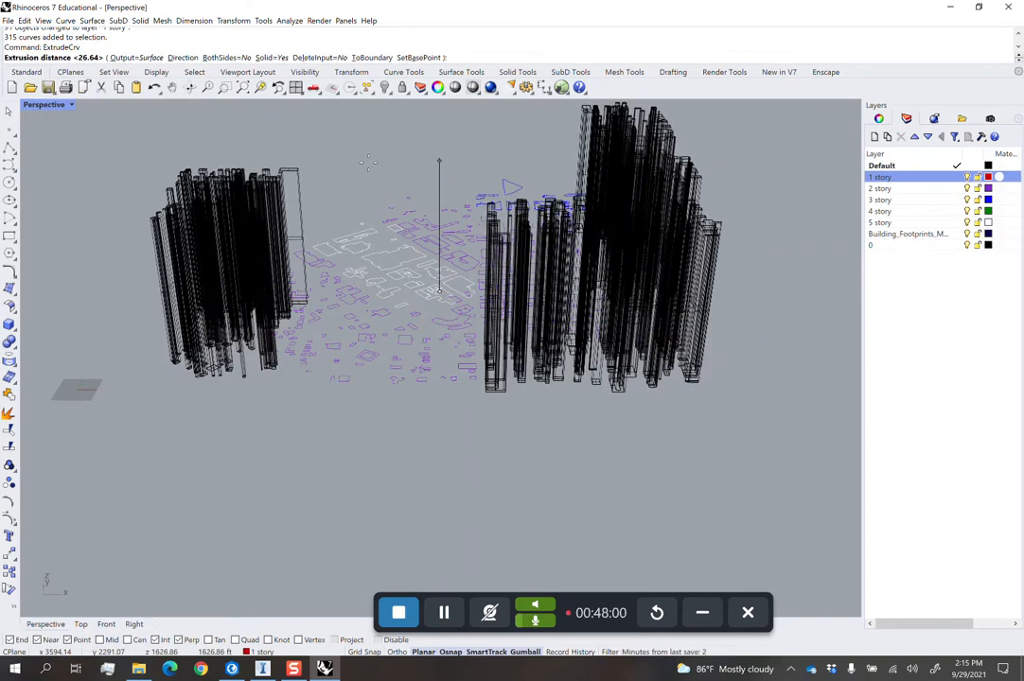
pyautogui.write('12')
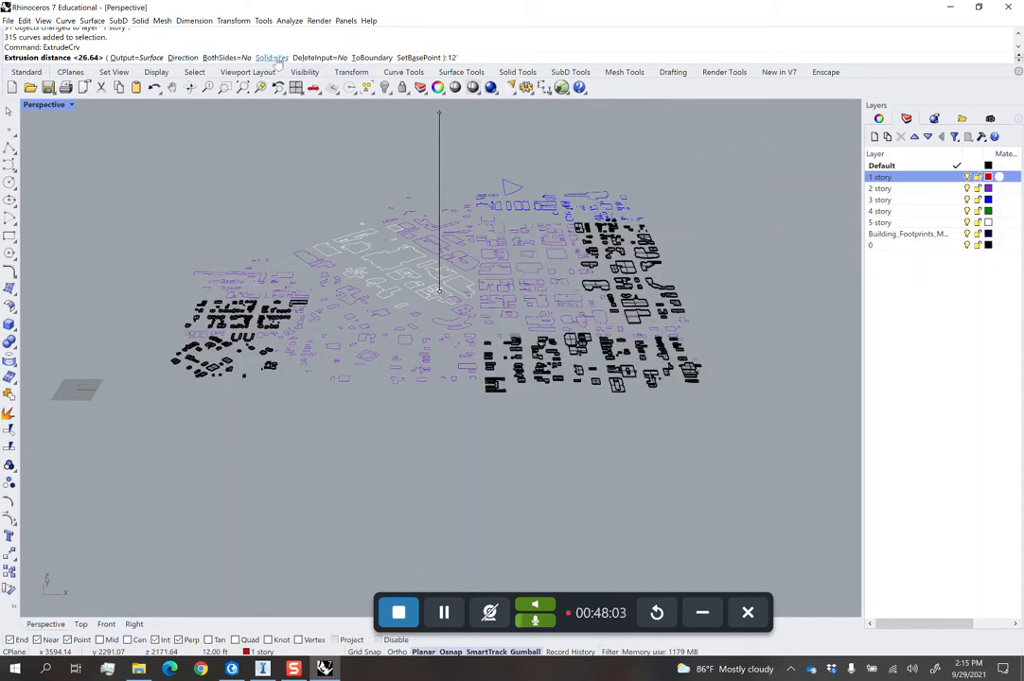
pyautogui.press('Return')
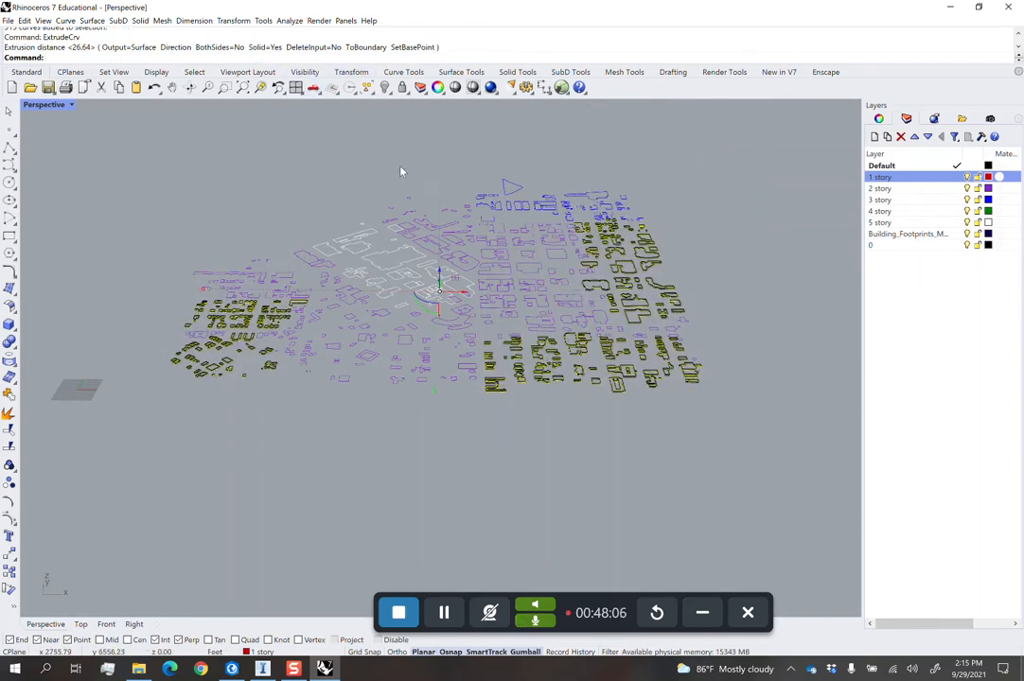
# Set the perspective viewport to the Shaded display mode and look closely at the extruded 1 story masses.
pyautogui.click(47, 105)
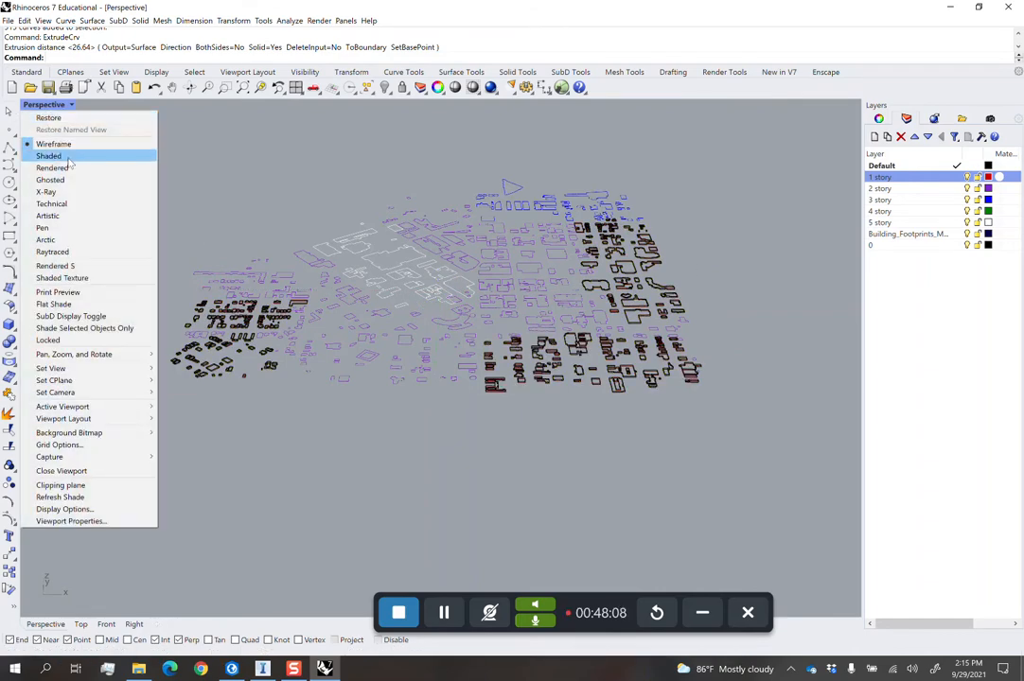
pyautogui.click(50, 153)
pyautogui.scroll(5, 584, 342)
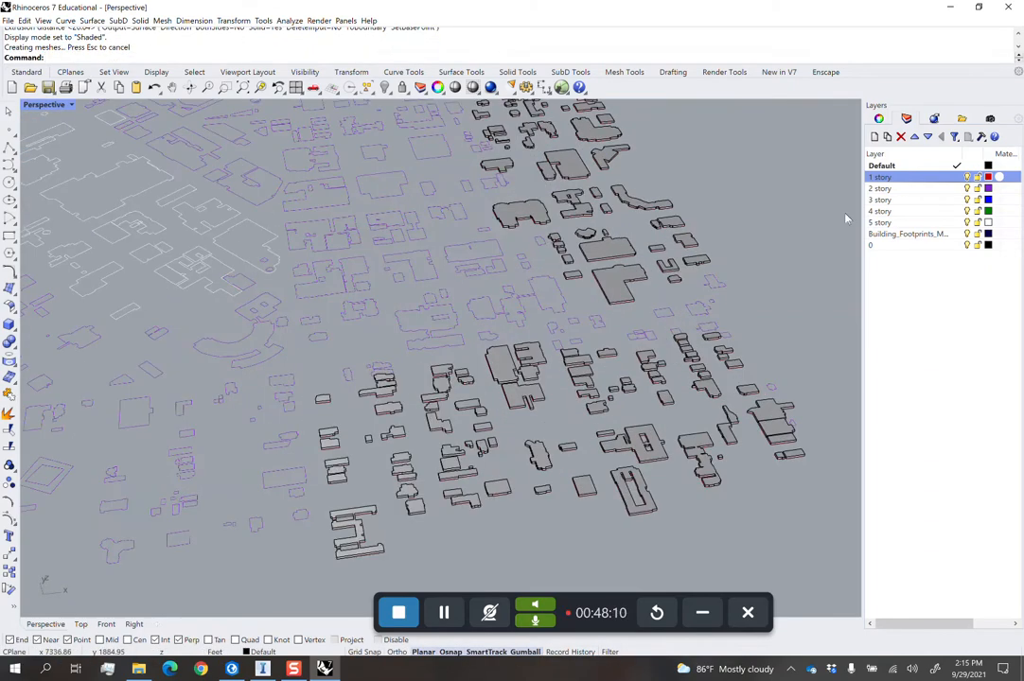
# Extrude all footprint curves on the 2 story layer as solids 30 feet high and clear the selection.
pyautogui.rightClick(919, 189)
pyautogui.click(914, 342)
pyautogui.scroll(-5, 852, 260)
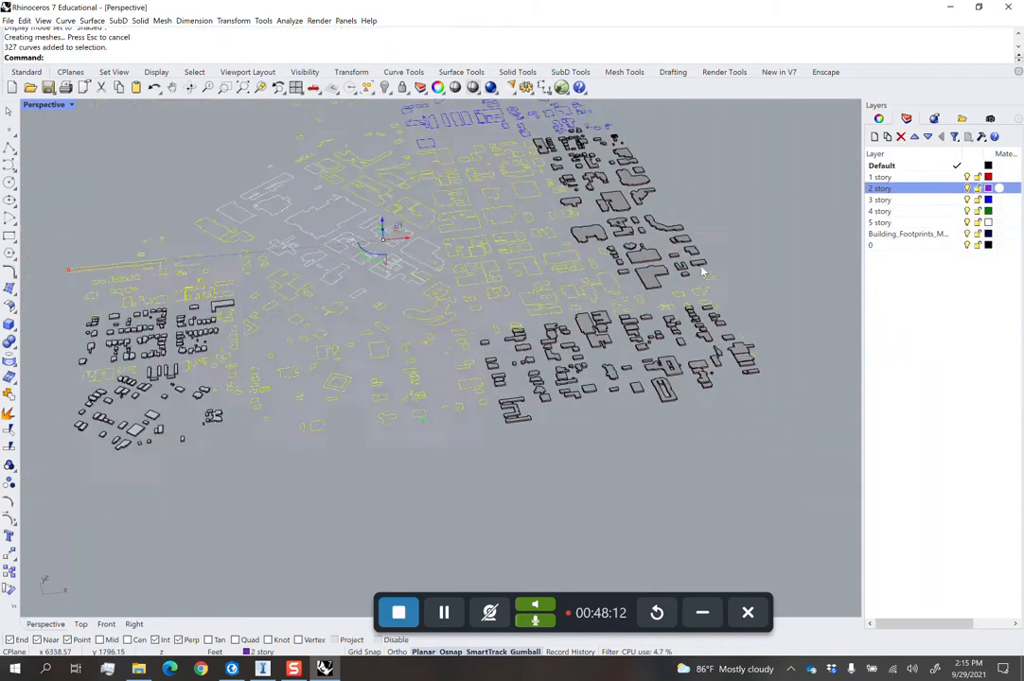
pyautogui.write('ExtrudeCrv')
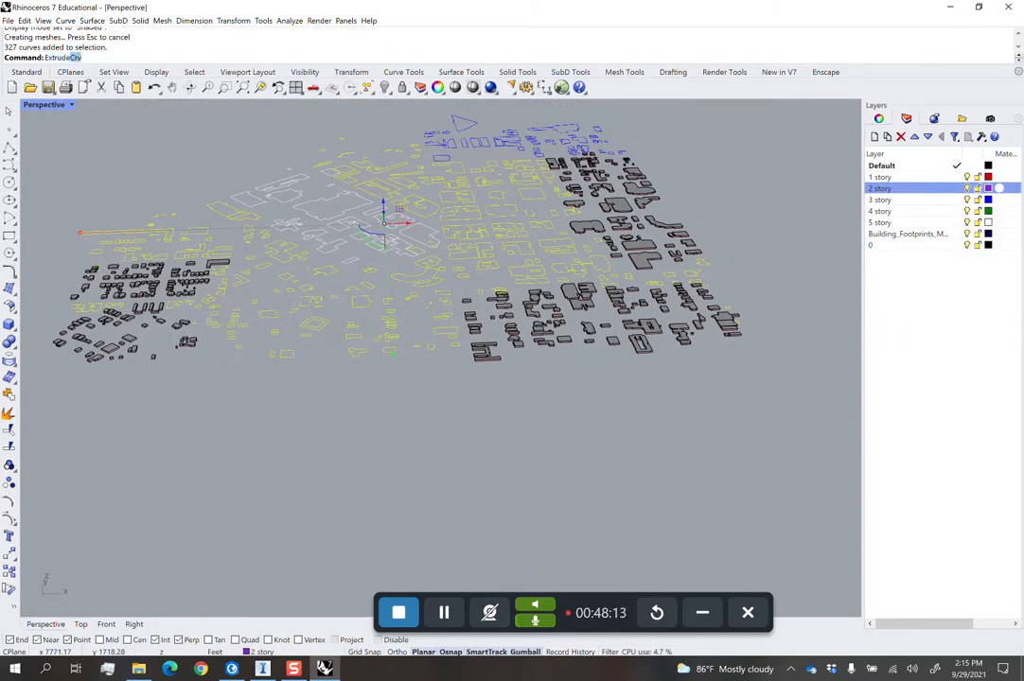
pyautogui.press('Return')
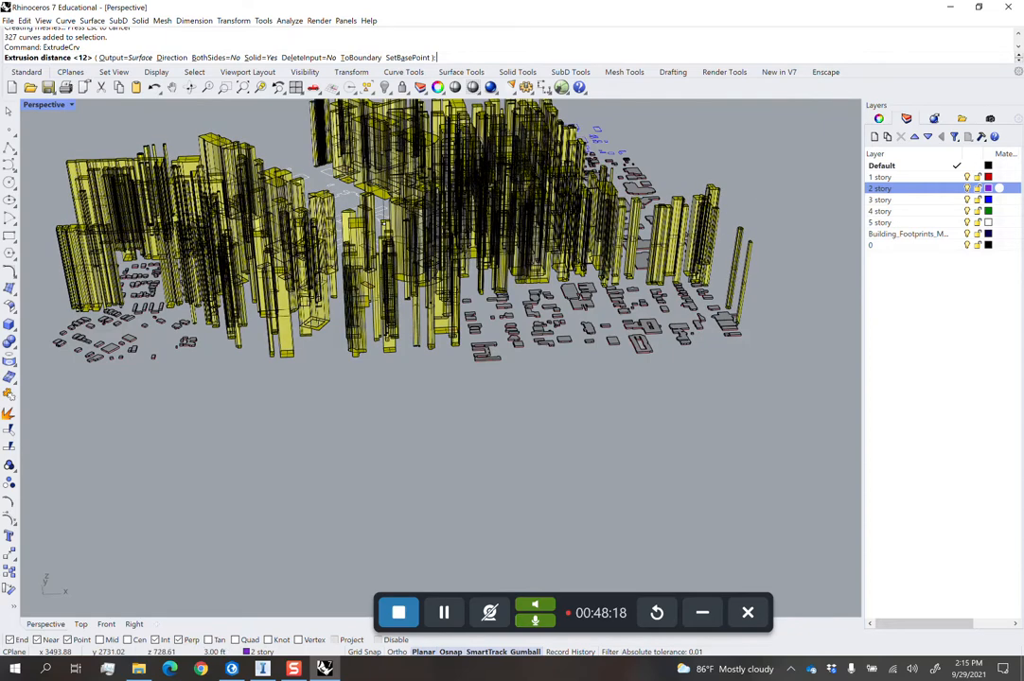
pyautogui.write('30')
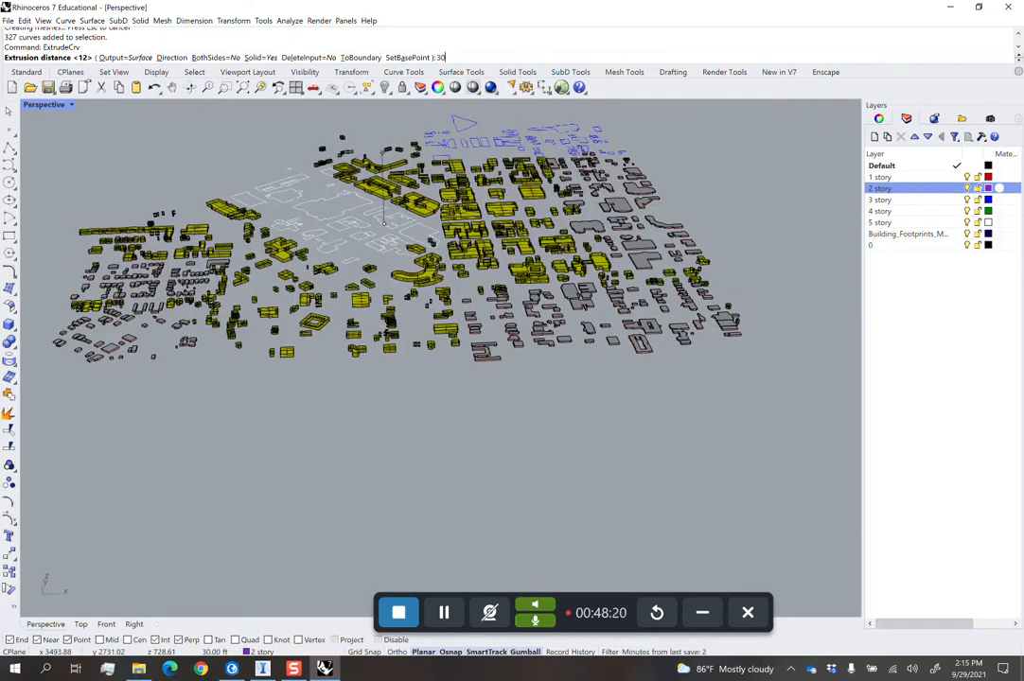
pyautogui.press('Return')
pyautogui.click(769, 201)
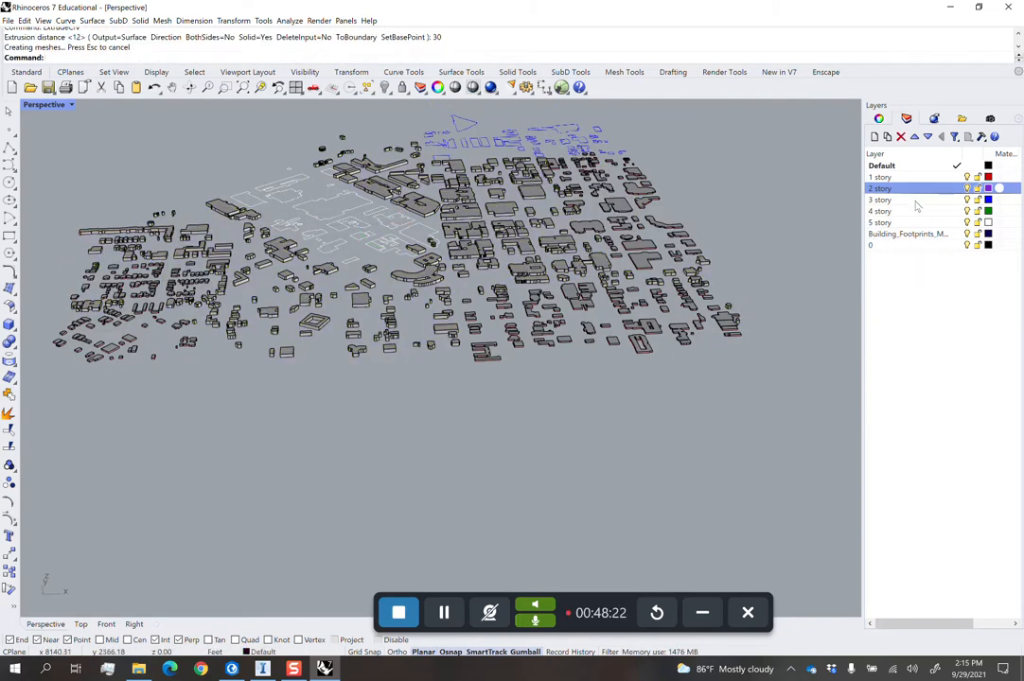
# Extrude all footprint curves on the 3 story layer as solids 40 feet high and clear the selection.
pyautogui.rightClick(880, 200)
pyautogui.click(926, 365)
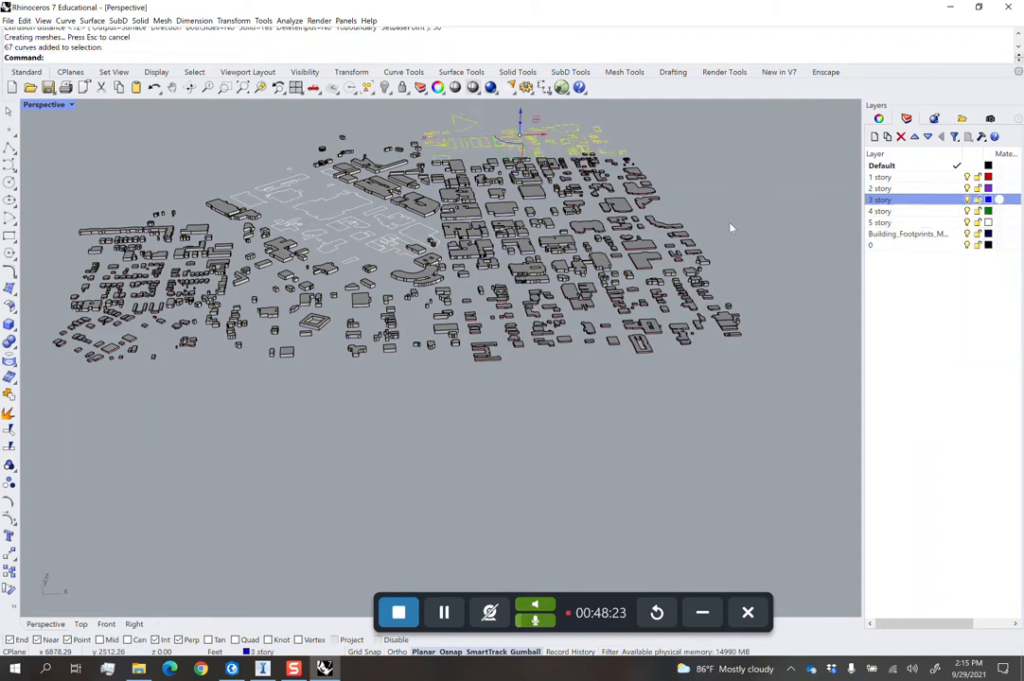
pyautogui.press('Up')
pyautogui.press('Return')
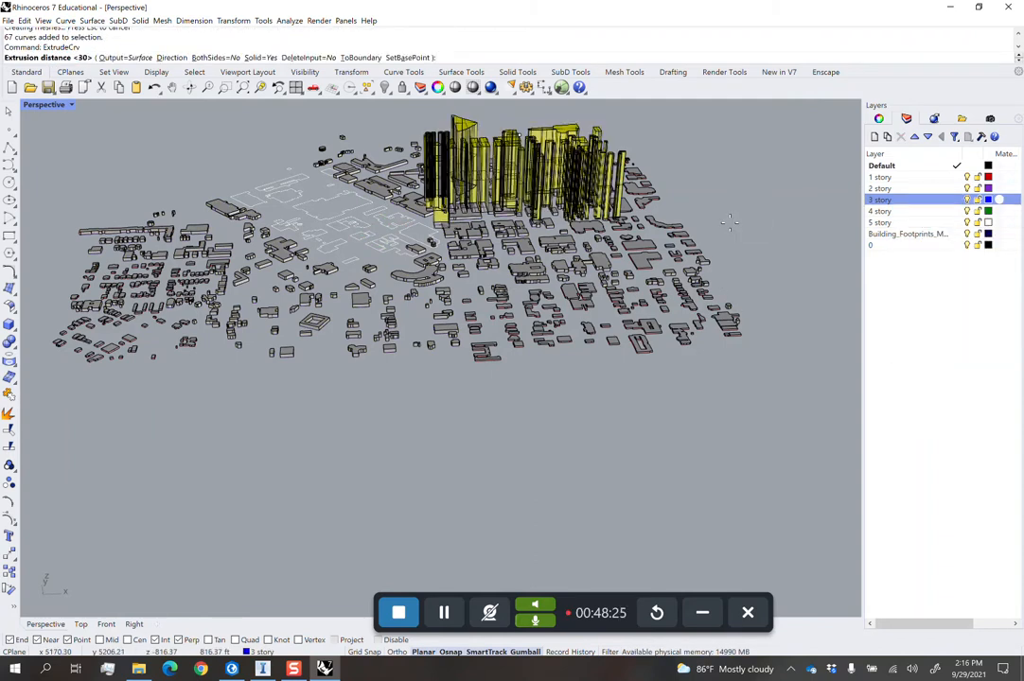
pyautogui.write('40')
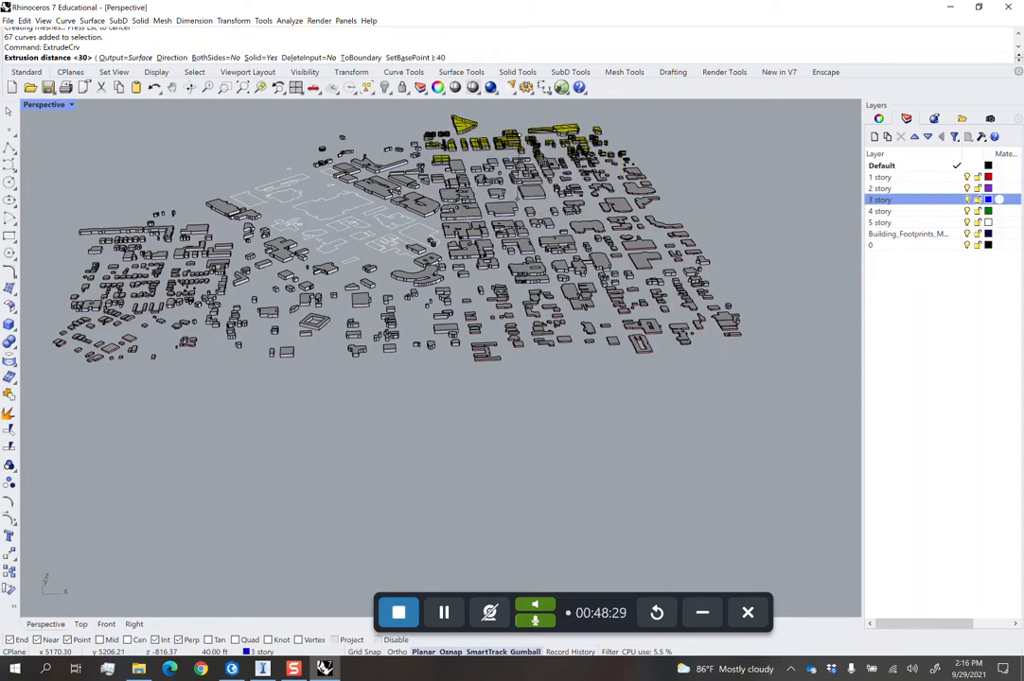
pyautogui.press('Return')
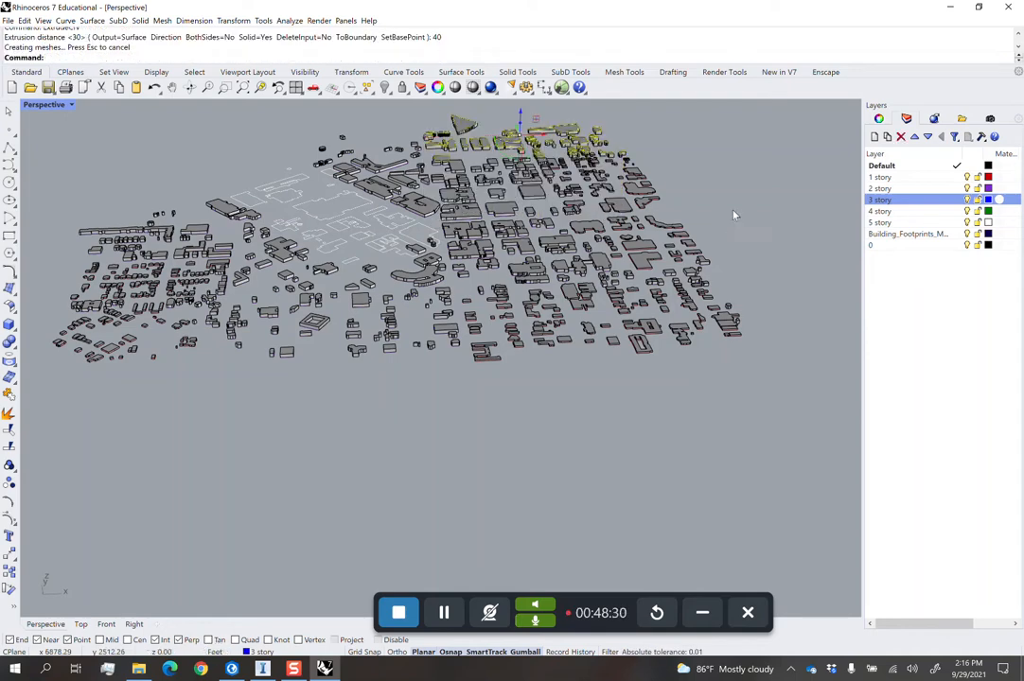
pyautogui.click(734, 215)
pyautogui.moveTo(733, 214); pyautogui.dragTo(444, 237, button='right')
# Check the 4 story layer for objects and extrude all footprint curves on the 5 story layer as solids 60 feet high.
pyautogui.rightClick(880, 211)
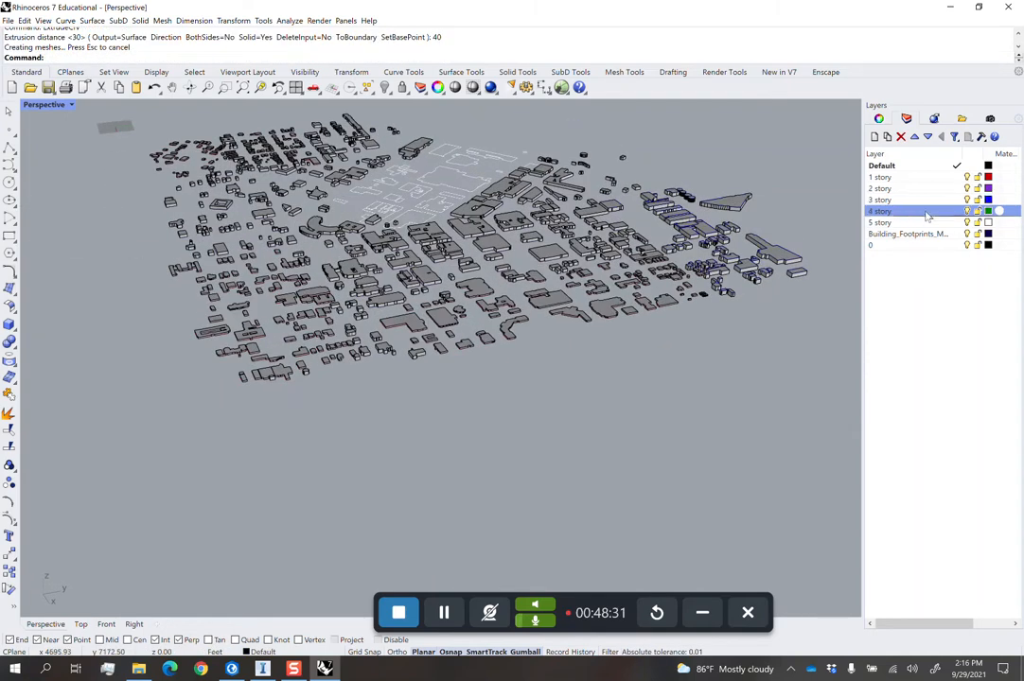
pyautogui.click(957, 372)
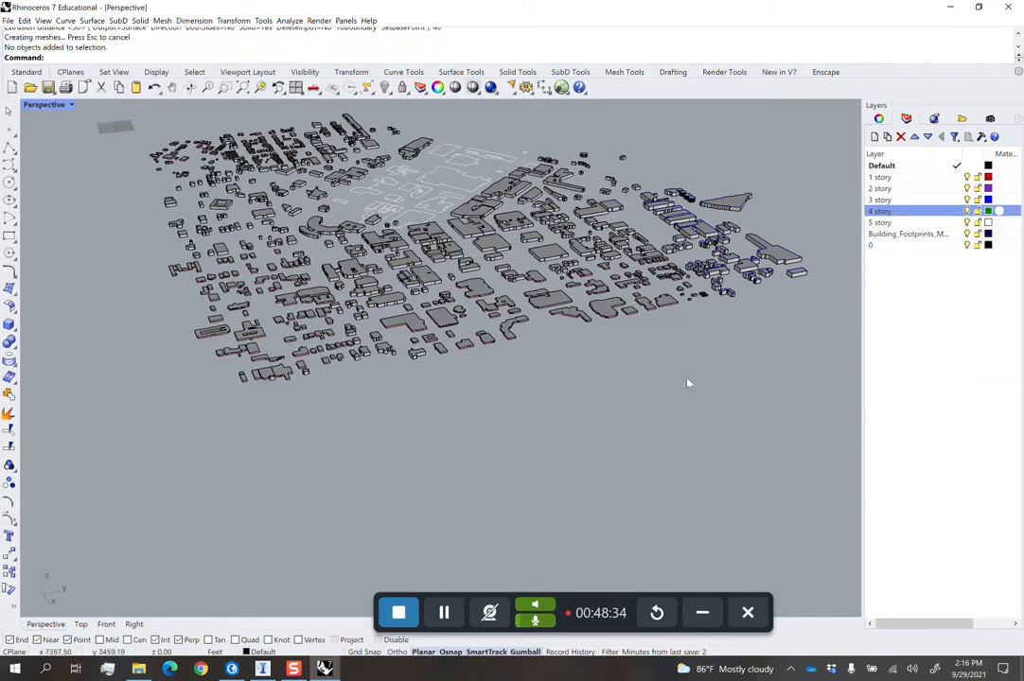
pyautogui.moveTo(686, 381); pyautogui.dragTo(653, 388, button='right')
pyautogui.rightClick(880, 222)
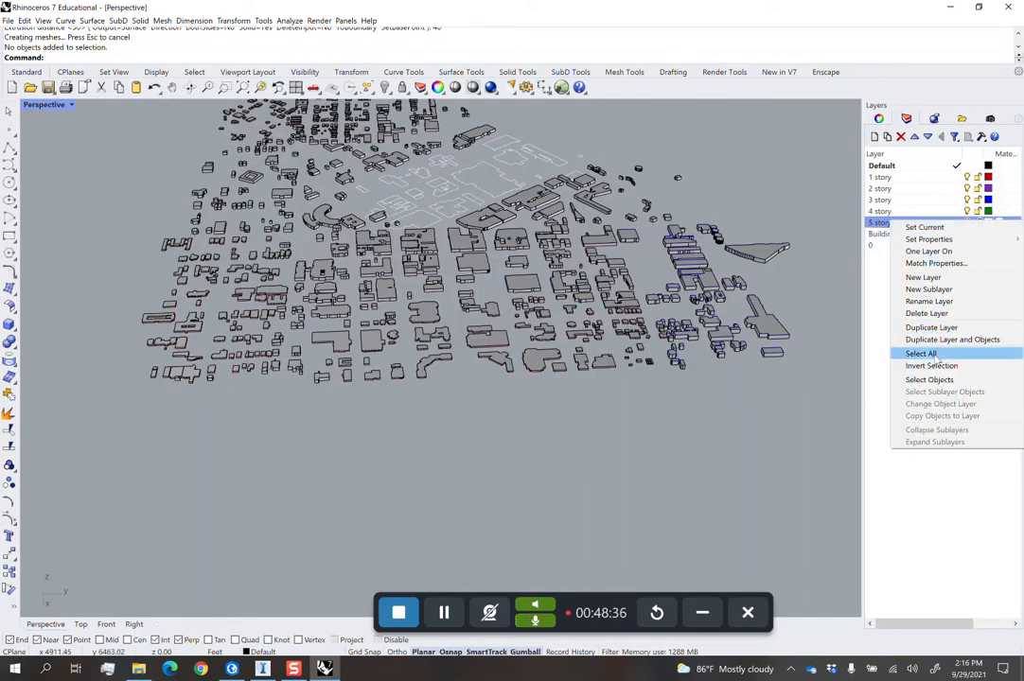
pyautogui.click(932, 379)
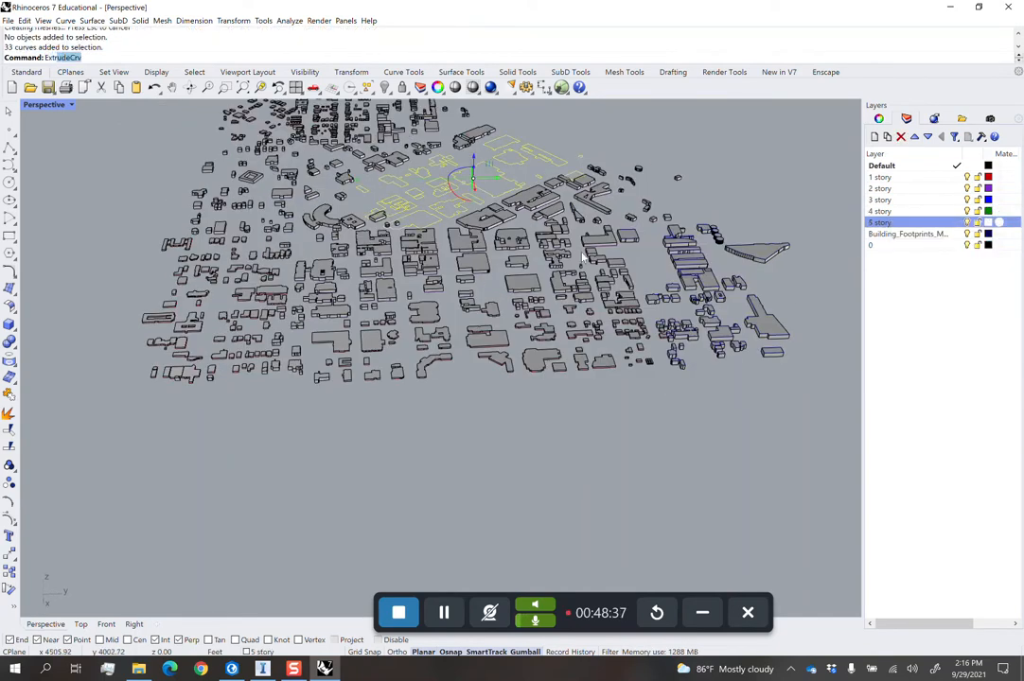
pyautogui.press('Return')
pyautogui.write('60')
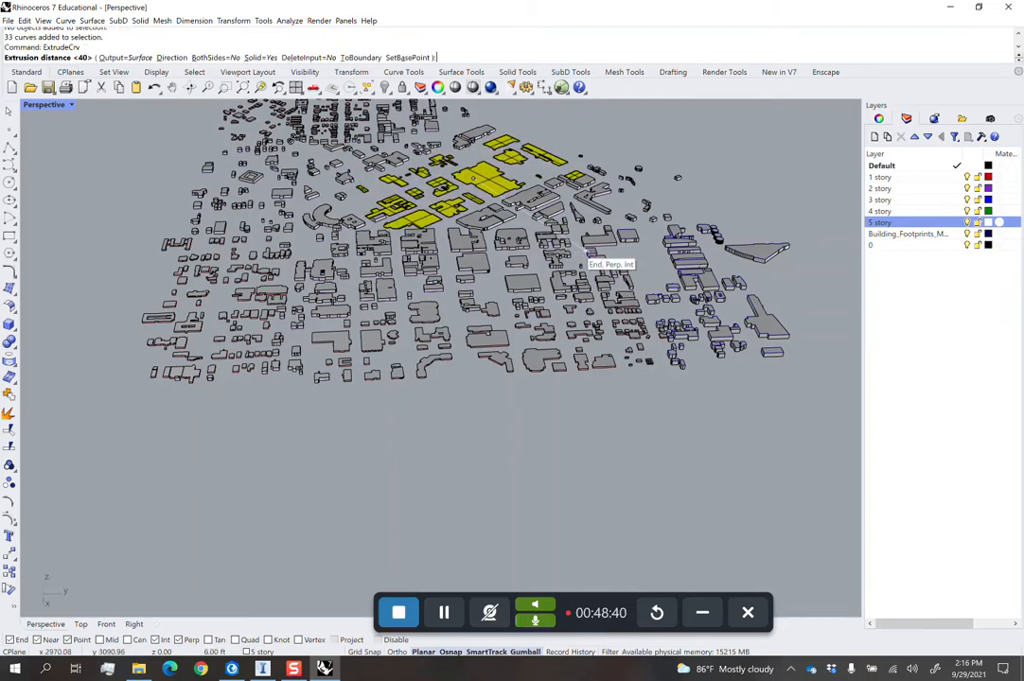
pyautogui.press('Return')
pyautogui.moveTo(716, 170); pyautogui.dragTo(626, 249, button='right')
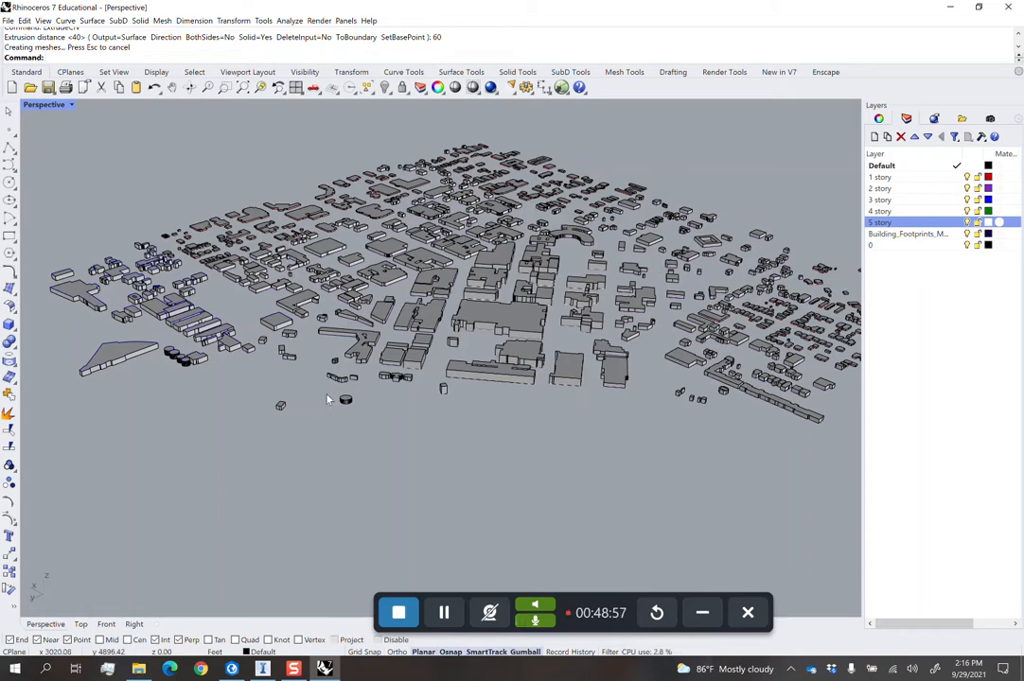
pyautogui.moveTo(329, 399); pyautogui.dragTo(437, 449, button='right')
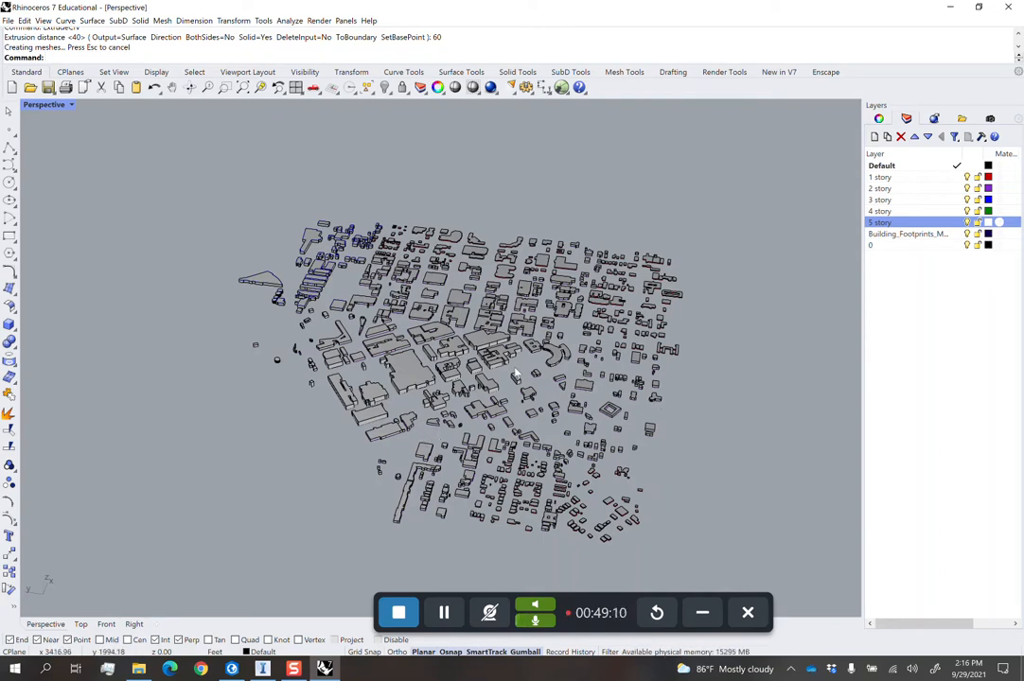
pyautogui.moveTo(525, 366); pyautogui.dragTo(557, 371, button='right')
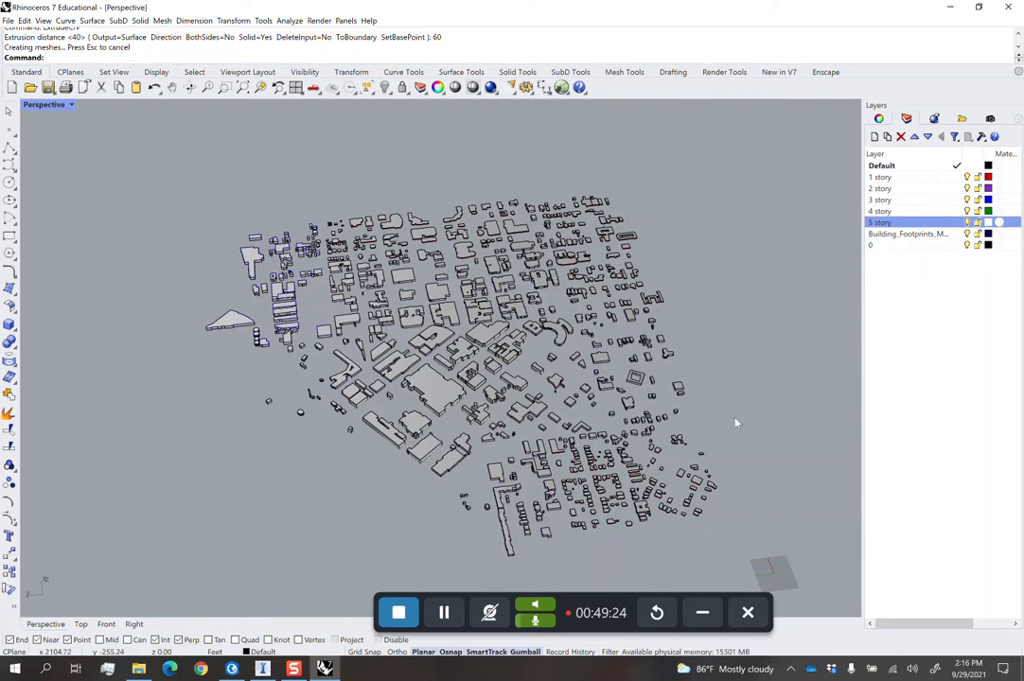
pyautogui.moveTo(419, 460); pyautogui.dragTo(455, 465, button='right')
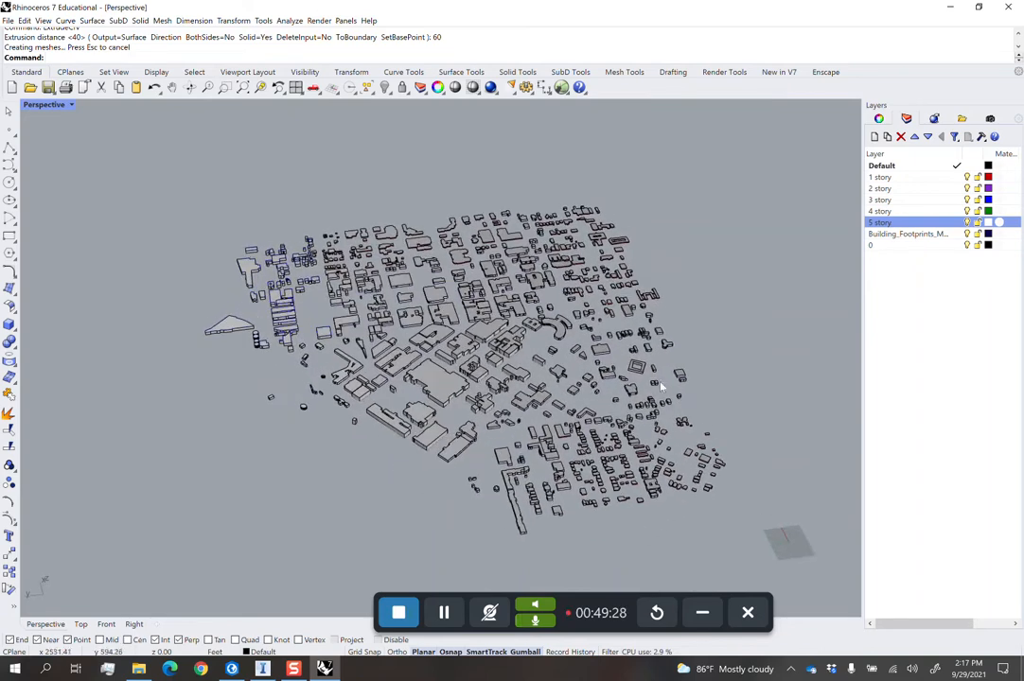
# Close Rhino, declining the available update, and switch to the Montgomery Test 03 model in InfraWorks.
pyautogui.click(1015, 13)
pyautogui.click(465, 313)
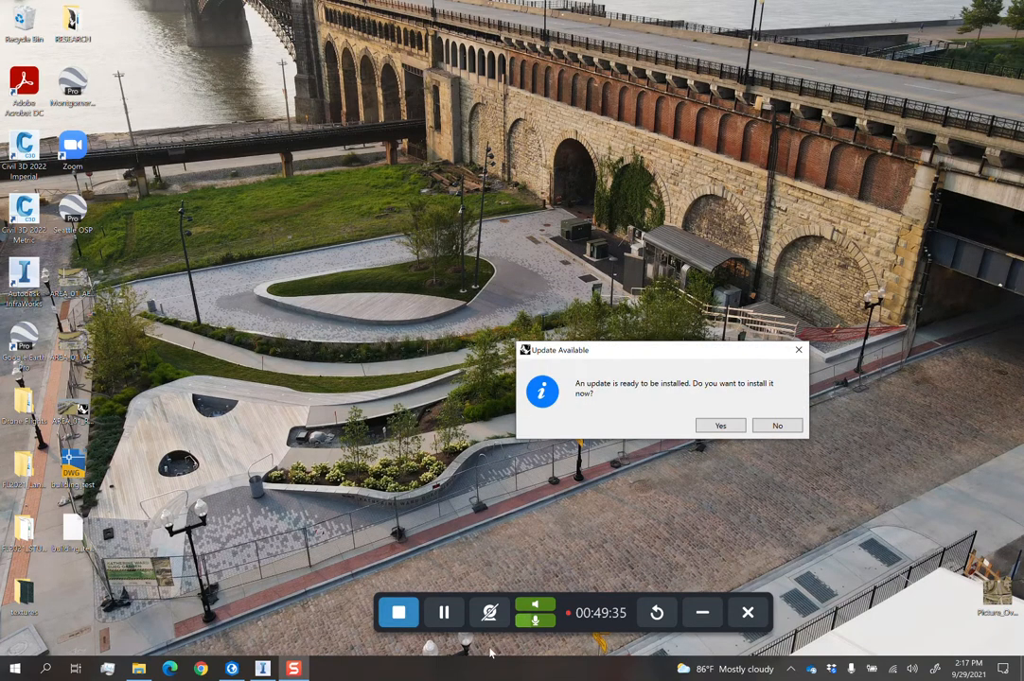
pyautogui.click(777, 427)
pyautogui.click(264, 668)
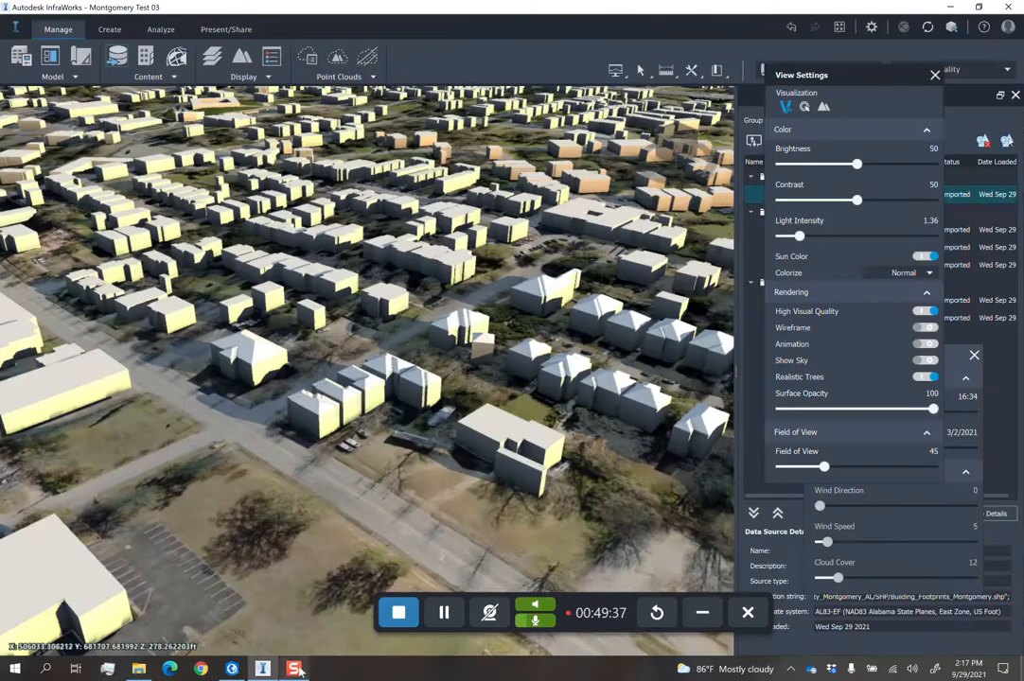
# Examine the highway in the InfraWorks model and how the terrain is shaped where the overpass crosses the lanes.
pyautogui.scroll(-5, 361, 437)
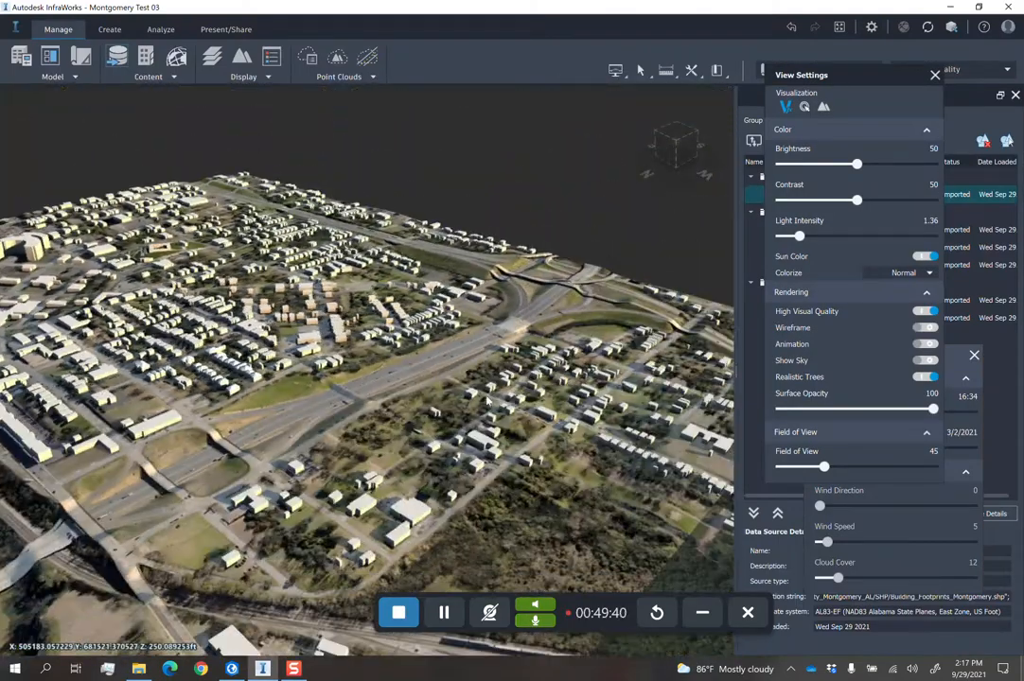
pyautogui.scroll(5, 336, 423)
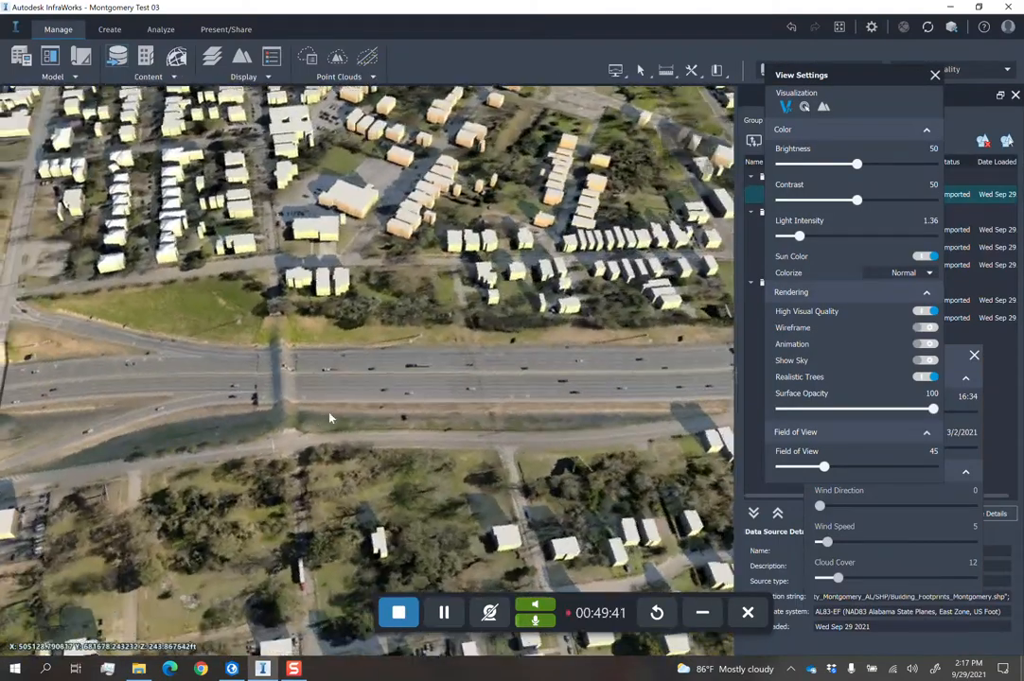
pyautogui.moveTo(330, 418); pyautogui.dragTo(452, 395, button='middle')
pyautogui.scroll(5, 229, 405)
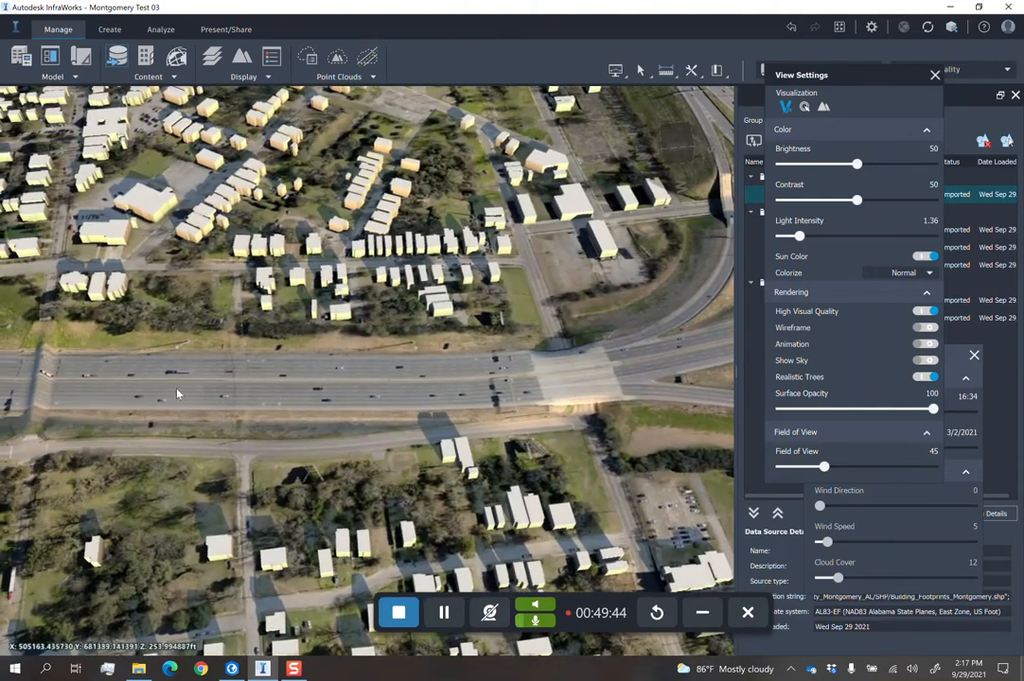
pyautogui.scroll(-6, 267, 398)
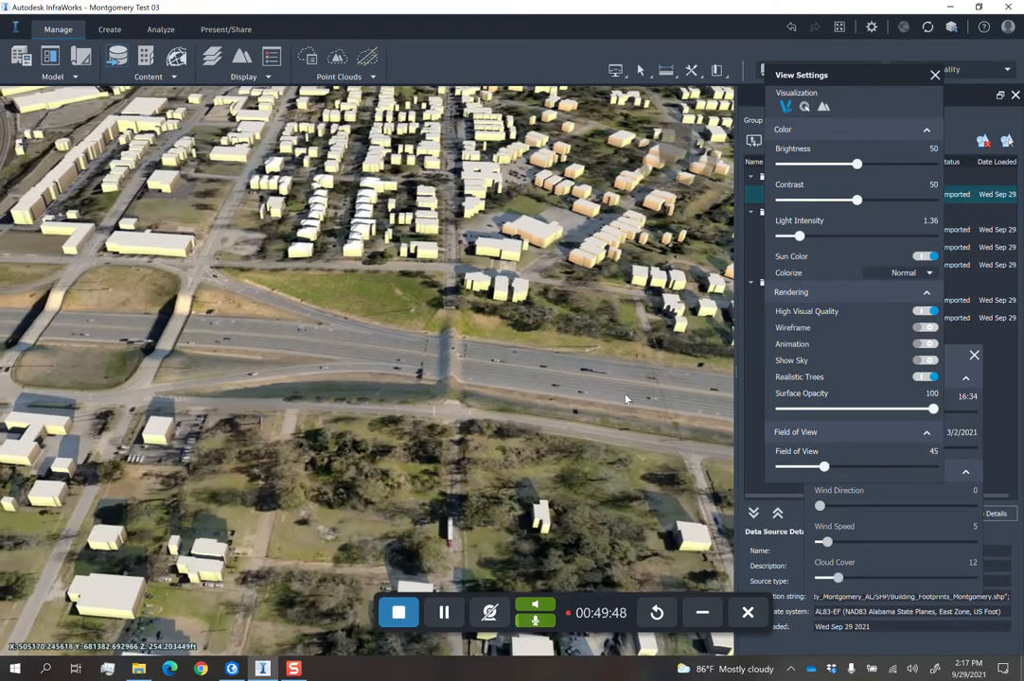
pyautogui.scroll(4, 451, 410)
pyautogui.scroll(2, 451, 411)
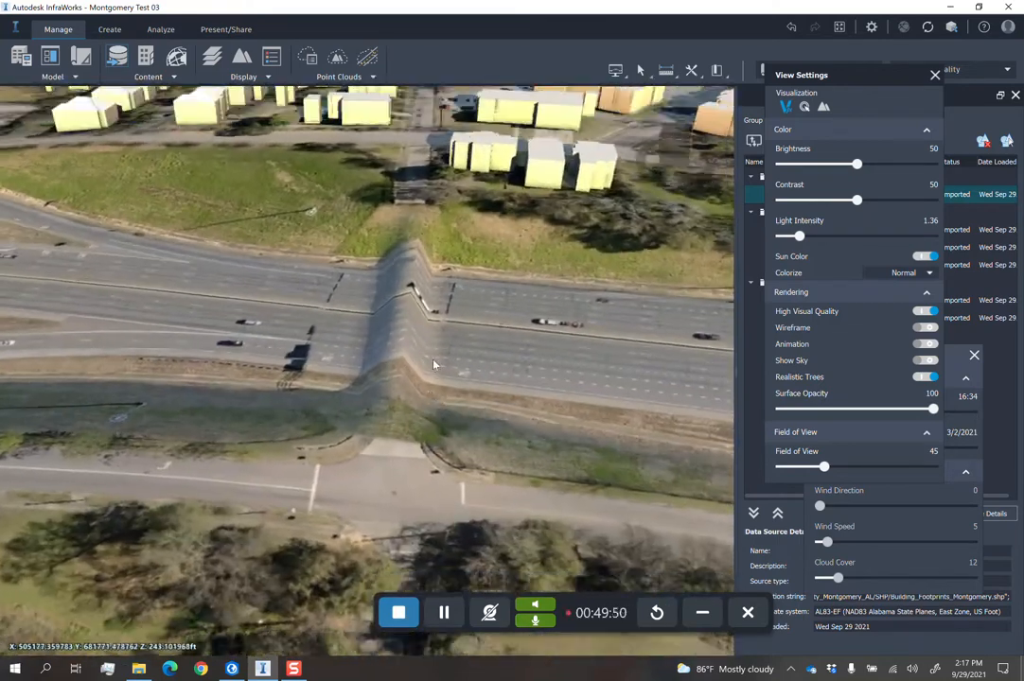
pyautogui.moveTo(436, 366)
pyautogui.mouseDown()
pyautogui.moveTo(432, 347)
pyautogui.moveTo(375, 388)
pyautogui.moveTo(449, 337)
pyautogui.moveTo(445, 369)
pyautogui.mouseUp()
pyautogui.scroll(-6, 445, 369)
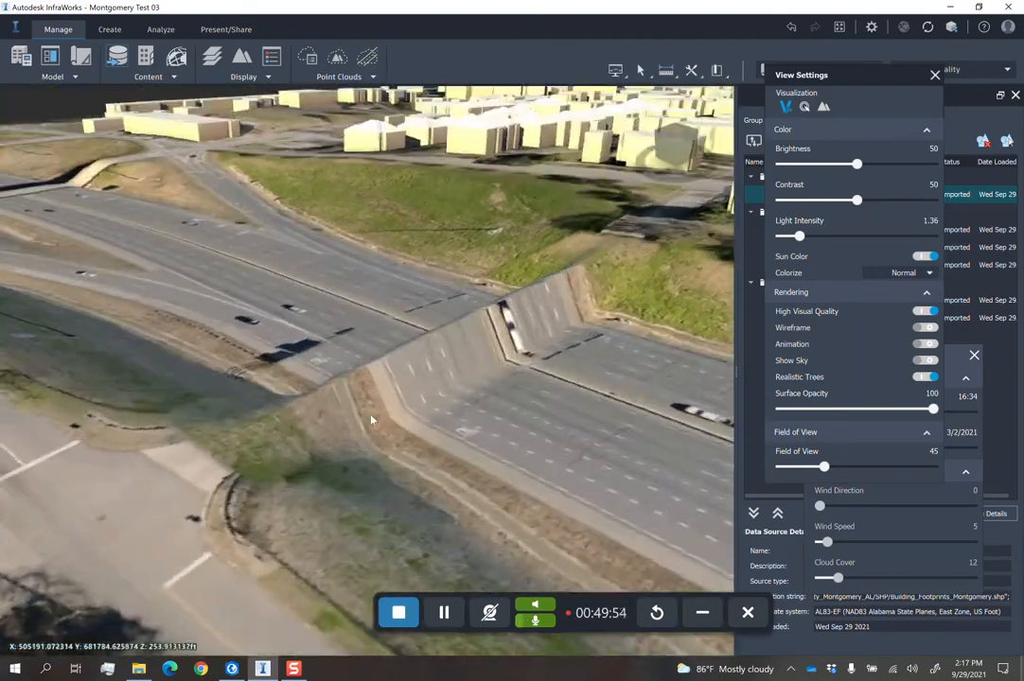
# Start a new component road at the neighbouring highway overpass, seen from straight above.
pyautogui.scroll(-2, 452, 392)
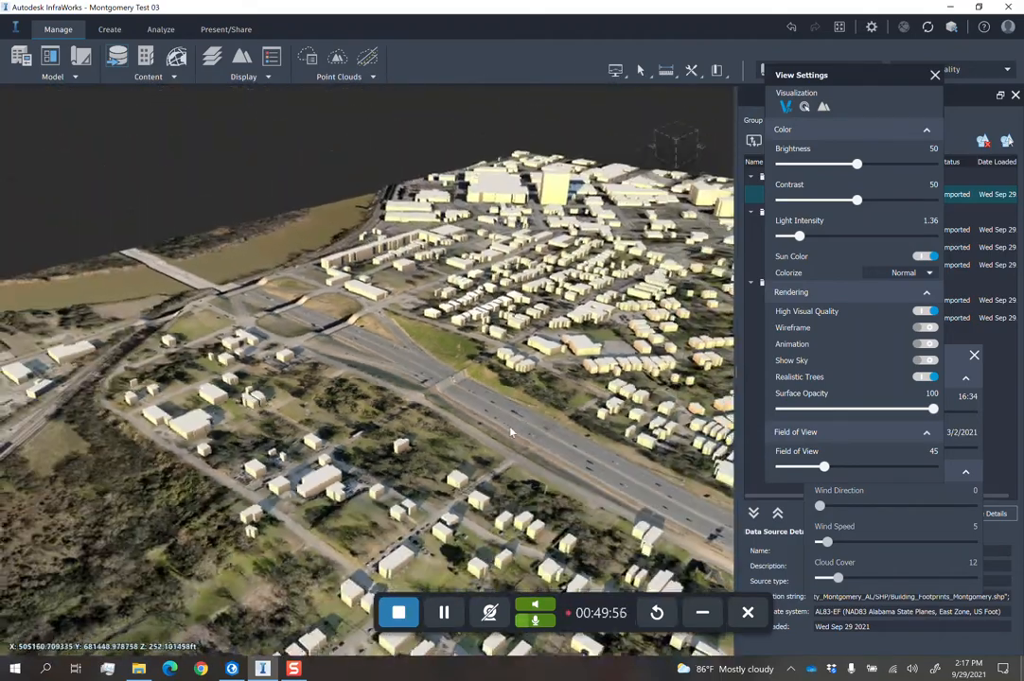
pyautogui.moveTo(512, 430); pyautogui.dragTo(492, 364)
pyautogui.scroll(4, 331, 341)
pyautogui.scroll(5, 331, 341)
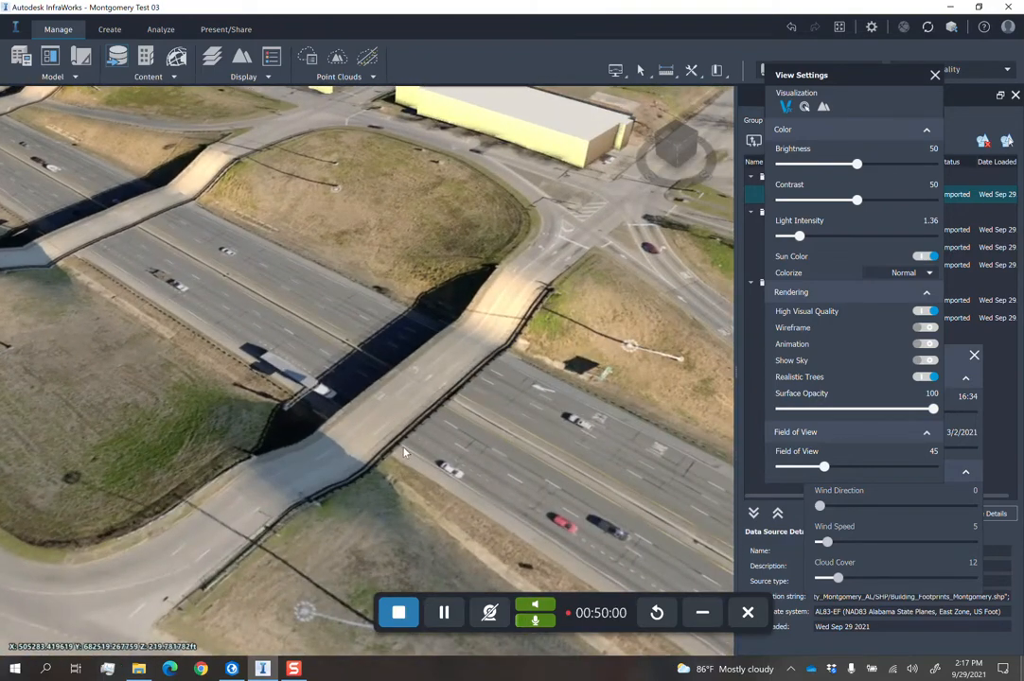
pyautogui.moveTo(404, 452); pyautogui.dragTo(342, 349)
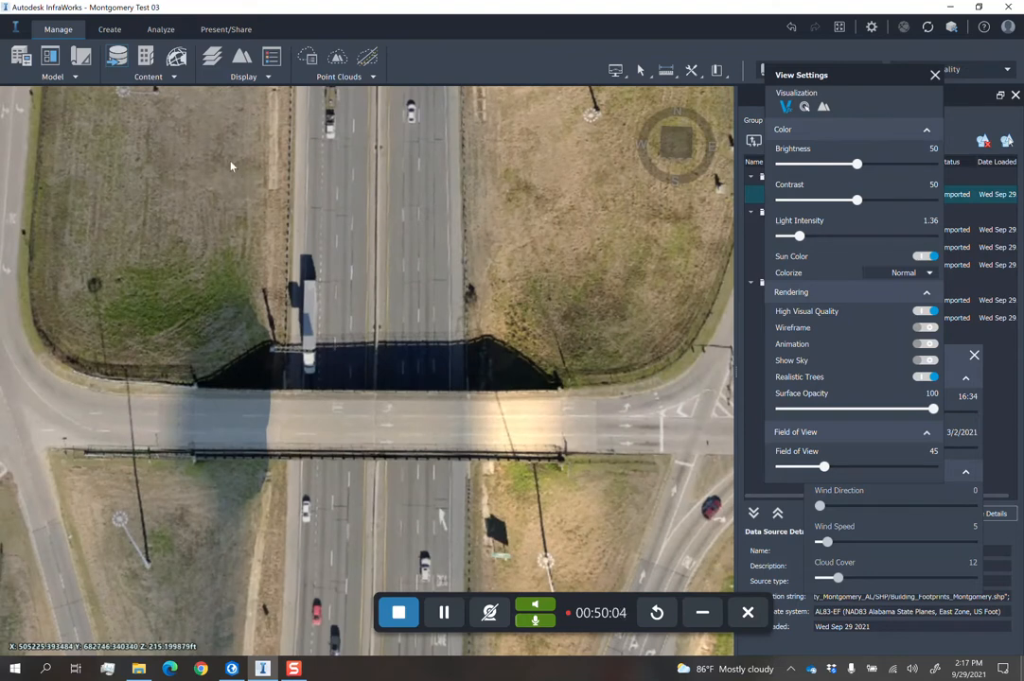
pyautogui.click(112, 29)
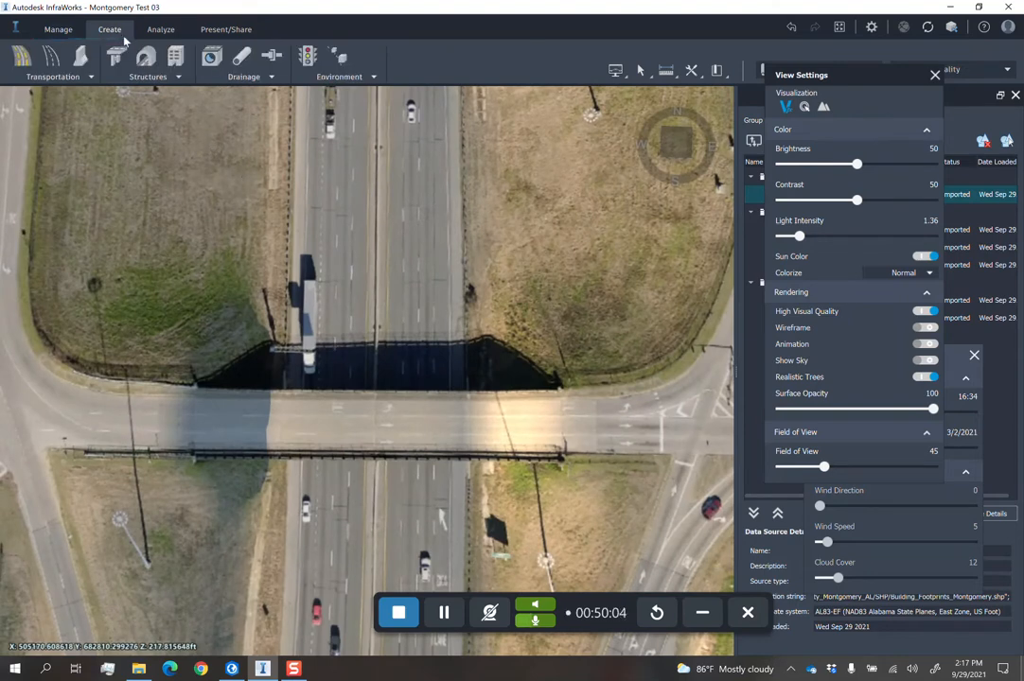
pyautogui.click(90, 78)
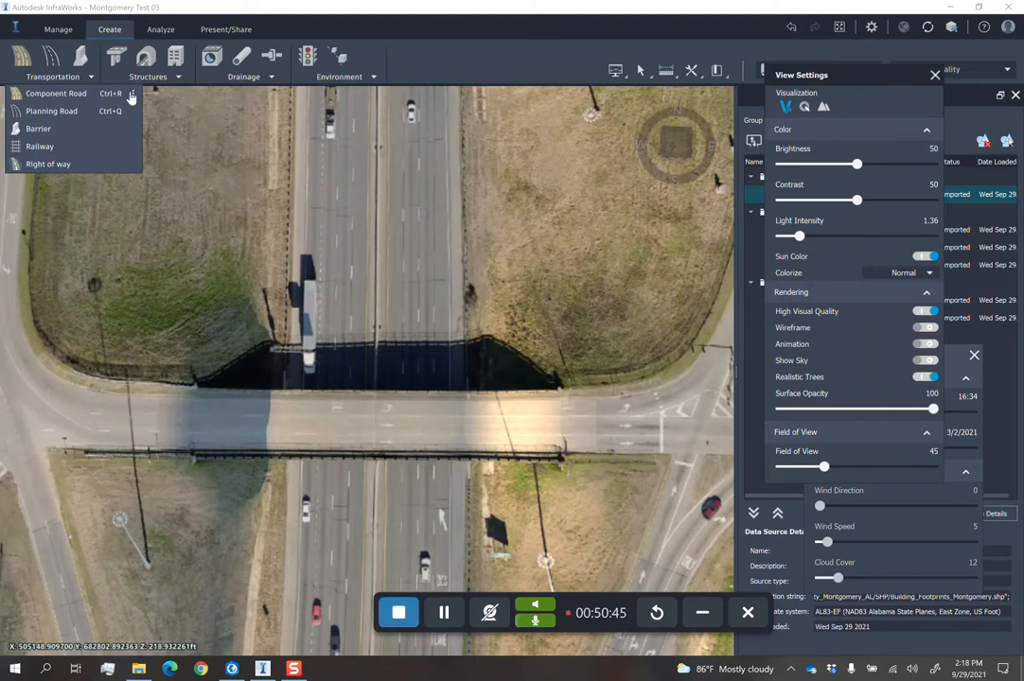
pyautogui.click(57, 93)
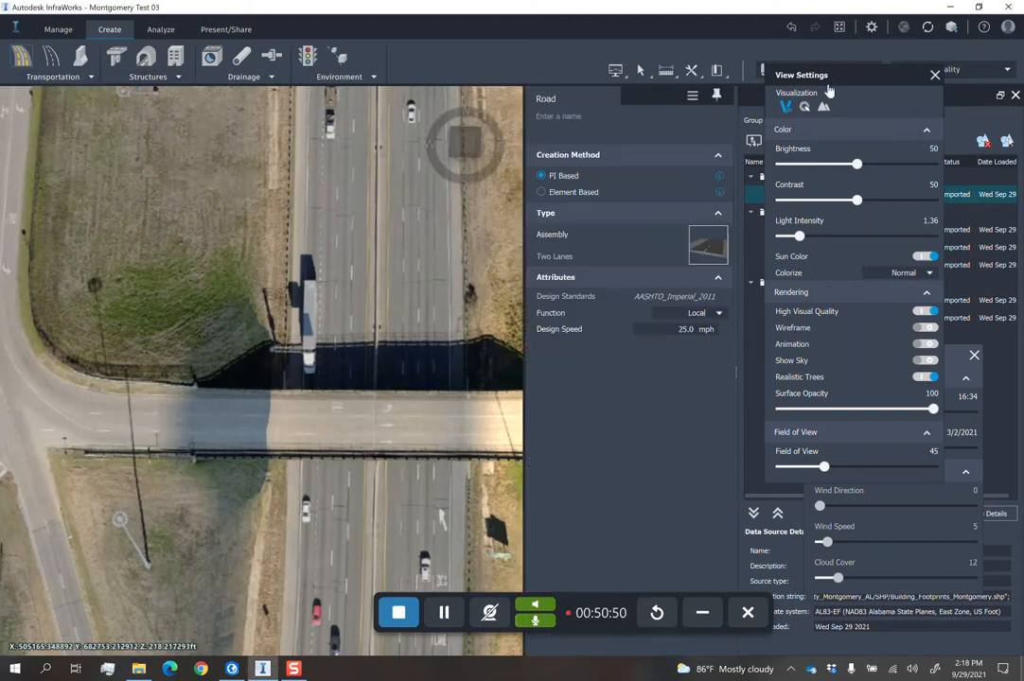
# Browse the road assemblies available for the new component road, from divided four-lane types to ramps and two lanes.
pyautogui.click(563, 259)
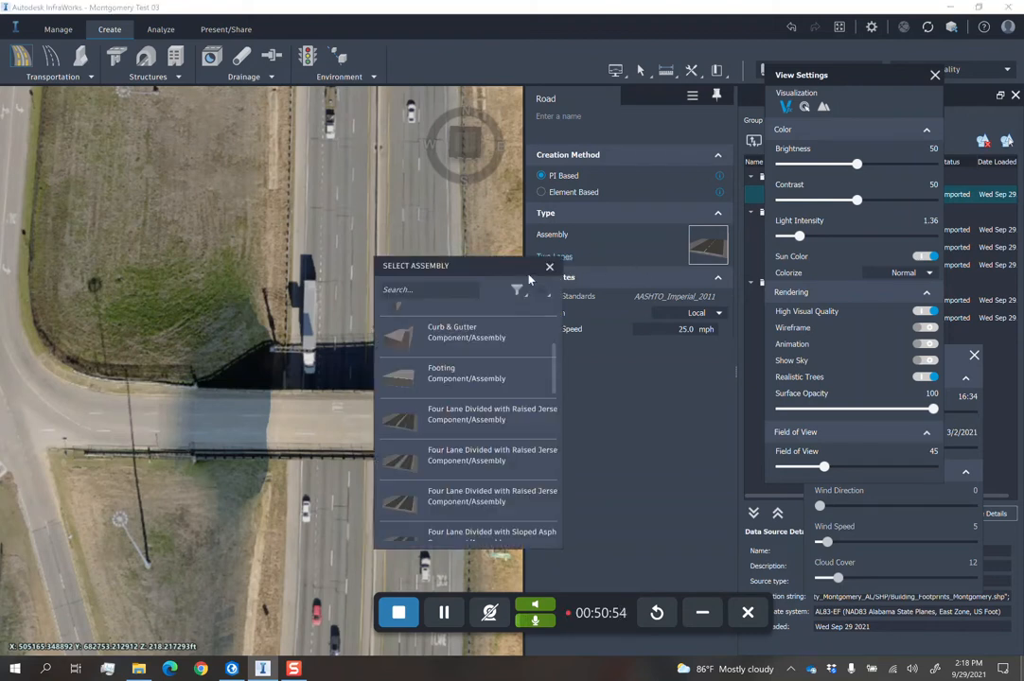
pyautogui.moveTo(528, 275); pyautogui.dragTo(456, 188)
pyautogui.scroll(-3, 407, 283)
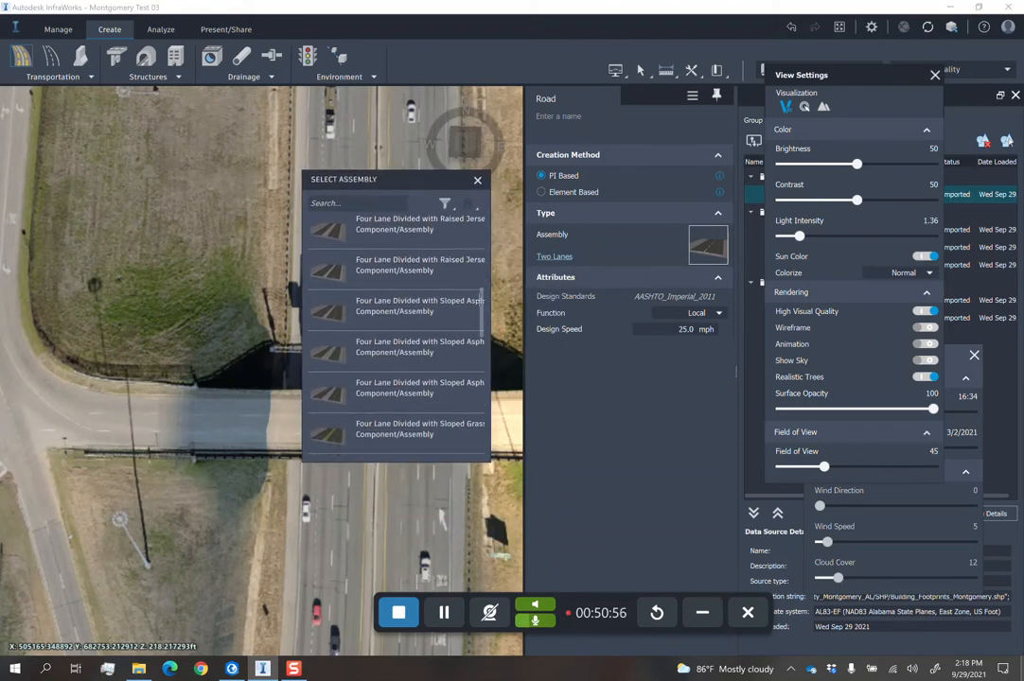
pyautogui.scroll(-5, 481, 320)
pyautogui.scroll(3, 481, 320)
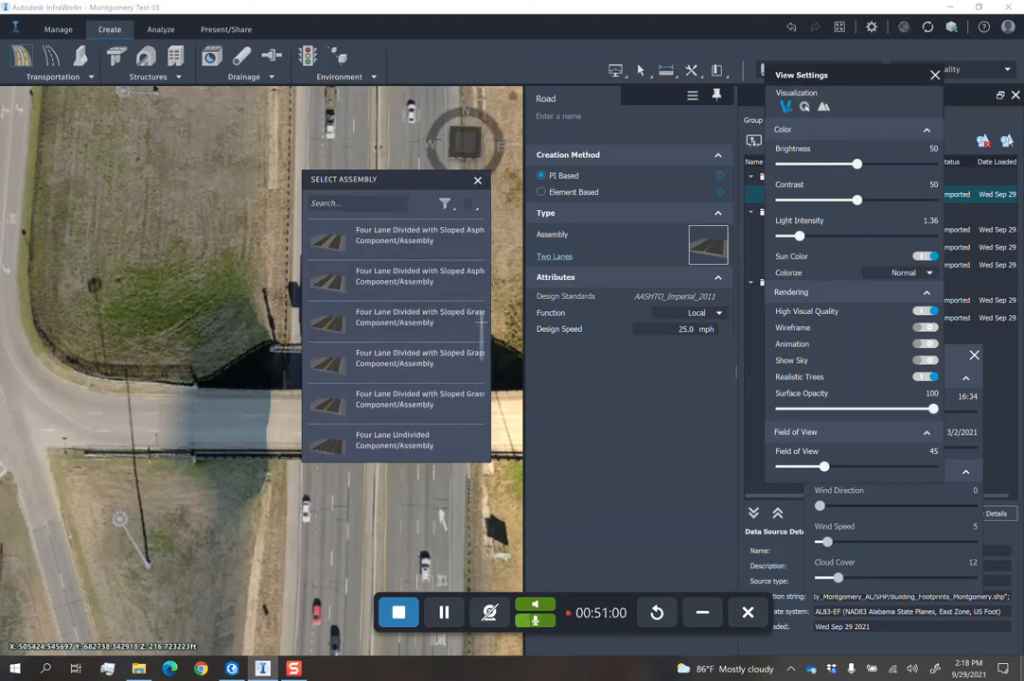
pyautogui.moveTo(480, 323); pyautogui.dragTo(484, 401)
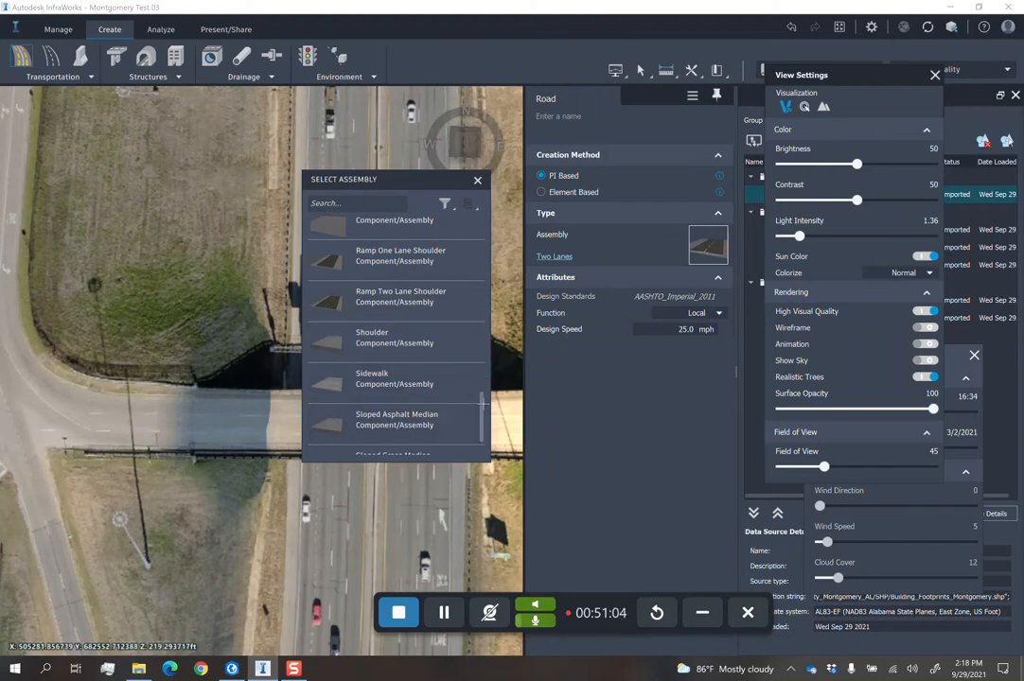
pyautogui.moveTo(483, 403)
pyautogui.mouseDown()
pyautogui.moveTo(482, 419)
pyautogui.moveTo(489, 386)
pyautogui.mouseUp()
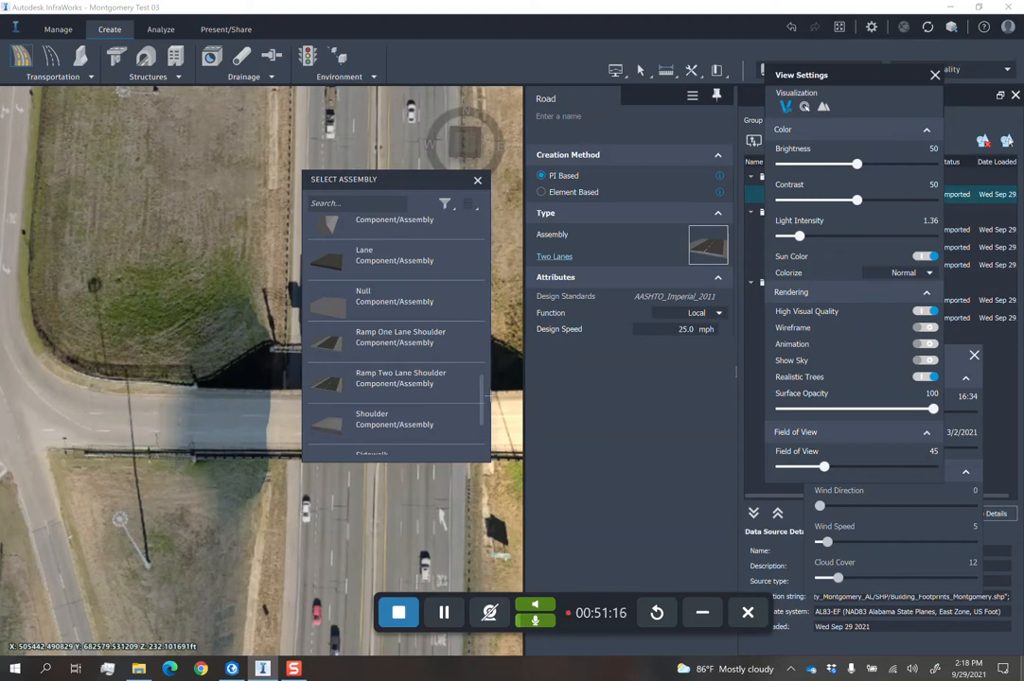
pyautogui.scroll(-4, 448, 379)
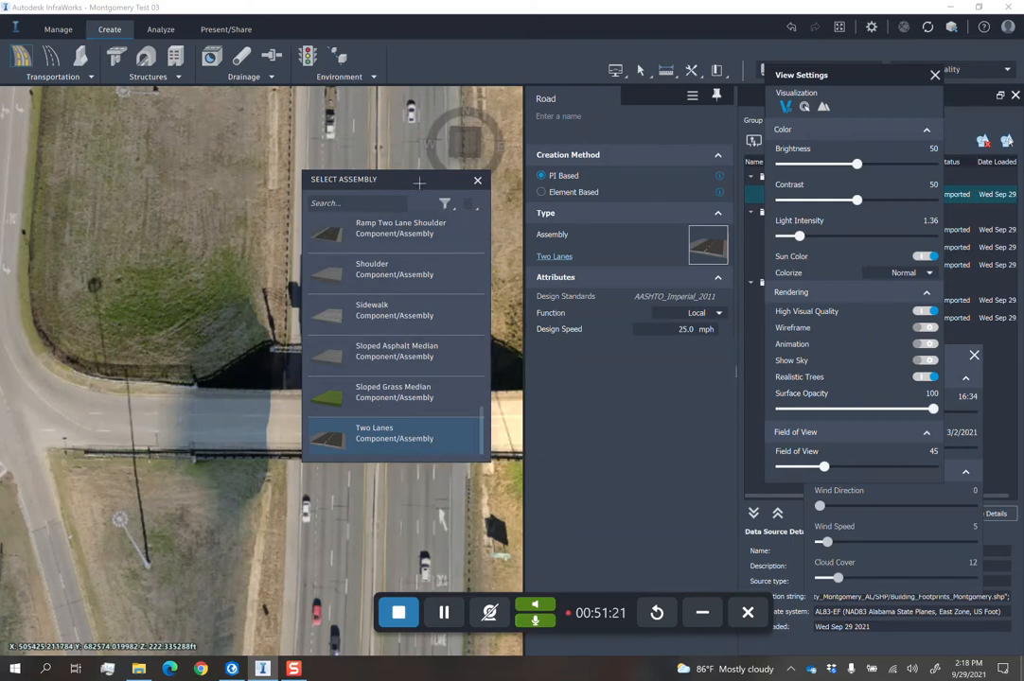
# Draw a straight PI-based Two Lanes road about 317 ft long along the overpass deck across the highway.
pyautogui.moveTo(379, 179); pyautogui.dragTo(734, 190)
pyautogui.scroll(3, 242, 344)
pyautogui.scroll(-1, 194, 339)
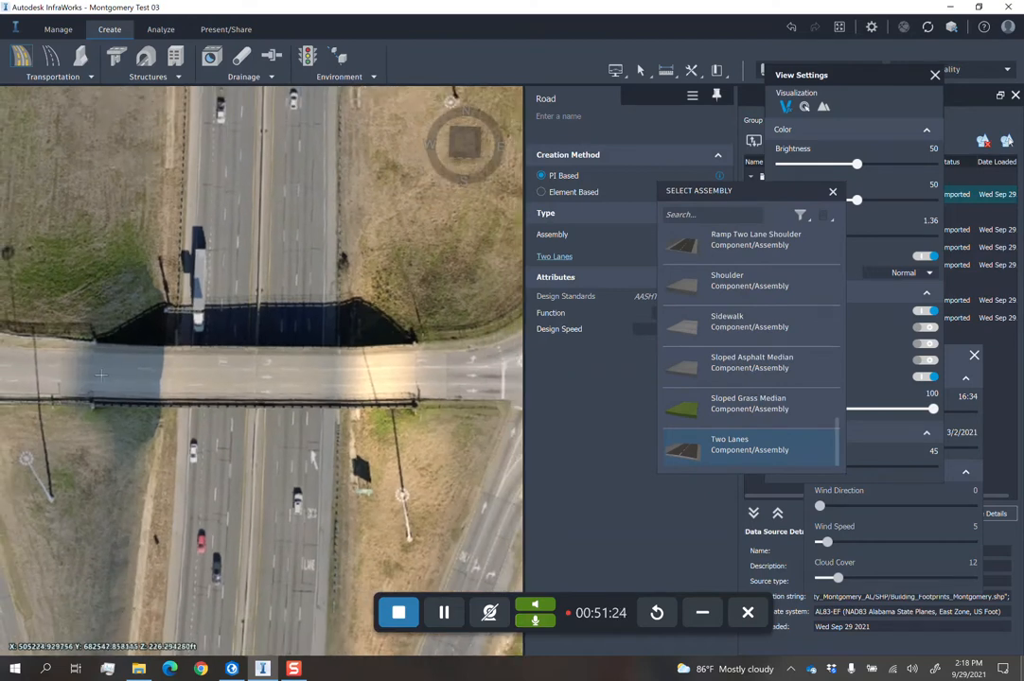
pyautogui.click(57, 376)
pyautogui.click(54, 374)
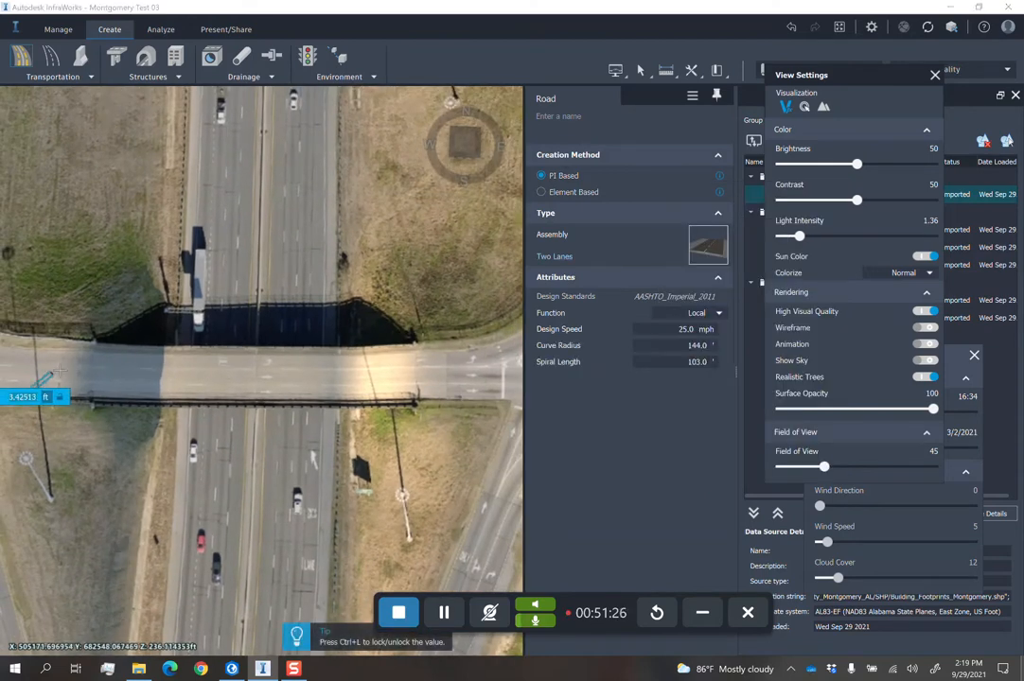
pyautogui.click(439, 375)
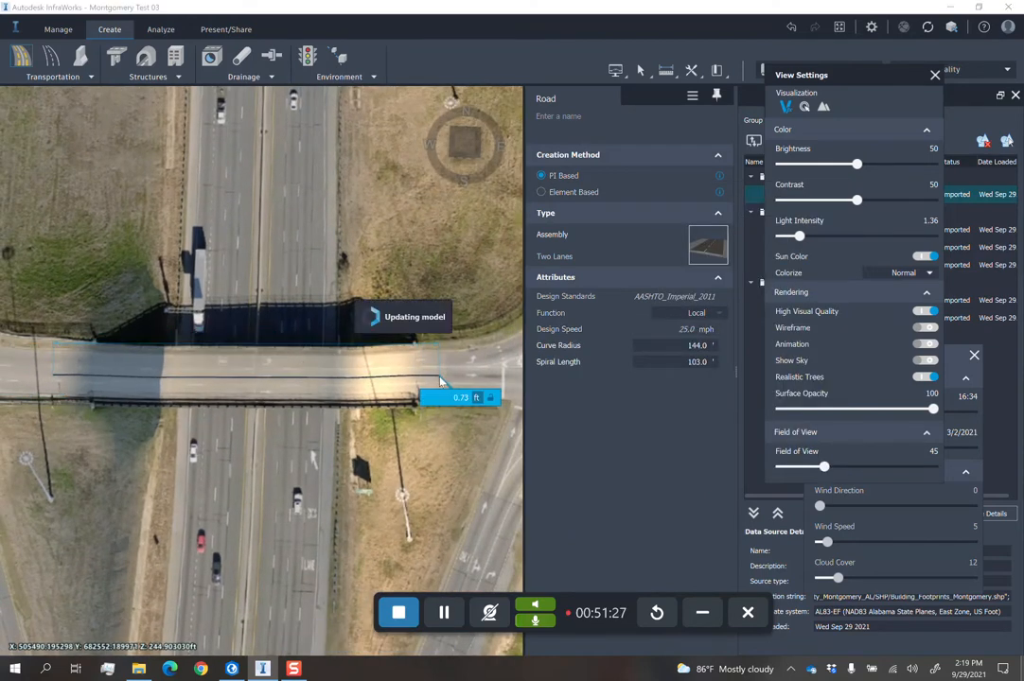
pyautogui.press('Return')
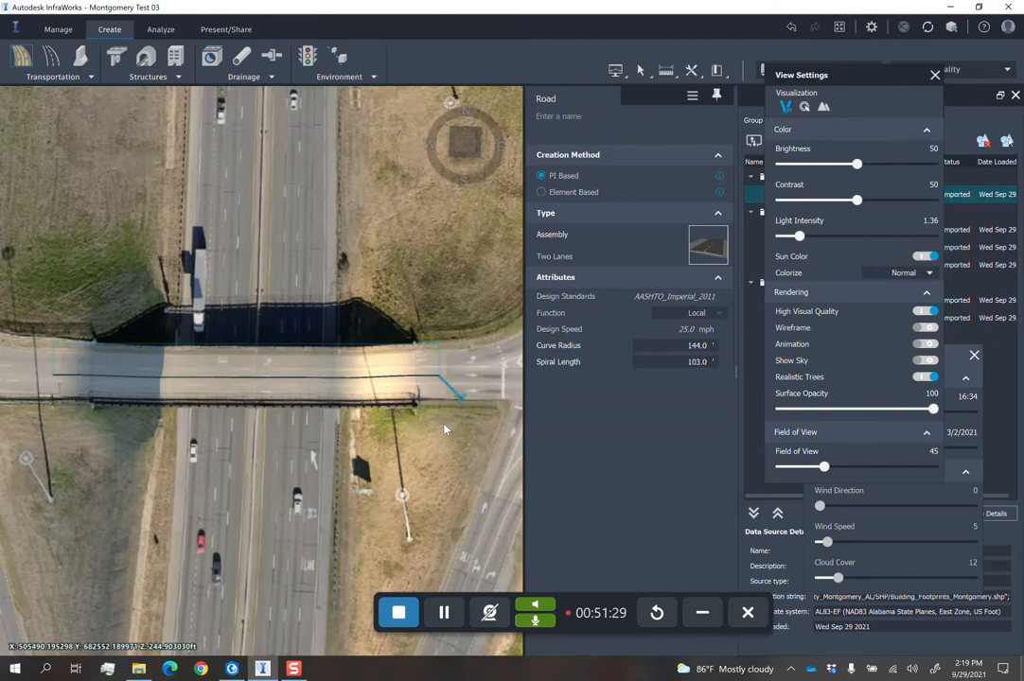
# Examine the new two-lane road and its grading over the highway from several angles.
pyautogui.moveTo(476, 387); pyautogui.dragTo(455, 429)
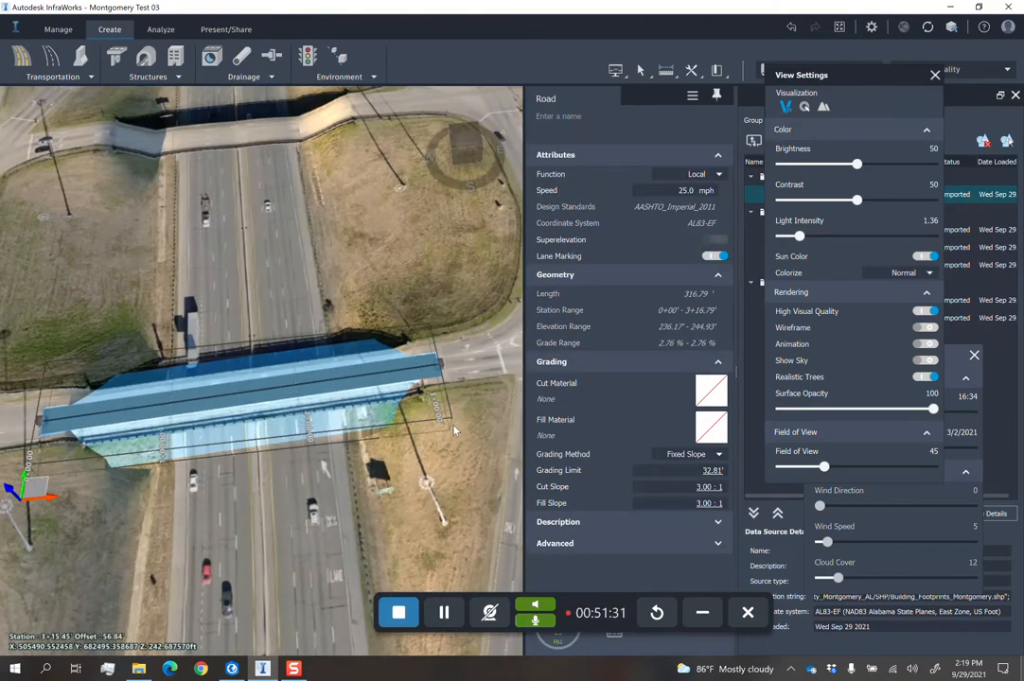
pyautogui.click(455, 429)
pyautogui.moveTo(389, 442); pyautogui.dragTo(408, 489)
pyautogui.scroll(-2, 408, 488)
pyautogui.moveTo(408, 488); pyautogui.dragTo(492, 366, button='middle')
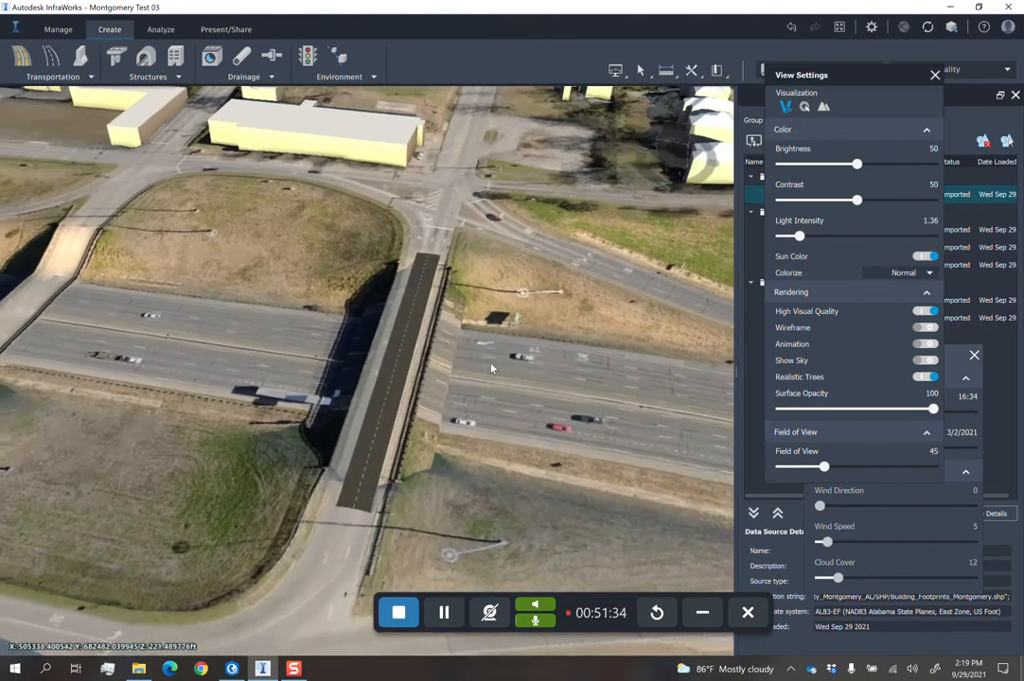
pyautogui.moveTo(492, 367); pyautogui.dragTo(535, 352)
pyautogui.scroll(2, 437, 407)
pyautogui.click(432, 502)
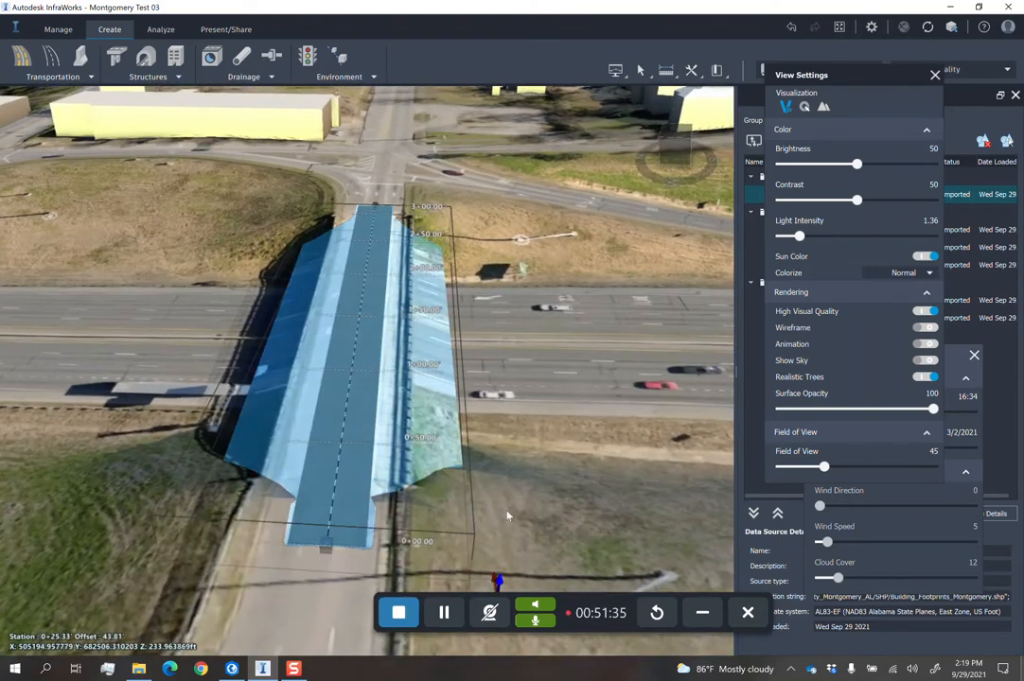
pyautogui.click(305, 588)
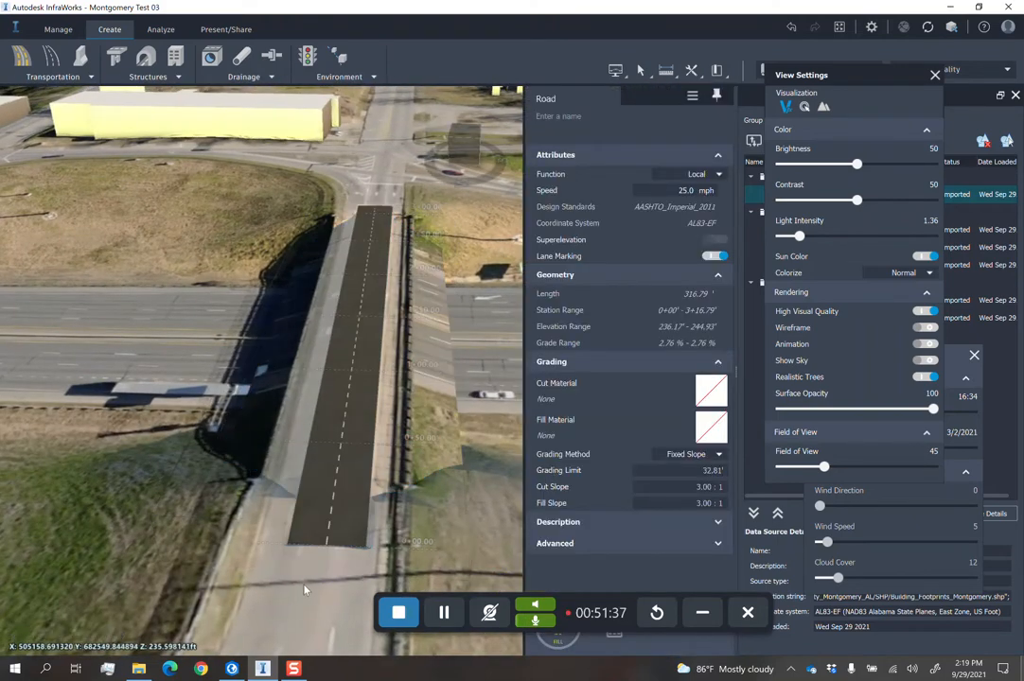
pyautogui.moveTo(300, 581); pyautogui.dragTo(314, 562)
pyautogui.click(337, 496)
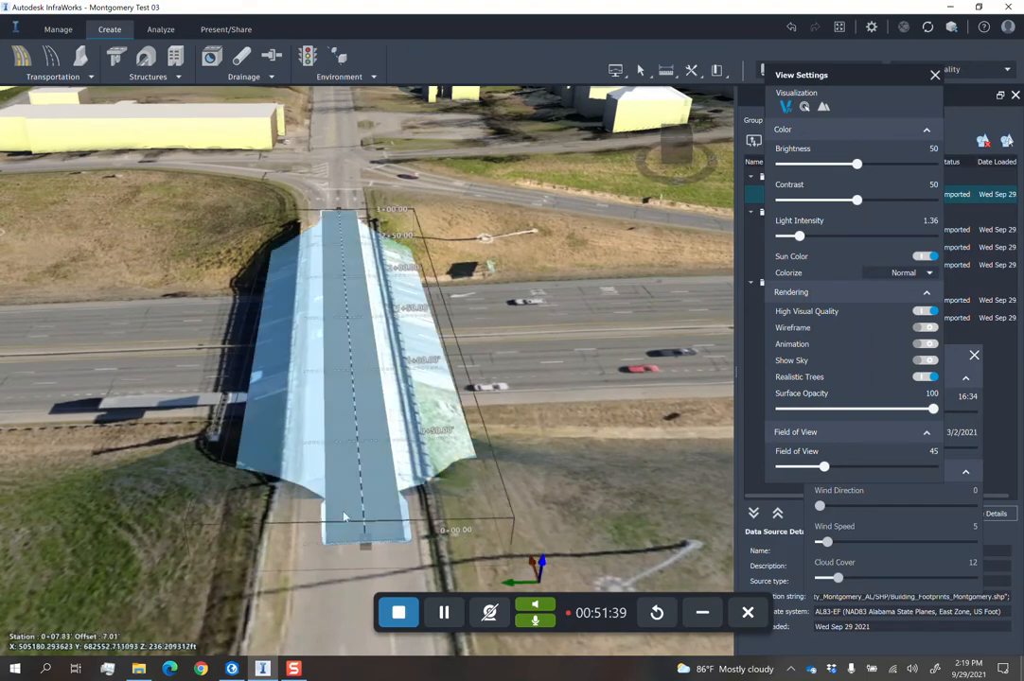
pyautogui.rightClick(333, 493)
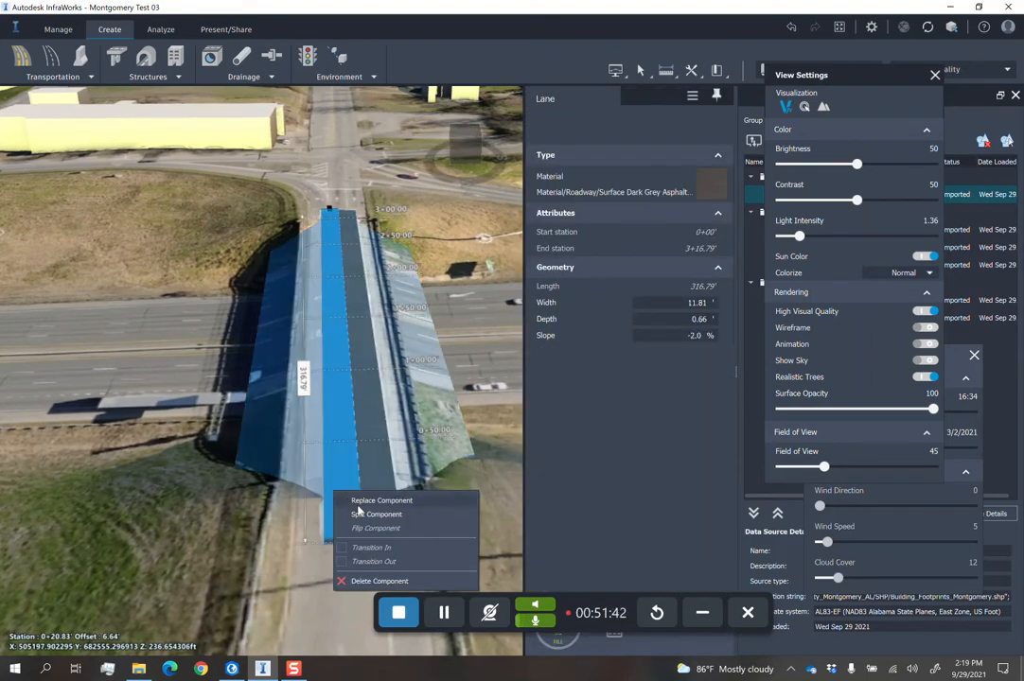
pyautogui.click(316, 541)
pyautogui.click(316, 541)
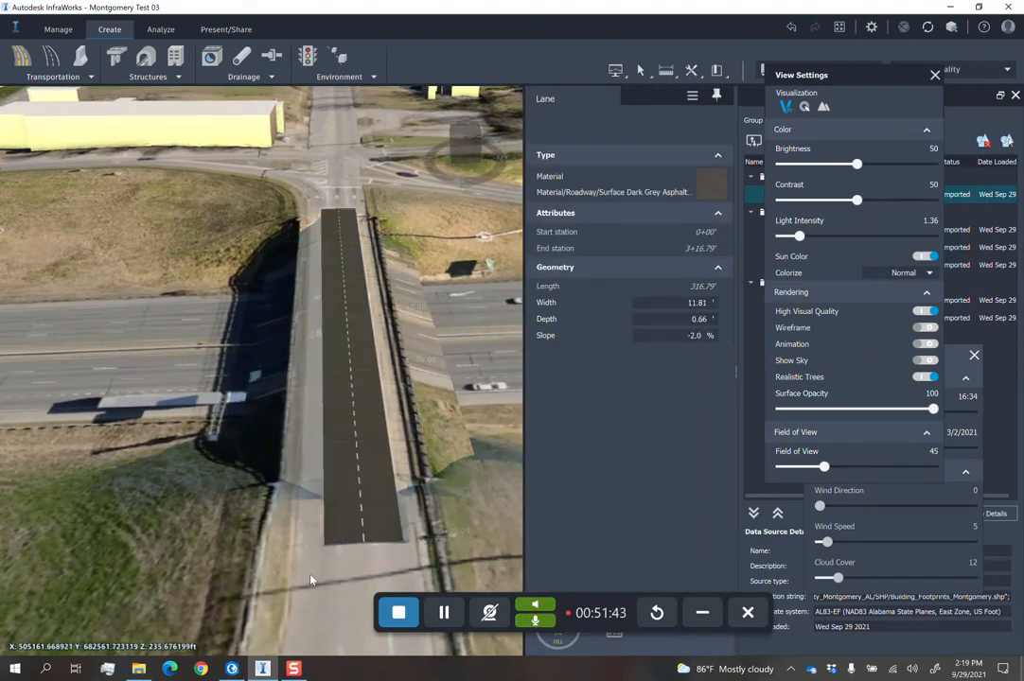
# Insert a Shoulder component about 78 ft long along one edge of the two-lane road, near its far end.
pyautogui.rightClick(337, 285)
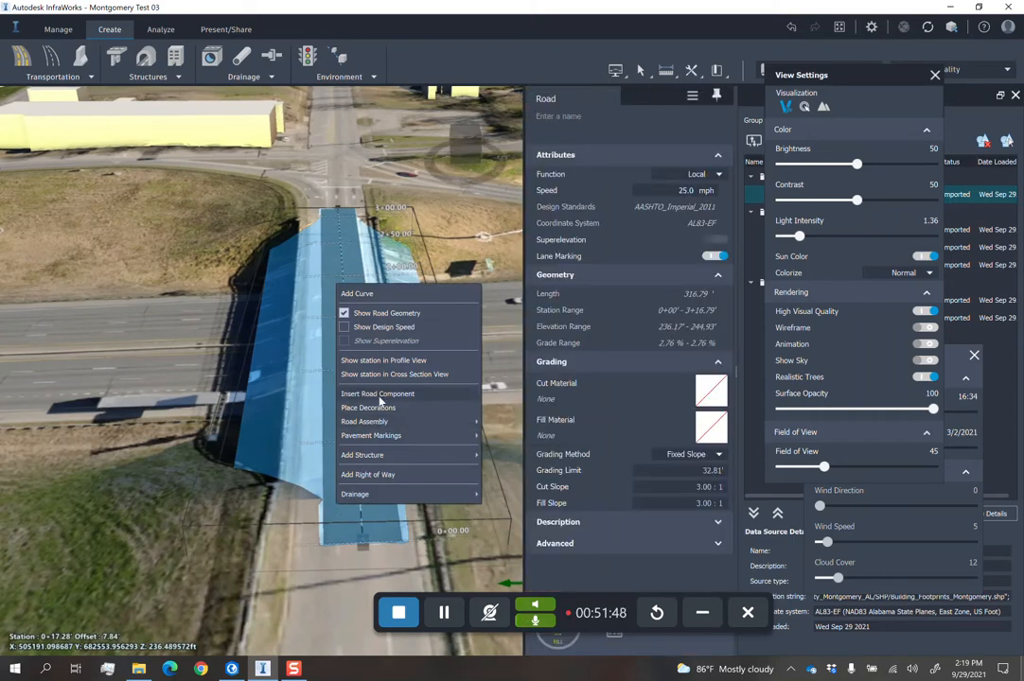
pyautogui.click(381, 397)
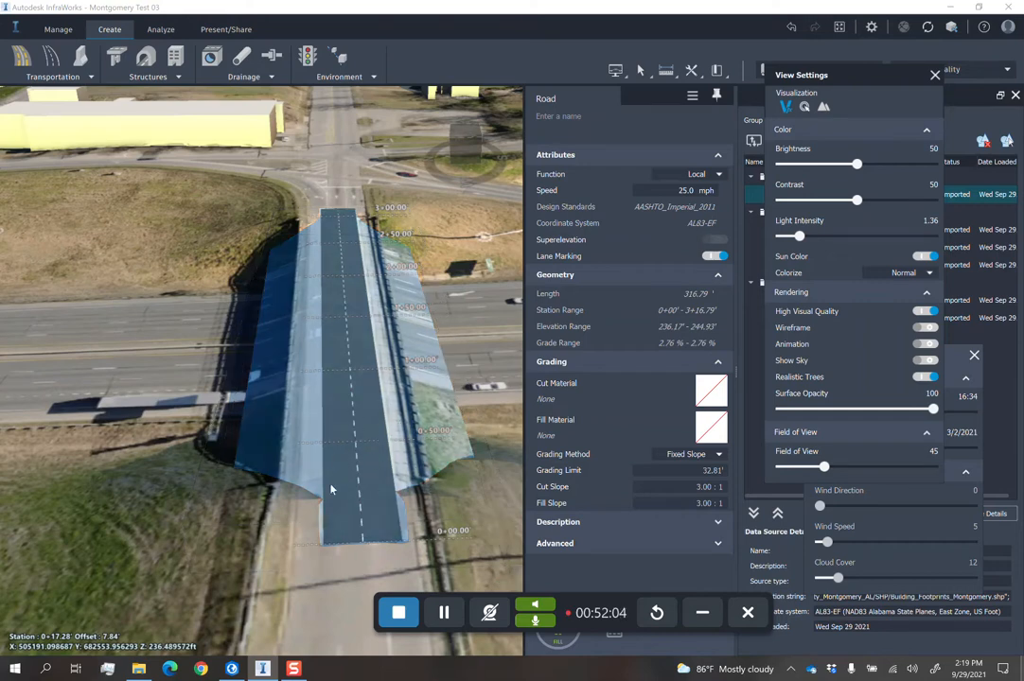
pyautogui.moveTo(393, 478); pyautogui.dragTo(503, 243)
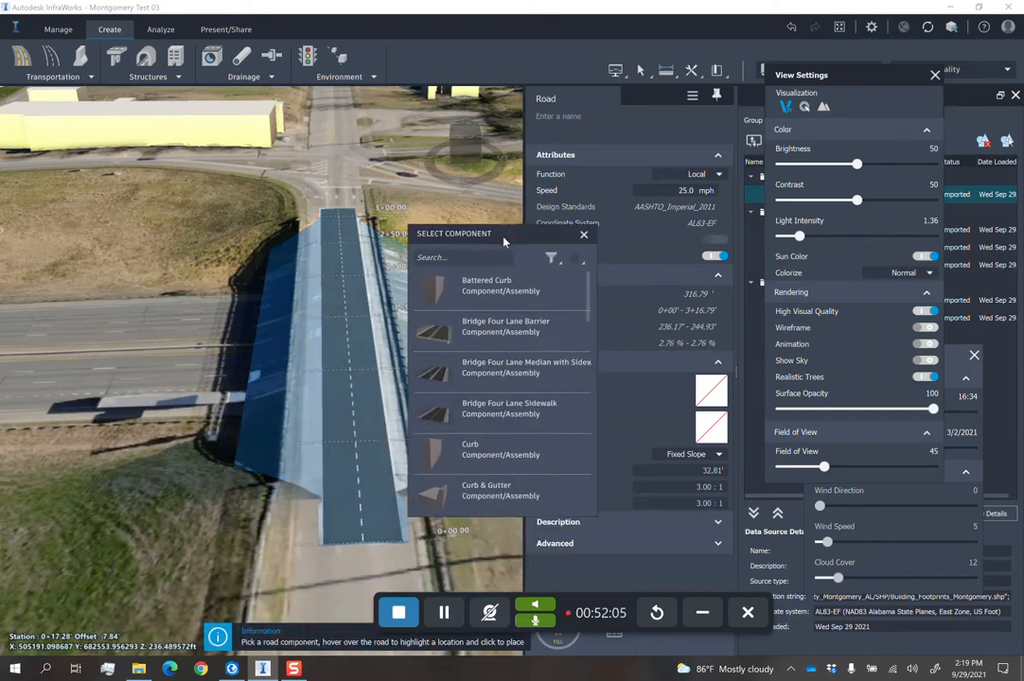
pyautogui.scroll(-10, 505, 426)
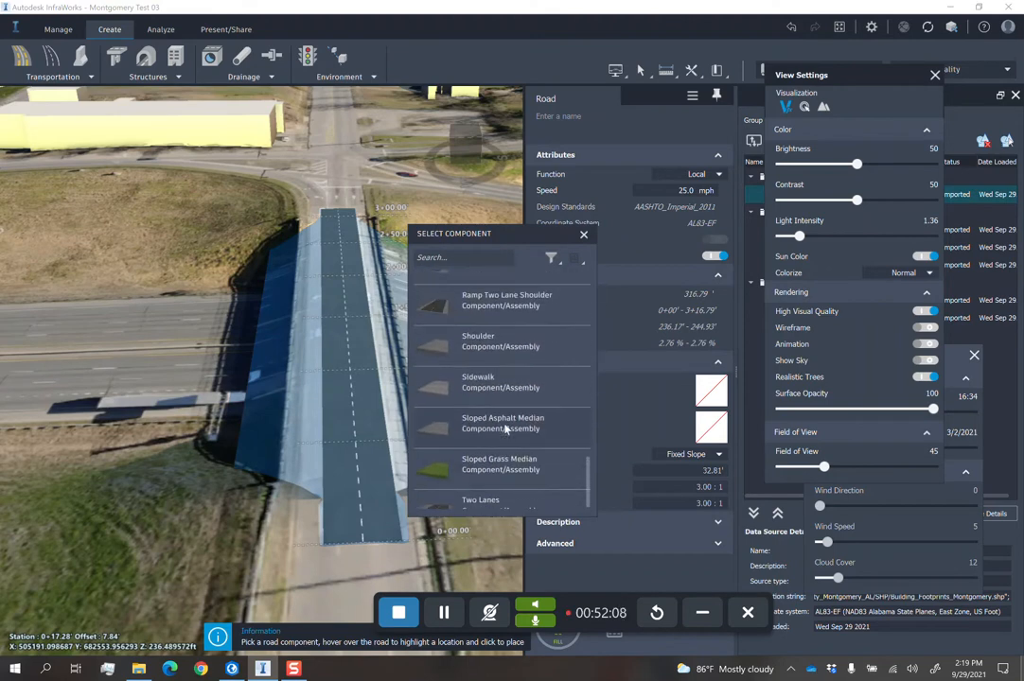
pyautogui.scroll(2, 505, 428)
pyautogui.scroll(-2, 505, 425)
pyautogui.scroll(2, 505, 407)
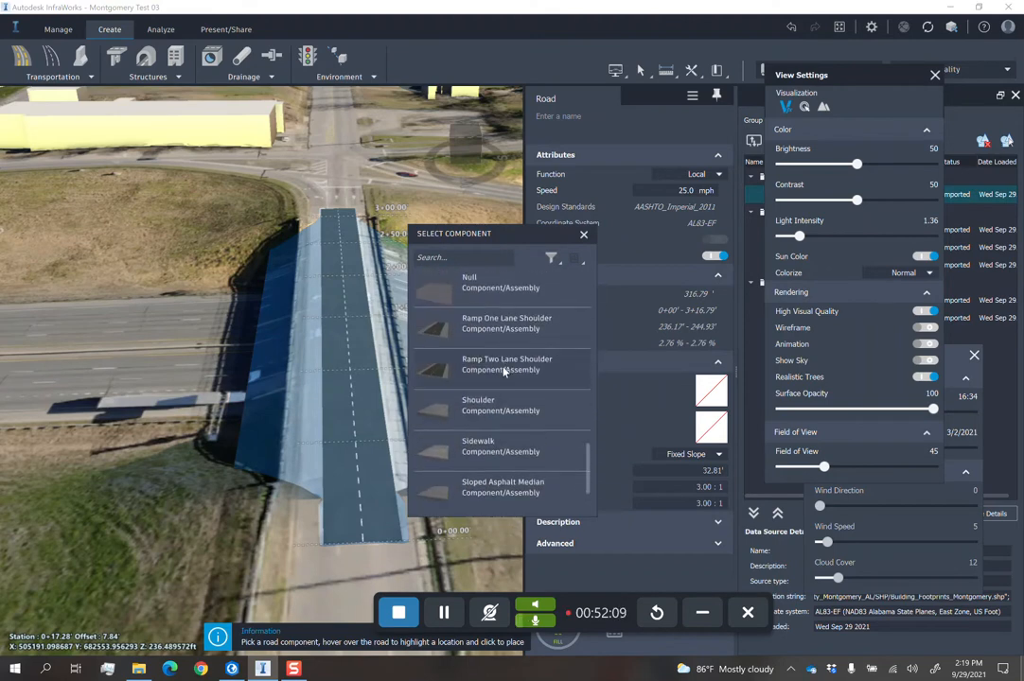
pyautogui.click(492, 325)
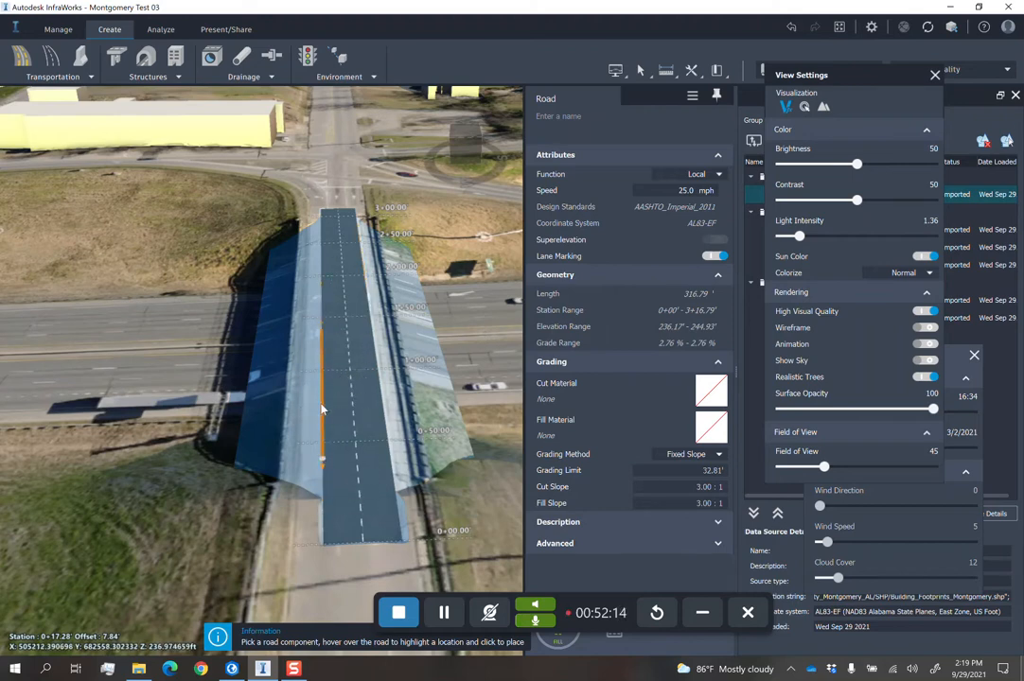
pyautogui.click(321, 253)
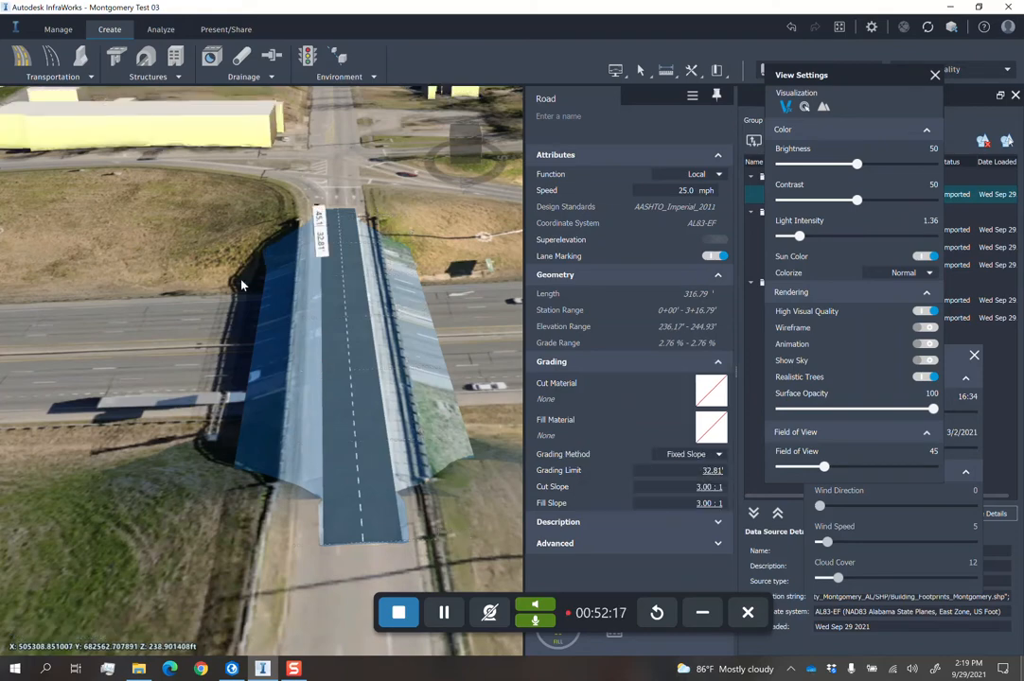
pyautogui.click(204, 238)
pyautogui.press('Escape')
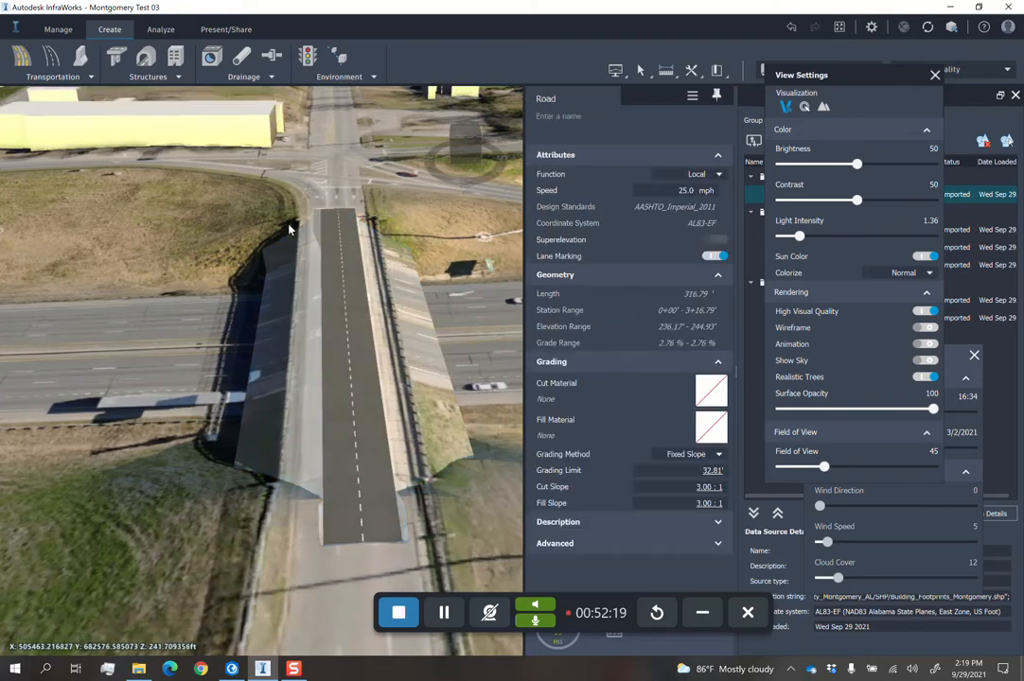
pyautogui.press('Escape')
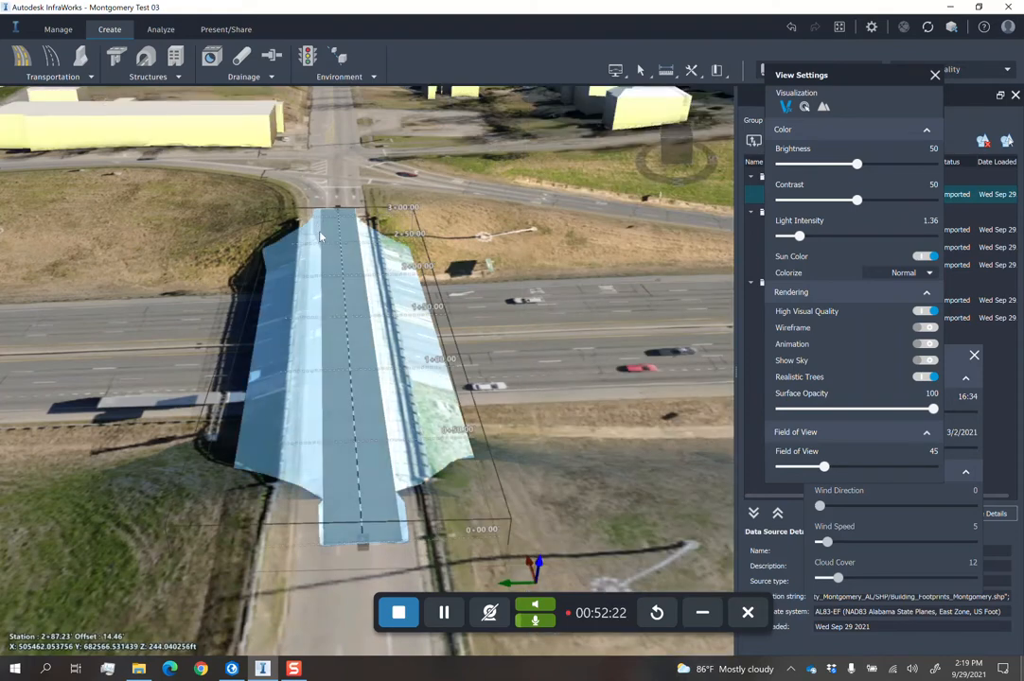
# Extend the shoulder along almost the whole road edge, with a full-width part about 287 ft long and a transition of about 2 ft.
pyautogui.click(290, 224)
pyautogui.moveTo(291, 224); pyautogui.dragTo(66, 286)
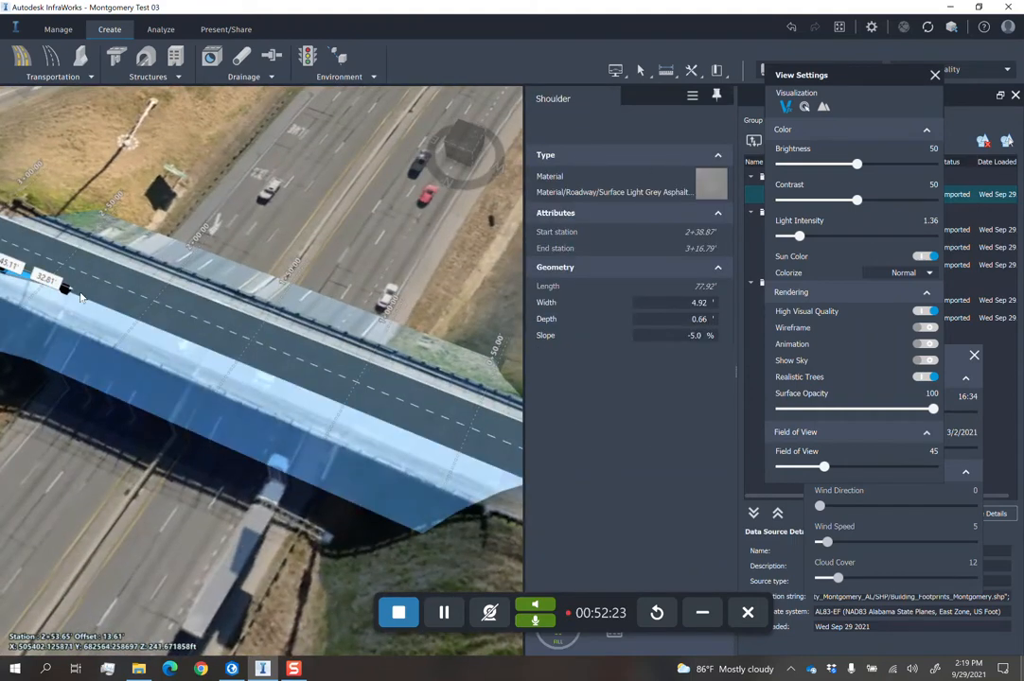
pyautogui.moveTo(69, 343); pyautogui.dragTo(525, 361)
pyautogui.moveTo(108, 373); pyautogui.dragTo(518, 377)
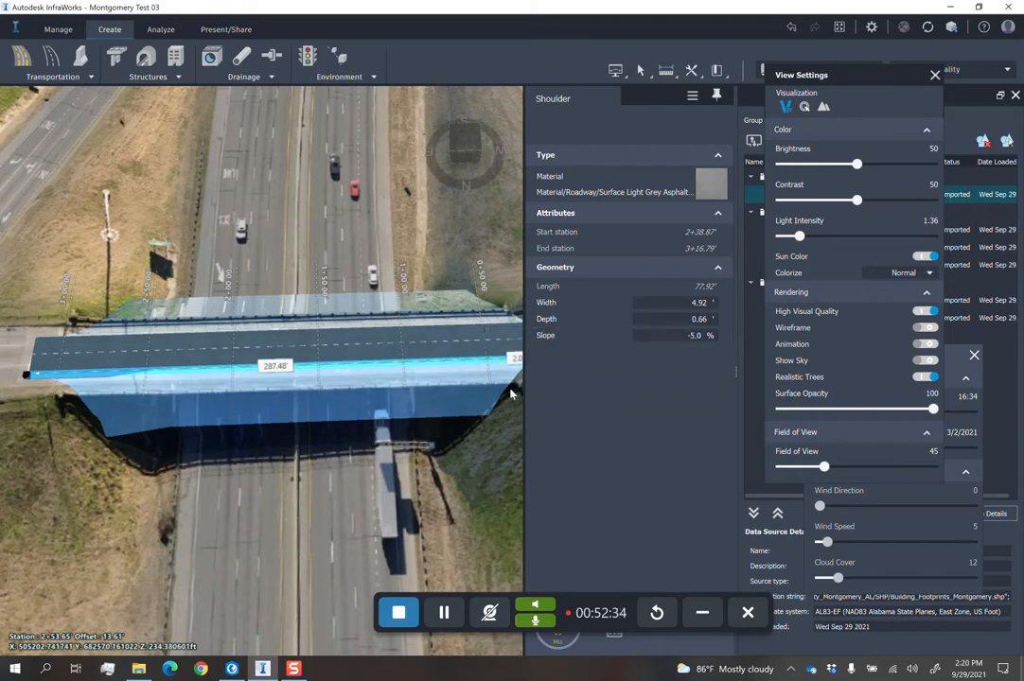
# Set the width of the road's shoulder to 10 ft.
pyautogui.moveTo(494, 466); pyautogui.dragTo(363, 465, button='middle')
pyautogui.click(723, 303)
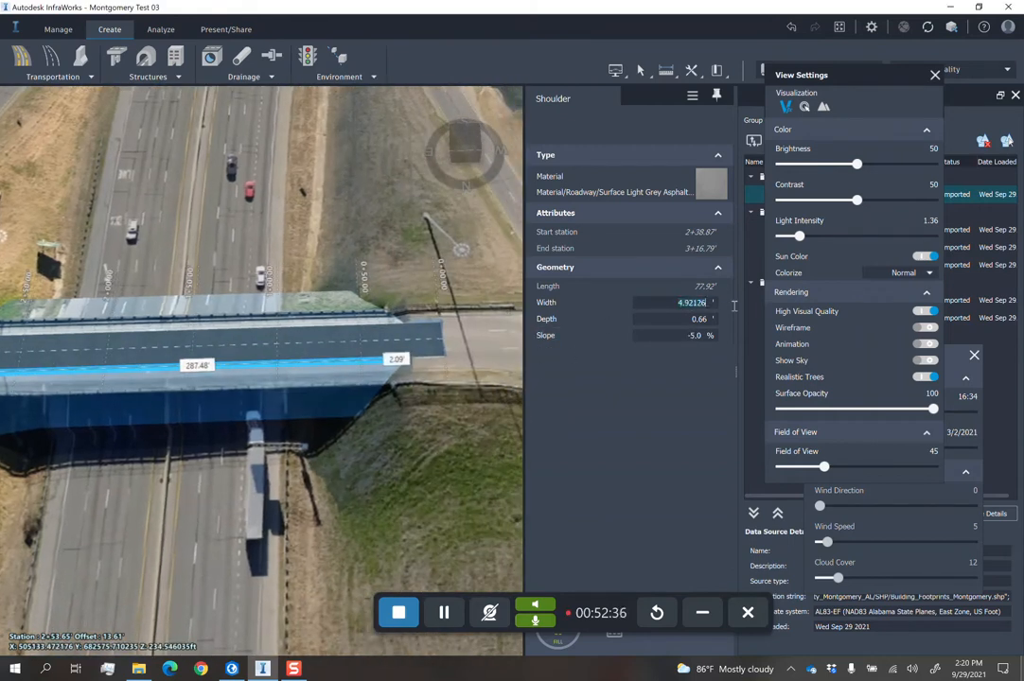
pyautogui.press('BackSpace')
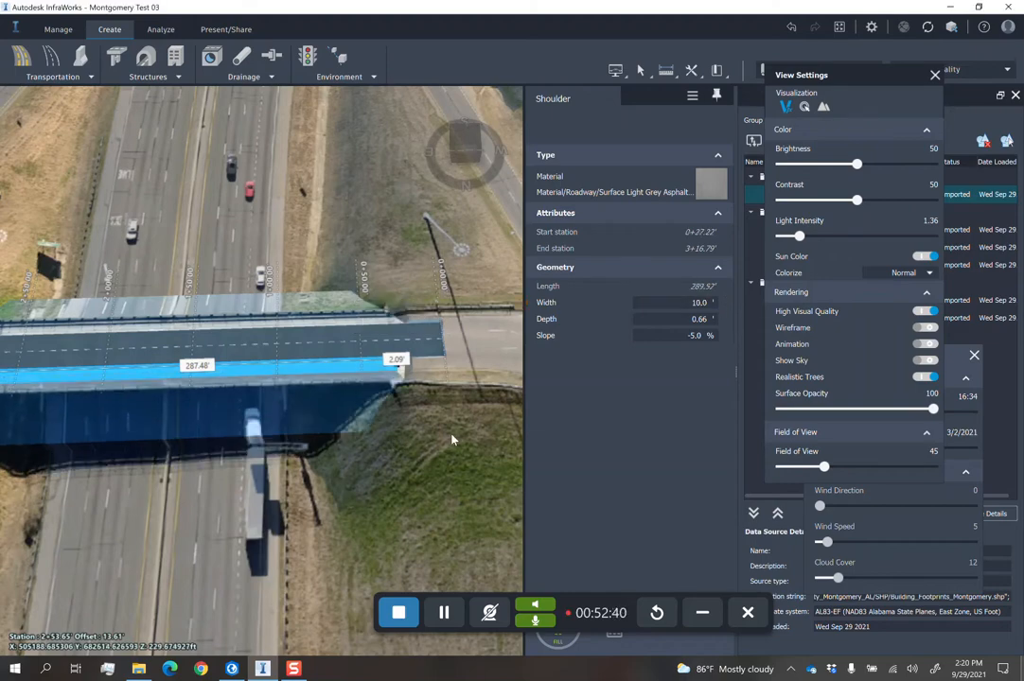
pyautogui.press('Escape')
pyautogui.press('Escape')
# Extend the shoulder to the near end of the road so it runs the full length of about 317 ft.
pyautogui.moveTo(452, 490); pyautogui.dragTo(381, 375)
pyautogui.click(380, 375)
pyautogui.scroll(2, 380, 373)
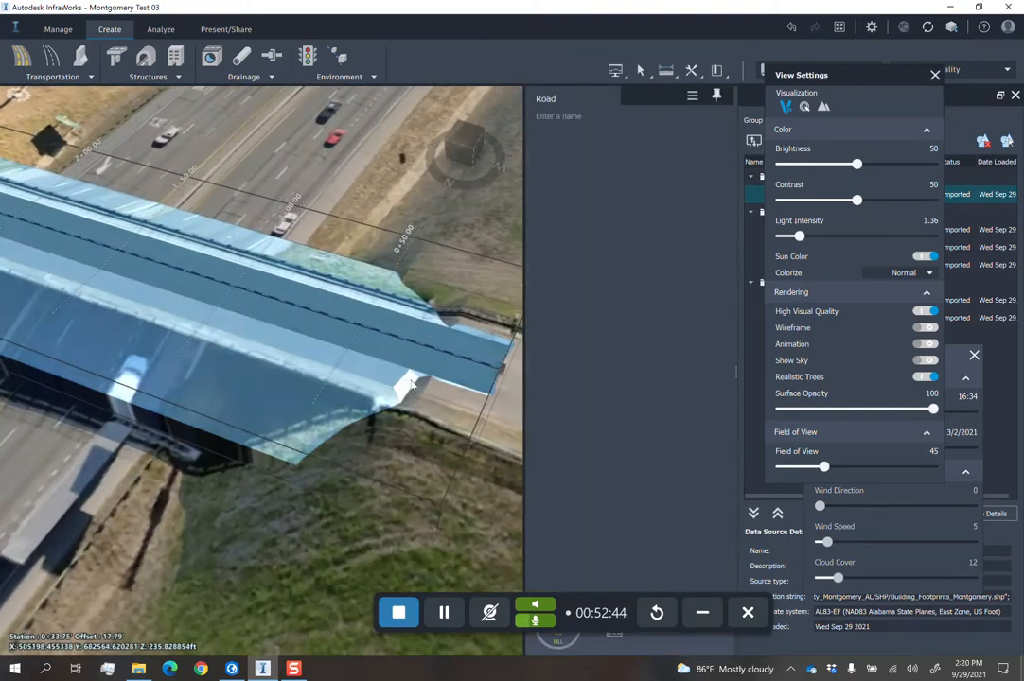
pyautogui.click(388, 373)
pyautogui.moveTo(407, 372); pyautogui.dragTo(487, 398)
pyautogui.click(391, 490)
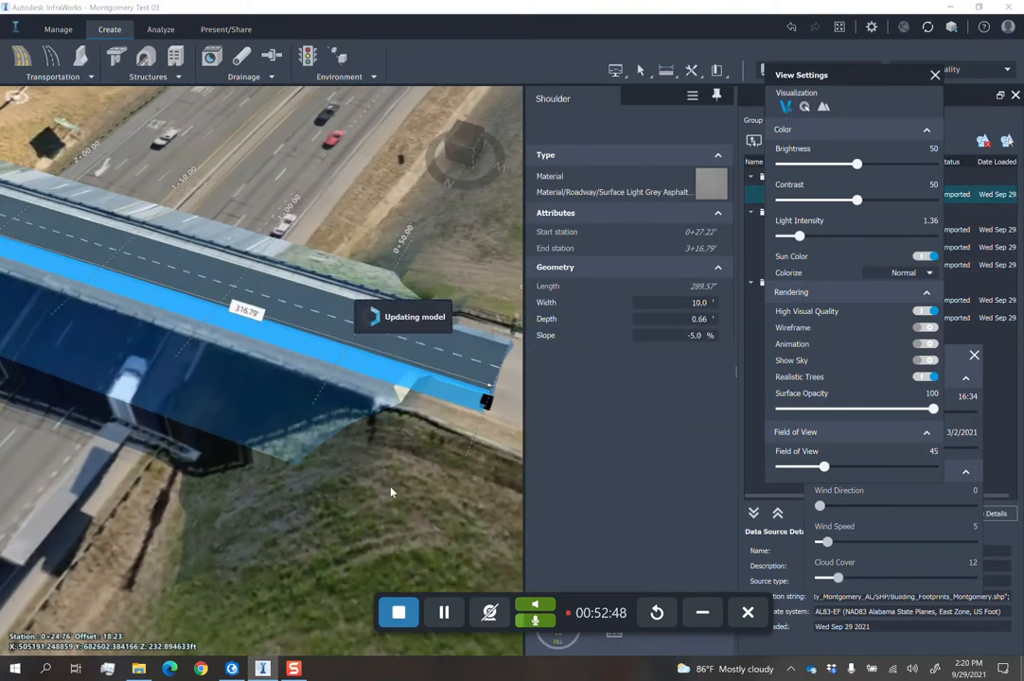
# Change the shoulder's material to Surface Dark Grey Asphalt.
pyautogui.moveTo(381, 490); pyautogui.dragTo(353, 525)
pyautogui.doubleClick(310, 514)
pyautogui.moveTo(310, 514); pyautogui.dragTo(605, 579, button='middle')
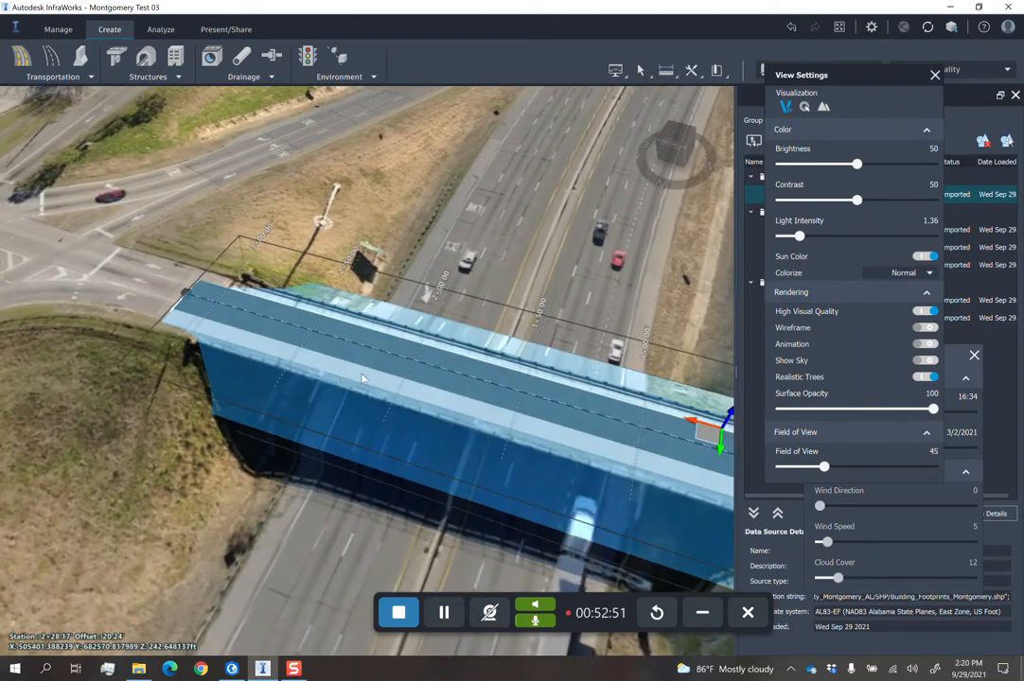
pyautogui.click(362, 377)
pyautogui.click(362, 377)
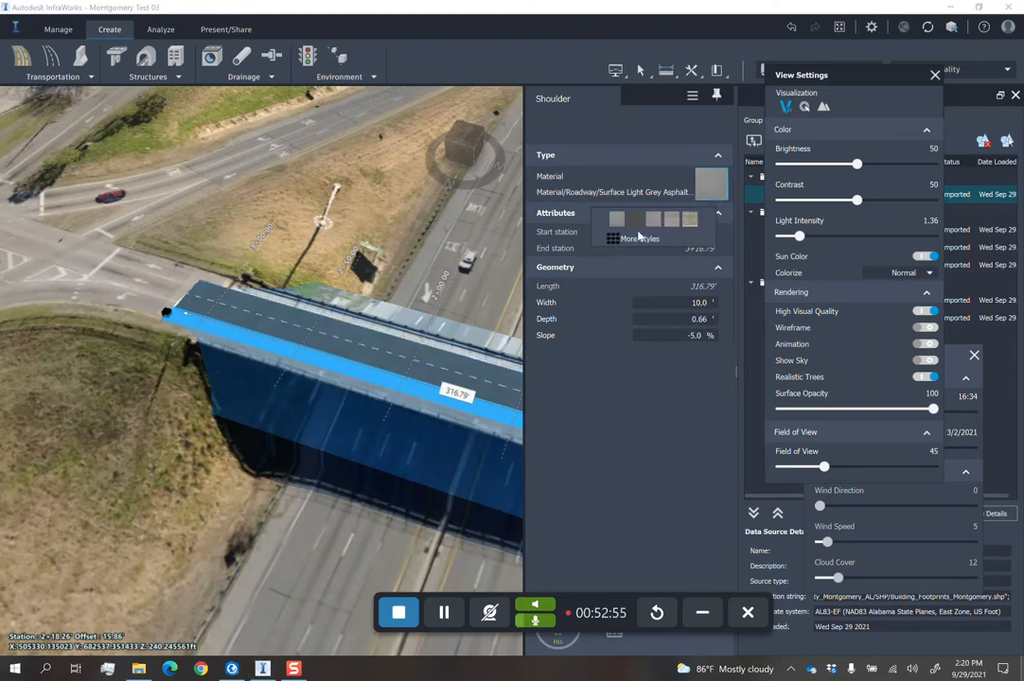
pyautogui.click(265, 235)
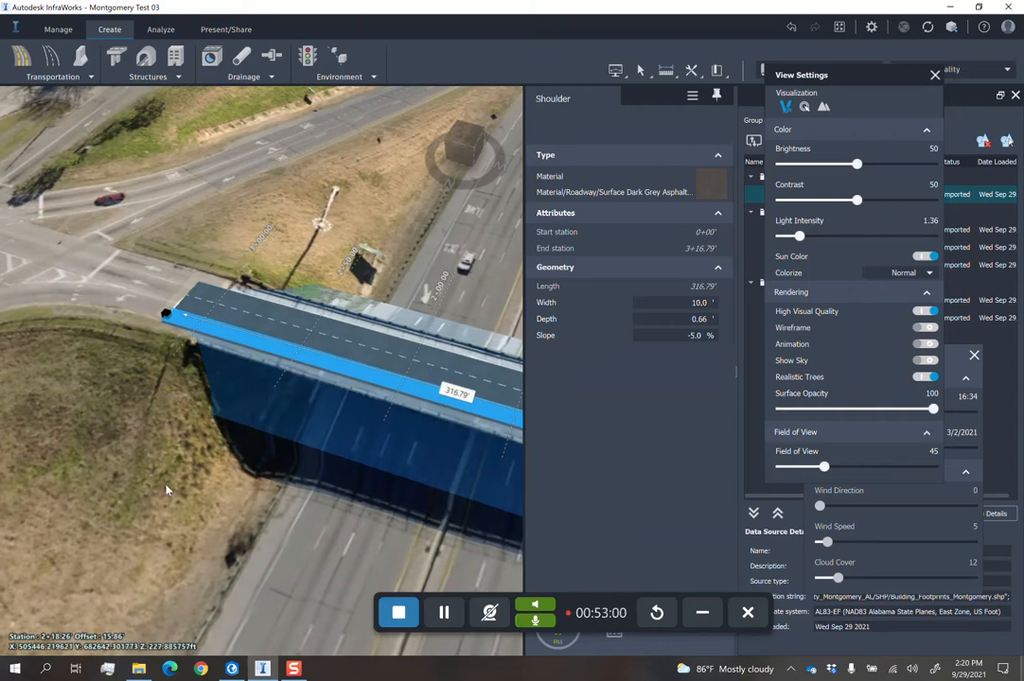
pyautogui.press('Escape')
pyautogui.press('Escape')
# Add a Bridge structure about 246 ft long to the road over the highway, between stations of about 2+87 and 0+41.
pyautogui.scroll(-3, 143, 490)
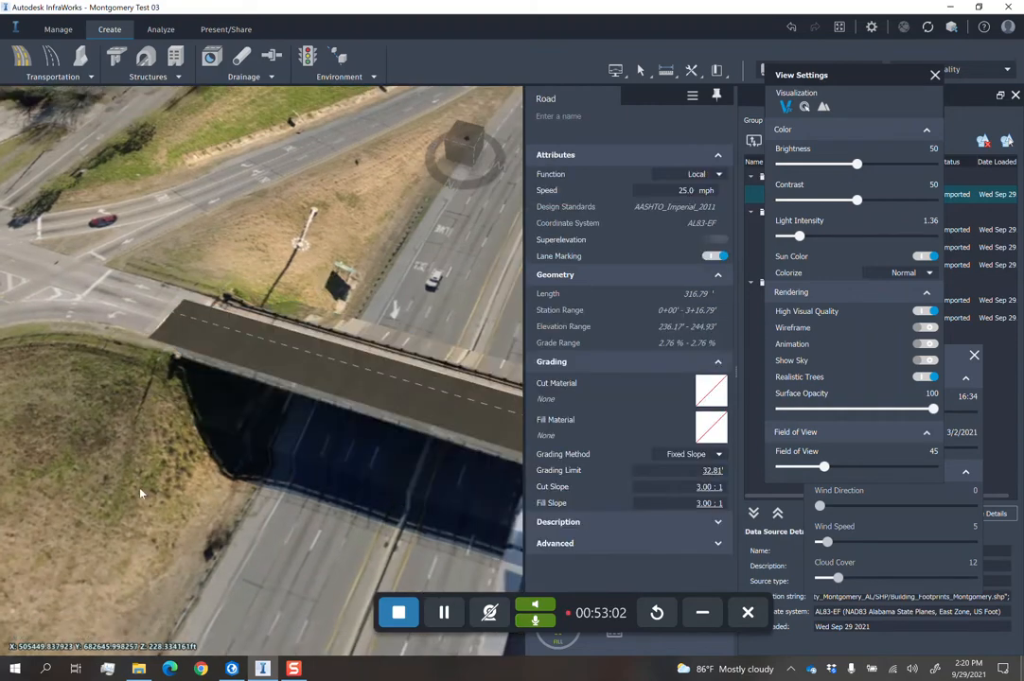
pyautogui.moveTo(155, 447); pyautogui.dragTo(374, 524)
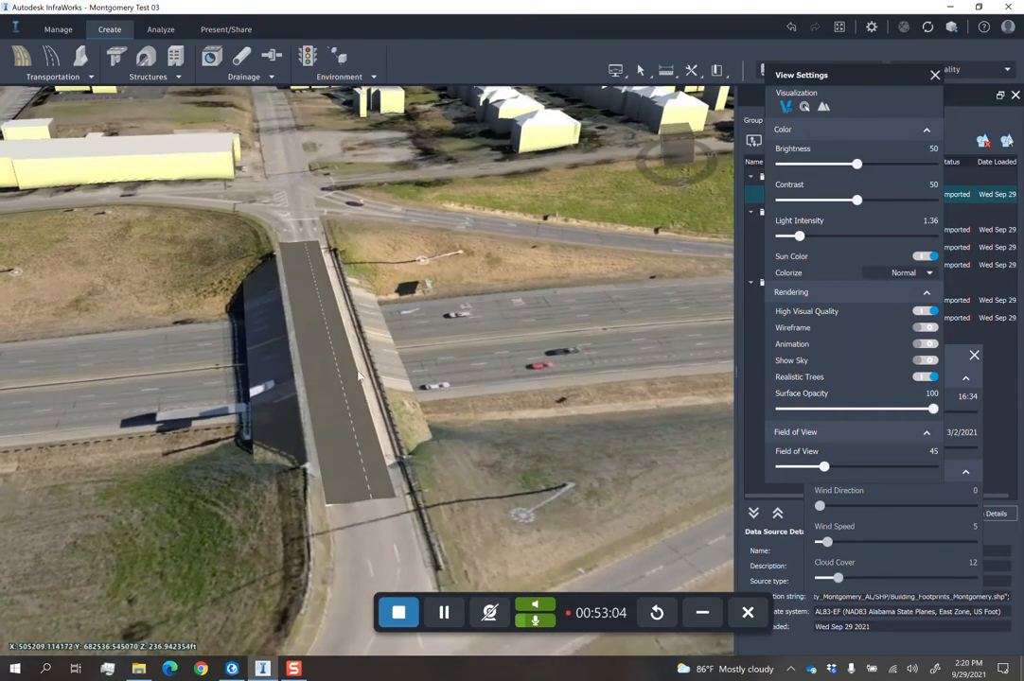
pyautogui.moveTo(477, 307); pyautogui.dragTo(452, 407)
pyautogui.click(425, 438)
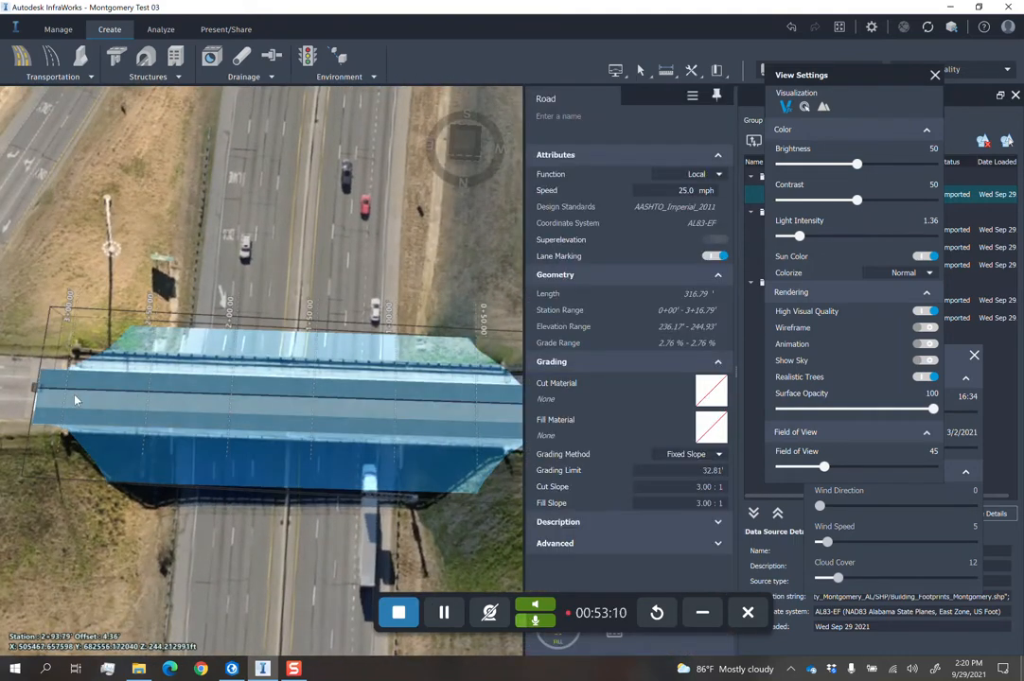
pyautogui.rightClick(76, 402)
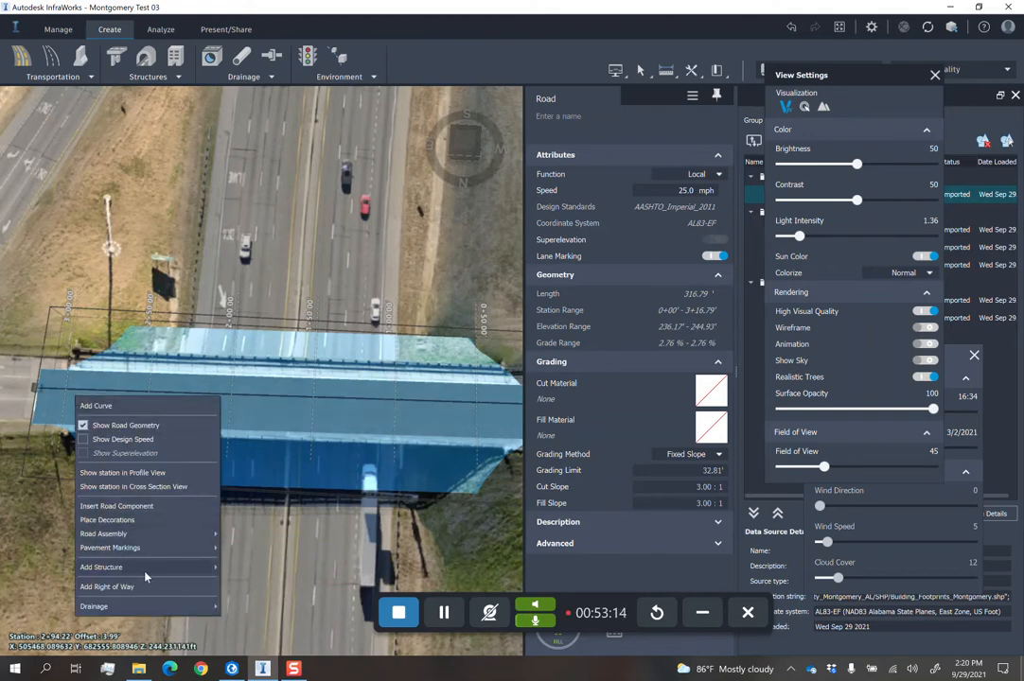
pyautogui.moveTo(149, 568)
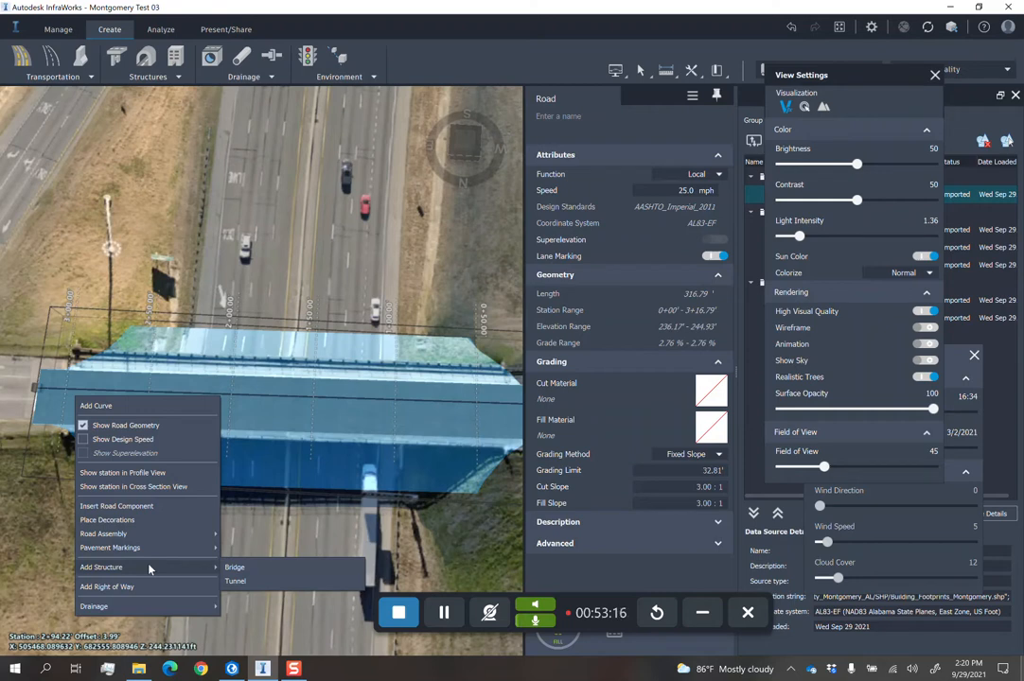
pyautogui.click(235, 568)
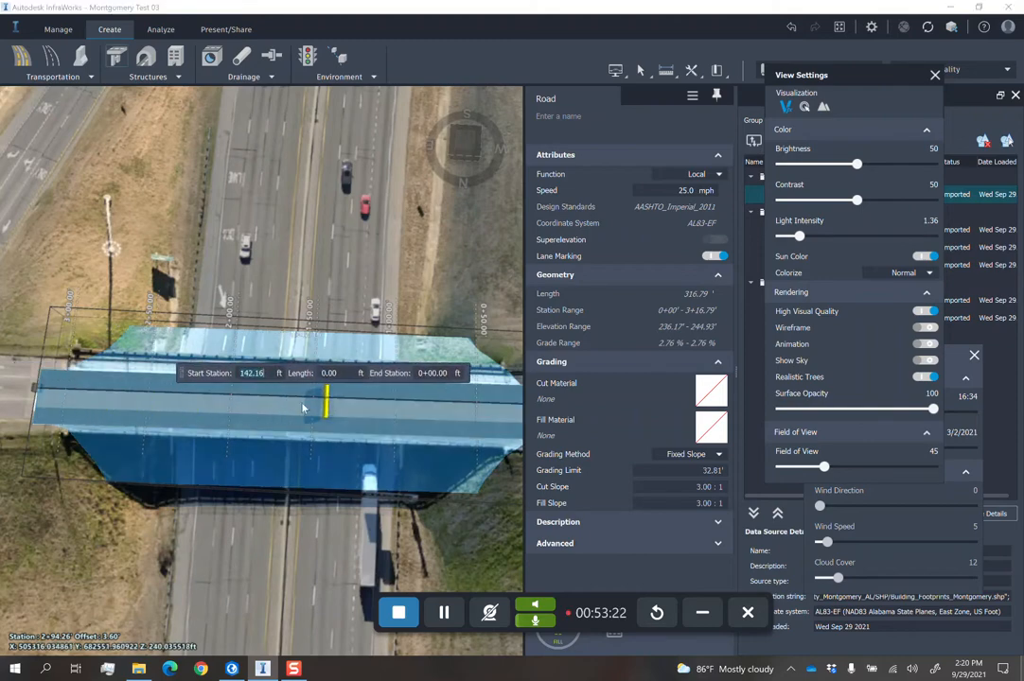
pyautogui.scroll(-1, 74, 409)
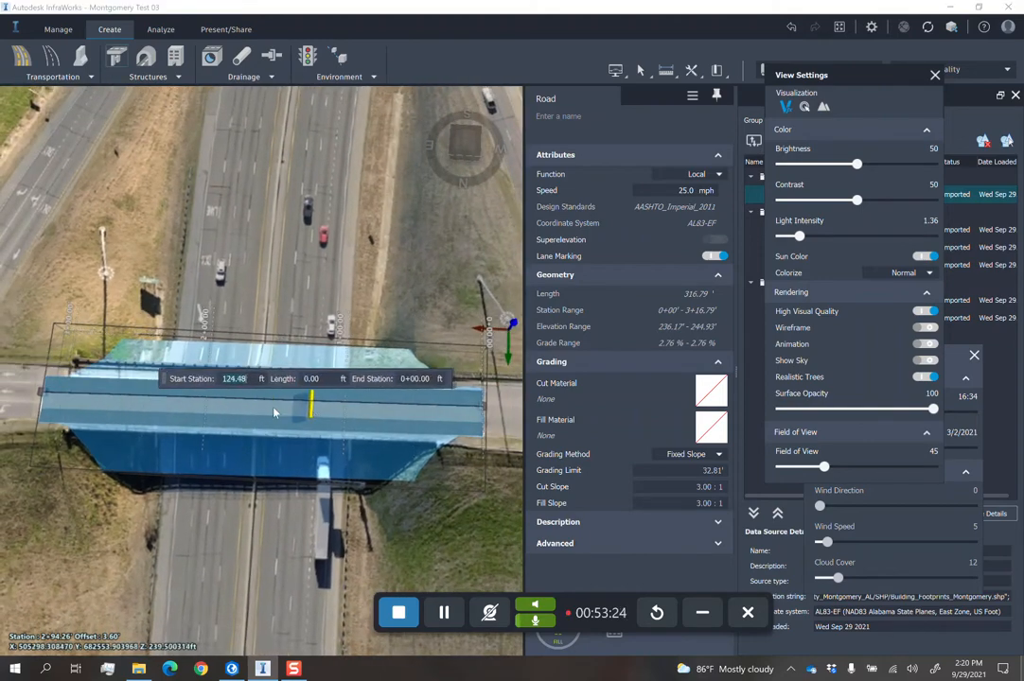
pyautogui.click(101, 399)
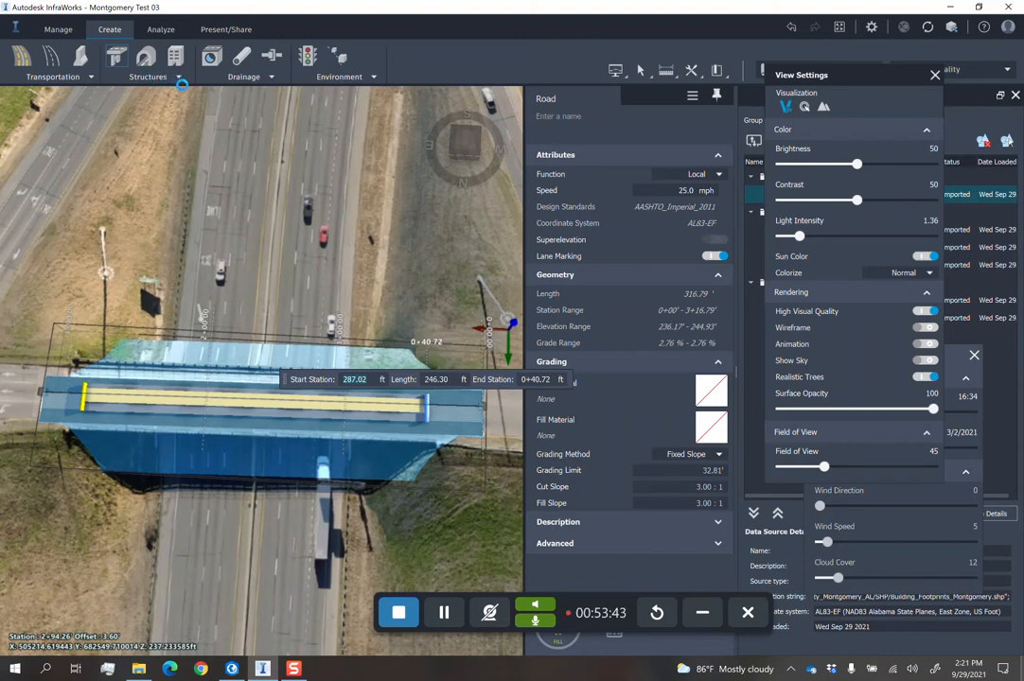
pyautogui.press('Escape')
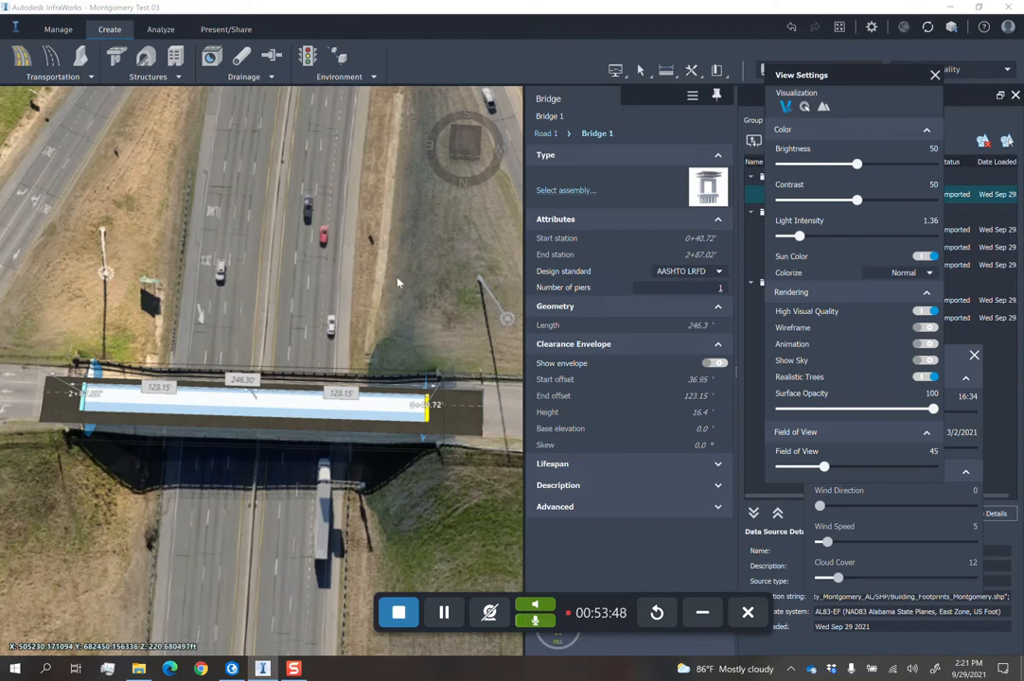
pyautogui.click(395, 276)
pyautogui.press('Escape')
# Bring up the choice of structures that can be created, such as Bridge, Tunnel and Building.
pyautogui.click(163, 77)
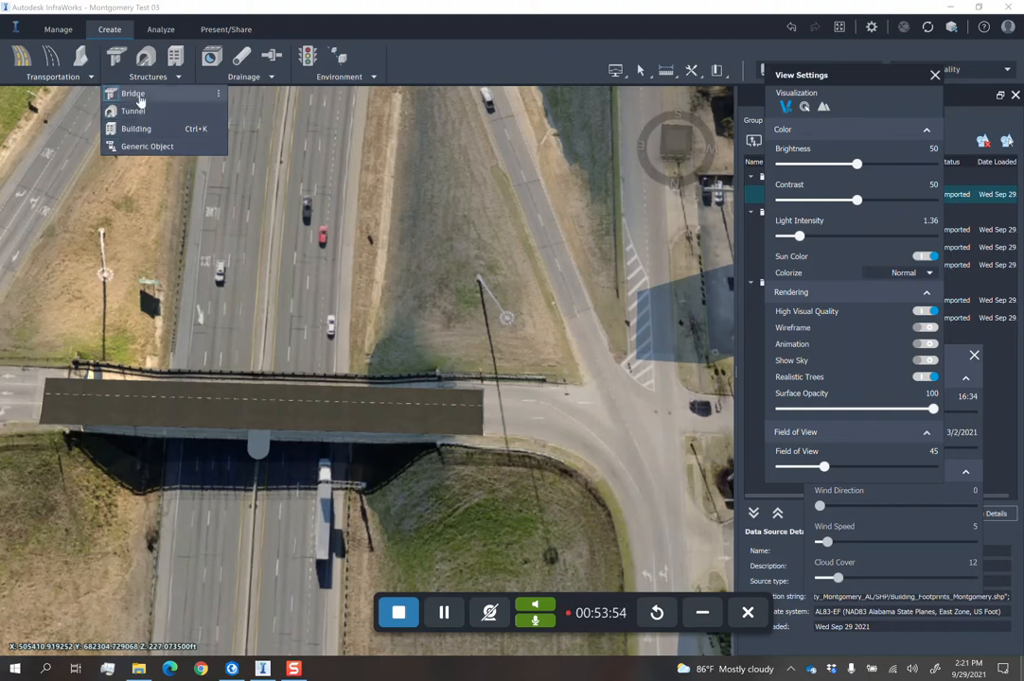
pyautogui.click(132, 94)
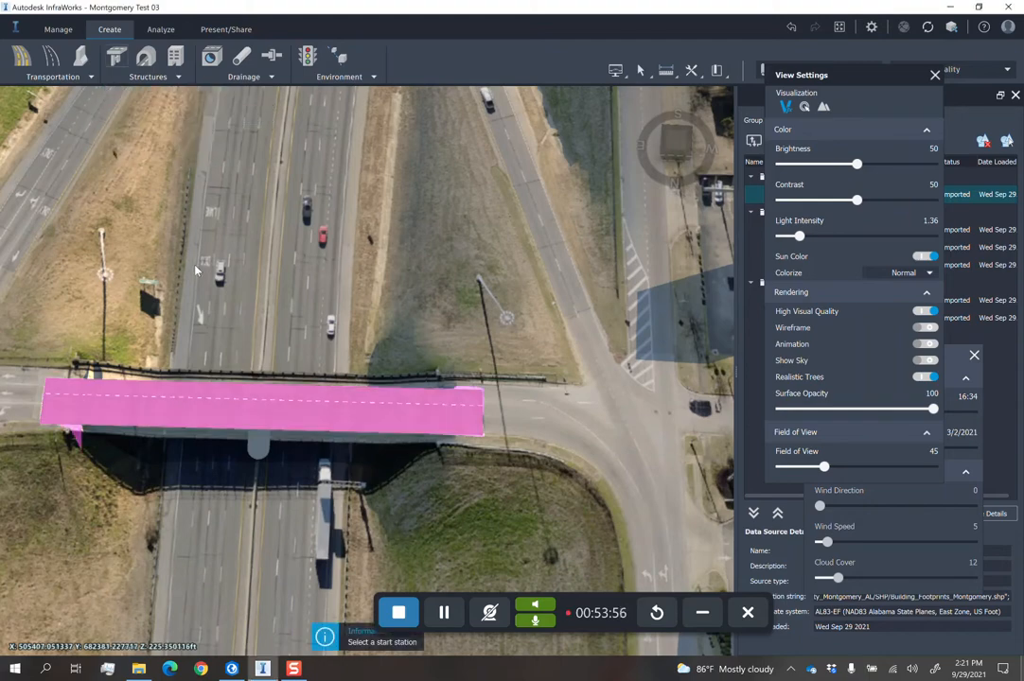
pyautogui.scroll(-3, 167, 222)
pyautogui.scroll(-2, 196, 258)
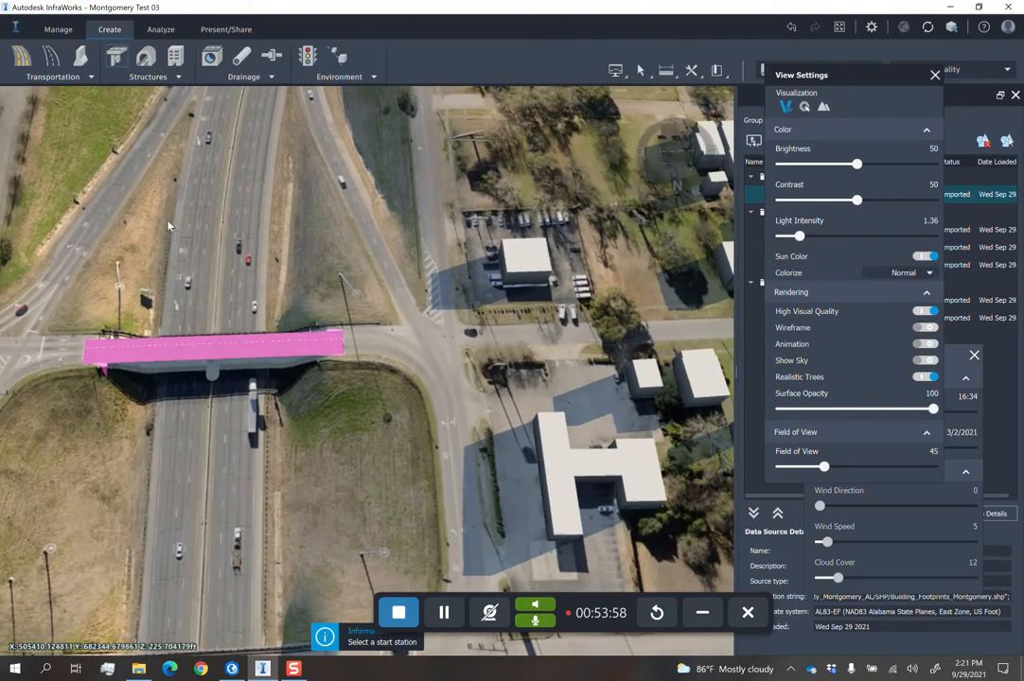
pyautogui.press('Escape')
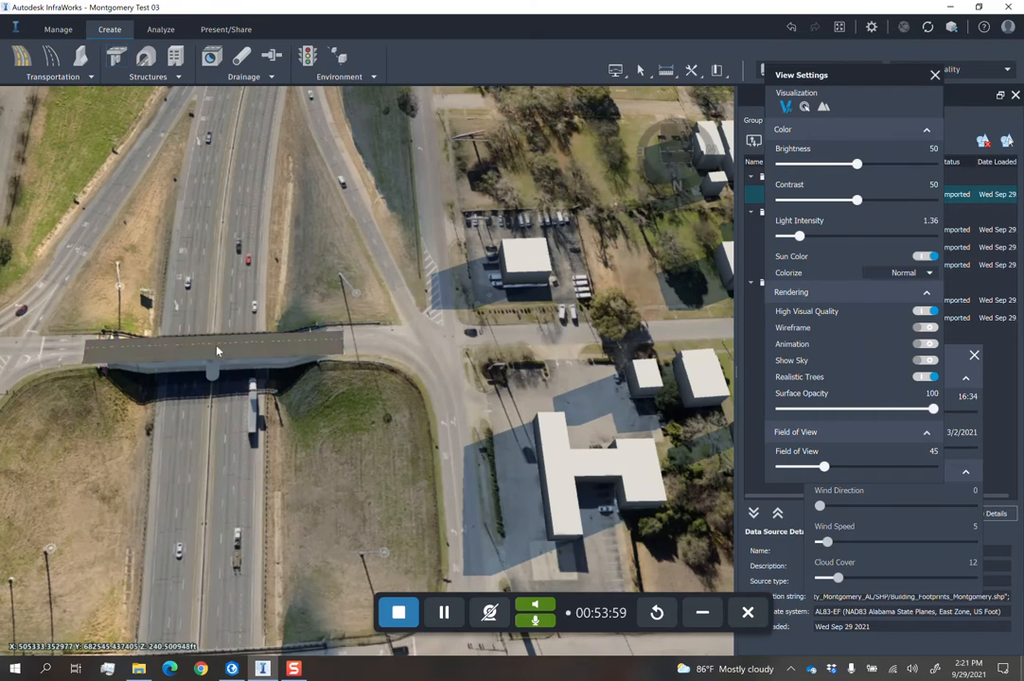
pyautogui.click(149, 77)
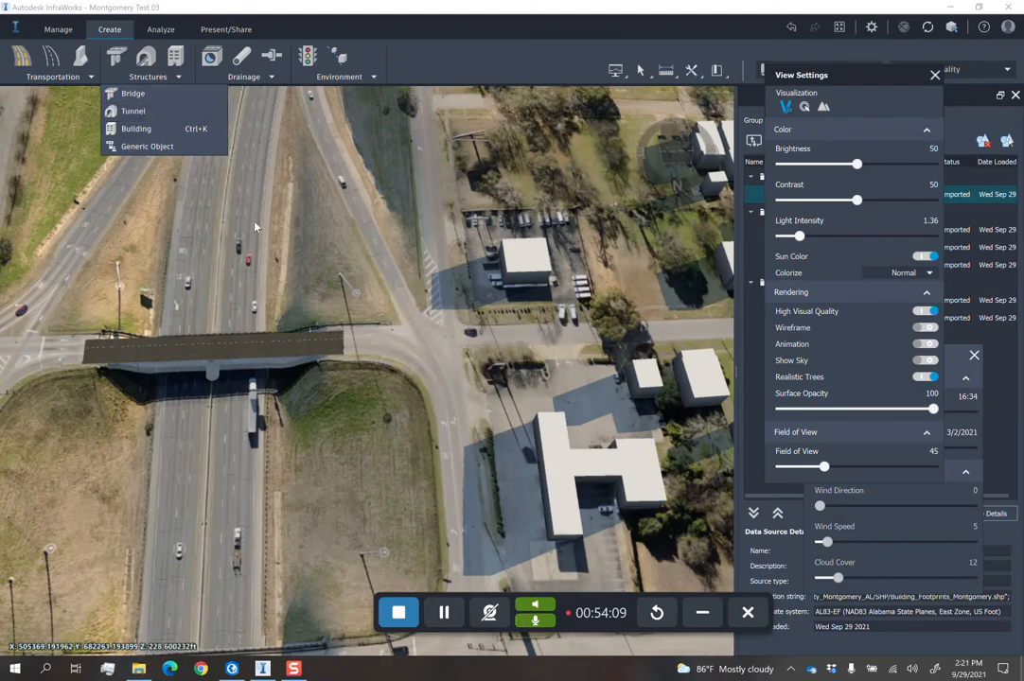
# Move the View Settings panel clear of the properties and set the overpass bridge's number of piers to 3.
pyautogui.moveTo(256, 224); pyautogui.dragTo(358, 296)
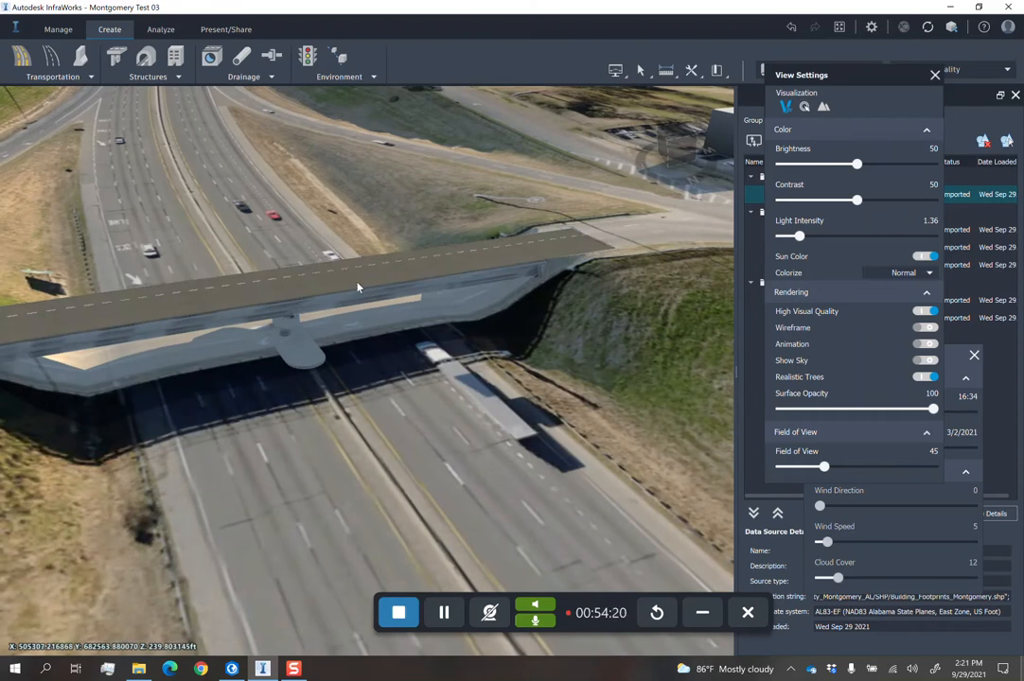
pyautogui.click(374, 329)
pyautogui.moveTo(837, 87); pyautogui.dragTo(922, 114)
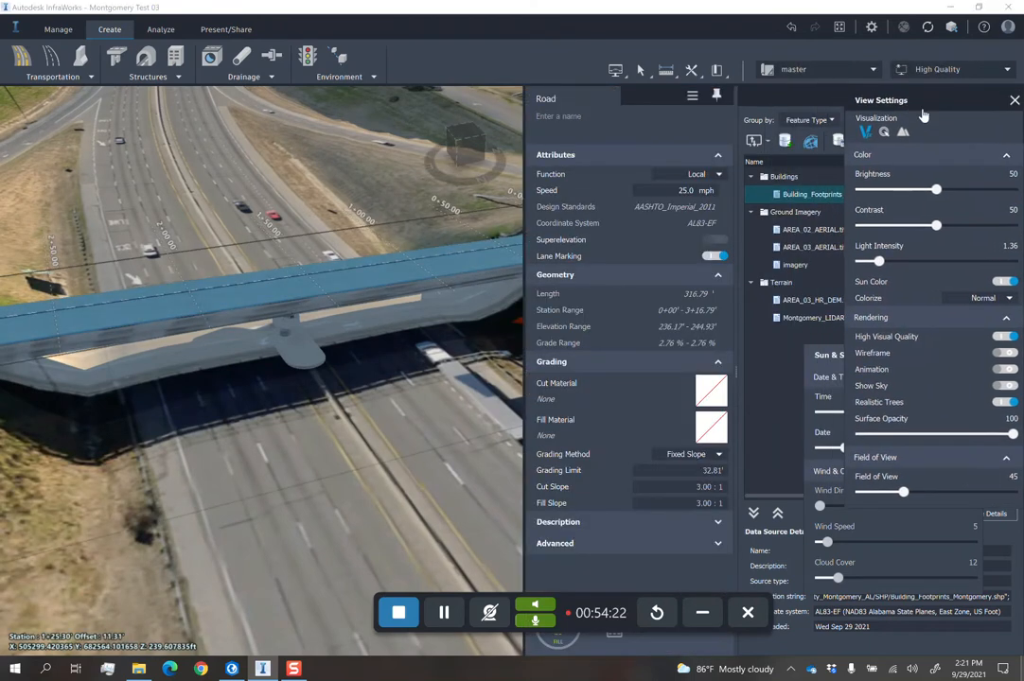
pyautogui.press('Escape')
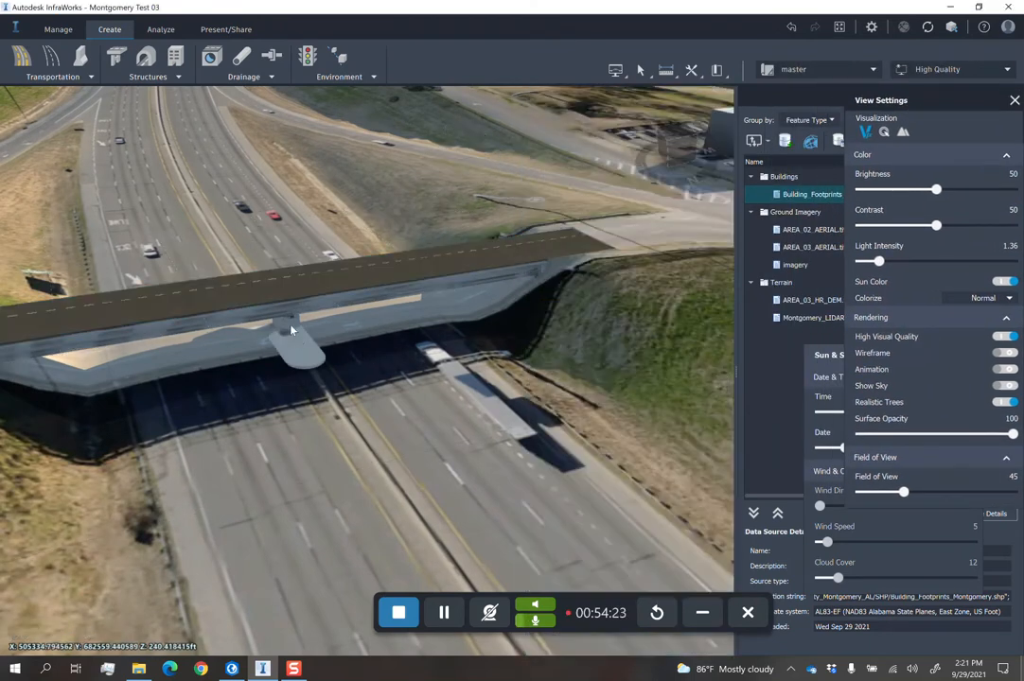
pyautogui.click(291, 328)
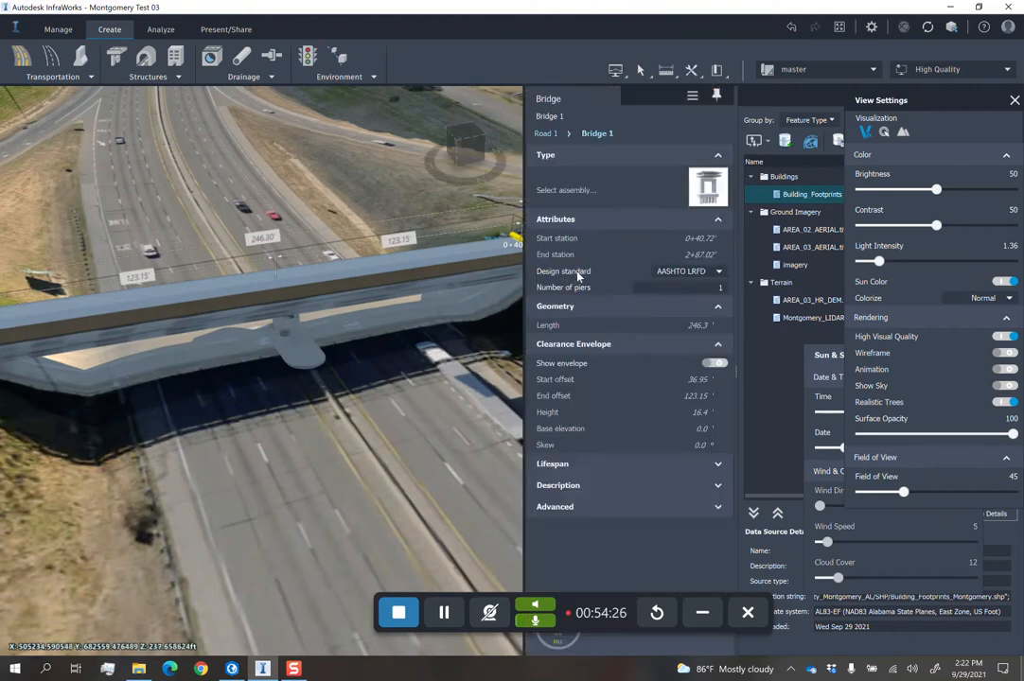
pyautogui.click(674, 287)
pyautogui.press('BackSpace')
pyautogui.write('3')
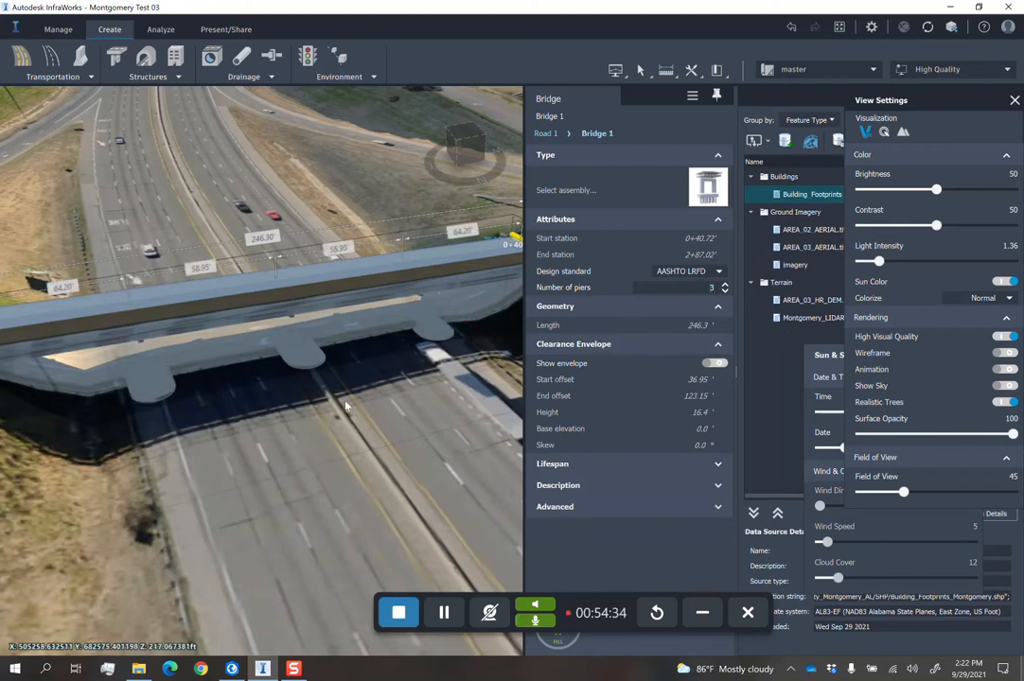
# Examine the modified bridge, its deck ends and the neighbouring highway overpasses from several angles.
pyautogui.moveTo(354, 459); pyautogui.dragTo(297, 444)
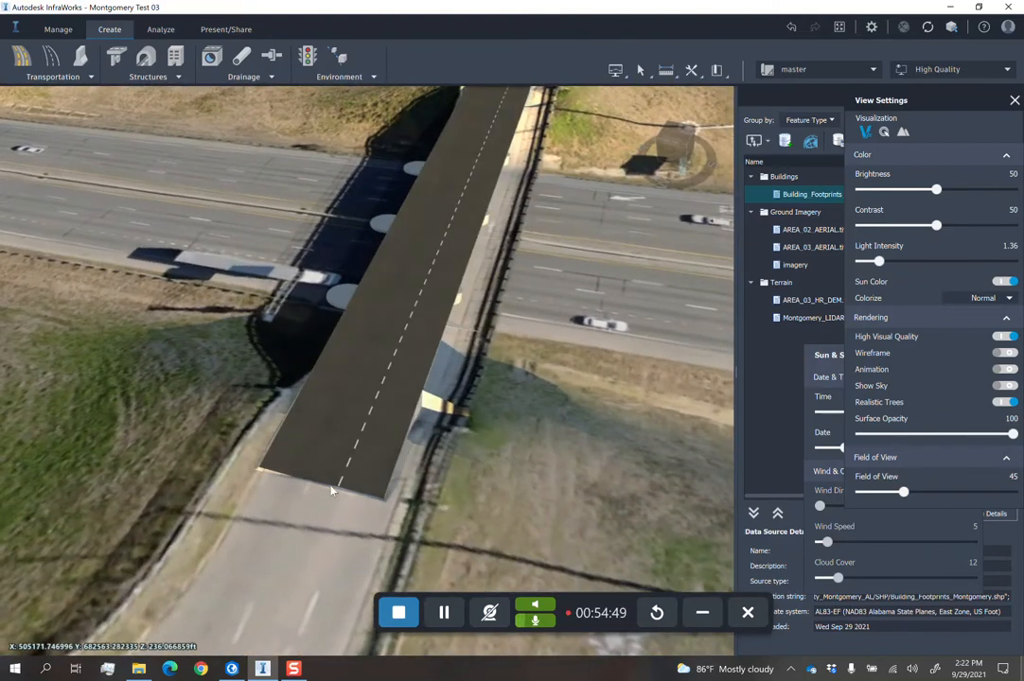
pyautogui.scroll(-2, 293, 537)
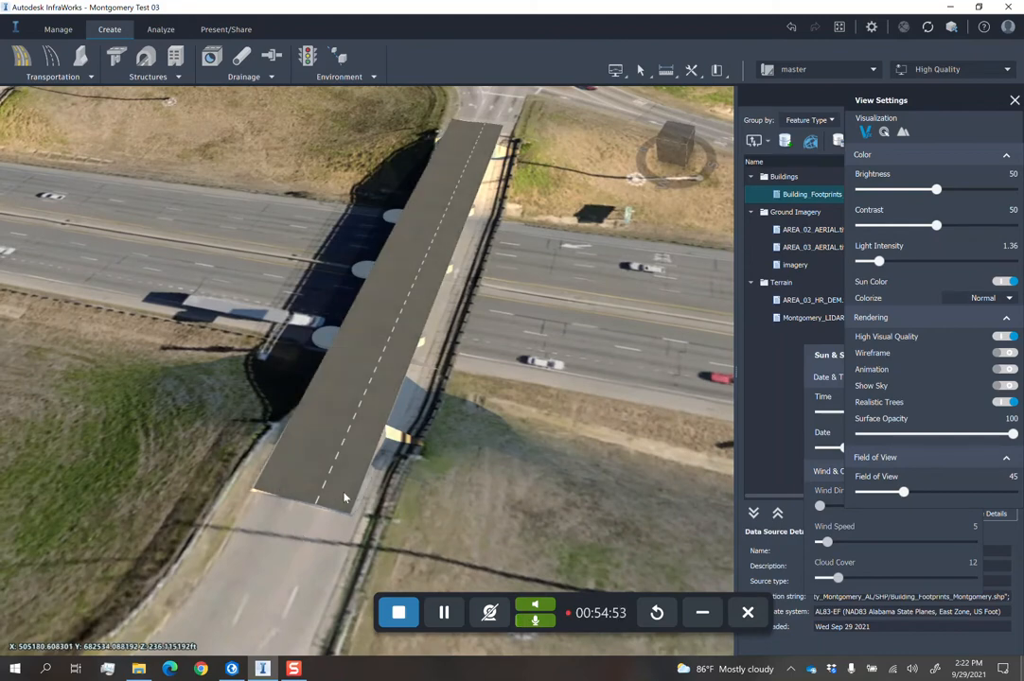
pyautogui.scroll(-6, 350, 487)
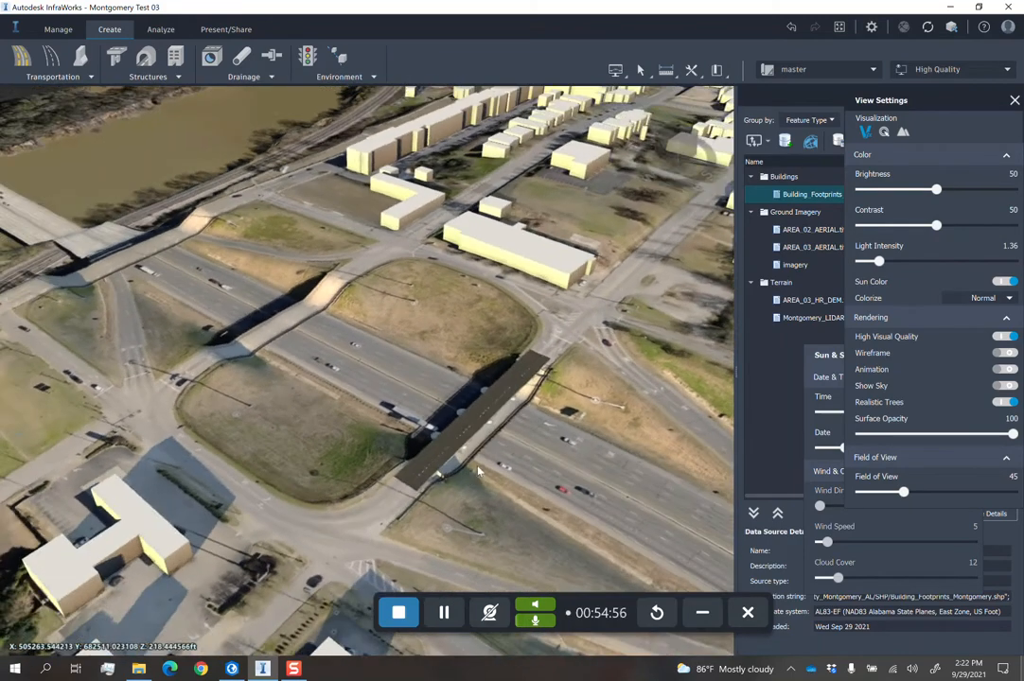
pyautogui.moveTo(478, 470); pyautogui.dragTo(284, 442)
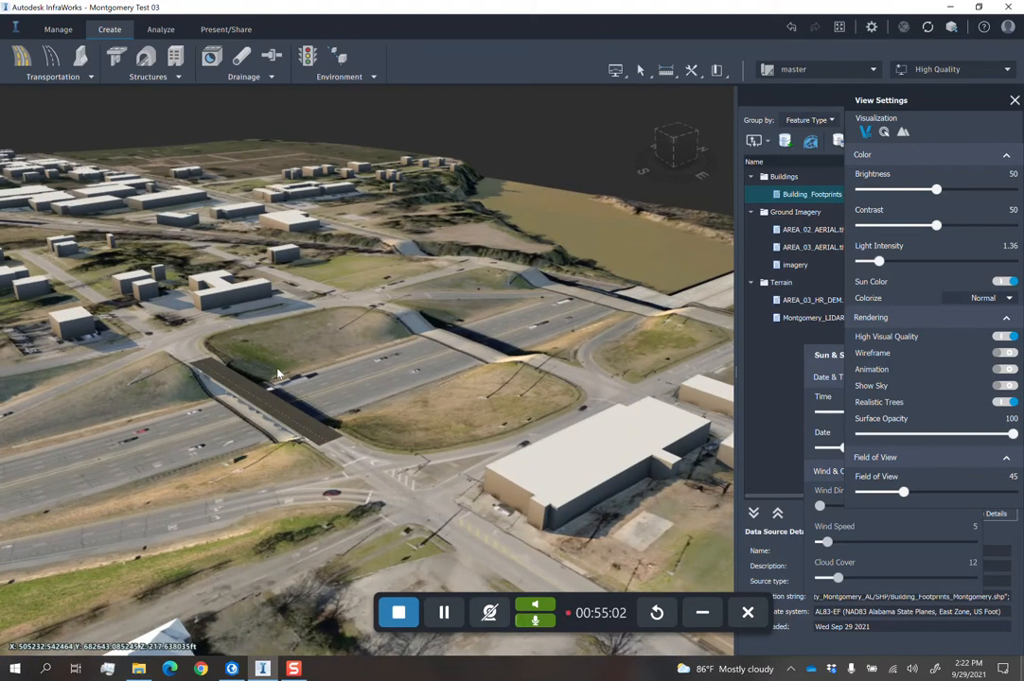
pyautogui.moveTo(344, 351); pyautogui.dragTo(439, 370)
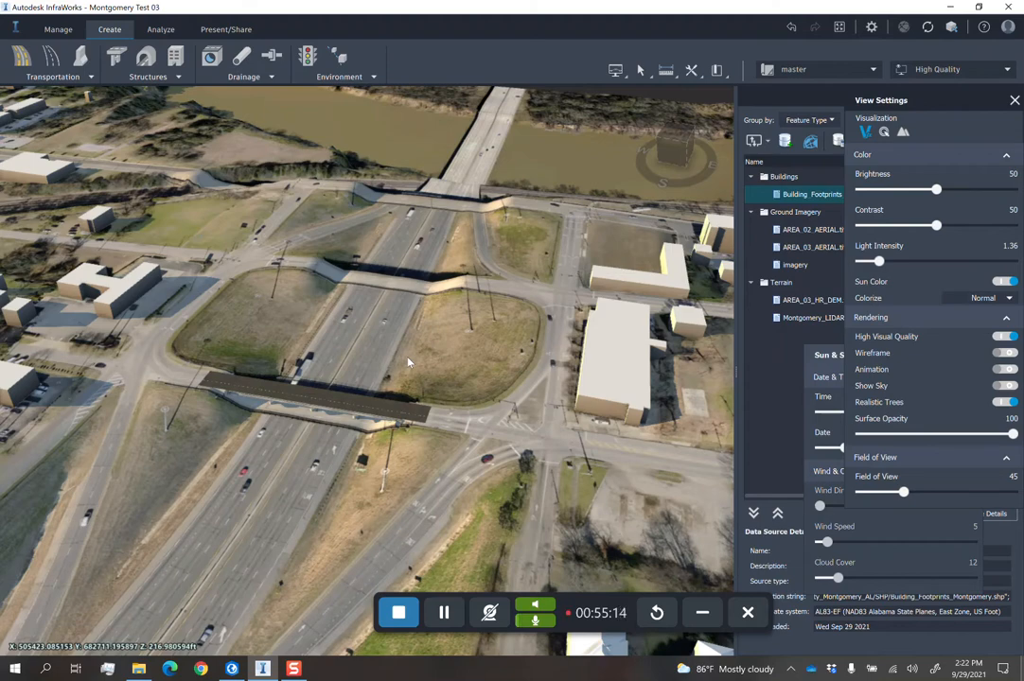
pyautogui.moveTo(447, 360); pyautogui.dragTo(434, 342)
pyautogui.scroll(-4, 434, 342)
pyautogui.moveTo(484, 348); pyautogui.dragTo(500, 300, button='middle')
pyautogui.scroll(3, 502, 303)
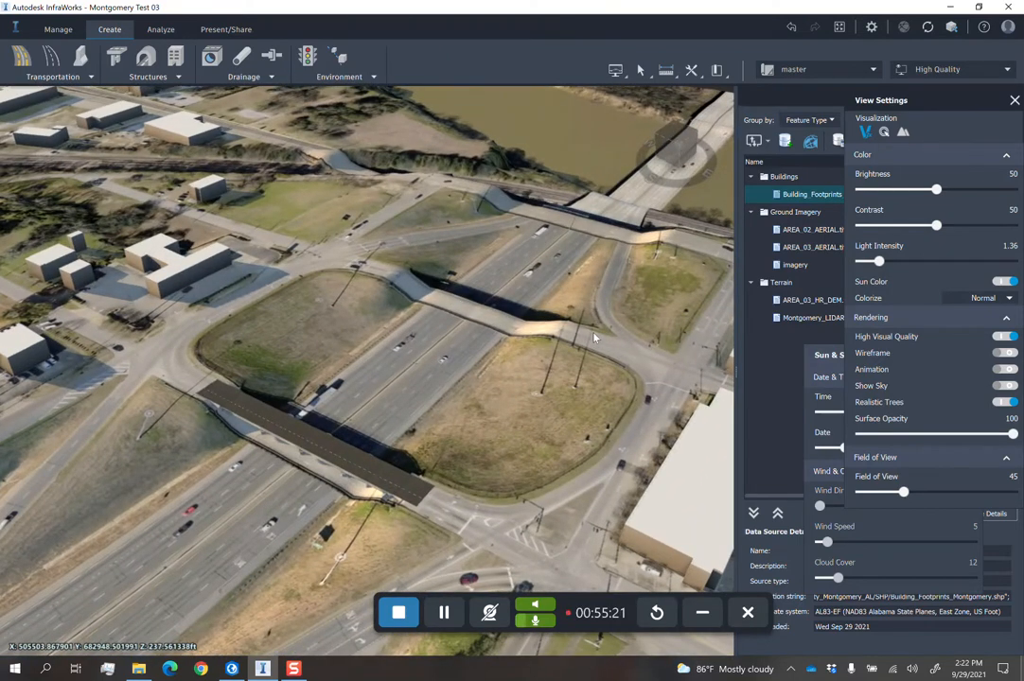
pyautogui.scroll(2, 370, 431)
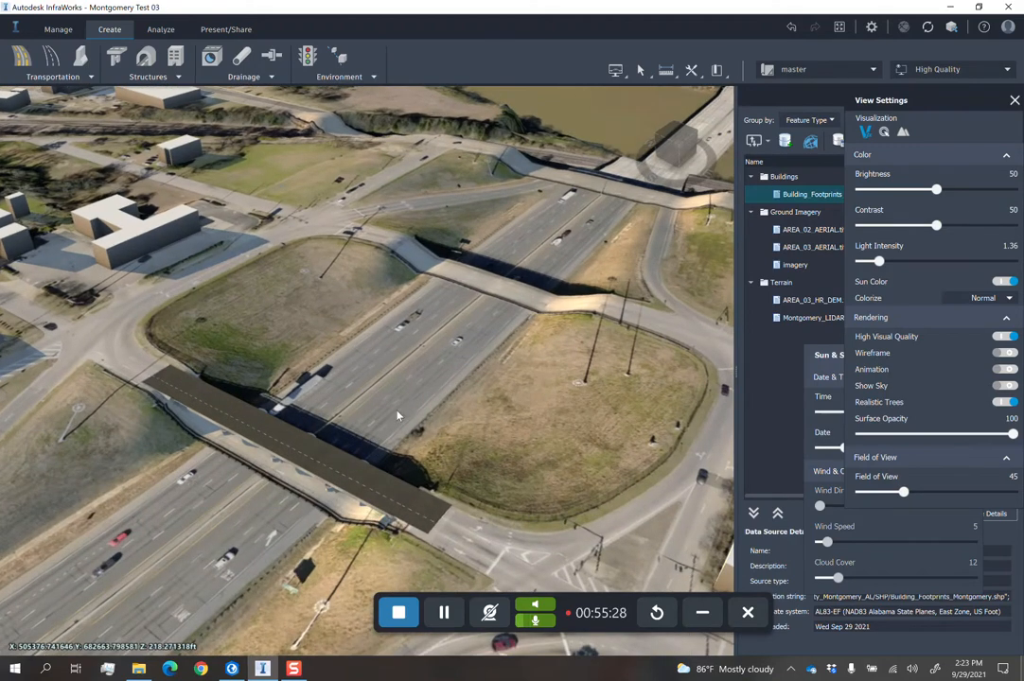
pyautogui.scroll(-3, 398, 408)
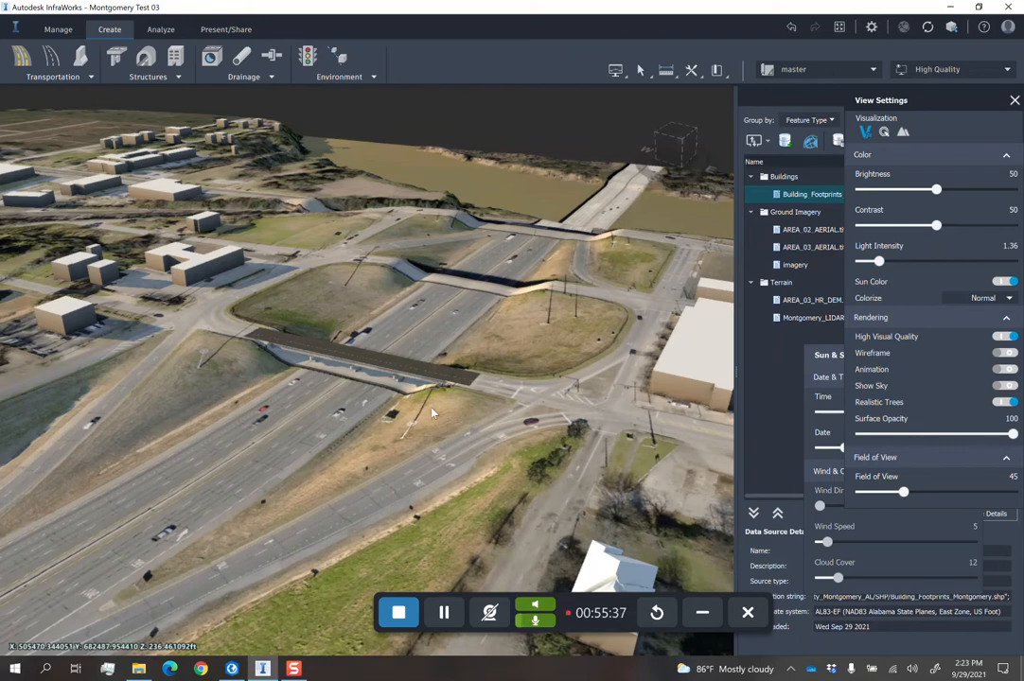
# Examine the model's northwest area beside the river in a top-down view.
pyautogui.scroll(-5, 439, 373)
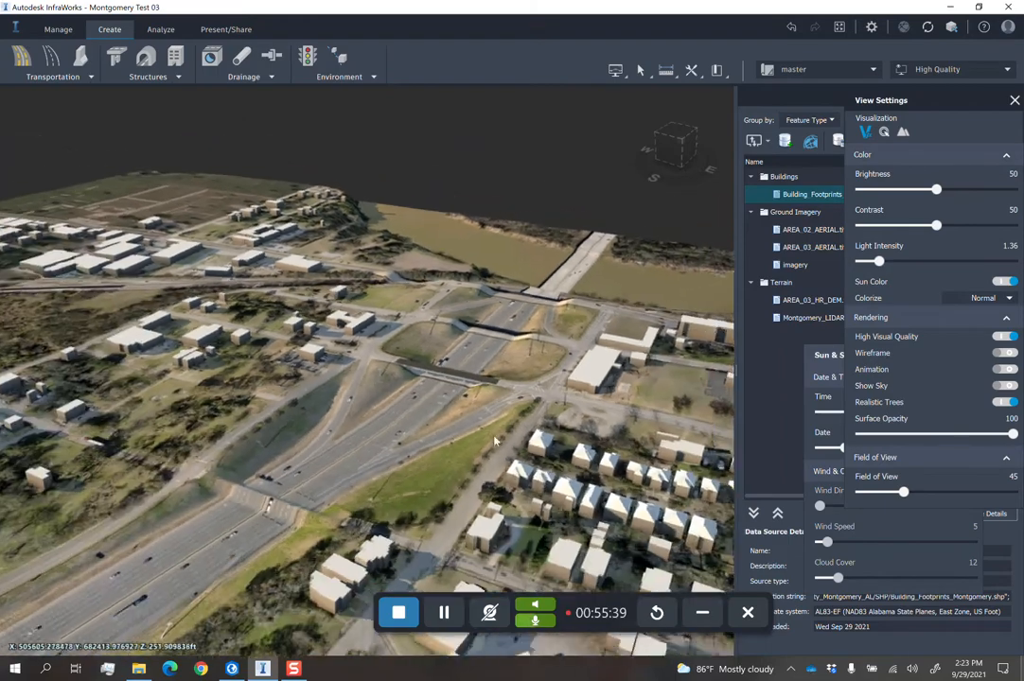
pyautogui.moveTo(495, 439); pyautogui.dragTo(413, 482)
pyautogui.scroll(-2, 325, 419)
pyautogui.moveTo(203, 417); pyautogui.dragTo(466, 398, button='middle')
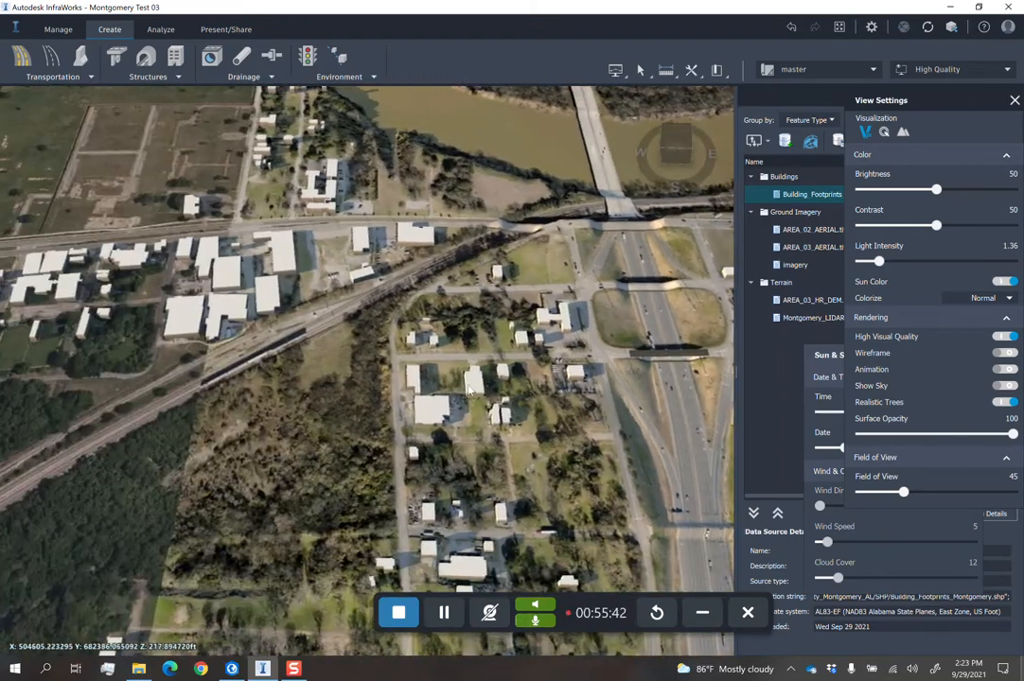
pyautogui.moveTo(465, 393); pyautogui.dragTo(465, 423)
pyautogui.scroll(-2, 465, 423)
pyautogui.moveTo(326, 322); pyautogui.dragTo(492, 471, button='middle')
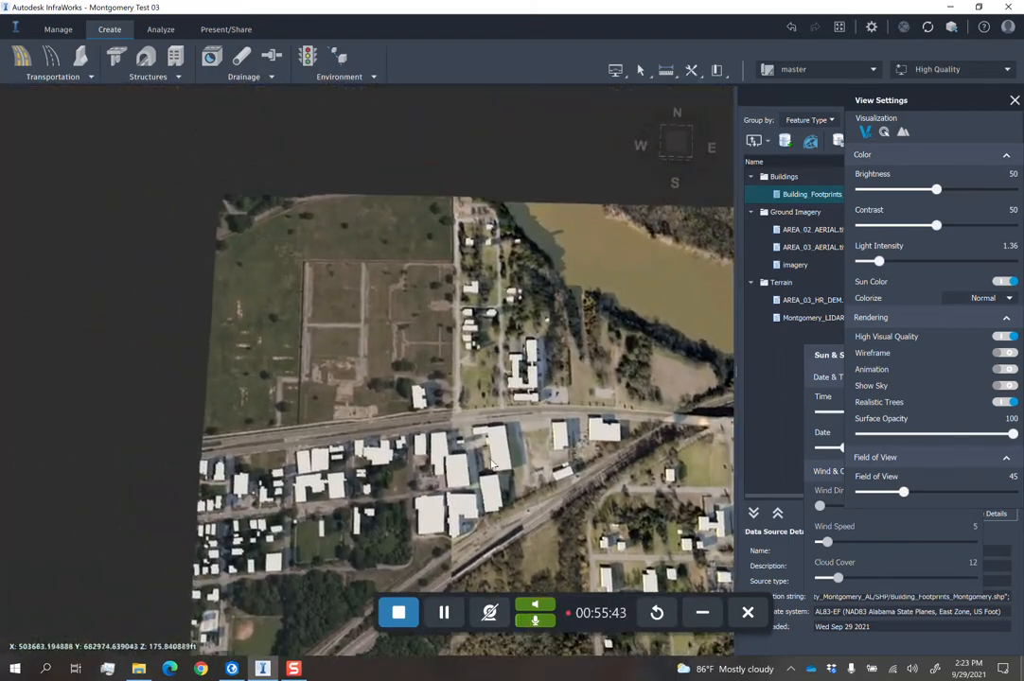
pyautogui.moveTo(493, 472); pyautogui.dragTo(513, 463)
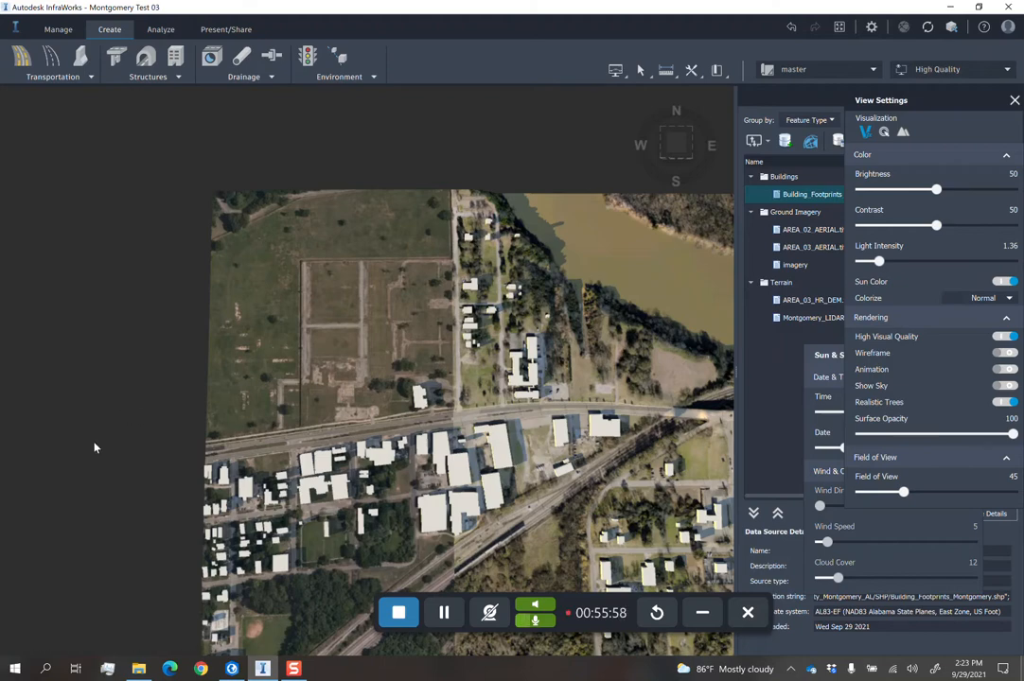
# Switch to ArcGIS Pro, list the map's layers by drawing order, and return to InfraWorks.
pyautogui.click(231, 669)
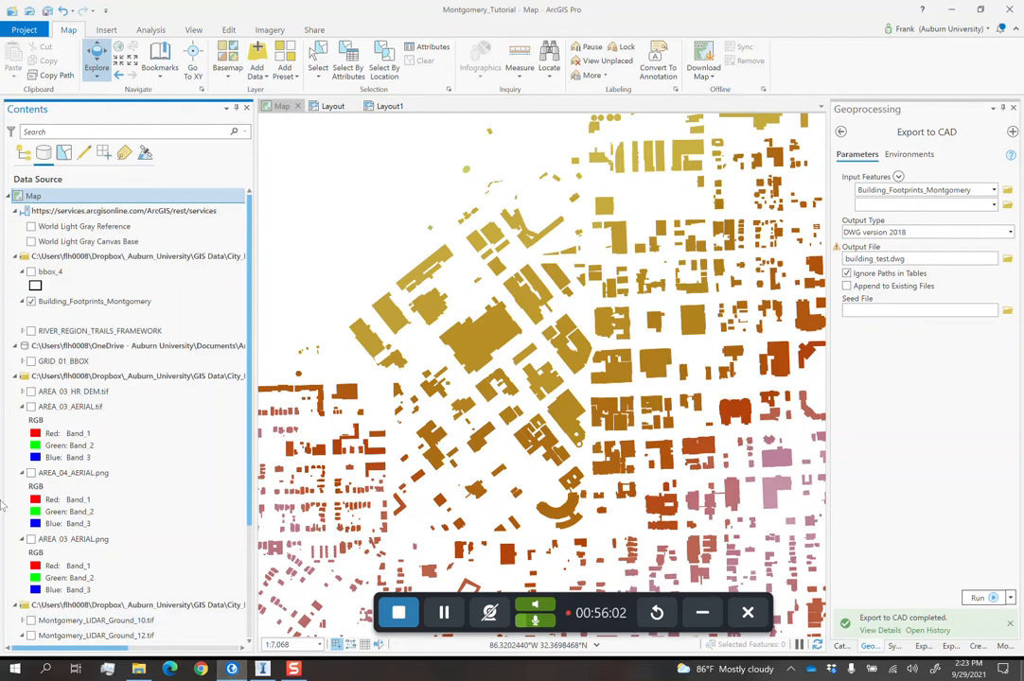
pyautogui.click(24, 154)
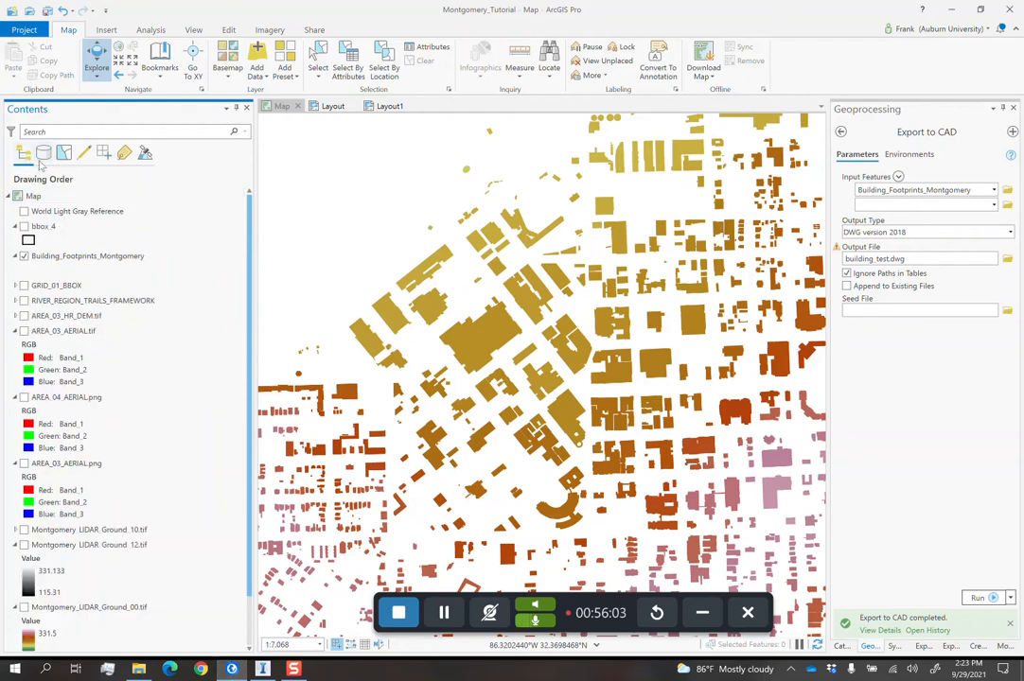
pyautogui.click(952, 9)
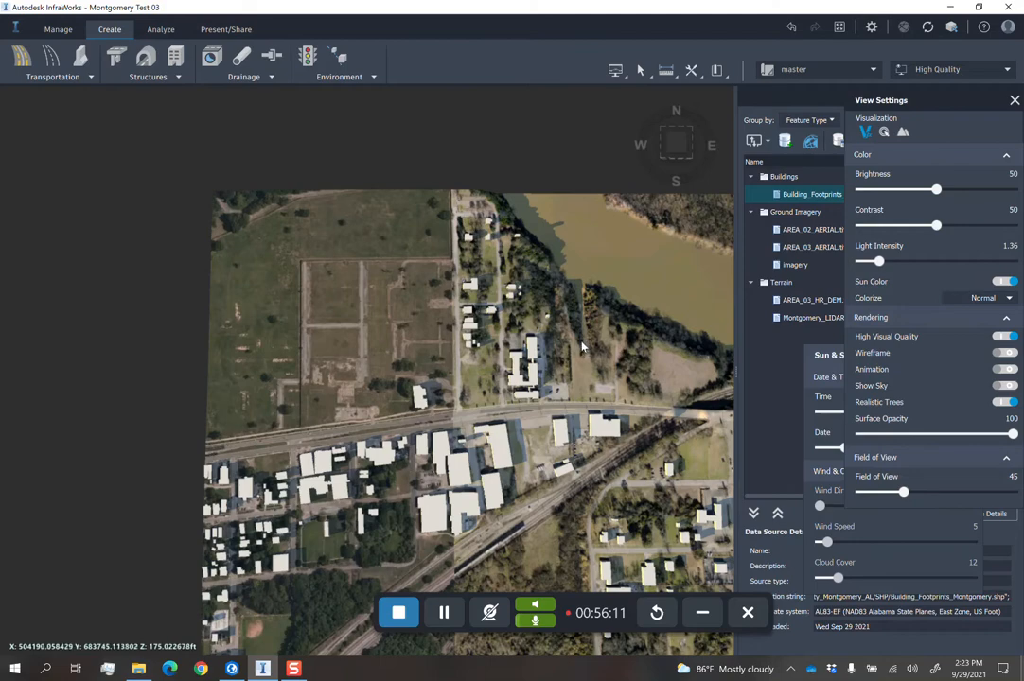
# Move the View Settings and Sun & Sky panels down and up respectively to uncover the data sources list.
pyautogui.moveTo(897, 101); pyautogui.dragTo(904, 395)
pyautogui.moveTo(876, 353); pyautogui.dragTo(873, 309)
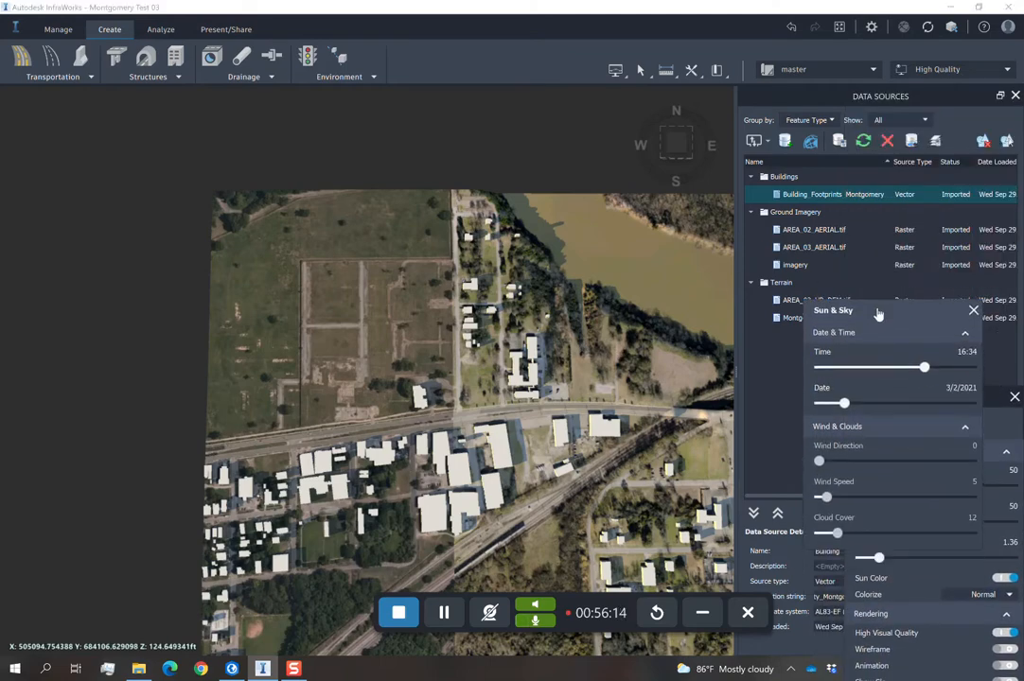
# Switch to File Explorer and open the WORKSHOP 2 folder inside FL2021_STUDIO_III_V on the Desktop.
pyautogui.click(138, 668)
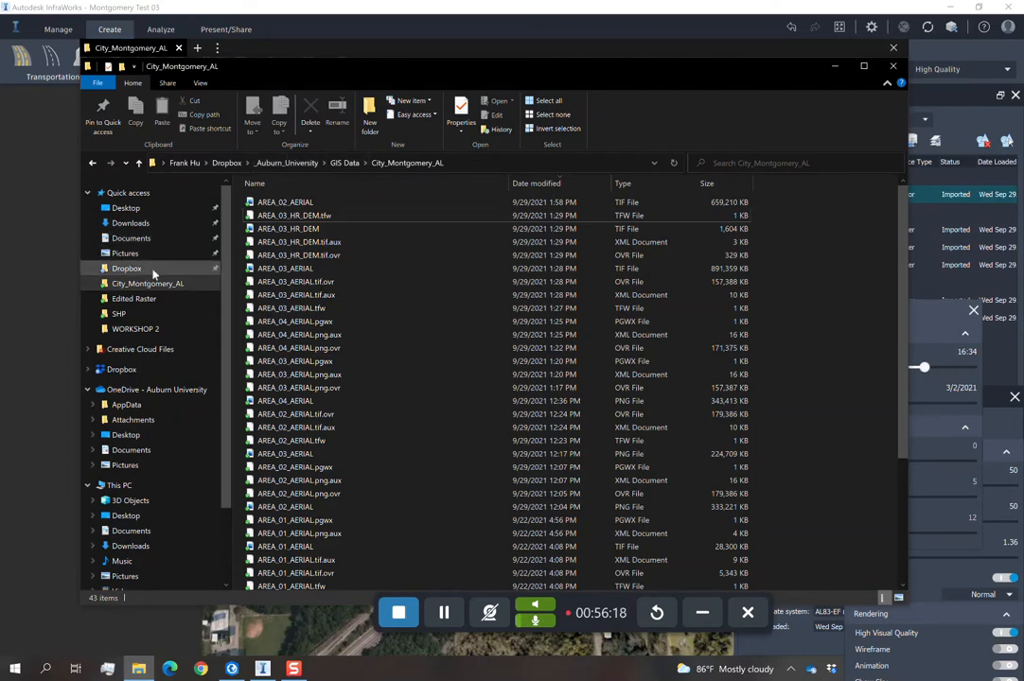
pyautogui.moveTo(430, 65); pyautogui.dragTo(559, 78)
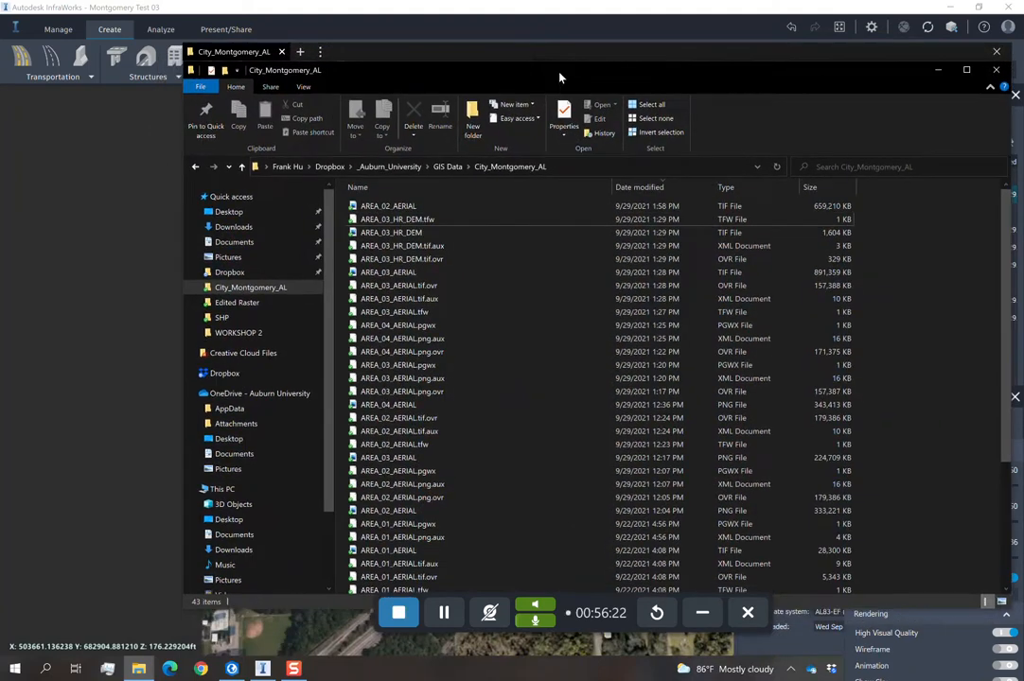
pyautogui.click(254, 257)
pyautogui.click(253, 217)
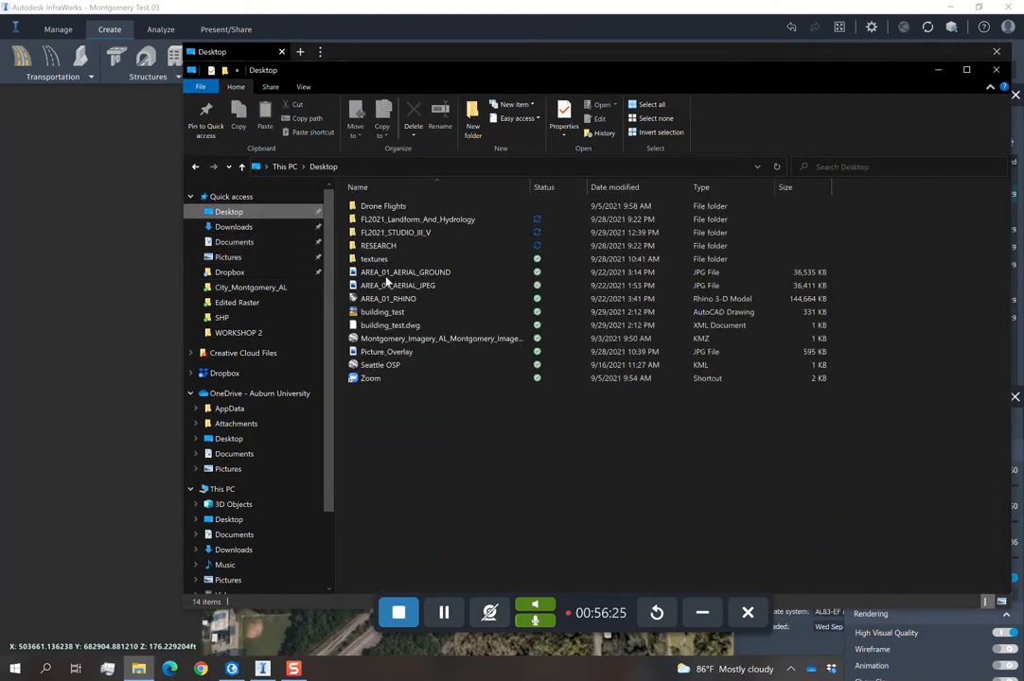
pyautogui.click(430, 232)
pyautogui.doubleClick(439, 233)
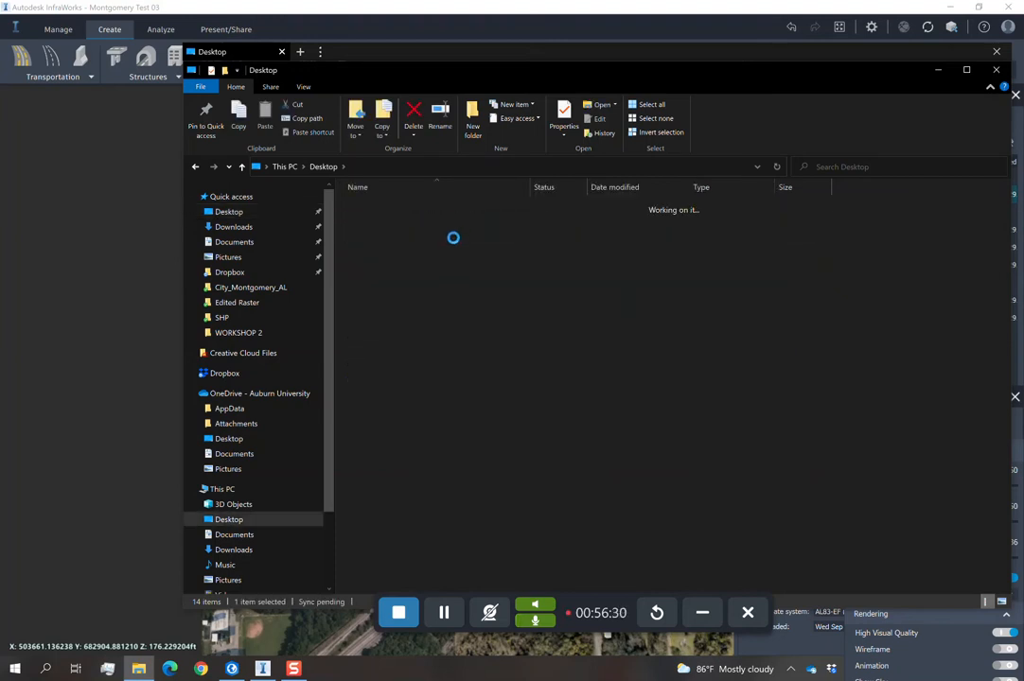
pyautogui.doubleClick(433, 259)
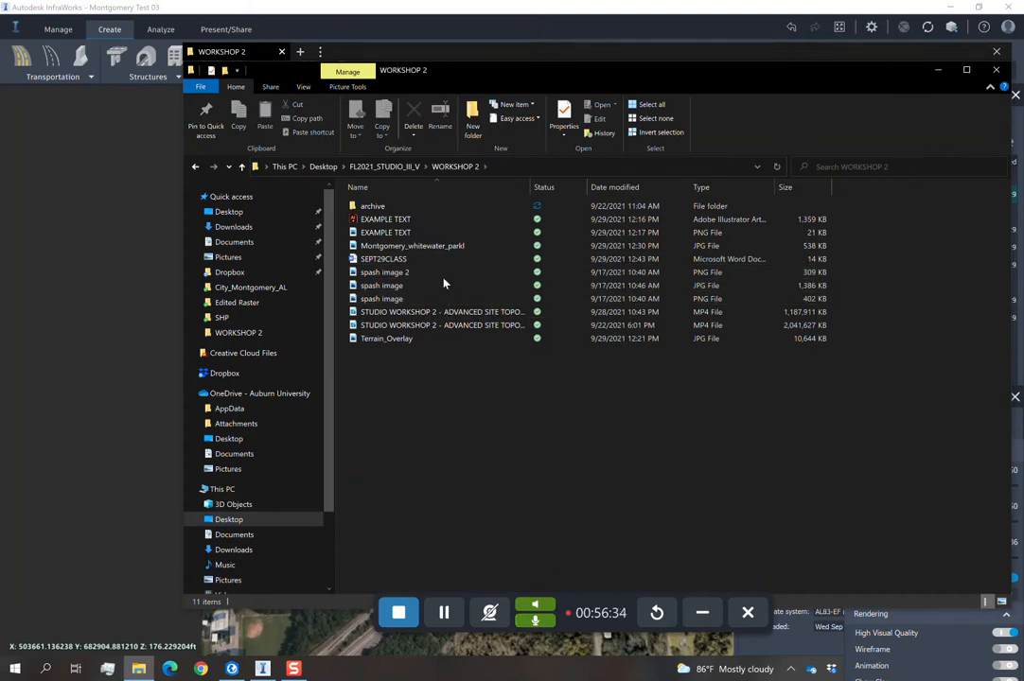
# Examine the whitewater park plan in the Montgomery_whitewater_parkl image and leave the image viewer.
pyautogui.click(441, 246)
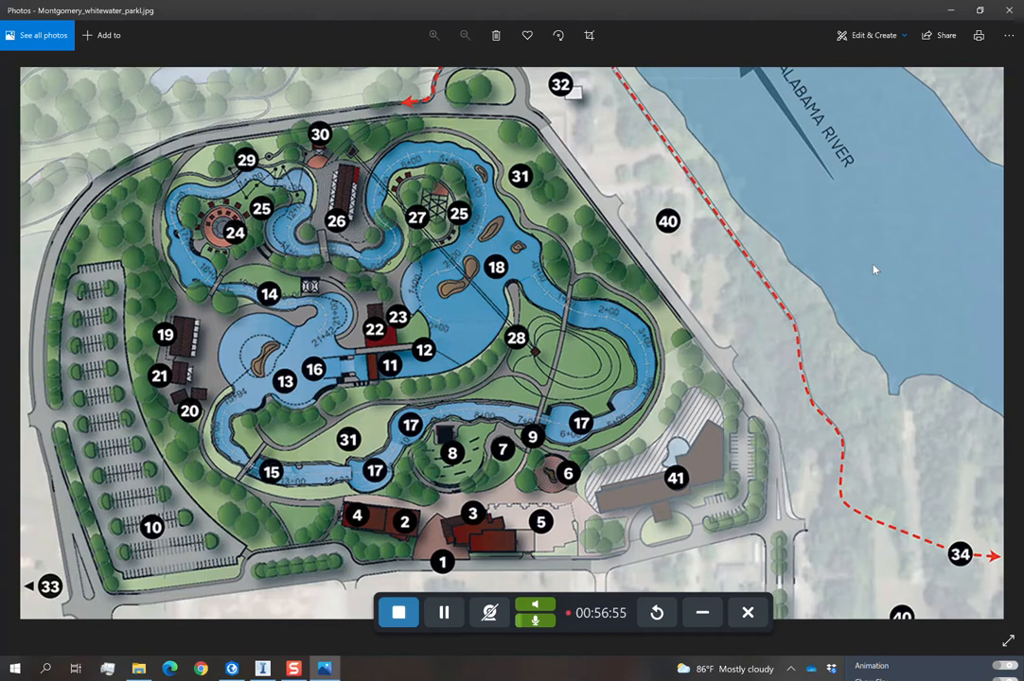
pyautogui.click(1010, 10)
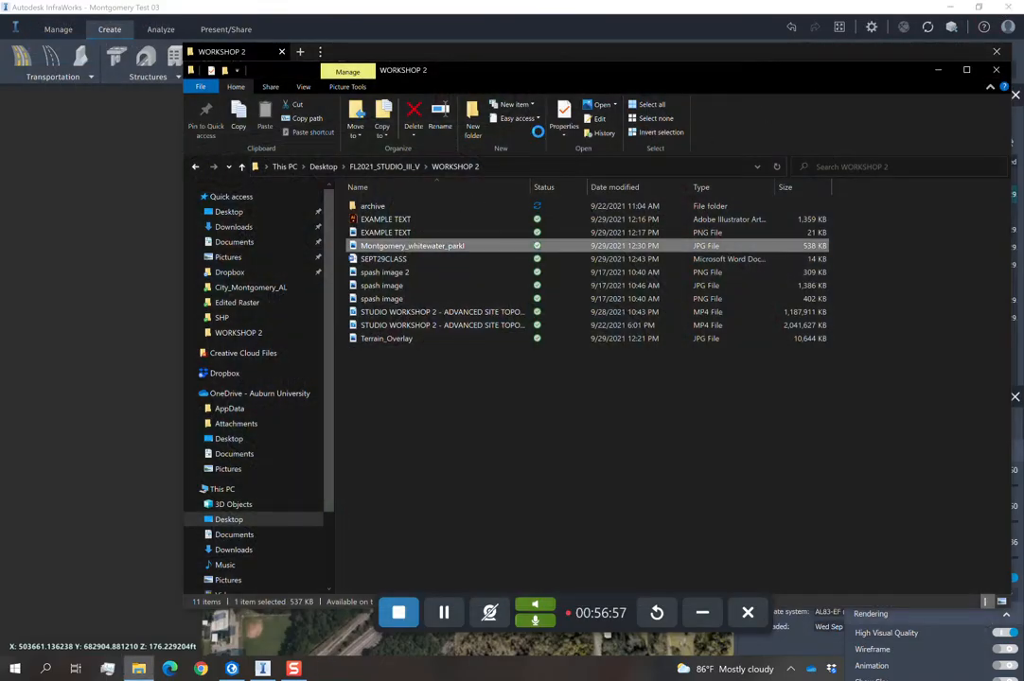
pyautogui.doubleClick(456, 248)
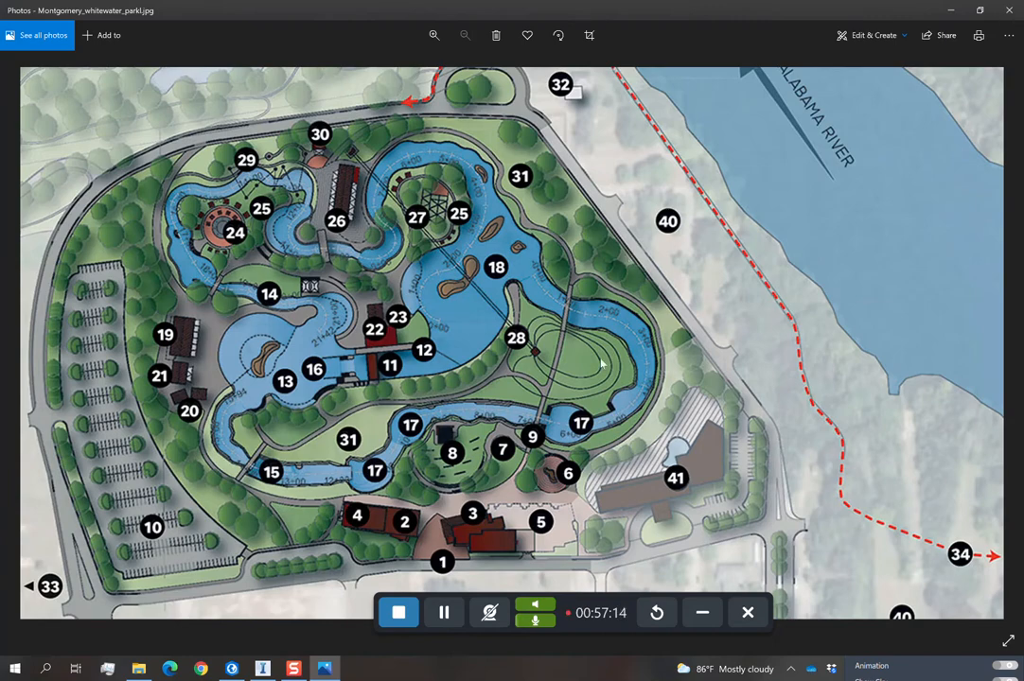
pyautogui.click(456, 612)
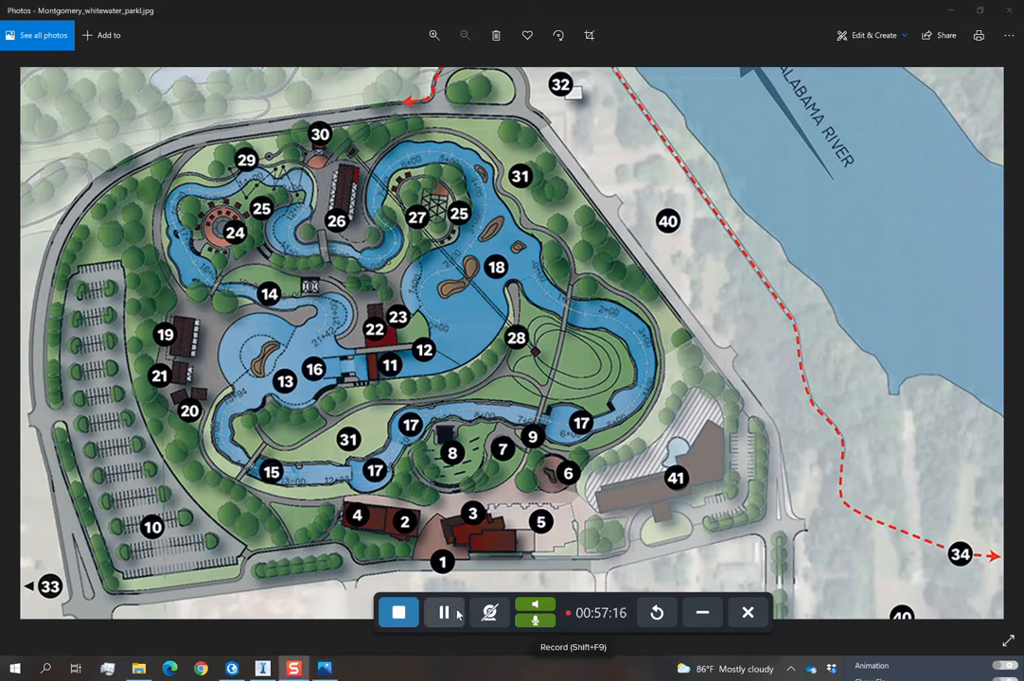
pyautogui.click(949, 16)
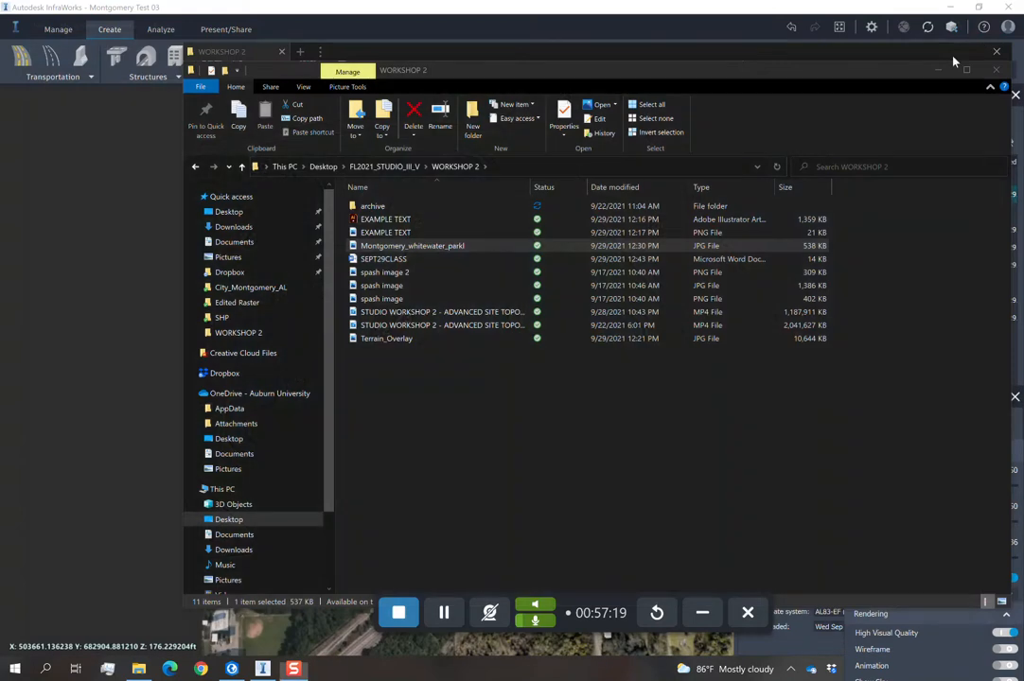
# Move and narrow the File Explorer window to uncover the model, and import the Montgomery_whitewater_parkl image into InfraWorks as a data source.
pyautogui.moveTo(518, 78); pyautogui.dragTo(285, 187)
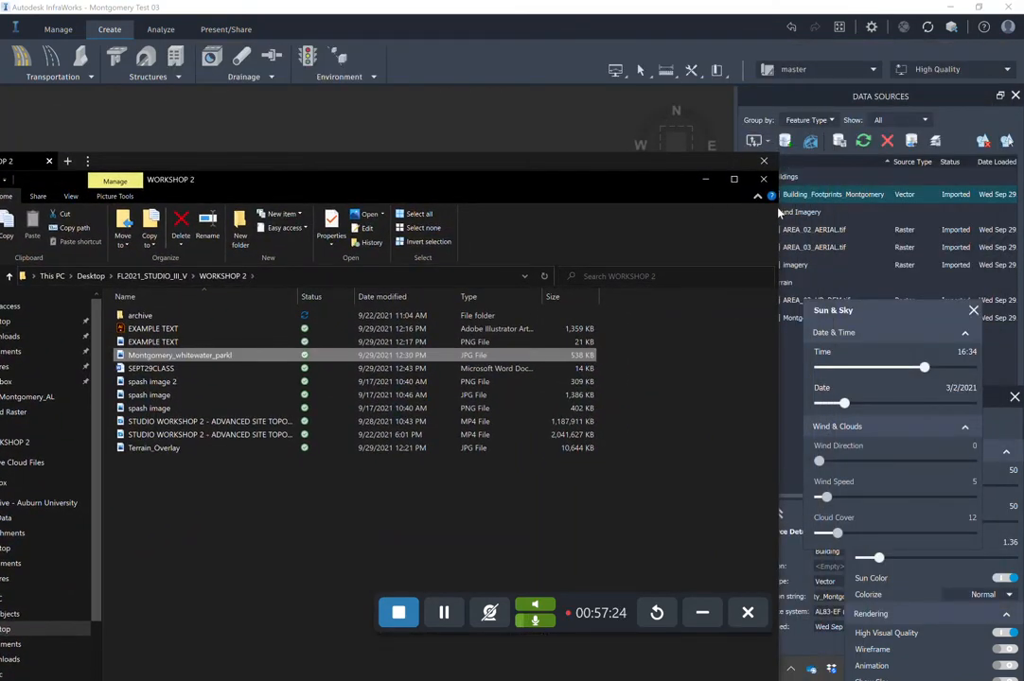
pyautogui.moveTo(775, 217); pyautogui.dragTo(428, 217)
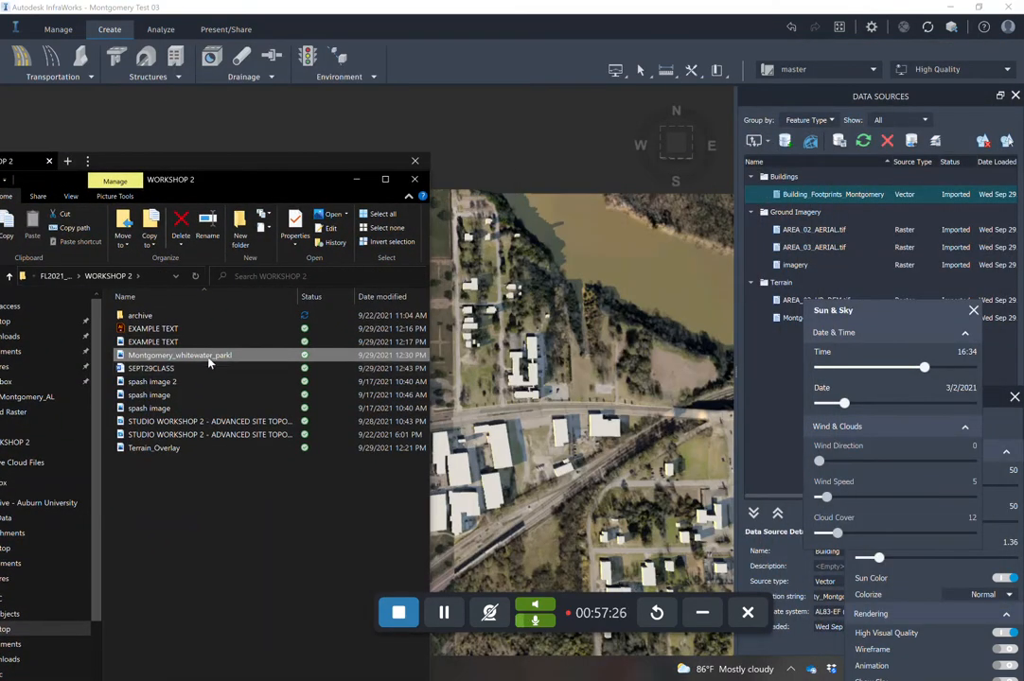
pyautogui.moveTo(180, 355); pyautogui.dragTo(522, 331)
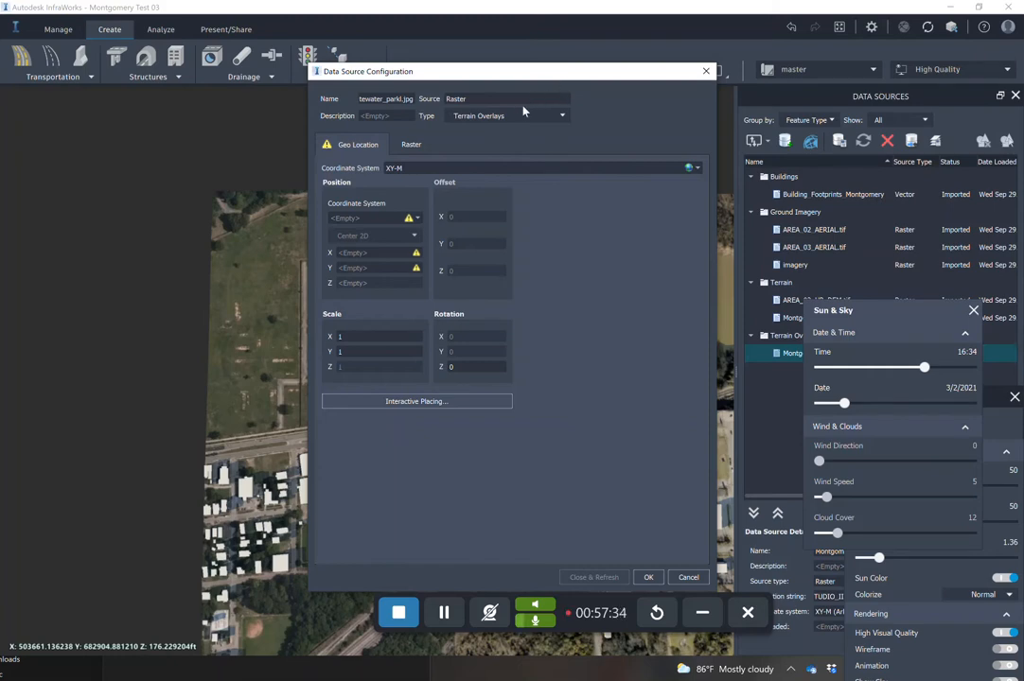
# Set the position coordinate system of the whitewater park terrain overlay to LL84.
pyautogui.moveTo(527, 71); pyautogui.dragTo(483, 63)
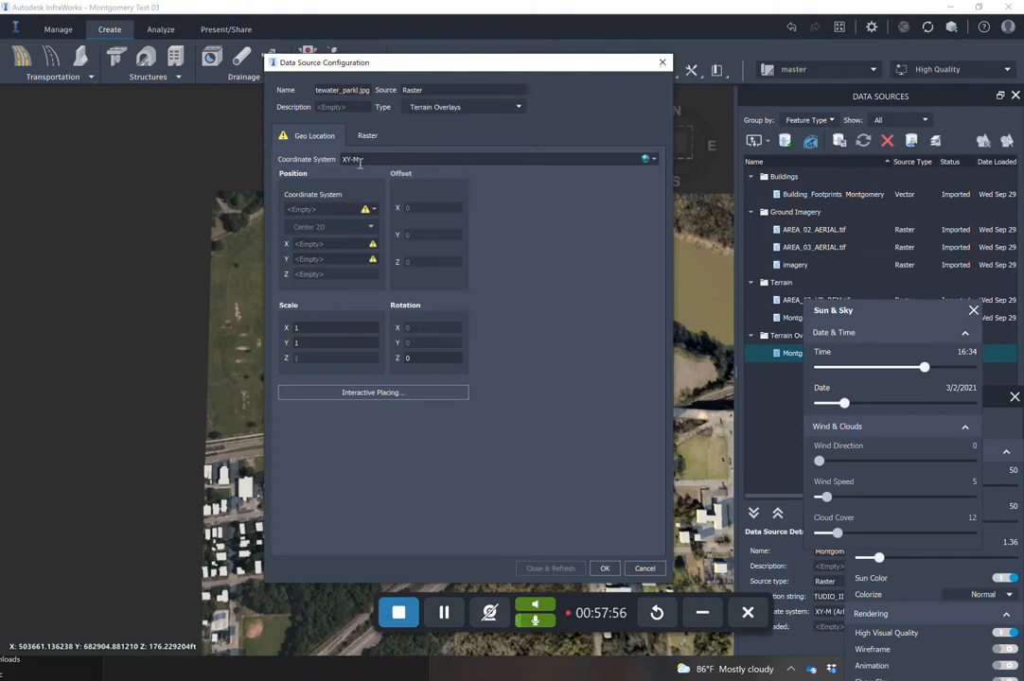
pyautogui.click(373, 210)
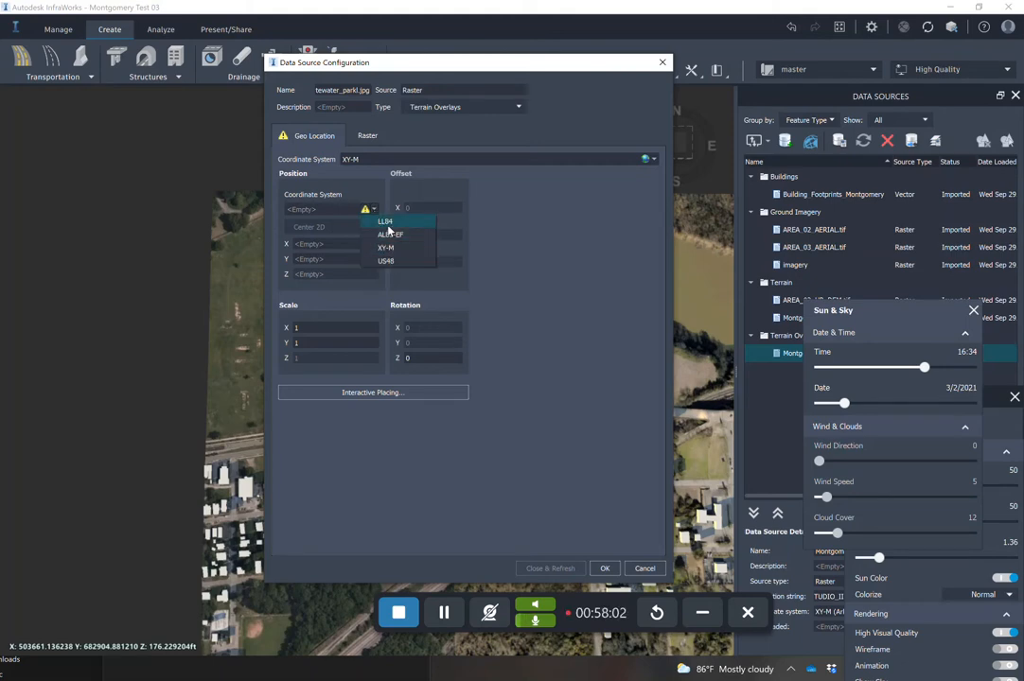
pyautogui.click(386, 222)
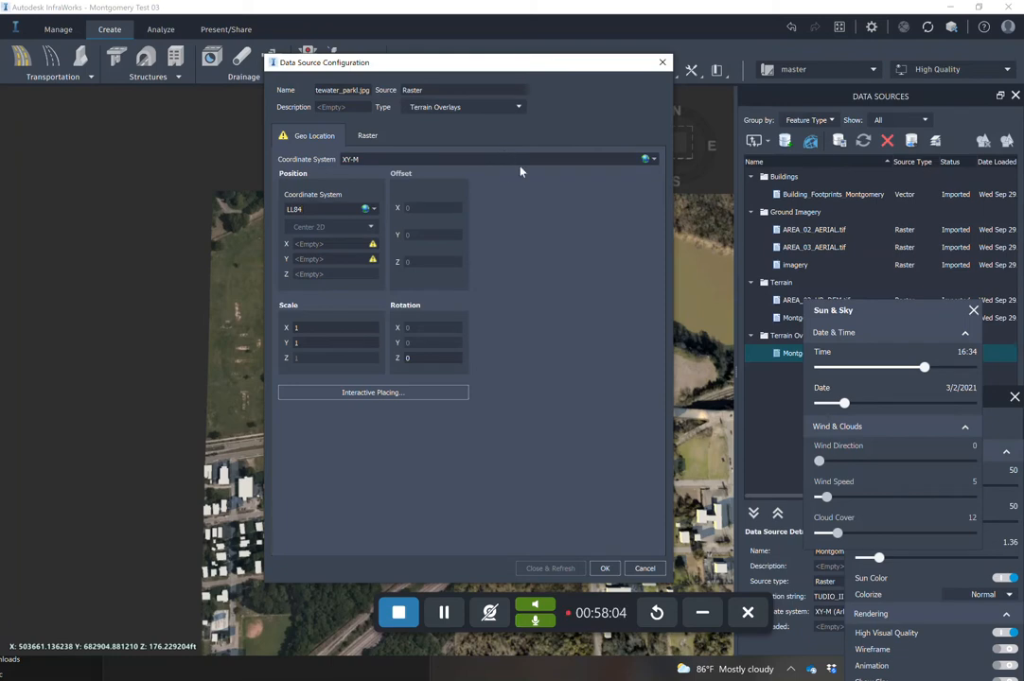
# Try placing the whitewater park overlay interactively with the XY-M coordinate system, and cancel the placement.
pyautogui.click(401, 396)
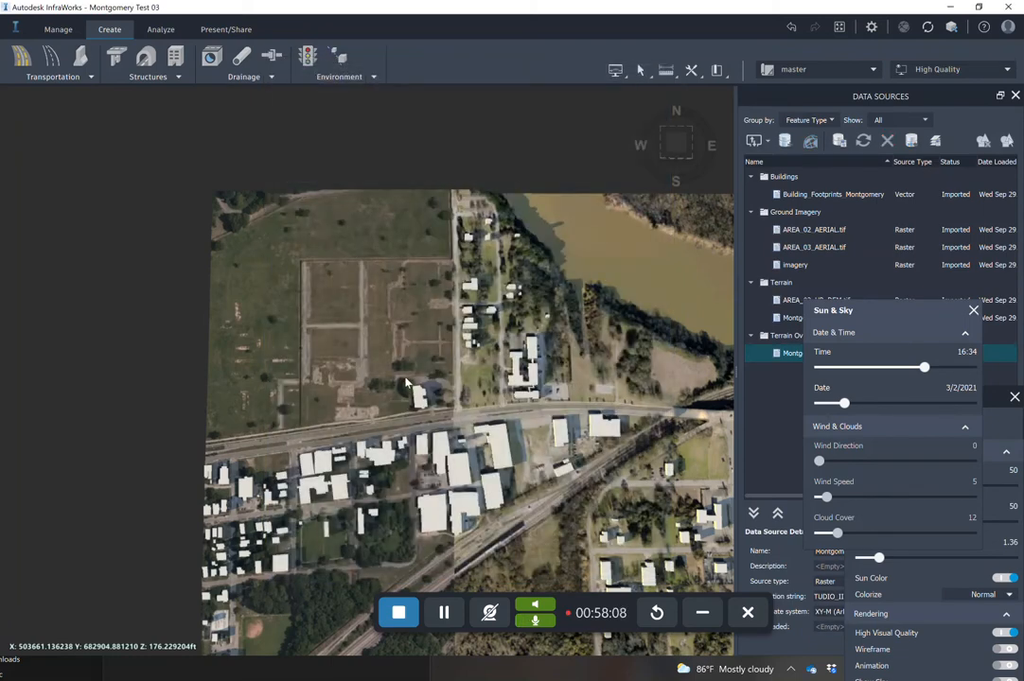
pyautogui.scroll(-8, 424, 346)
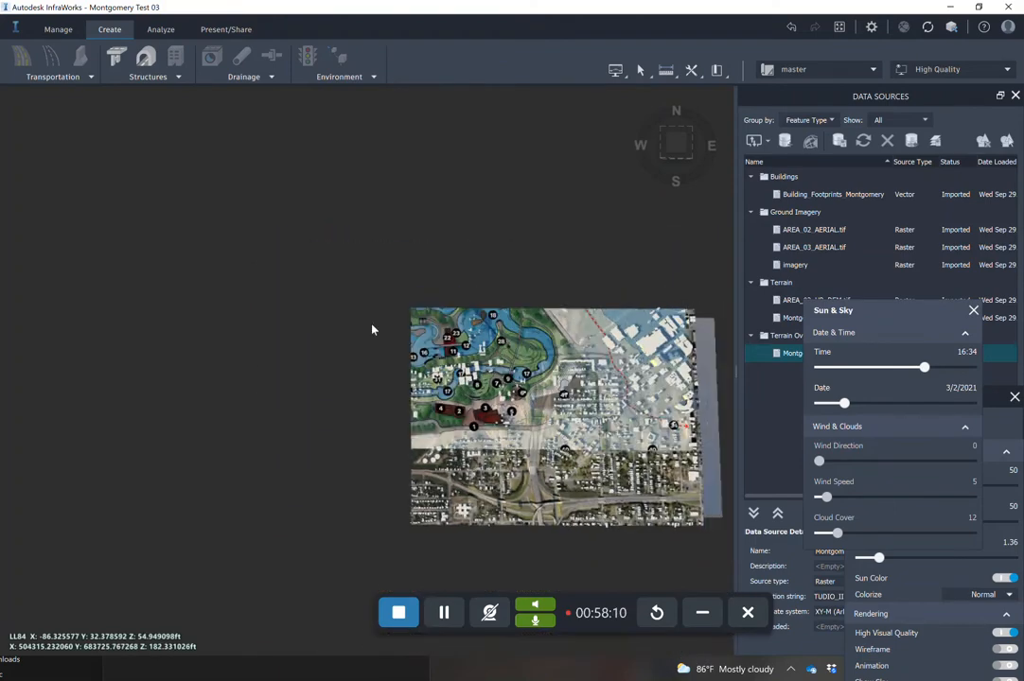
pyautogui.moveTo(371, 329); pyautogui.dragTo(324, 325, button='middle')
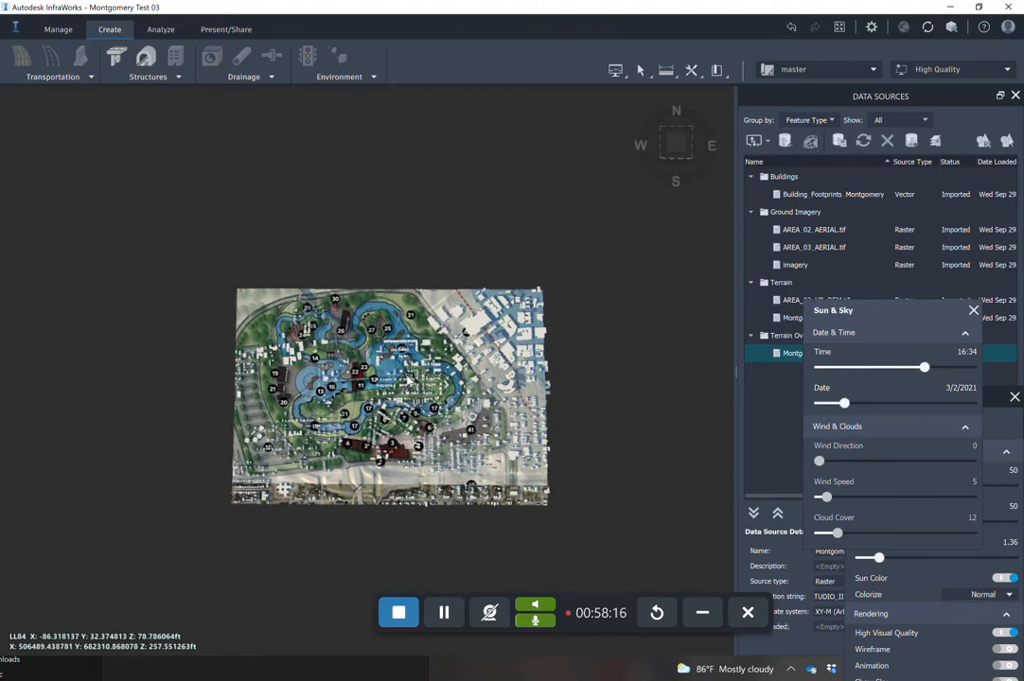
pyautogui.press('Escape')
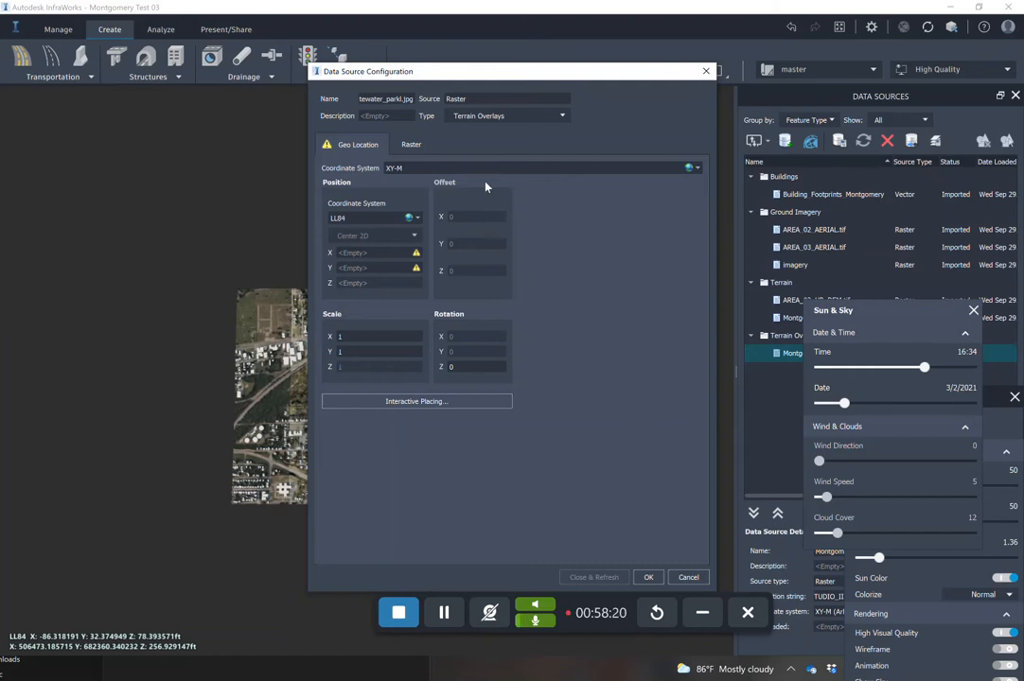
# Try the XY-IN coordinate system for the whitewater park overlay with interactive placement over the northwest field.
pyautogui.click(698, 168)
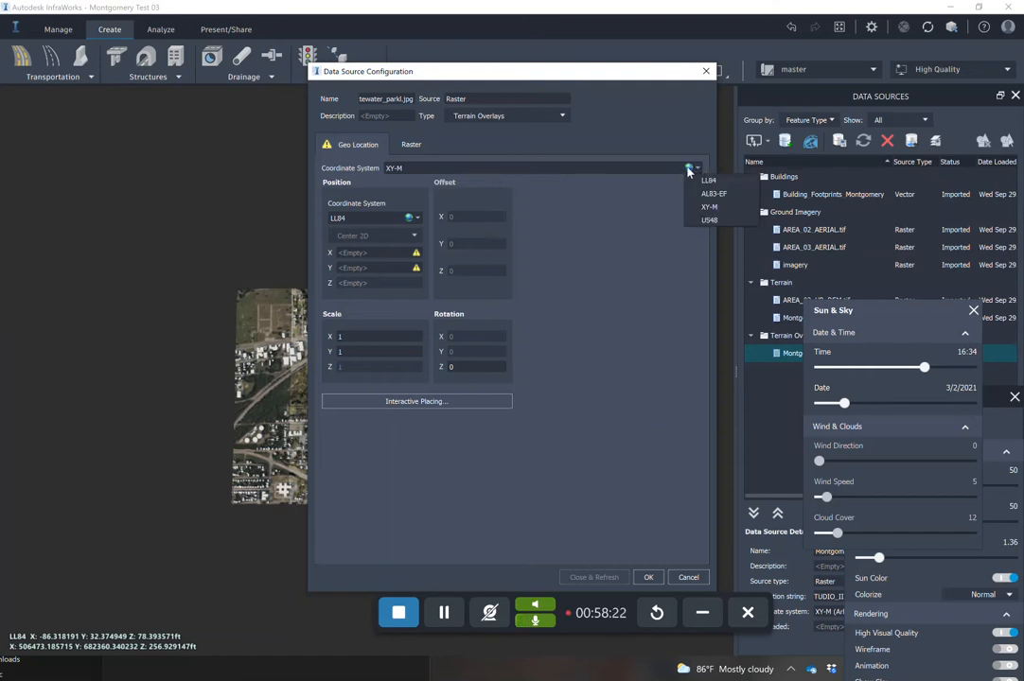
pyautogui.click(687, 171)
pyautogui.click(688, 169)
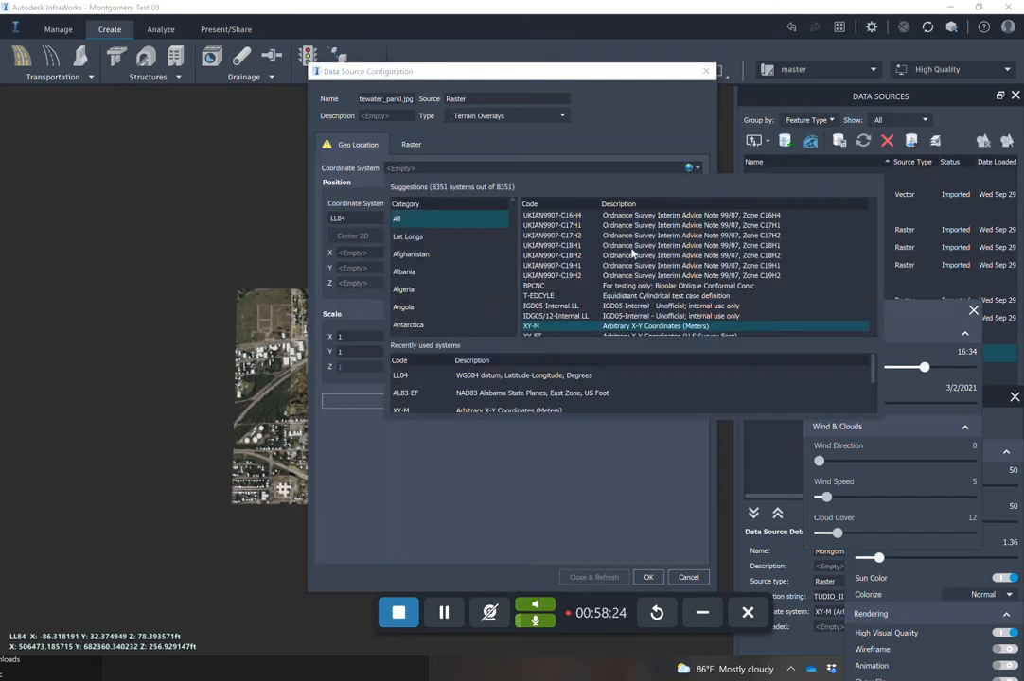
pyautogui.scroll(-1, 574, 303)
pyautogui.click(535, 318)
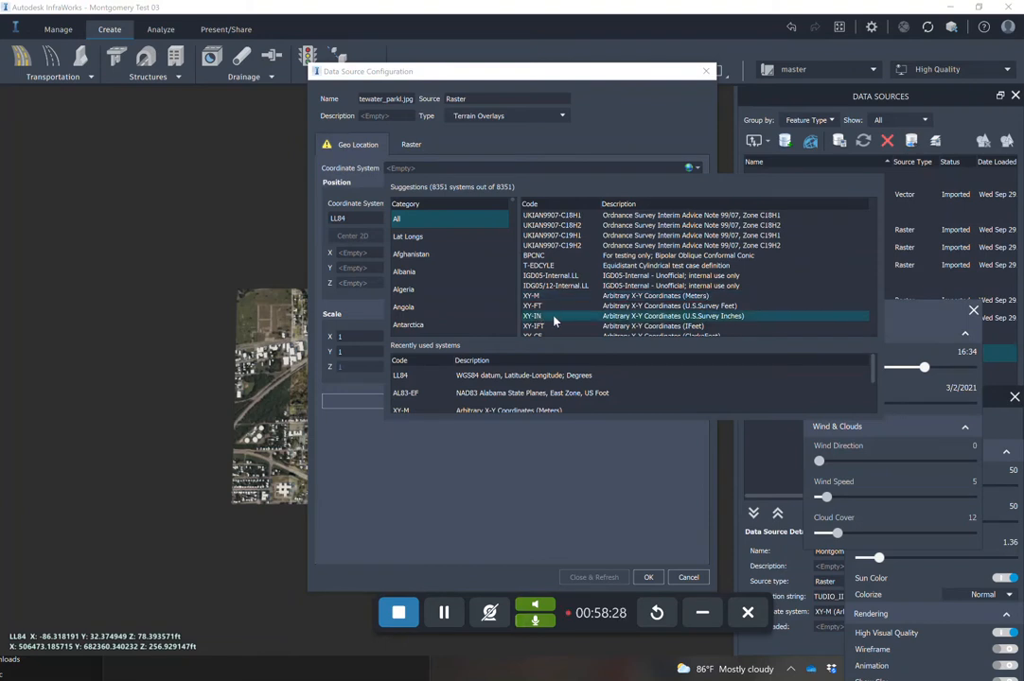
pyautogui.click(552, 323)
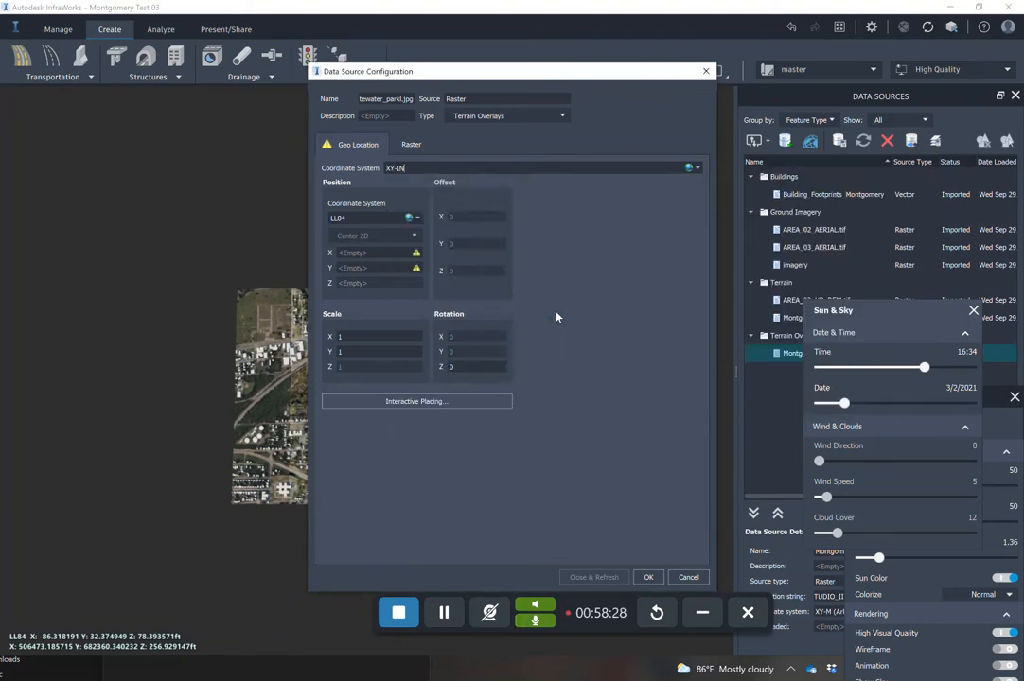
pyautogui.click(451, 407)
pyautogui.scroll(5, 284, 327)
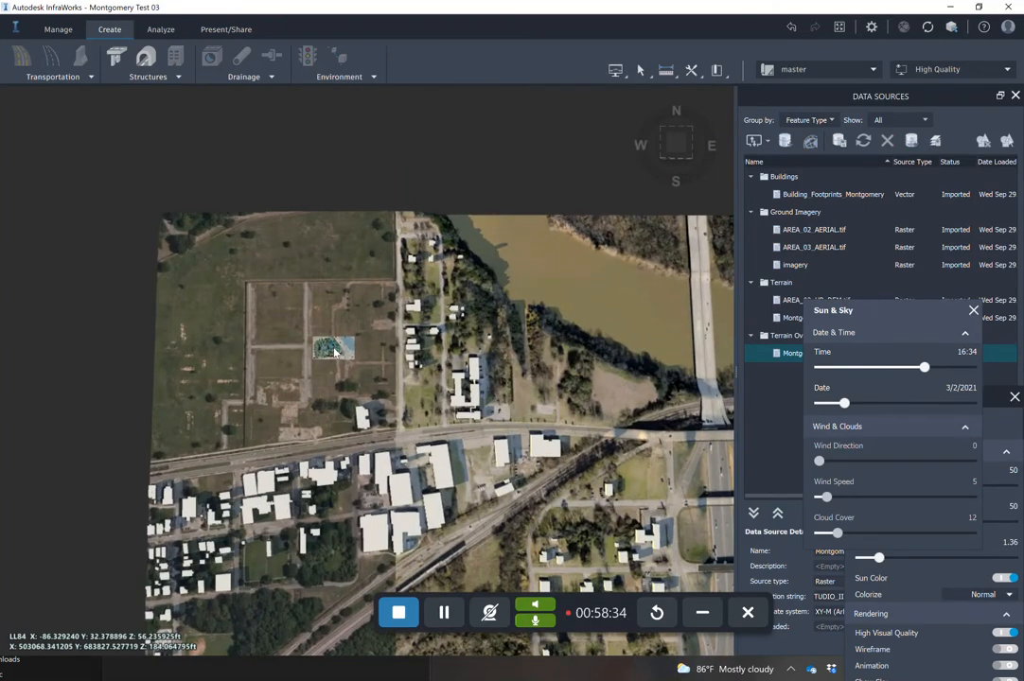
pyautogui.click(337, 340)
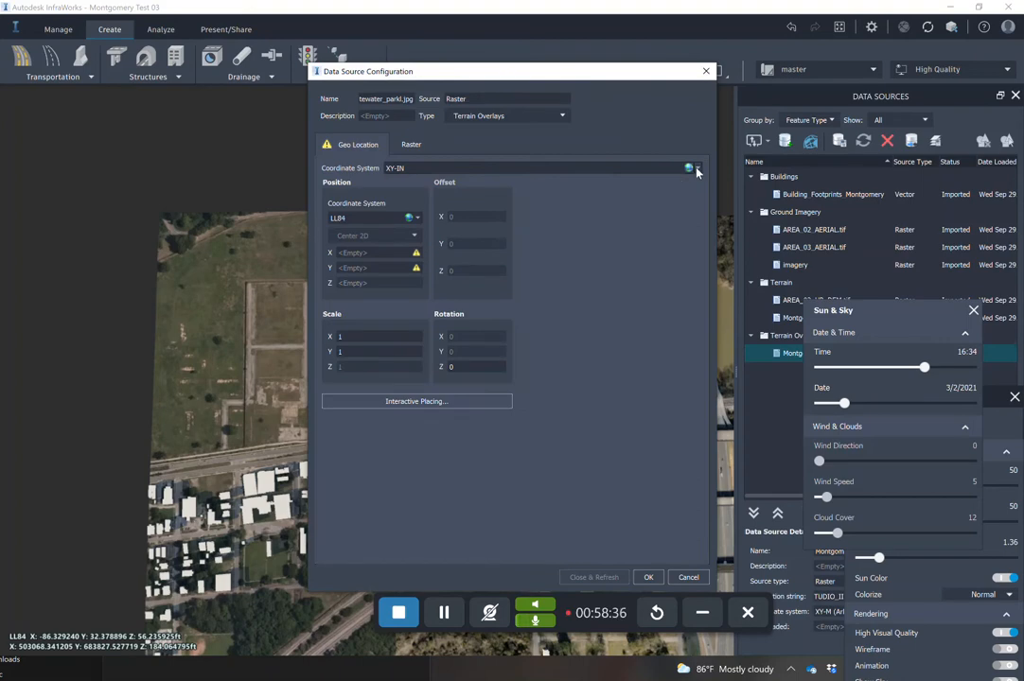
# Set the source coordinate system of the whitewater park overlay to XY-FT, arbitrary coordinates in U.S. survey feet.
pyautogui.click(697, 170)
pyautogui.click(689, 171)
pyautogui.click(689, 170)
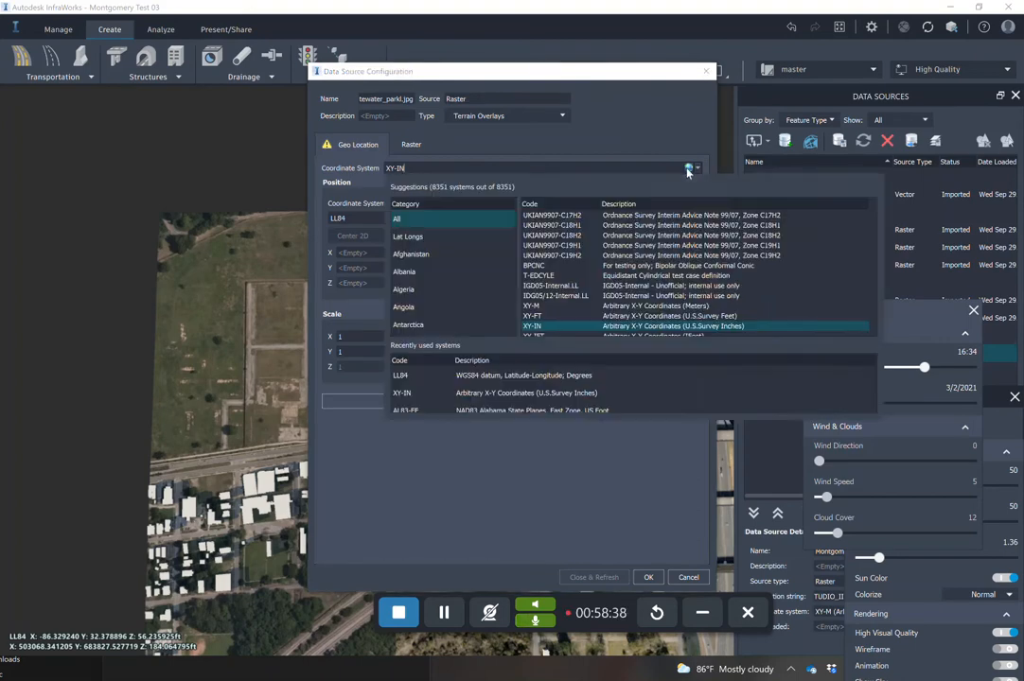
pyautogui.click(540, 324)
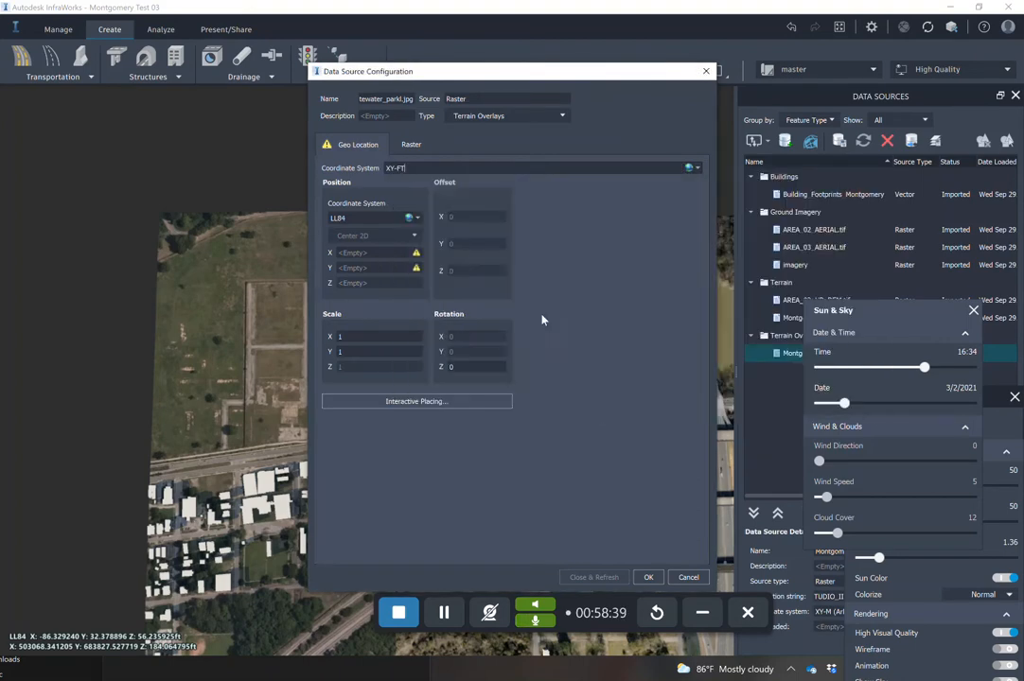
# Place the whitewater park overlay interactively west of the highway and south of the railway, and close and refresh the data source.
pyautogui.click(464, 404)
pyautogui.moveTo(438, 356); pyautogui.dragTo(416, 392)
pyautogui.scroll(-3, 530, 369)
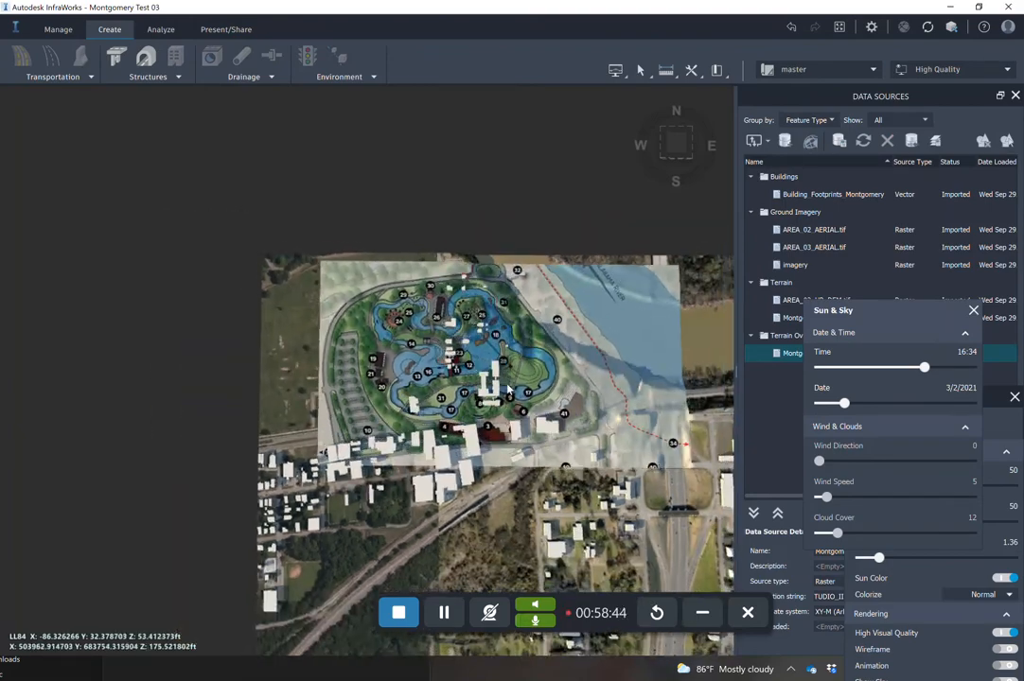
pyautogui.scroll(-2, 509, 515)
pyautogui.moveTo(515, 464); pyautogui.dragTo(501, 345, button='middle')
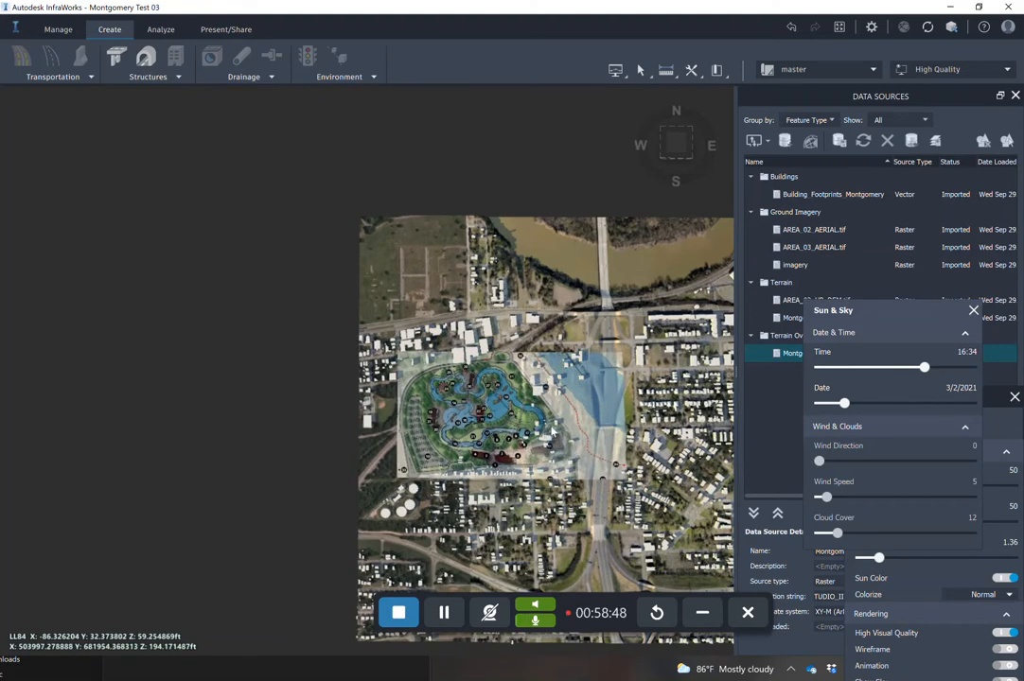
pyautogui.doubleClick(511, 419)
pyautogui.click(592, 577)
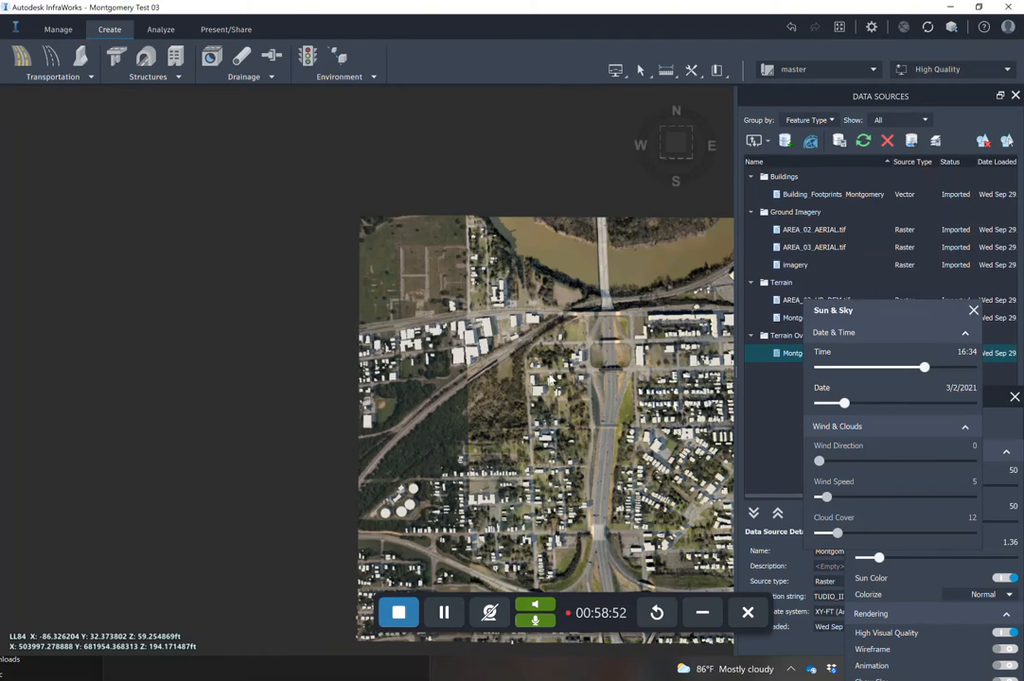
# Move the whitewater park overlay to the northwest corner of the model and scale it down around the field beside the river.
pyautogui.moveTo(605, 594); pyautogui.dragTo(363, 597)
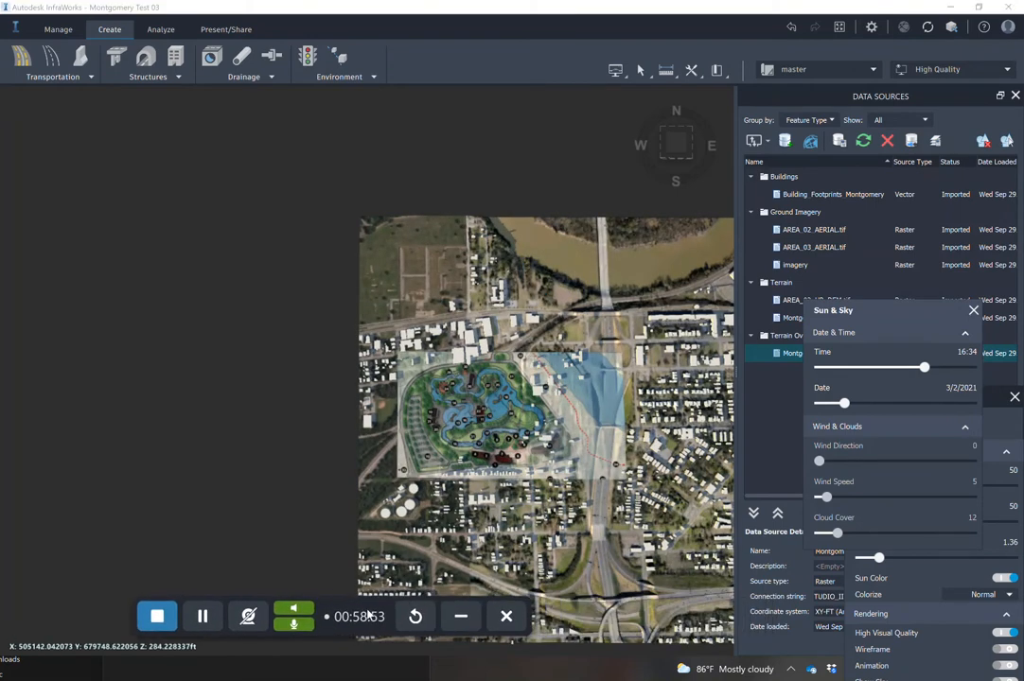
pyautogui.click(435, 454)
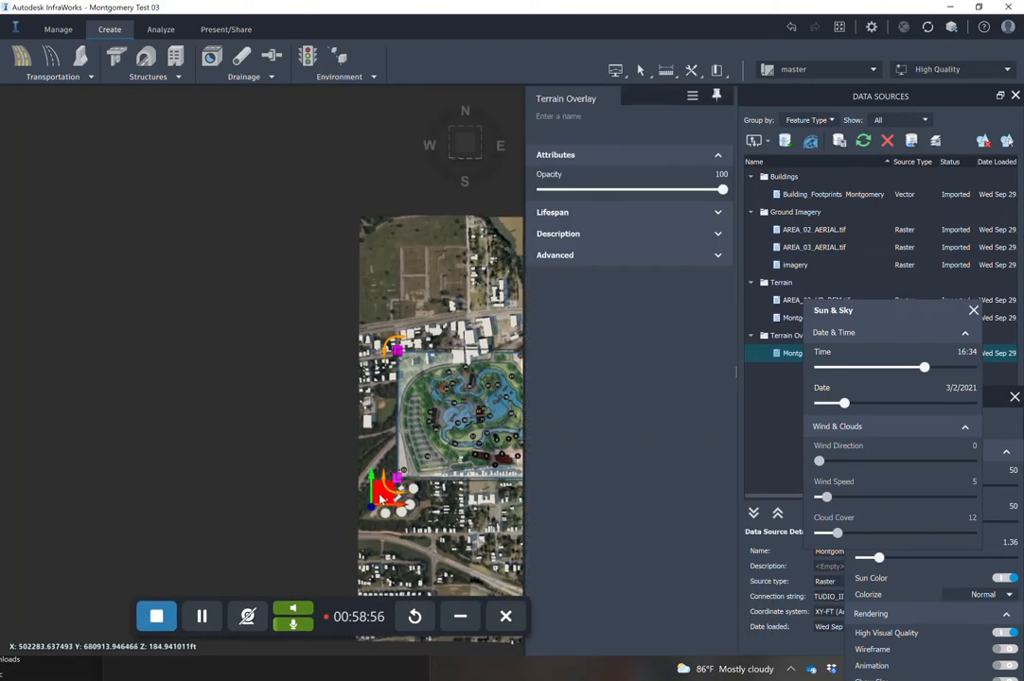
pyautogui.moveTo(374, 486); pyautogui.dragTo(340, 354)
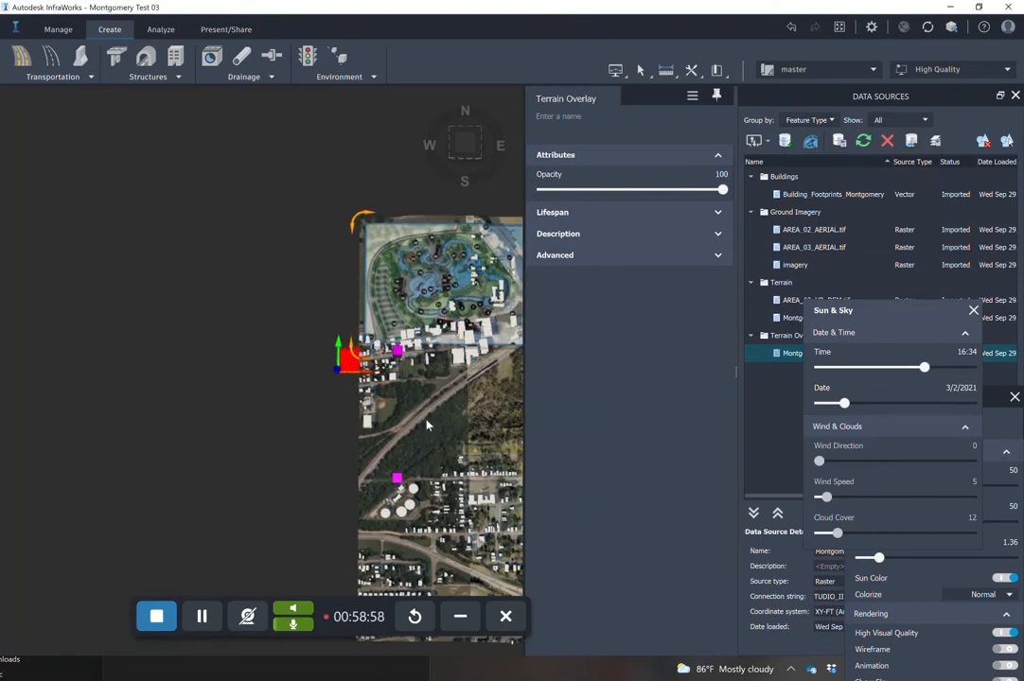
pyautogui.moveTo(425, 418); pyautogui.dragTo(286, 455, button='middle')
pyautogui.scroll(1, 460, 383)
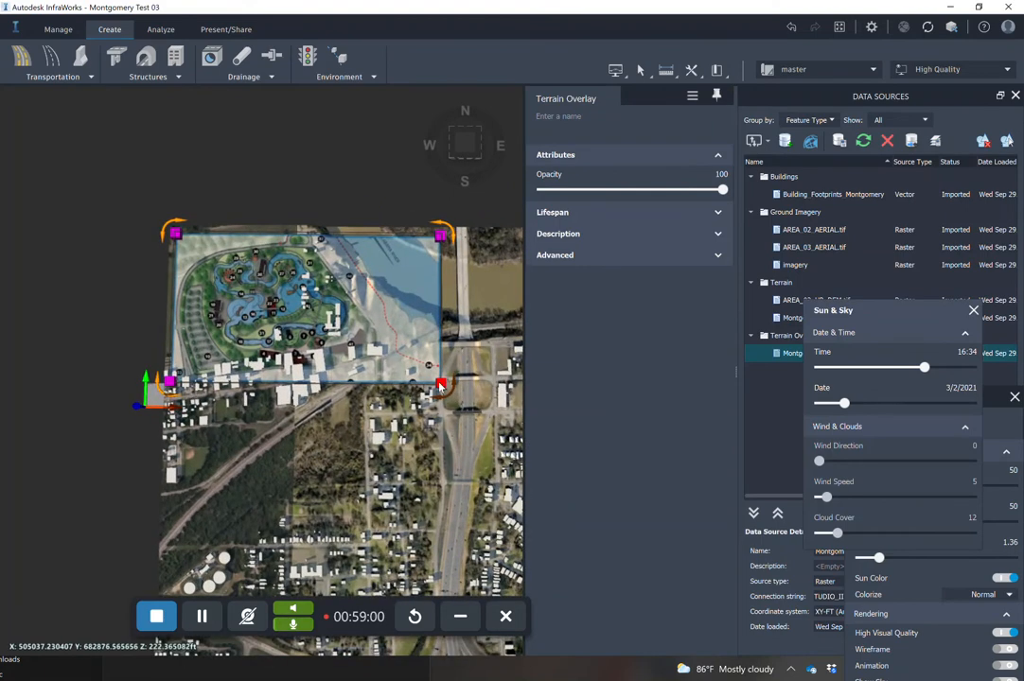
pyautogui.moveTo(439, 385); pyautogui.dragTo(398, 358)
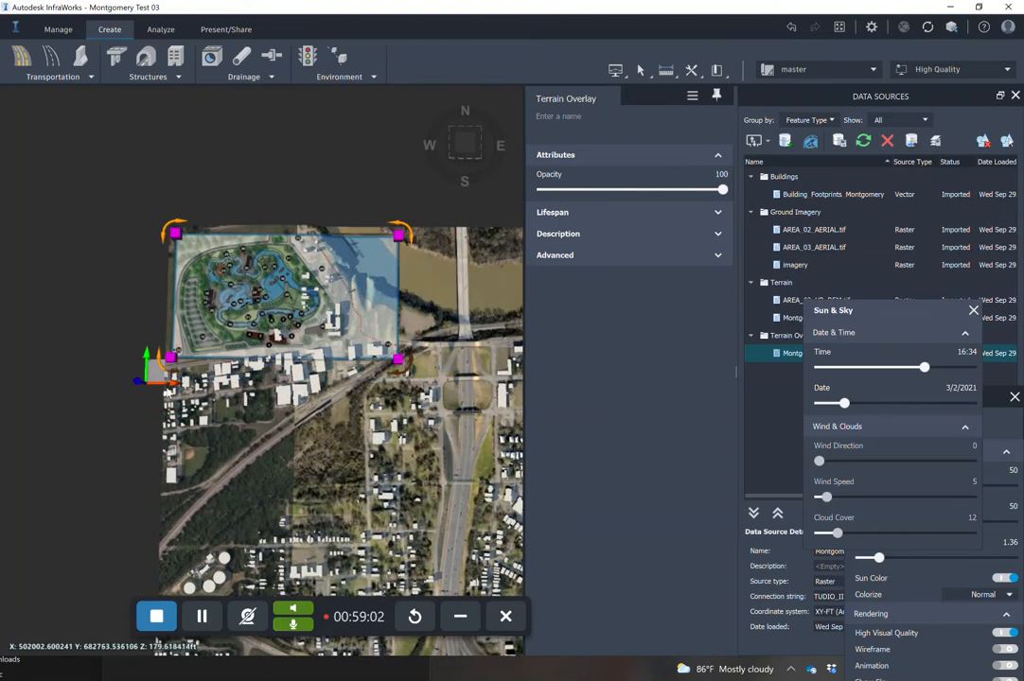
pyautogui.moveTo(156, 370); pyautogui.dragTo(149, 362)
# Scale the whitewater park overlay down further and shift it southeast onto the field just north of the railway.
pyautogui.scroll(2, 304, 261)
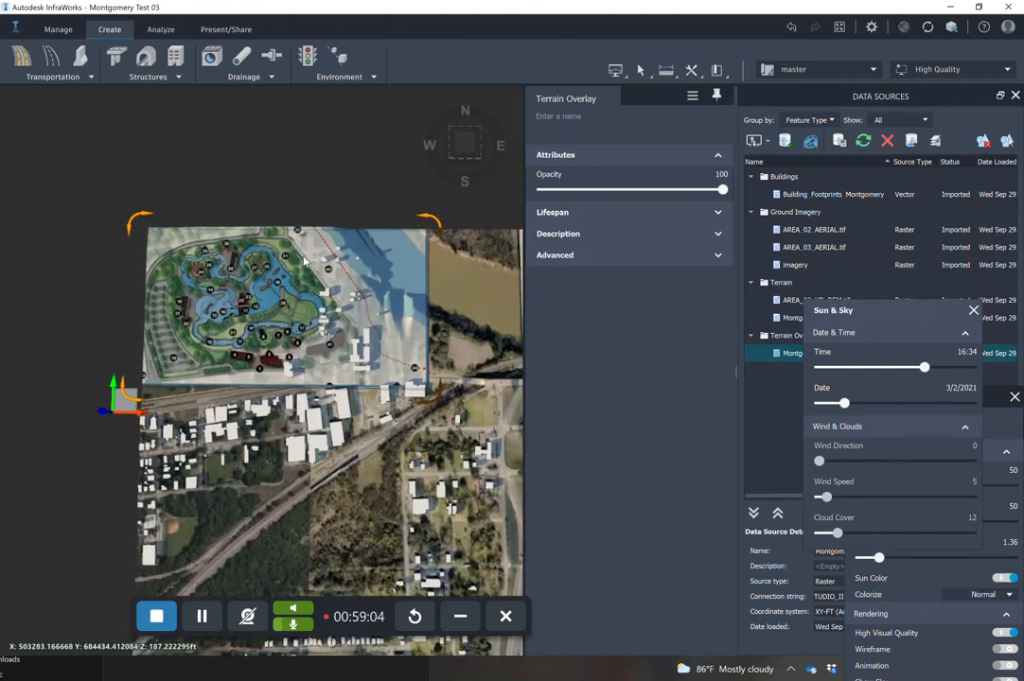
pyautogui.scroll(2, 304, 261)
pyautogui.scroll(1, 289, 450)
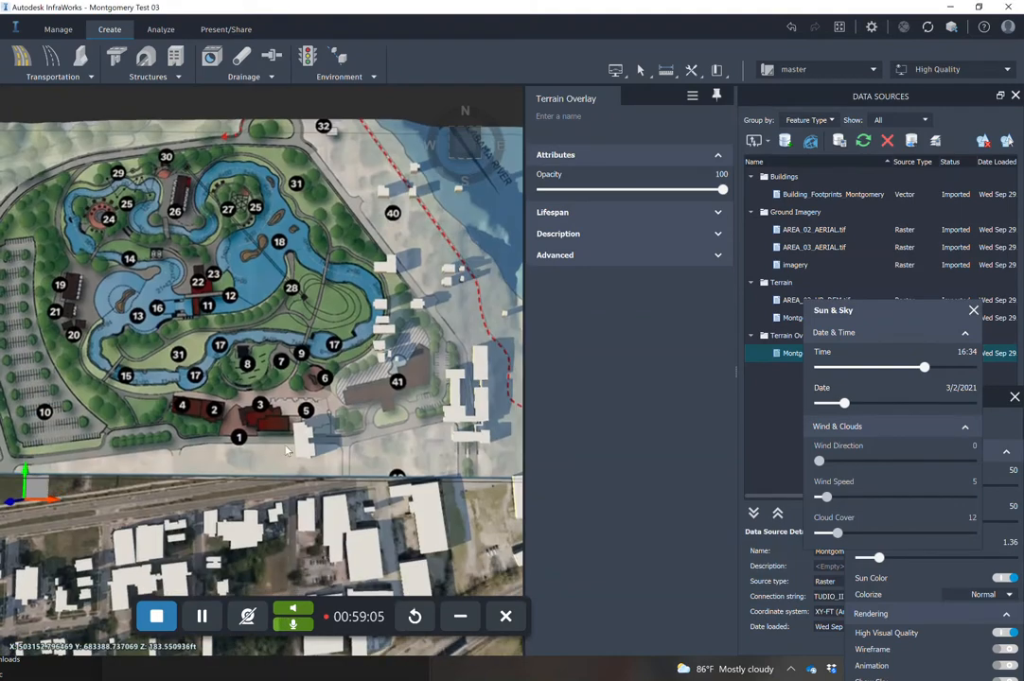
pyautogui.scroll(-1, 289, 451)
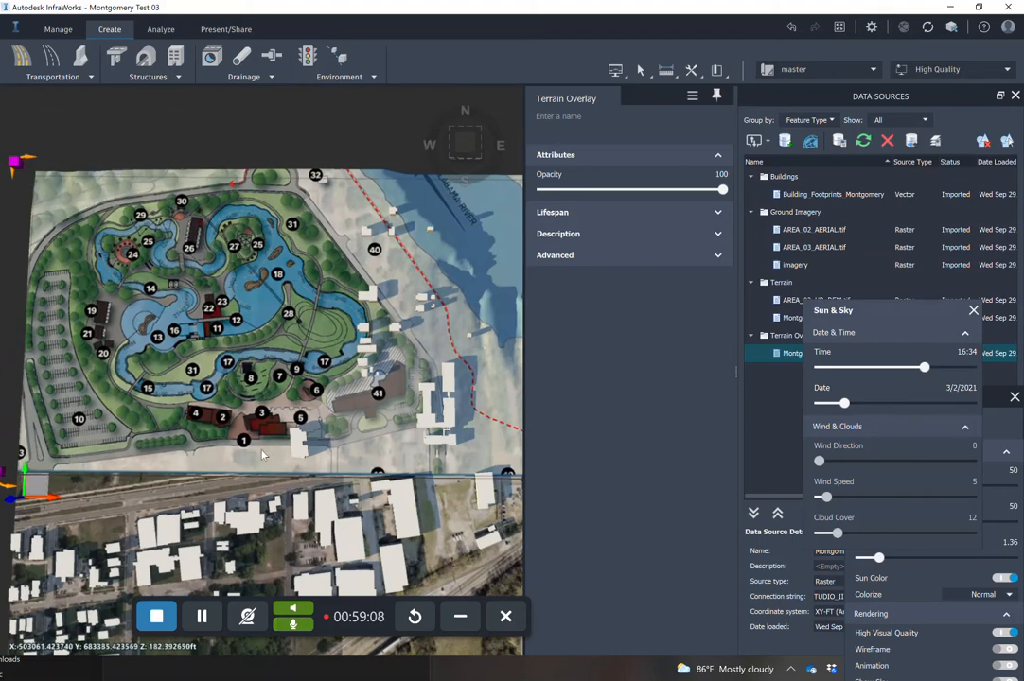
pyautogui.scroll(-2, 73, 488)
pyautogui.moveTo(423, 474); pyautogui.dragTo(308, 400)
pyautogui.moveTo(192, 439); pyautogui.dragTo(336, 439, button='middle')
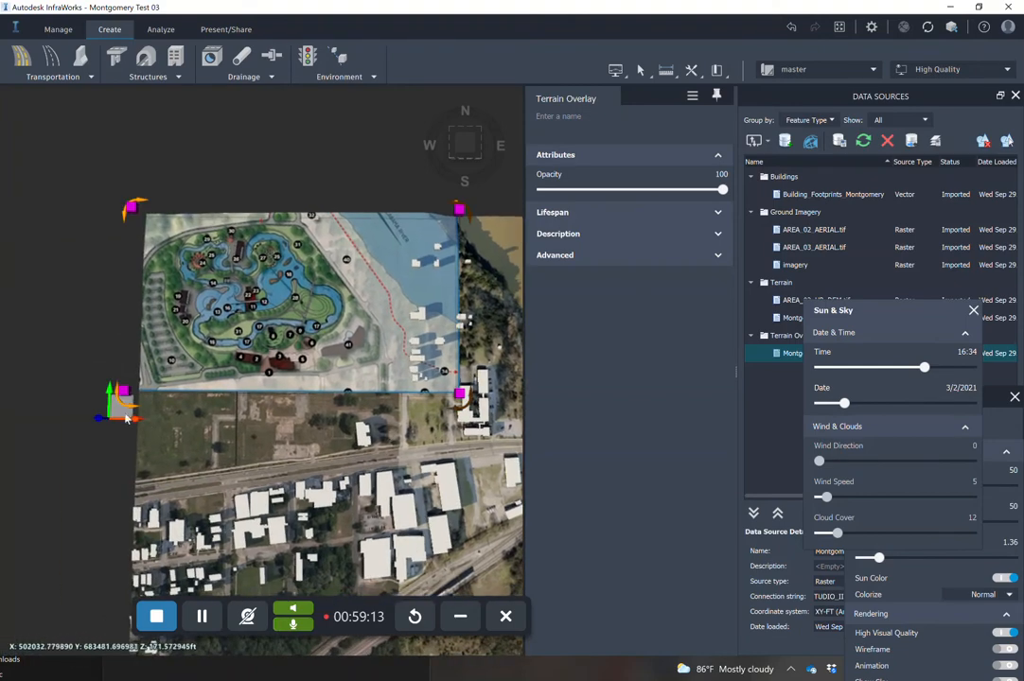
pyautogui.moveTo(117, 412); pyautogui.dragTo(153, 465)
pyautogui.scroll(3, 195, 301)
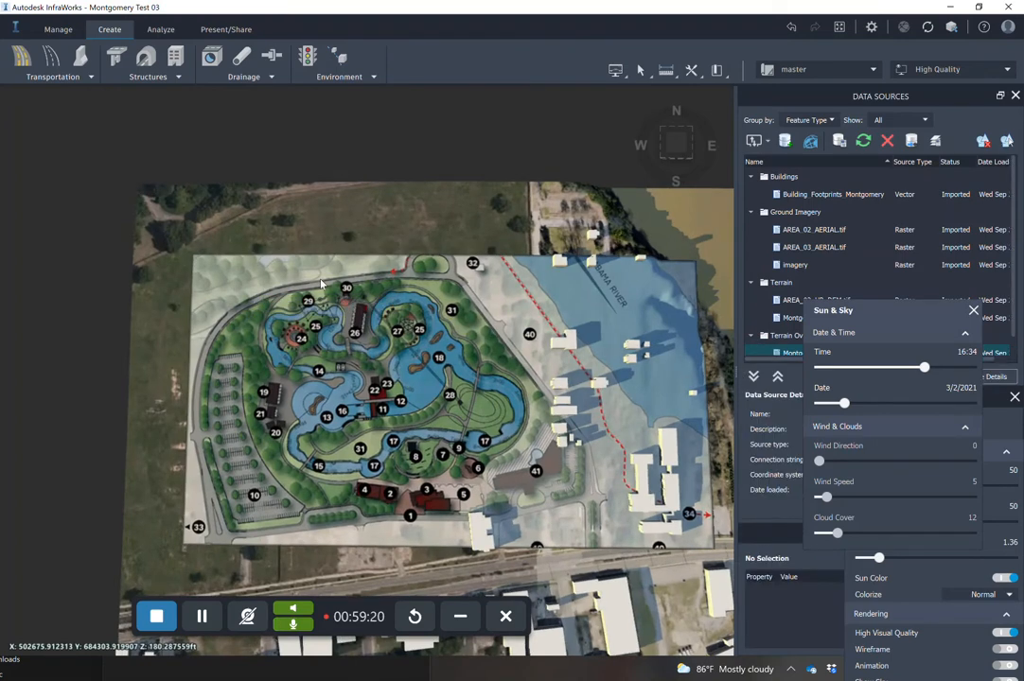
# Refit the whitewater park overlay with Place by Reference Points, matching its points to the model's northern edge and the ground just north of the railway.
pyautogui.click(272, 242)
pyautogui.rightClick(318, 288)
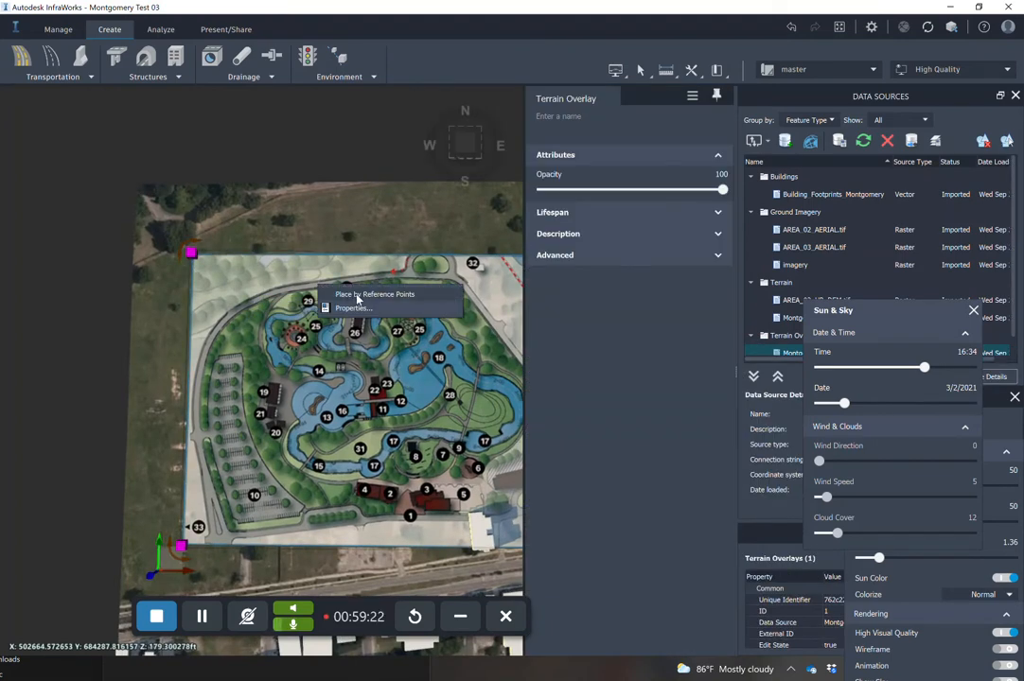
pyautogui.click(358, 299)
pyautogui.doubleClick(342, 231)
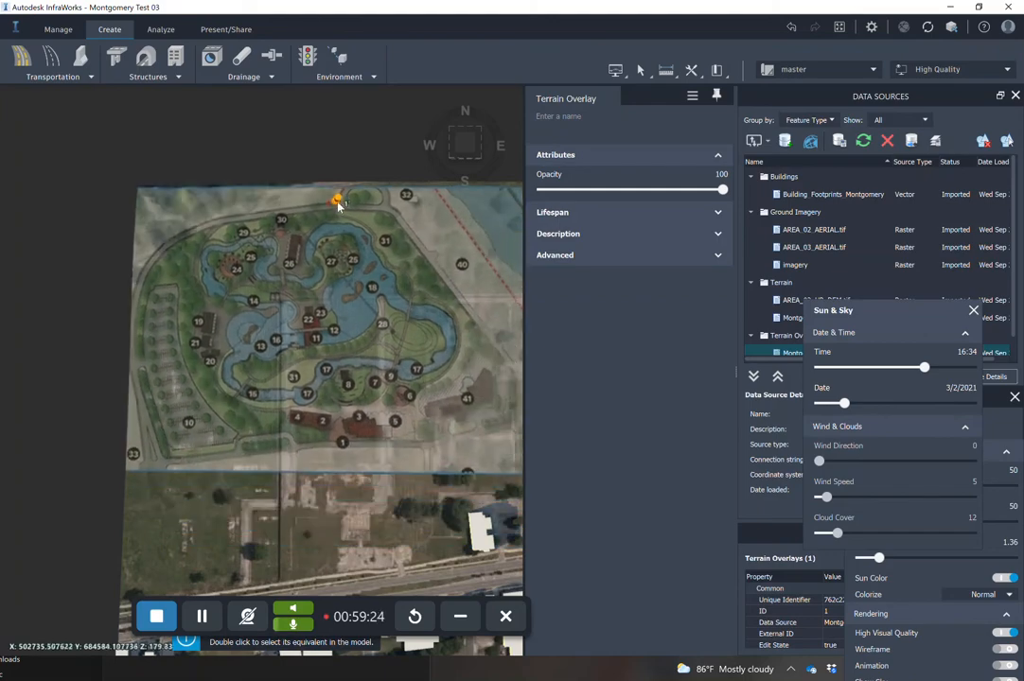
pyautogui.doubleClick(339, 203)
pyautogui.doubleClick(382, 435)
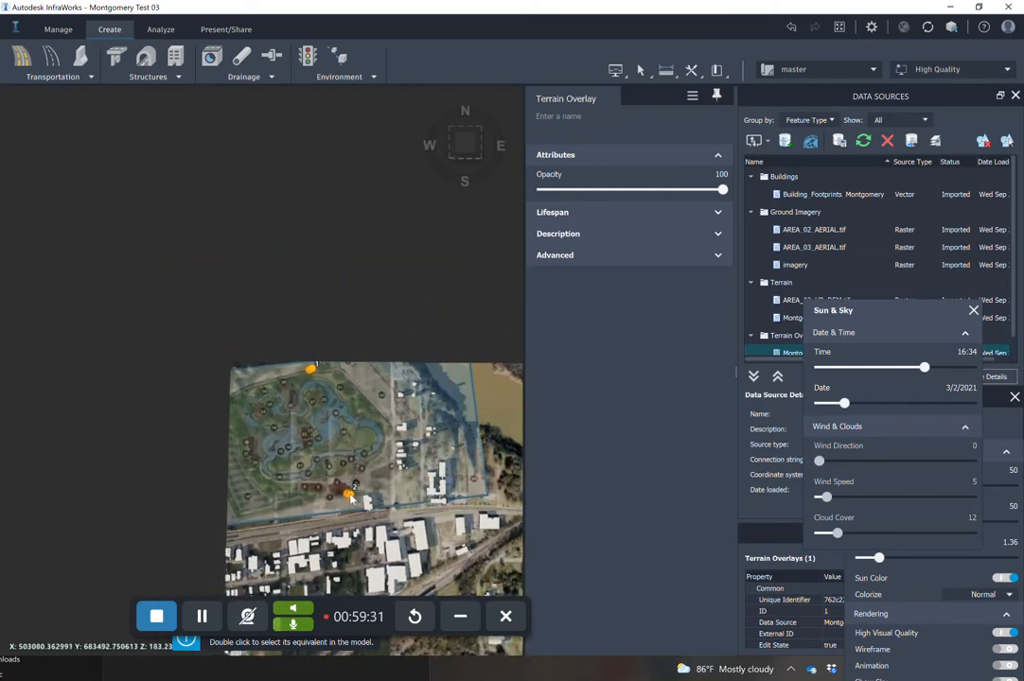
pyautogui.doubleClick(352, 497)
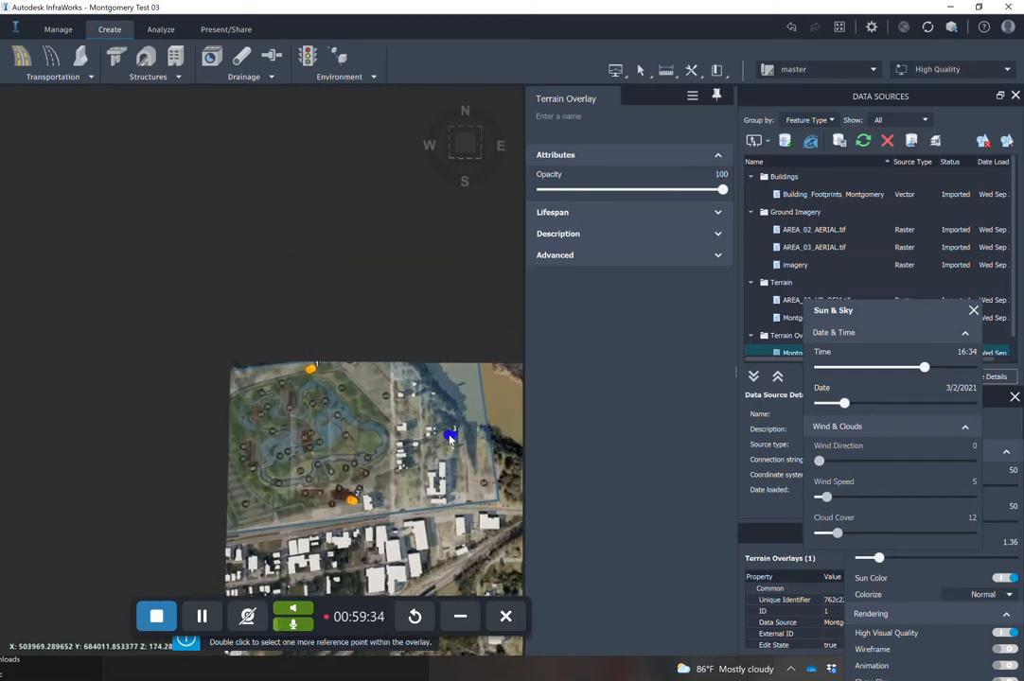
pyautogui.doubleClick(450, 439)
pyautogui.click(375, 328)
# Examine how the whitewater park overlay sits between the river, the railway and the surrounding city from several 3D viewpoints.
pyautogui.scroll(3, 369, 462)
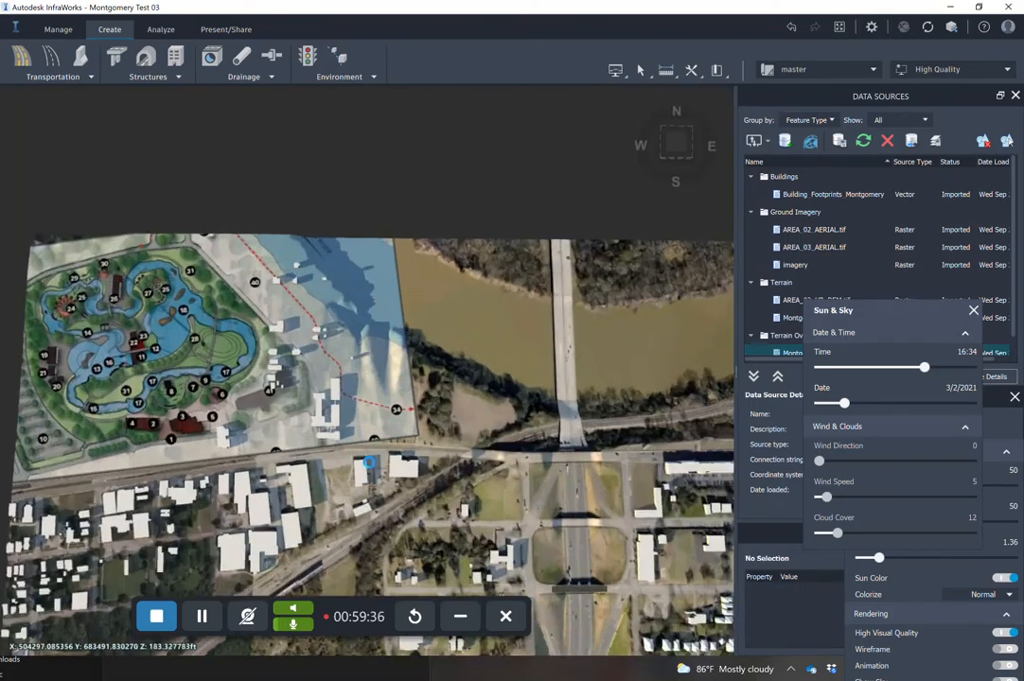
pyautogui.moveTo(369, 463); pyautogui.dragTo(532, 358, button='middle')
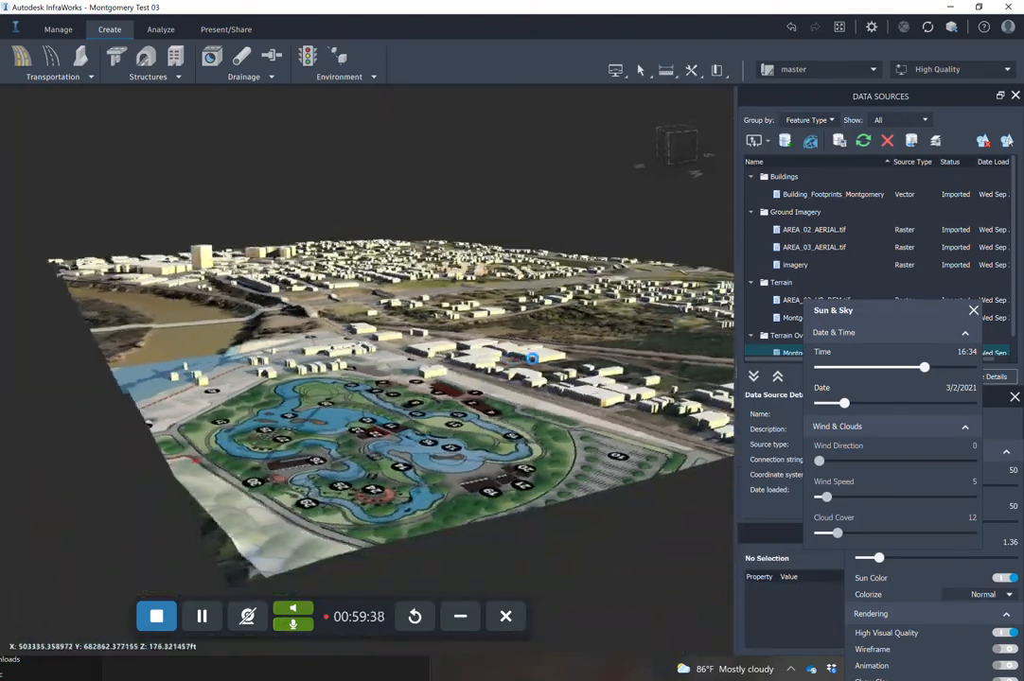
pyautogui.moveTo(532, 357); pyautogui.dragTo(589, 334)
pyautogui.scroll(3, 480, 384)
pyautogui.scroll(-3, 479, 384)
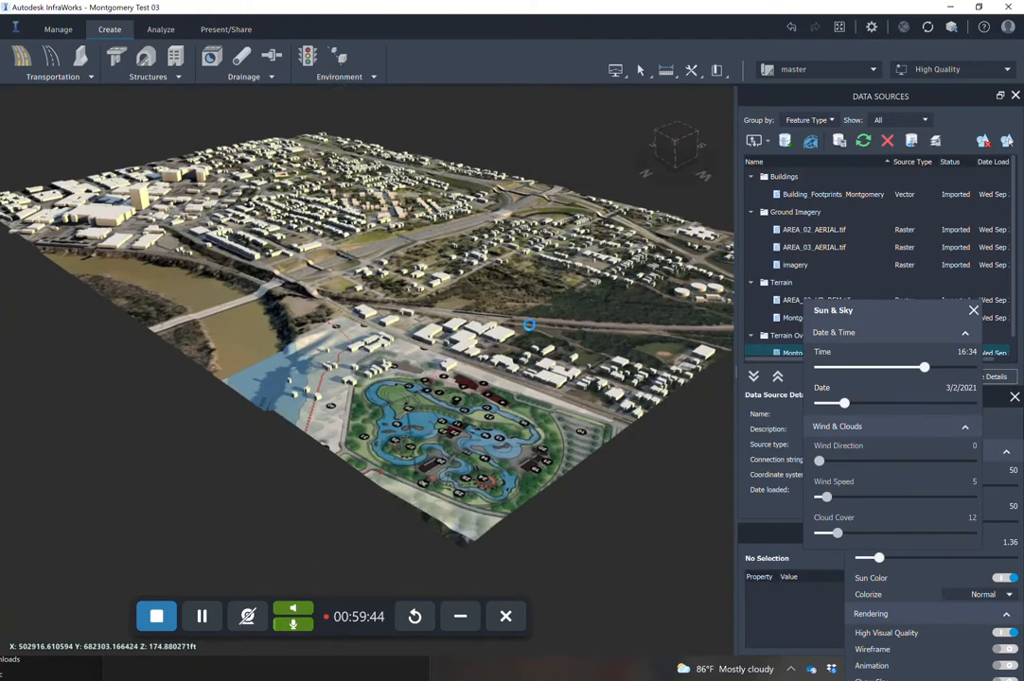
pyautogui.scroll(2, 470, 286)
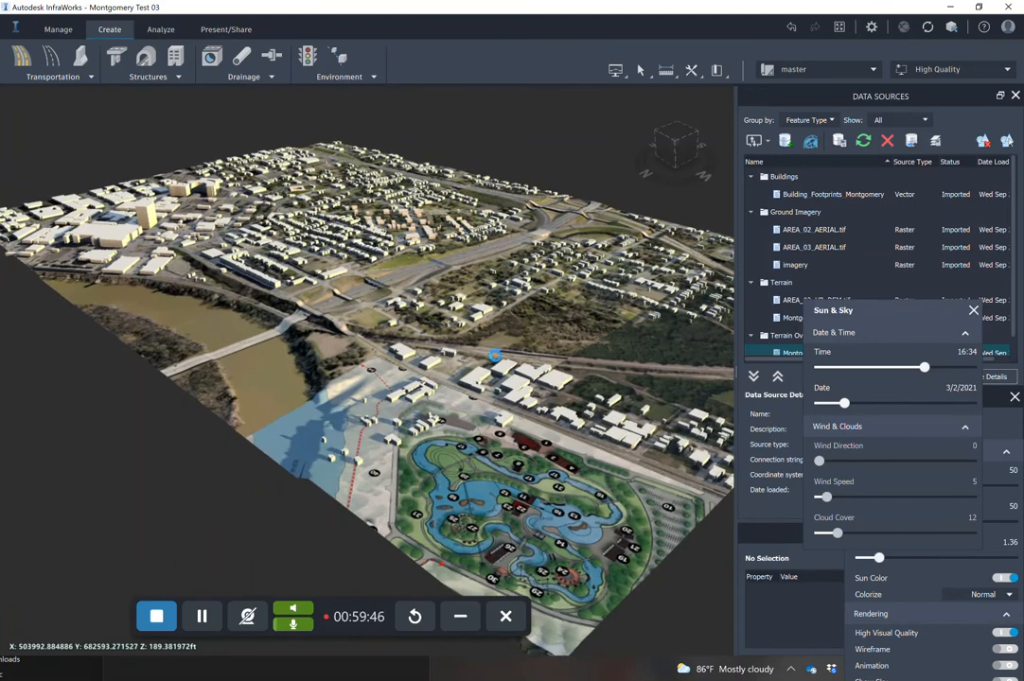
pyautogui.scroll(2, 494, 356)
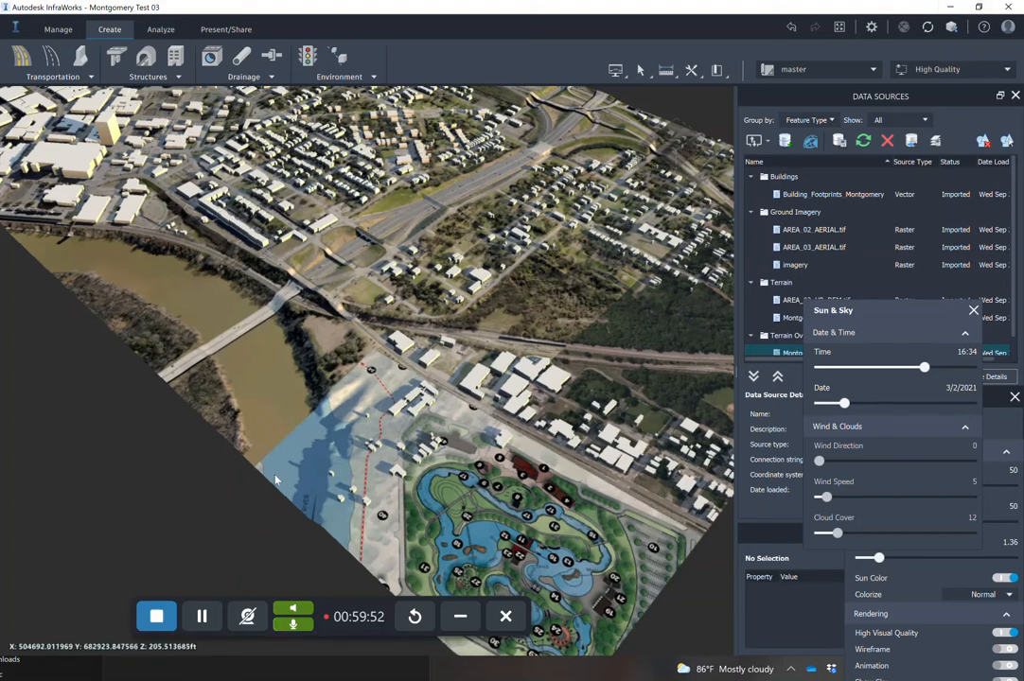
# Switch to File Explorer and open the EXAMPLE TEXT Illustrator file from the WORKSHOP 2 folder to inspect the street label artwork.
pyautogui.click(173, 674)
pyautogui.moveTo(290, 169); pyautogui.dragTo(622, 102)
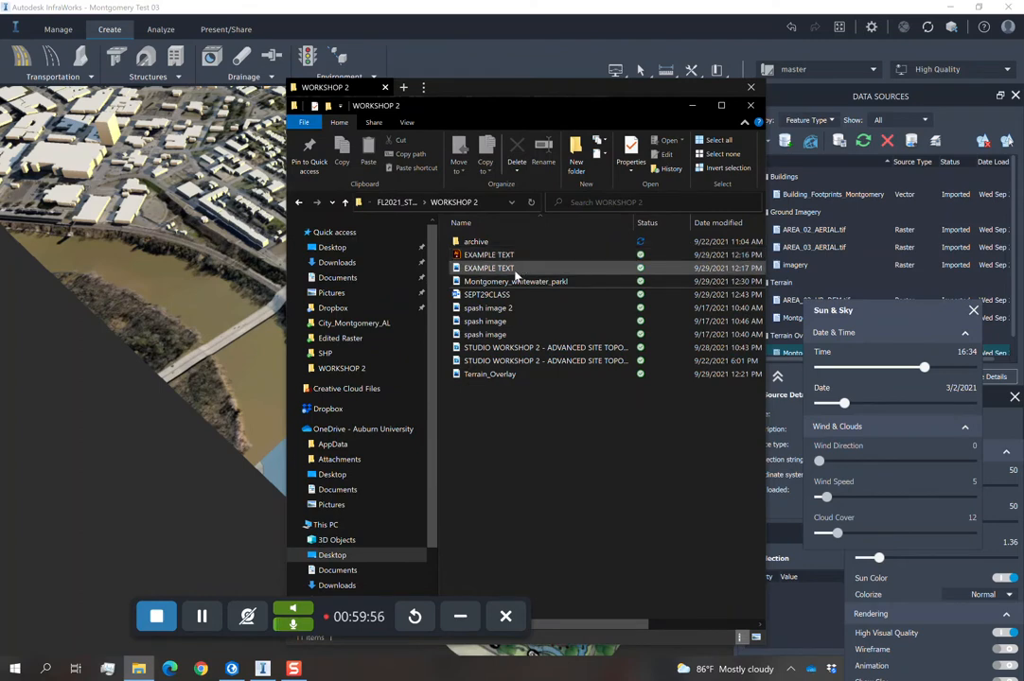
pyautogui.click(511, 258)
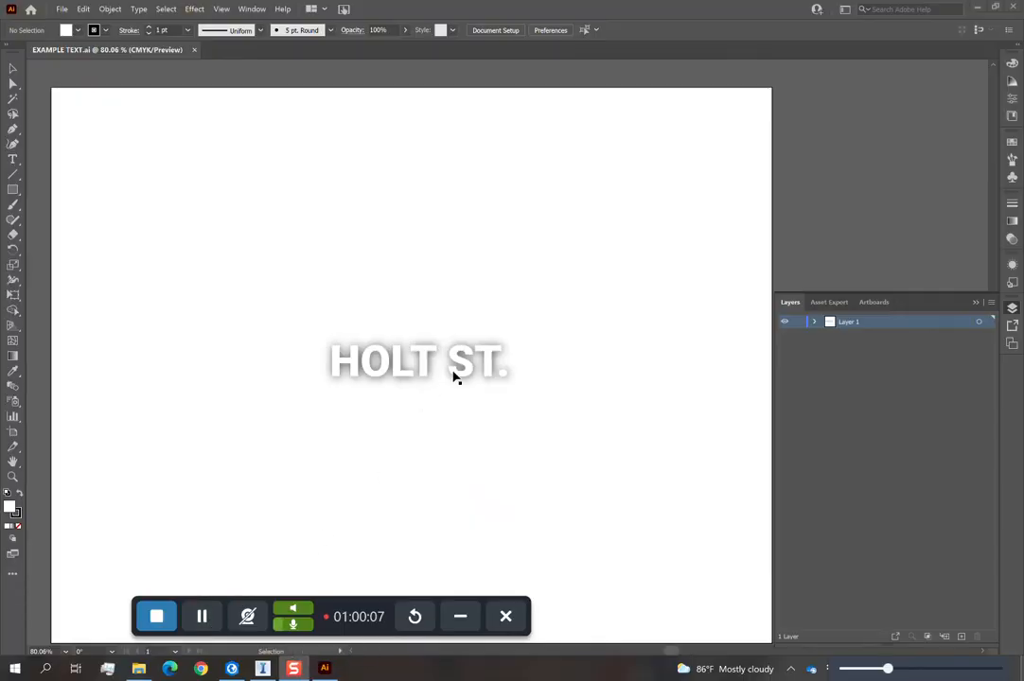
pyautogui.click(444, 376)
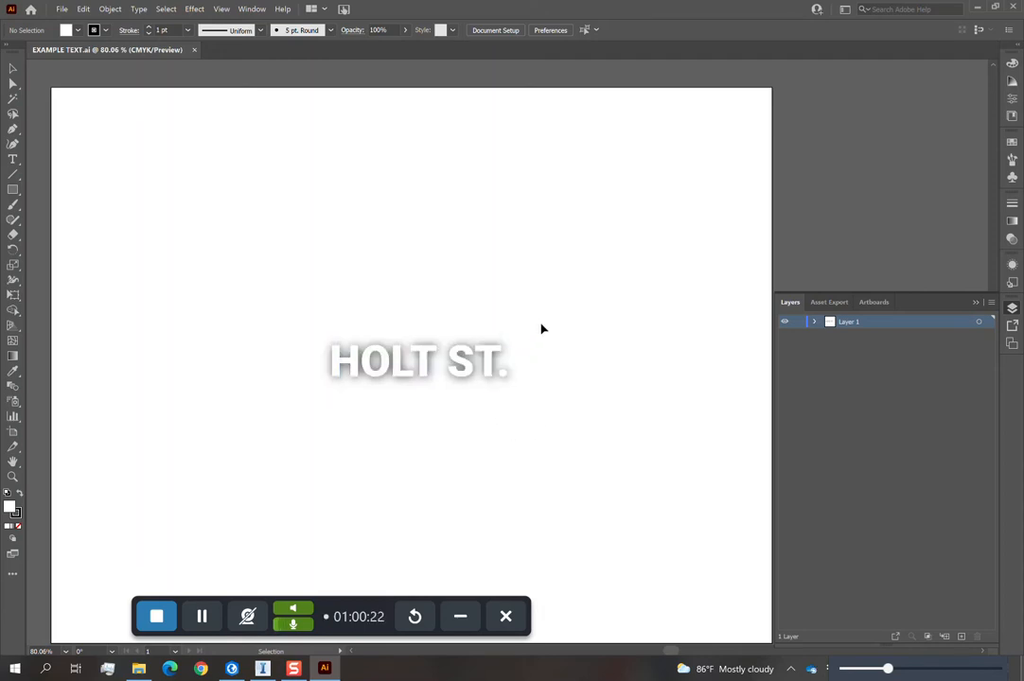
# Open the EXAMPLE TEXT PNG from the WORKSHOP 2 folder for viewing, and close the preview and minimize Illustrator.
pyautogui.click(138, 669)
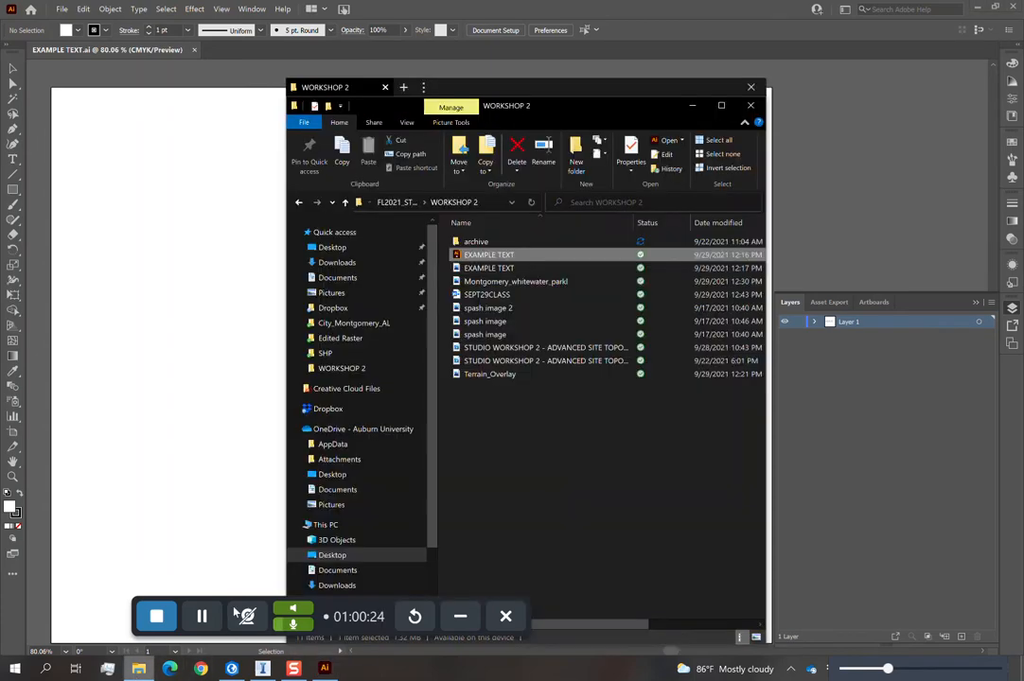
pyautogui.doubleClick(501, 268)
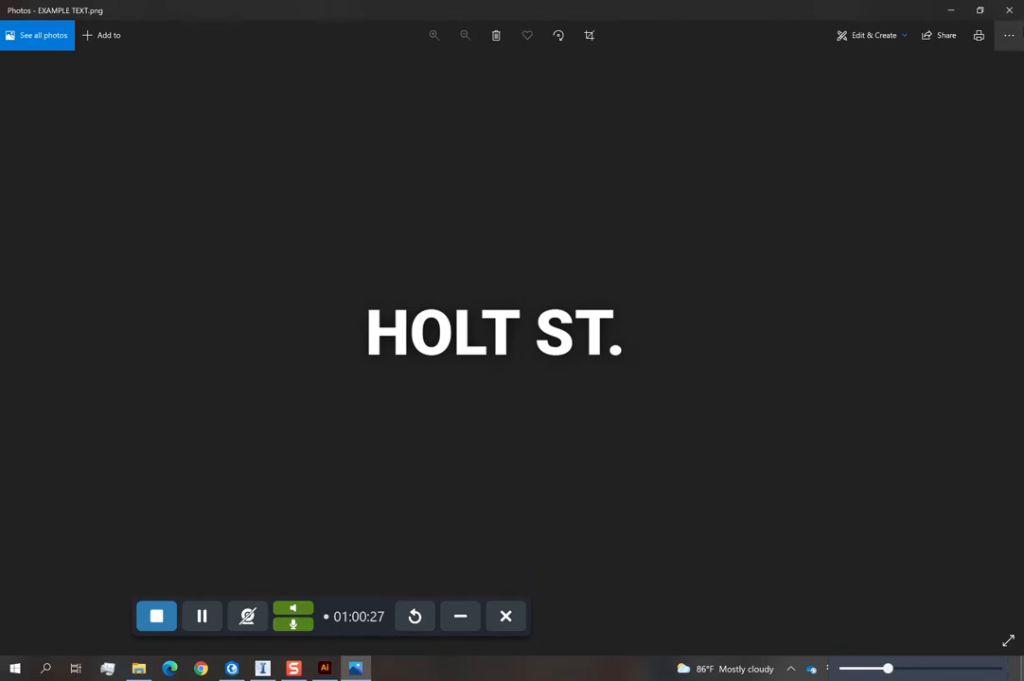
pyautogui.click(1008, 10)
pyautogui.click(980, 10)
pyautogui.click(980, 11)
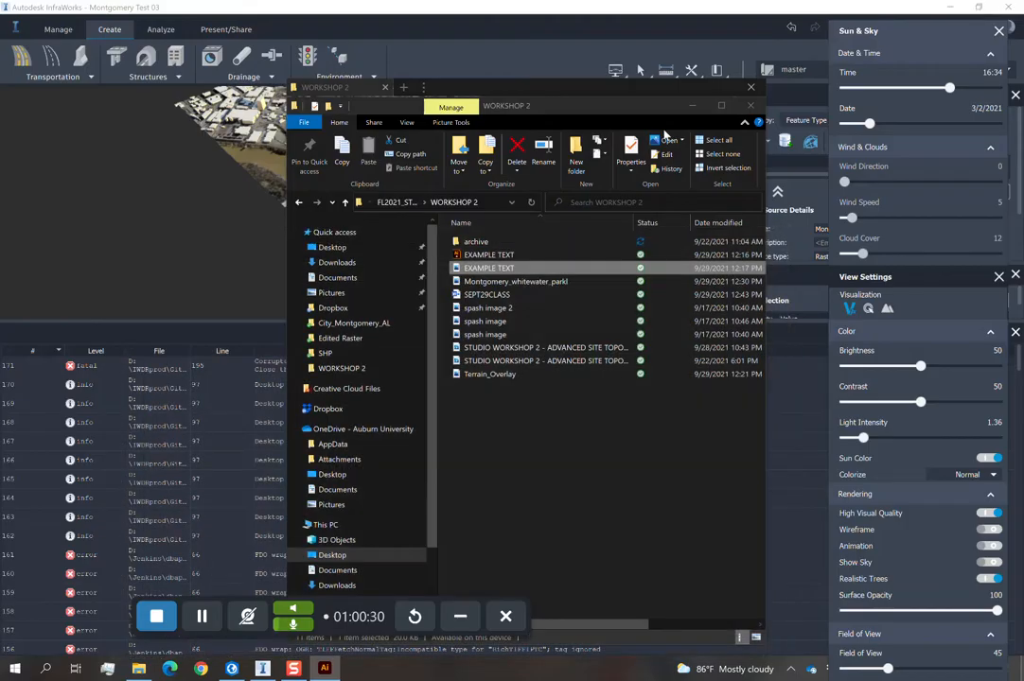
# Return to InfraWorks, undock the Log View and close it to clear the model view.
pyautogui.click(667, 6)
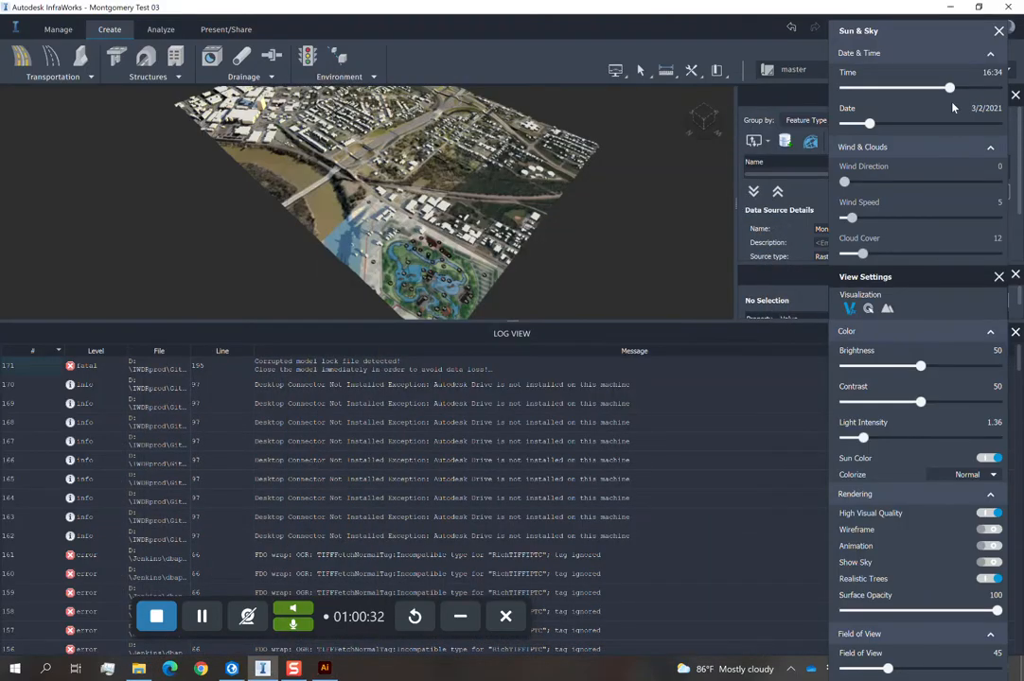
pyautogui.moveTo(655, 335); pyautogui.dragTo(543, 400)
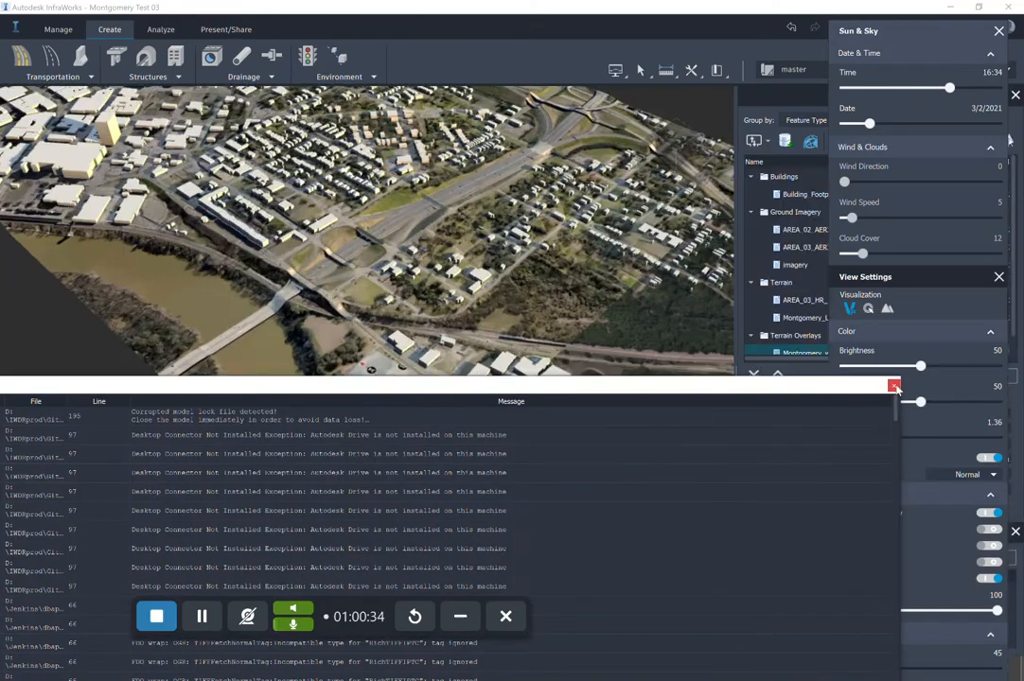
pyautogui.click(894, 386)
# Add EXAMPLE TEXT.png from the WORKSHOP 2 folder to the model as a new data source near the highway interchange.
pyautogui.moveTo(512, 325); pyautogui.dragTo(463, 425)
pyautogui.moveTo(559, 242); pyautogui.dragTo(407, 492, button='middle')
pyautogui.scroll(2, 417, 379)
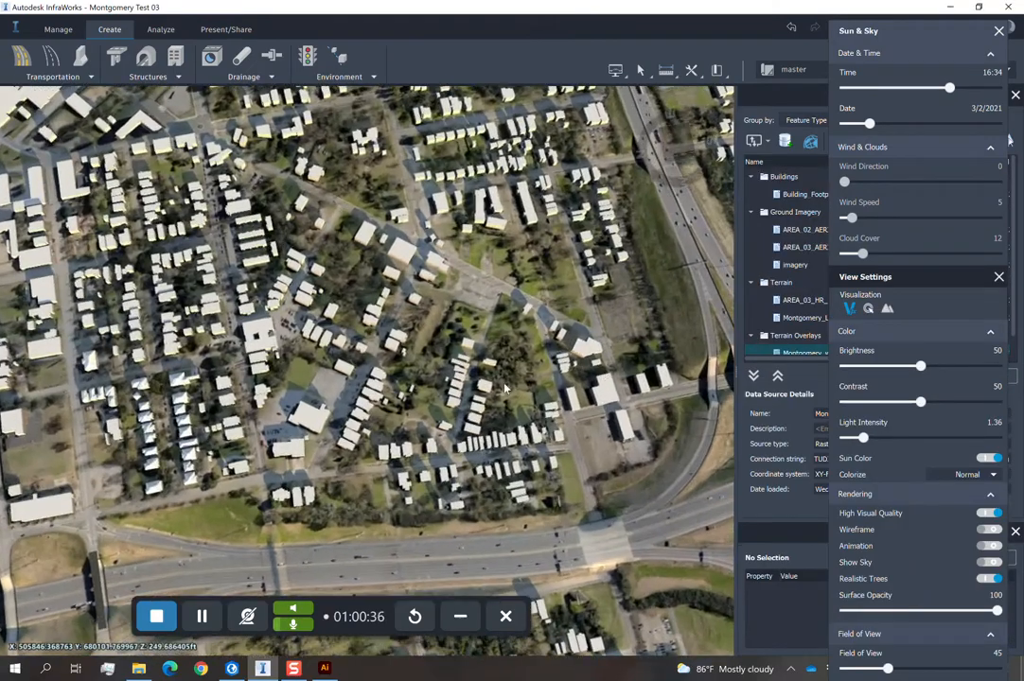
pyautogui.moveTo(558, 425); pyautogui.dragTo(432, 469)
pyautogui.scroll(-3, 432, 469)
pyautogui.moveTo(433, 469); pyautogui.dragTo(379, 284, button='middle')
pyautogui.moveTo(294, 312); pyautogui.dragTo(388, 317)
pyautogui.moveTo(227, 319); pyautogui.dragTo(306, 375, button='middle')
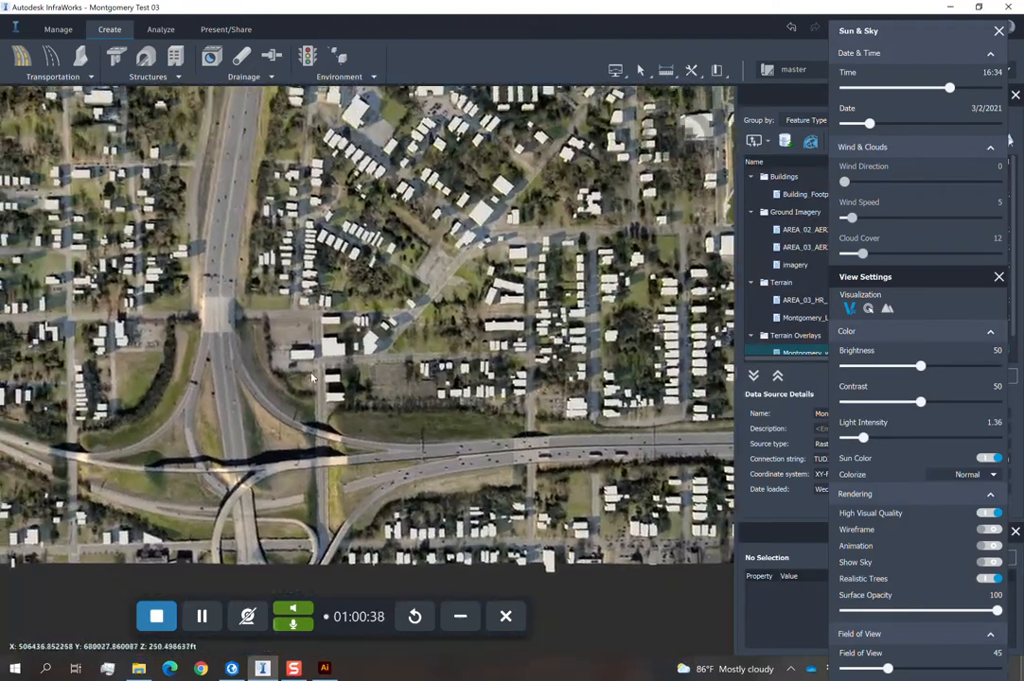
pyautogui.scroll(3, 307, 376)
pyautogui.scroll(2, 308, 375)
pyautogui.scroll(3, 380, 431)
pyautogui.moveTo(384, 430); pyautogui.dragTo(462, 436, button='middle')
pyautogui.click(138, 669)
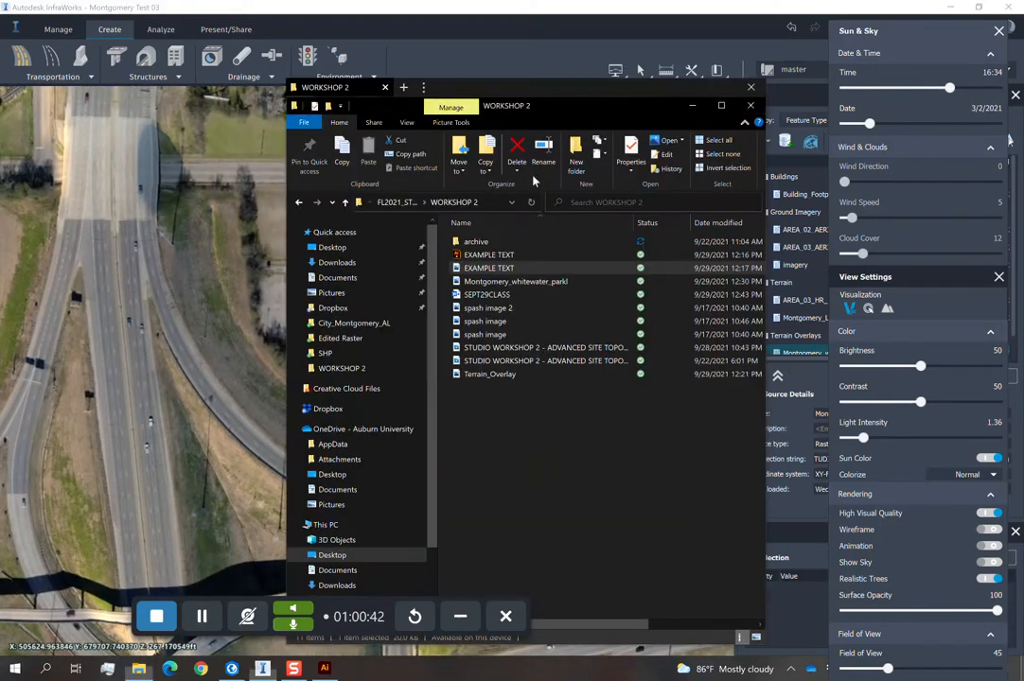
pyautogui.moveTo(700, 89); pyautogui.dragTo(430, 114)
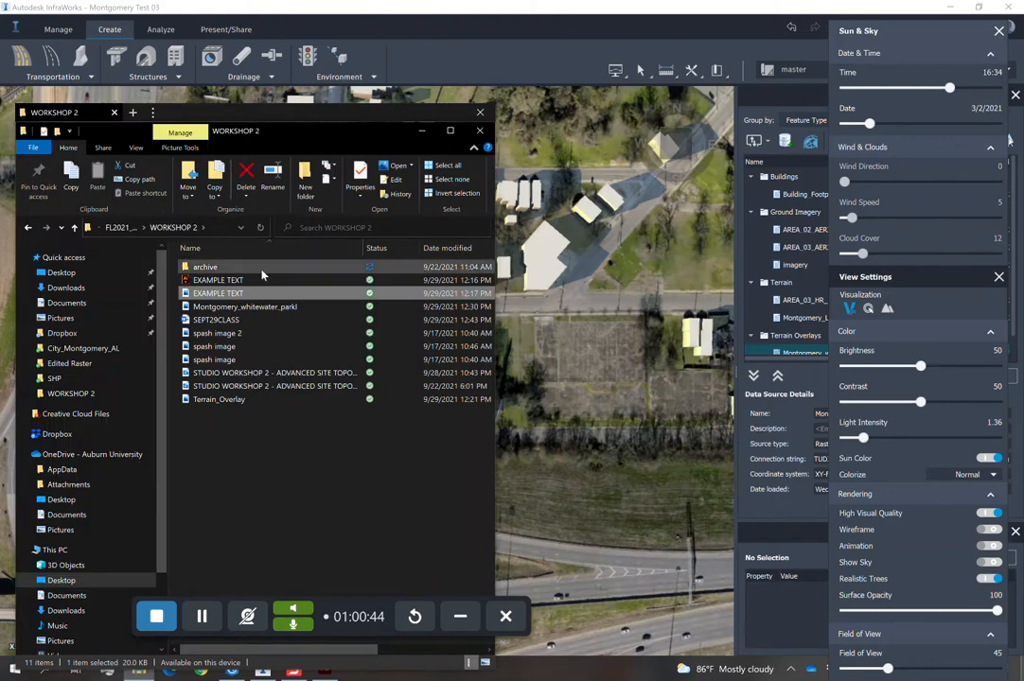
pyautogui.moveTo(241, 292); pyautogui.dragTo(593, 373)
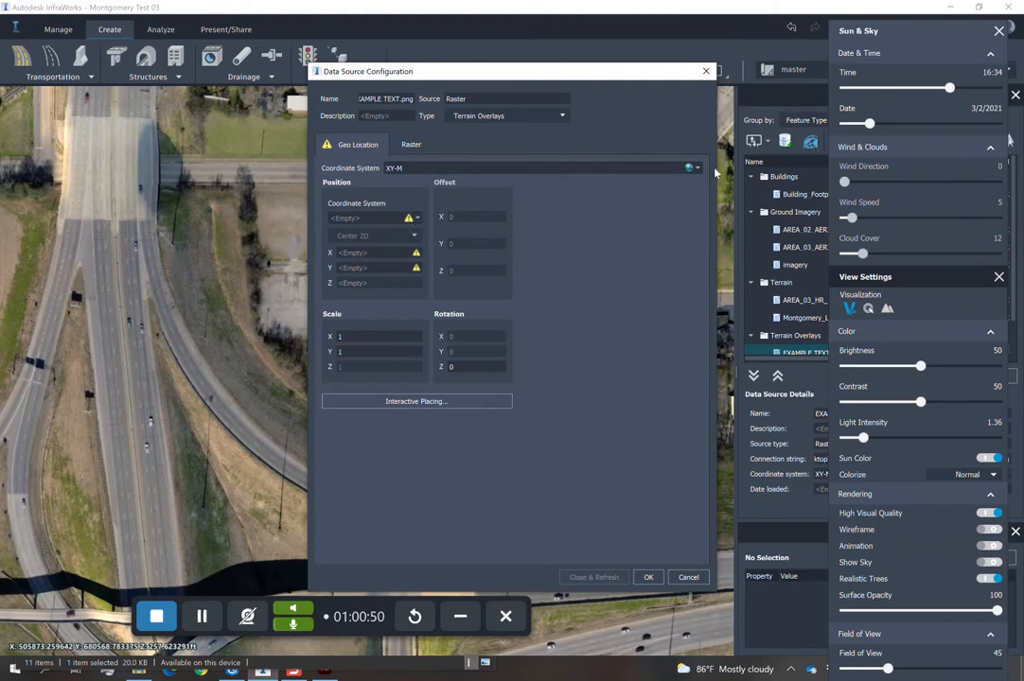
# Set the text overlay's source coordinate system to XY-IN and its position coordinate system to LL84.
pyautogui.click(698, 168)
pyautogui.click(710, 207)
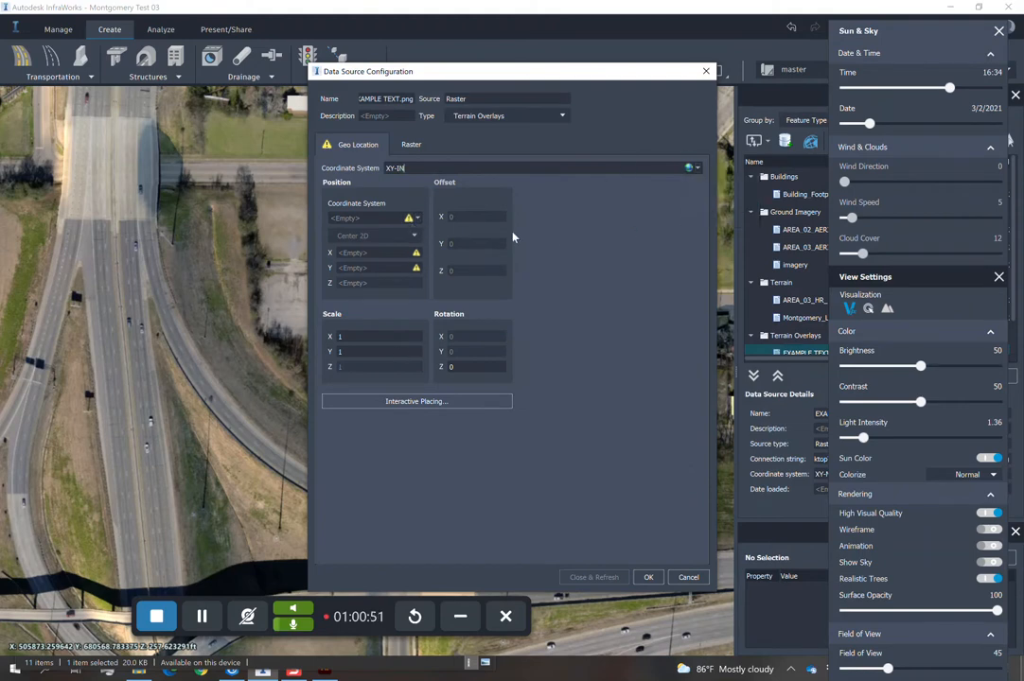
pyautogui.click(416, 218)
pyautogui.click(431, 240)
# Place the HOLT ST. overlay interactively on the road at the side-street junction between the buildings, and close and refresh the data source.
pyautogui.click(452, 403)
pyautogui.scroll(5, 401, 339)
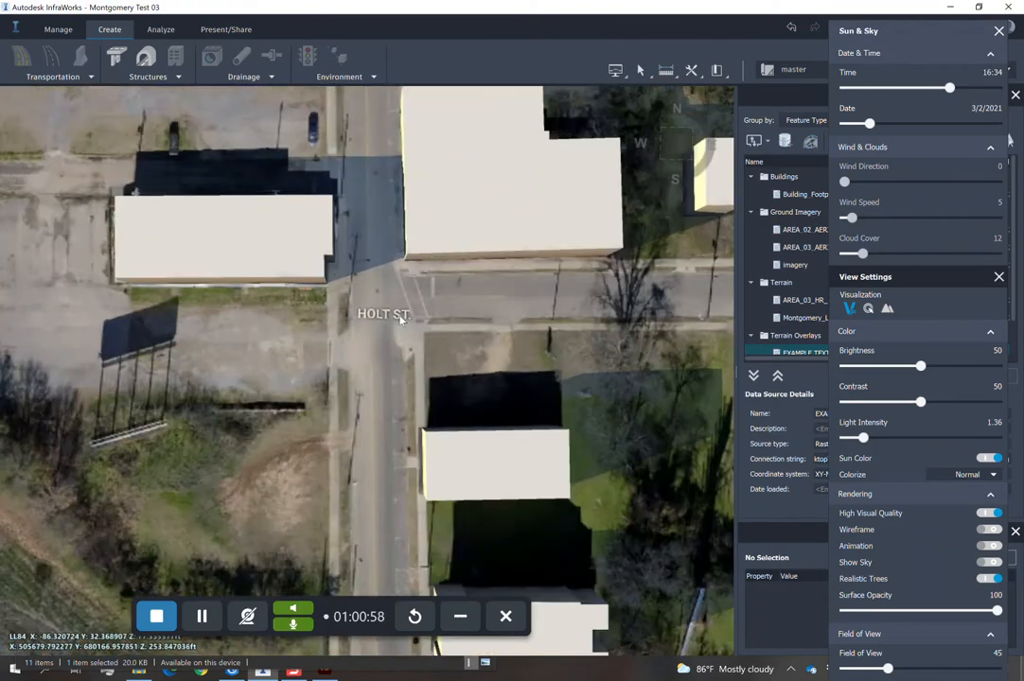
pyautogui.click(427, 376)
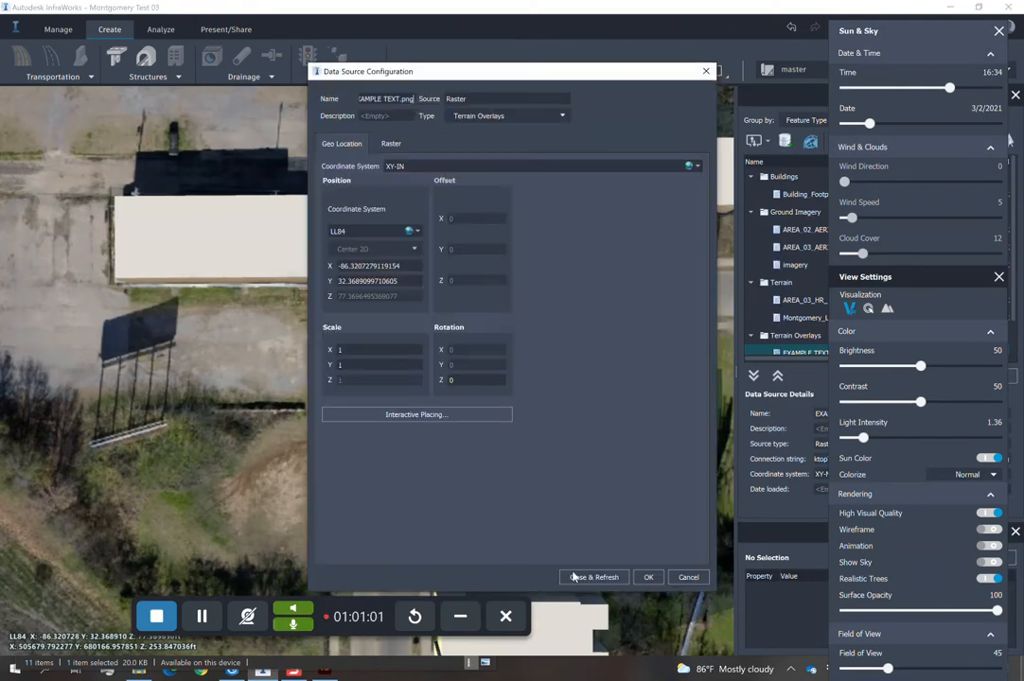
pyautogui.click(579, 574)
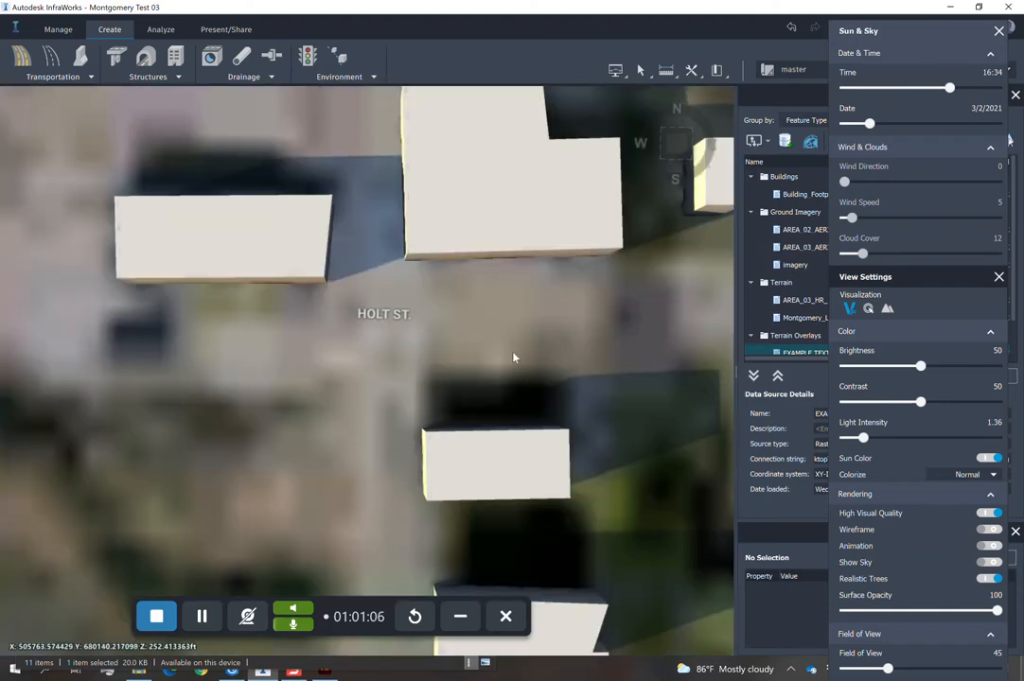
# Rotate the HOLT ST. label a quarter turn counterclockwise and adjust its corner so the text runs along the street.
pyautogui.click(409, 320)
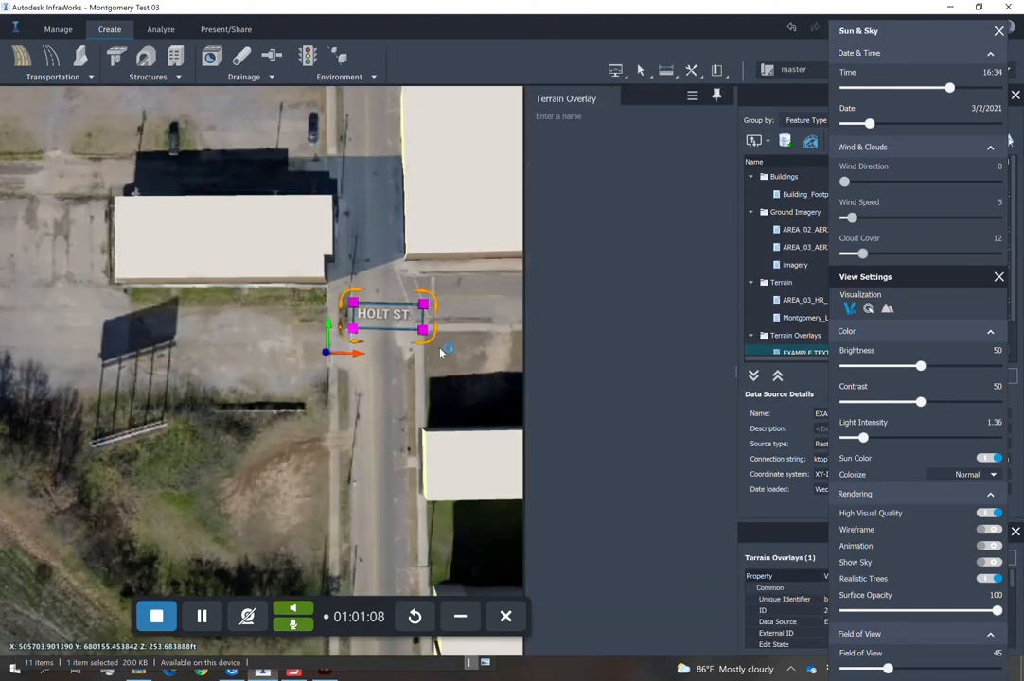
pyautogui.moveTo(432, 344); pyautogui.dragTo(527, 233)
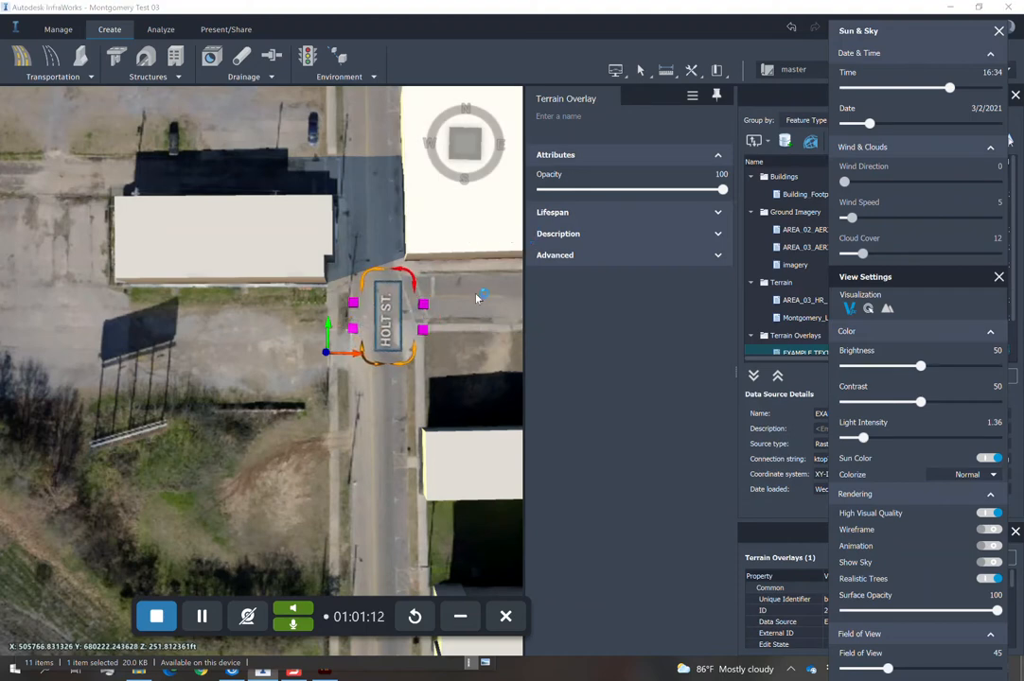
pyautogui.moveTo(378, 353); pyautogui.dragTo(374, 361)
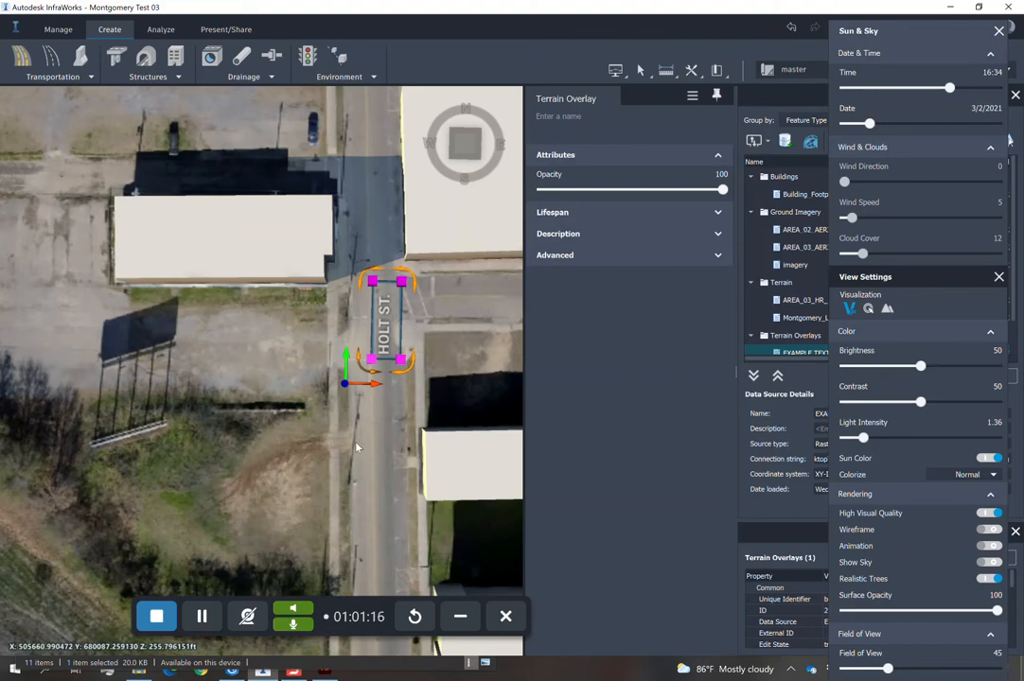
pyautogui.click(391, 440)
# Scale the HOLT ST. label up to roughly twice its size from the corner nearest the southern building.
pyautogui.moveTo(329, 433); pyautogui.dragTo(410, 369)
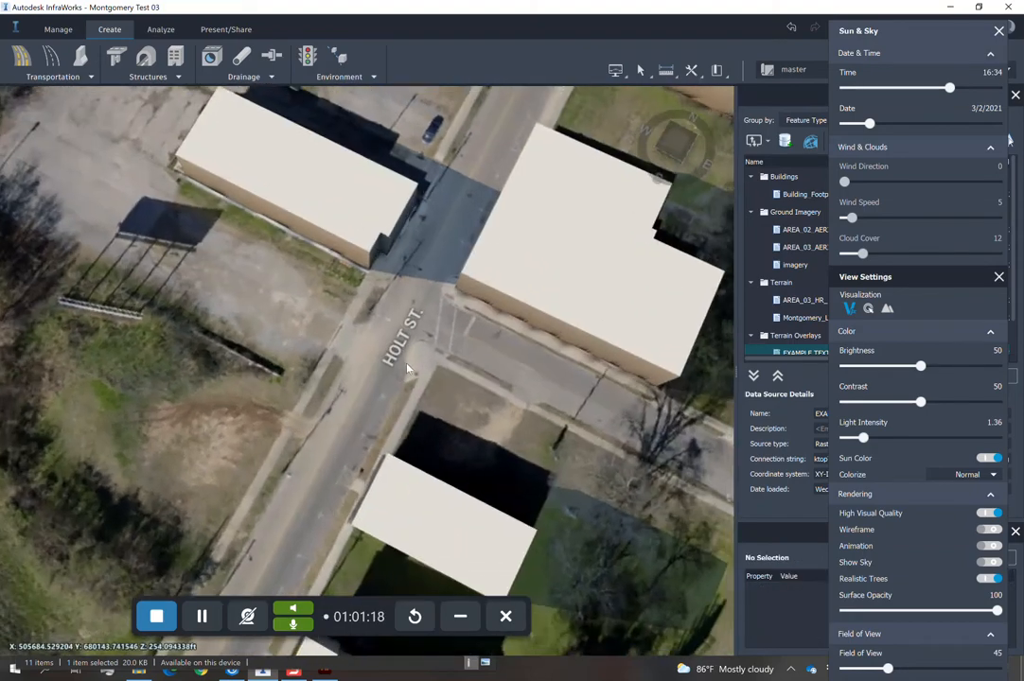
pyautogui.click(400, 358)
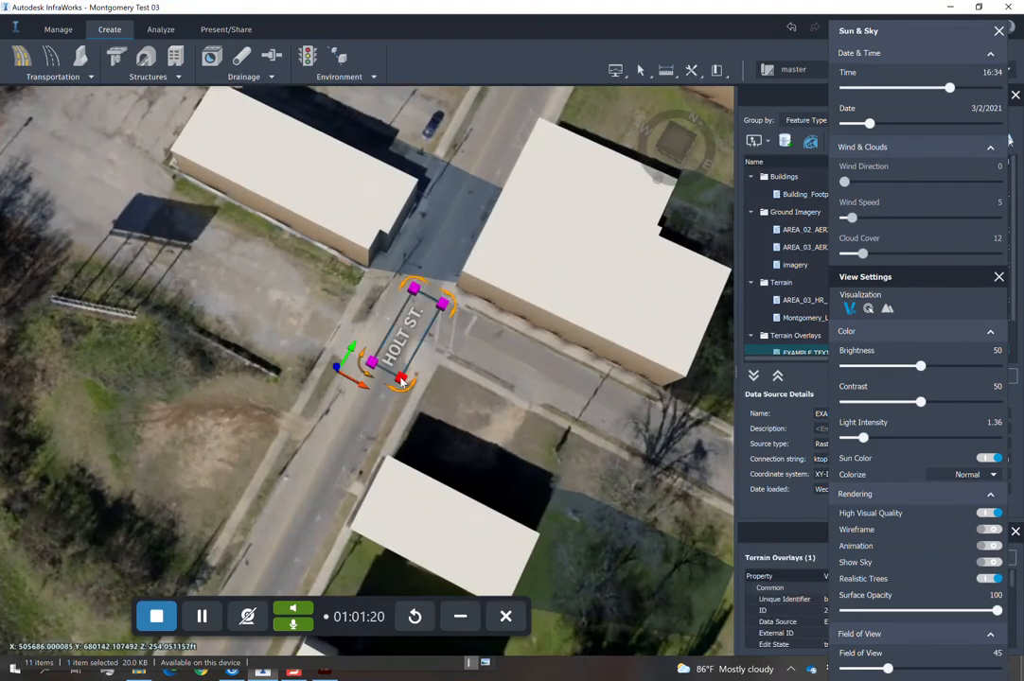
pyautogui.moveTo(392, 450); pyautogui.dragTo(389, 498)
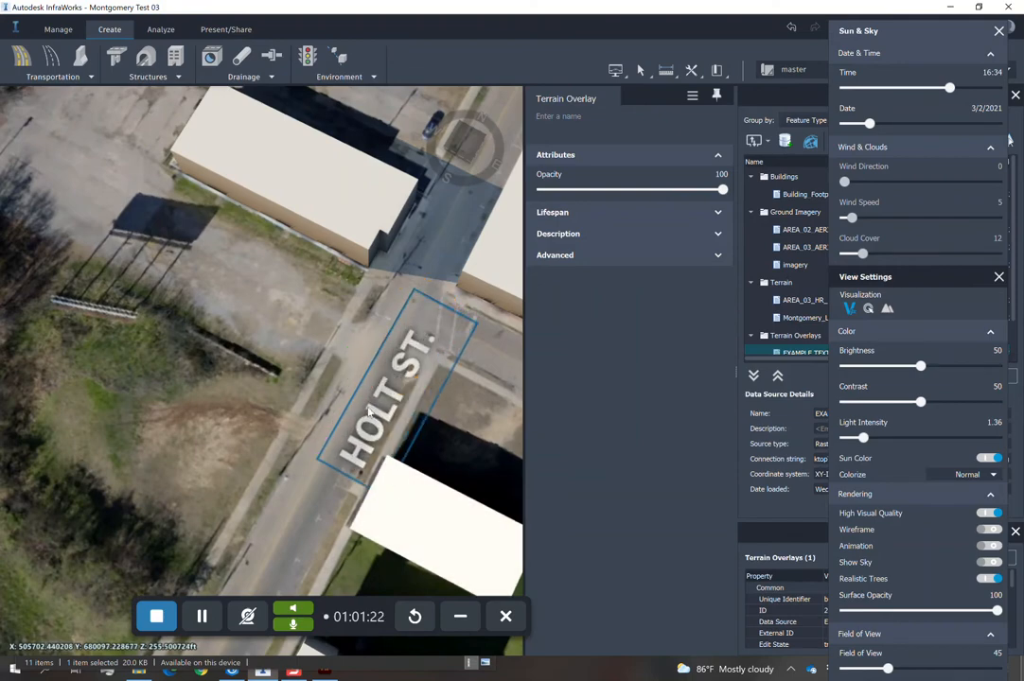
# Move the enlarged HOLT ST. label south along the street so it lies on the road beside the two smaller buildings.
pyautogui.scroll(-3, 328, 432)
pyautogui.moveTo(348, 357); pyautogui.dragTo(267, 328, button='middle')
pyautogui.click(388, 343)
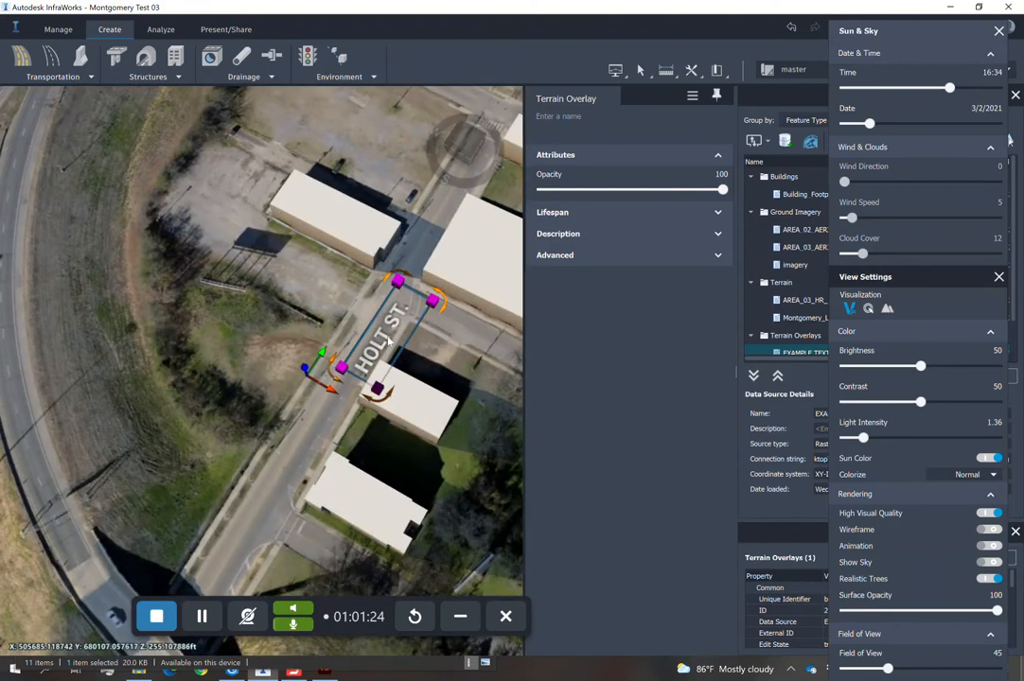
pyautogui.moveTo(323, 381); pyautogui.dragTo(250, 454)
pyautogui.click(197, 298)
pyautogui.scroll(-5, 197, 298)
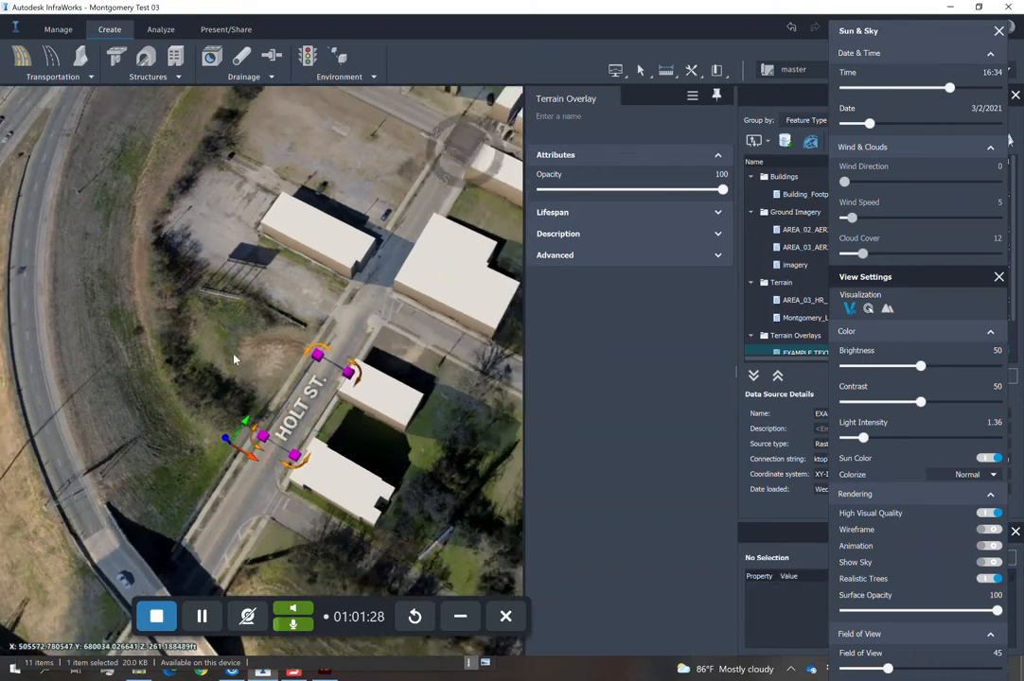
pyautogui.moveTo(282, 307); pyautogui.dragTo(90, 317)
pyautogui.moveTo(341, 367); pyautogui.dragTo(331, 341)
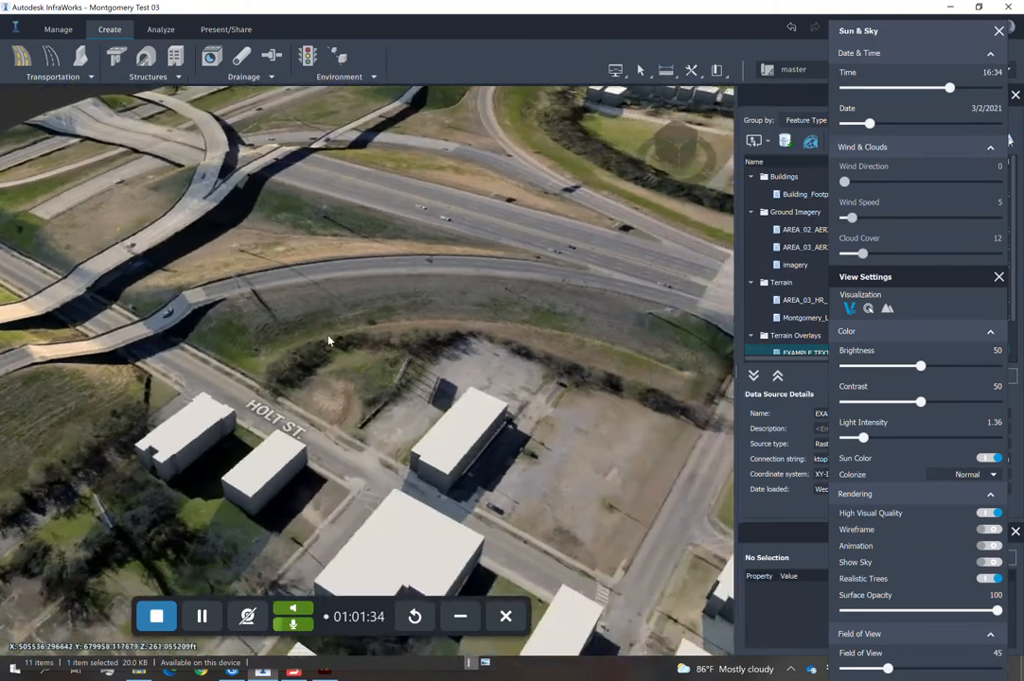
# Move the HOLT ST. label southwest along the street so it sits on the road beside the building nearest the highway ramp.
pyautogui.scroll(-3, 357, 347)
pyautogui.scroll(1, 356, 349)
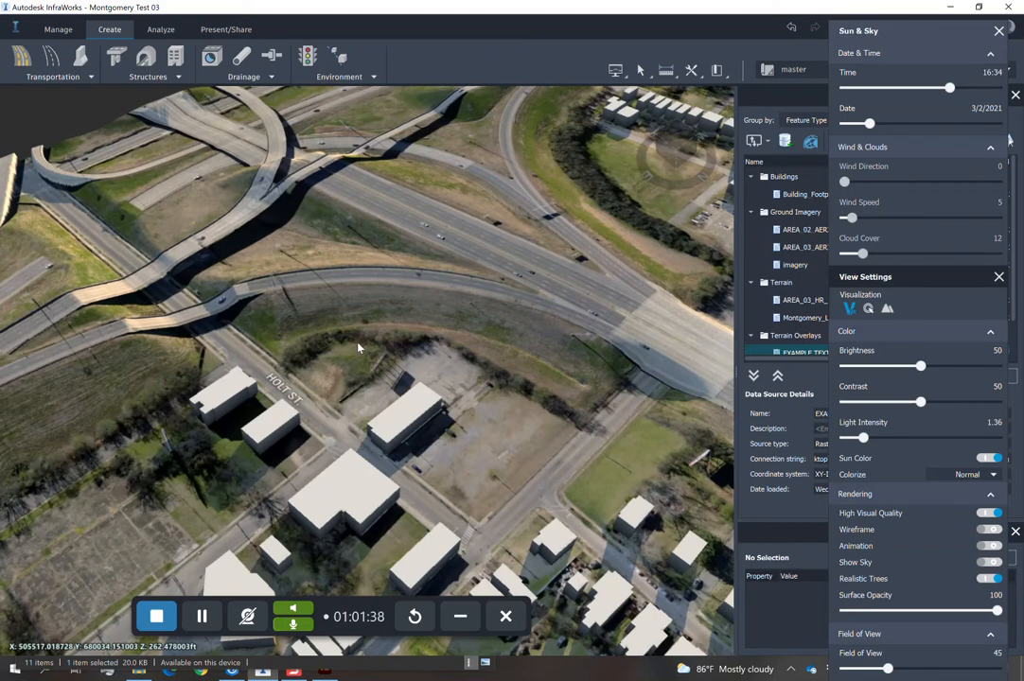
pyautogui.moveTo(358, 348); pyautogui.dragTo(390, 360)
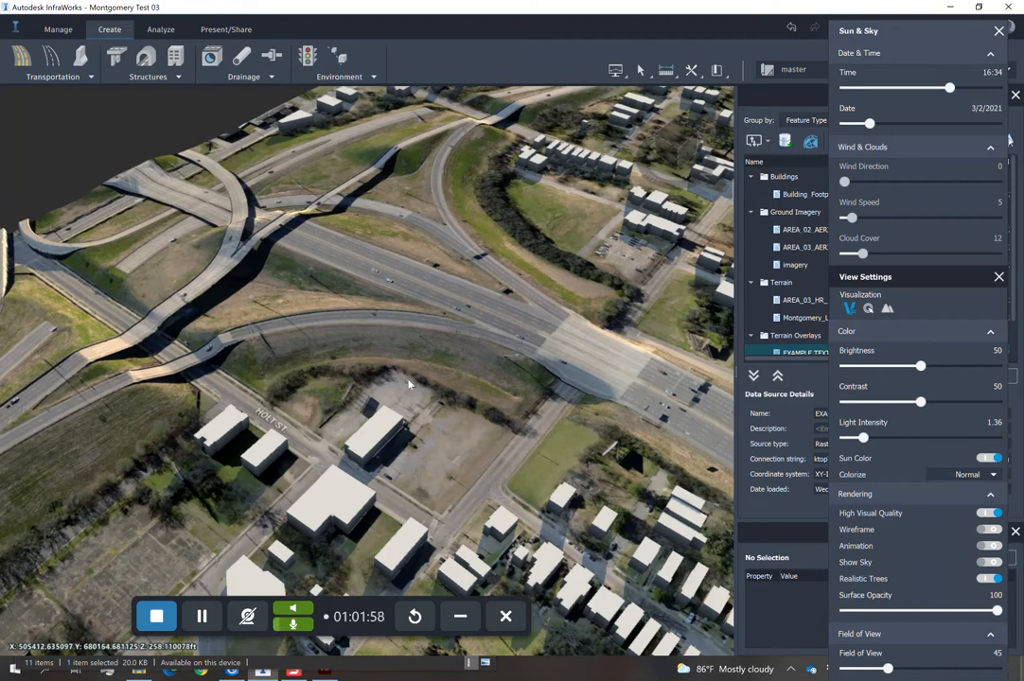
pyautogui.moveTo(401, 369); pyautogui.dragTo(521, 393, button='middle')
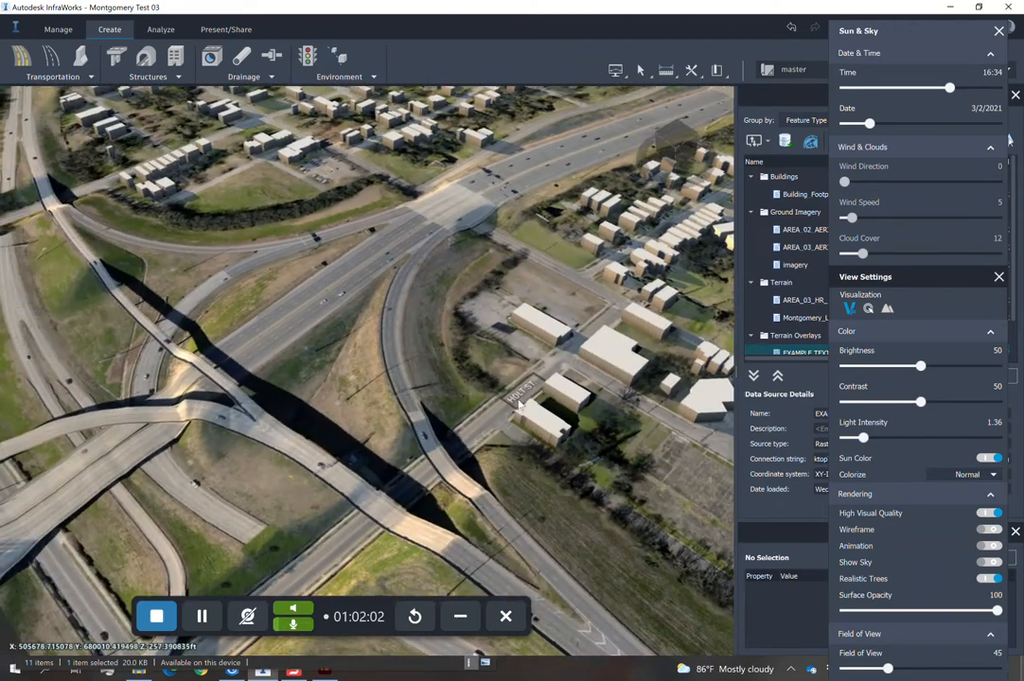
pyautogui.moveTo(520, 457); pyautogui.dragTo(515, 465)
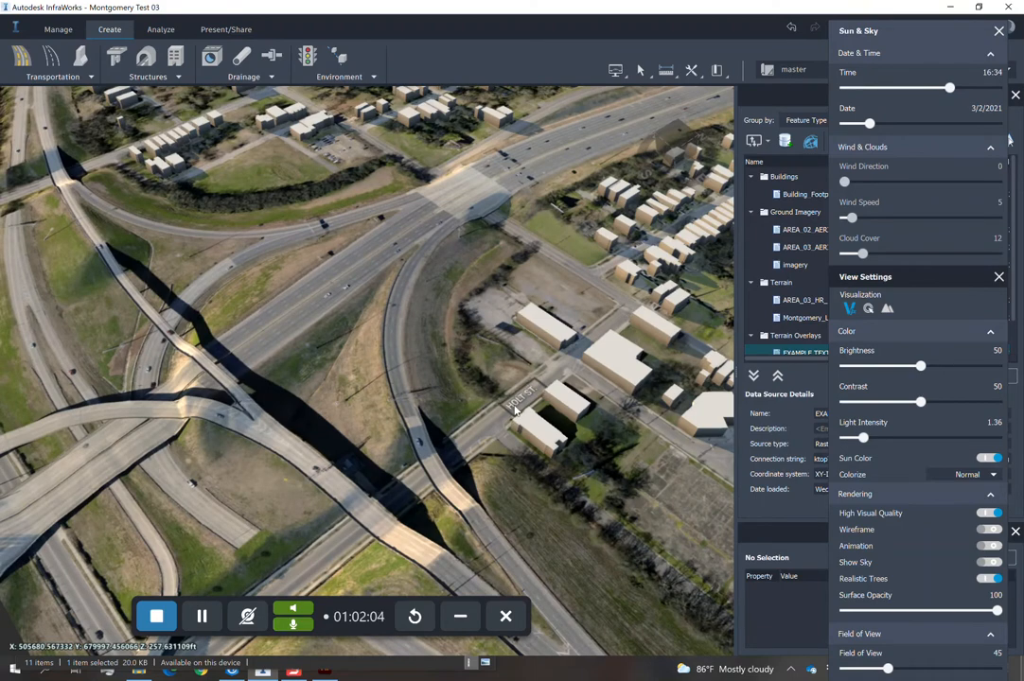
pyautogui.doubleClick(509, 415)
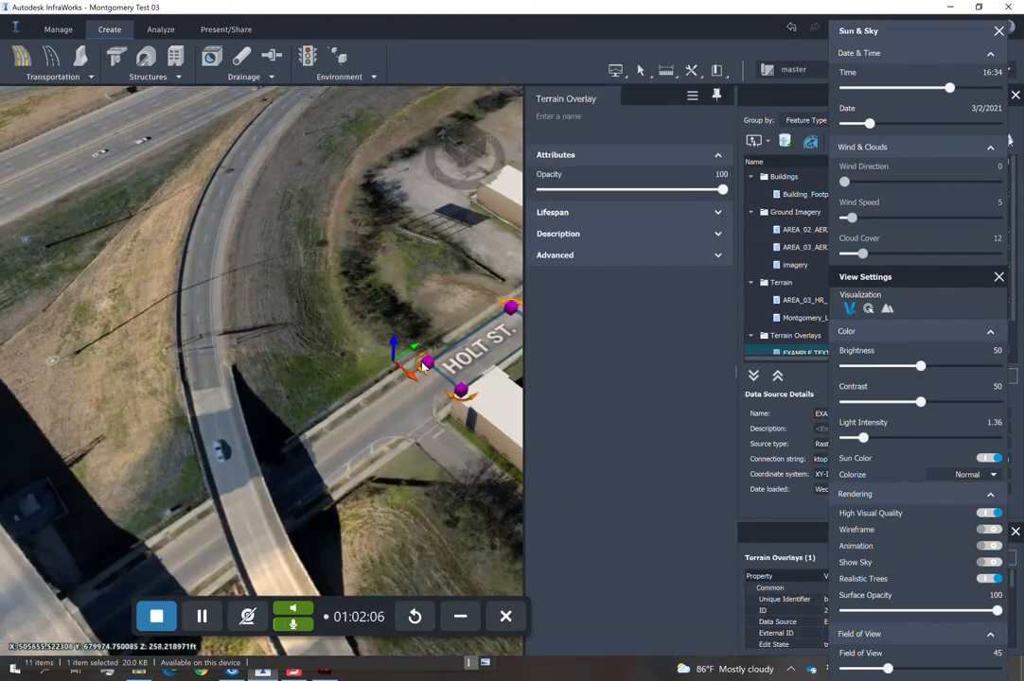
pyautogui.moveTo(399, 372); pyautogui.dragTo(336, 406)
pyautogui.click(362, 315)
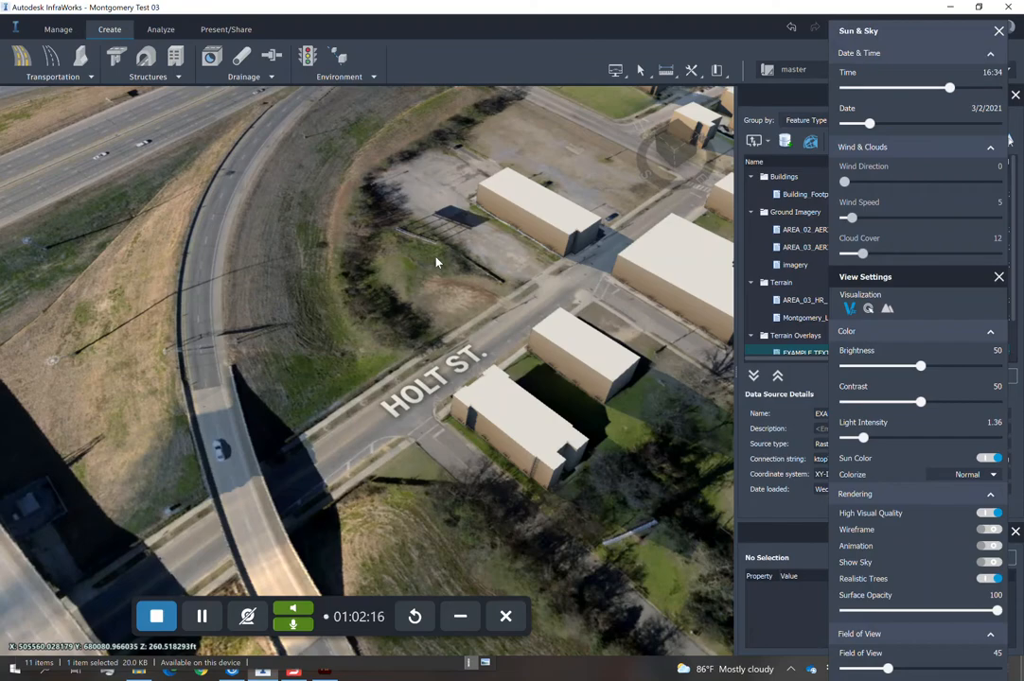
# Move the floating Sun & Sky settings clear of the data source list.
pyautogui.scroll(-10, 436, 262)
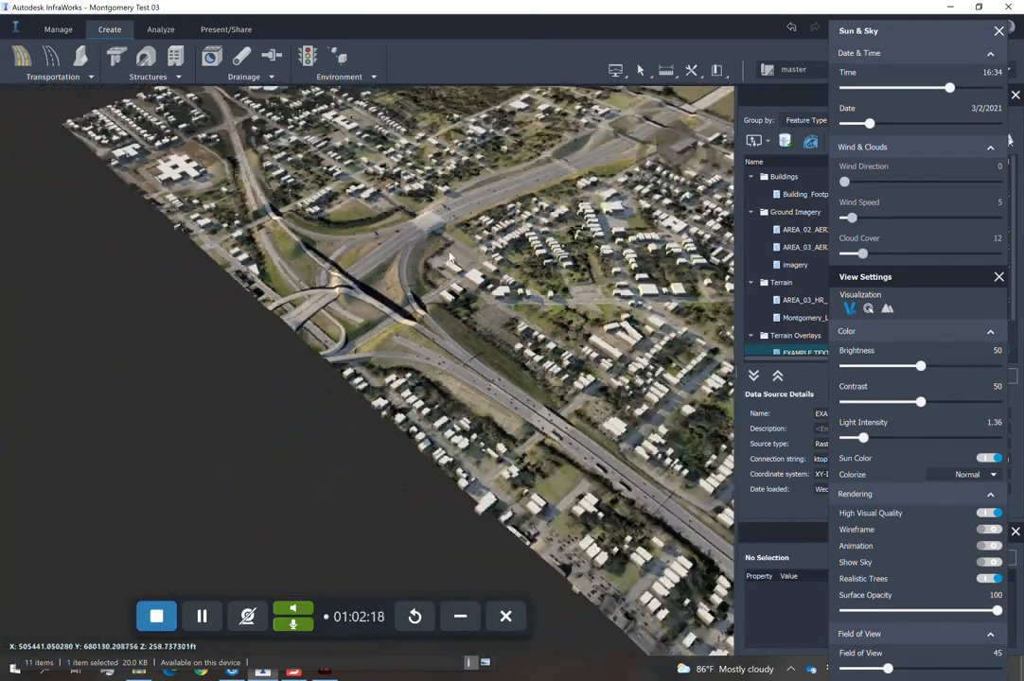
pyautogui.scroll(-4, 450, 257)
pyautogui.moveTo(449, 258); pyautogui.dragTo(398, 352)
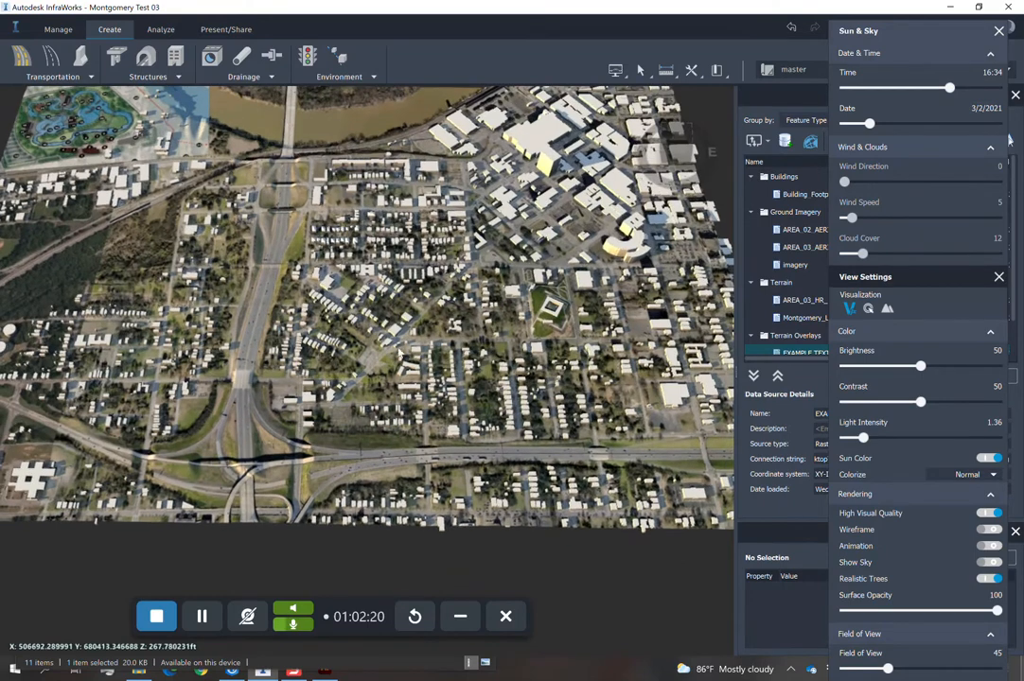
pyautogui.moveTo(916, 54); pyautogui.dragTo(520, 52)
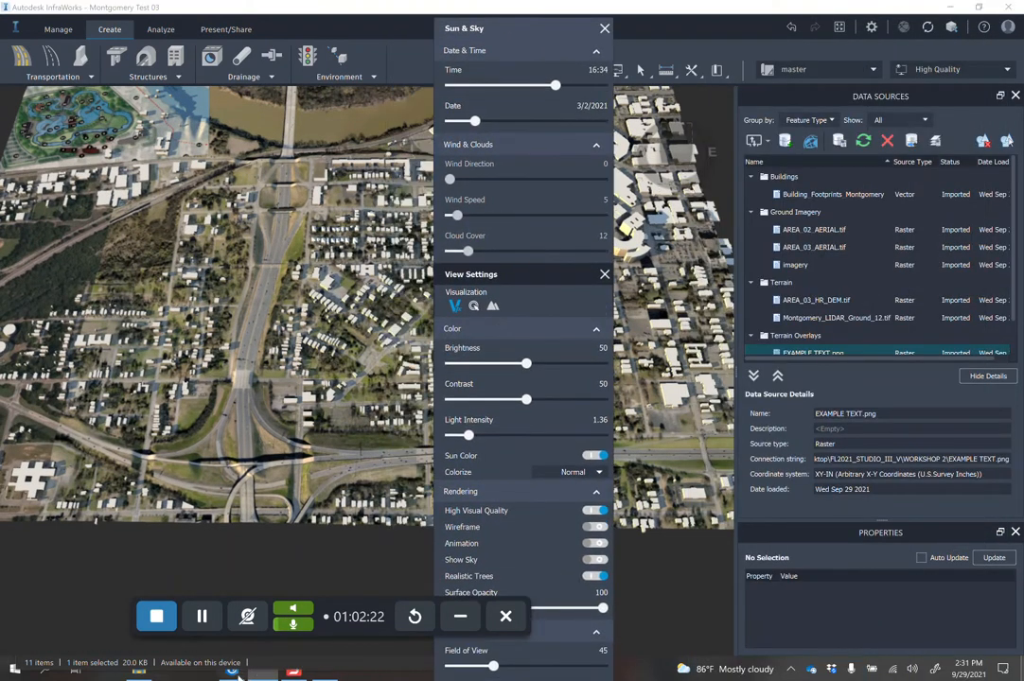
pyautogui.click(979, 7)
pyautogui.click(778, 28)
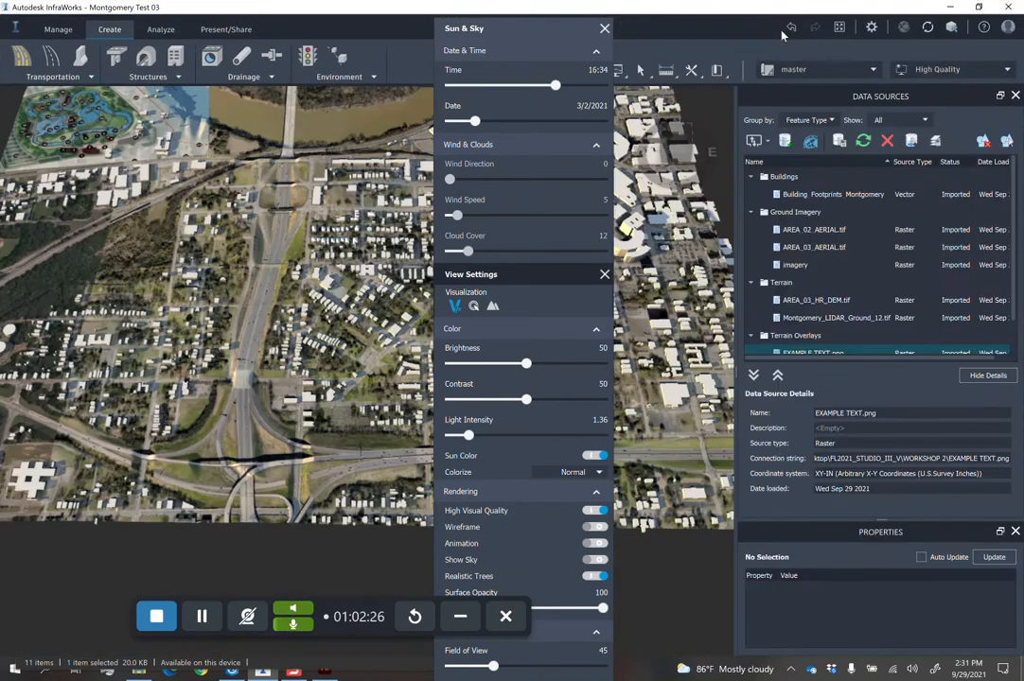
pyautogui.moveTo(559, 30); pyautogui.dragTo(624, 510)
pyautogui.click(676, 133)
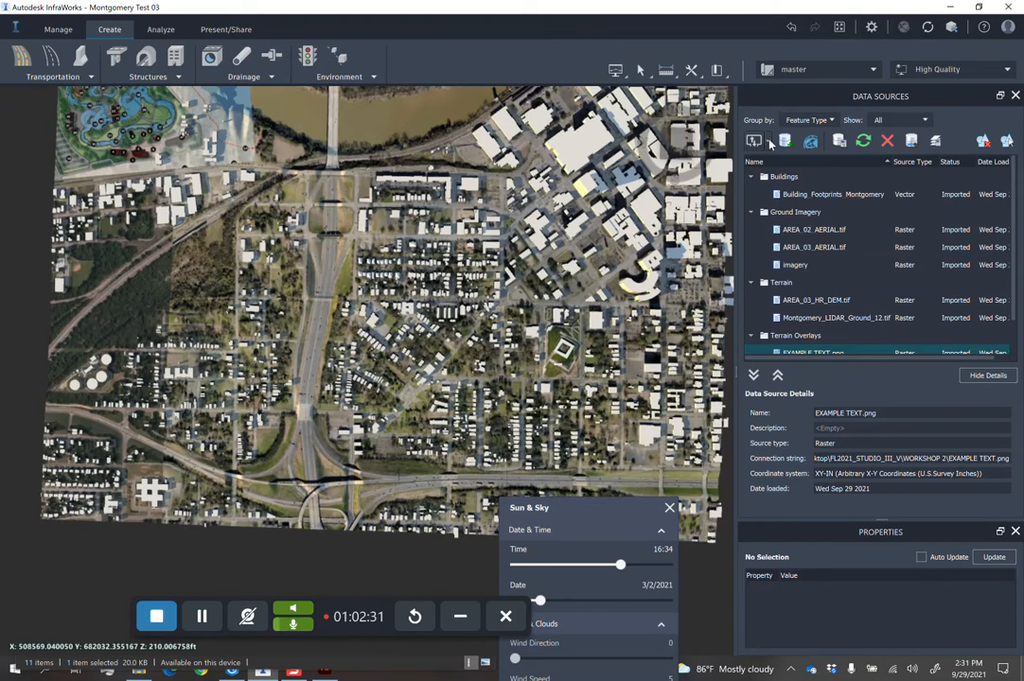
# Import all the JP2 files from the City_Montgomery_AL NAIP folder as a raster Ground Imagery source, and close and refresh it.
pyautogui.click(768, 142)
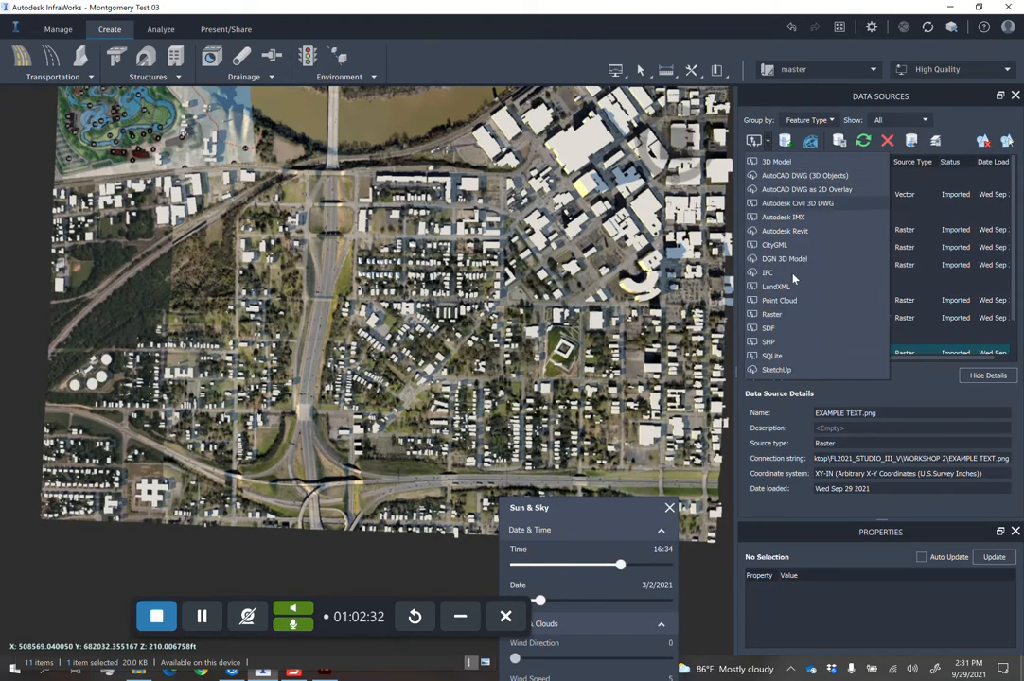
pyautogui.click(782, 319)
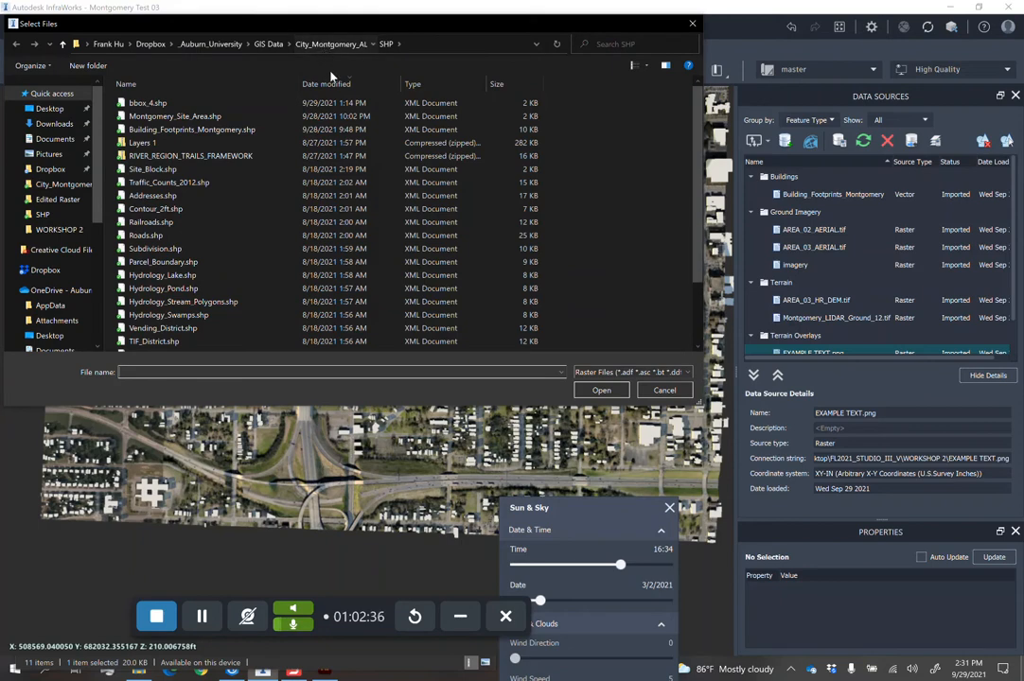
pyautogui.click(312, 44)
pyautogui.scroll(-2, 167, 327)
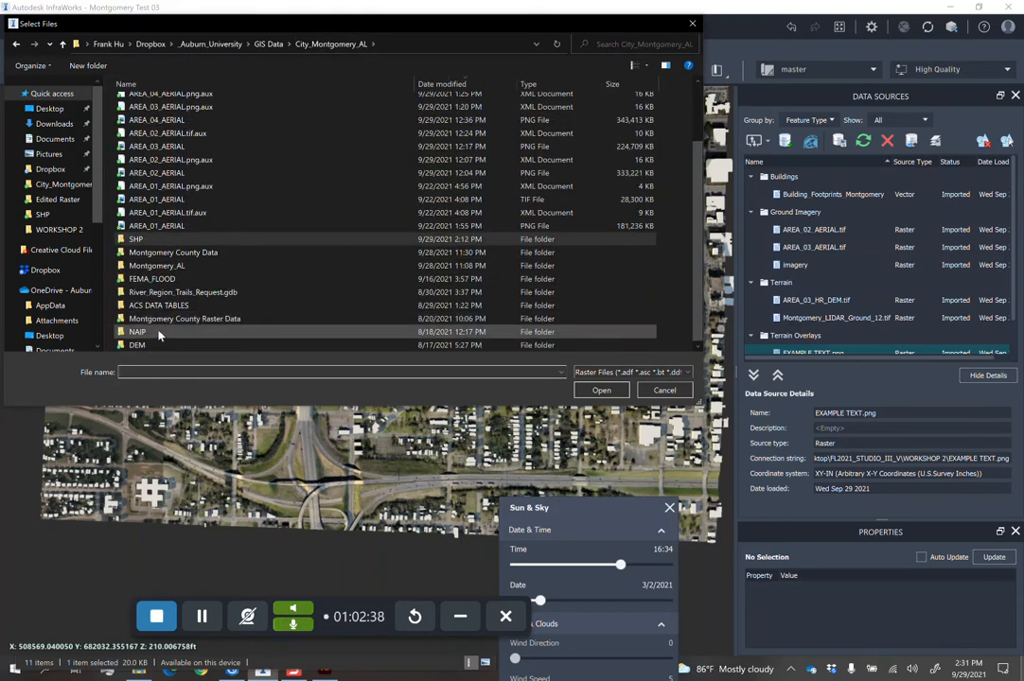
pyautogui.doubleClick(146, 280)
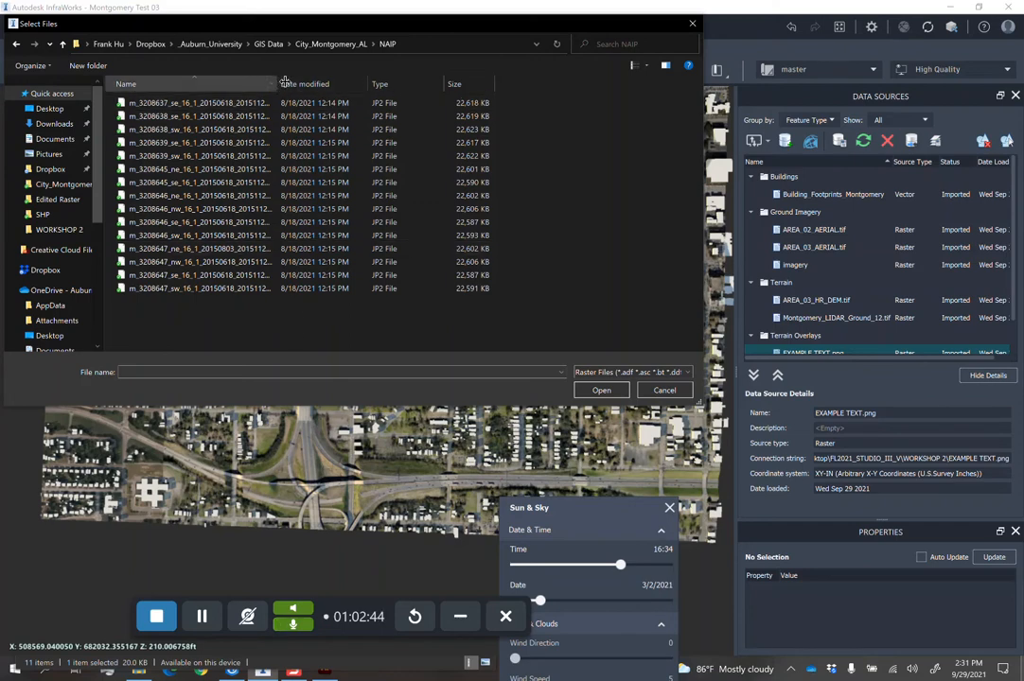
pyautogui.moveTo(277, 83); pyautogui.dragTo(360, 83)
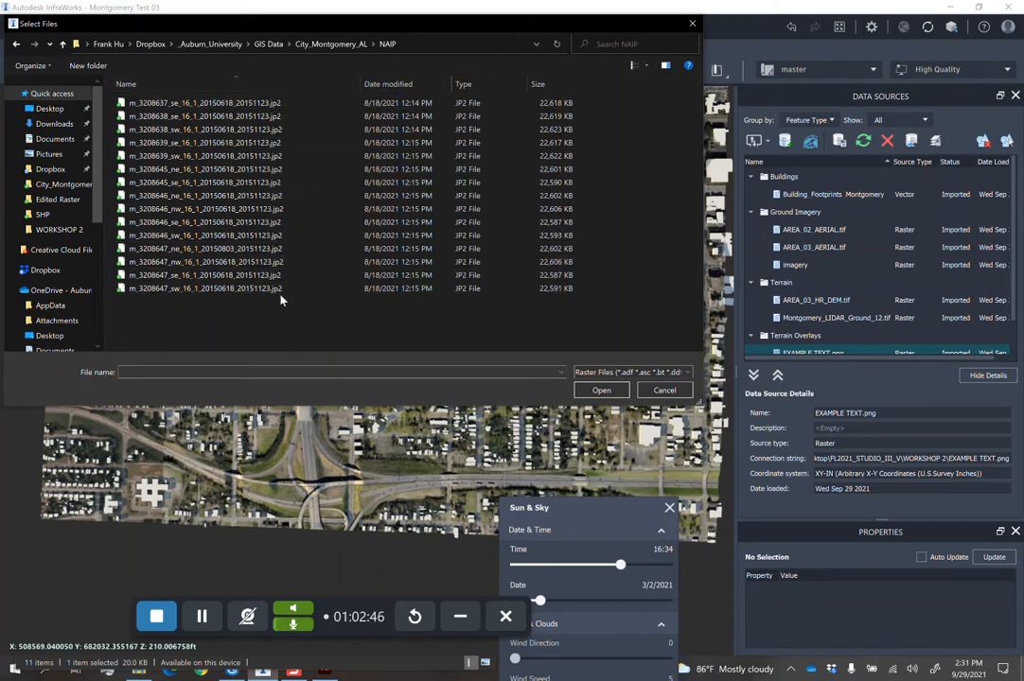
pyautogui.hotkey('ctrl', 'a')
pyautogui.click(605, 388)
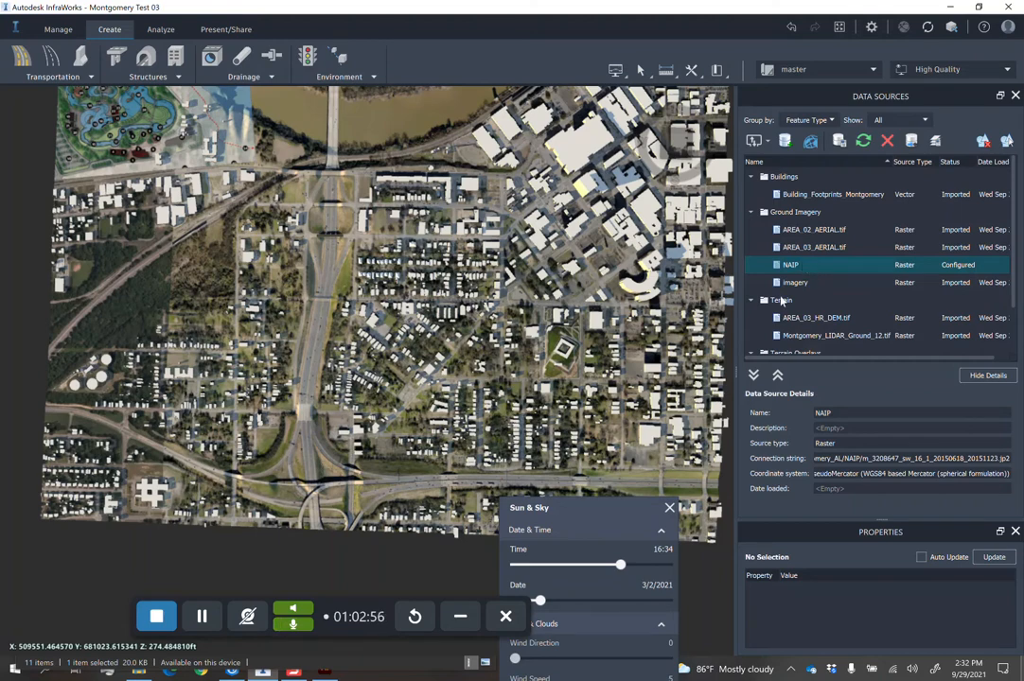
pyautogui.doubleClick(790, 265)
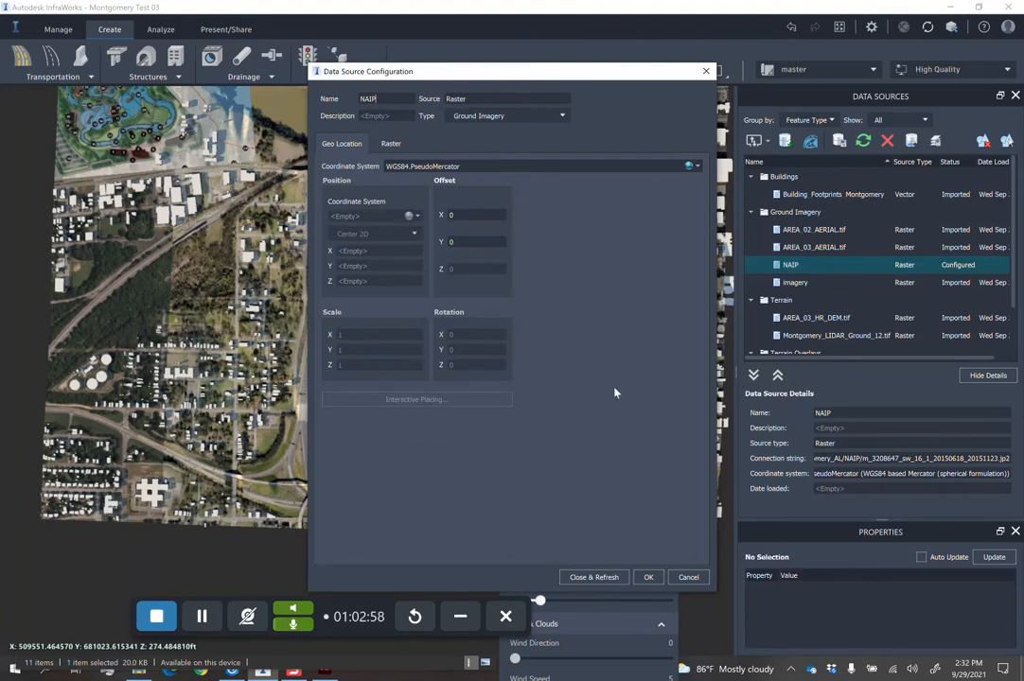
pyautogui.click(594, 578)
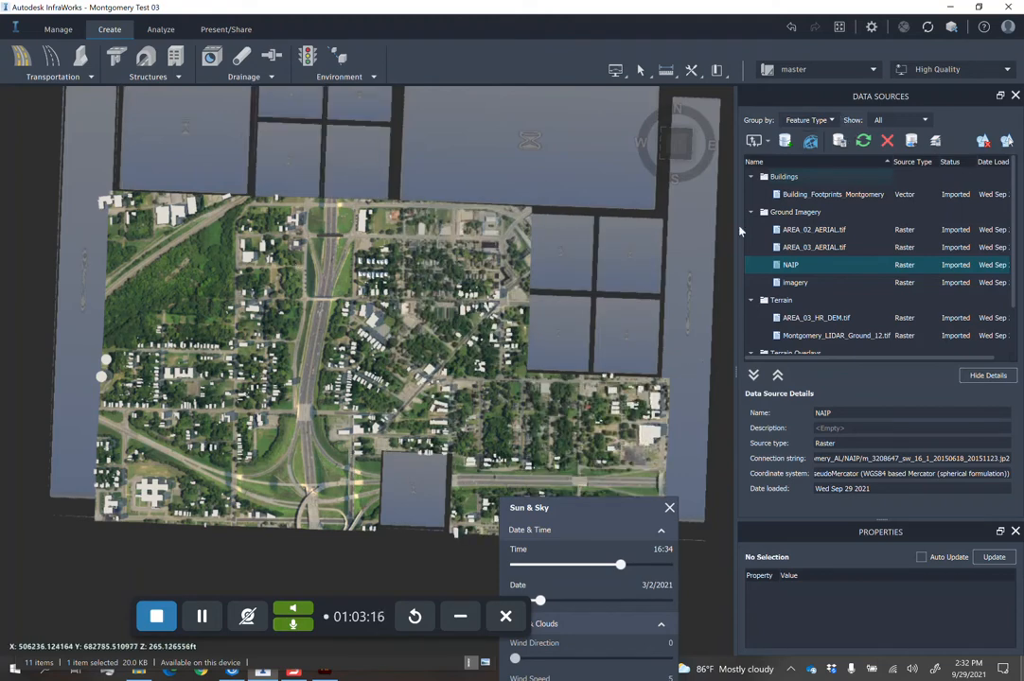
# Delete the whitewater park plan overlay by the river and move the Sun & Sky settings below the data source list.
pyautogui.moveTo(567, 509); pyautogui.dragTo(865, 305)
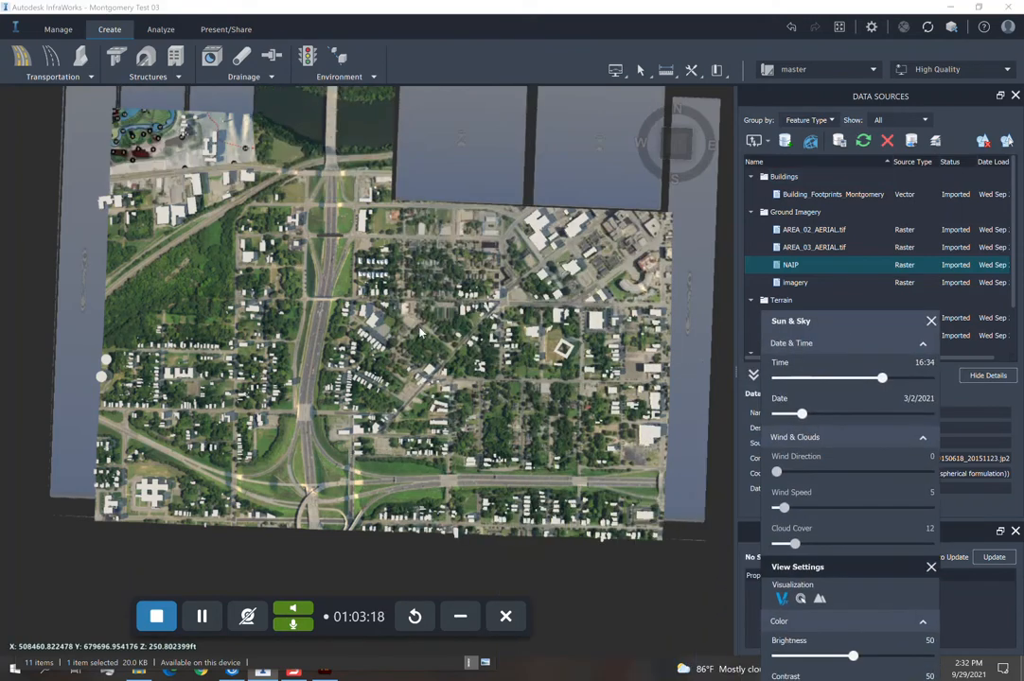
pyautogui.click(206, 106)
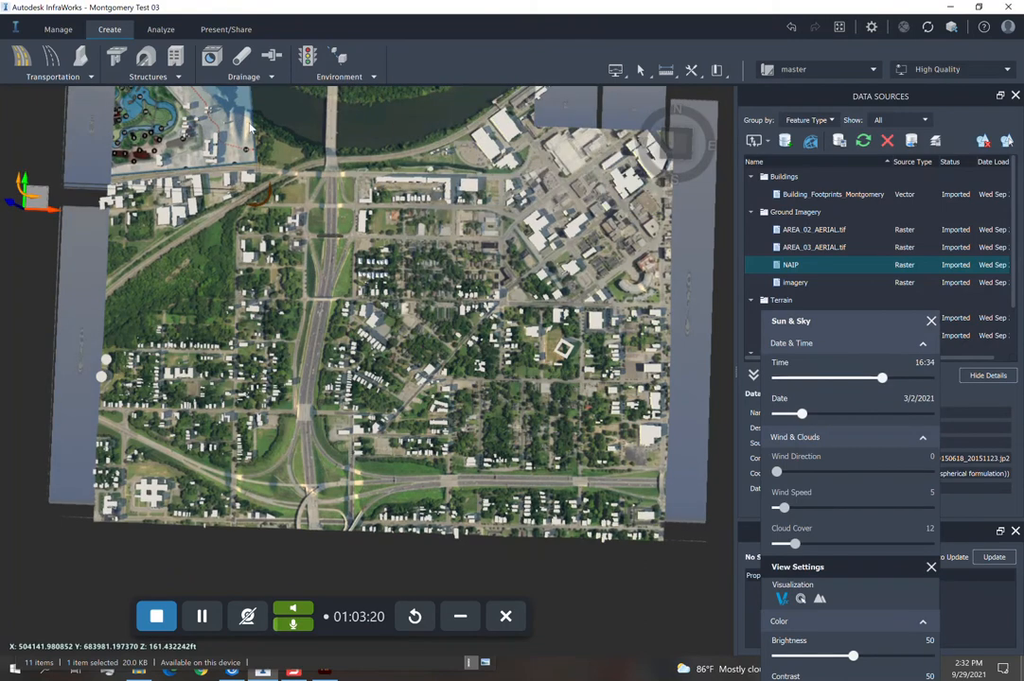
pyautogui.press('Delete')
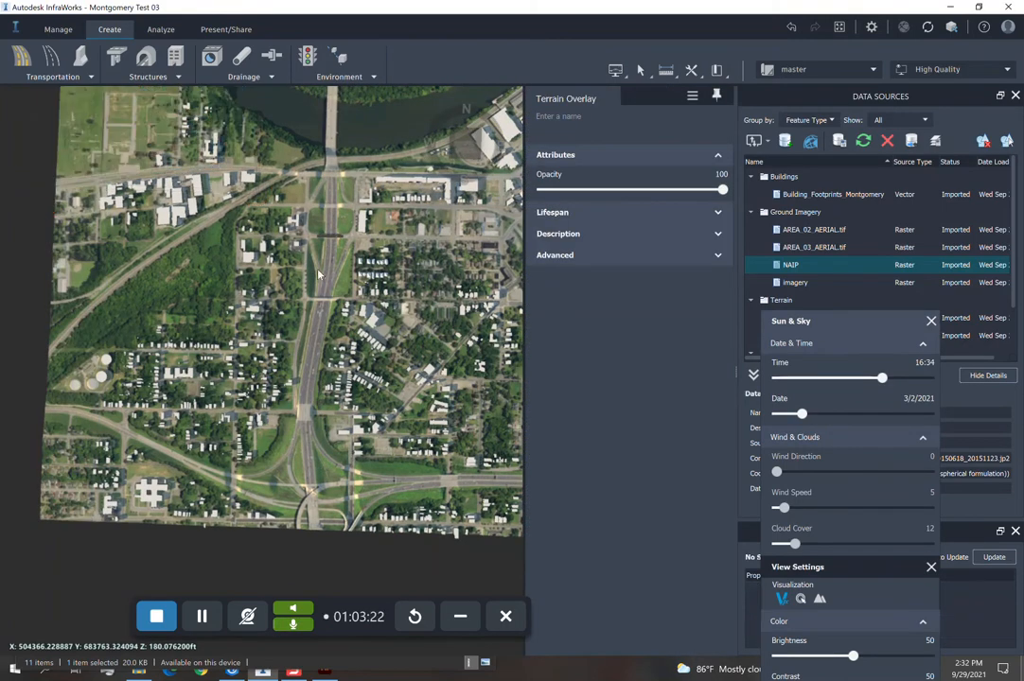
pyautogui.moveTo(492, 294); pyautogui.dragTo(476, 371)
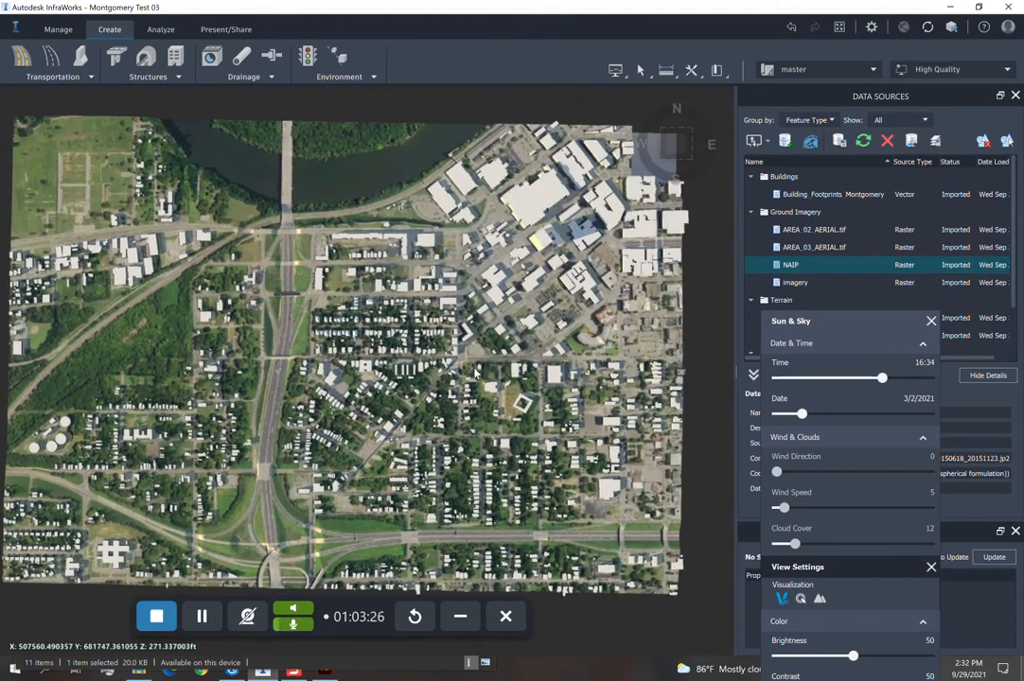
pyautogui.moveTo(761, 325); pyautogui.dragTo(773, 352)
pyautogui.moveTo(831, 383); pyautogui.dragTo(834, 425)
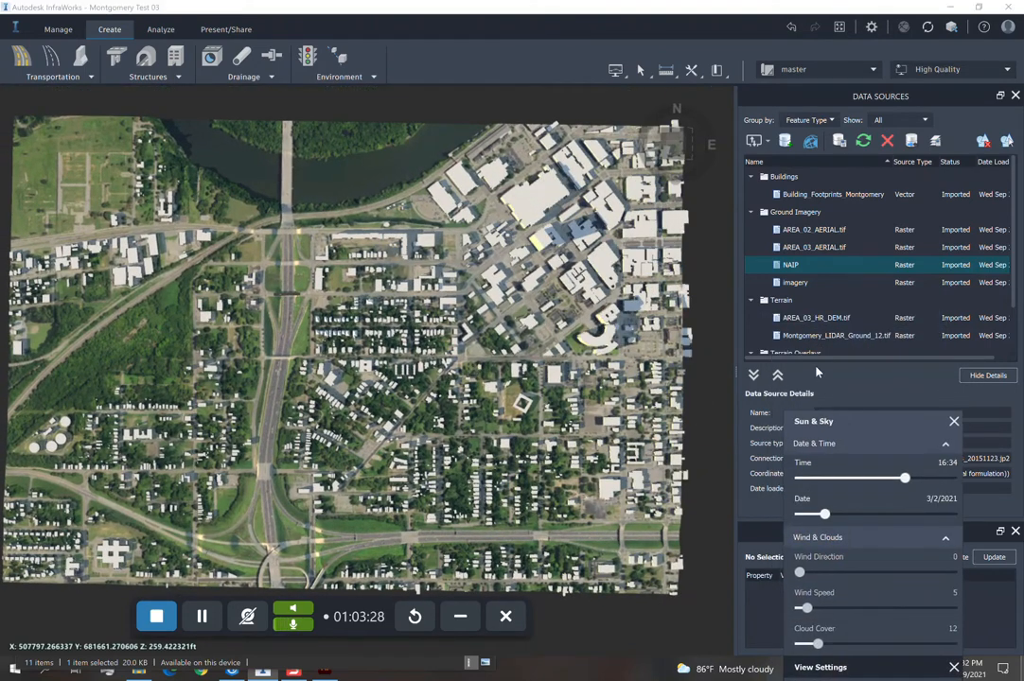
# Set the band mapping type of the NAIP raster source to RGB + Alpha.
pyautogui.moveTo(378, 353); pyautogui.dragTo(402, 362, button='middle')
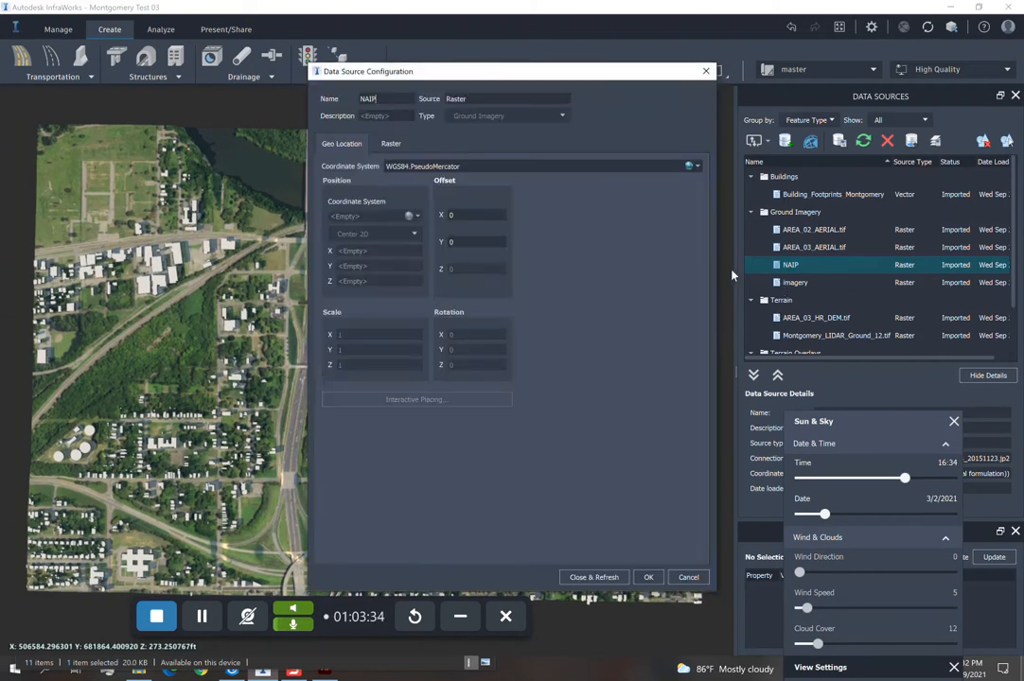
pyautogui.click(392, 144)
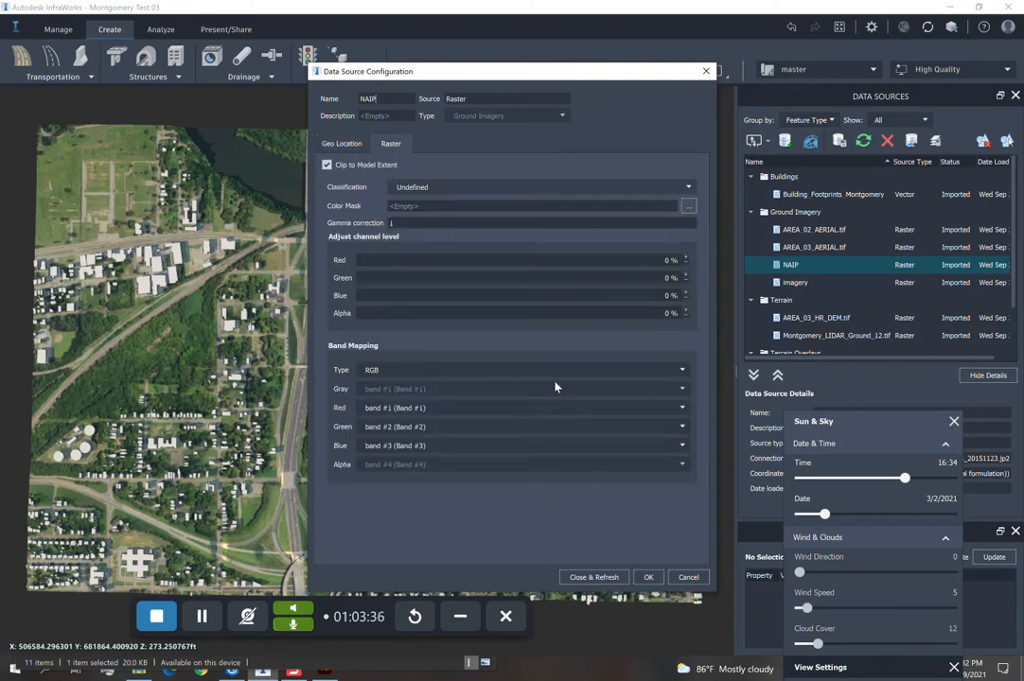
pyautogui.click(685, 370)
pyautogui.click(384, 417)
# Map the NAIP imagery's red to band #4, green to band #1 and blue to band #2, and close and refresh.
pyautogui.click(683, 410)
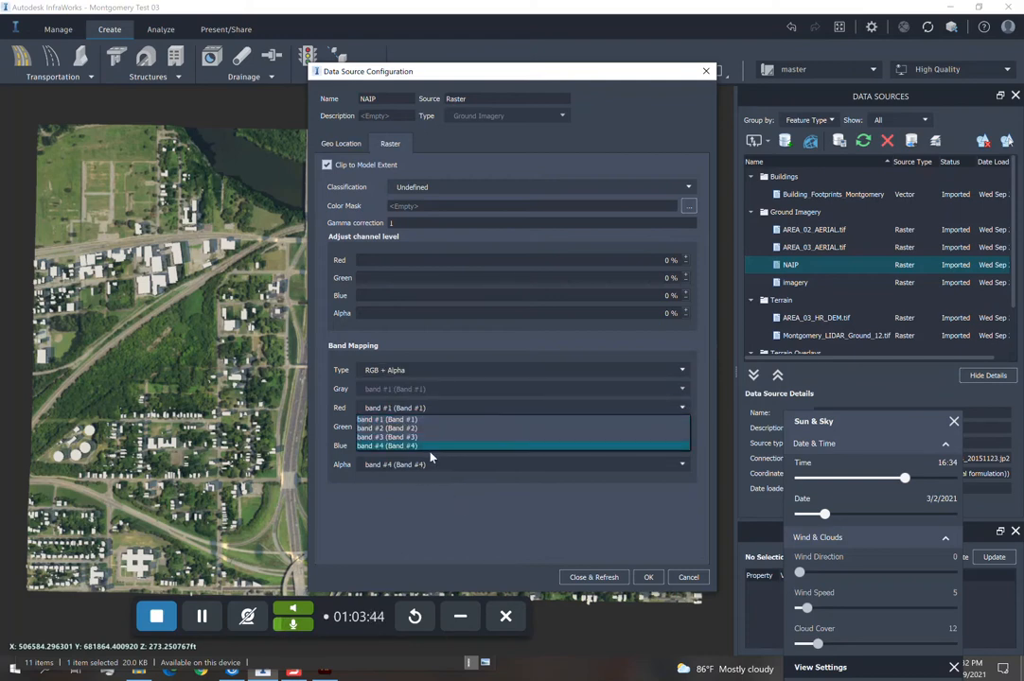
pyautogui.click(429, 451)
pyautogui.click(670, 408)
pyautogui.click(674, 445)
pyautogui.click(683, 427)
pyautogui.click(440, 438)
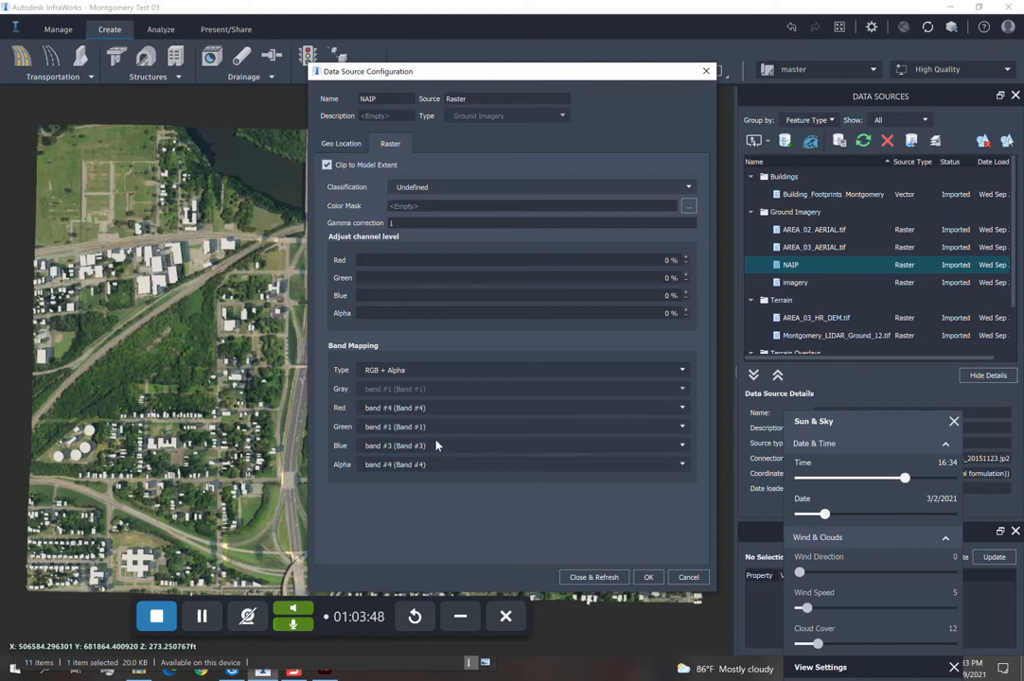
pyautogui.click(656, 451)
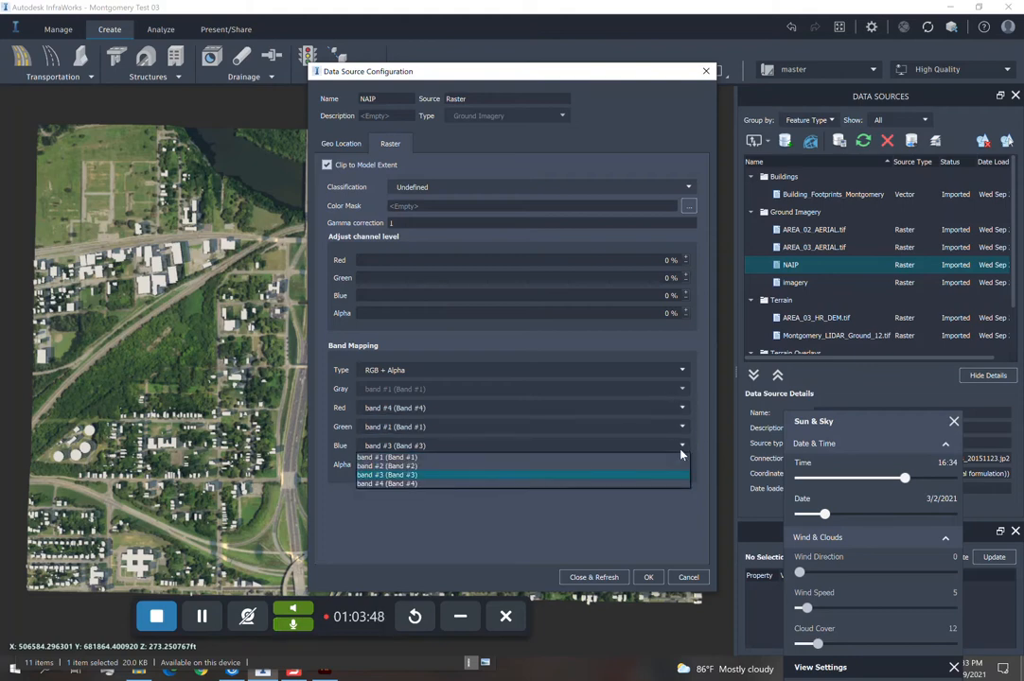
pyautogui.click(426, 464)
pyautogui.click(591, 577)
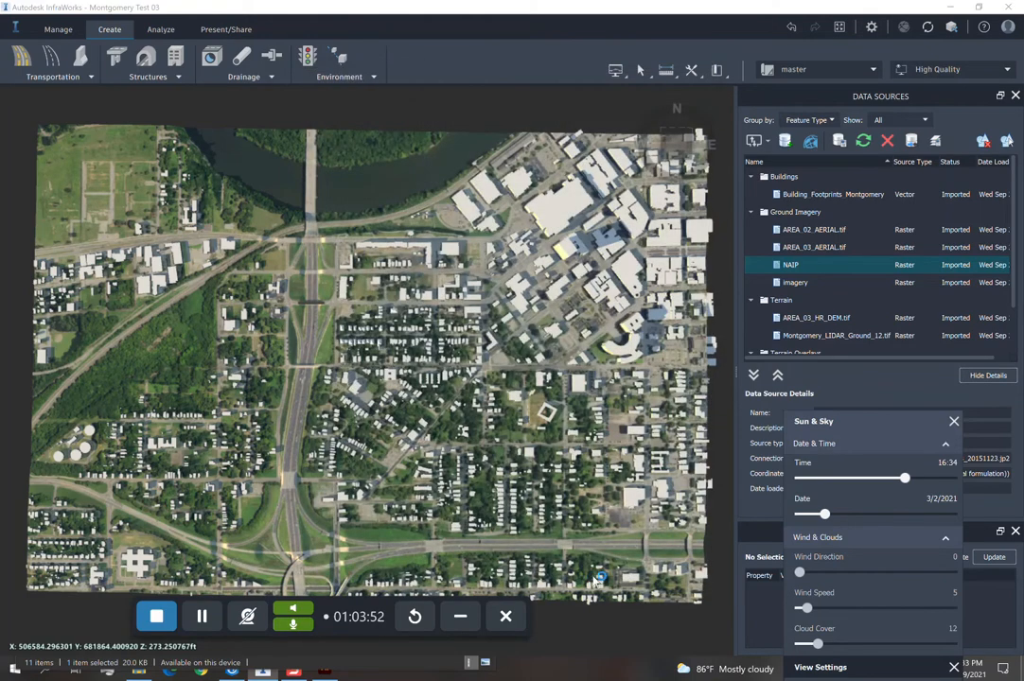
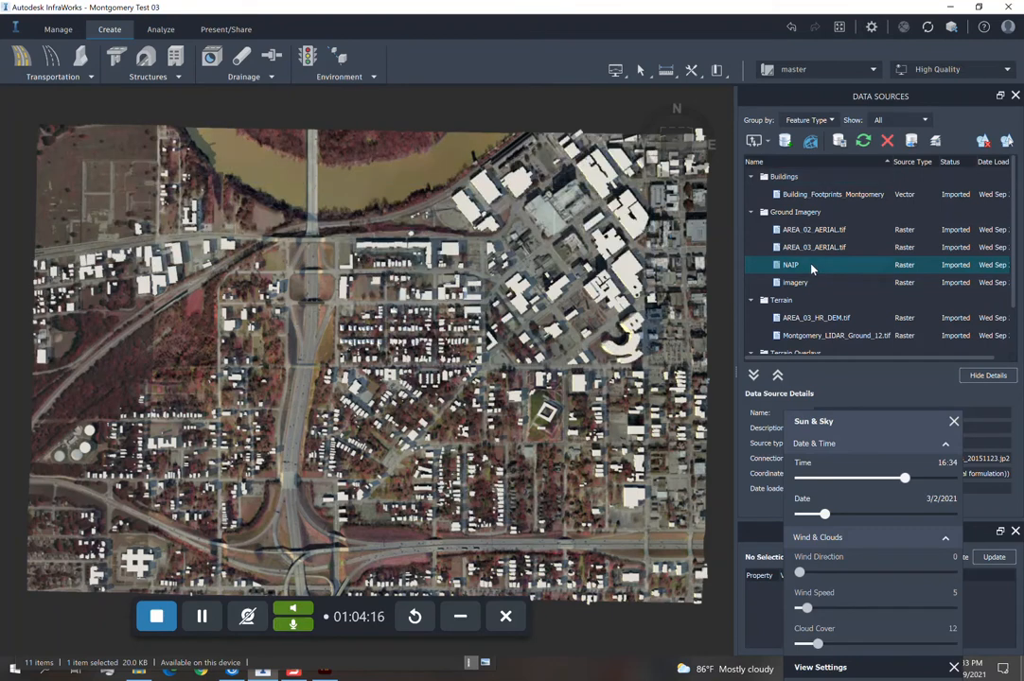
# Set the NAIP source's band mapping type to RGB, and close and refresh it to redraw the ground imagery.
pyautogui.doubleClick(800, 266)
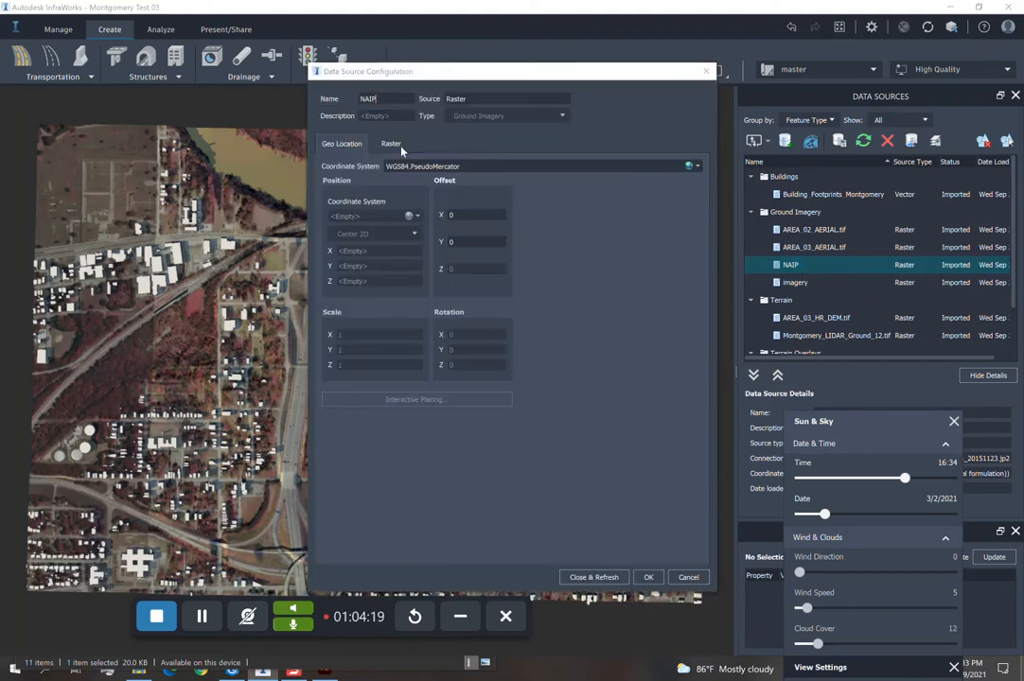
pyautogui.click(391, 144)
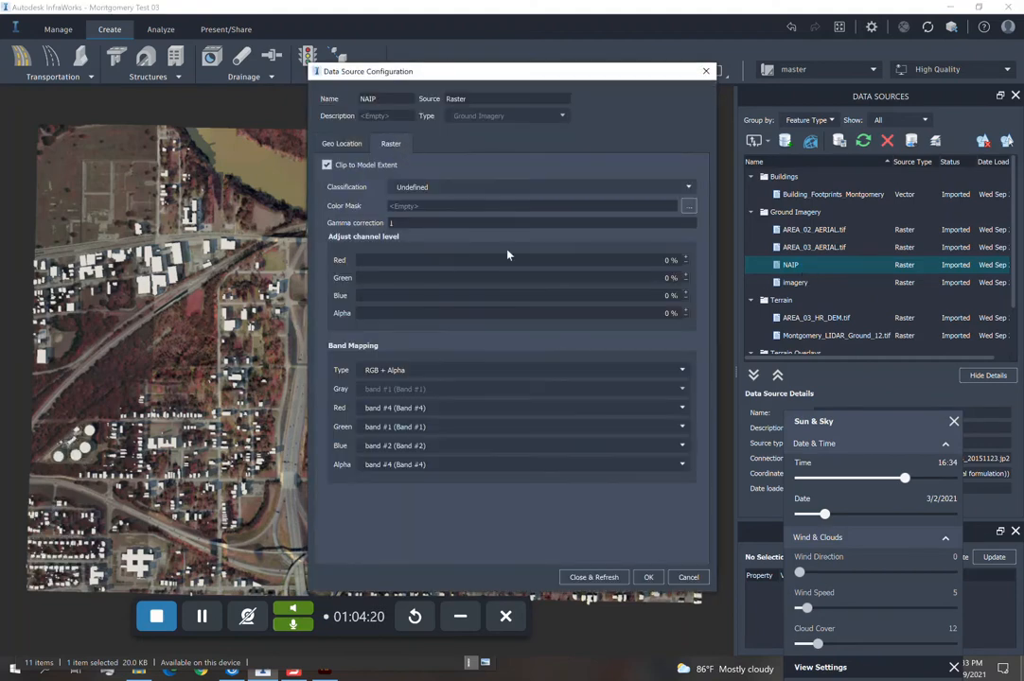
pyautogui.click(678, 371)
pyautogui.click(379, 409)
pyautogui.click(593, 578)
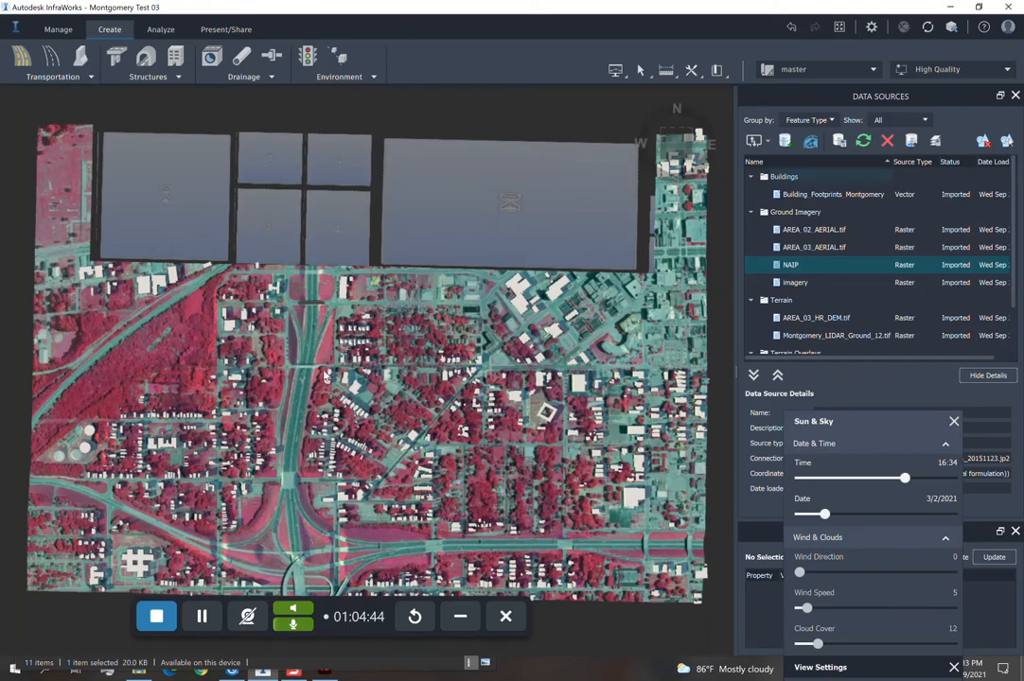
pyautogui.moveTo(350, 382); pyautogui.dragTo(475, 338)
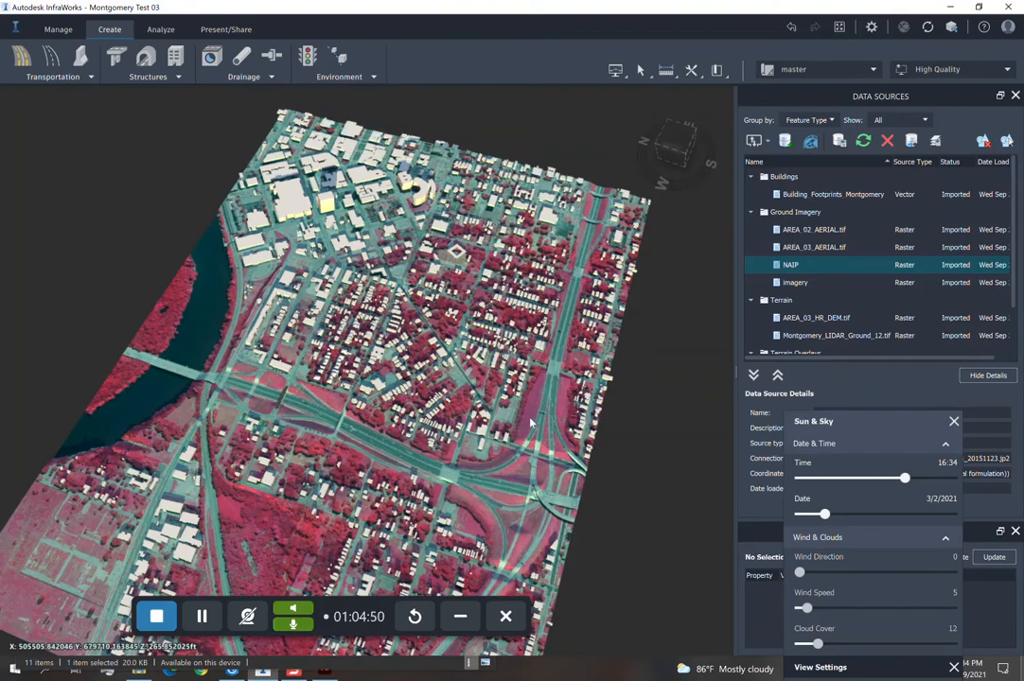
# Turn off the NAIP layer in the surface layers so the ground shows the regular aerial imagery.
pyautogui.scroll(6, 543, 381)
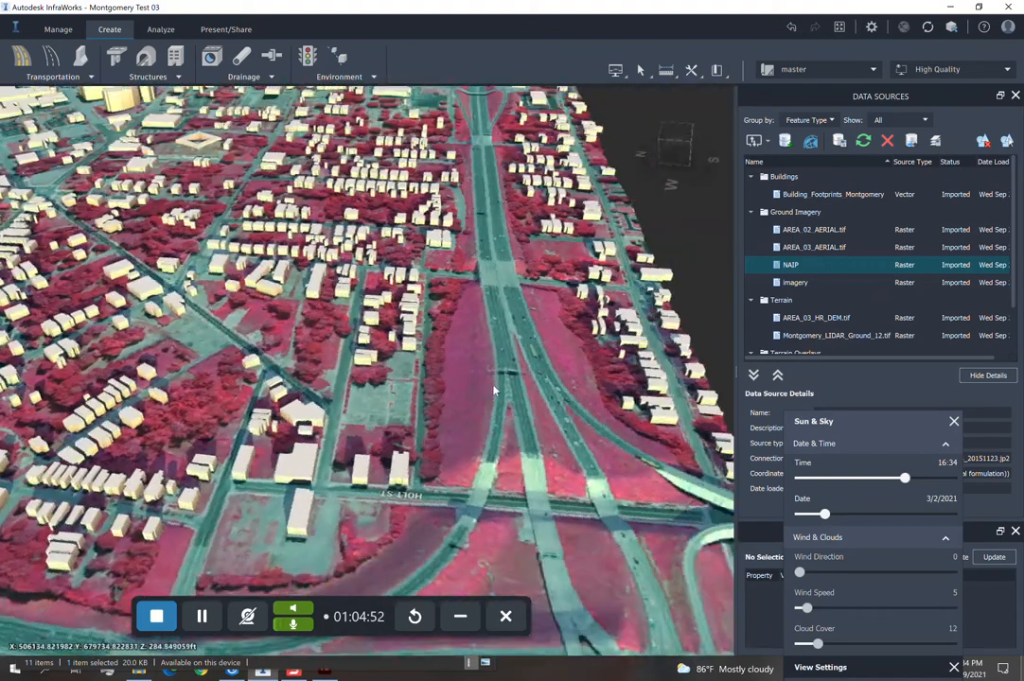
pyautogui.moveTo(493, 390); pyautogui.dragTo(328, 474)
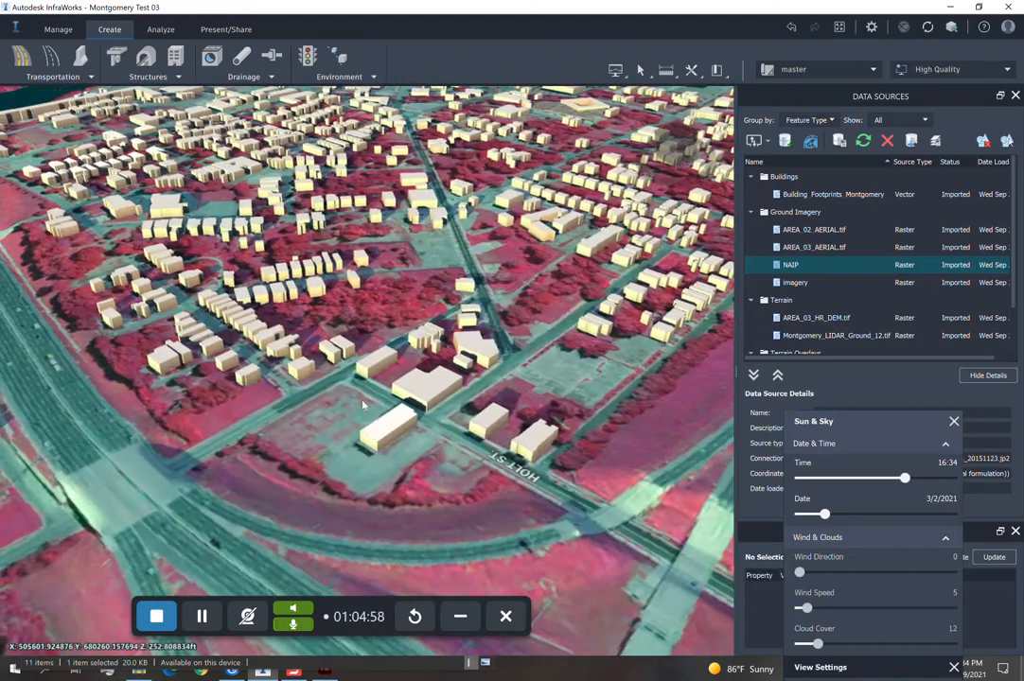
pyautogui.moveTo(463, 222); pyautogui.dragTo(388, 350, button='right')
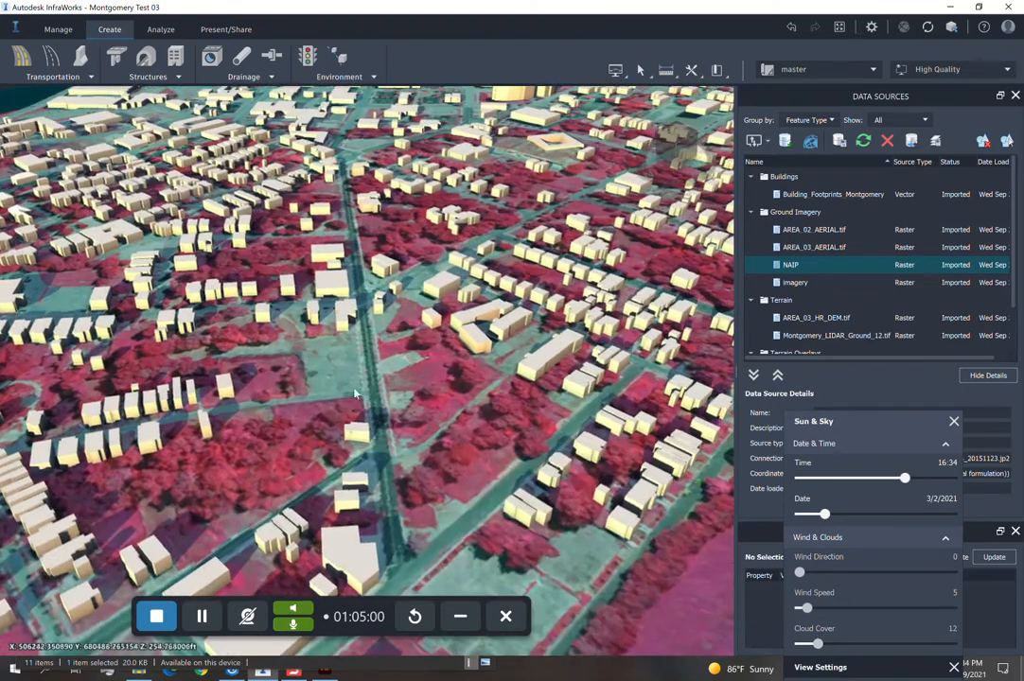
pyautogui.moveTo(466, 284); pyautogui.dragTo(418, 357, button='right')
pyautogui.scroll(-10, 417, 357)
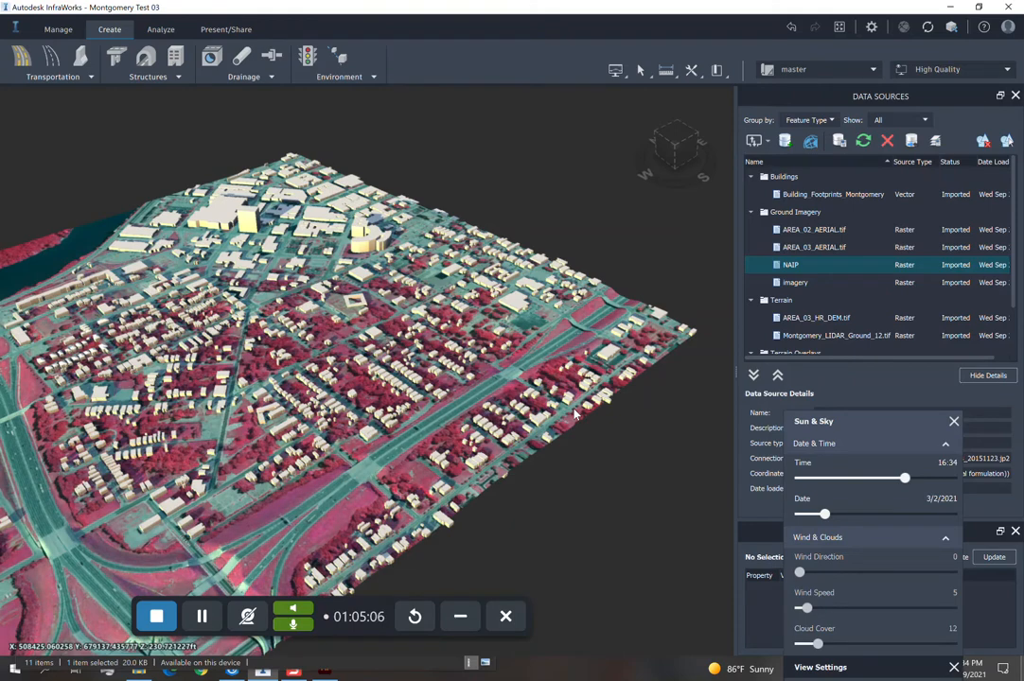
pyautogui.moveTo(551, 365); pyautogui.dragTo(447, 442)
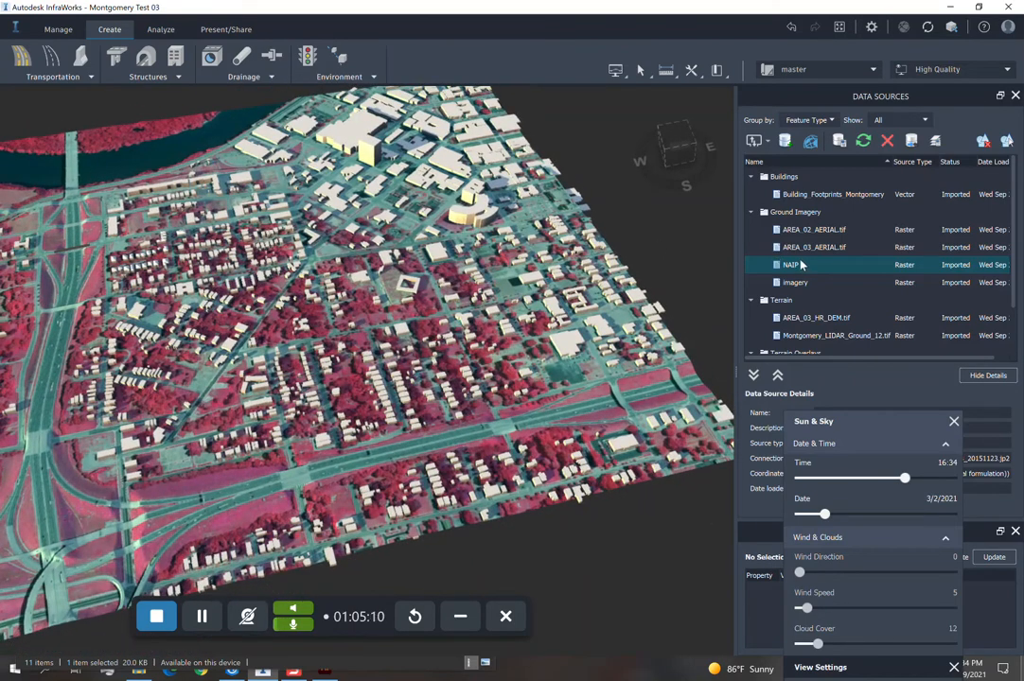
pyautogui.click(935, 140)
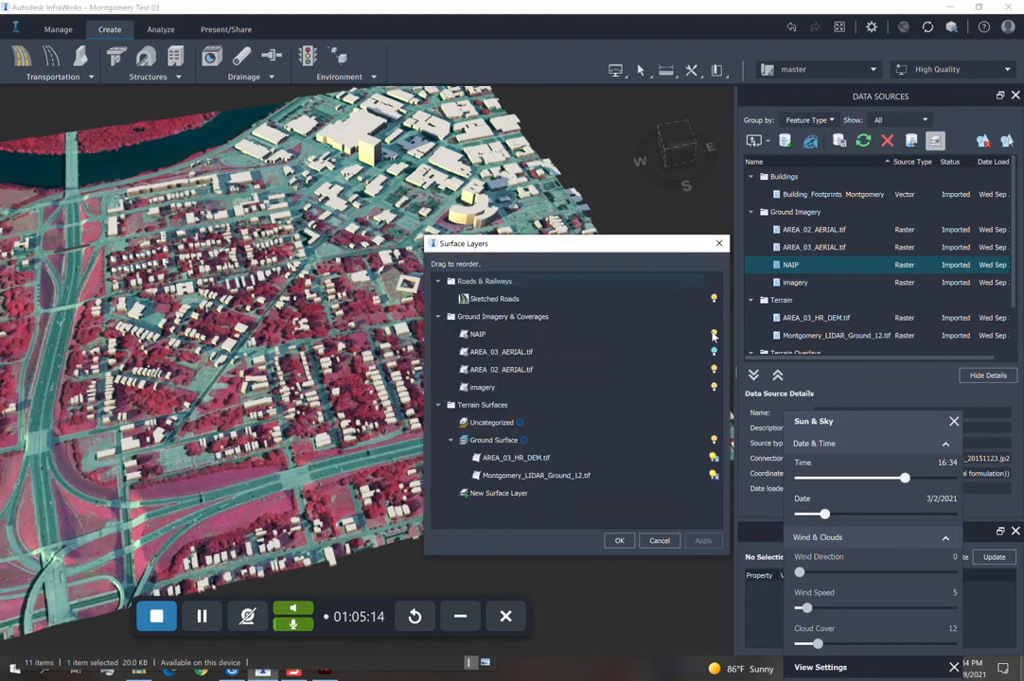
pyautogui.click(714, 334)
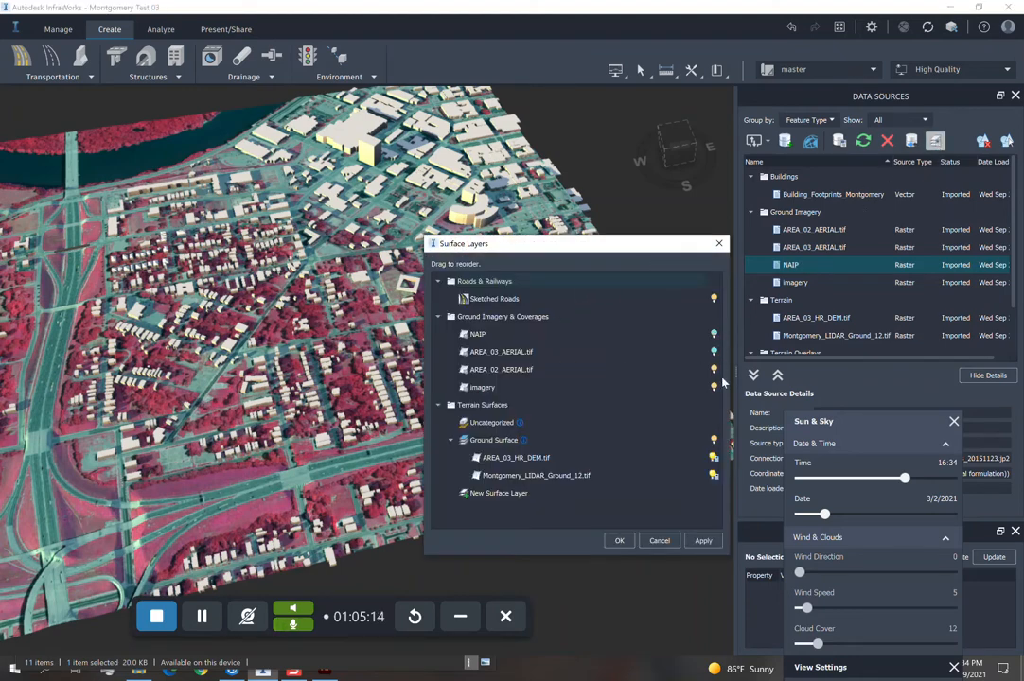
pyautogui.click(620, 541)
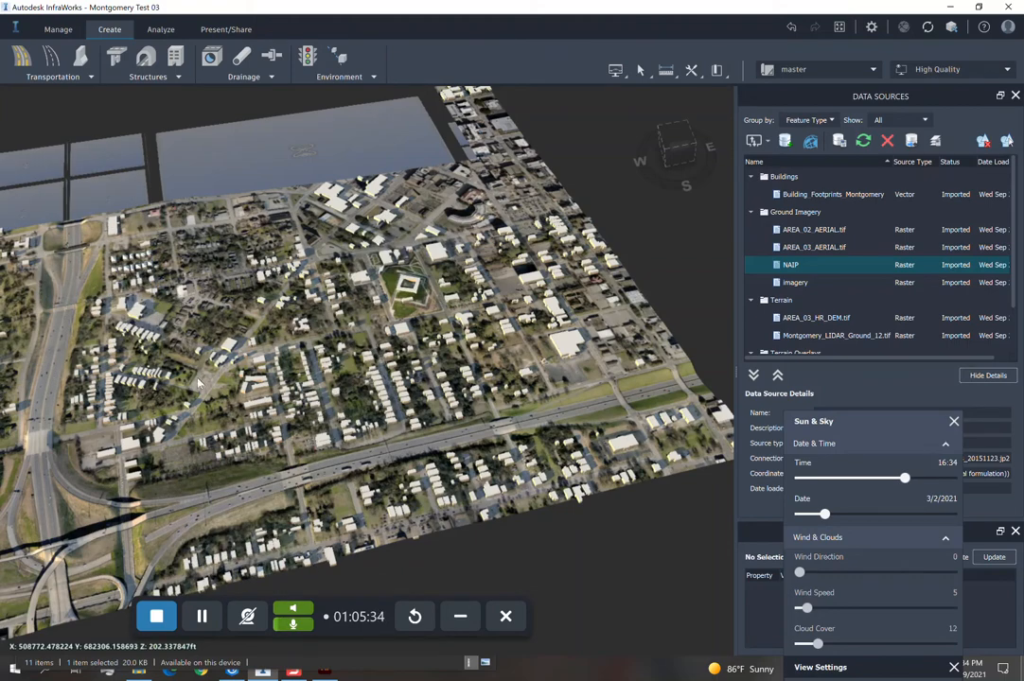
# Start a 3D model export of the area around the highway interchange at HOLT ST.
pyautogui.moveTo(163, 454); pyautogui.dragTo(343, 416, button='middle')
pyautogui.moveTo(343, 416); pyautogui.dragTo(395, 569)
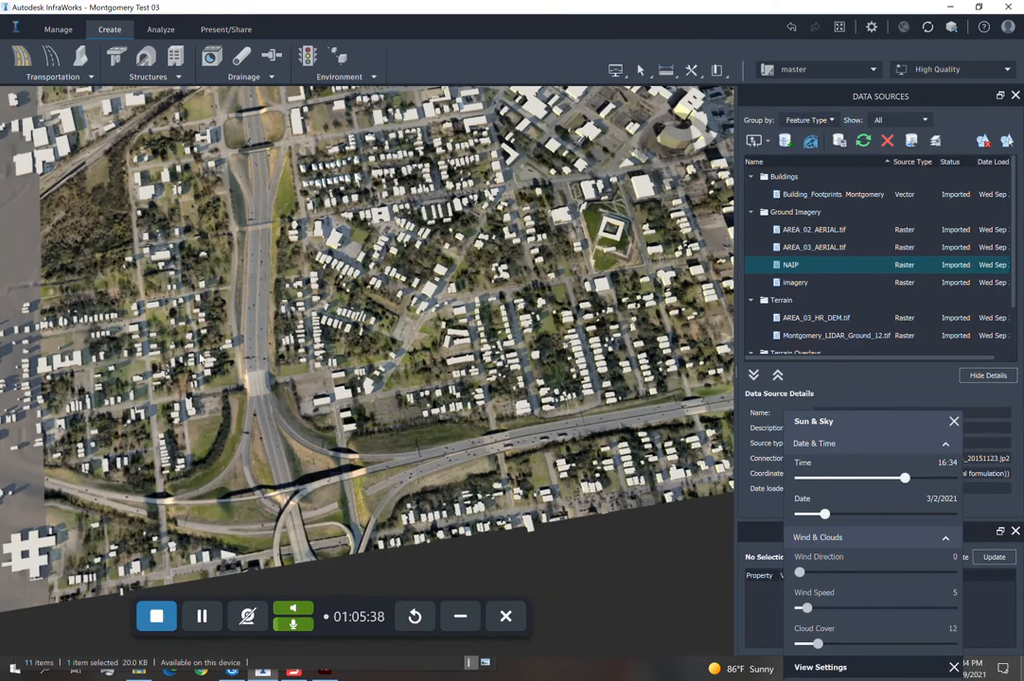
pyautogui.scroll(3, 454, 412)
pyautogui.moveTo(453, 413); pyautogui.dragTo(247, 125)
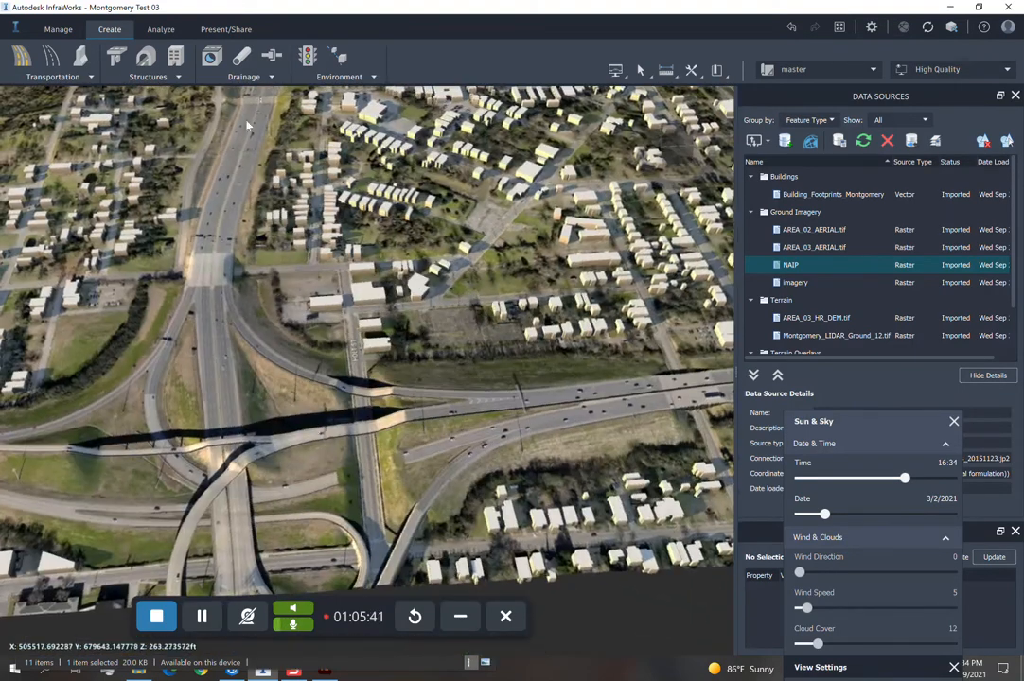
pyautogui.click(233, 31)
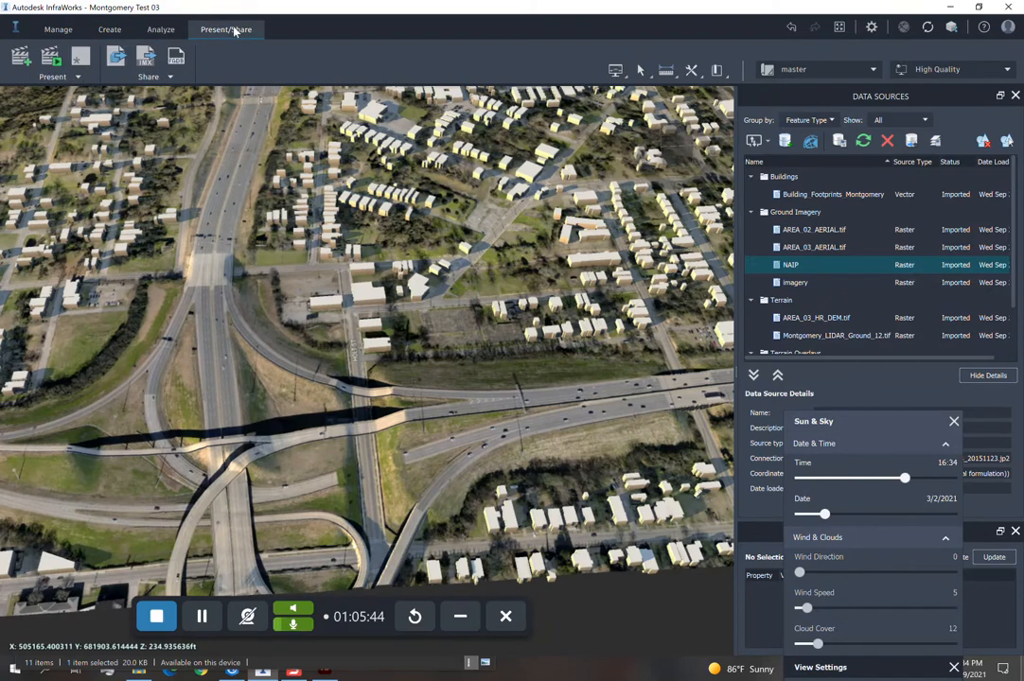
pyautogui.click(170, 76)
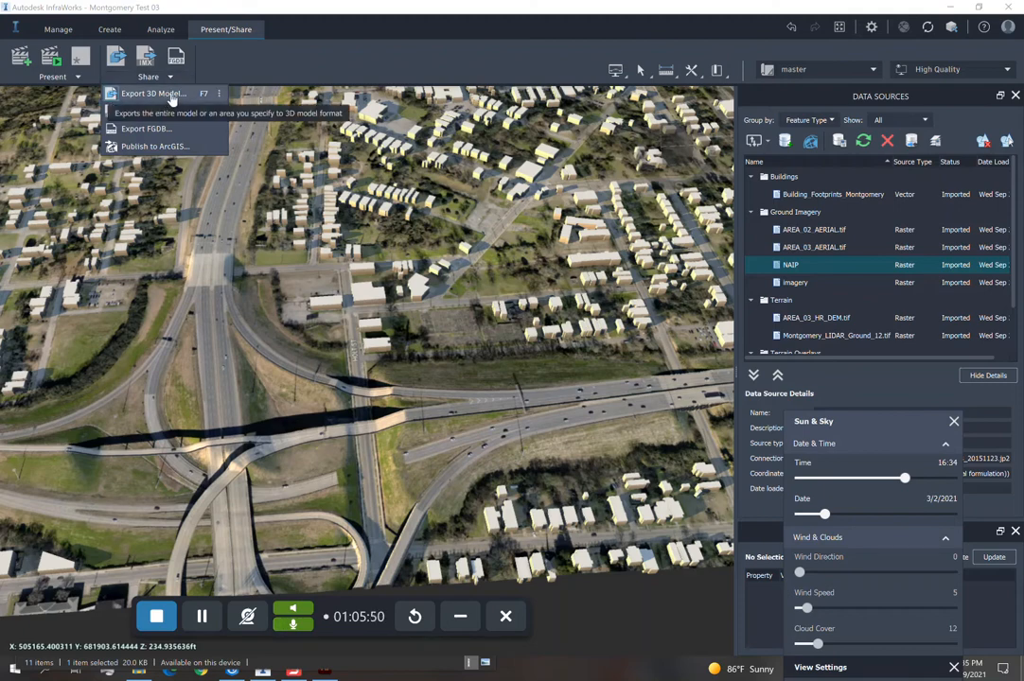
pyautogui.click(151, 94)
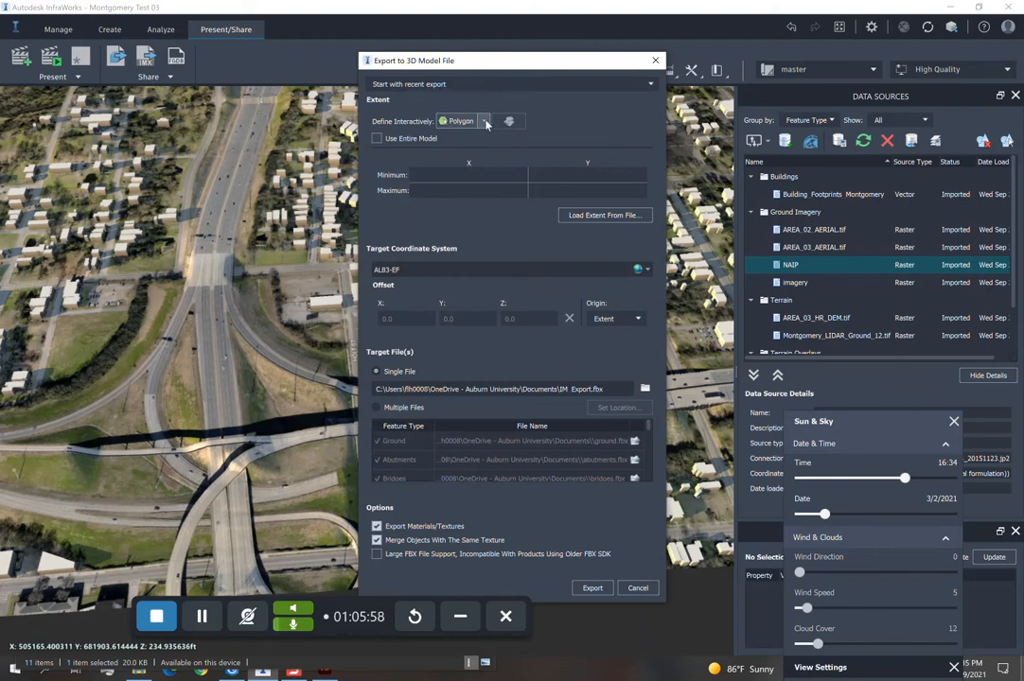
# Define the export extent with a bounding box east of the interchange, about X 505397.7 to 507483.2 and Y 679087.3 to 680646.8.
pyautogui.click(484, 122)
pyautogui.click(465, 146)
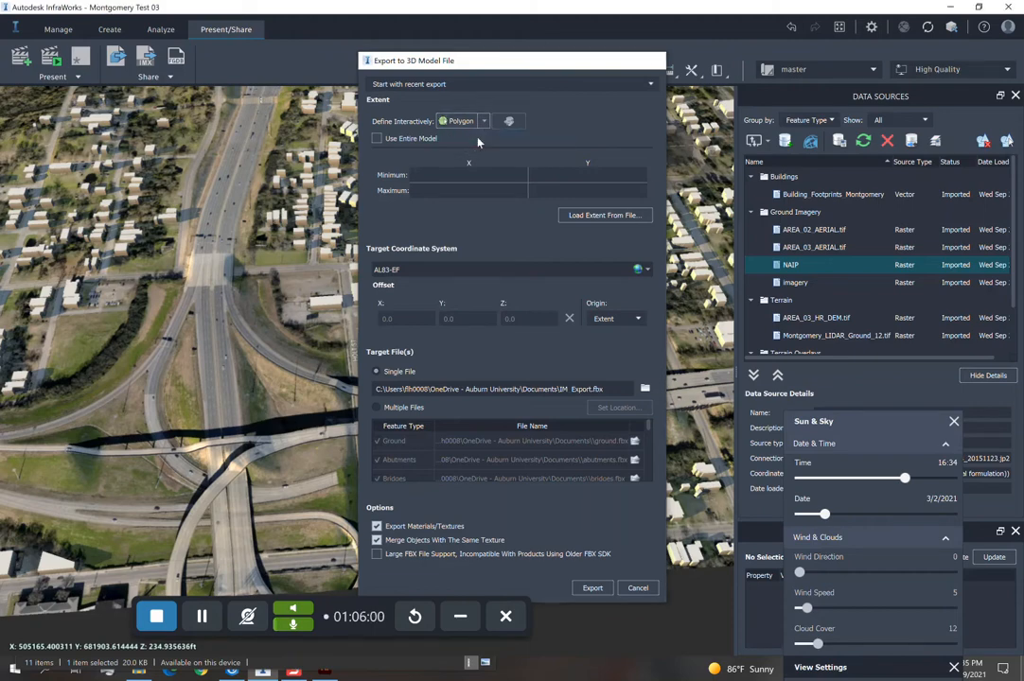
pyautogui.scroll(-2, 452, 396)
pyautogui.moveTo(419, 431); pyautogui.dragTo(417, 471)
pyautogui.click(332, 477)
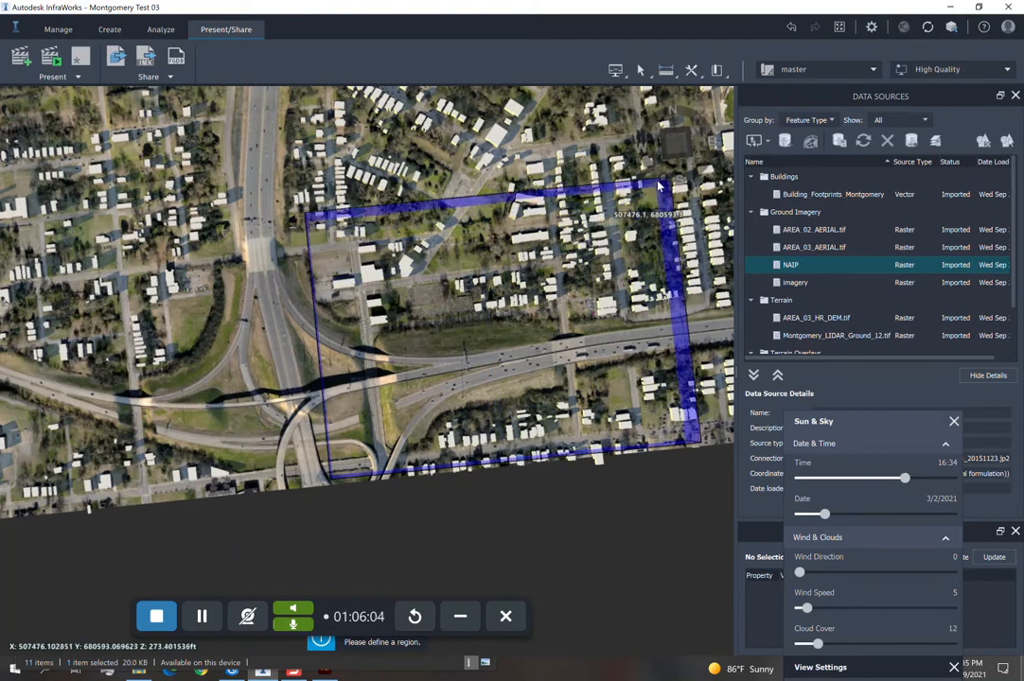
pyautogui.doubleClick(668, 187)
pyautogui.moveTo(569, 60); pyautogui.dragTo(842, 48)
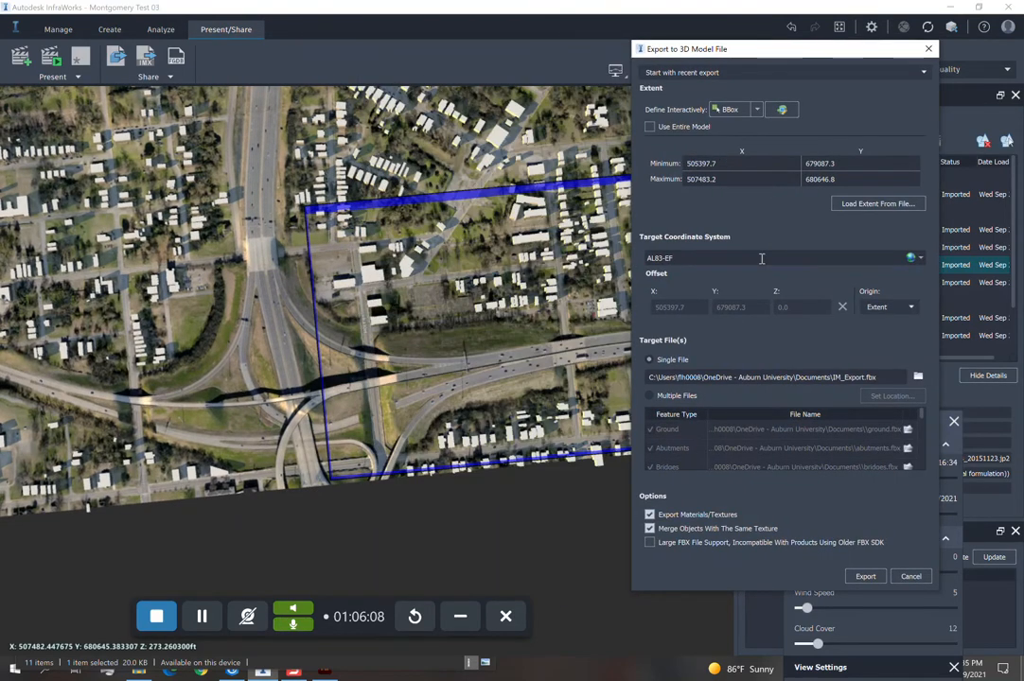
pyautogui.moveTo(759, 49); pyautogui.dragTo(799, 40)
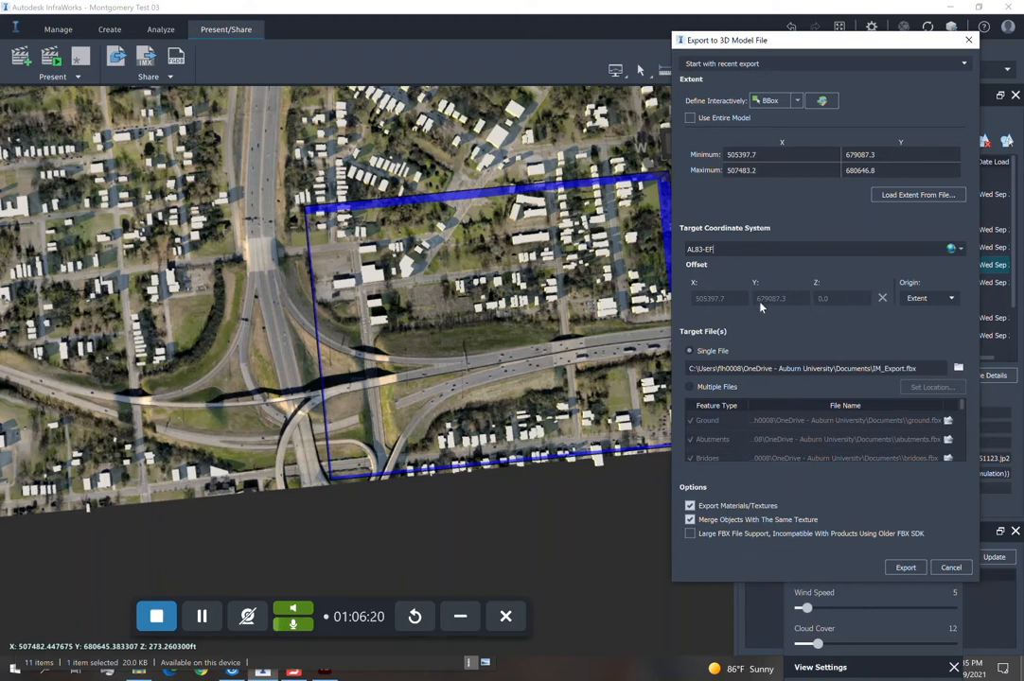
# Set the export offset origin to User Defined and open a blank Notepad document beside the export settings.
pyautogui.click(923, 299)
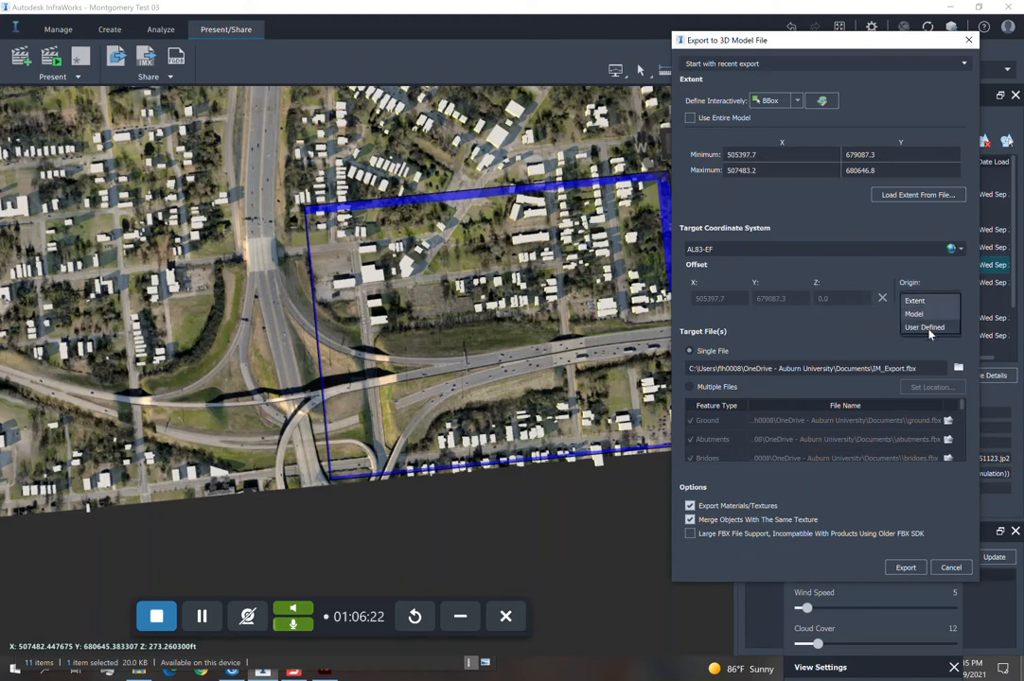
pyautogui.click(926, 327)
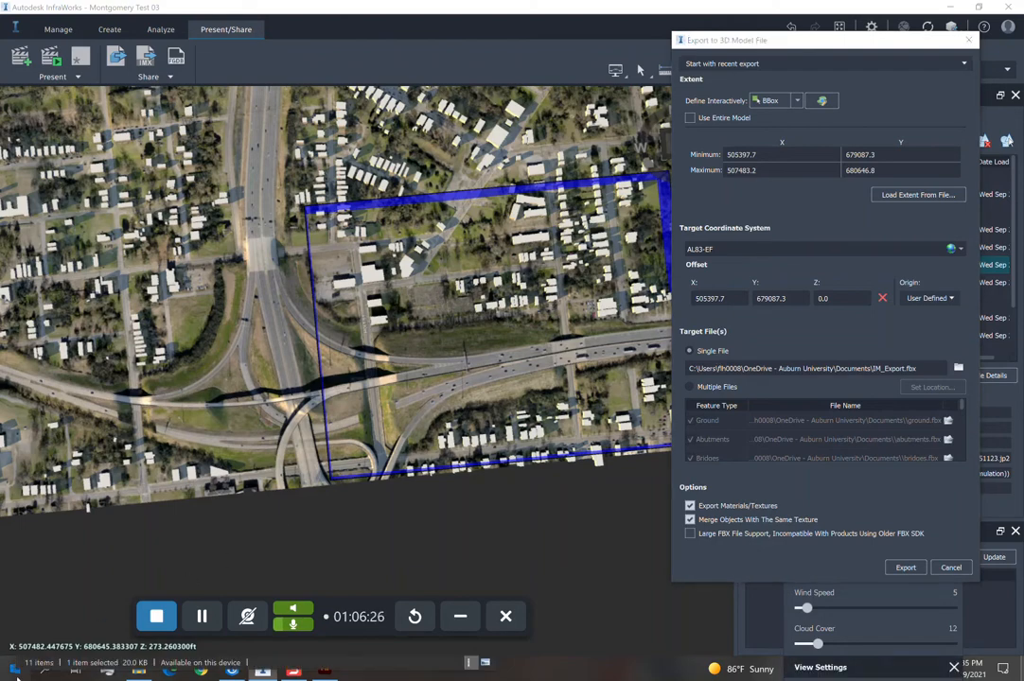
pyautogui.press('super')
pyautogui.scroll(-5, 308, 535)
pyautogui.write('notepad')
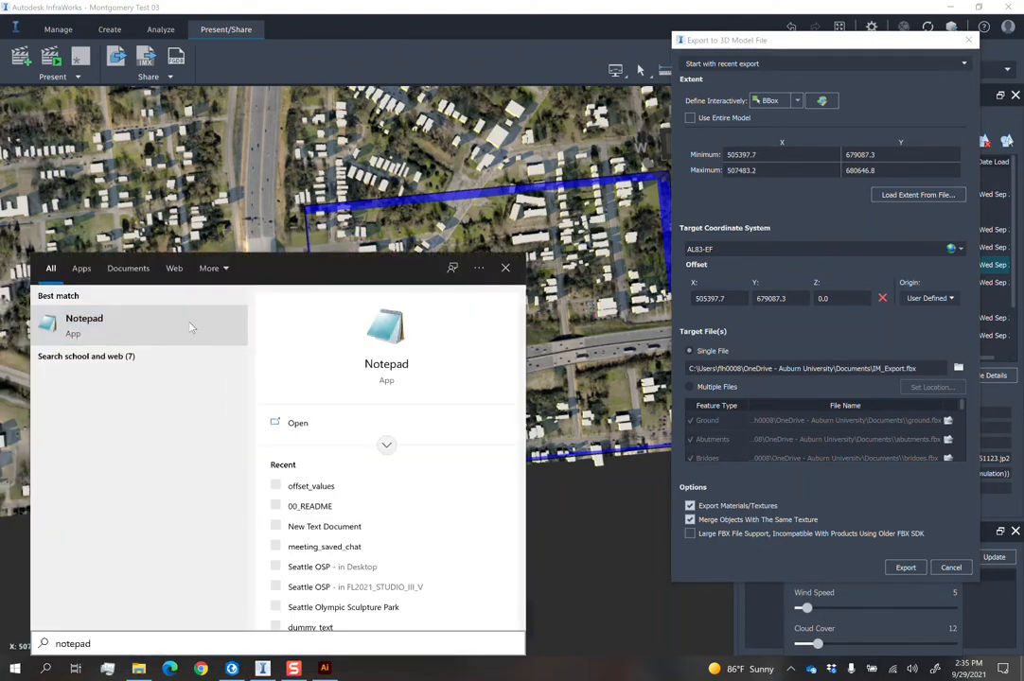
pyautogui.click(194, 326)
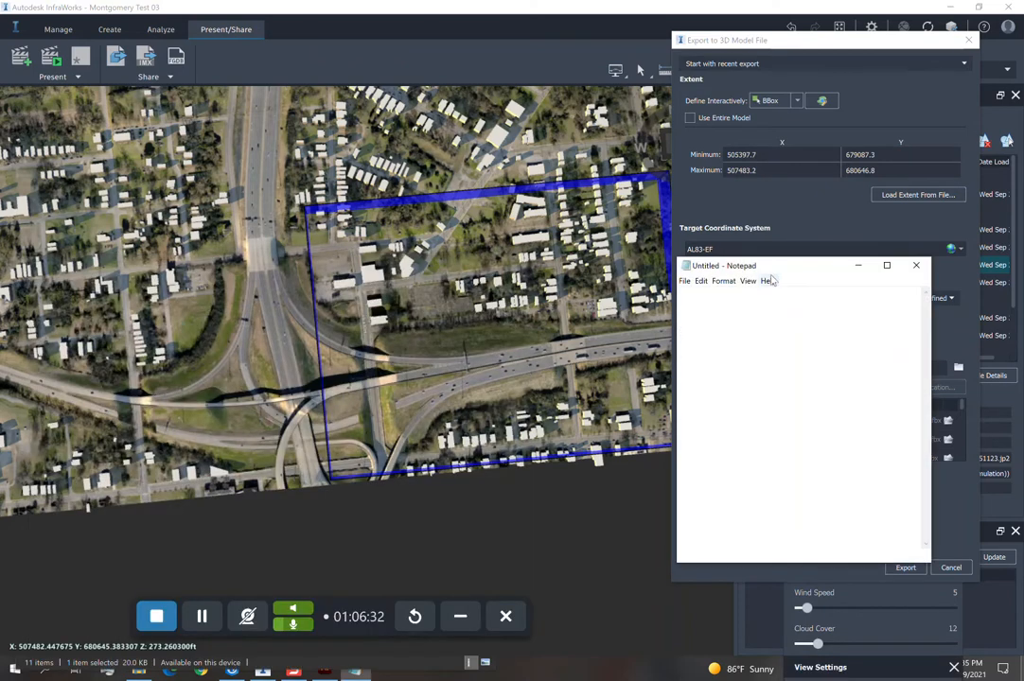
pyautogui.moveTo(770, 332); pyautogui.dragTo(336, 226)
# Record the X, Y and Z export offsets 505397.7, 679087.3 and 0 on separate lines in the Notepad document.
pyautogui.click(716, 298)
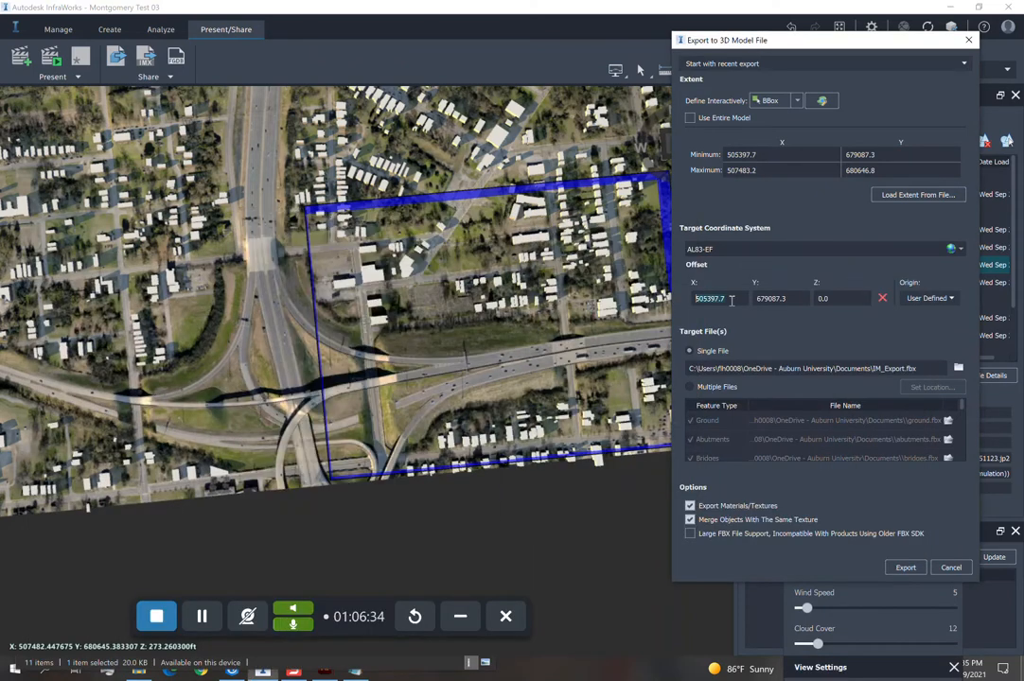
pyautogui.hotkey('ctrl', 'c')
pyautogui.hotkey('alt', 'Tab')
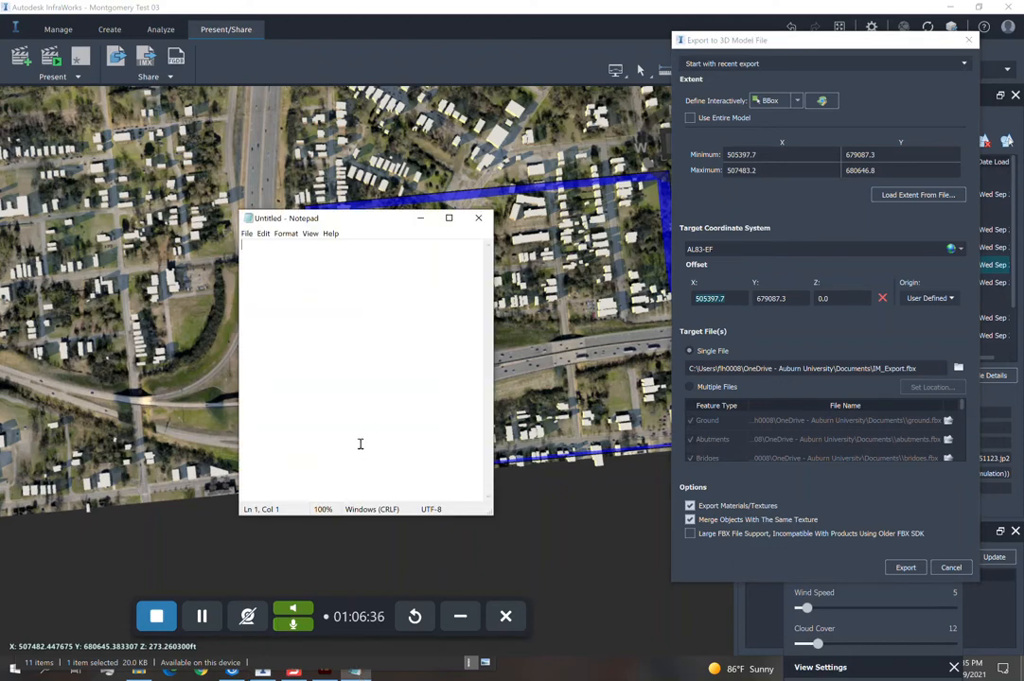
pyautogui.hotkey('ctrl', 'v')
pyautogui.hotkey('alt', 'Tab')
pyautogui.press('Tab')
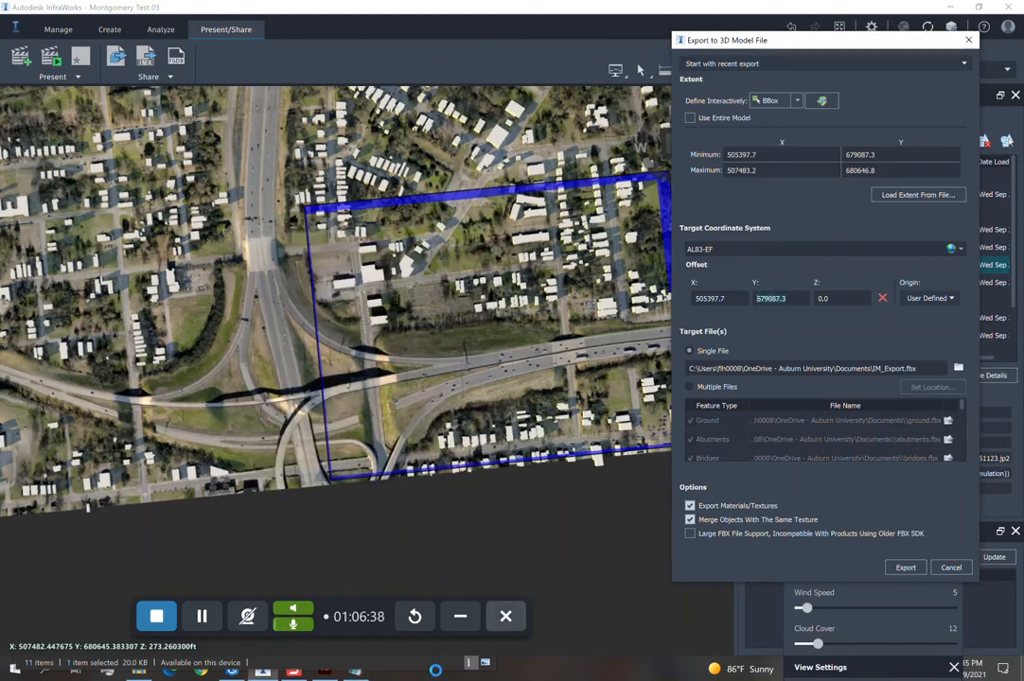
pyautogui.click(356, 674)
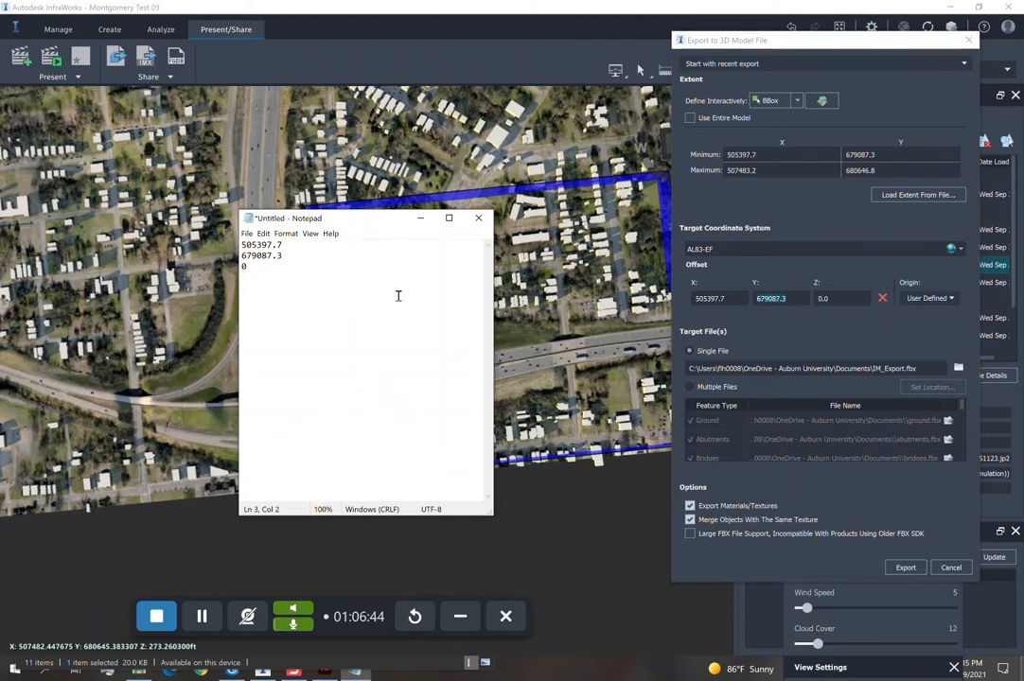
# Save the offset notes to the Desktop as offsetnumbers and minimize the Notepad window.
pyautogui.click(248, 234)
pyautogui.click(332, 299)
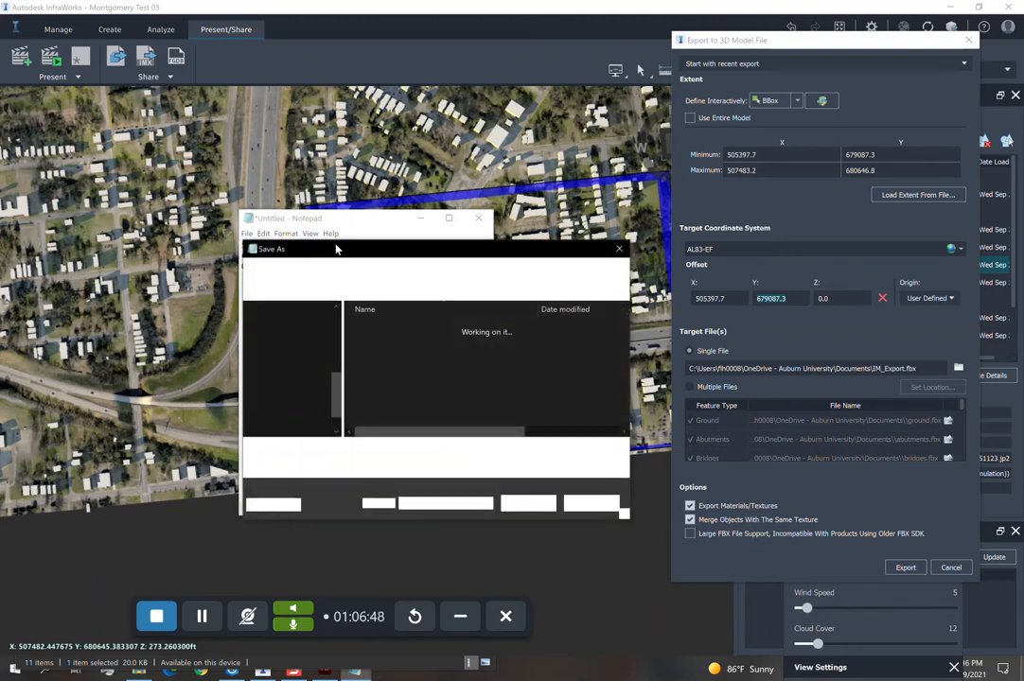
pyautogui.click(289, 334)
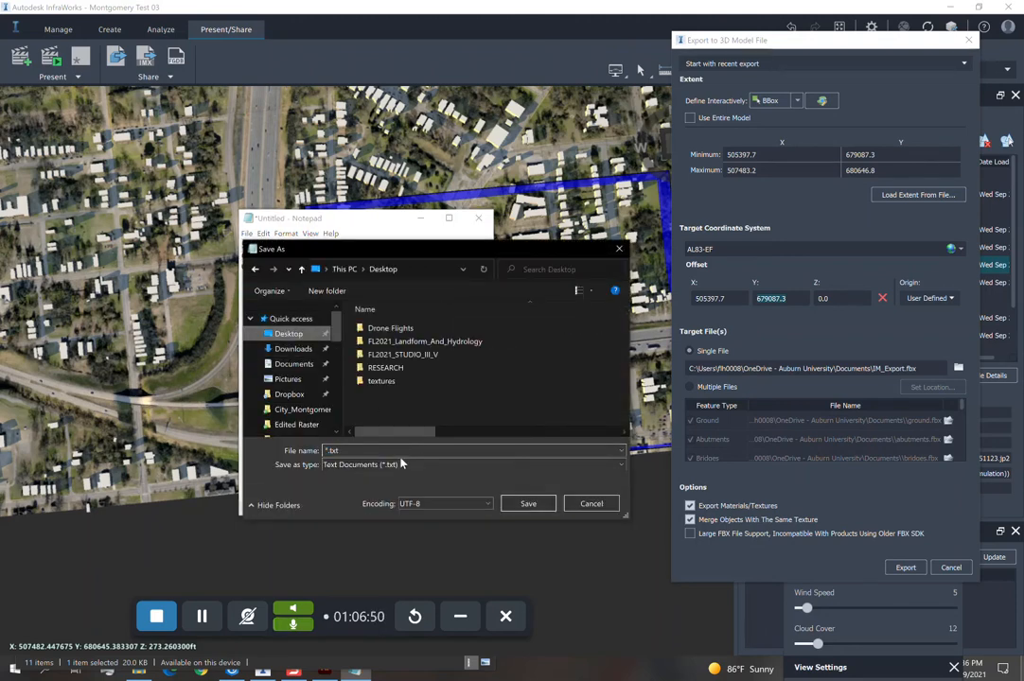
pyautogui.click(419, 451)
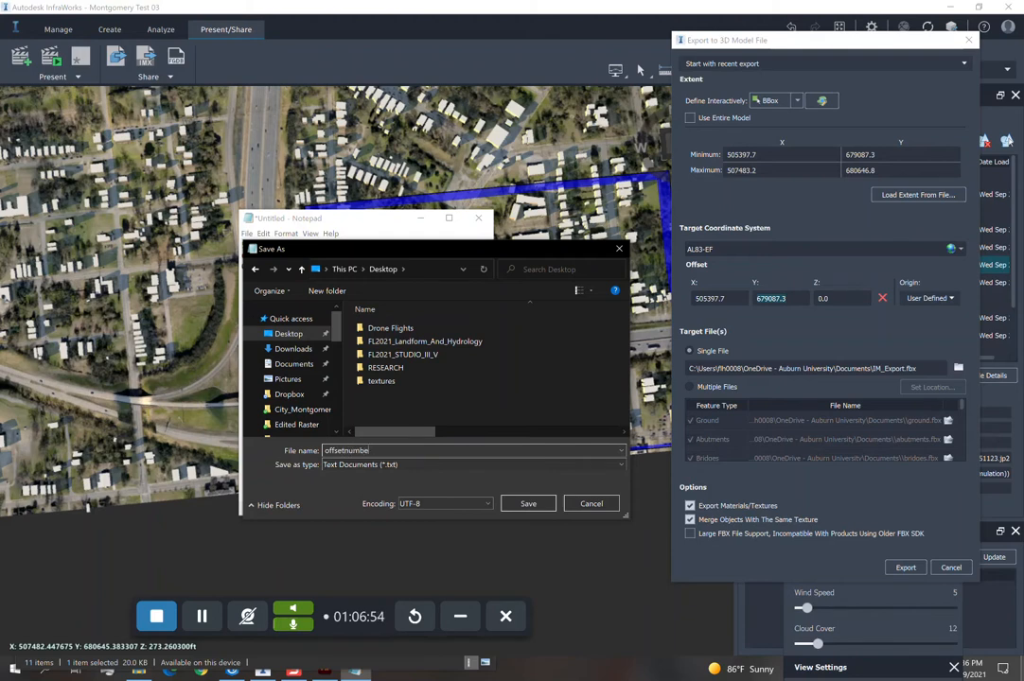
pyautogui.press('Escape')
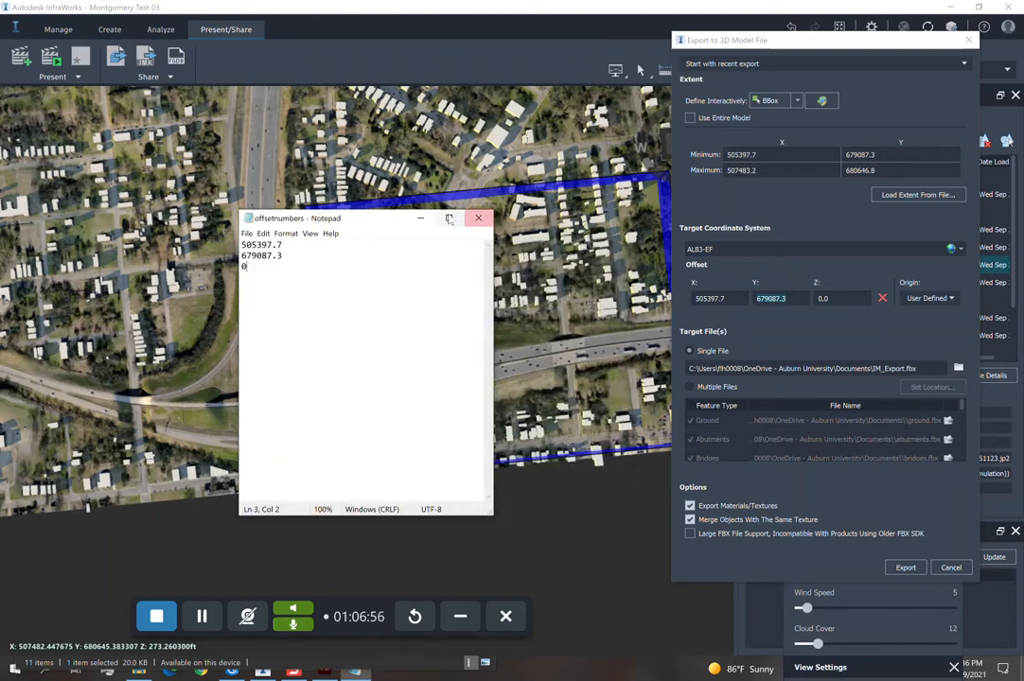
pyautogui.click(422, 219)
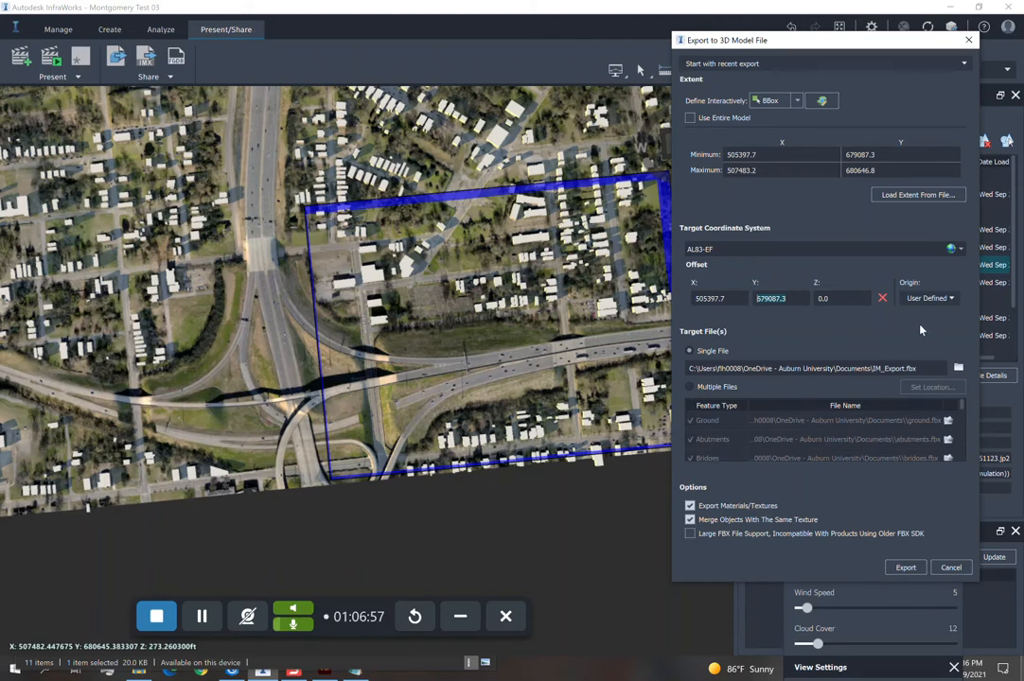
# Switch the export to multiple files and keep only the Ground and Buildings feature types enabled.
pyautogui.click(839, 299)
pyautogui.click(718, 390)
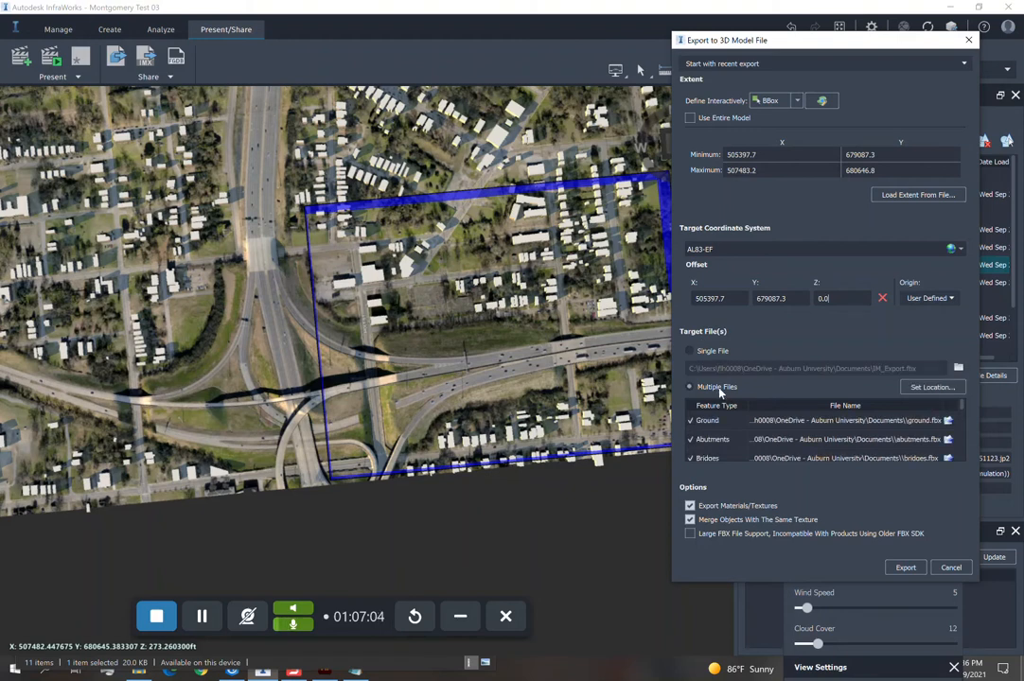
pyautogui.scroll(-2, 693, 454)
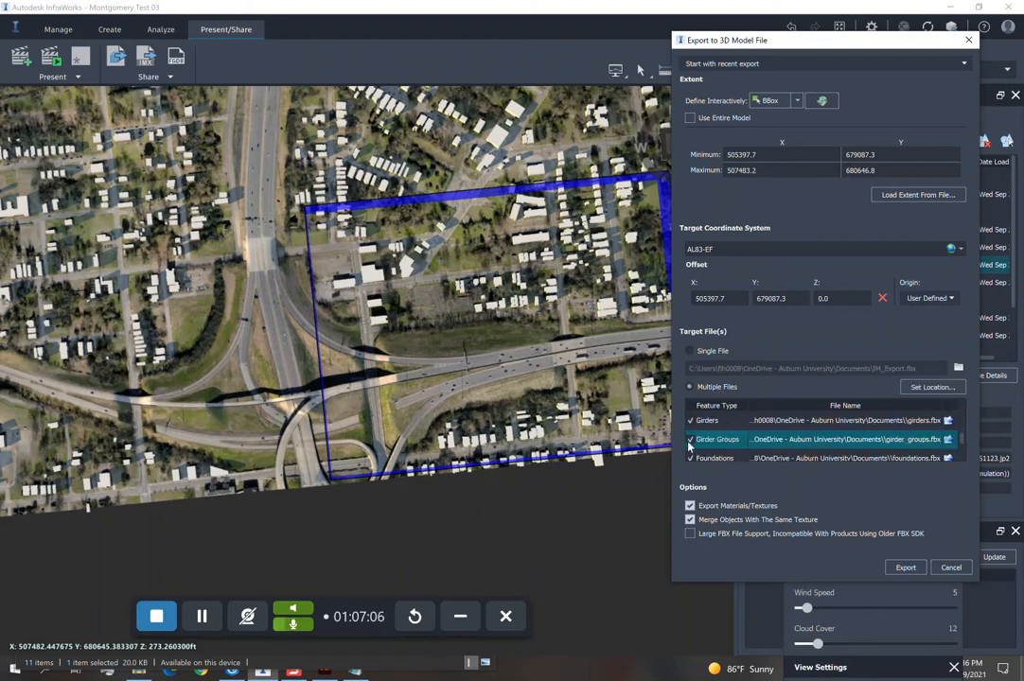
pyautogui.scroll(-2, 692, 460)
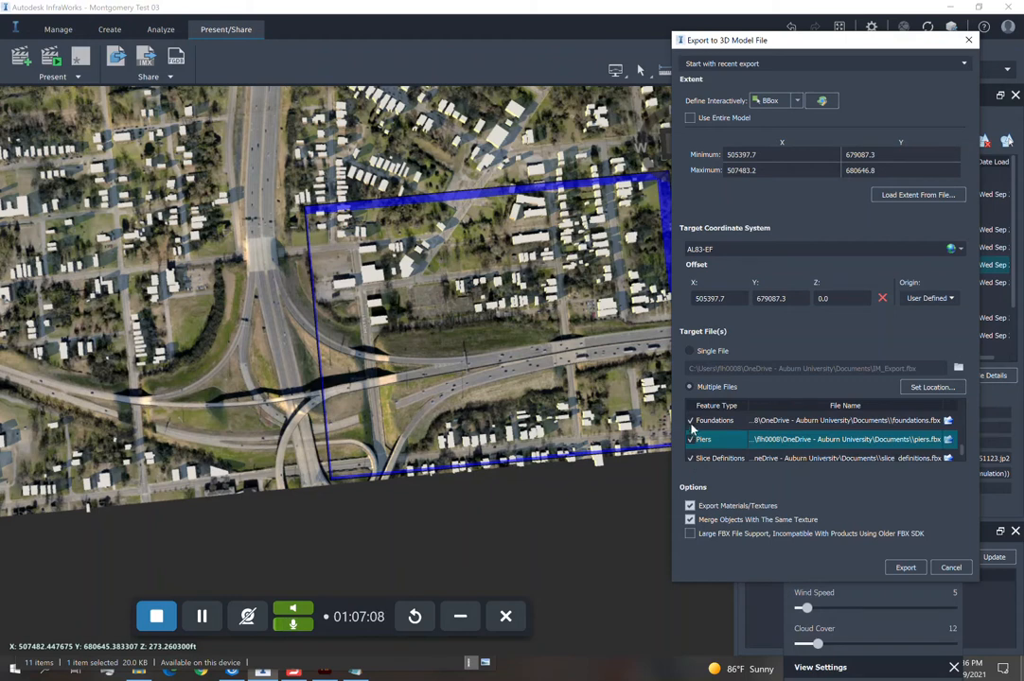
pyautogui.scroll(-1, 692, 458)
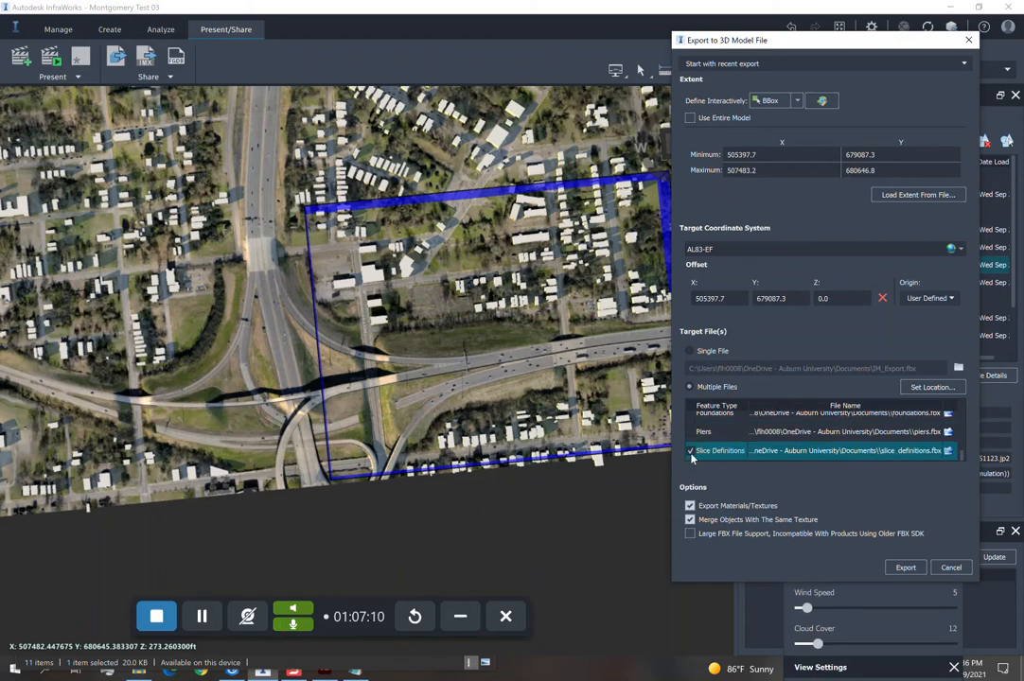
pyautogui.scroll(5, 692, 457)
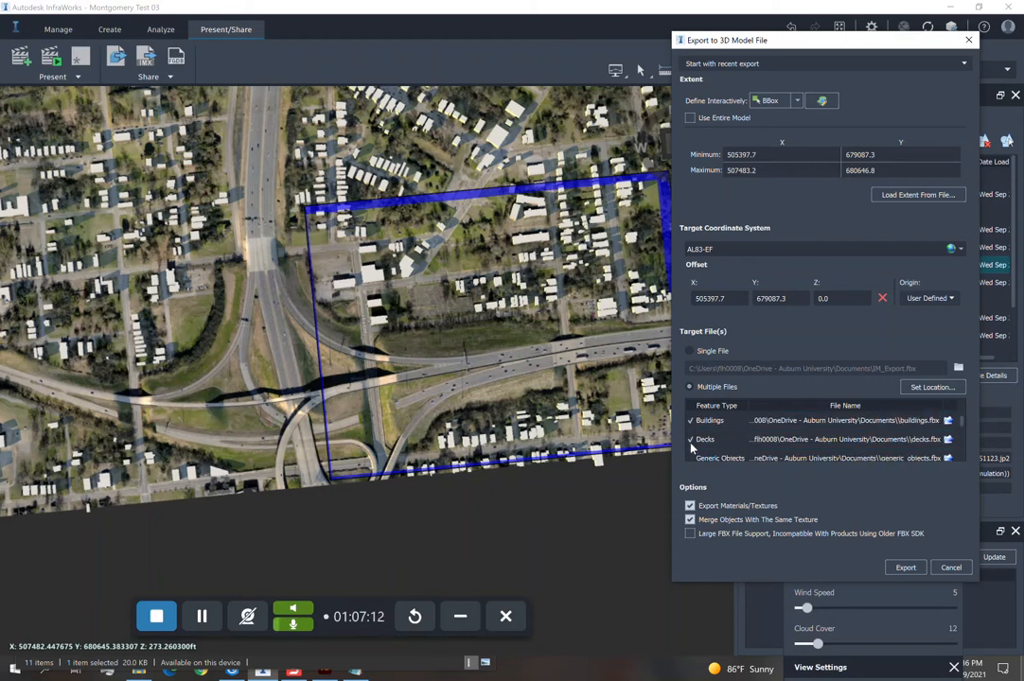
pyautogui.scroll(3, 692, 425)
pyautogui.click(692, 423)
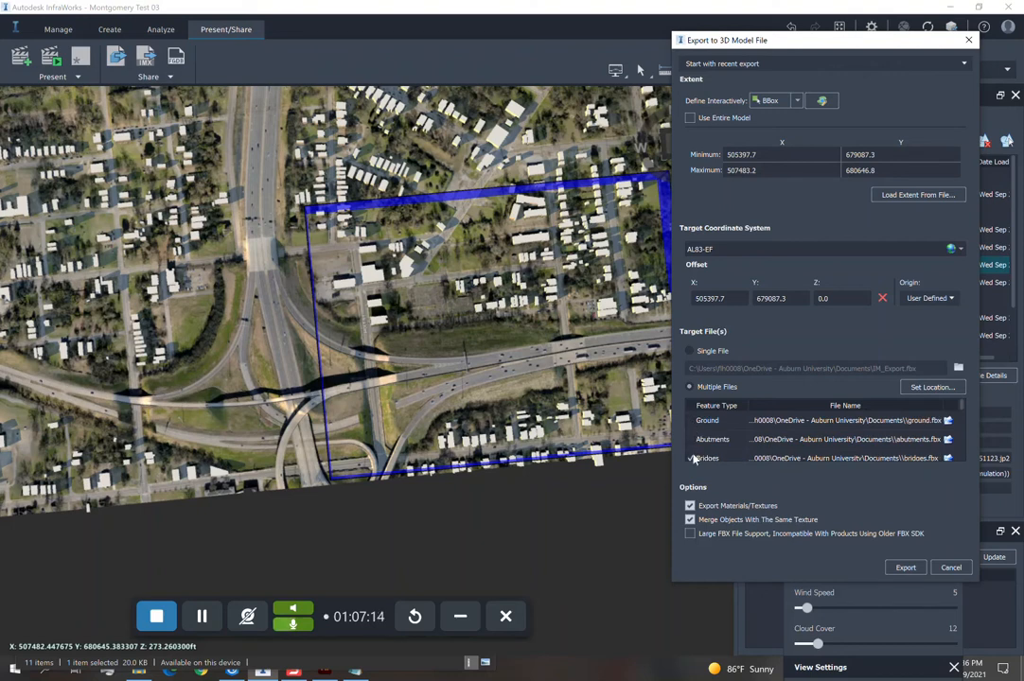
pyautogui.scroll(-2, 697, 444)
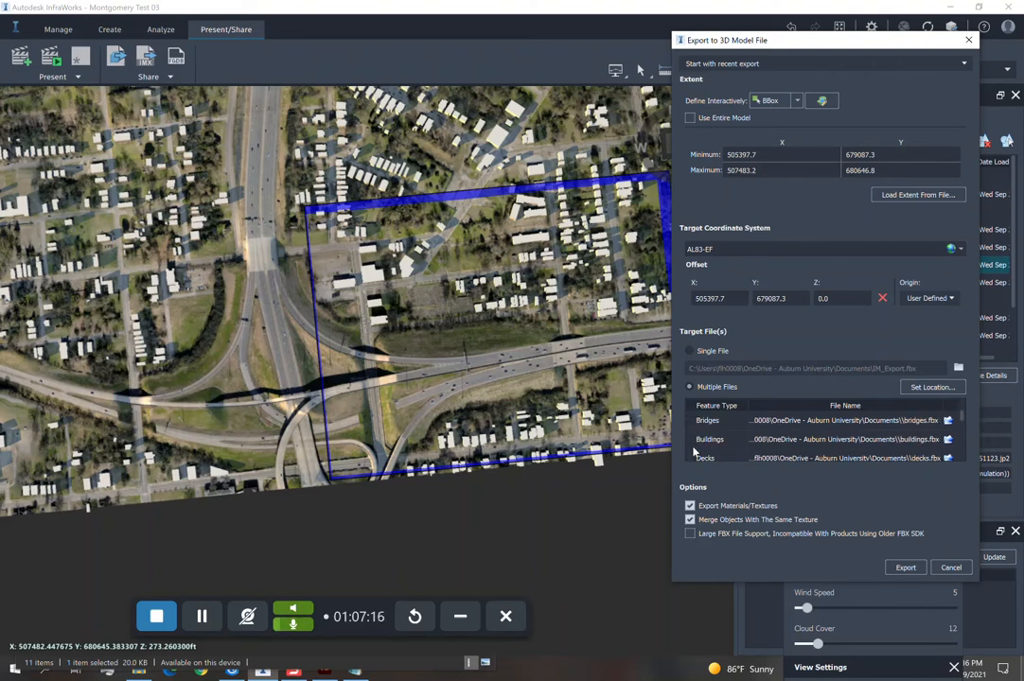
pyautogui.scroll(-5, 702, 450)
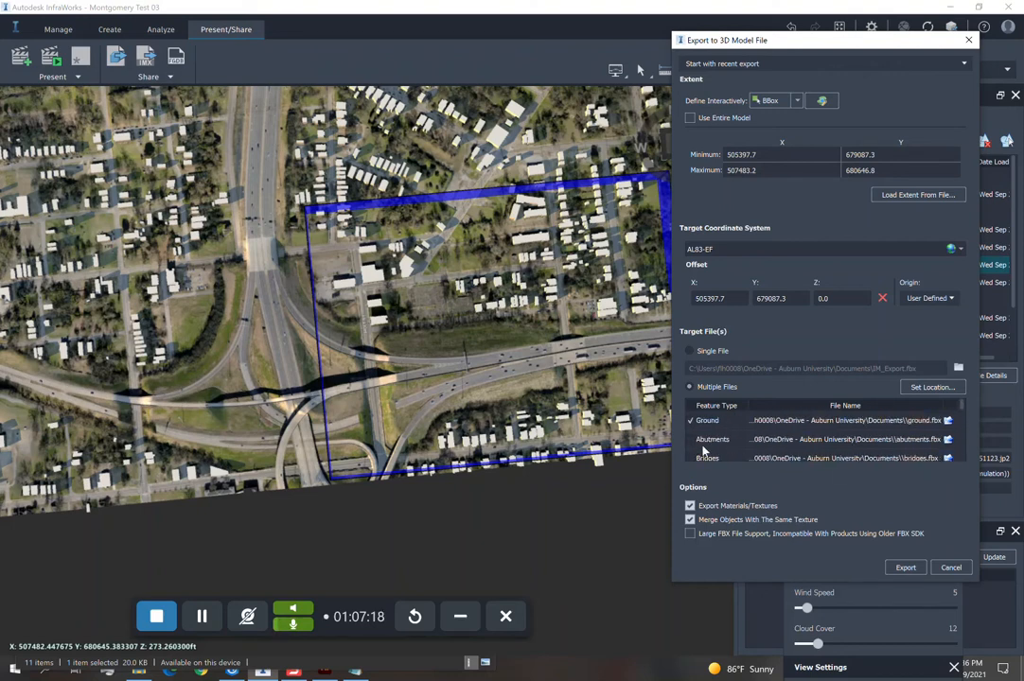
pyautogui.scroll(5, 704, 452)
pyautogui.scroll(-5, 704, 452)
pyautogui.scroll(5, 706, 450)
# Set the Ground export target to the Desktop as a WaveFront OBJ file named ground_export.
pyautogui.click(947, 422)
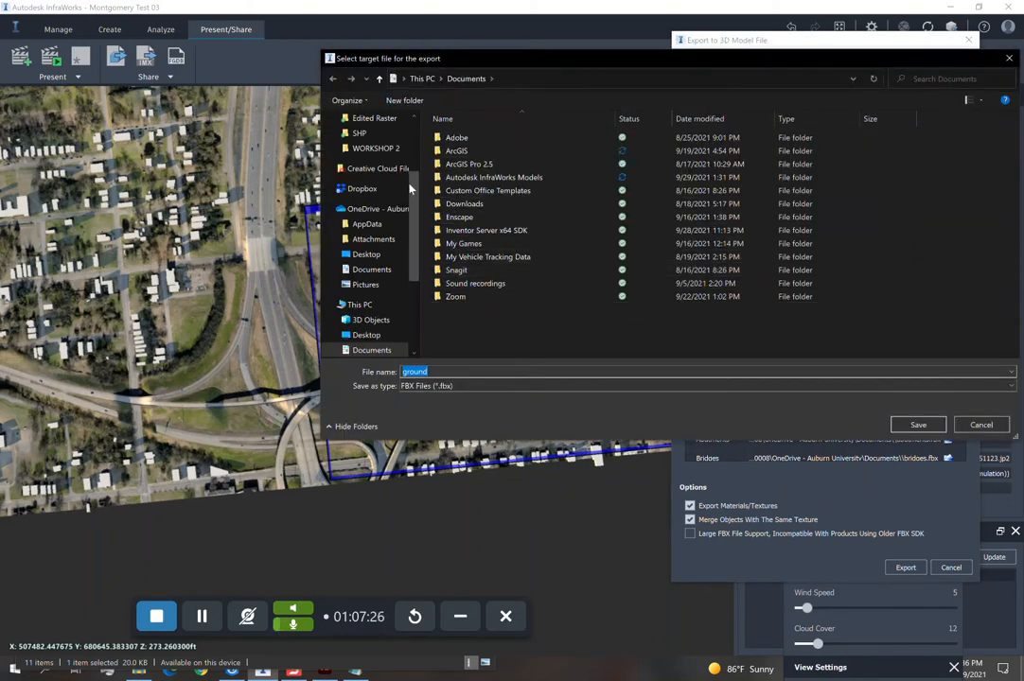
pyautogui.click(367, 335)
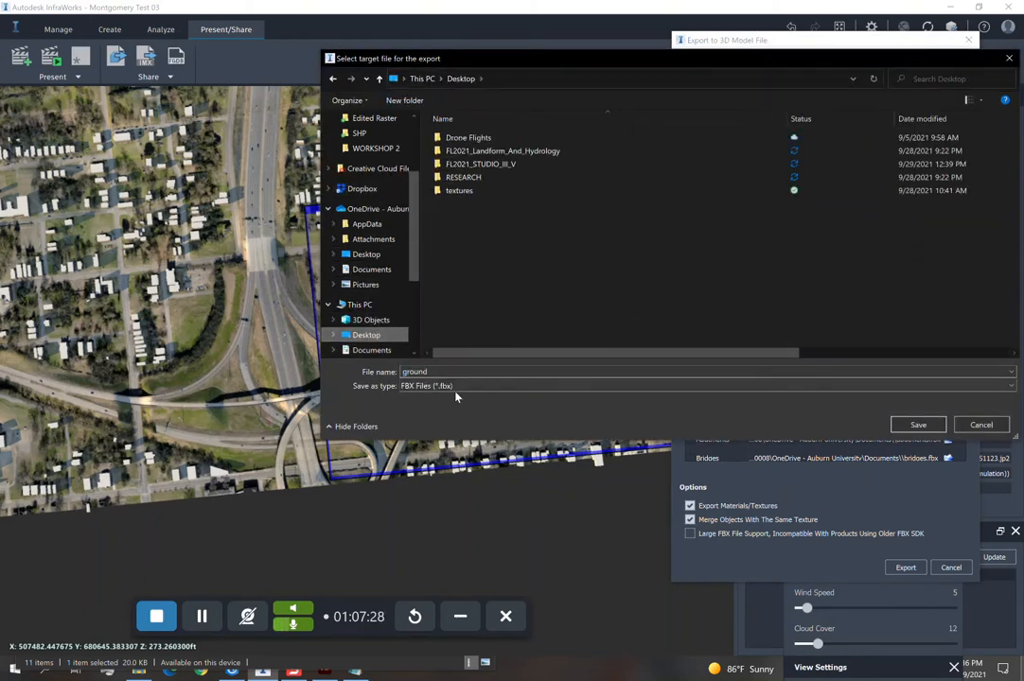
pyautogui.click(450, 386)
pyautogui.click(450, 417)
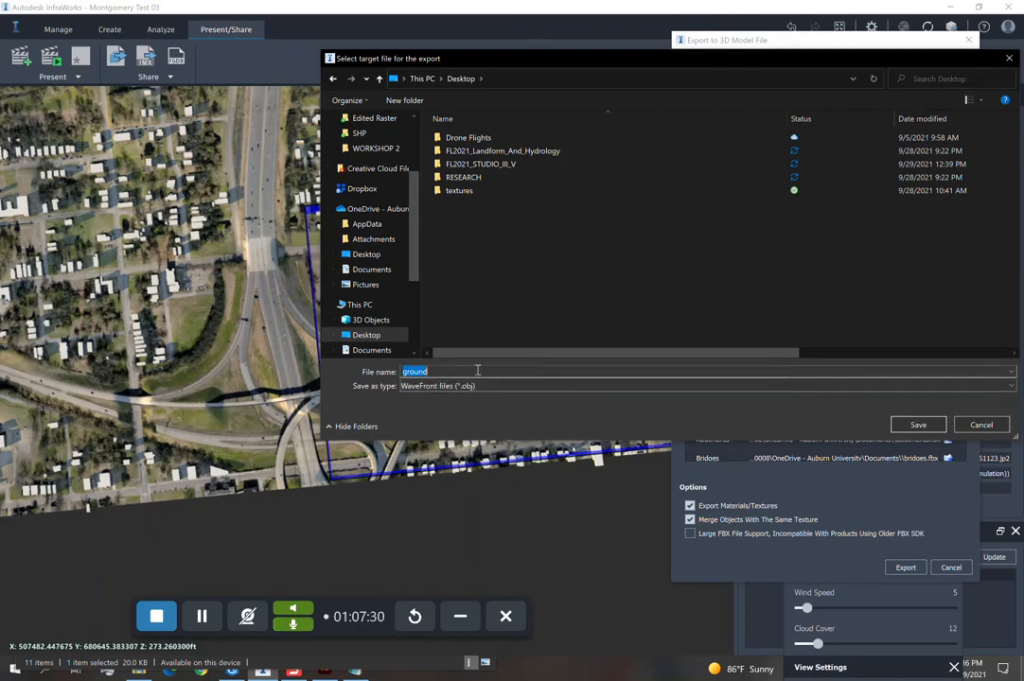
pyautogui.click(476, 371)
pyautogui.press('Return')
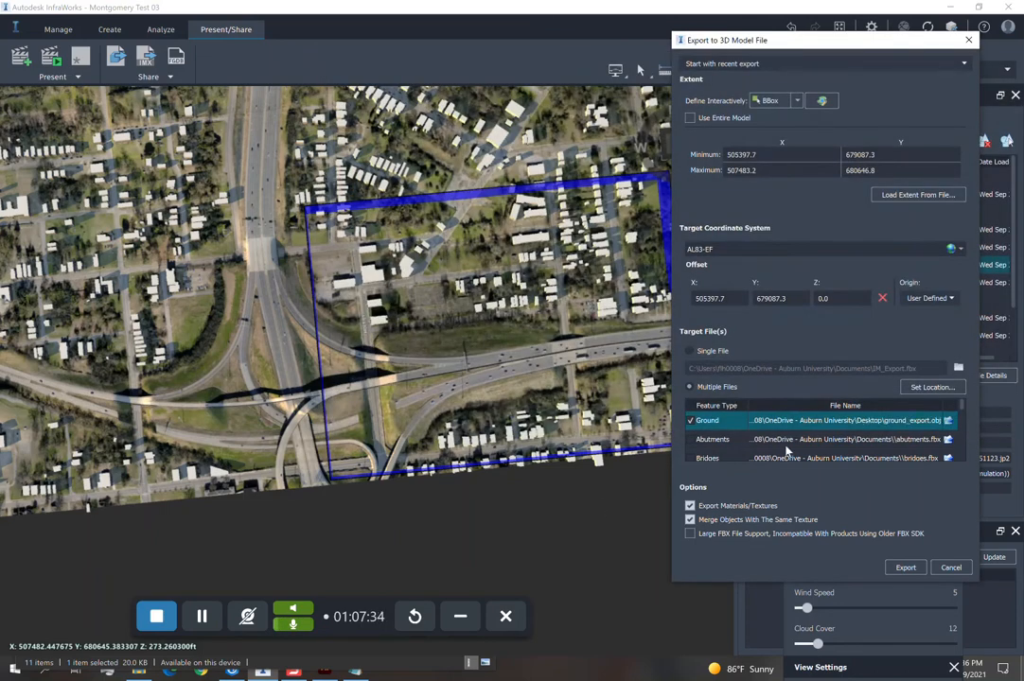
# Set the Buildings export target to a WaveFront OBJ file named buildings_exporr in Documents and run the export.
pyautogui.scroll(-1, 720, 452)
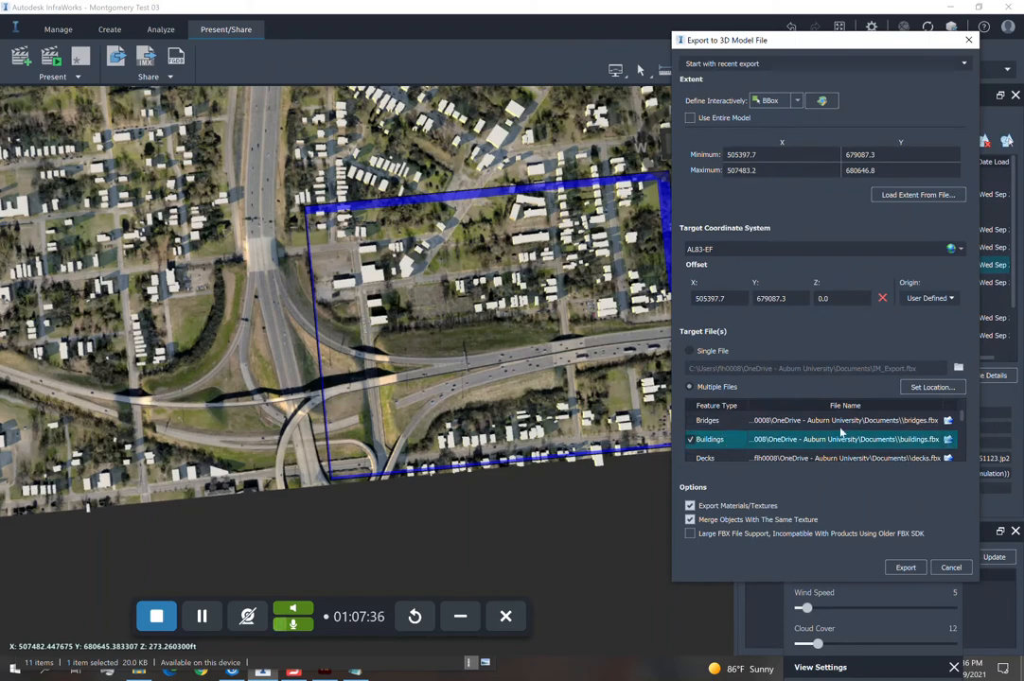
pyautogui.click(948, 439)
pyautogui.click(425, 386)
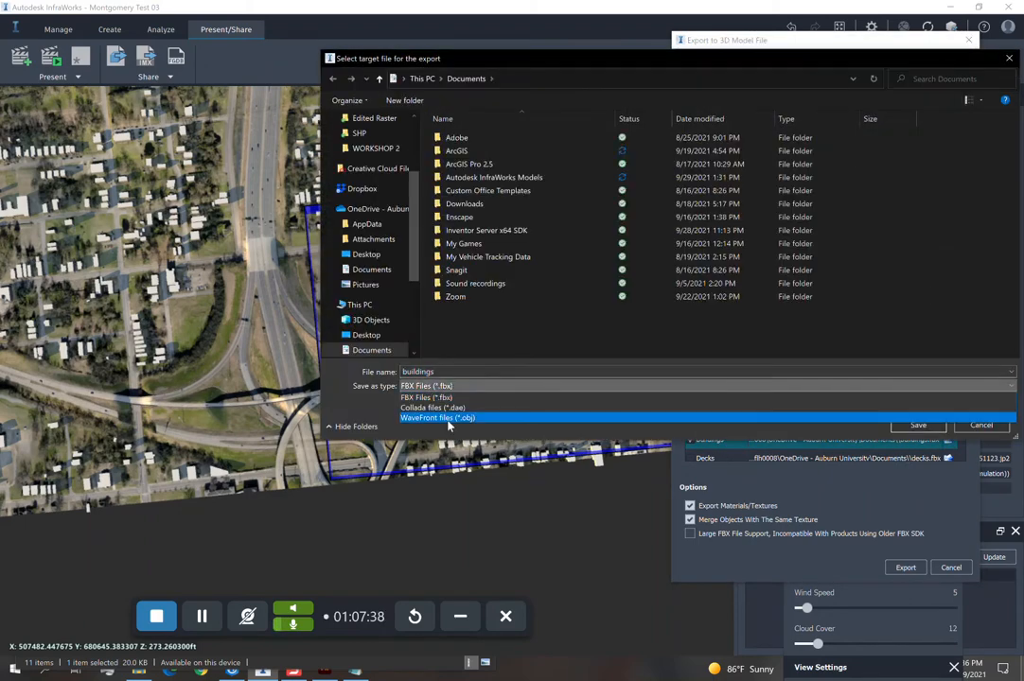
pyautogui.click(448, 419)
pyautogui.write('_')
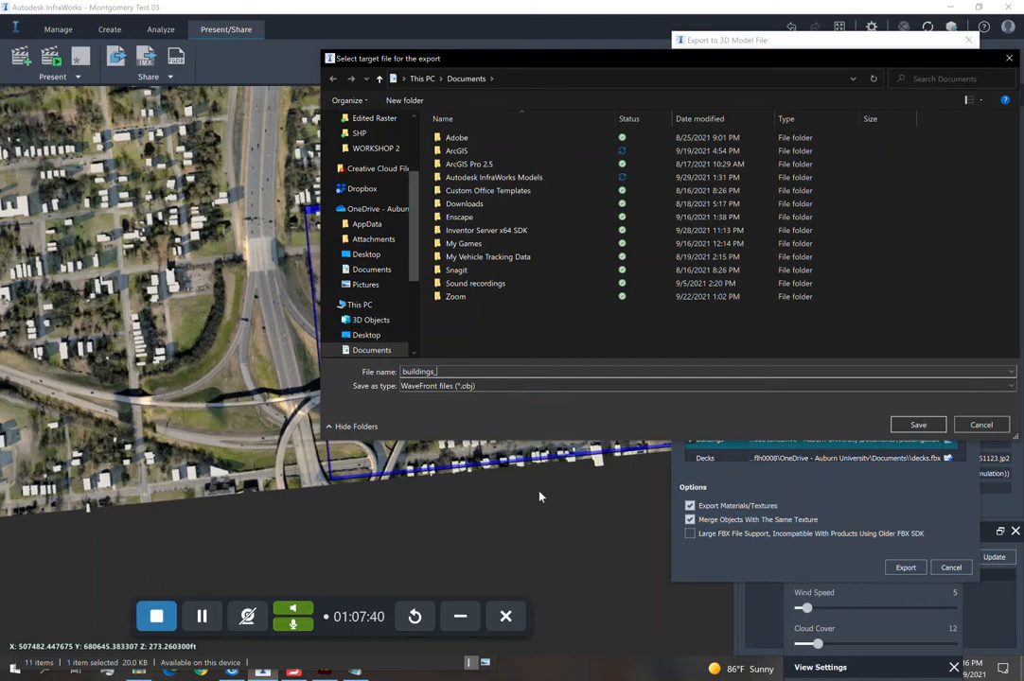
pyautogui.write('export')
pyautogui.press('Return')
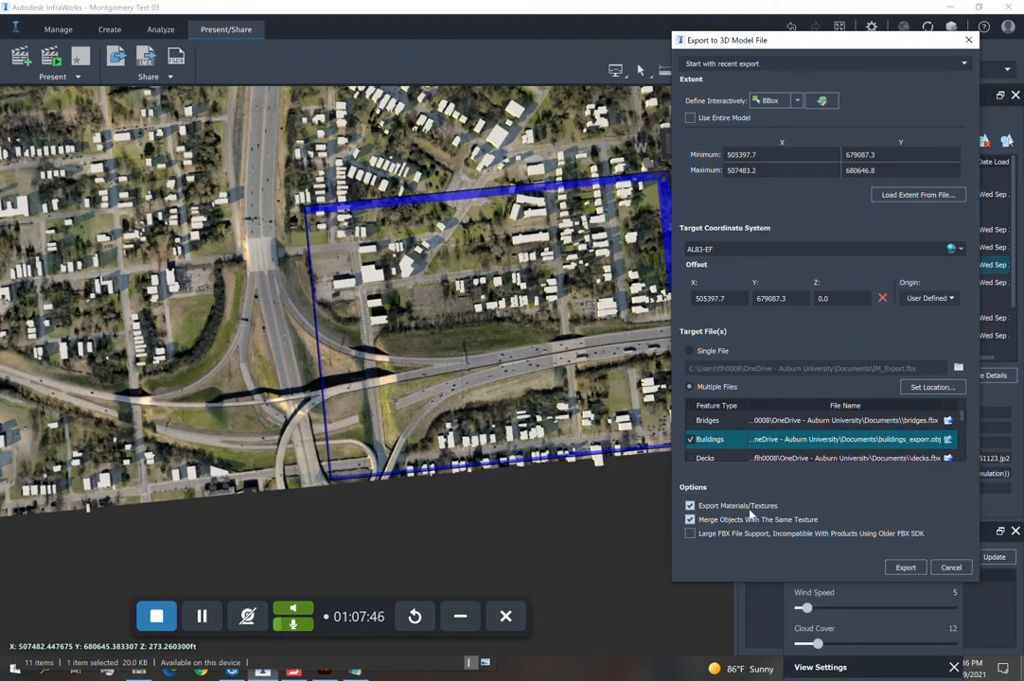
pyautogui.click(907, 567)
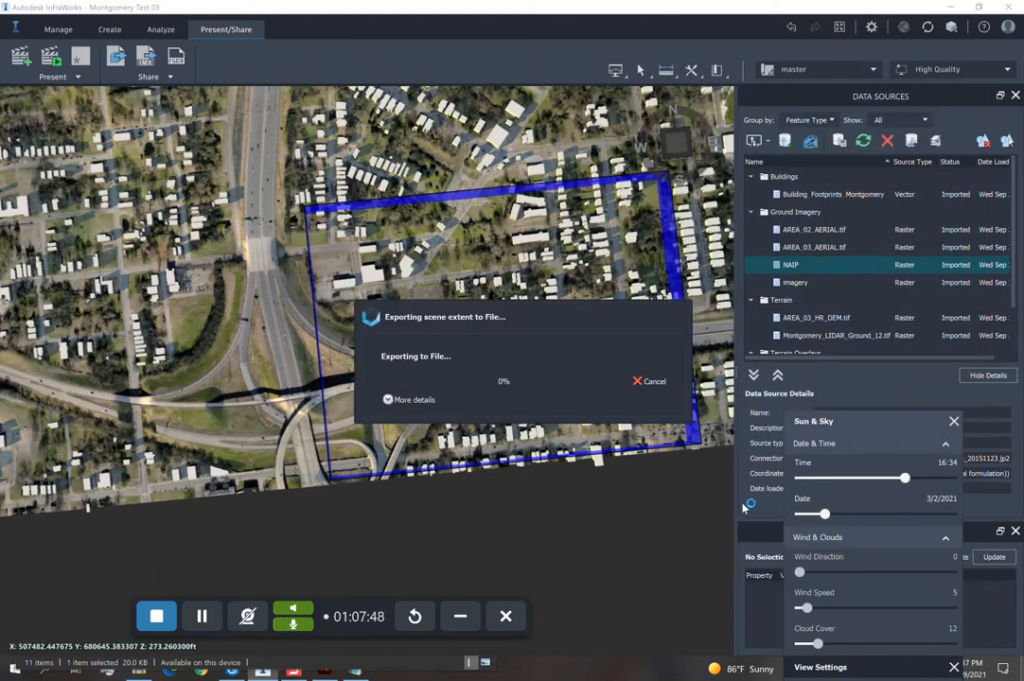
# Launch Rhino 7 and maximize the Perspective viewport.
pyautogui.click(14, 668)
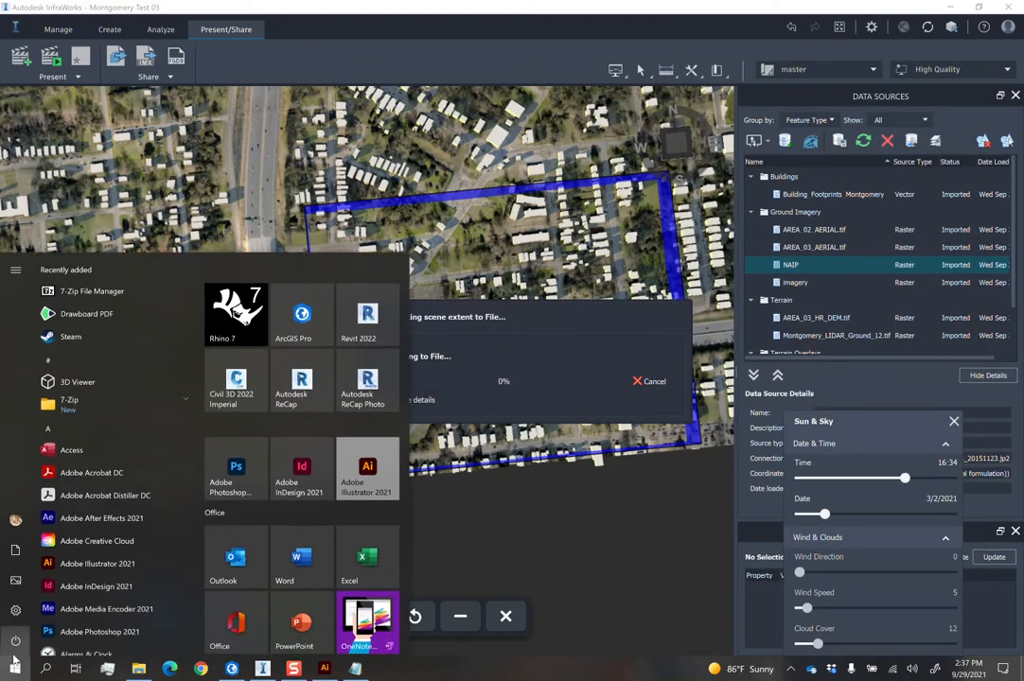
pyautogui.write('rhino')
pyautogui.press('Return')
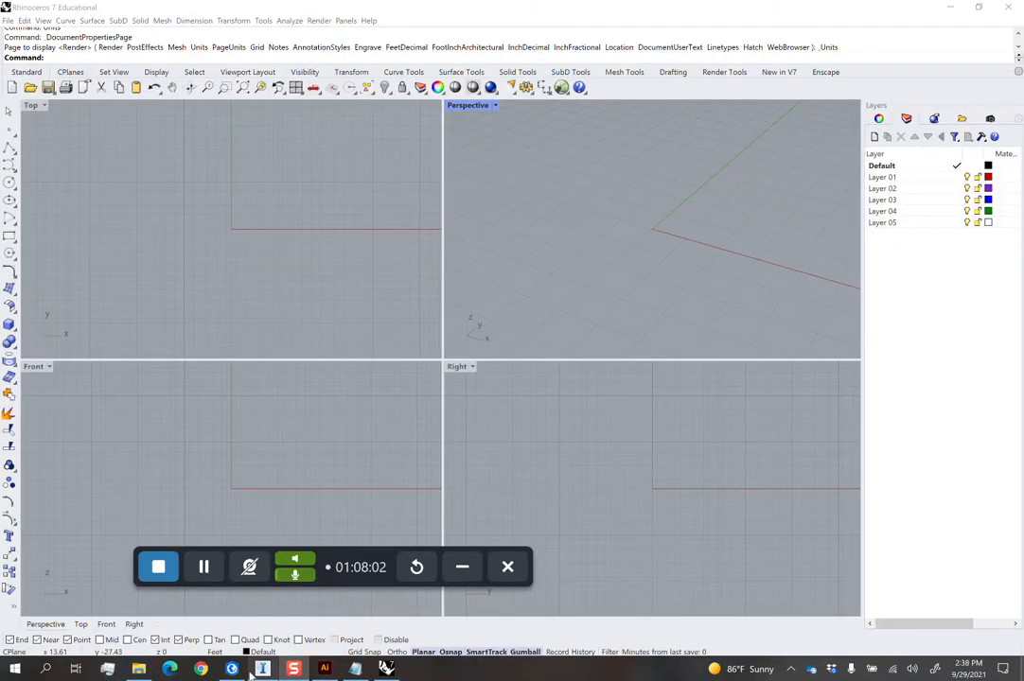
pyautogui.click(261, 669)
pyautogui.click(262, 672)
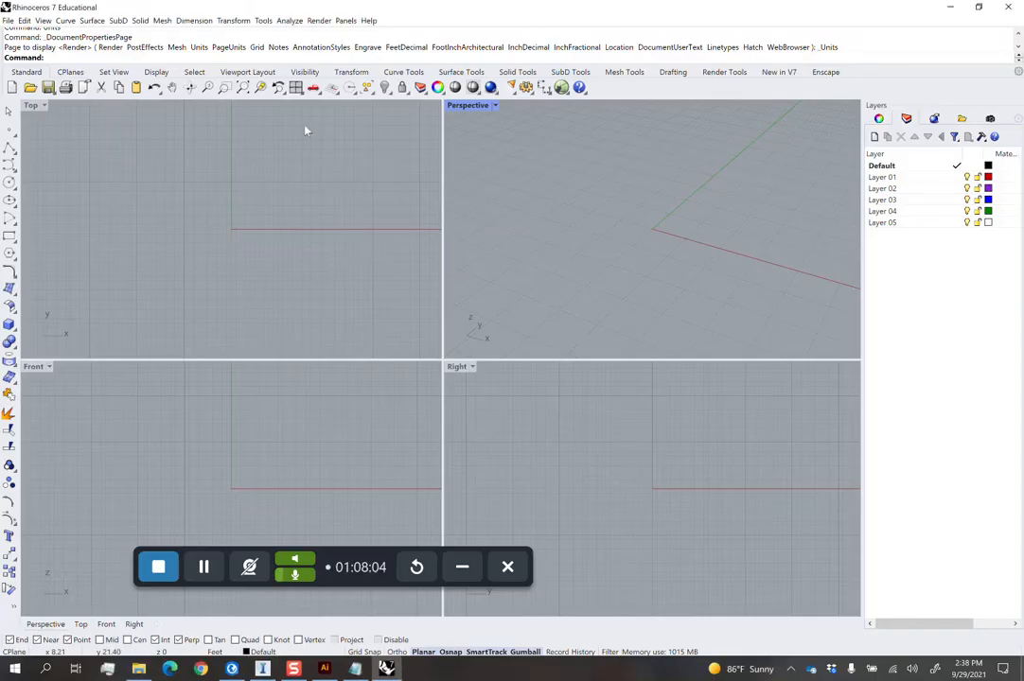
pyautogui.doubleClick(468, 105)
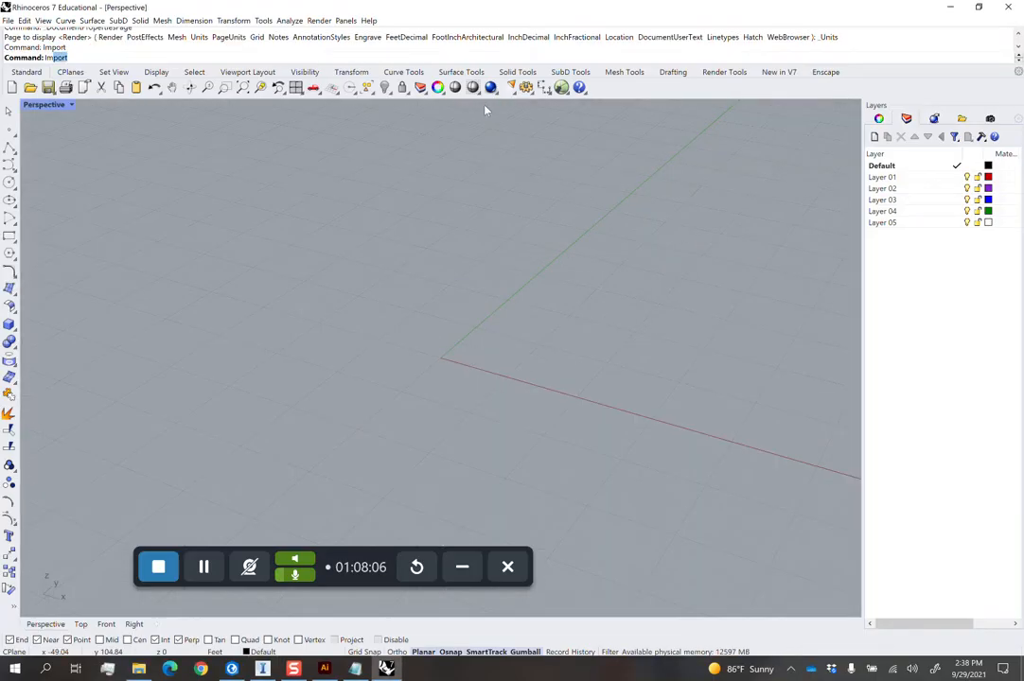
# Import ground_export from the Desktop, with OBJ groups as object names and display color from the material, and zoom to the mesh.
pyautogui.press('Return')
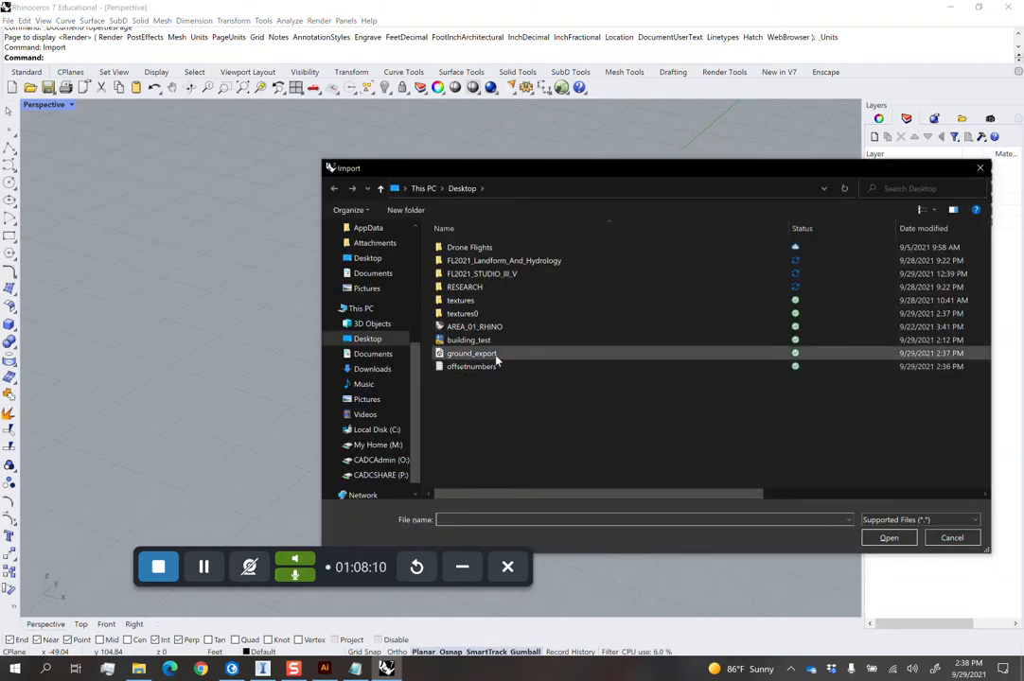
pyautogui.moveTo(537, 171); pyautogui.dragTo(425, 161)
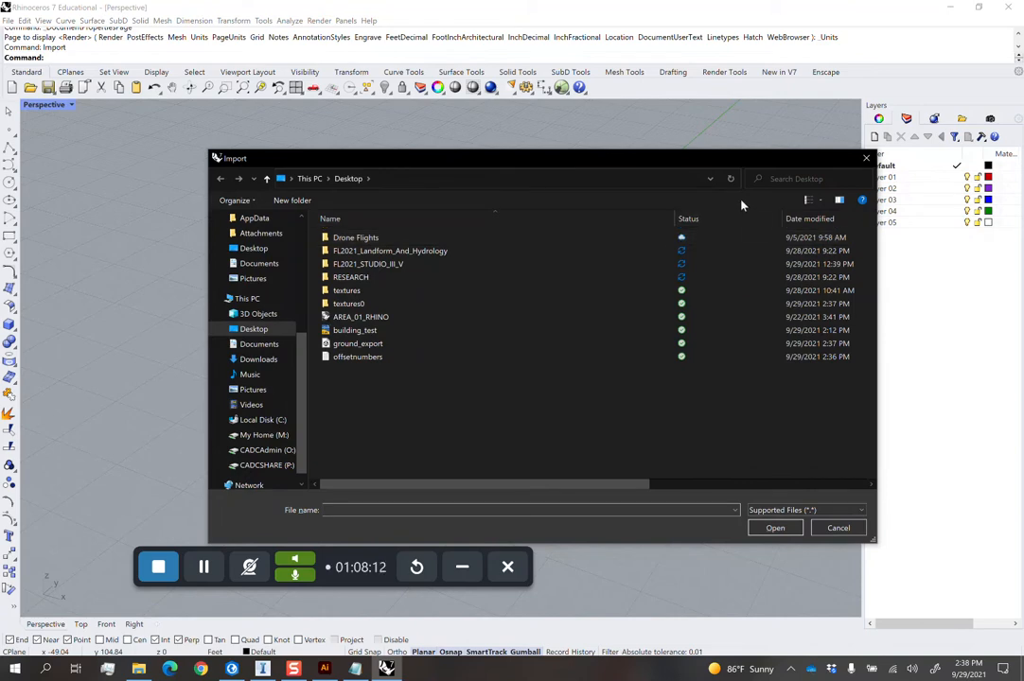
pyautogui.click(380, 348)
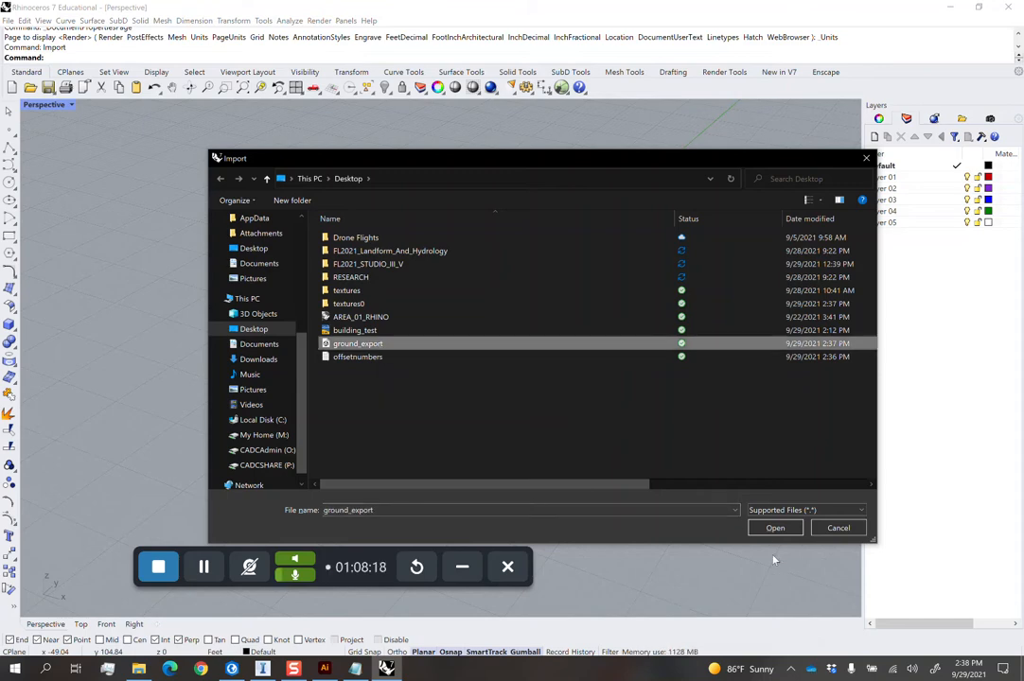
pyautogui.click(771, 528)
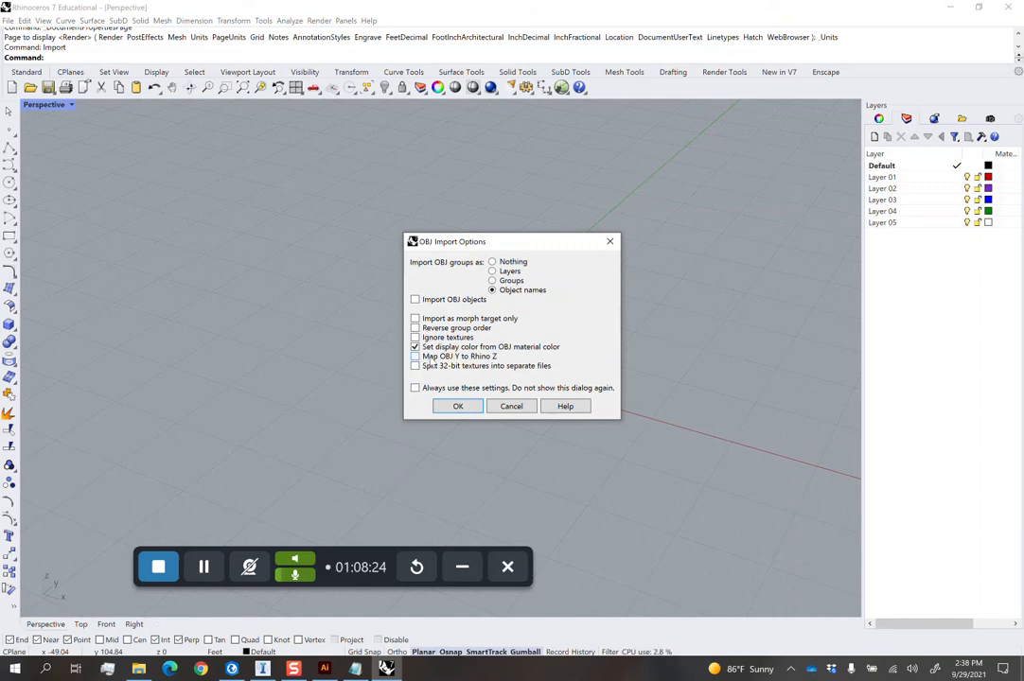
pyautogui.click(467, 407)
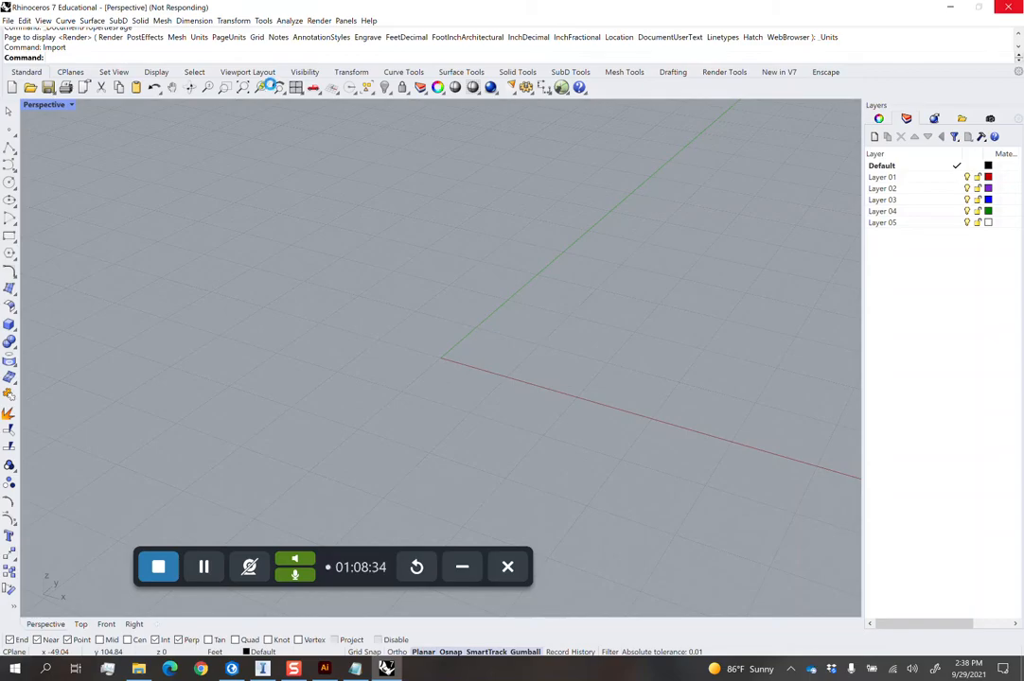
pyautogui.click(268, 87)
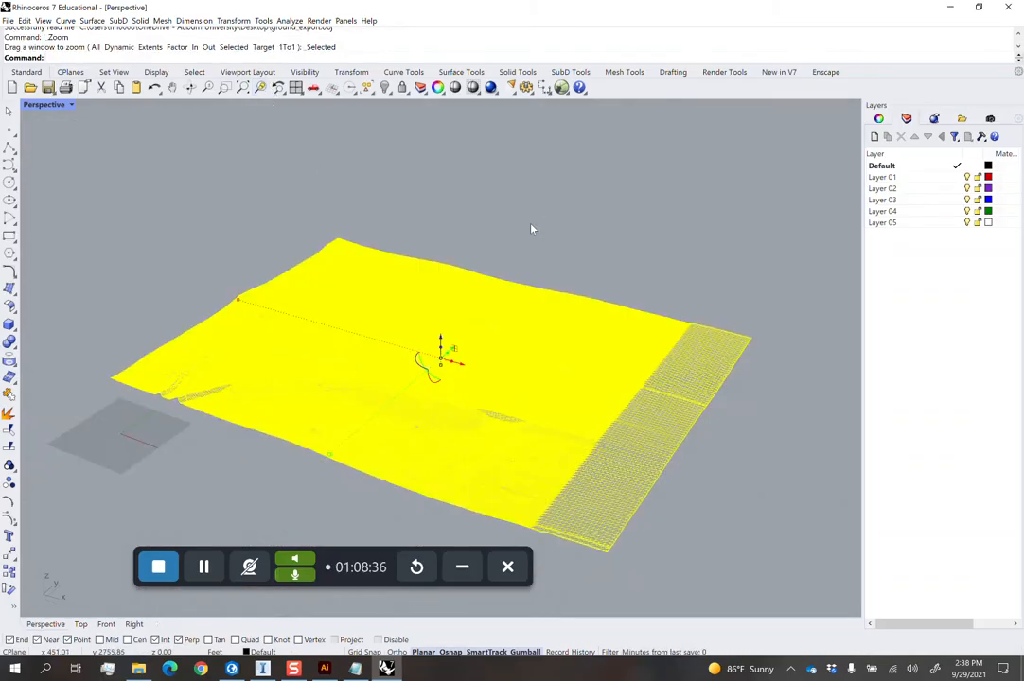
pyautogui.click(531, 229)
# Set the Perspective viewport's display mode to Shaded Texture for the imported ground mesh.
pyautogui.moveTo(327, 317); pyautogui.dragTo(397, 369, button='right')
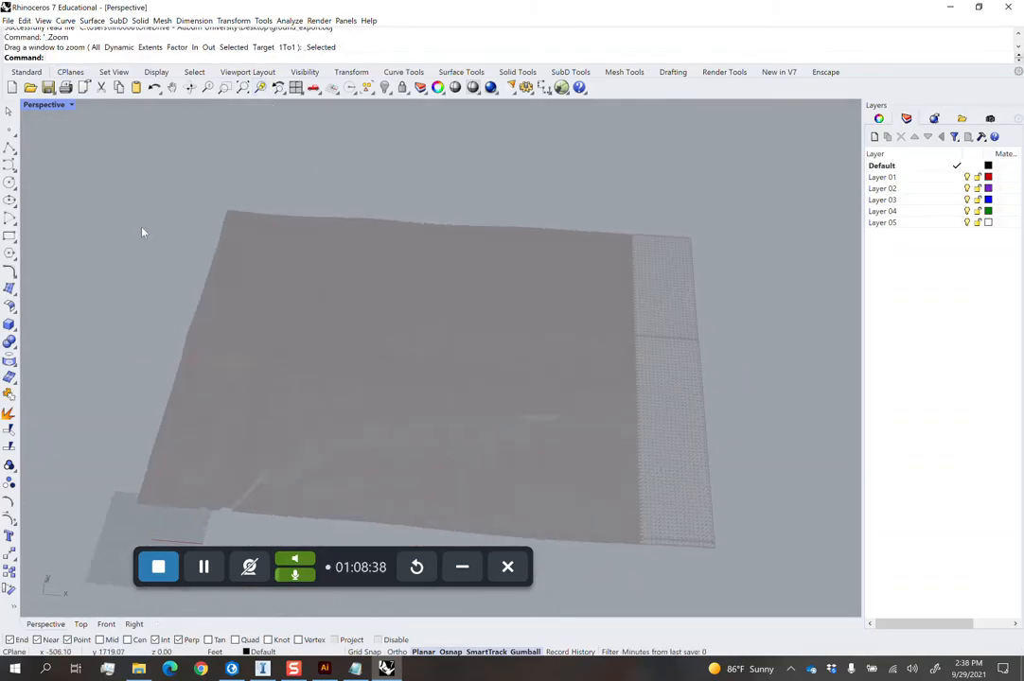
pyautogui.scroll(7, 209, 289)
pyautogui.scroll(-14, 304, 322)
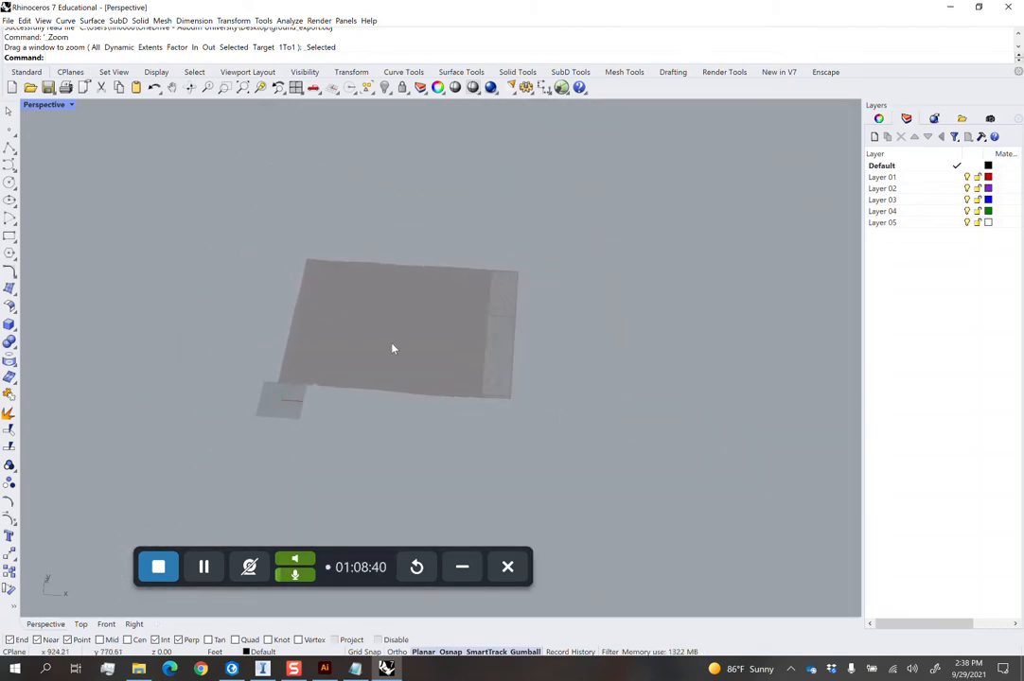
pyautogui.scroll(11, 350, 341)
pyautogui.moveTo(322, 334); pyautogui.dragTo(273, 286, button='right')
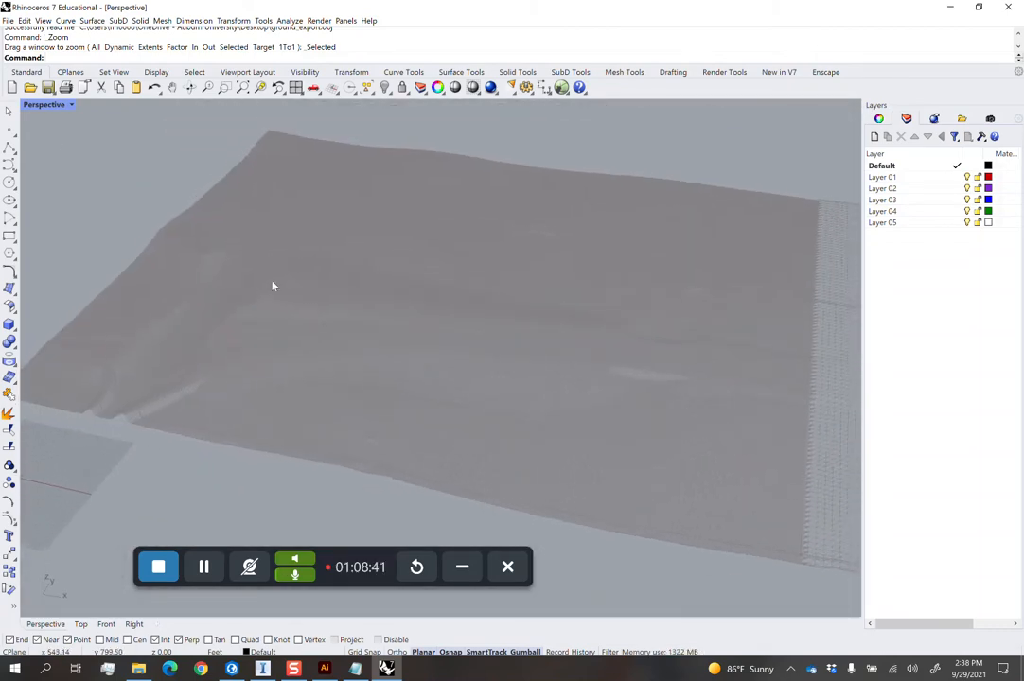
pyautogui.click(52, 106)
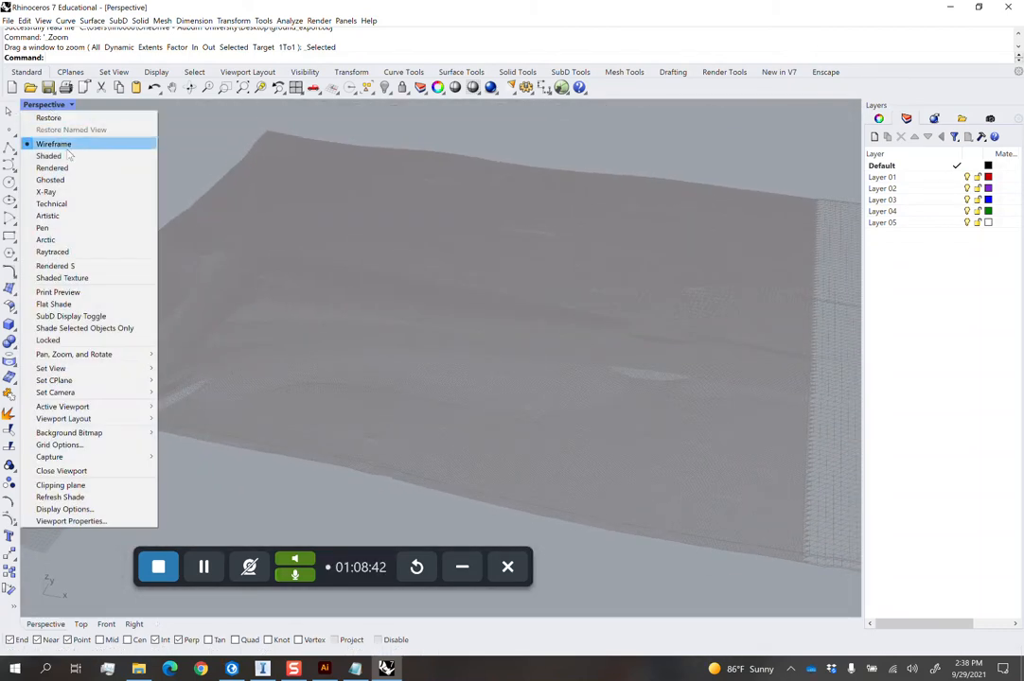
pyautogui.click(82, 280)
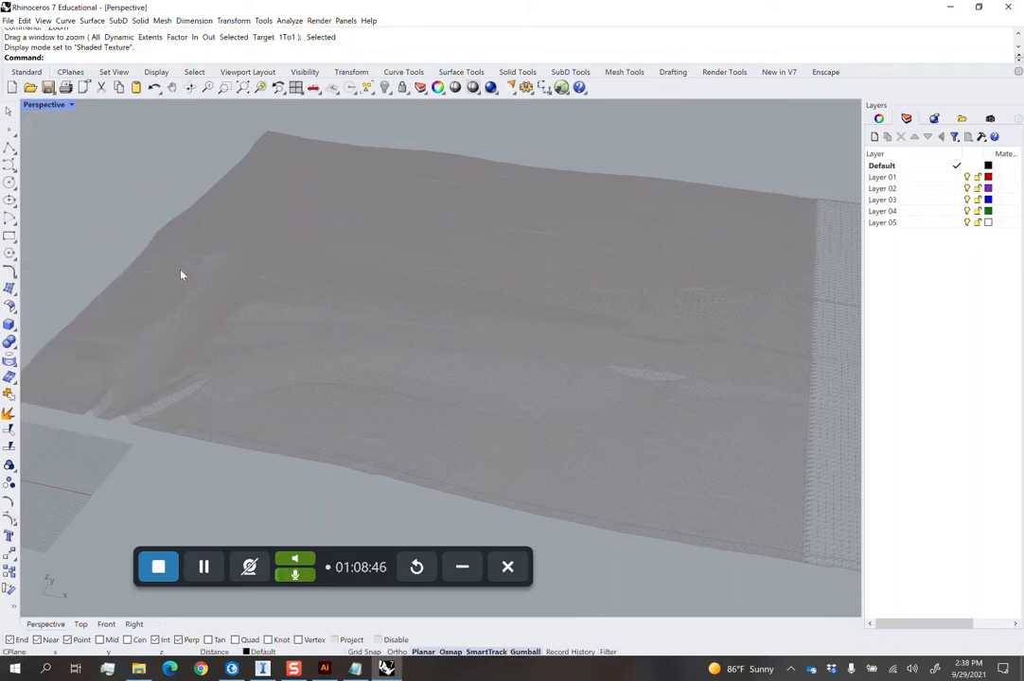
# Inspect the textured terrain and select the ground mesh tile covering the highway east of the Holt Street interchange.
pyautogui.moveTo(177, 278); pyautogui.dragTo(290, 300, button='right')
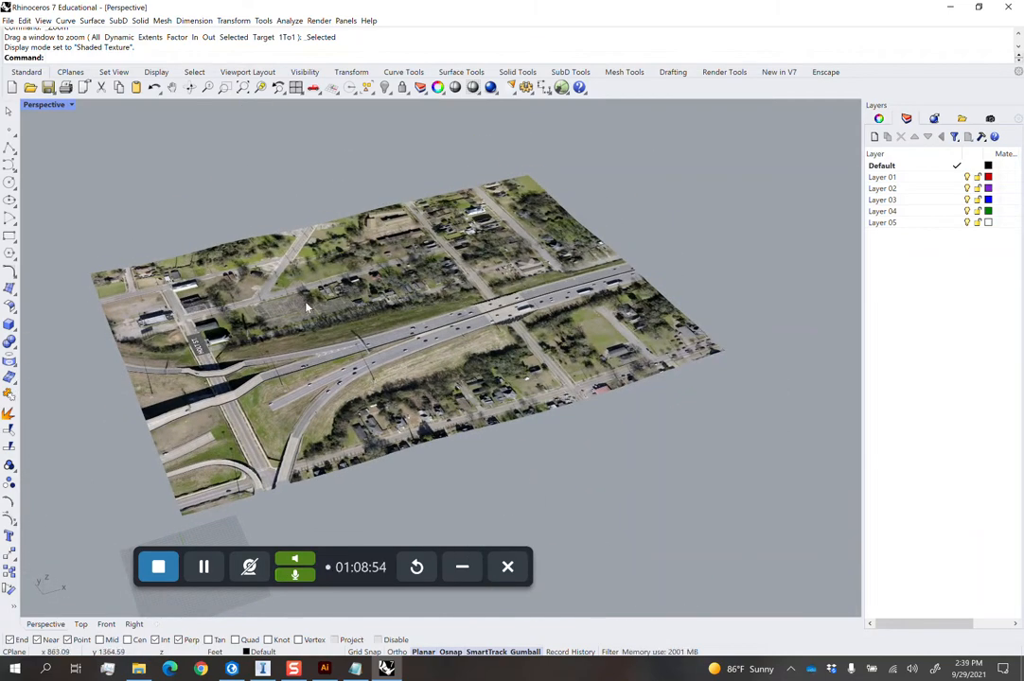
pyautogui.moveTo(286, 293); pyautogui.dragTo(357, 296, button='right')
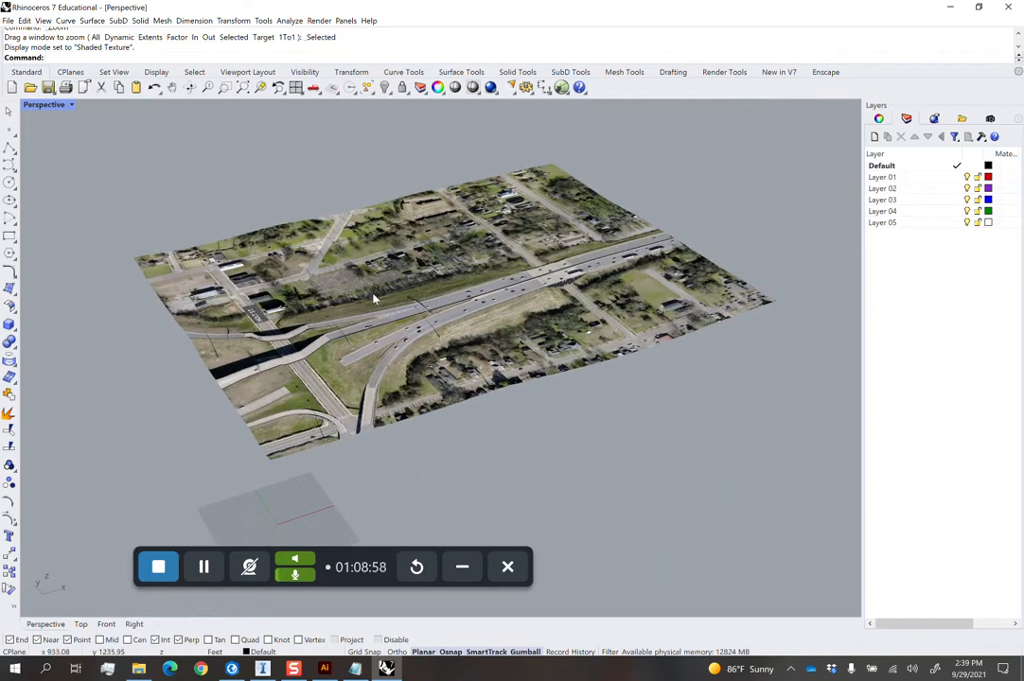
pyautogui.moveTo(463, 307); pyautogui.dragTo(491, 327, button='right')
pyautogui.scroll(6, 509, 349)
pyautogui.click(513, 352)
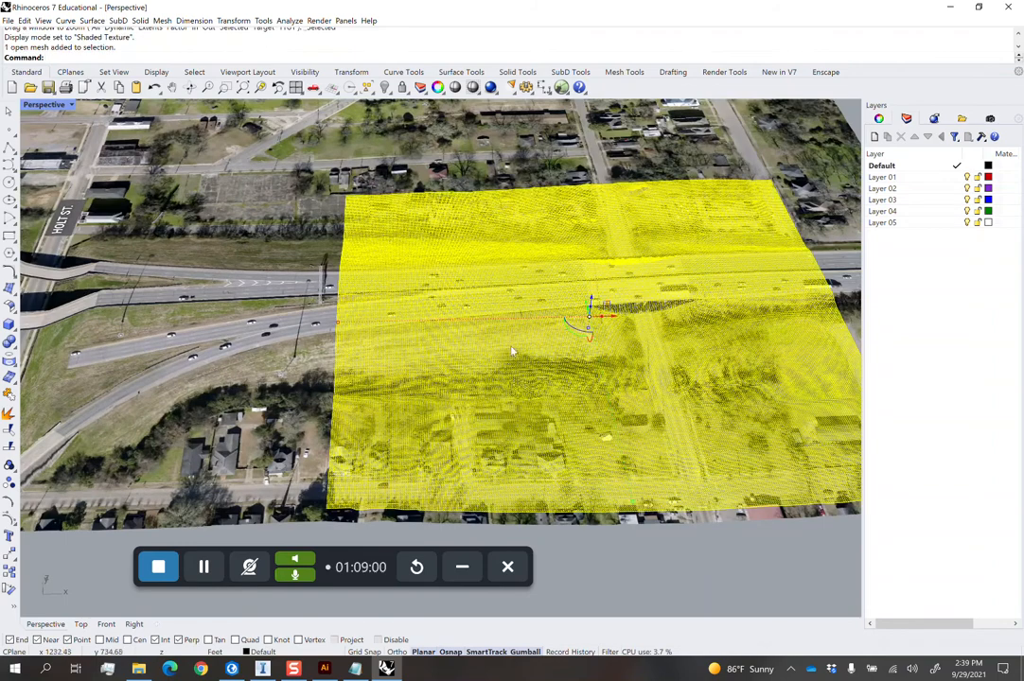
# Clear the ground mesh selection and check the Documents folder in File Explorer for the exported buildings files.
pyautogui.scroll(-6, 511, 356)
pyautogui.click(551, 480)
pyautogui.moveTo(551, 479); pyautogui.dragTo(486, 433, button='right')
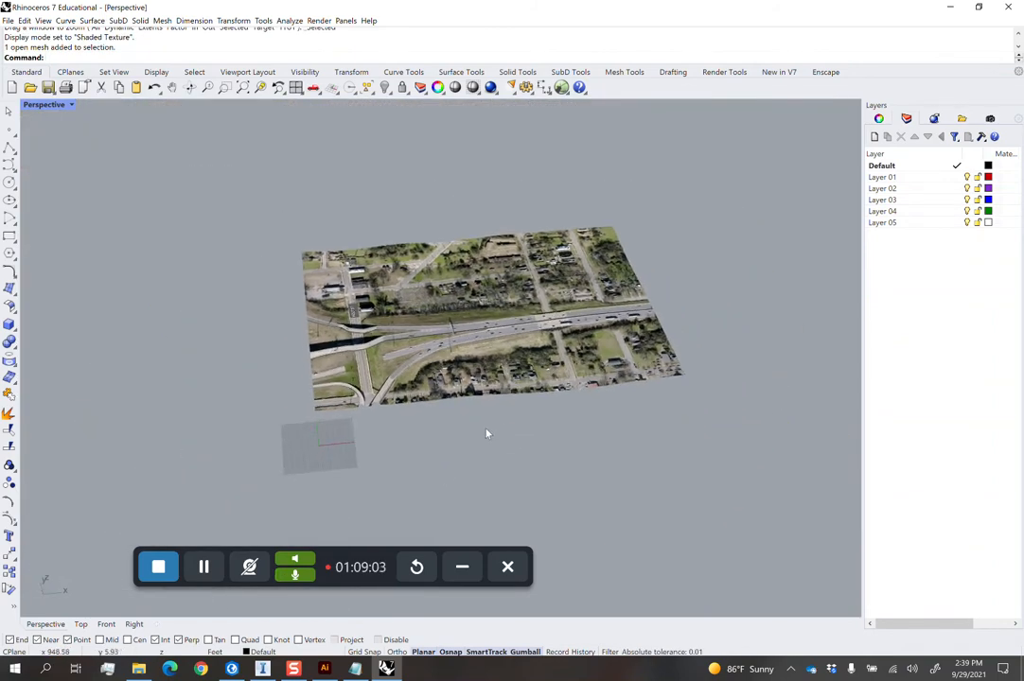
pyautogui.click(264, 669)
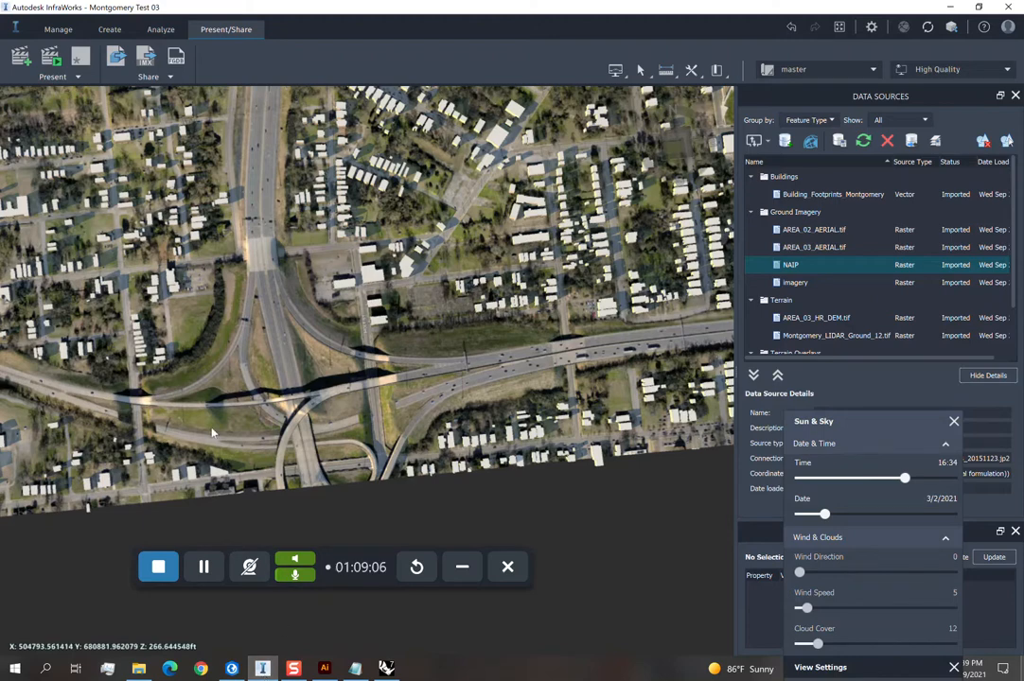
pyautogui.hotkey('alt', 'Tab')
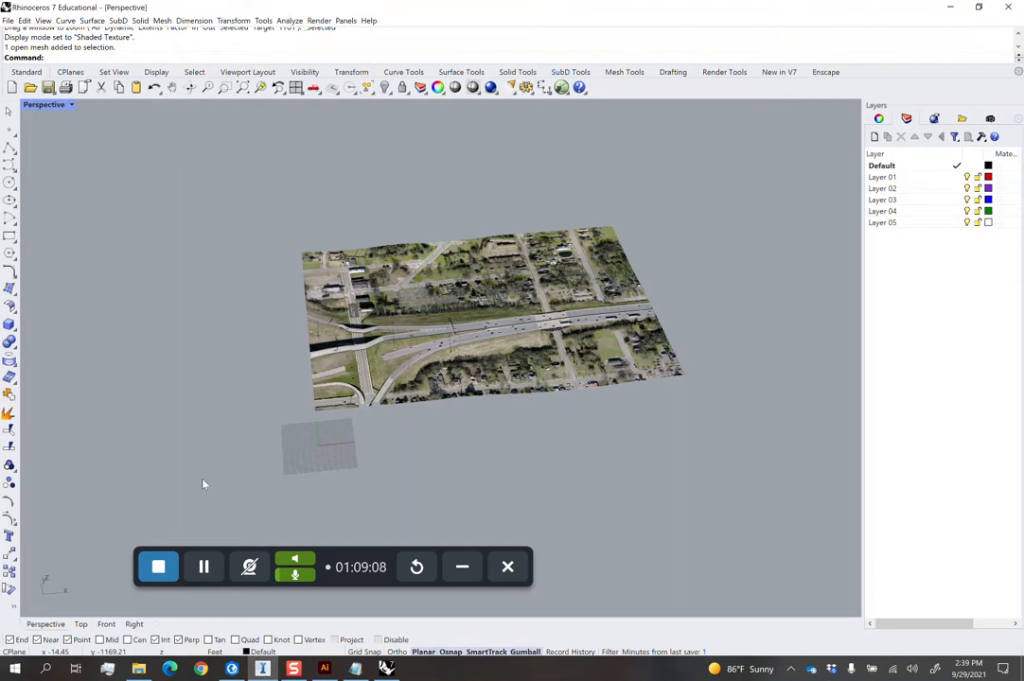
pyautogui.click(138, 668)
pyautogui.click(76, 288)
pyautogui.click(81, 303)
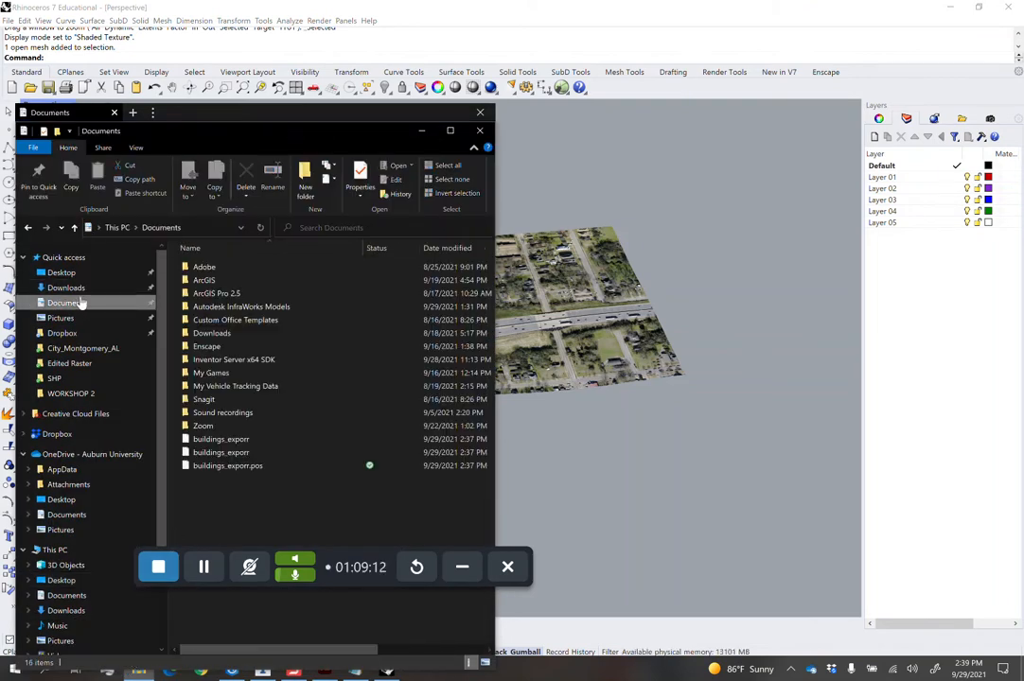
pyautogui.click(580, 17)
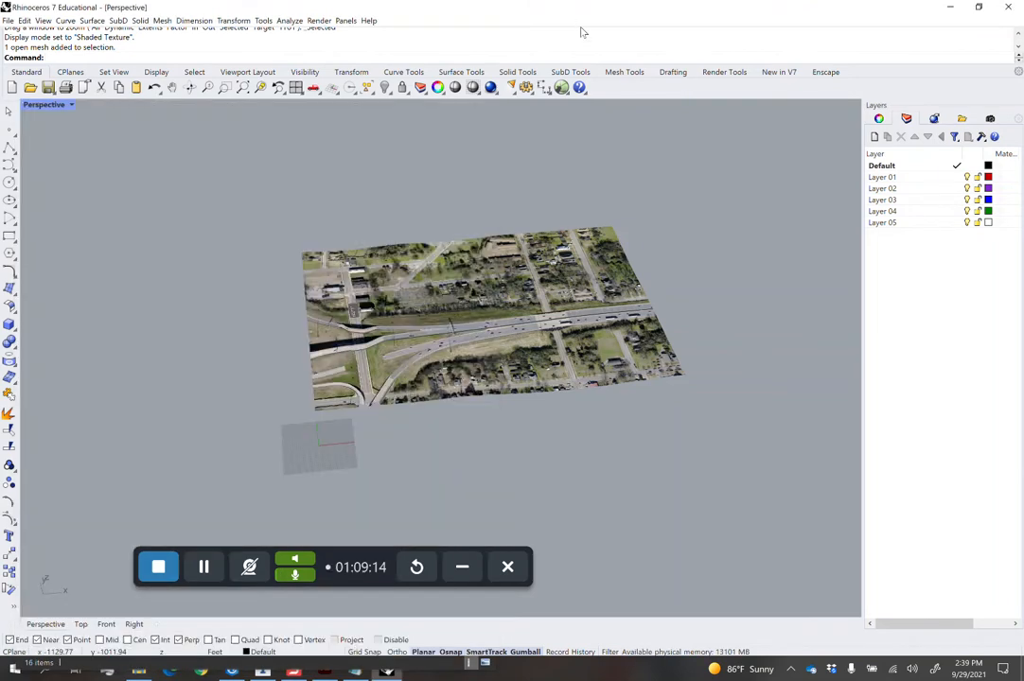
# Import buildings_exporr from the OneDrive Documents folder, with OBJ groups as object names and display color from the material, leaving nothing selected.
pyautogui.write('Import')
pyautogui.press('Return')
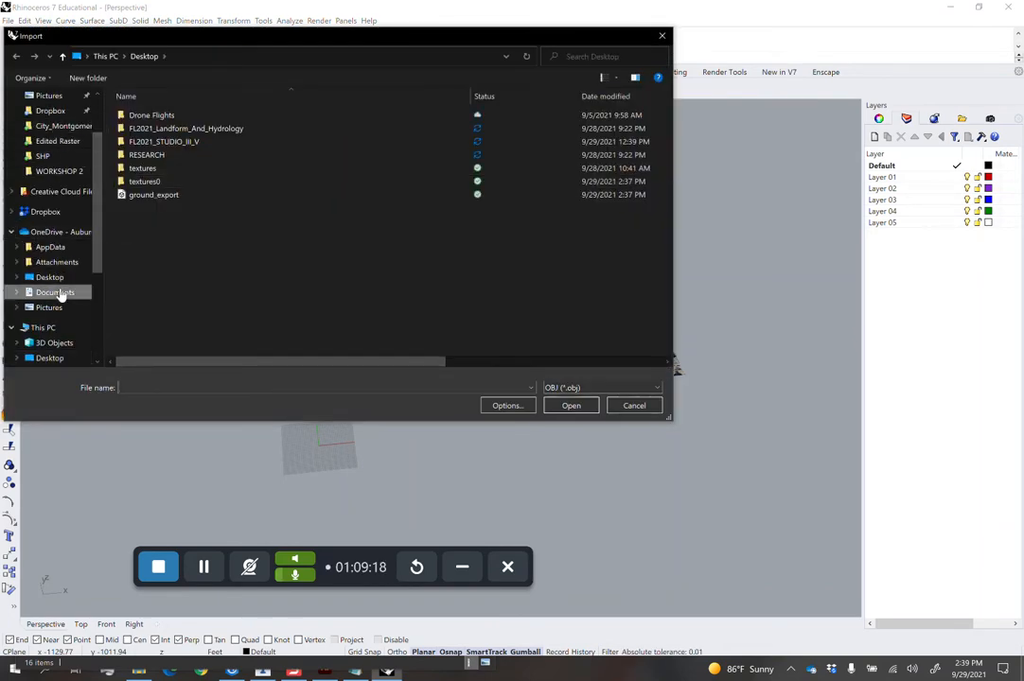
pyautogui.click(54, 292)
pyautogui.click(163, 288)
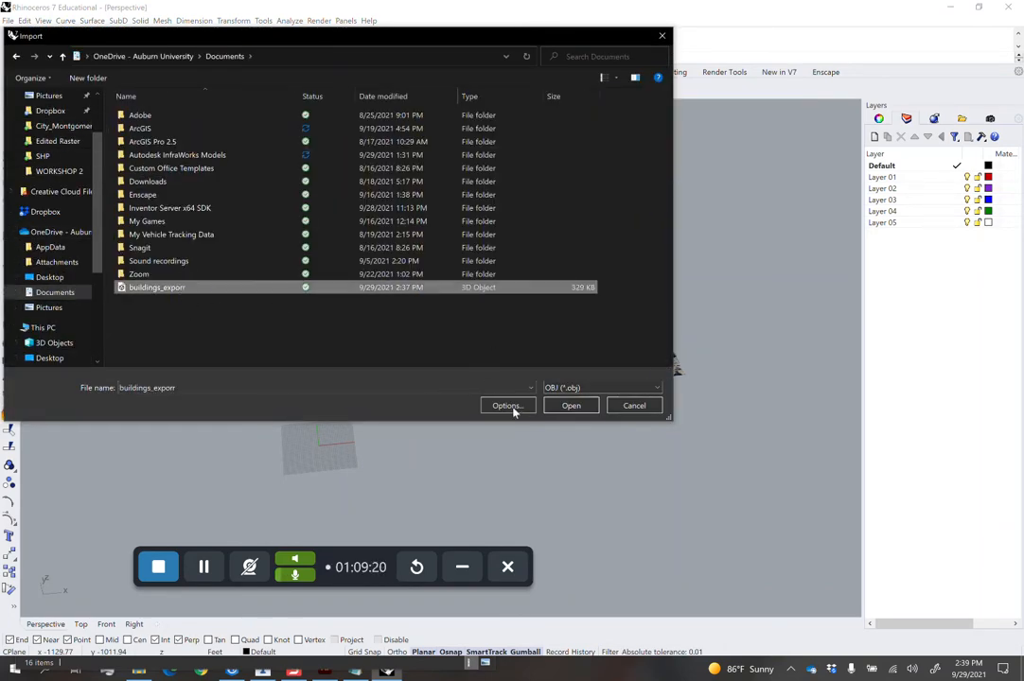
pyautogui.click(571, 406)
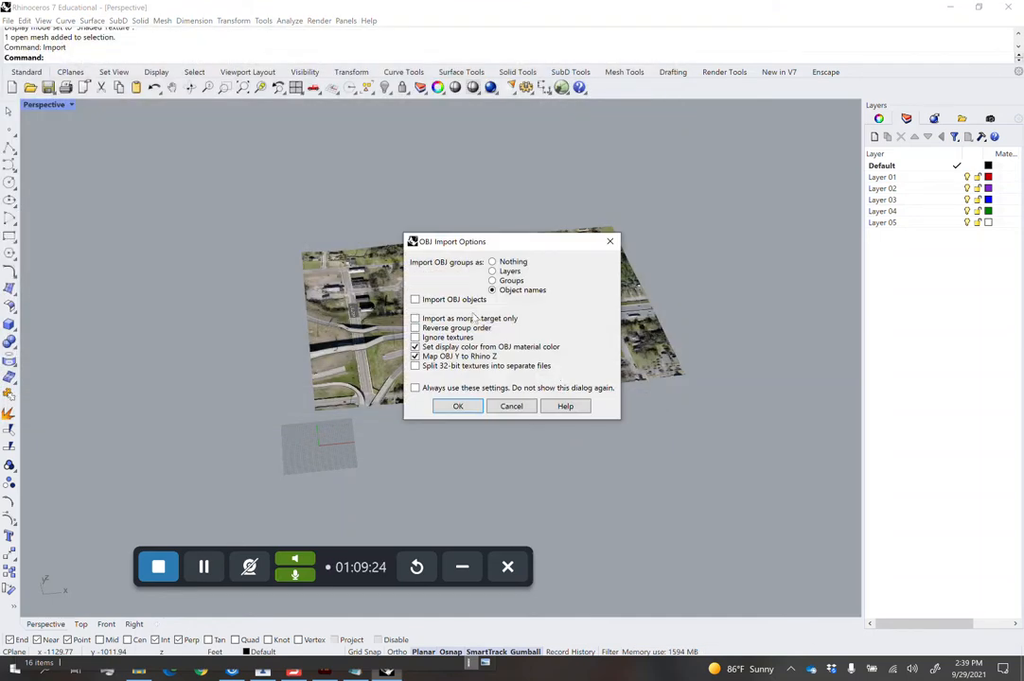
pyautogui.click(458, 406)
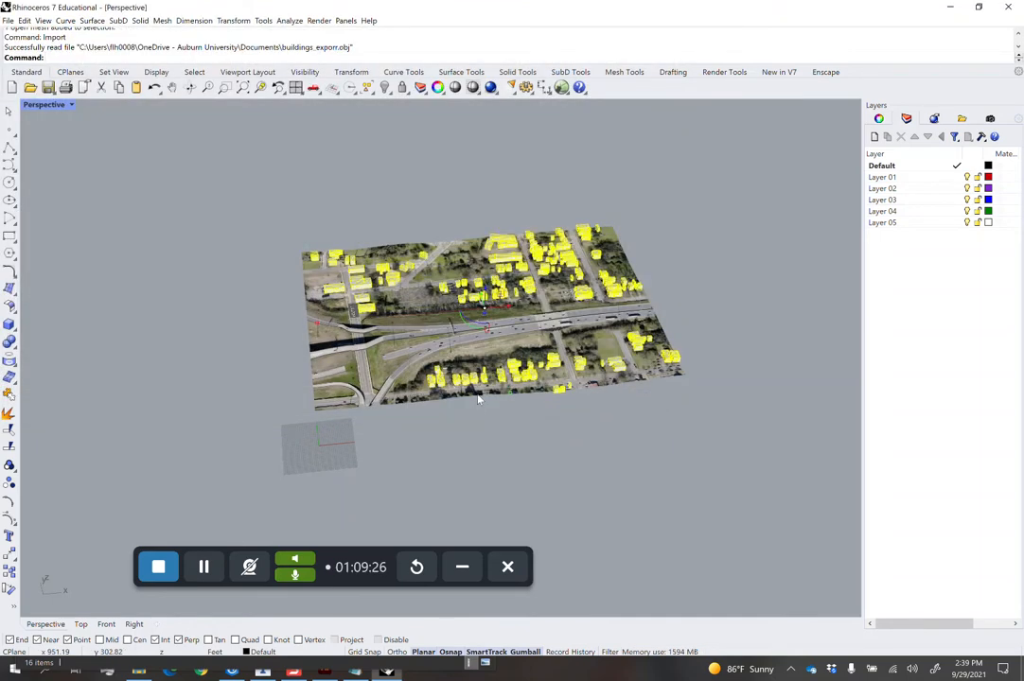
pyautogui.press('Escape')
# Examine the imported buildings on the textured terrain and check the recorded offsets in the offsetnumbers Notepad file.
pyautogui.scroll(10, 466, 359)
pyautogui.scroll(-5, 466, 359)
pyautogui.moveTo(466, 359); pyautogui.dragTo(451, 339, button='right')
pyautogui.scroll(5, 455, 331)
pyautogui.scroll(-5, 454, 331)
pyautogui.scroll(5, 294, 326)
pyautogui.scroll(-5, 329, 337)
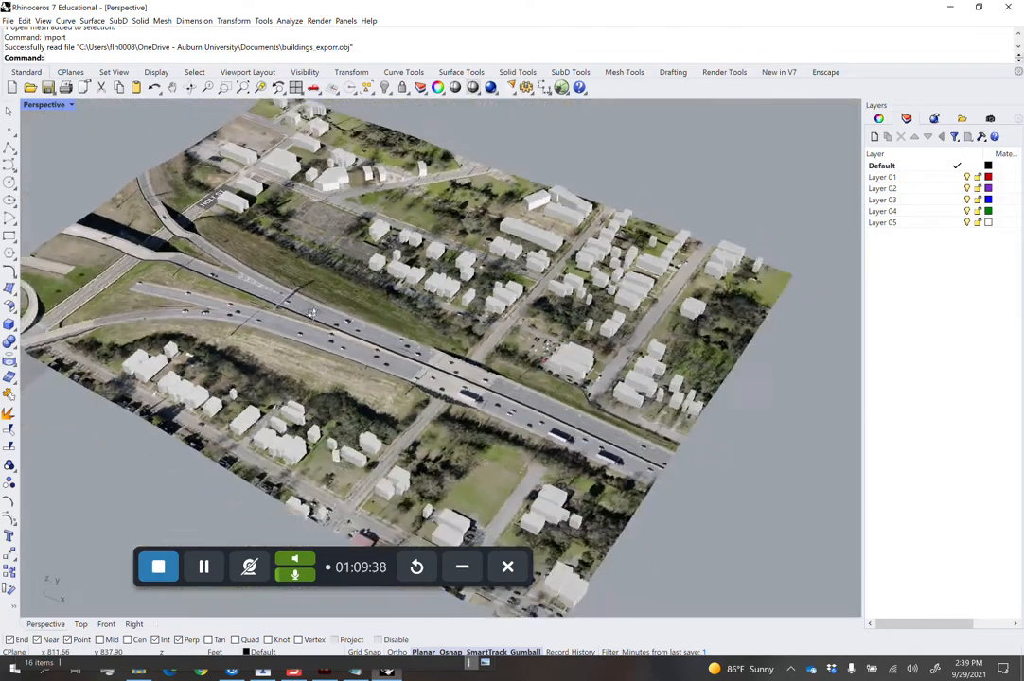
pyautogui.moveTo(329, 337); pyautogui.dragTo(401, 240, button='right')
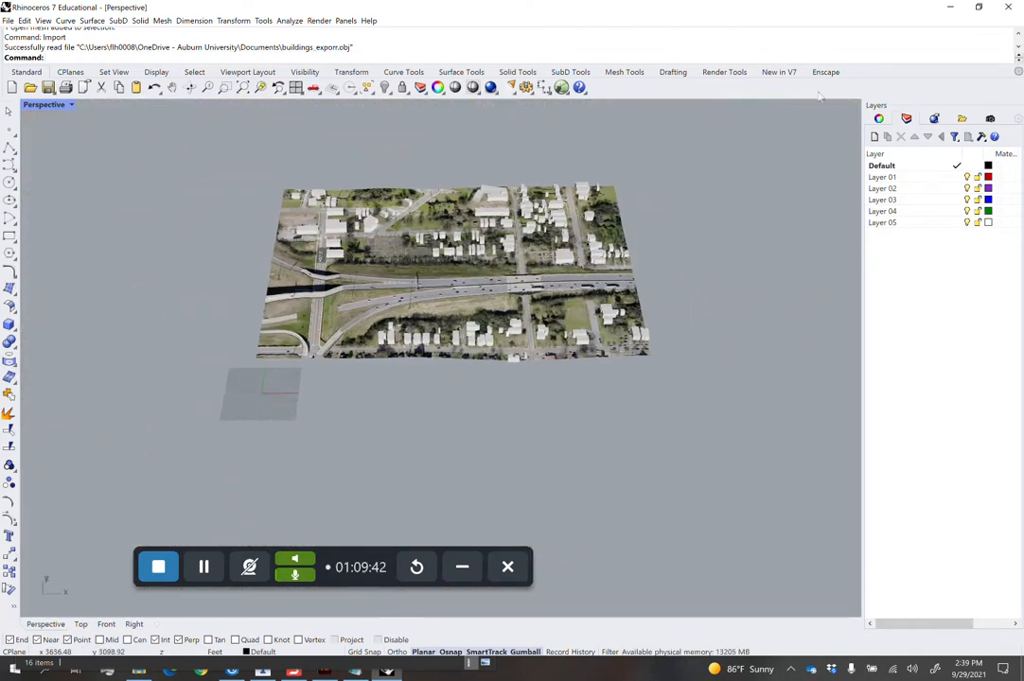
pyautogui.click(351, 676)
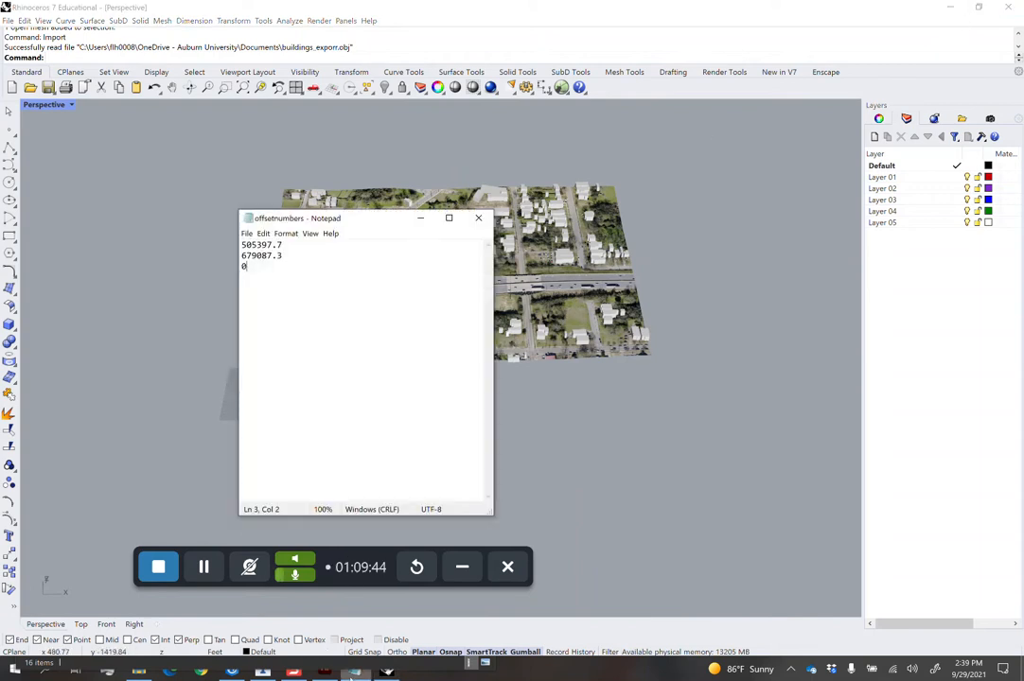
pyautogui.click(422, 219)
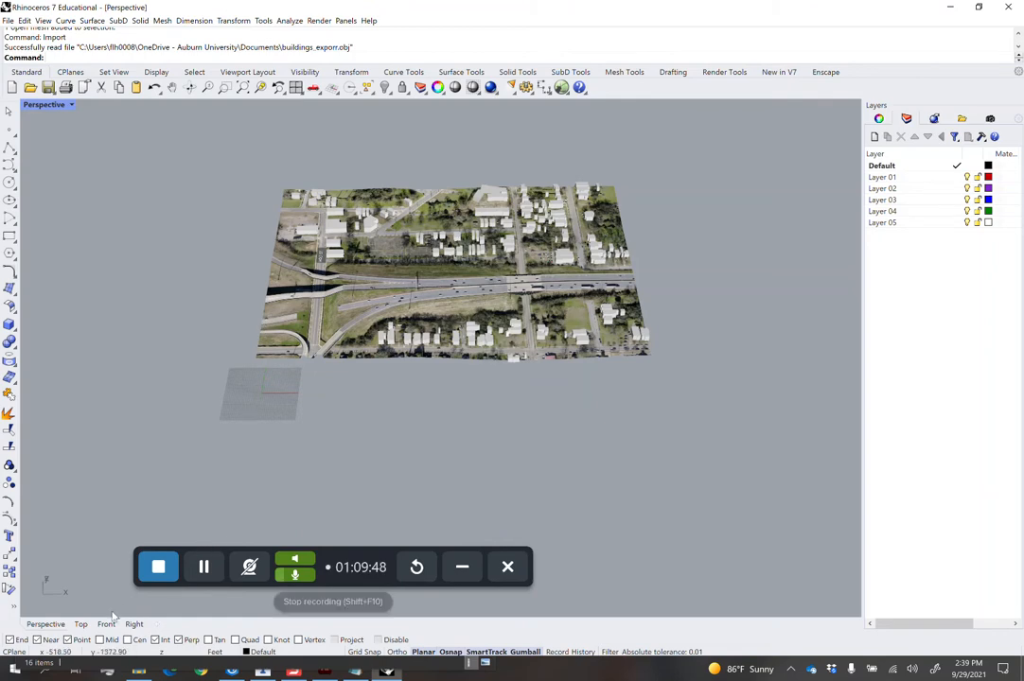
# Set the Top viewport's display mode to Shaded Texture and view the highway ramps around Holt Street in plan.
pyautogui.click(80, 625)
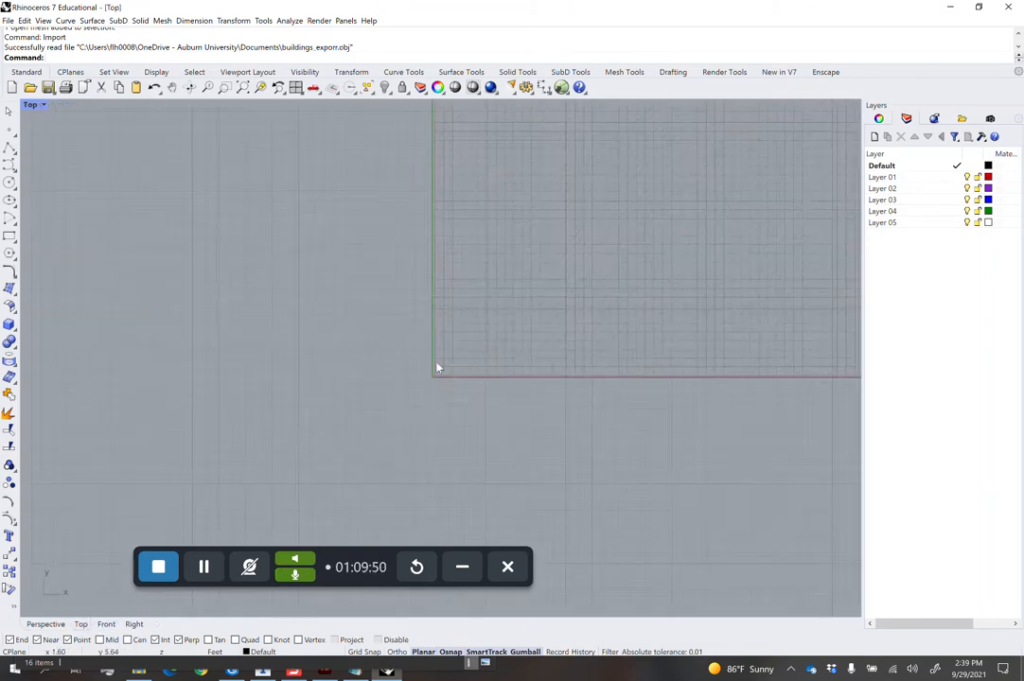
pyautogui.click(31, 105)
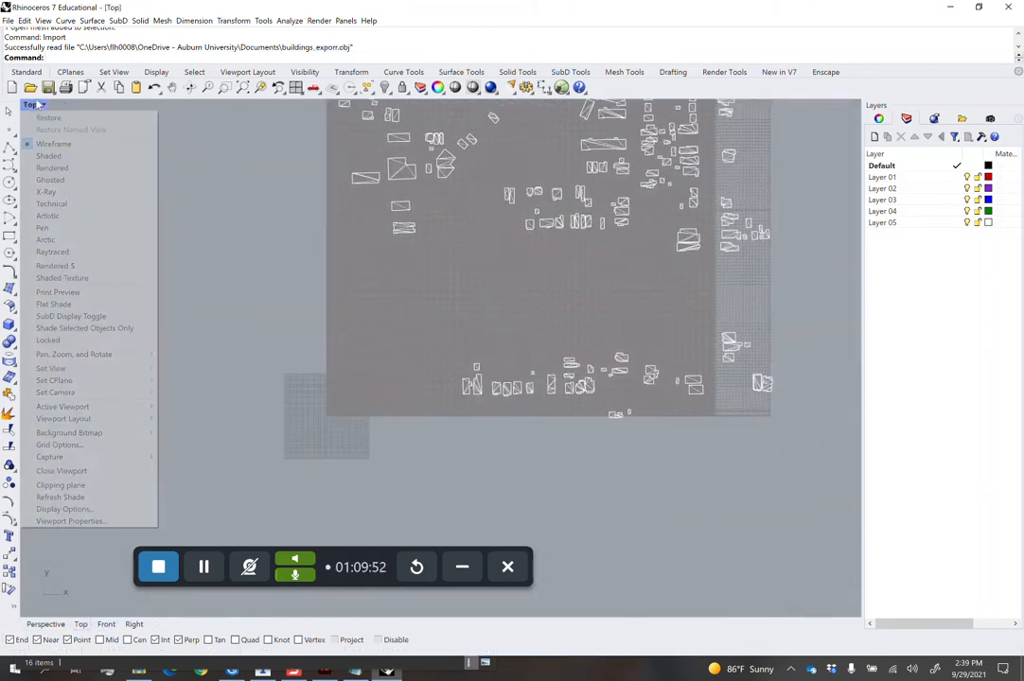
pyautogui.click(57, 135)
pyautogui.moveTo(508, 323); pyautogui.dragTo(448, 343, button='right')
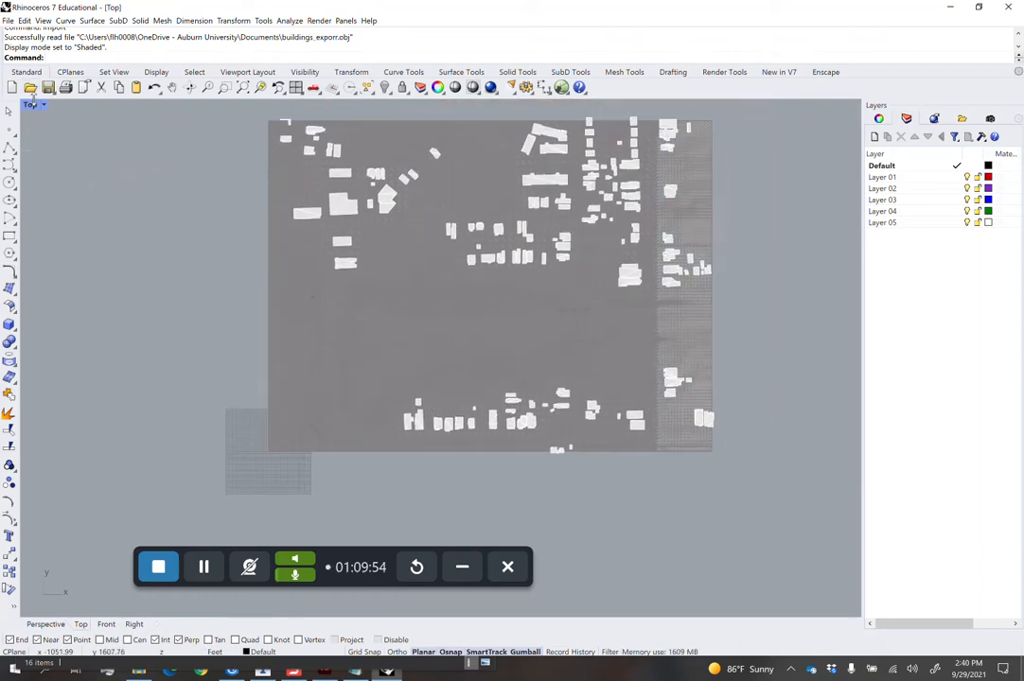
pyautogui.click(31, 104)
pyautogui.click(87, 278)
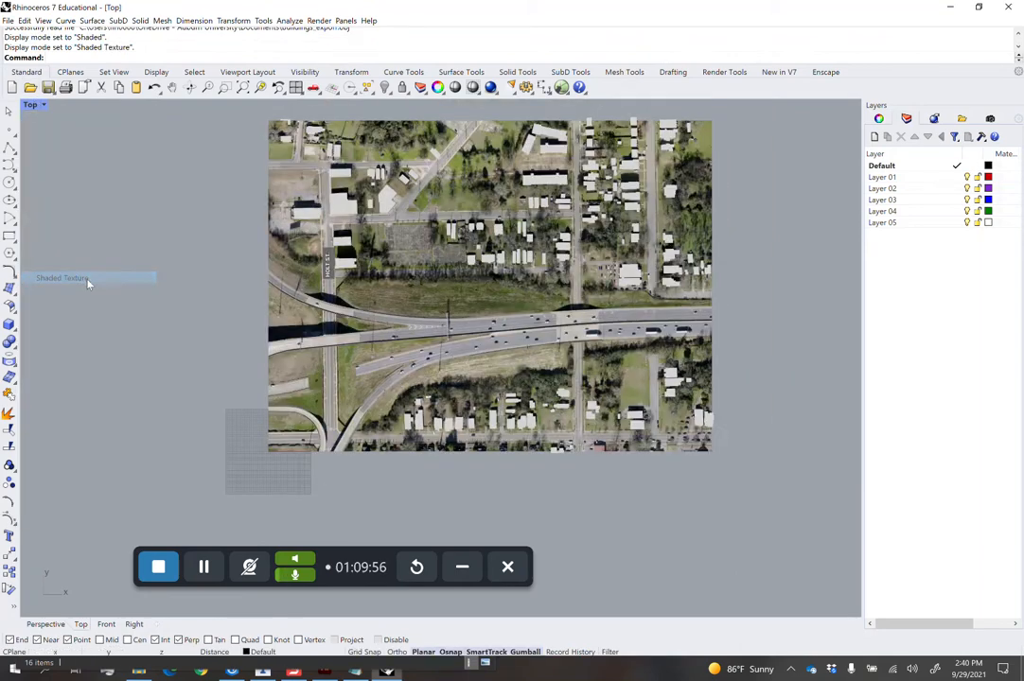
pyautogui.moveTo(278, 275); pyautogui.dragTo(191, 339, button='right')
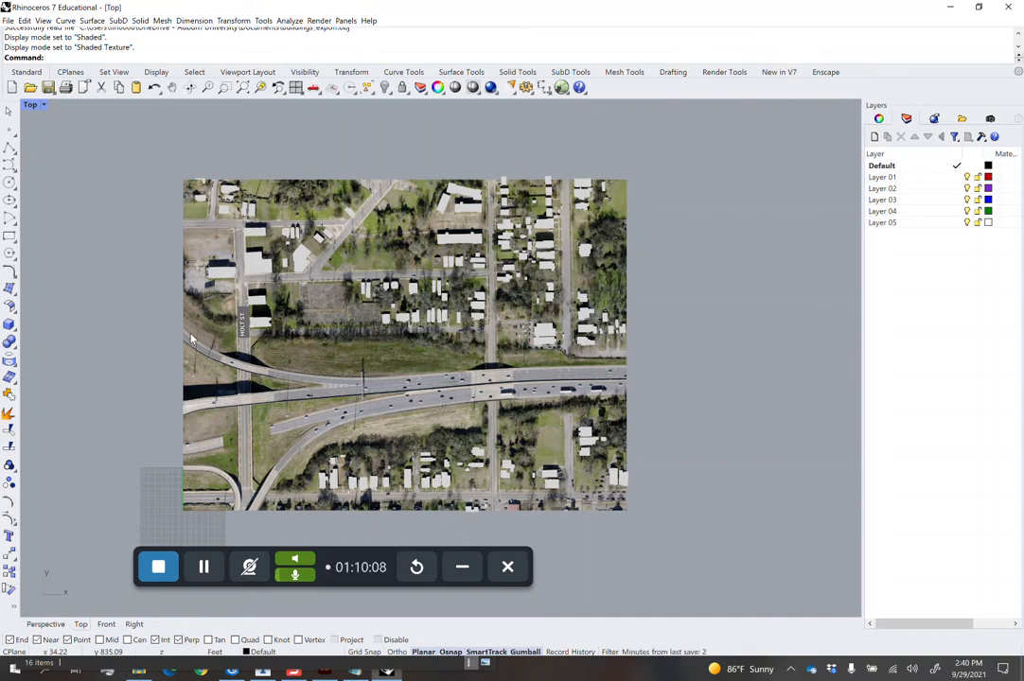
pyautogui.moveTo(348, 369); pyautogui.dragTo(336, 303, button='right')
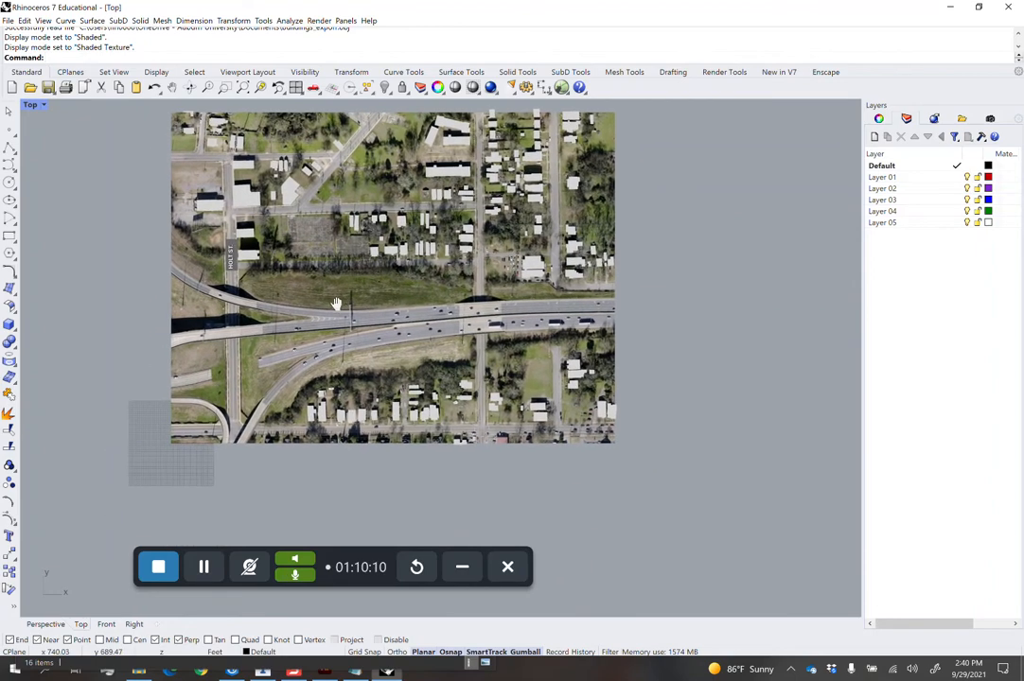
pyautogui.scroll(6, 336, 302)
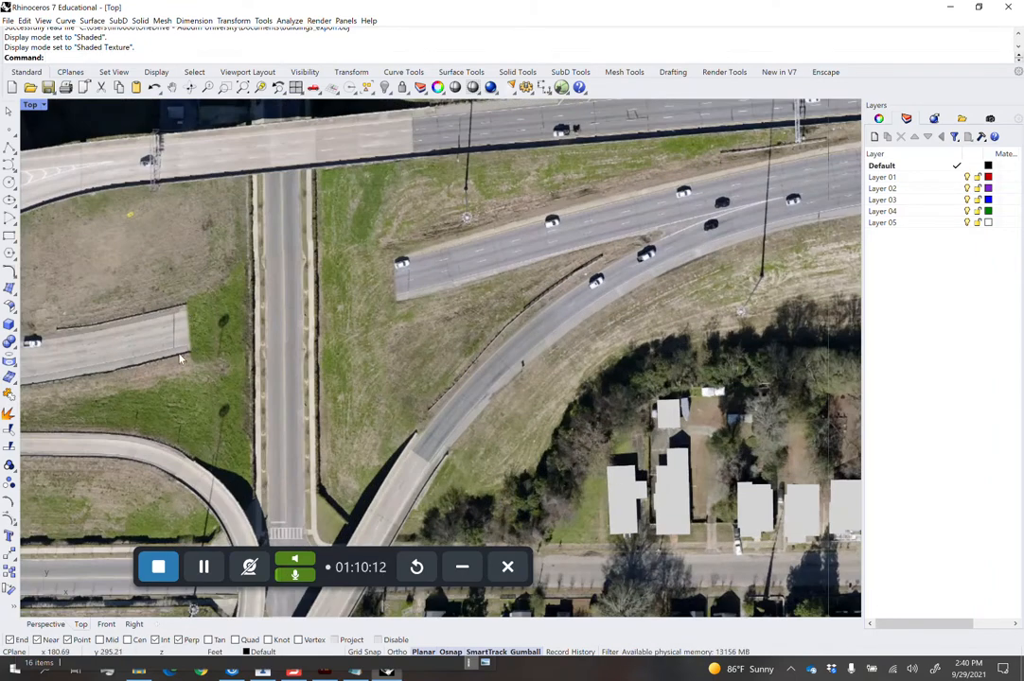
# Create a four-corner surface in the Perspective viewport bridging the gap between the two cut-off ramp ends across Holt Street.
pyautogui.click(45, 625)
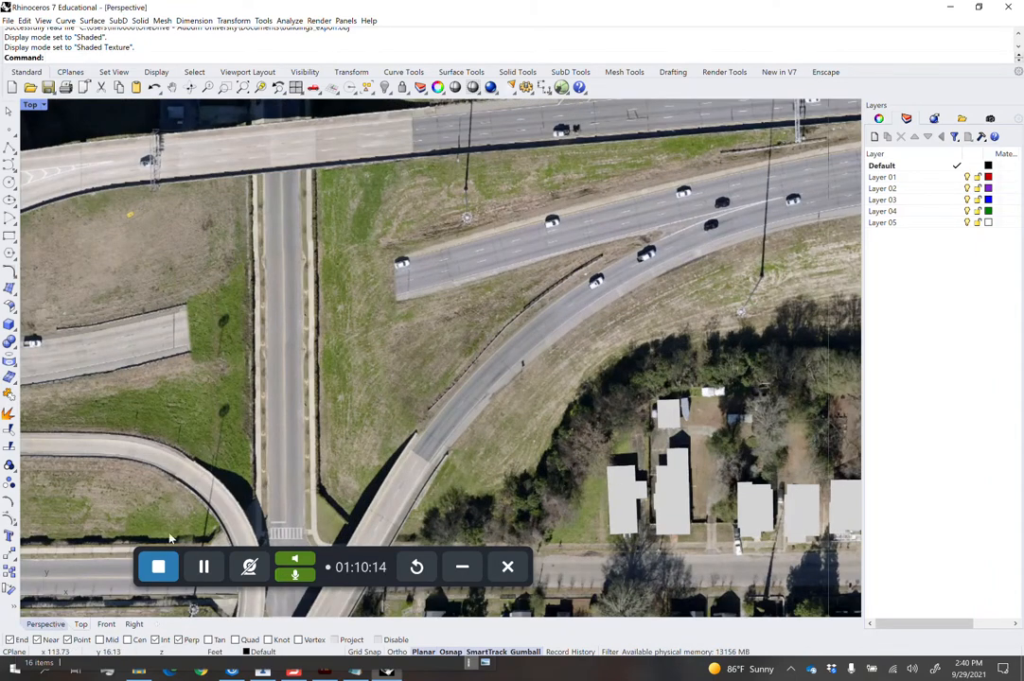
pyautogui.scroll(10, 336, 324)
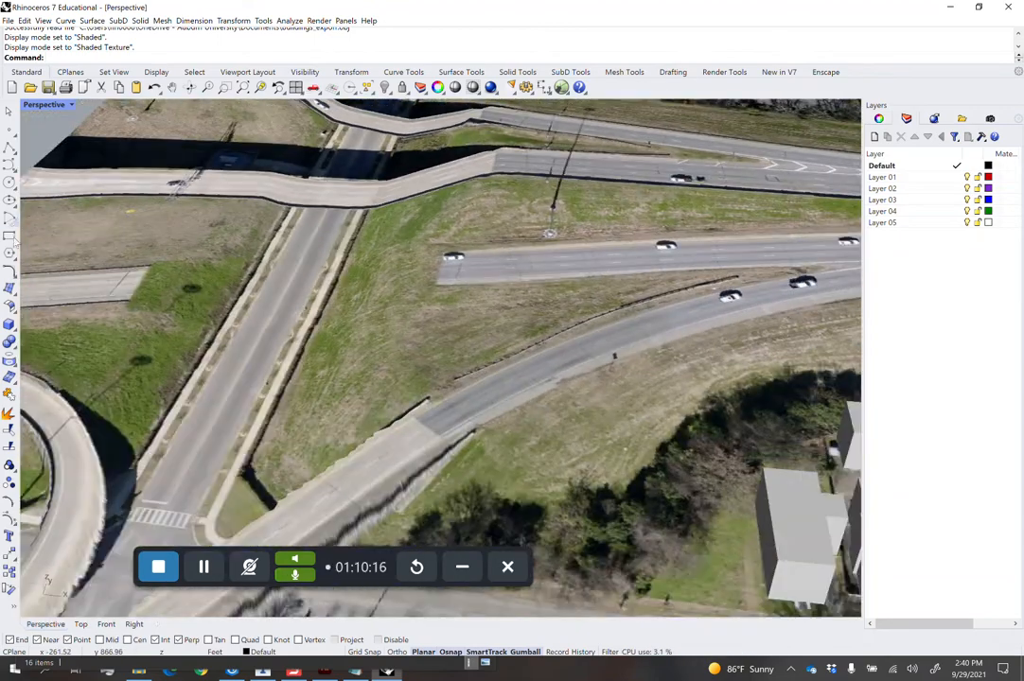
pyautogui.click(9, 289)
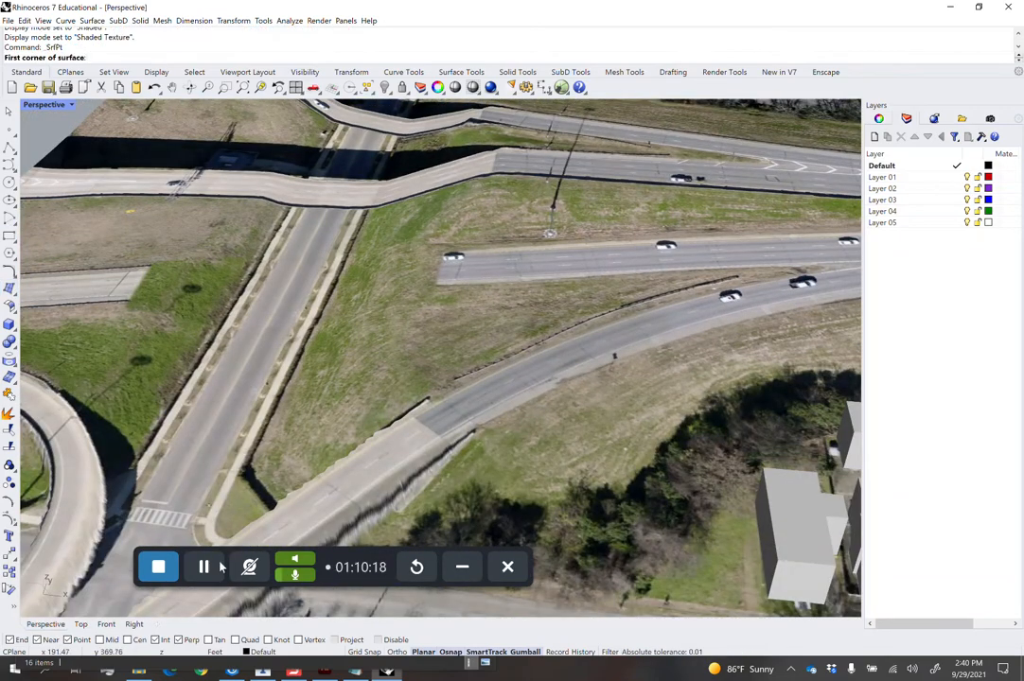
pyautogui.click(151, 266)
pyautogui.click(121, 305)
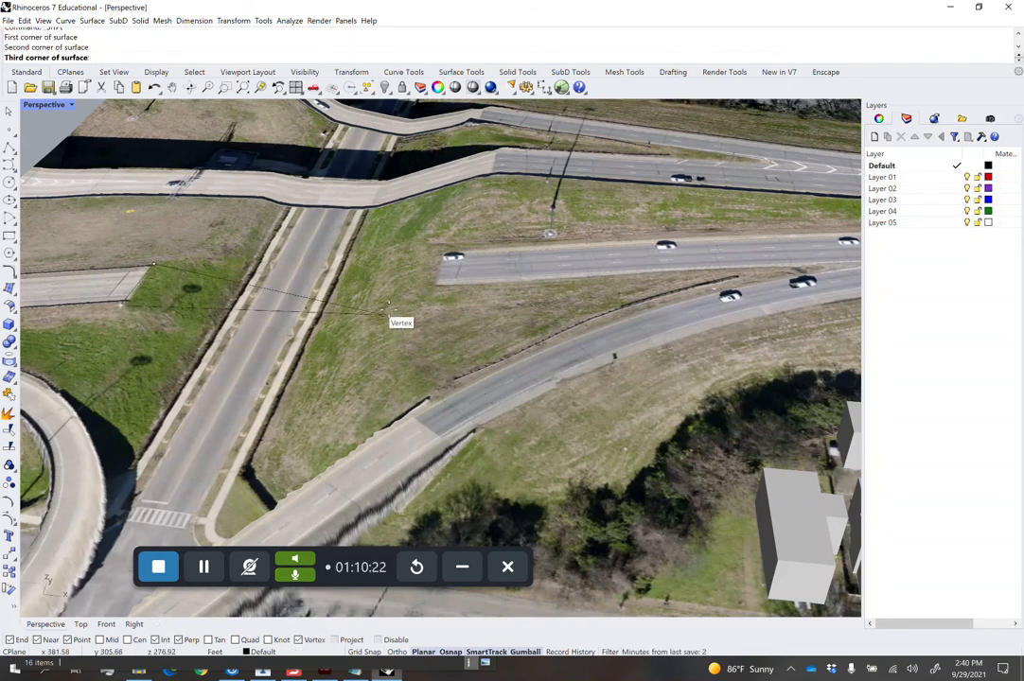
pyautogui.click(431, 291)
pyautogui.click(441, 255)
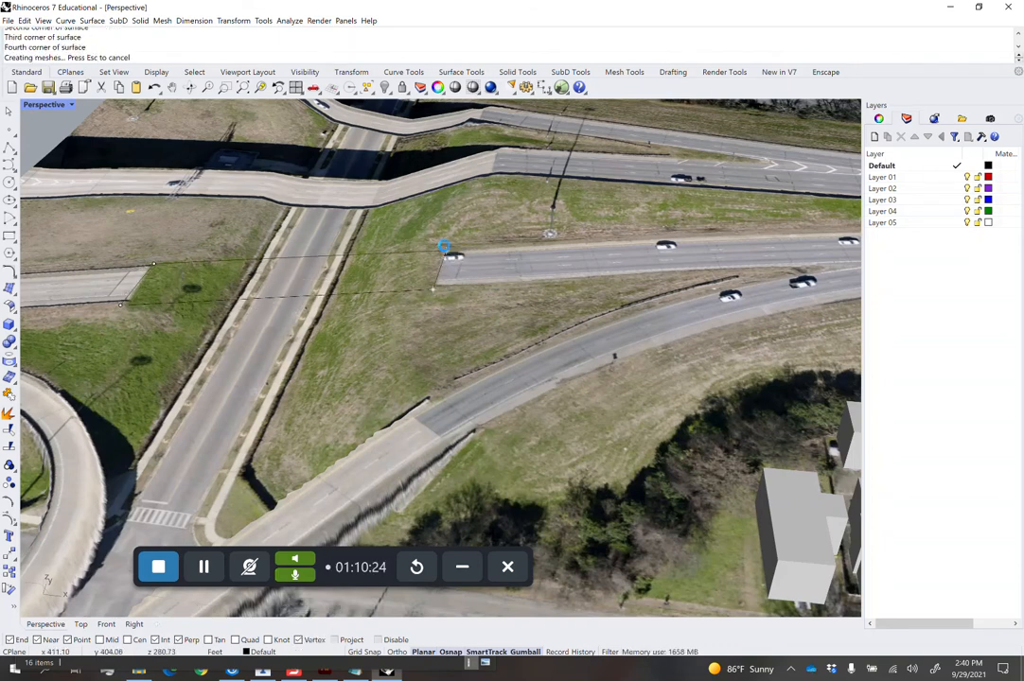
pyautogui.press('Return')
pyautogui.scroll(-3, 443, 253)
pyautogui.moveTo(429, 270); pyautogui.dragTo(454, 257, button='right')
pyautogui.press('Escape')
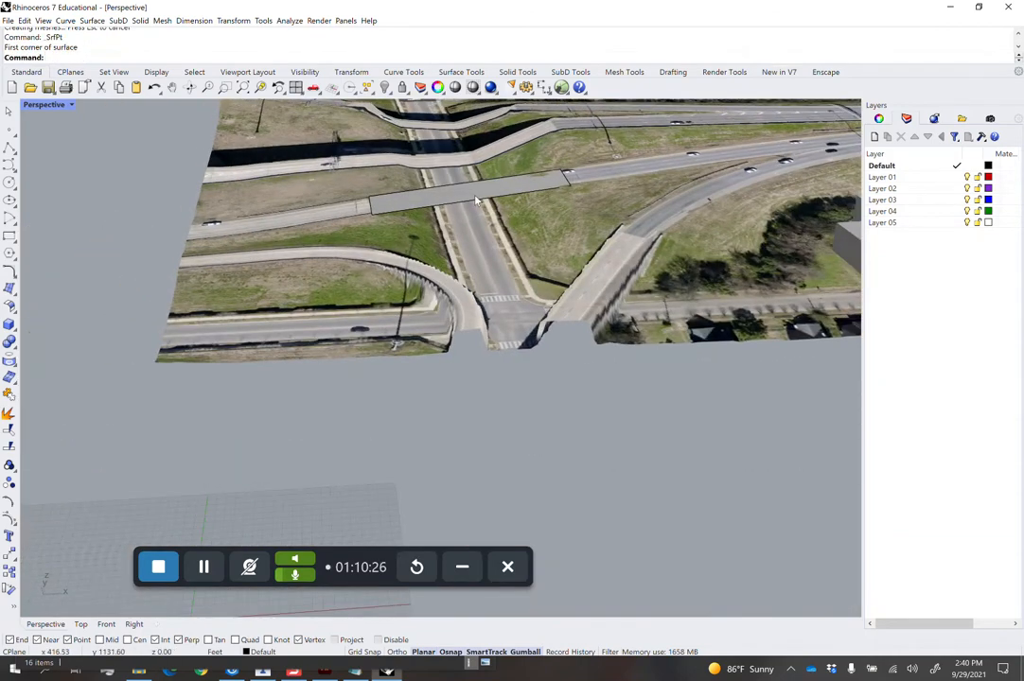
# Extrude the new bridge deck surface downward 3 feet with ExtrudeSrf.
pyautogui.click(478, 196)
pyautogui.write('zs')
pyautogui.press('Return')
pyautogui.moveTo(468, 211); pyautogui.dragTo(460, 255, button='right')
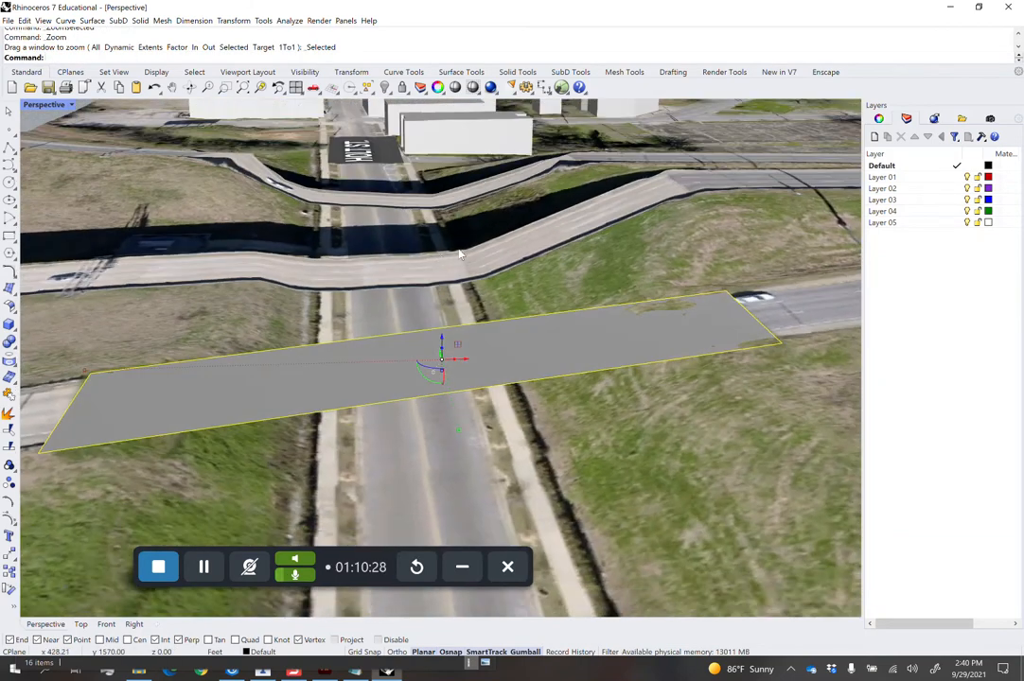
pyautogui.write('Extrudes')
pyautogui.press('Return')
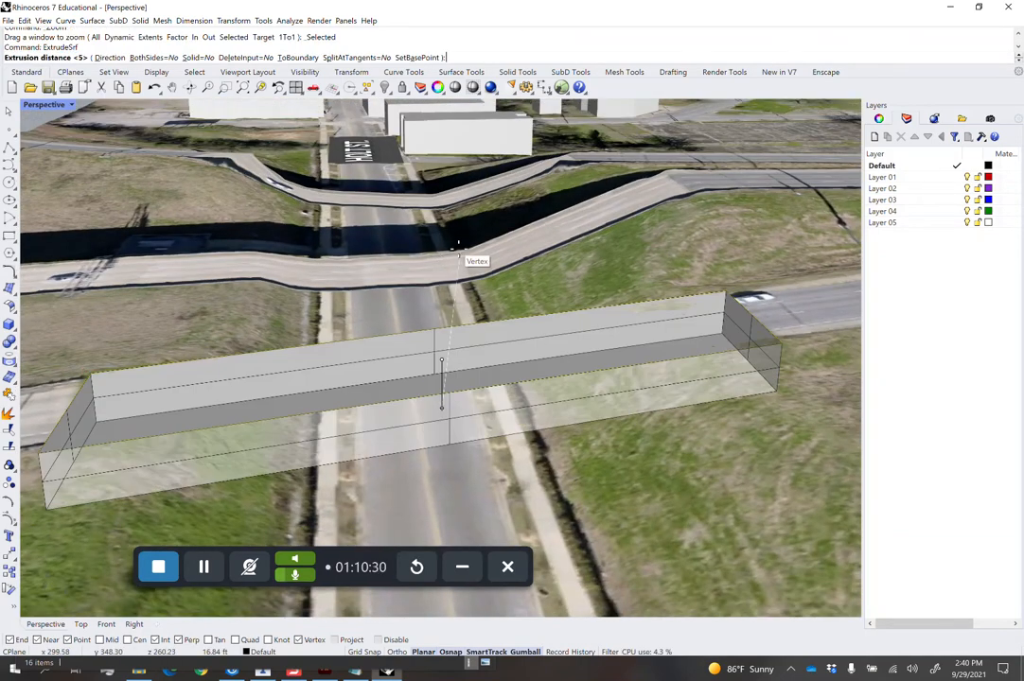
pyautogui.scroll(-2, 638, 381)
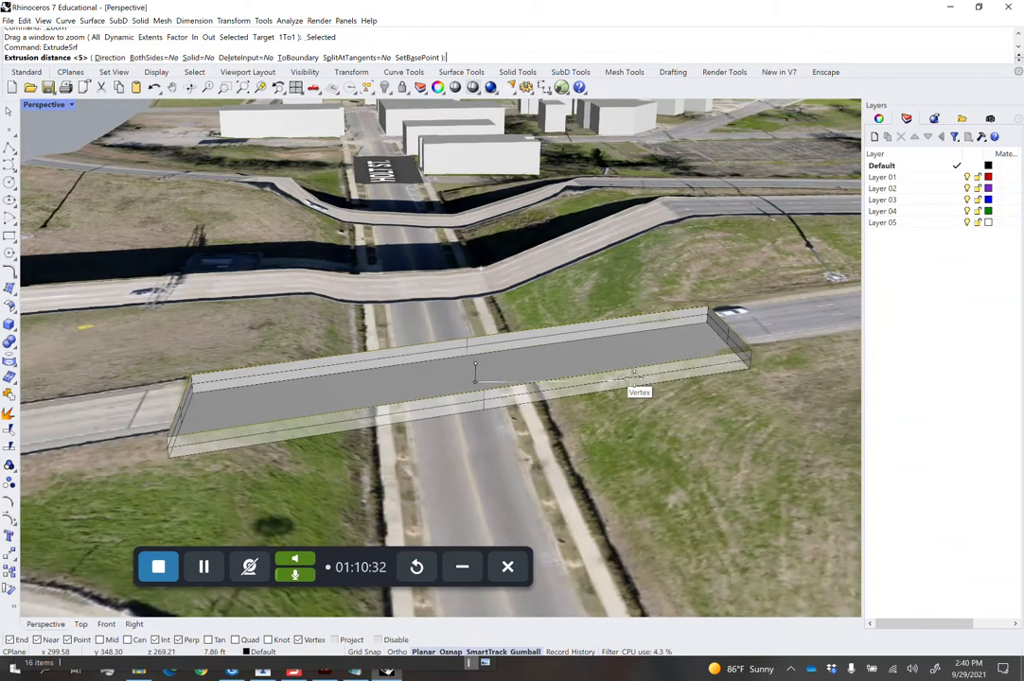
pyautogui.write('3')
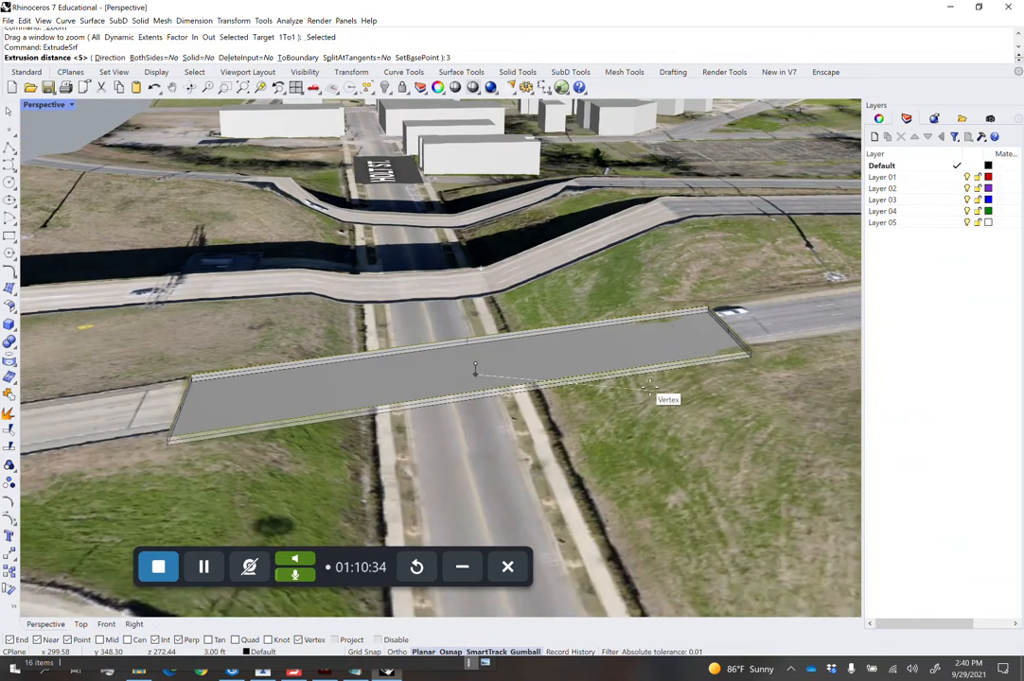
pyautogui.press('Return')
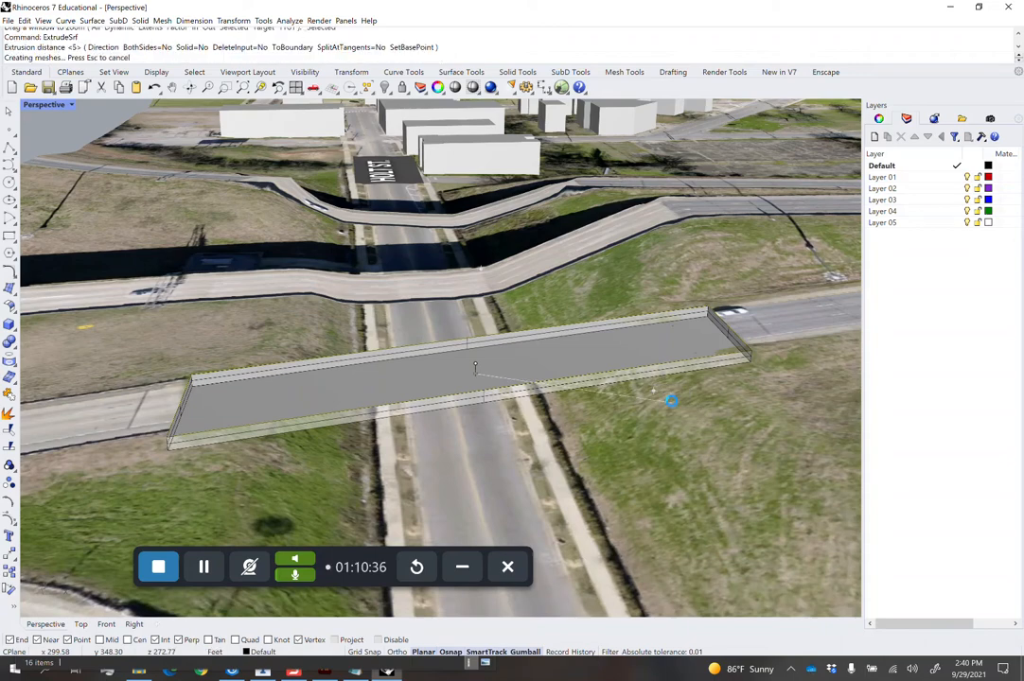
# Inspect the extruded bridge deck and check the object type of its parts in the object properties.
pyautogui.click(610, 359)
pyautogui.scroll(-7, 609, 359)
pyautogui.moveTo(610, 359); pyautogui.dragTo(597, 377, button='right')
pyautogui.click(596, 378)
pyautogui.scroll(8, 597, 378)
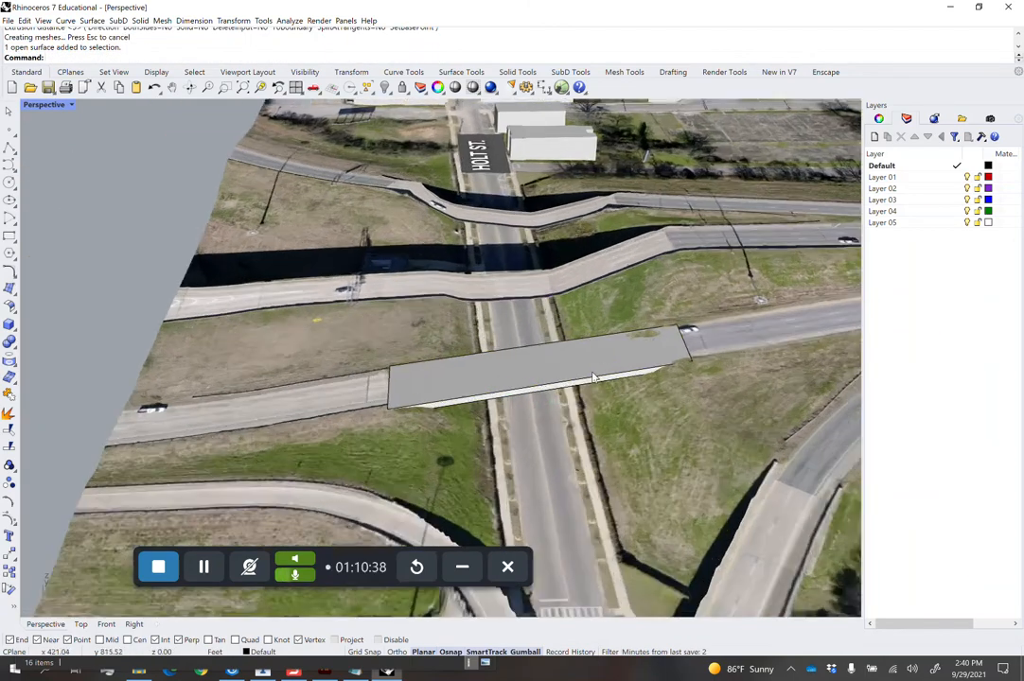
pyautogui.click(599, 387)
pyautogui.click(599, 390)
pyautogui.click(648, 423)
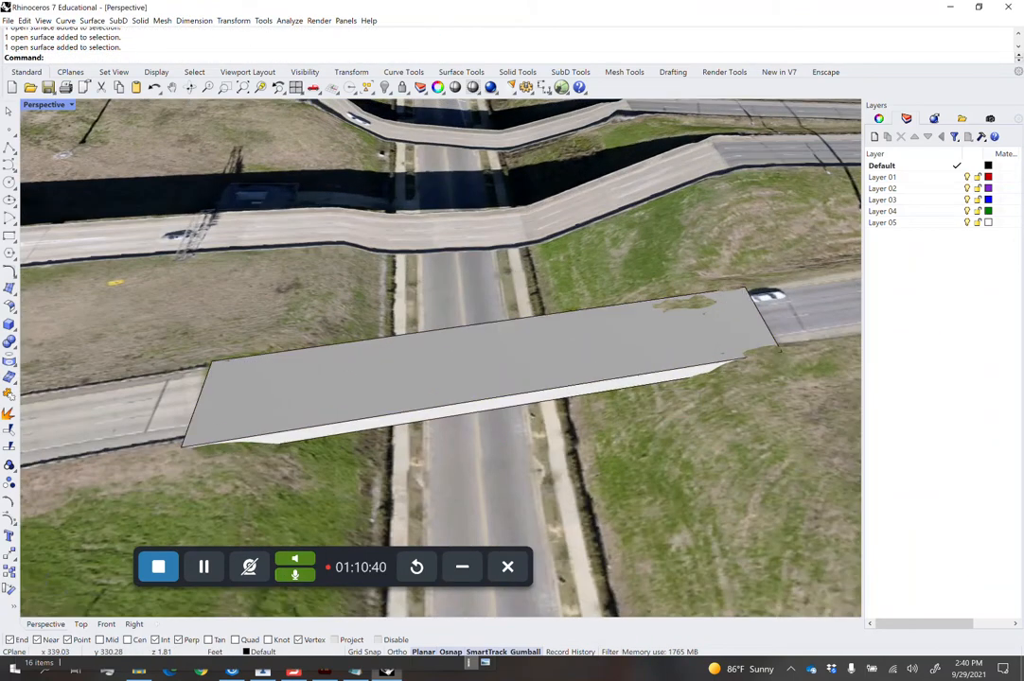
pyautogui.click(879, 119)
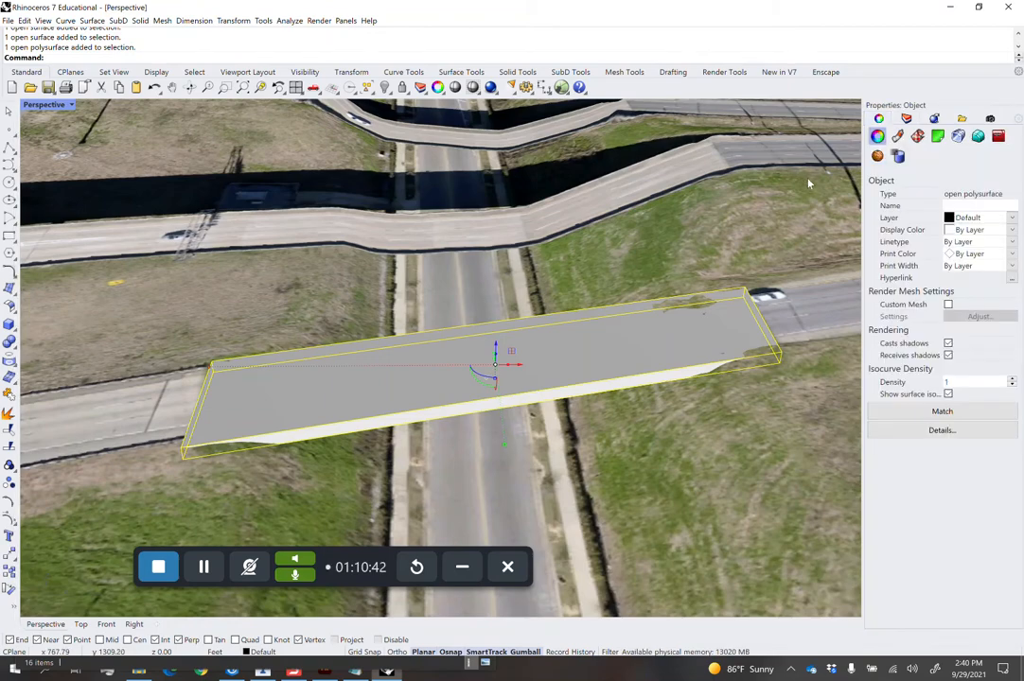
pyautogui.keyDown('shift'); pyautogui.click(692, 357); pyautogui.keyUp('shift')
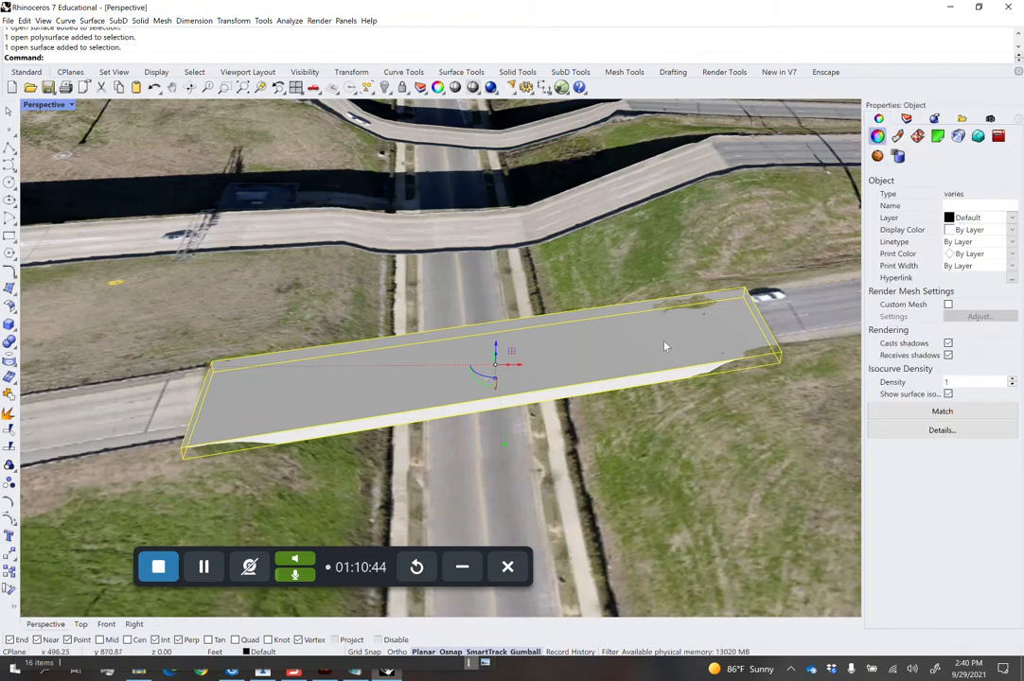
# Undo the deck extrusion and extrude the bridge surface downward again with ExtrudeSrf set to Solid=Yes.
pyautogui.press('Escape')
pyautogui.hotkey('ctrl', 'z')
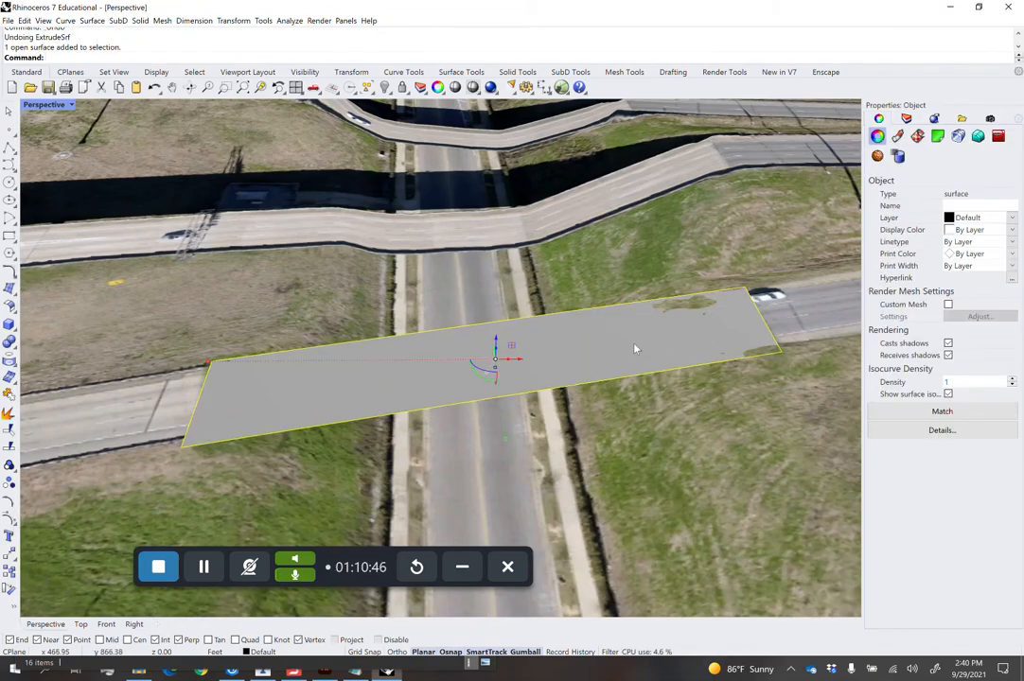
pyautogui.write('Srf')
pyautogui.press('Return')
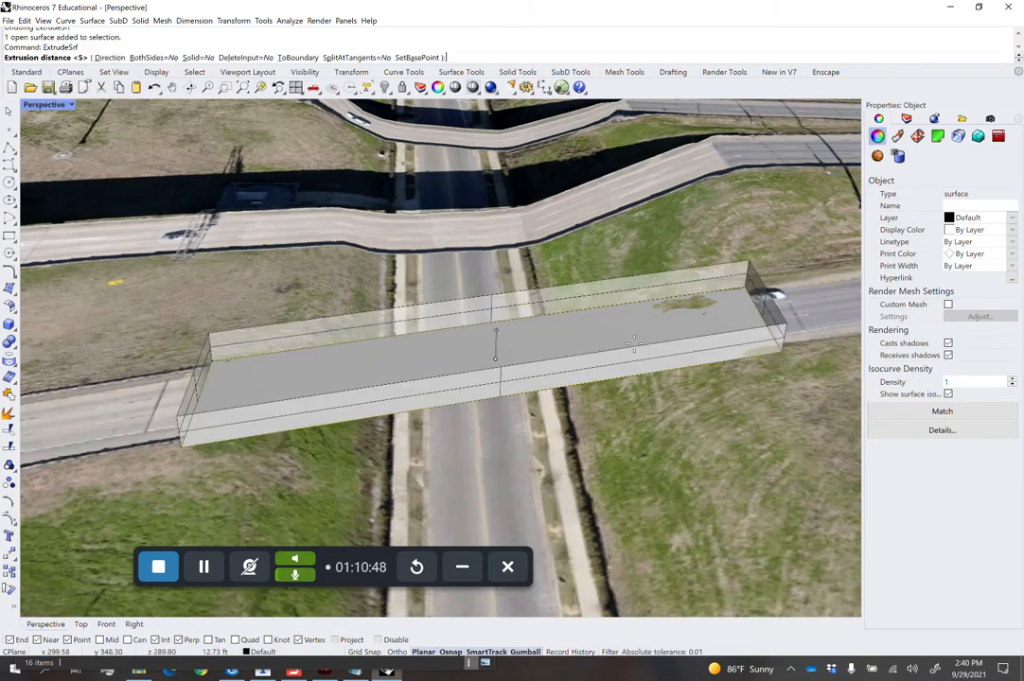
pyautogui.click(192, 58)
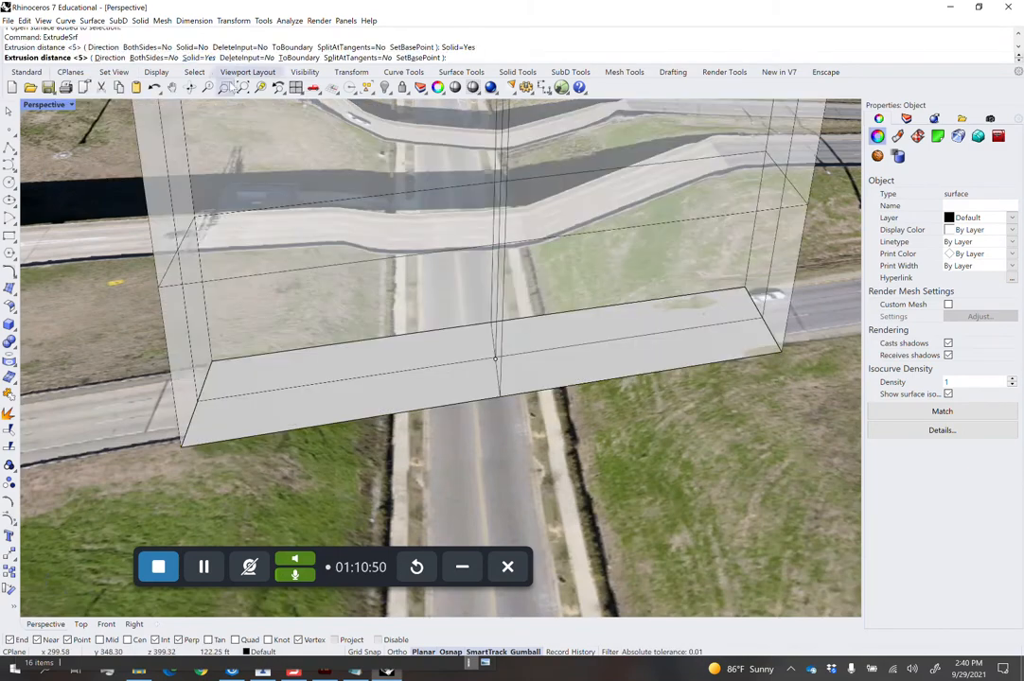
pyautogui.click(528, 473)
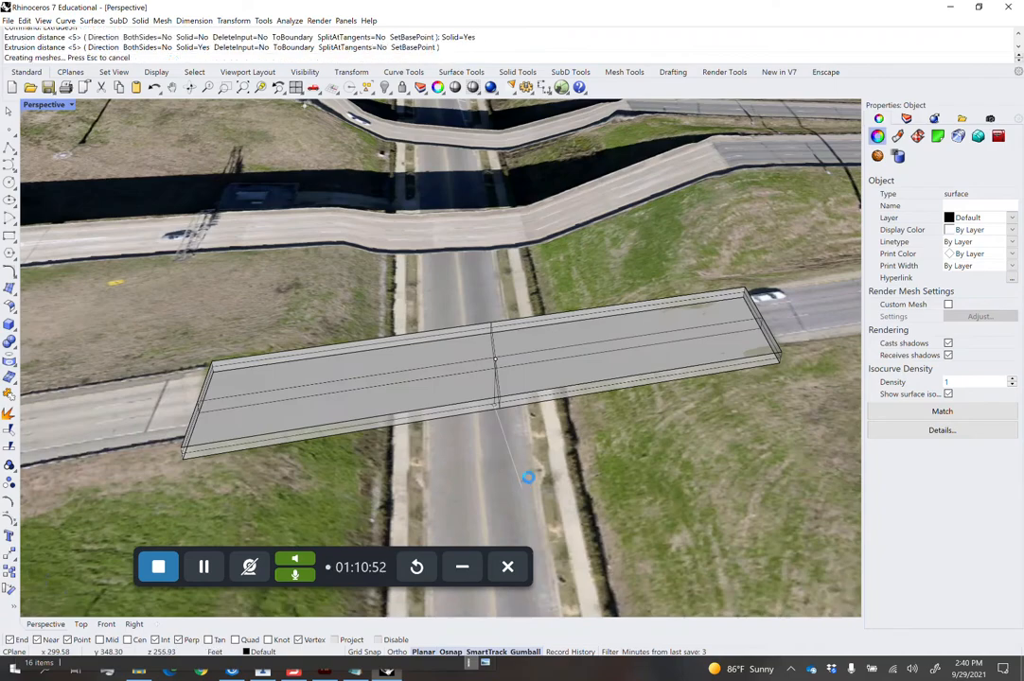
pyautogui.scroll(-6, 549, 402)
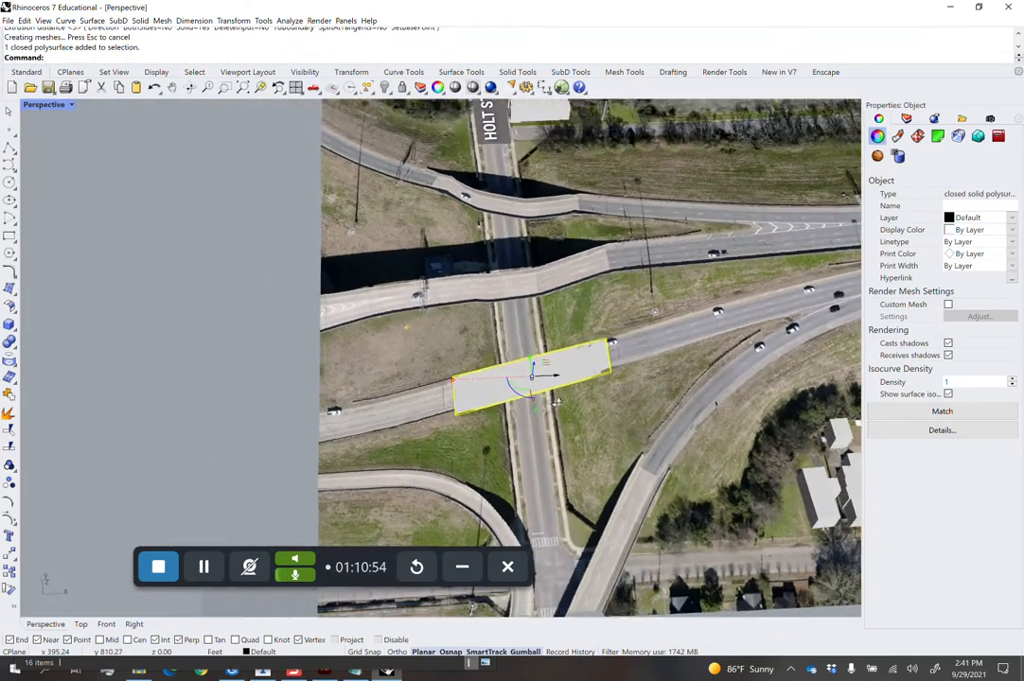
pyautogui.moveTo(556, 405); pyautogui.dragTo(456, 333, button='right')
pyautogui.scroll(-6, 454, 321)
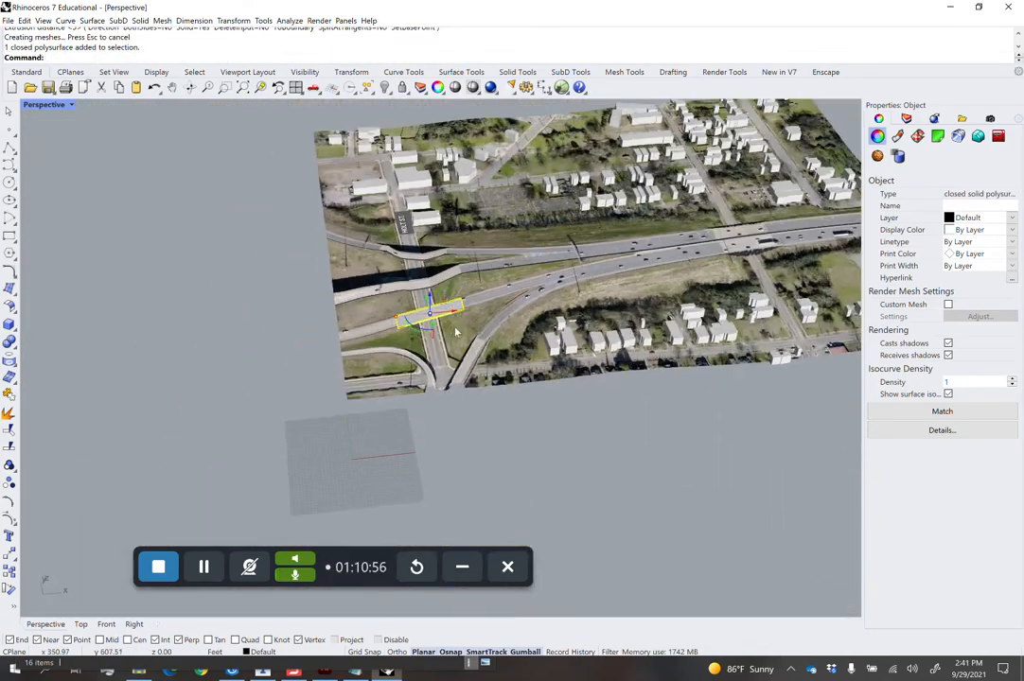
# In the offsetnumbers Notepad file, add the offsets as one comma-separated line, 505397.7,679087.3,0, and copy that line.
pyautogui.click(357, 671)
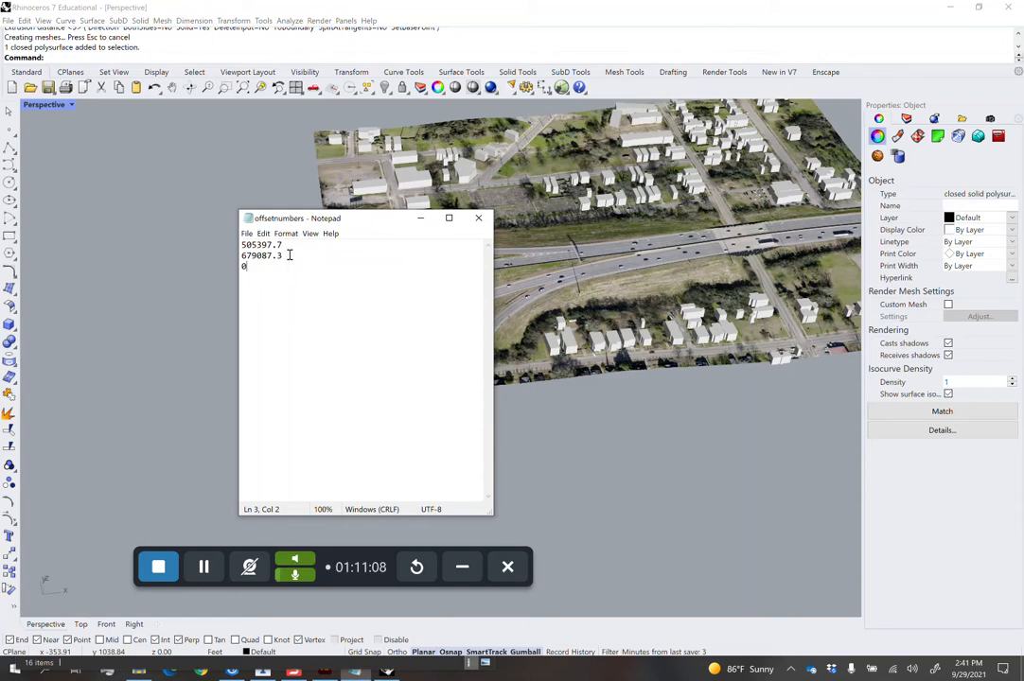
pyautogui.moveTo(322, 219); pyautogui.dragTo(794, 281)
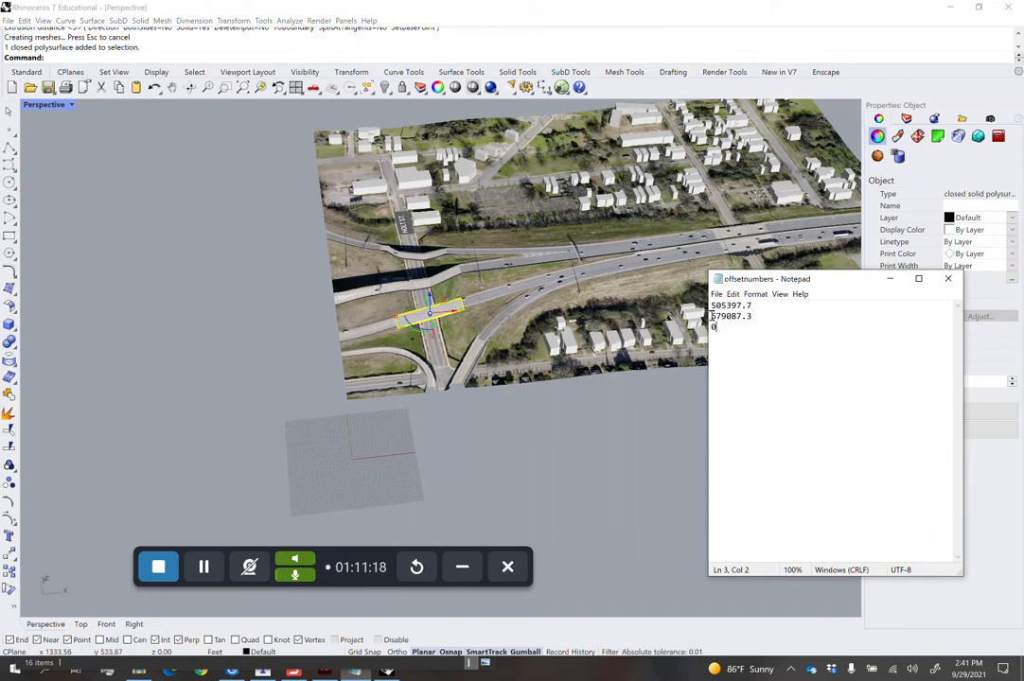
pyautogui.moveTo(752, 323); pyautogui.dragTo(705, 307)
pyautogui.hotkey('ctrl', 'c')
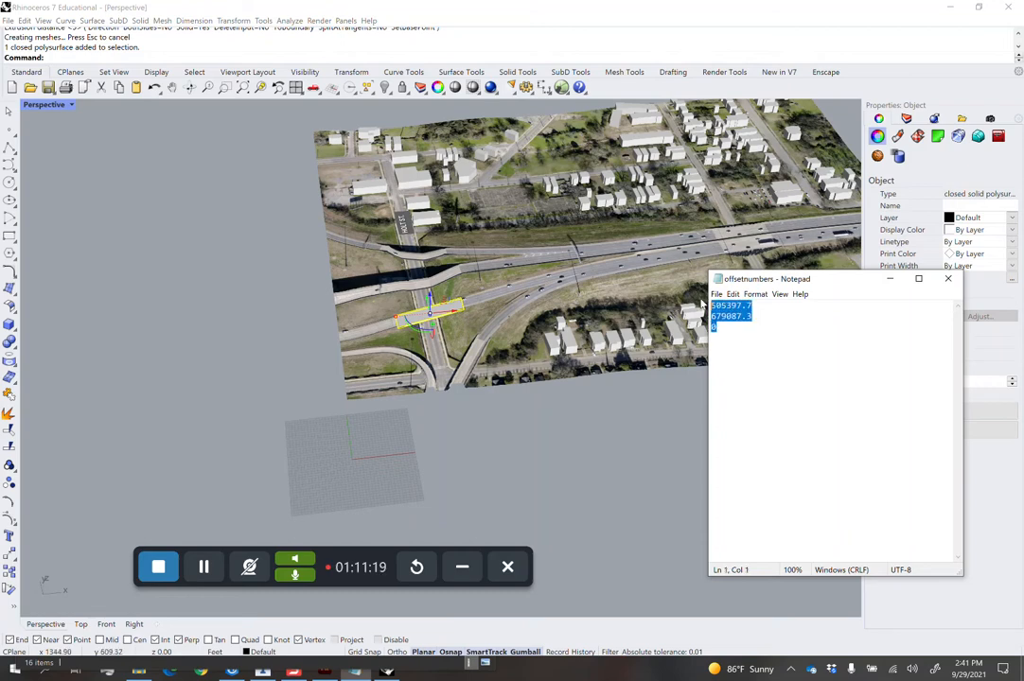
pyautogui.click(792, 356)
pyautogui.press('Return')
pyautogui.press('Return')
pyautogui.hotkey('ctrl', 'v')
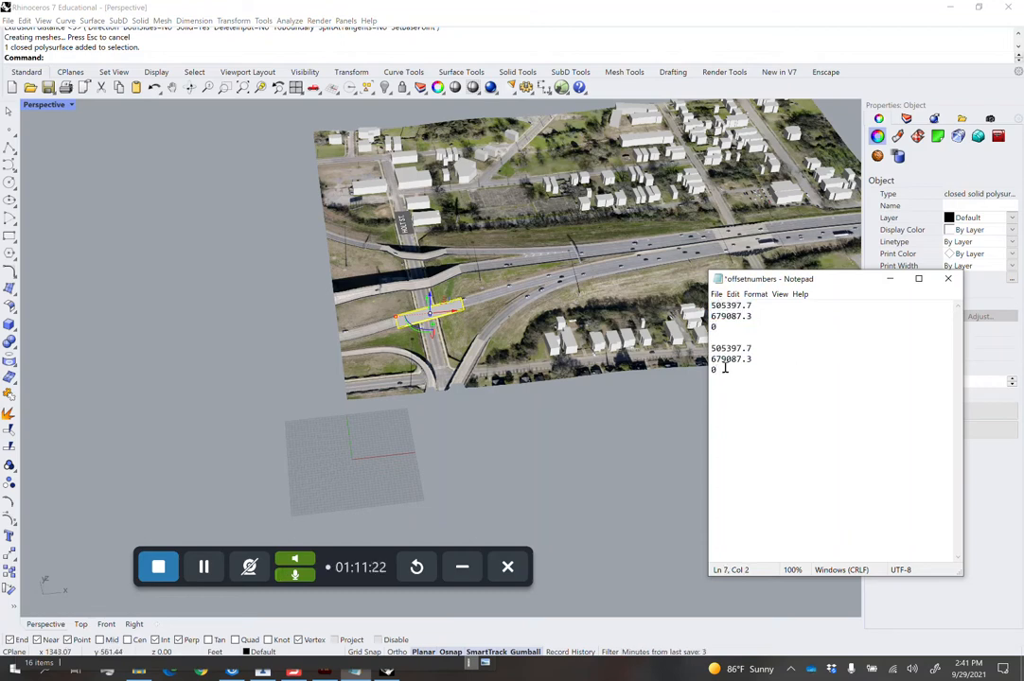
pyautogui.press('BackSpace')
pyautogui.write(',679087.3,0')
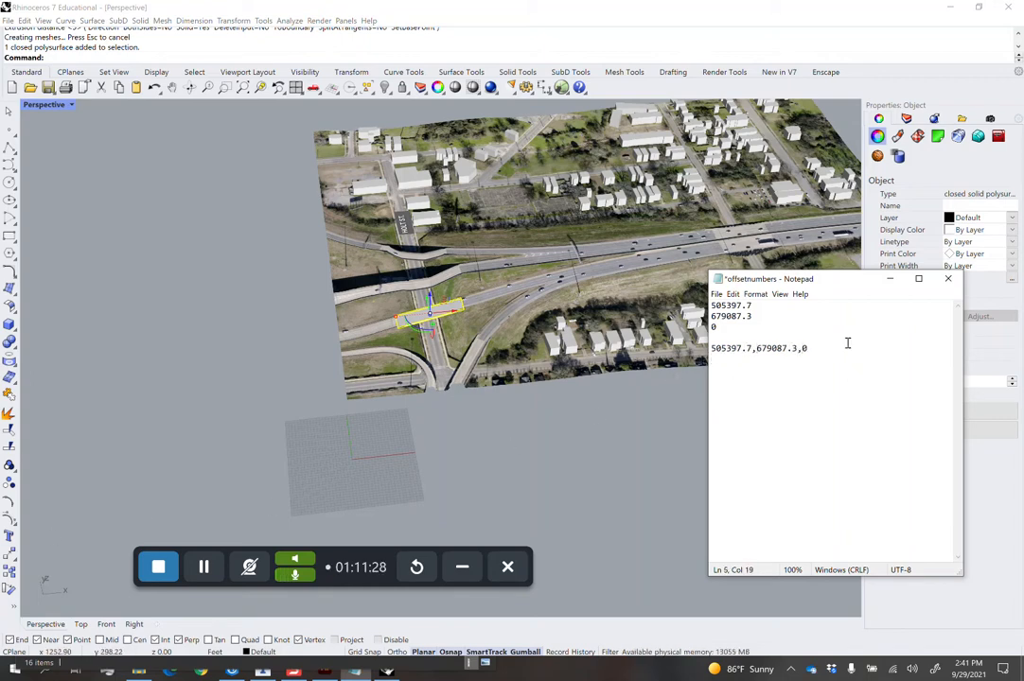
pyautogui.moveTo(807, 348); pyautogui.dragTo(713, 346)
pyautogui.hotkey('ctrl', 'c')
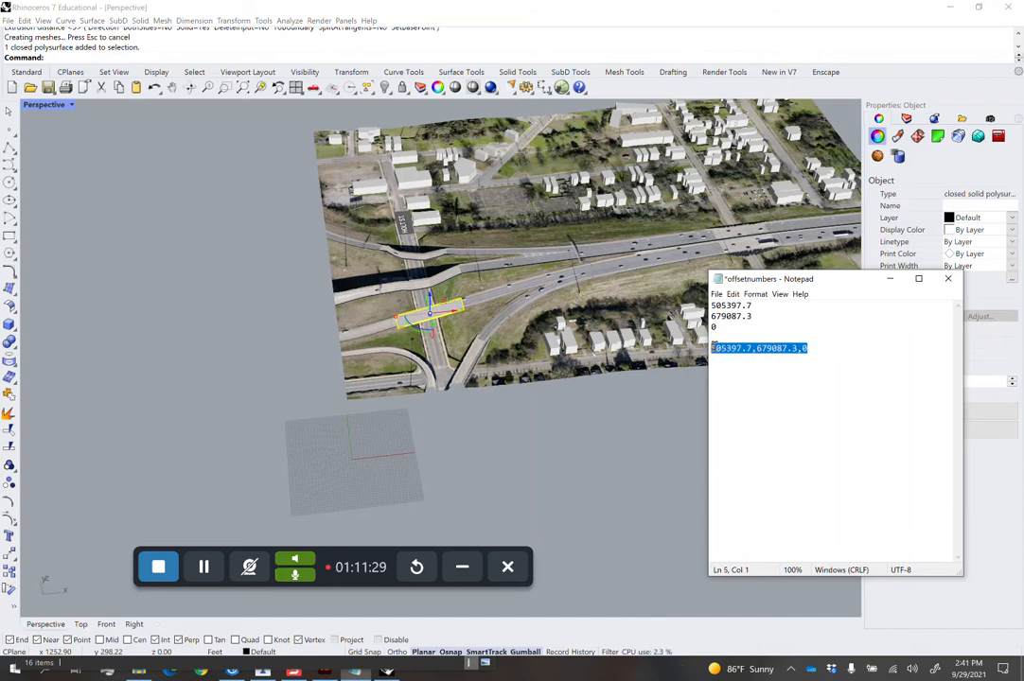
# In Rhino, move the solid bridge deck from 0,0,0 to the copied offset coordinates 505397.7,679087.3,0.
pyautogui.click(762, 387)
pyautogui.click(521, 429)
pyautogui.moveTo(470, 445); pyautogui.dragTo(468, 432, button='right')
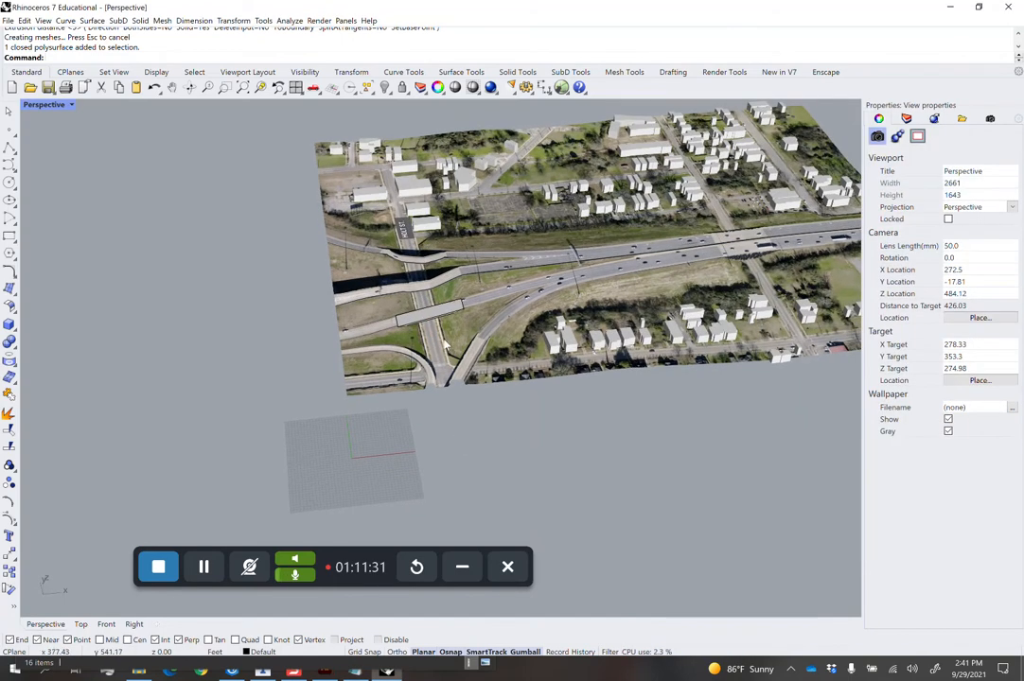
pyautogui.click(440, 331)
pyautogui.click(470, 345)
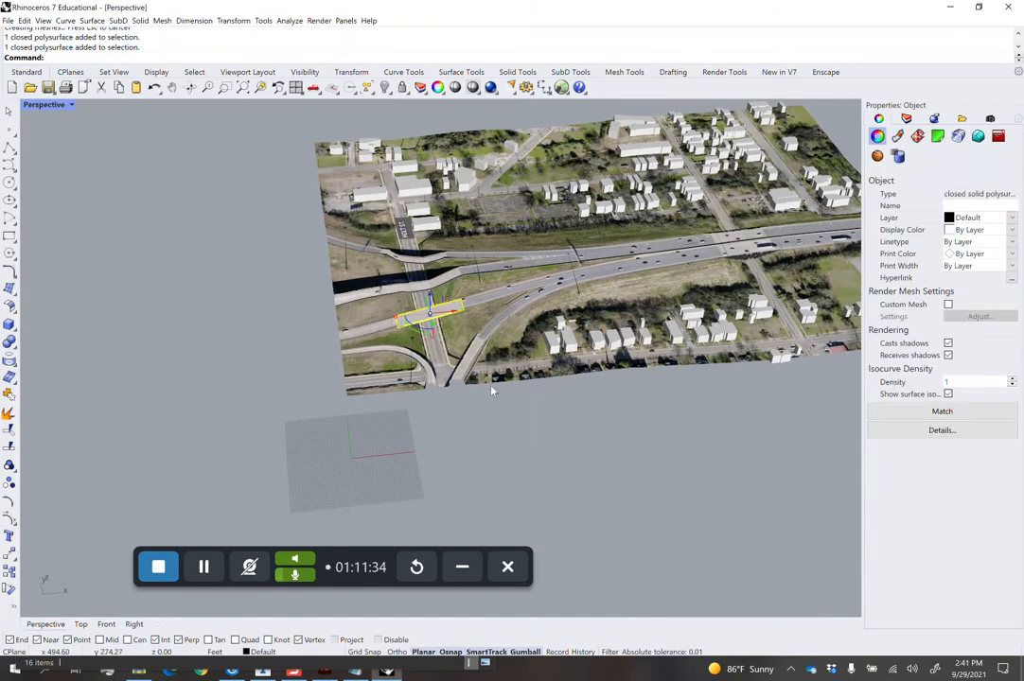
pyautogui.write('M')
pyautogui.press('Return')
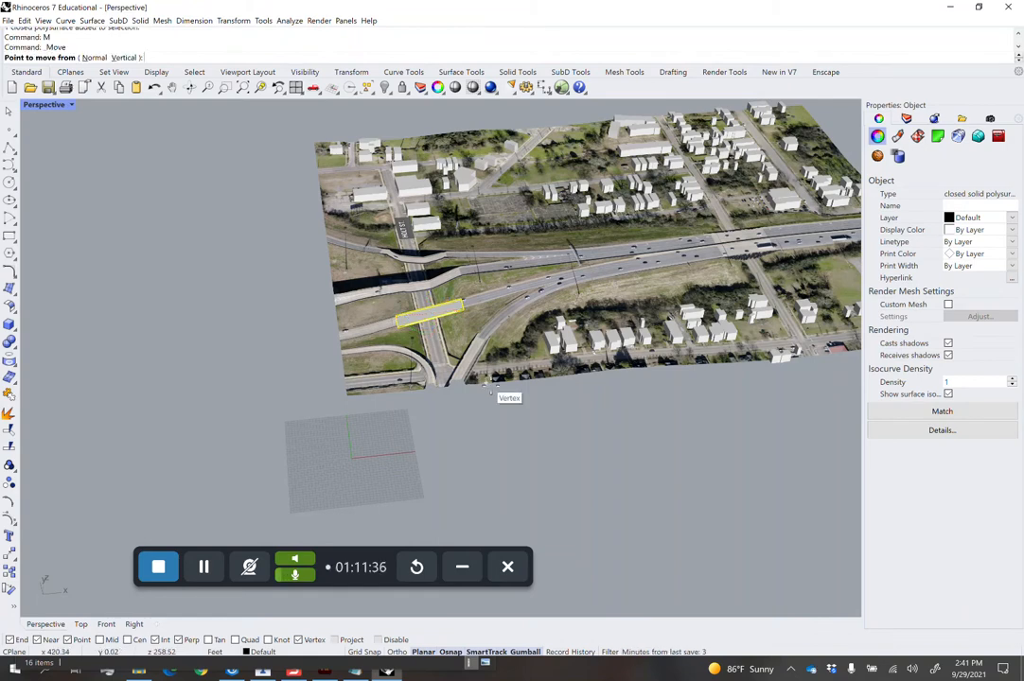
pyautogui.write('0,0,0')
pyautogui.press('Return')
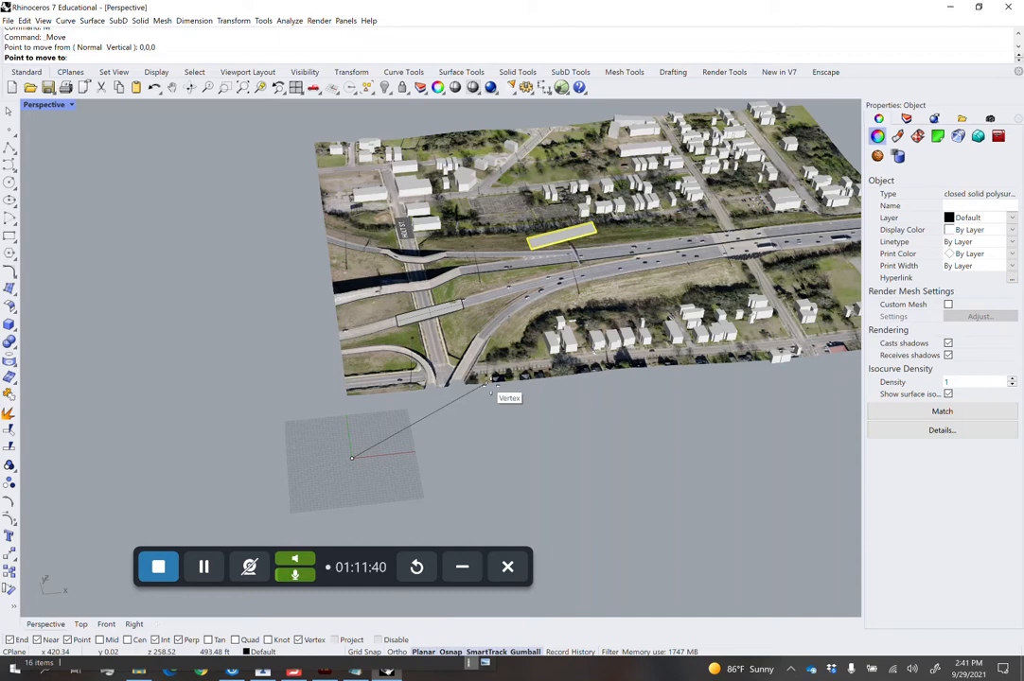
pyautogui.hotkey('ctrl', 'v')
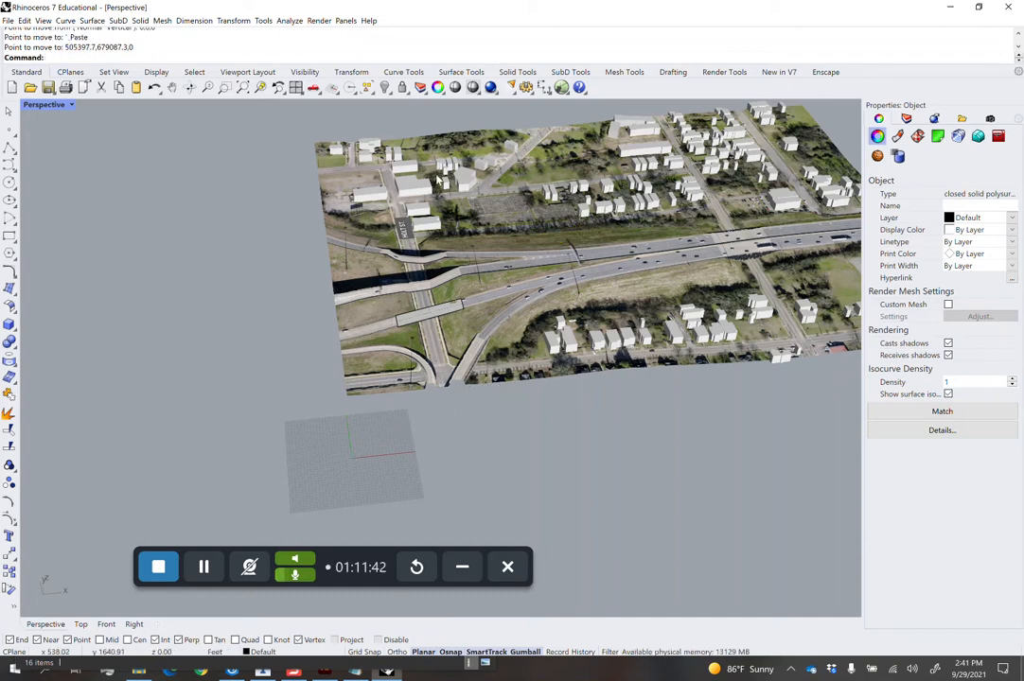
pyautogui.click(260, 87)
pyautogui.press('Escape')
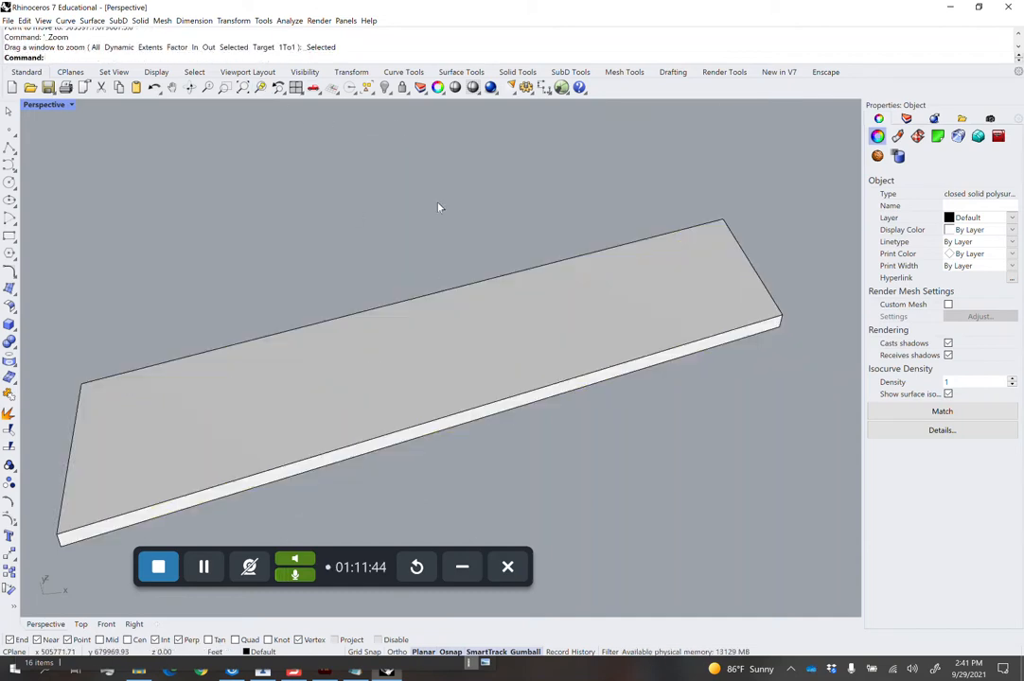
# Export the selected bridge deck to the OneDrive Desktop as a MotionBuilder FBX file named bridge_infraworks.
pyautogui.click(514, 347)
pyautogui.click(577, 442)
pyautogui.hotkey('ctrl', 'z')
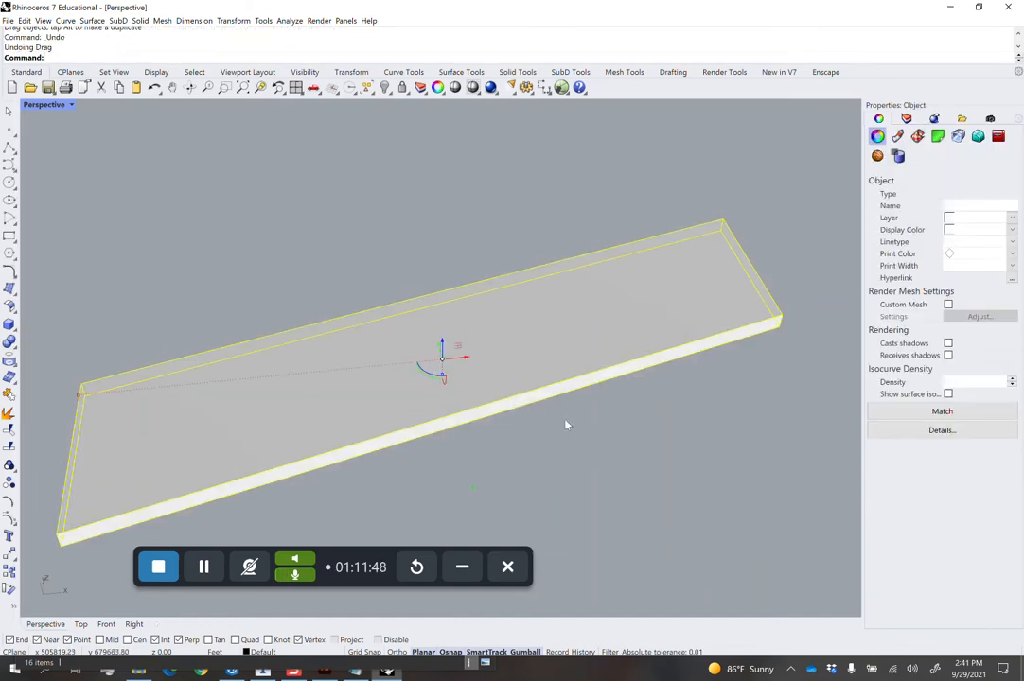
pyautogui.click(7, 20)
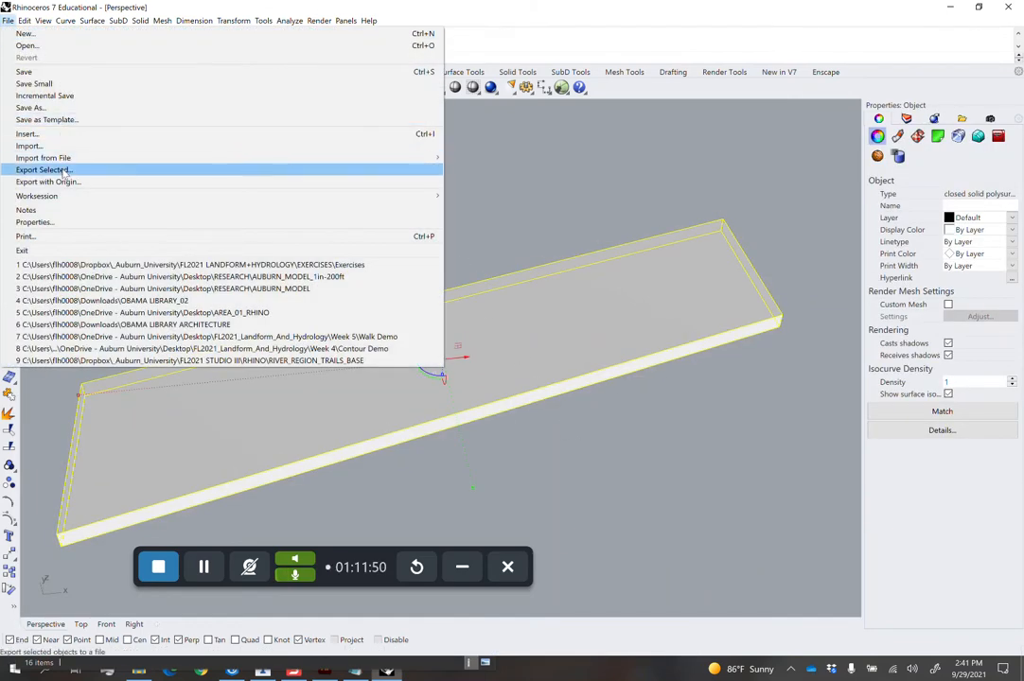
pyautogui.click(56, 170)
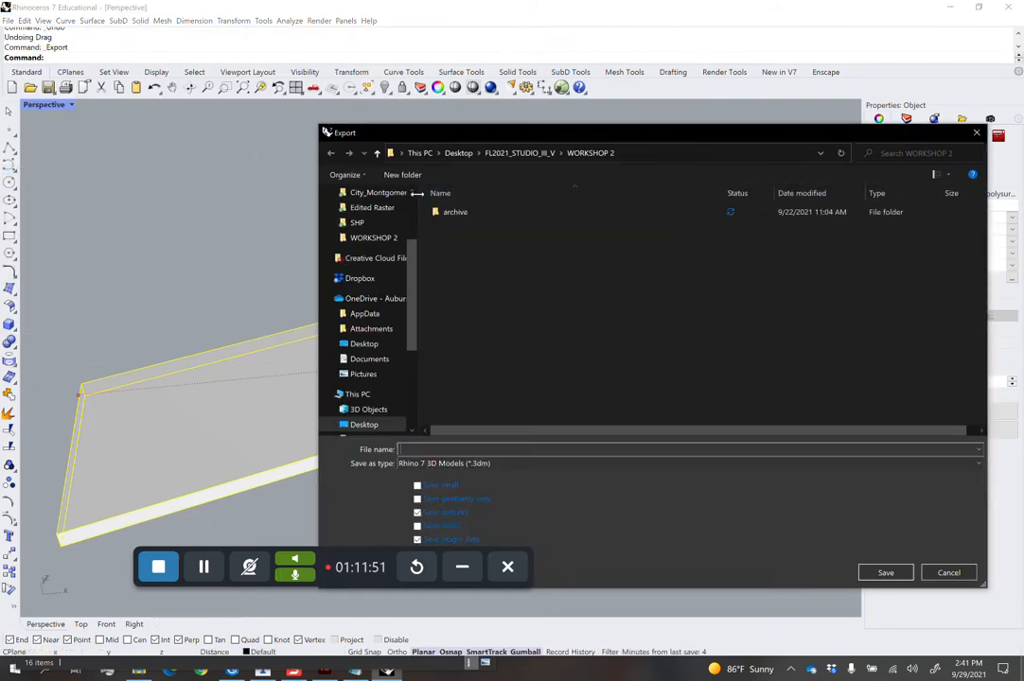
pyautogui.click(363, 344)
pyautogui.click(474, 466)
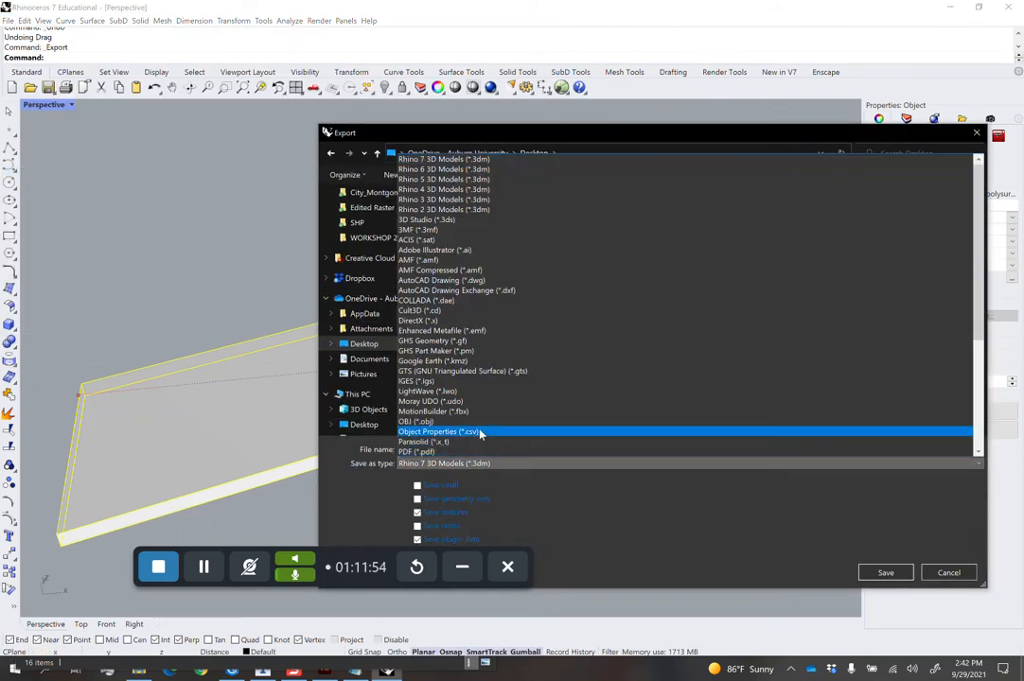
pyautogui.click(478, 410)
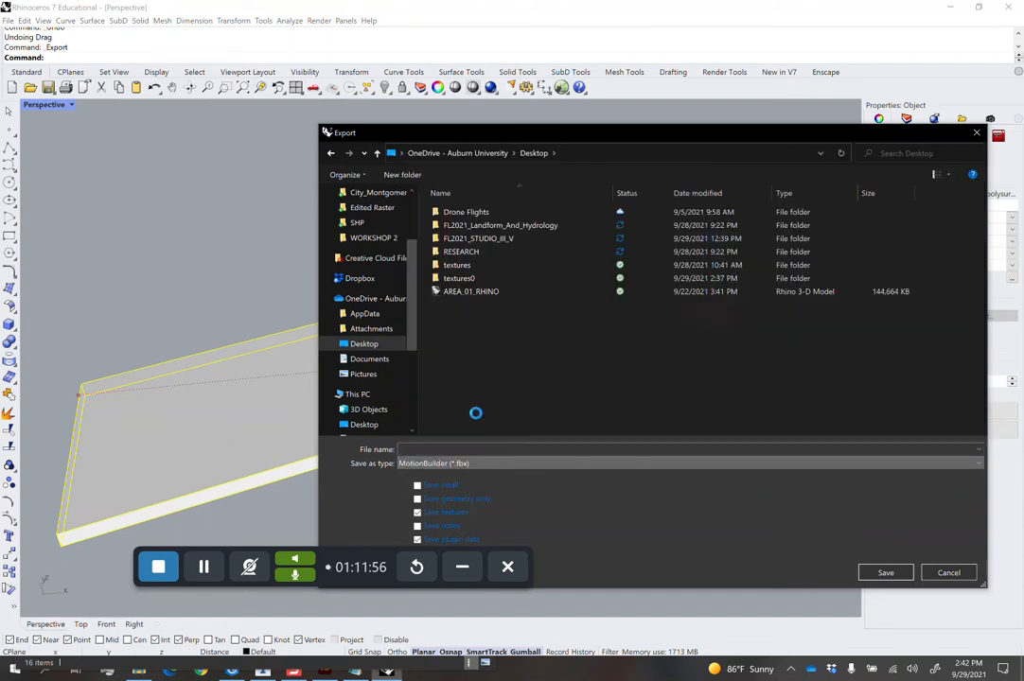
pyautogui.click(539, 449)
pyautogui.write('bridge_infraworks')
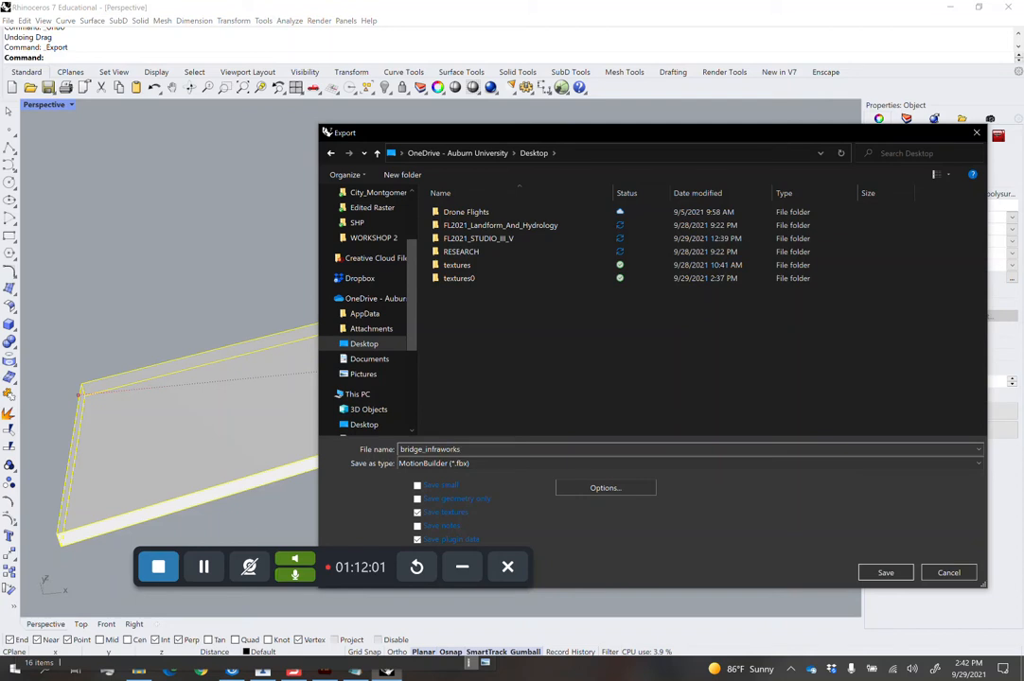
pyautogui.press('Return')
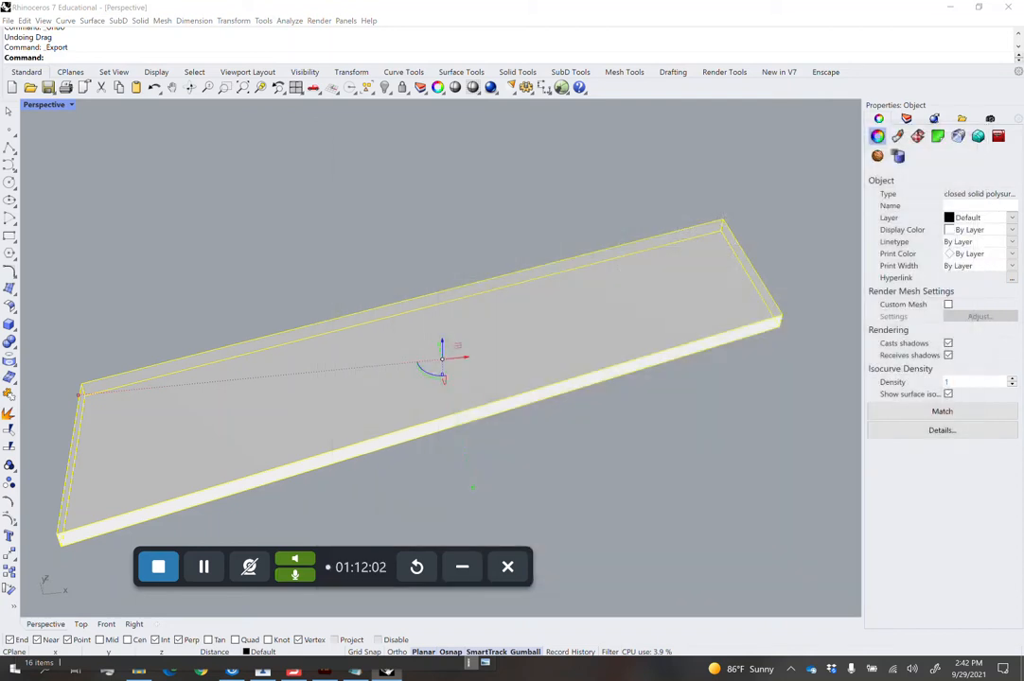
# Accept the FBX export options and set the polygon mesh density to about the middle between fewer and more polygons.
pyautogui.click(456, 444)
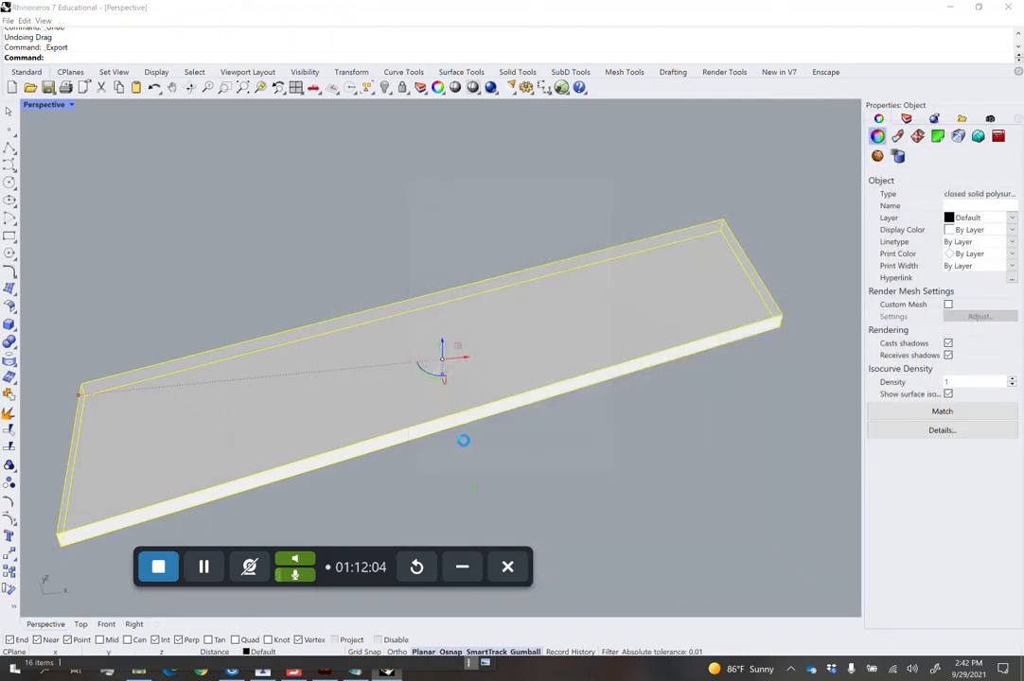
pyautogui.moveTo(448, 321); pyautogui.dragTo(509, 321)
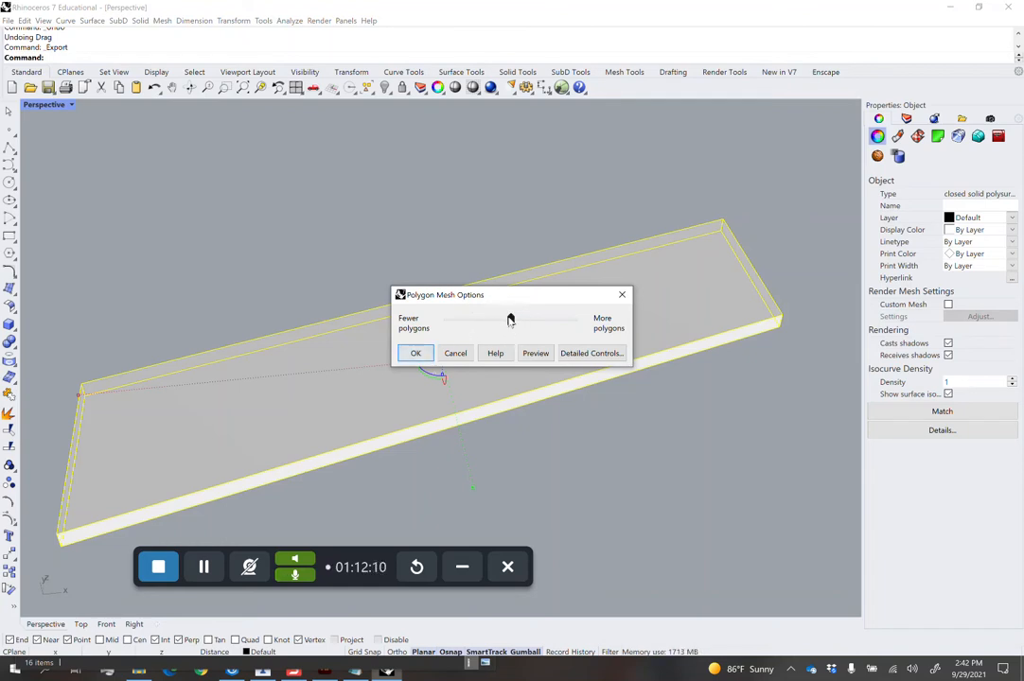
pyautogui.click(415, 353)
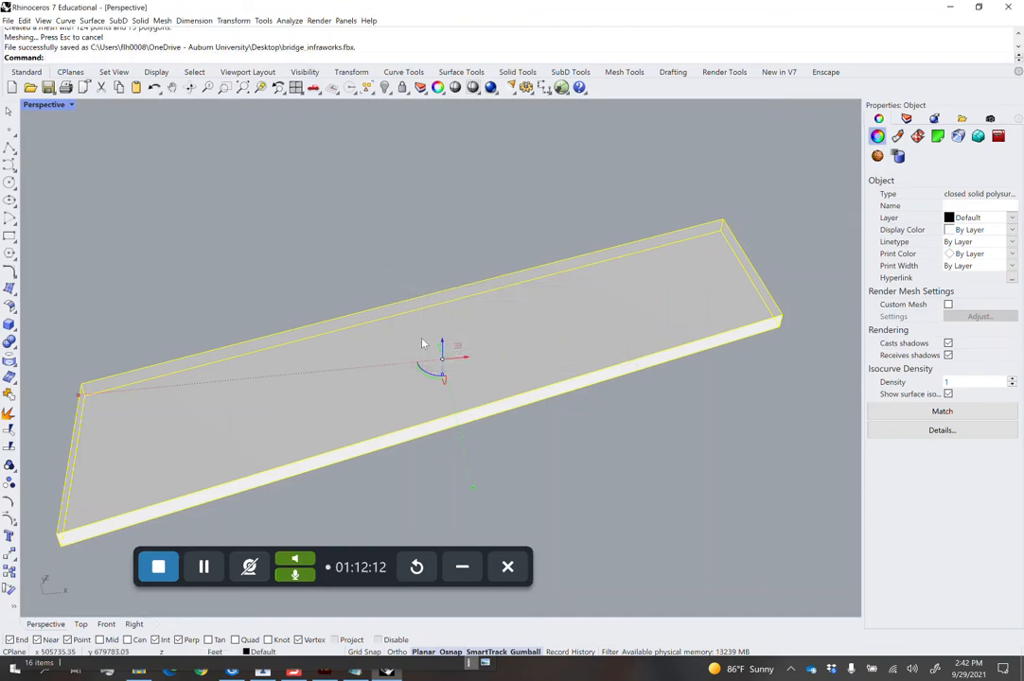
# Switch to InfraWorks and add bridge_infraworks from the Desktop as a 3D Model data source.
pyautogui.click(370, 228)
pyautogui.click(265, 674)
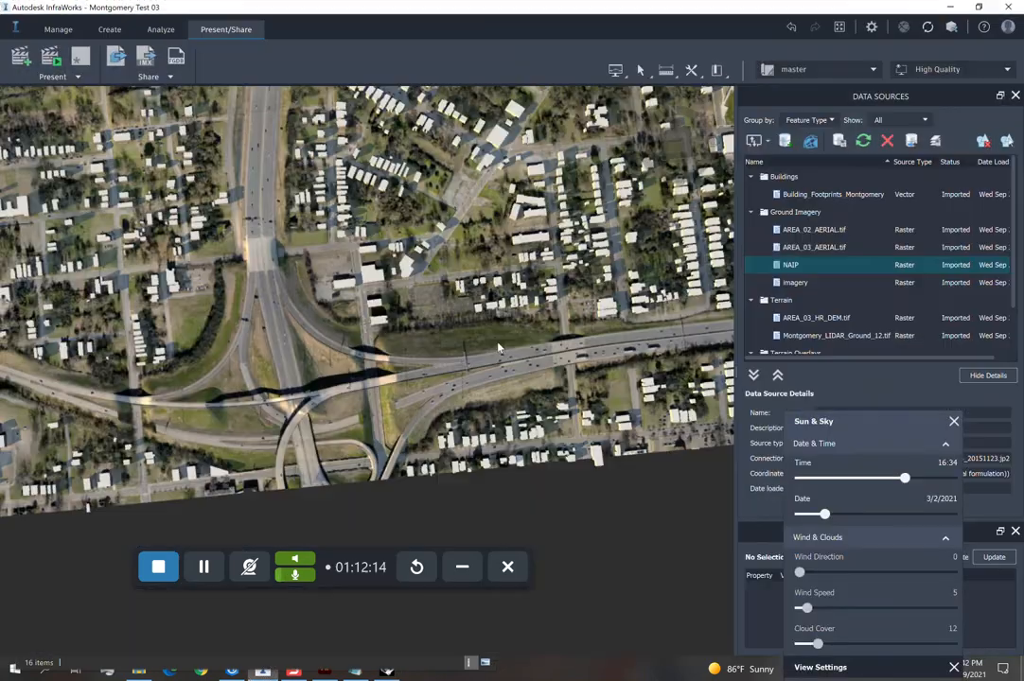
pyautogui.scroll(5, 445, 352)
pyautogui.moveTo(445, 352); pyautogui.dragTo(465, 288)
pyautogui.moveTo(378, 570); pyautogui.dragTo(378, 615)
pyautogui.click(770, 144)
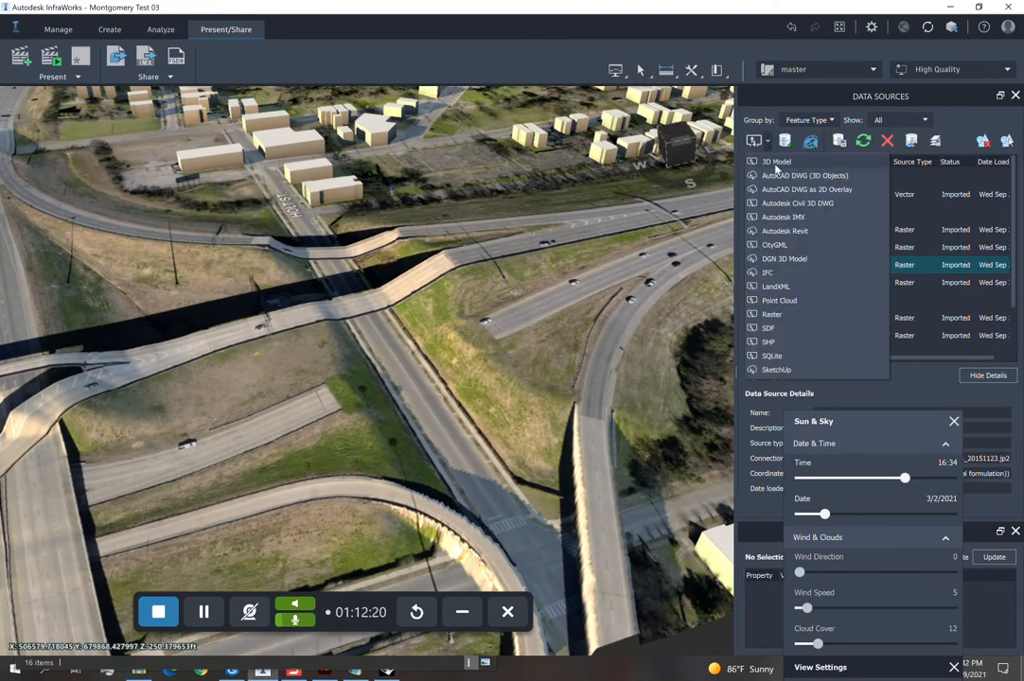
pyautogui.click(778, 163)
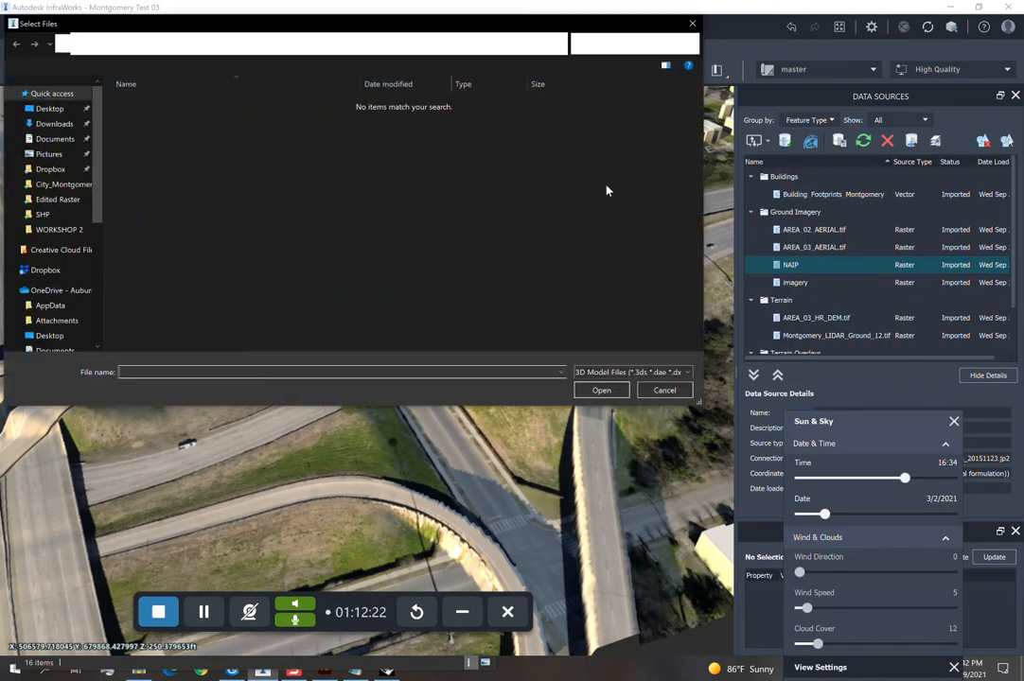
pyautogui.click(52, 109)
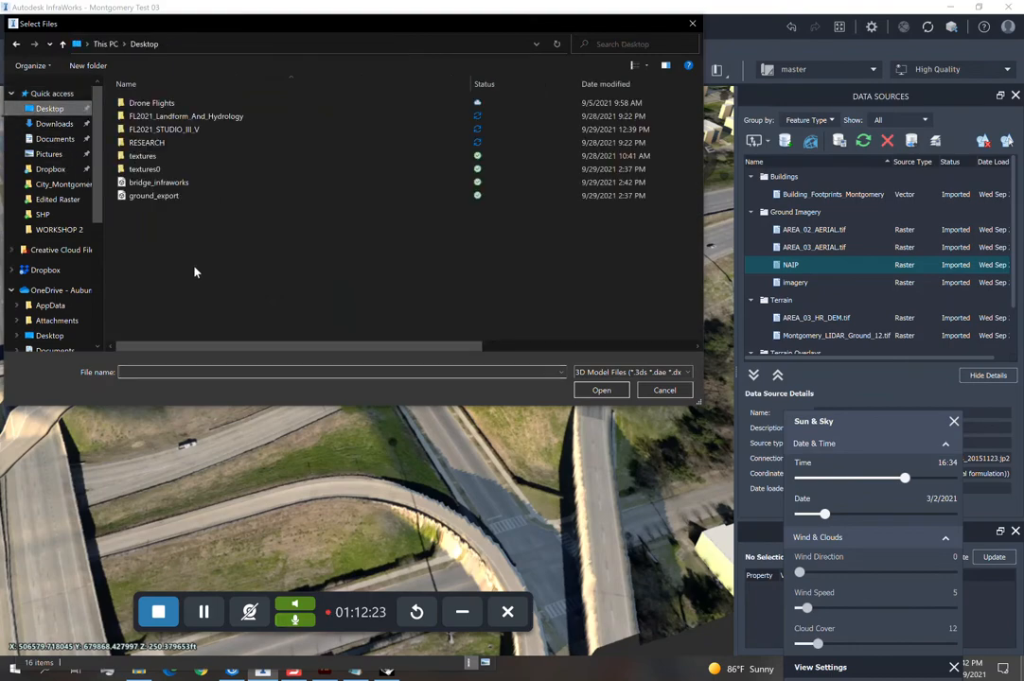
pyautogui.click(157, 188)
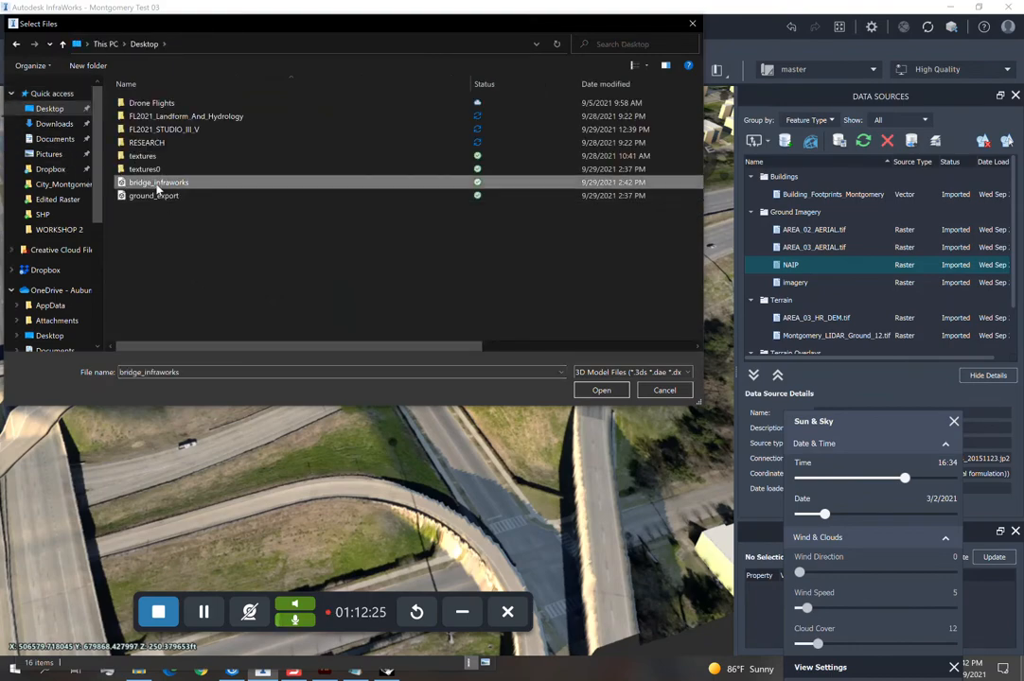
pyautogui.doubleClick(206, 187)
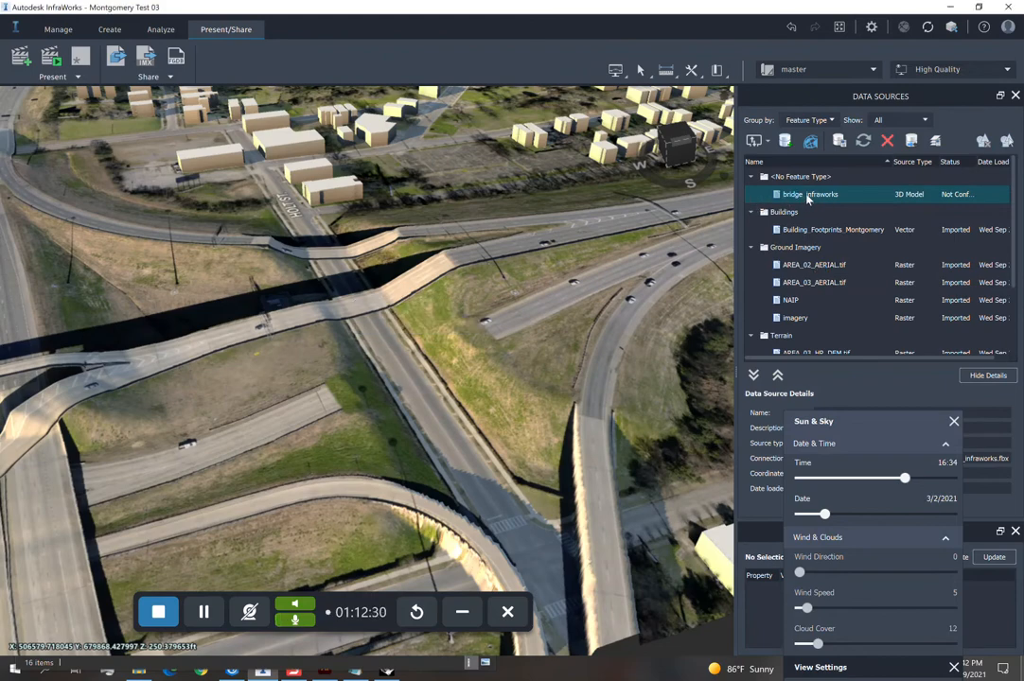
# Configure the bridge_infraworks source with the AL83-EF coordinate system and the Roads type, and refresh it into the model.
pyautogui.doubleClick(807, 195)
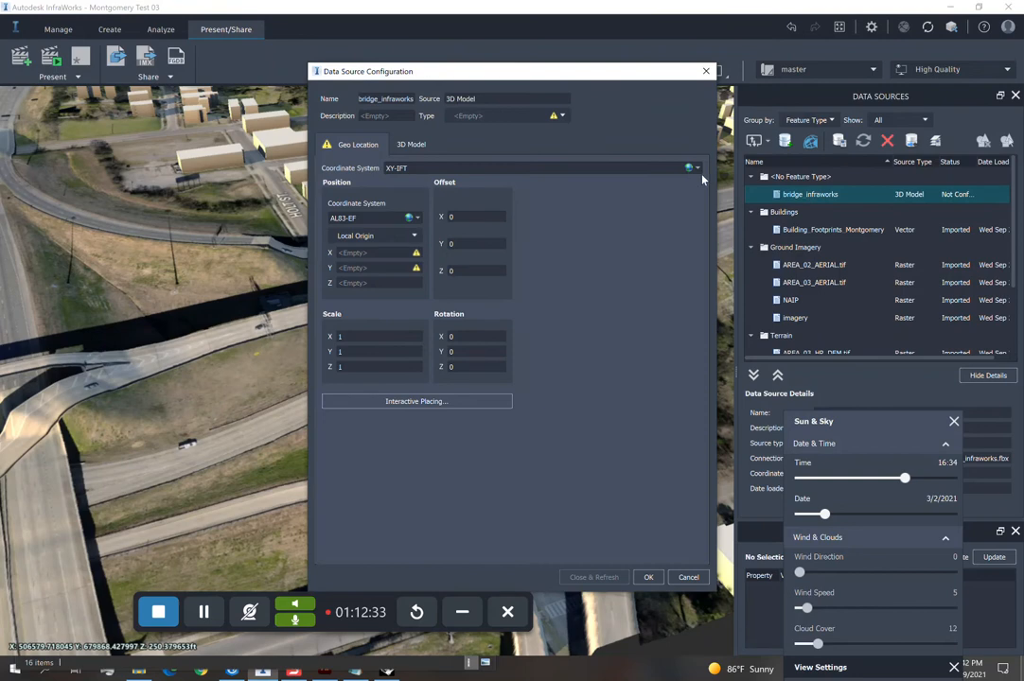
pyautogui.click(698, 169)
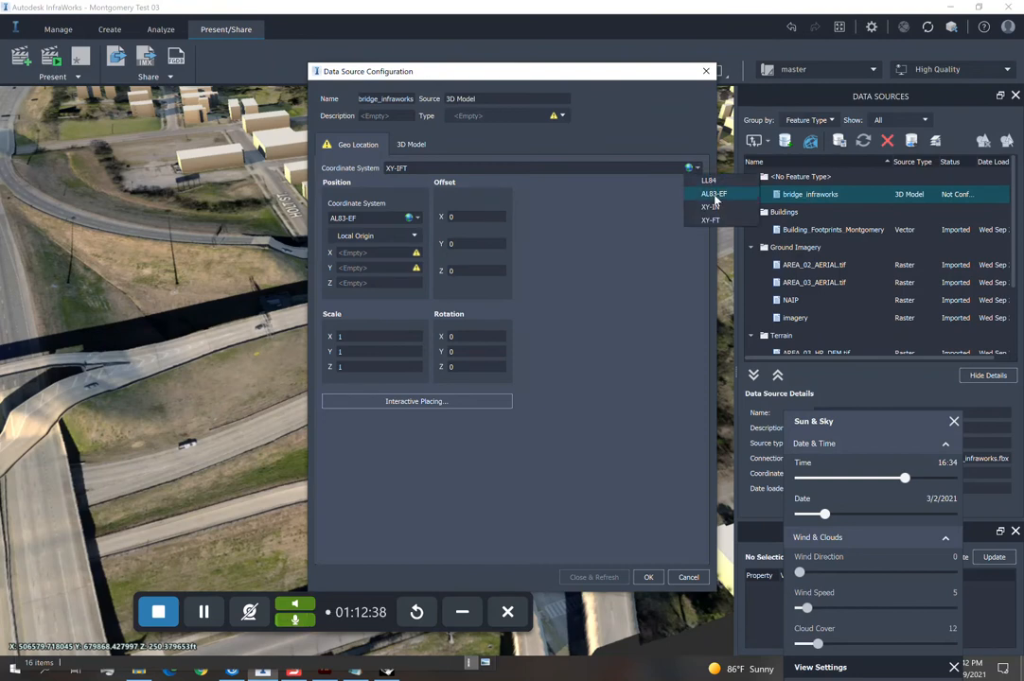
pyautogui.click(713, 194)
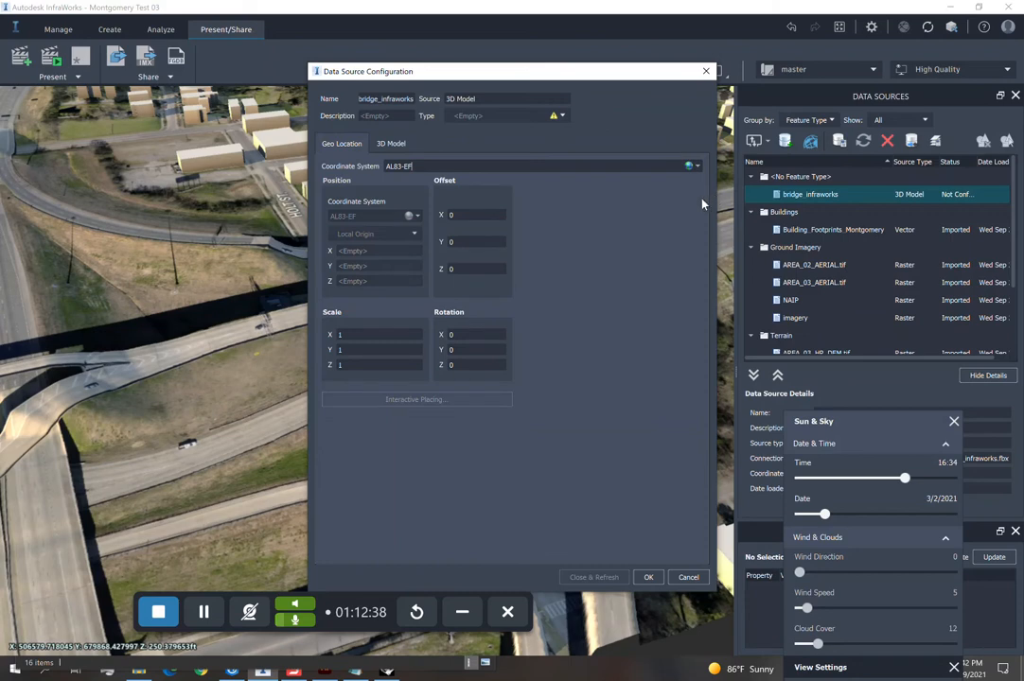
pyautogui.click(563, 118)
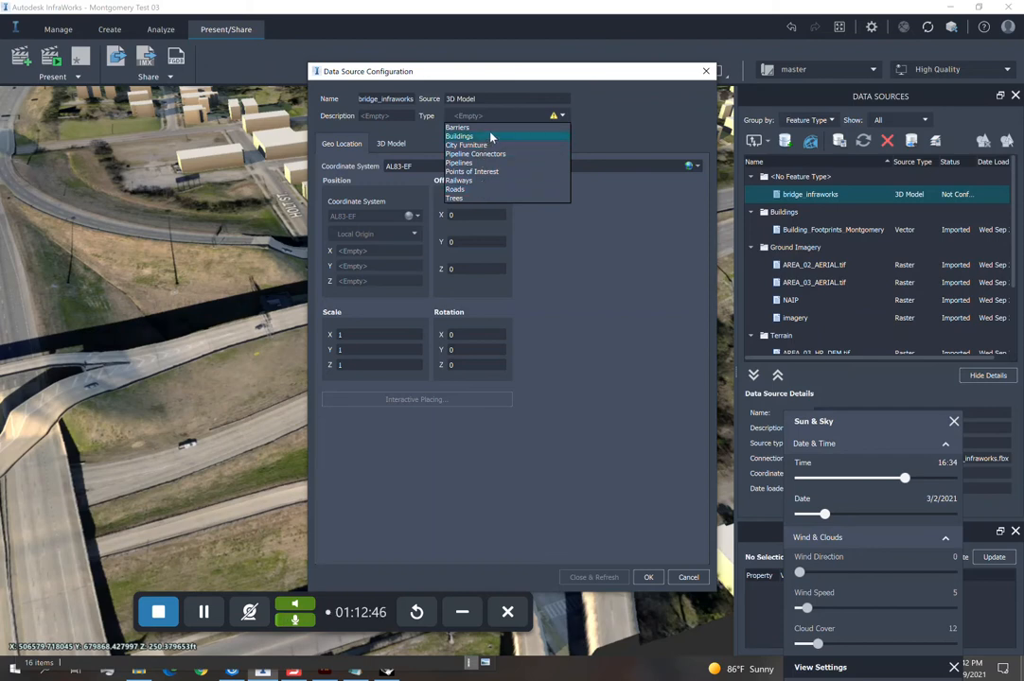
pyautogui.click(478, 193)
pyautogui.click(436, 143)
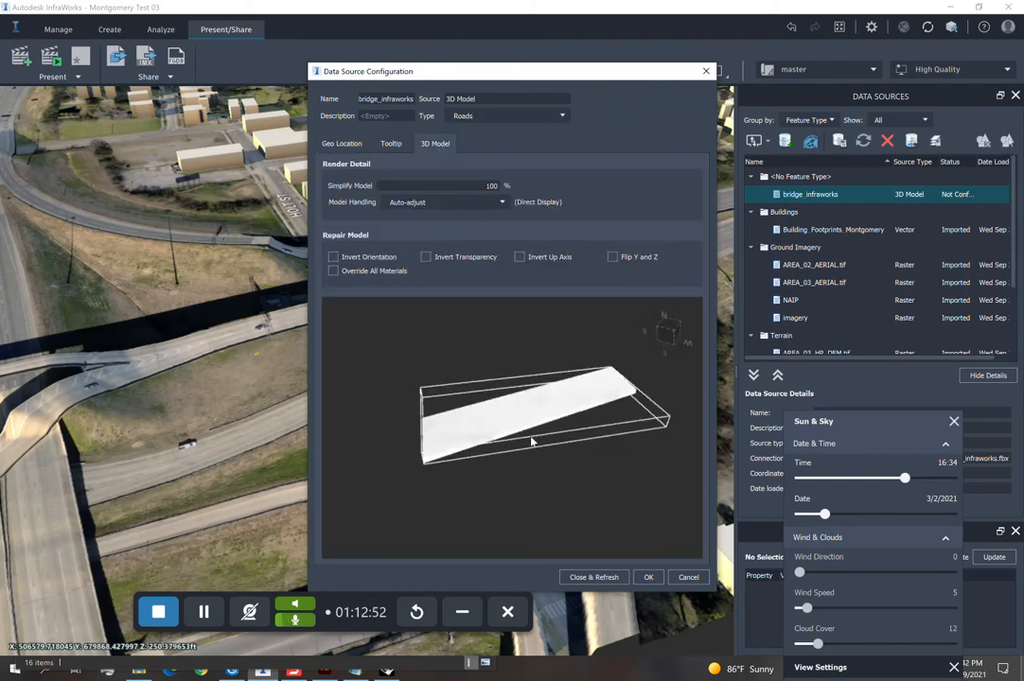
pyautogui.click(342, 144)
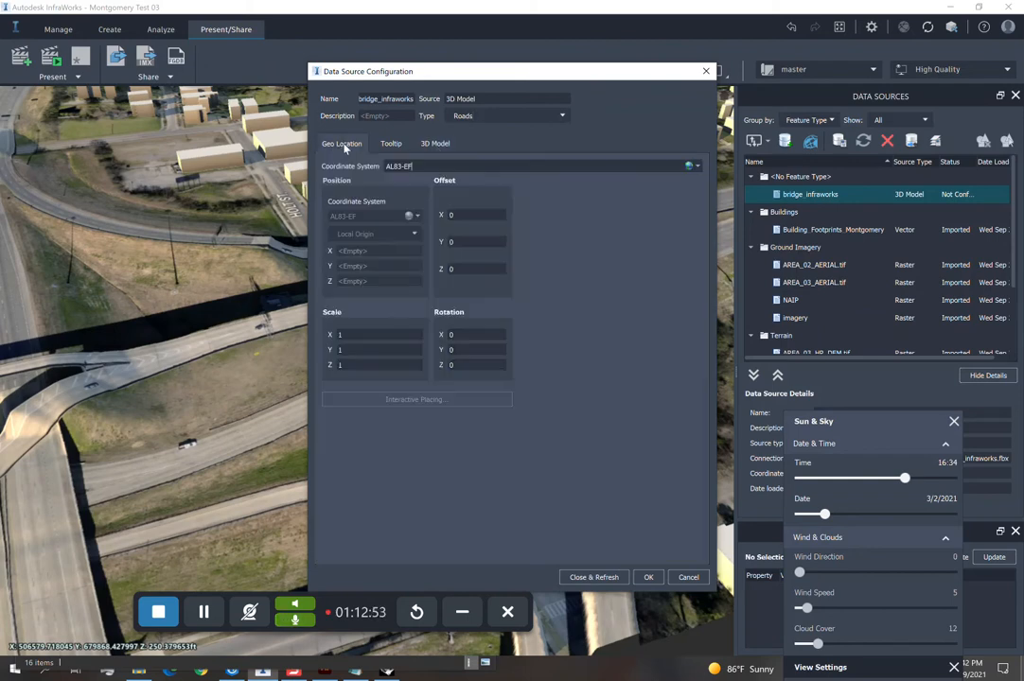
pyautogui.click(595, 577)
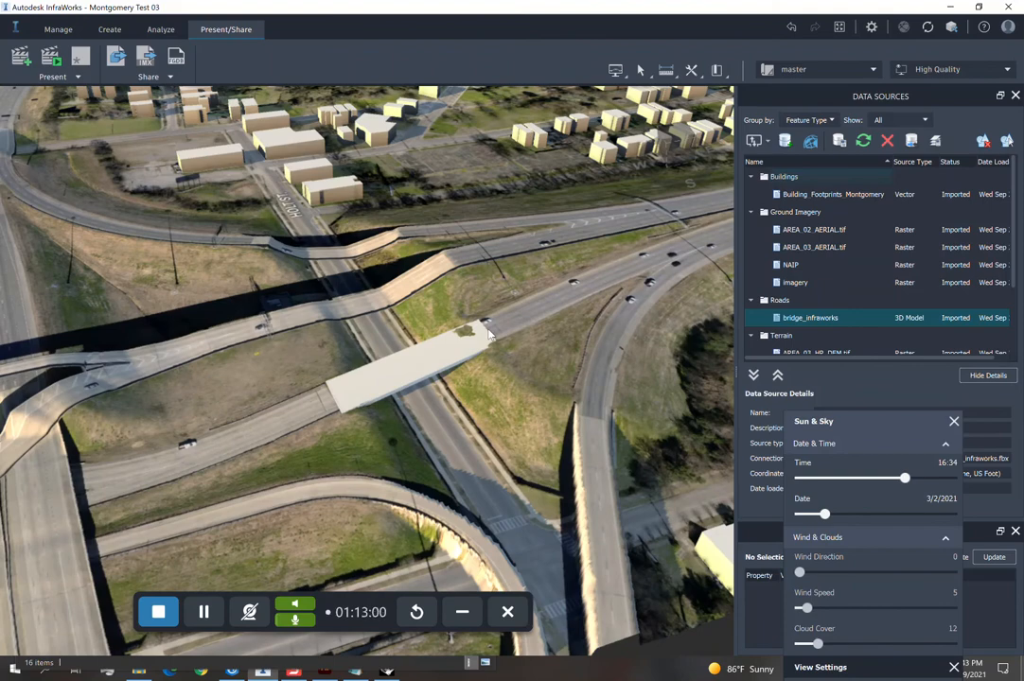
# Inspect the imported bridge over Holt Street, and remove the bridge_infraworks data source from the model.
pyautogui.moveTo(499, 414)
pyautogui.mouseDown()
pyautogui.moveTo(532, 380)
pyautogui.moveTo(494, 411)
pyautogui.mouseUp()
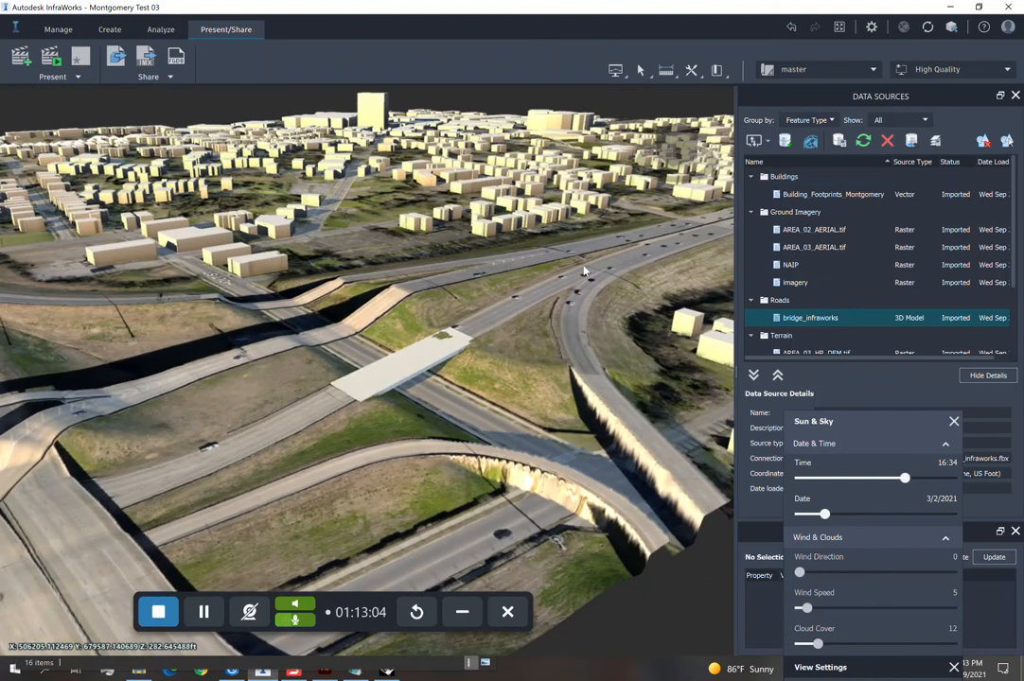
pyautogui.scroll(2, 579, 383)
pyautogui.rightClick(827, 320)
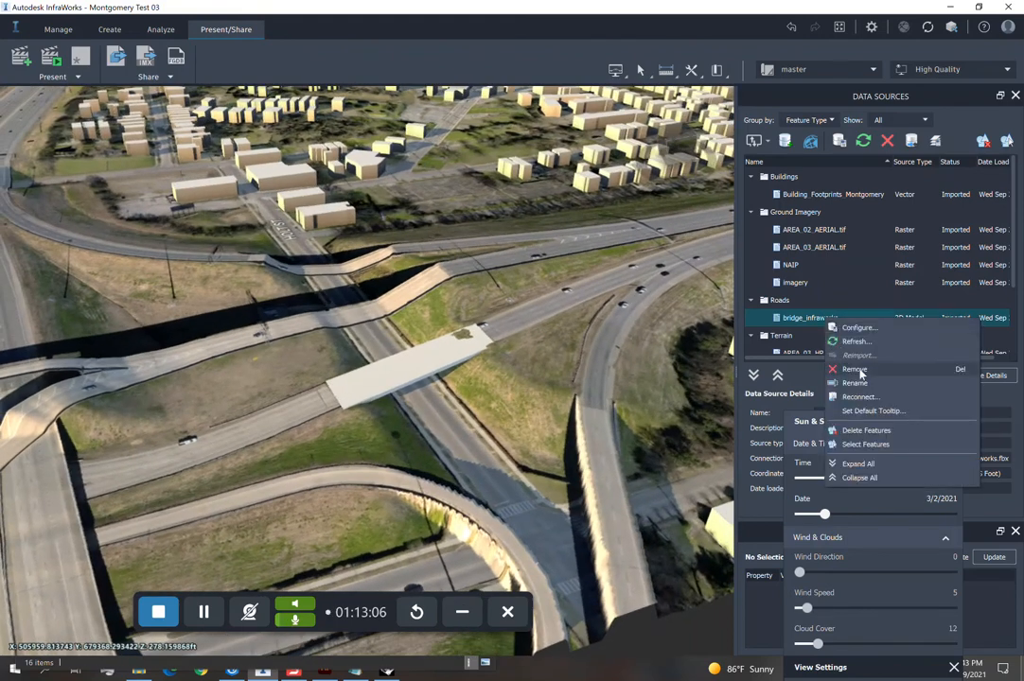
pyautogui.click(854, 369)
pyautogui.click(582, 352)
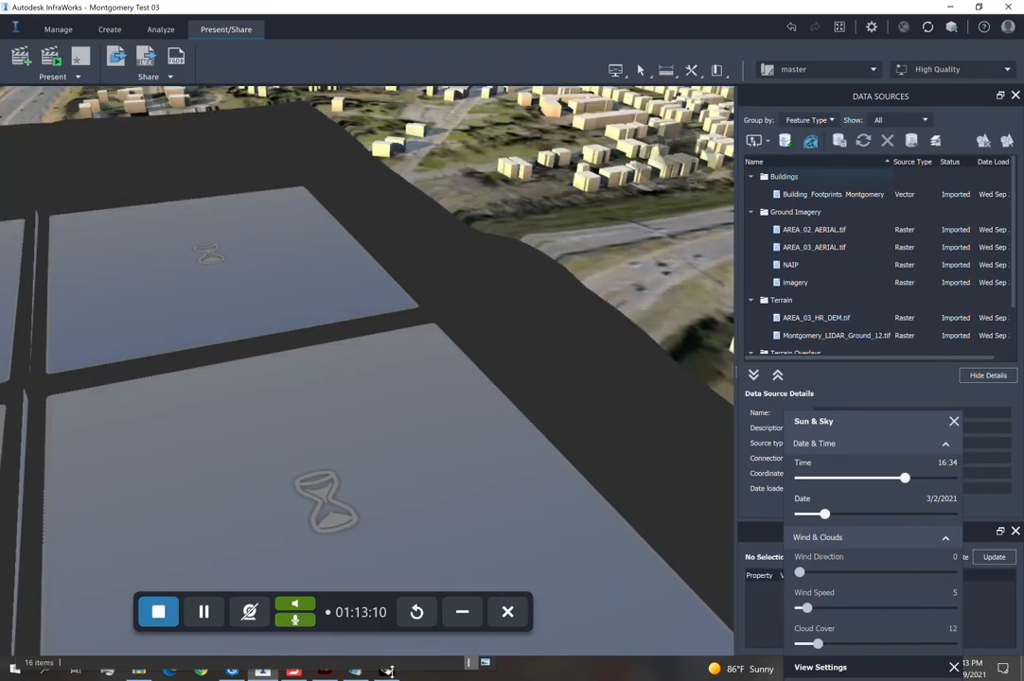
# Switch to Rhino and undo the bridge deck's move to the offset coordinates.
pyautogui.click(387, 669)
pyautogui.scroll(-5, 574, 457)
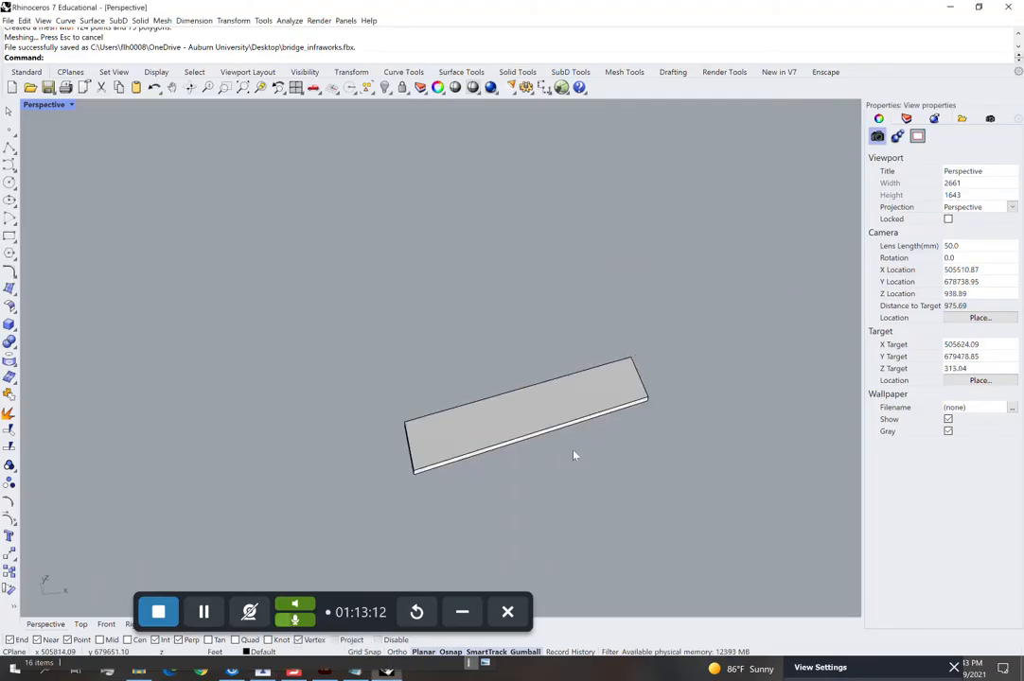
pyautogui.hotkey('ctrl', 'z')
pyautogui.write('zs')
pyautogui.press('Return')
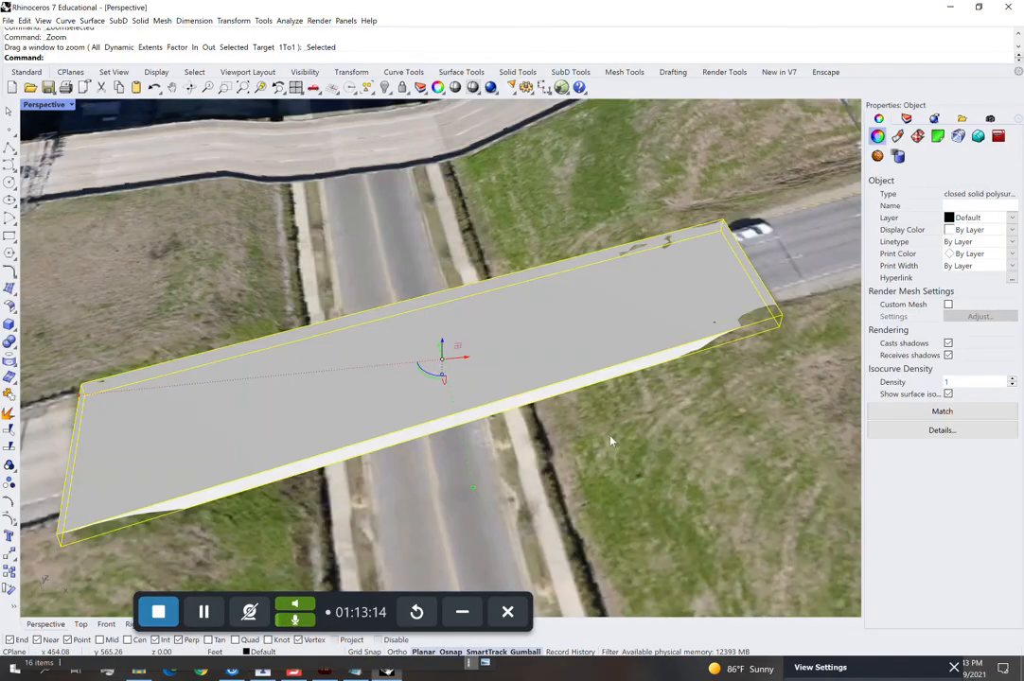
pyautogui.scroll(-10, 608, 434)
pyautogui.scroll(-10, 608, 432)
pyautogui.moveTo(608, 432); pyautogui.dragTo(641, 534, button='right')
pyautogui.click(640, 534)
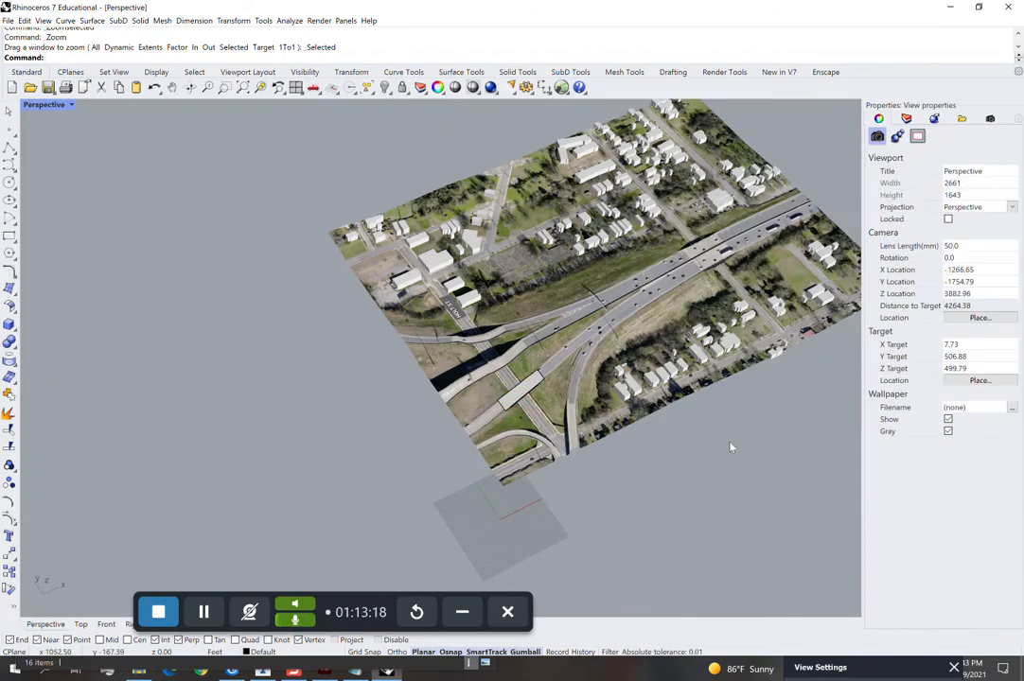
# Model a small rectangular box about 26 ft tall standing on the bridge deck near its western end.
pyautogui.scroll(12, 547, 413)
pyautogui.click(465, 323)
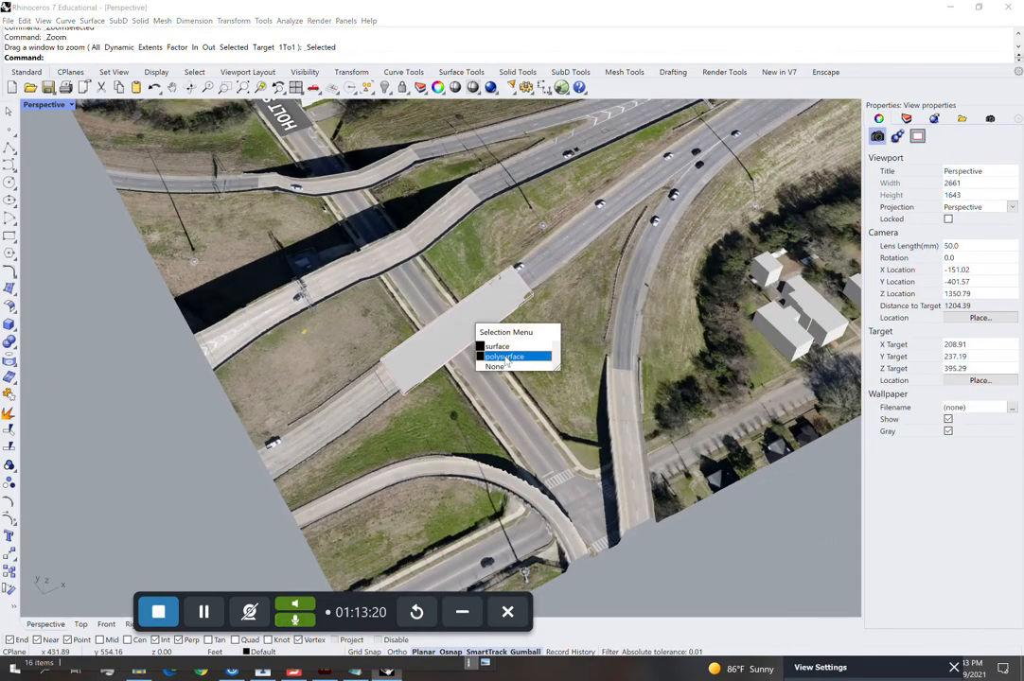
pyautogui.click(503, 357)
pyautogui.moveTo(502, 357); pyautogui.dragTo(340, 314, button='right')
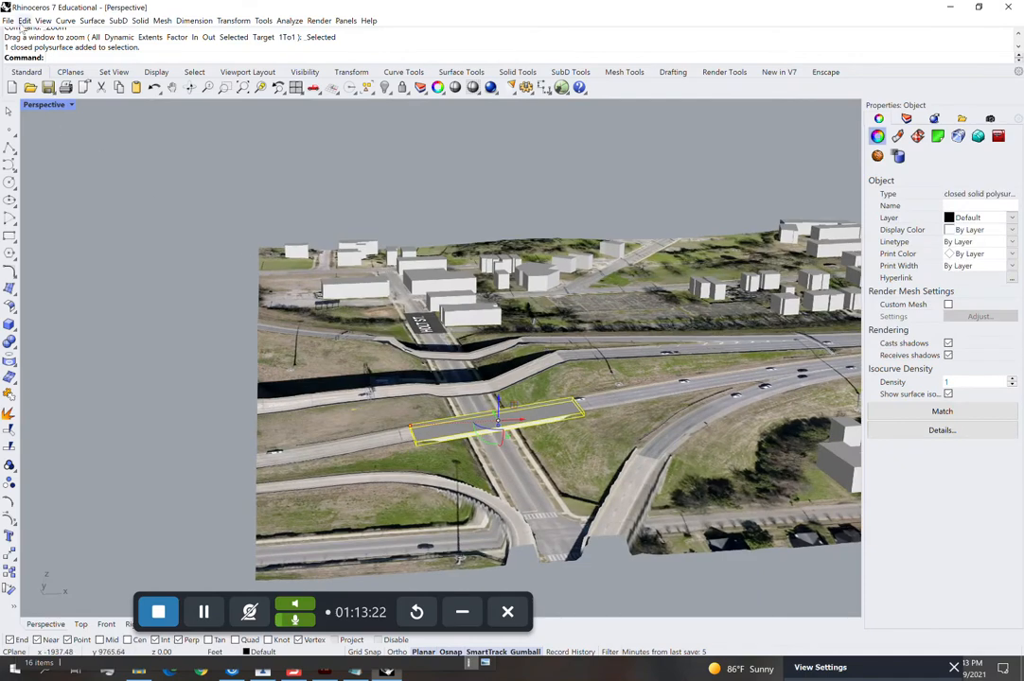
pyautogui.click(8, 20)
pyautogui.click(514, 324)
pyautogui.moveTo(512, 324); pyautogui.dragTo(547, 380, button='right')
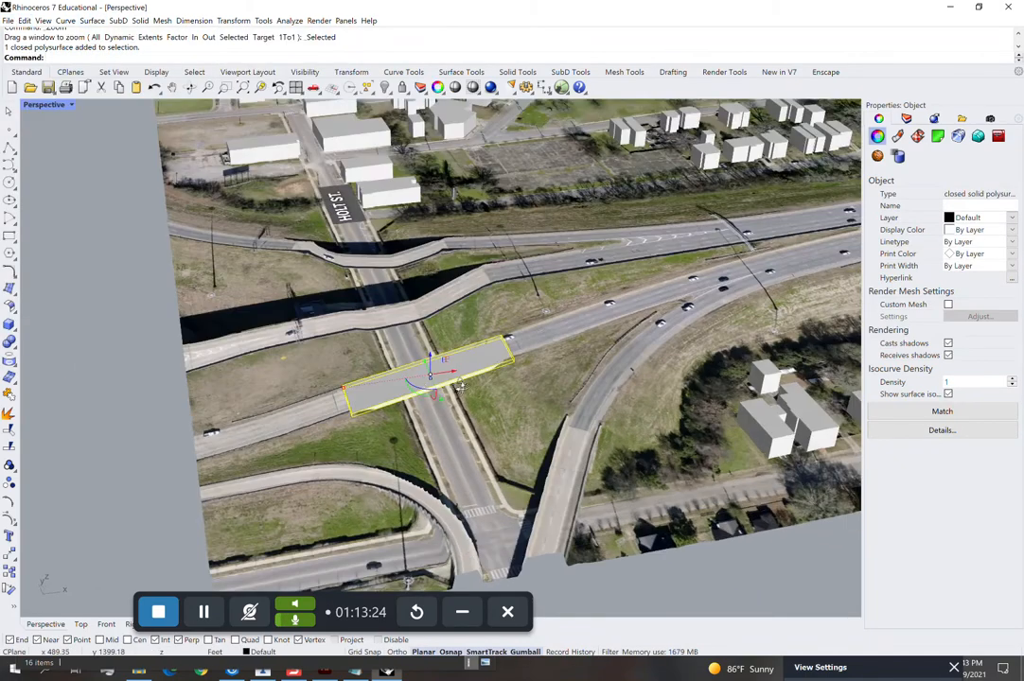
pyautogui.scroll(8, 57, 333)
pyautogui.click(8, 325)
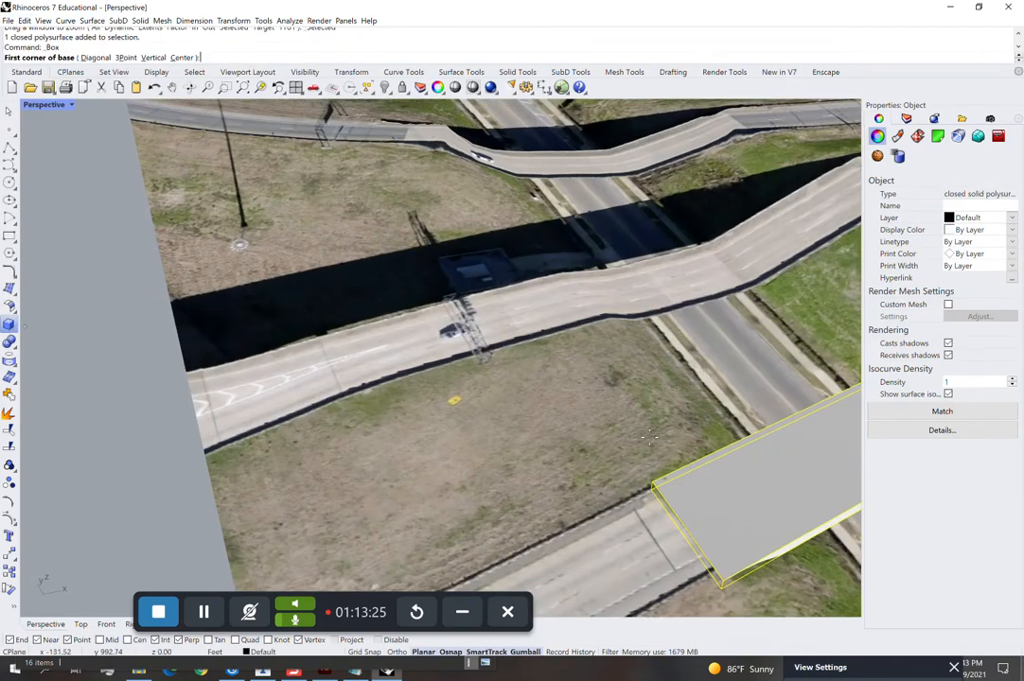
pyautogui.click(680, 511)
pyautogui.click(761, 512)
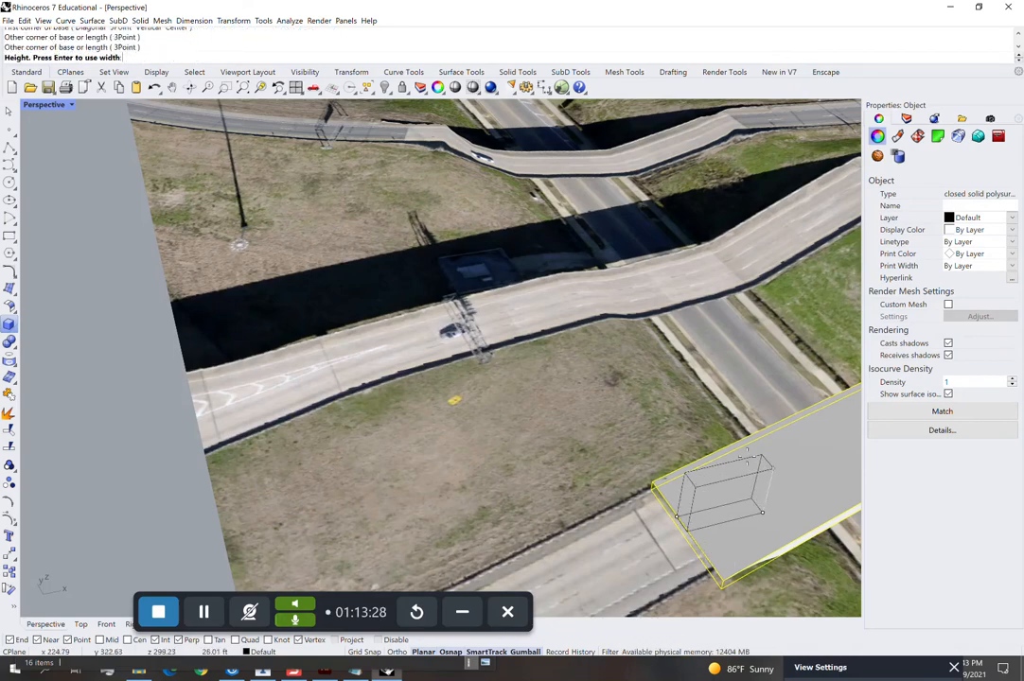
pyautogui.click(746, 456)
# Export the box and bridge deck together as a MotionBuilder FBX, replacing bridge_infraworks on the Desktop and accepting the existing export and mesh options.
pyautogui.moveTo(746, 456); pyautogui.dragTo(500, 400, button='right')
pyautogui.click(705, 428)
pyautogui.scroll(-5, 680, 414)
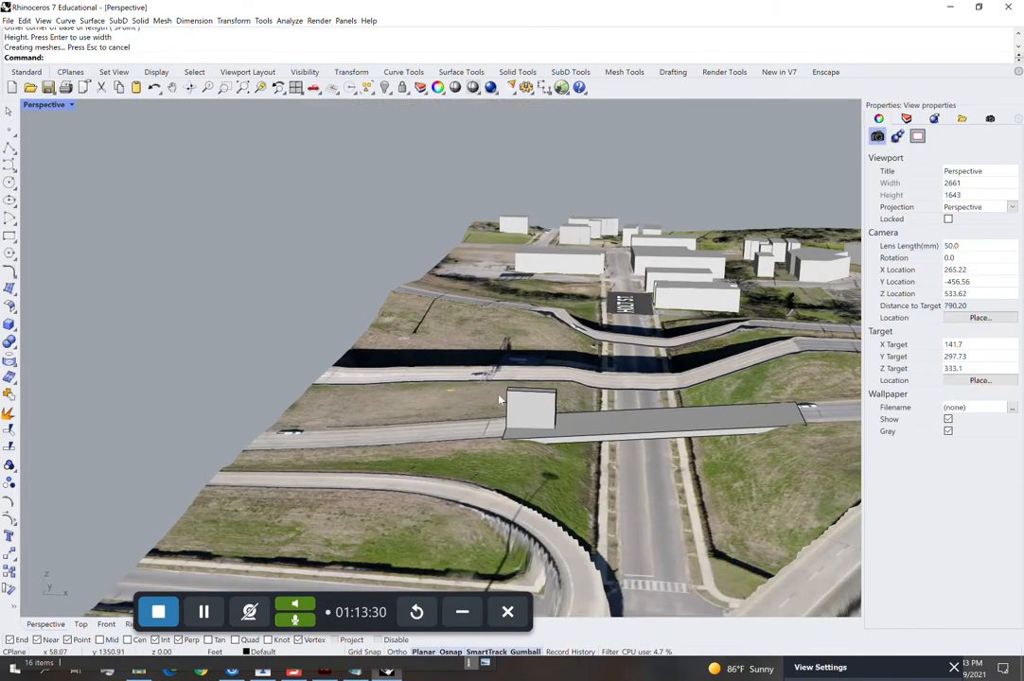
pyautogui.click(499, 400)
pyautogui.scroll(8, 500, 400)
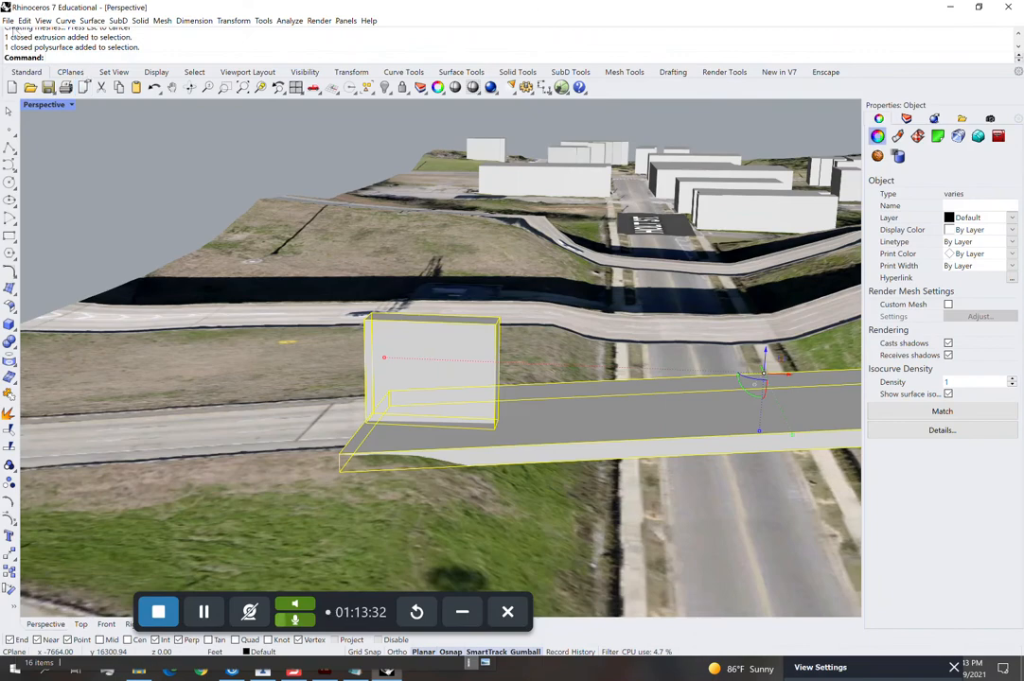
pyautogui.click(7, 20)
pyautogui.click(75, 168)
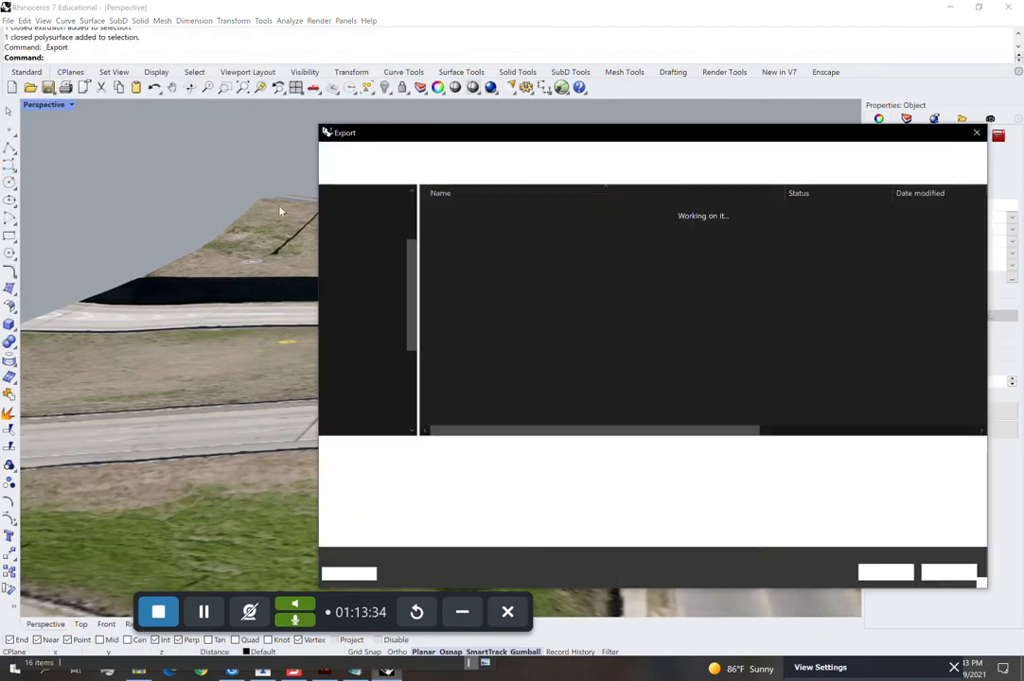
pyautogui.click(521, 295)
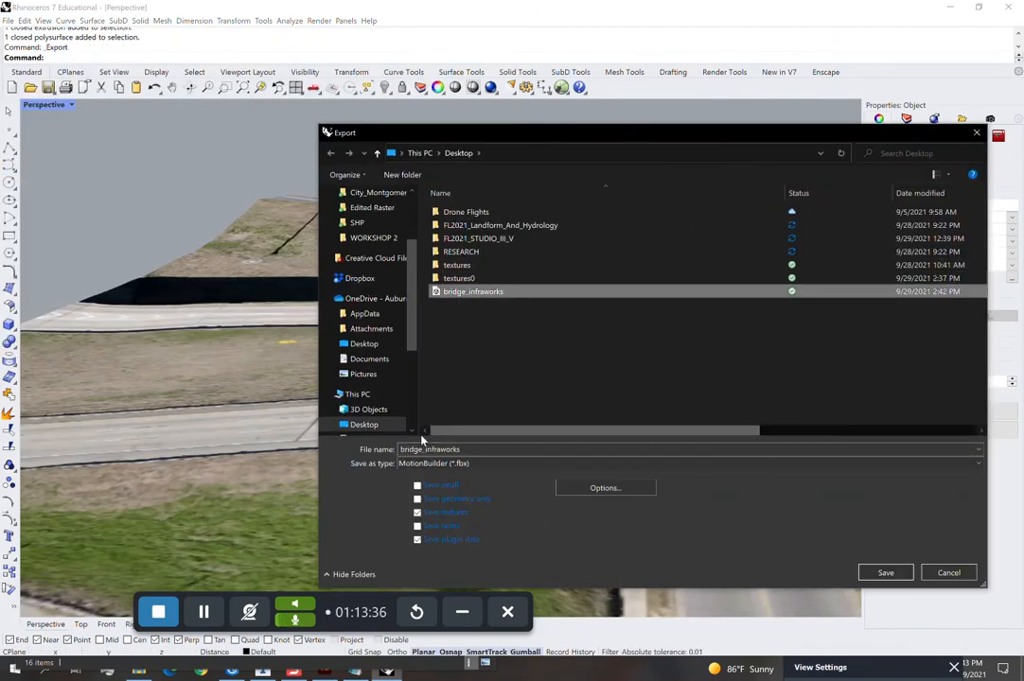
pyautogui.click(875, 574)
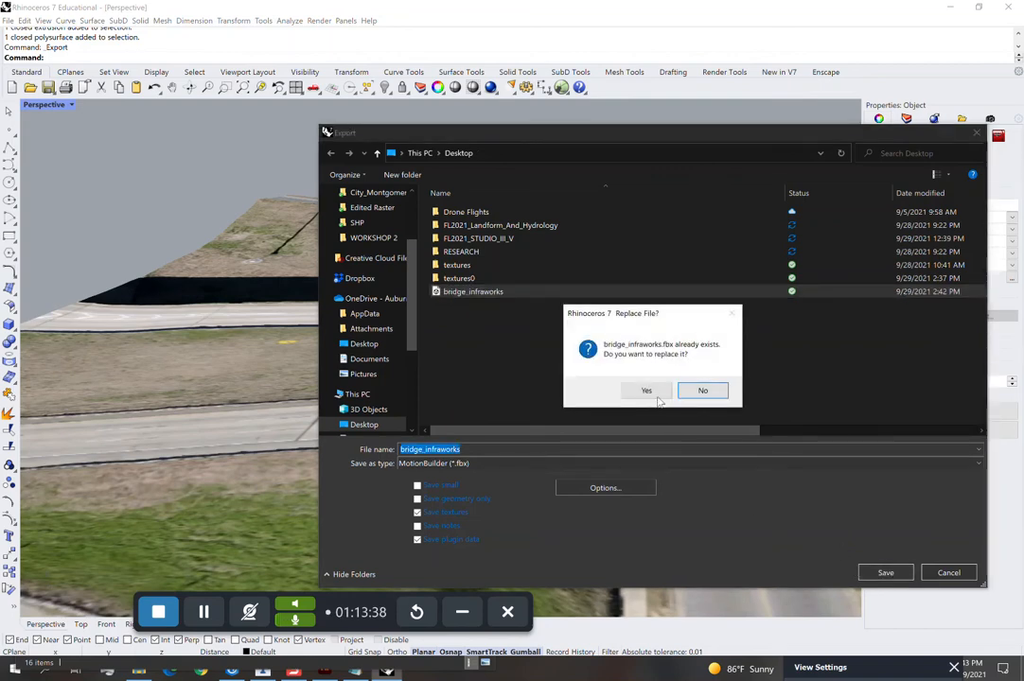
pyautogui.click(627, 393)
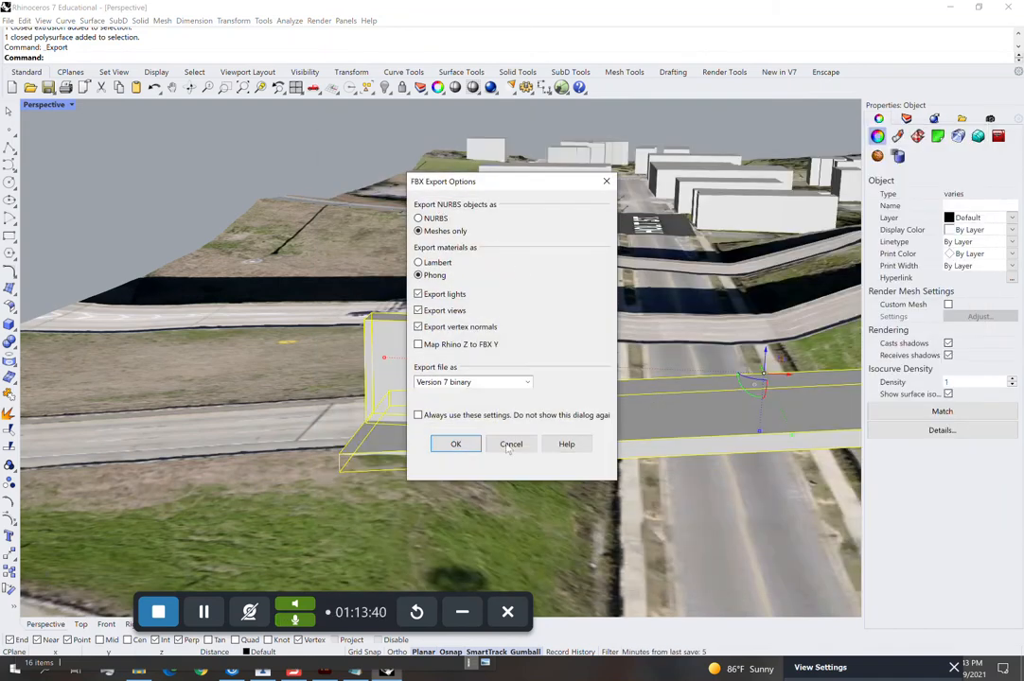
pyautogui.click(457, 442)
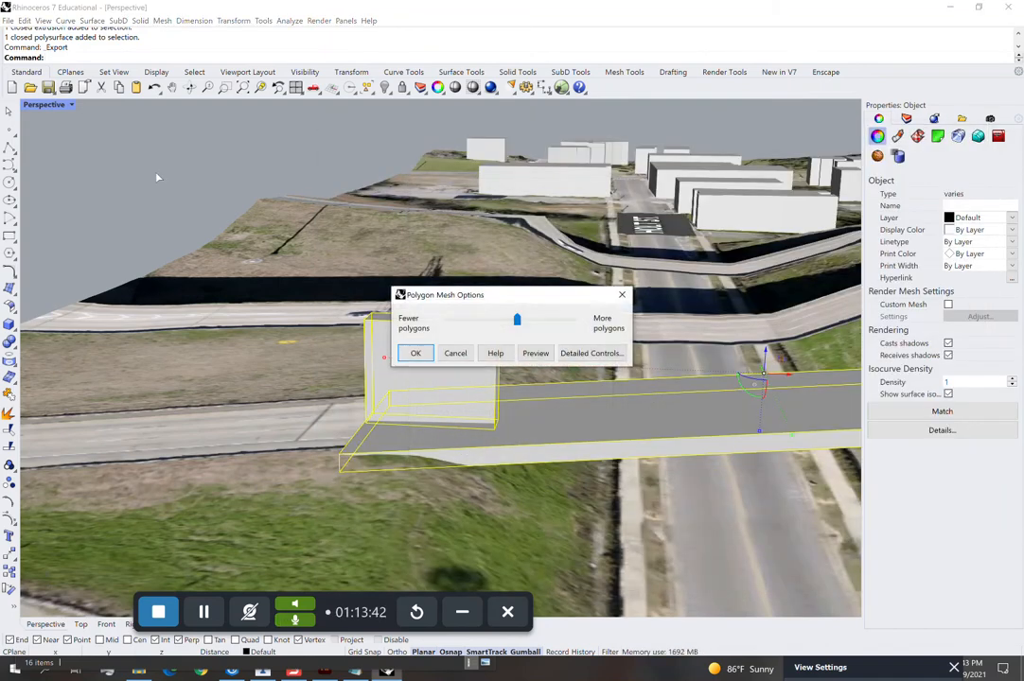
pyautogui.click(415, 354)
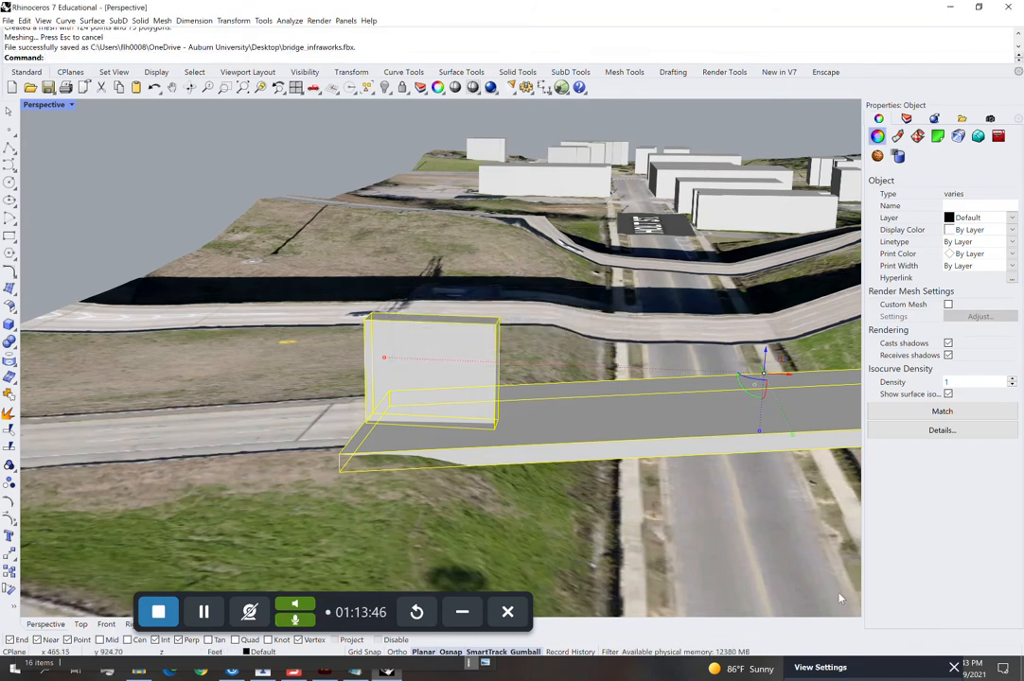
pyautogui.click(147, 153)
# Switch to InfraWorks and add the re-exported bridge_infraworks file from the Desktop as a 3D model data source.
pyautogui.click(950, 8)
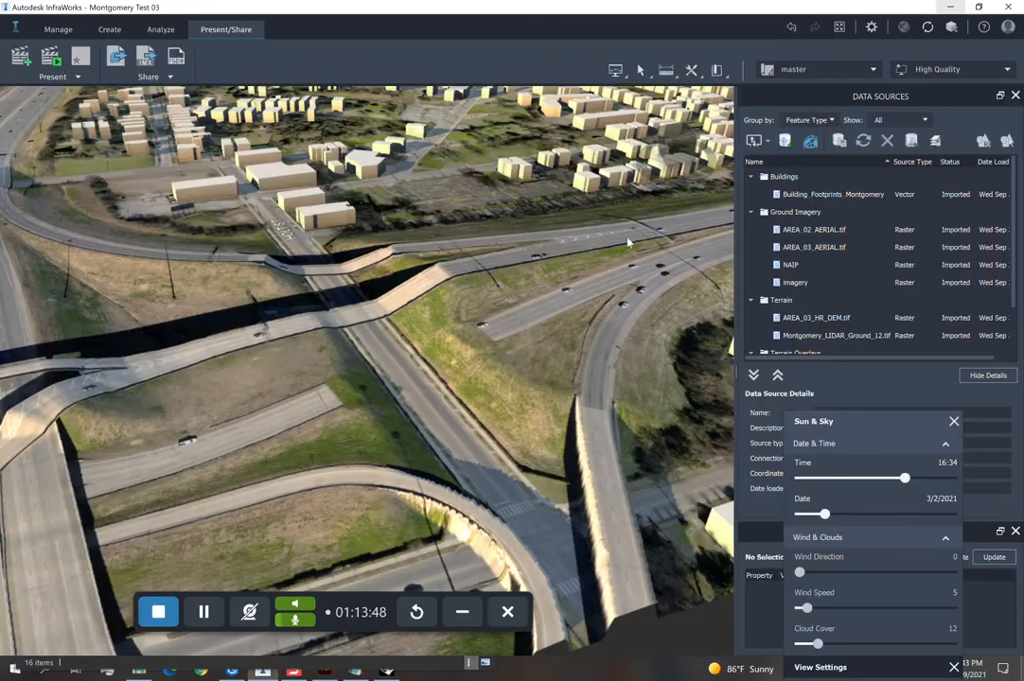
pyautogui.click(770, 143)
pyautogui.click(784, 161)
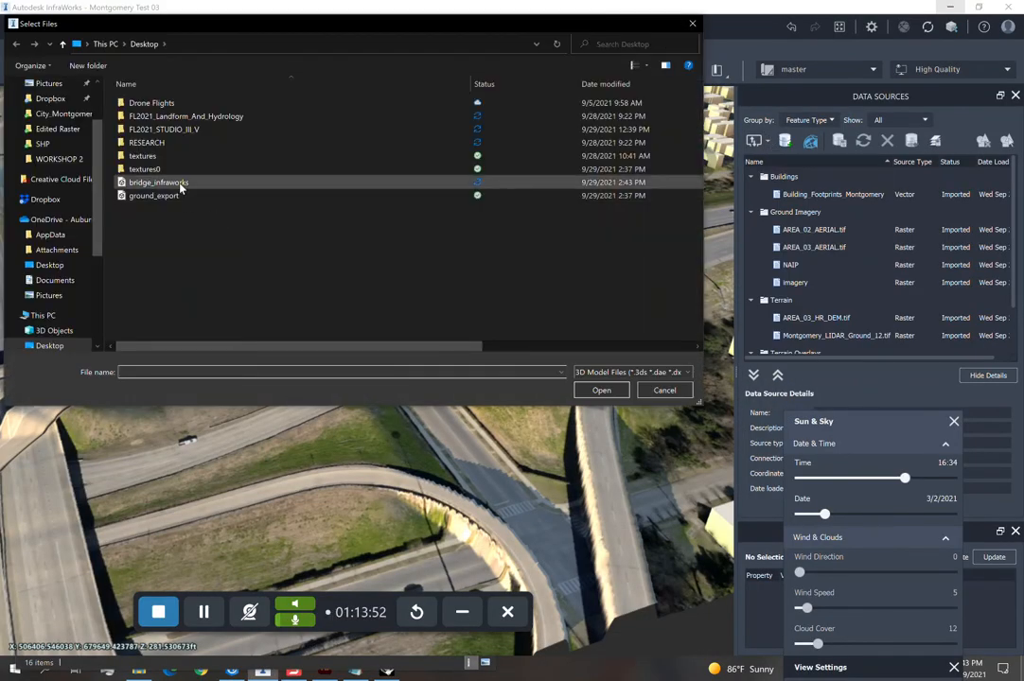
pyautogui.click(180, 183)
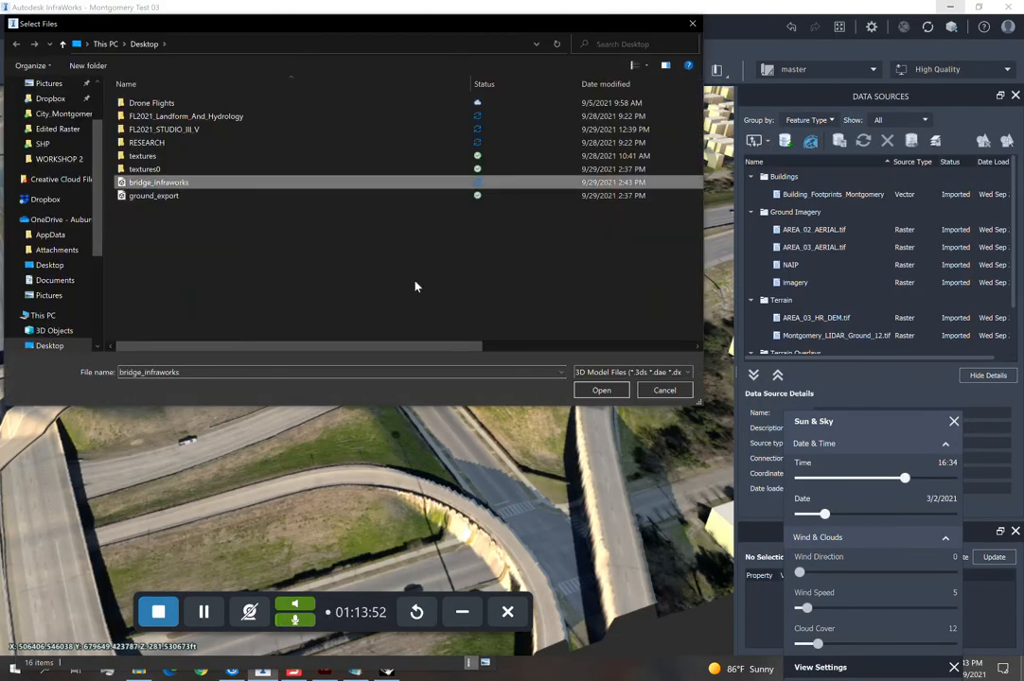
pyautogui.click(606, 393)
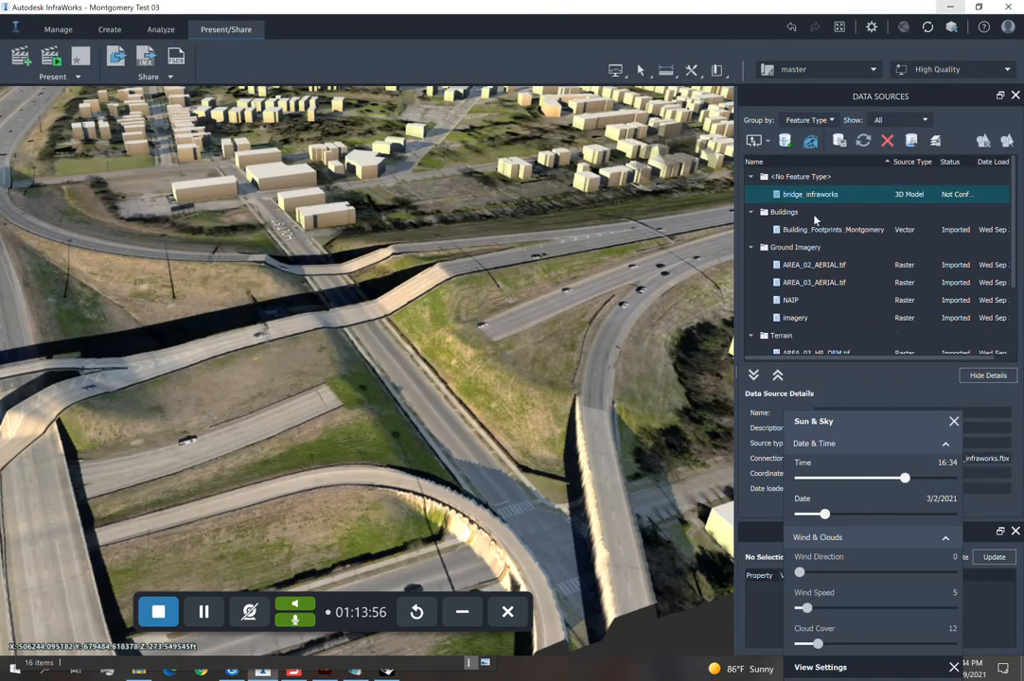
# Configure the bridge_infraworks data source with the type Roads and the coordinate system AL83-EF.
pyautogui.doubleClick(823, 194)
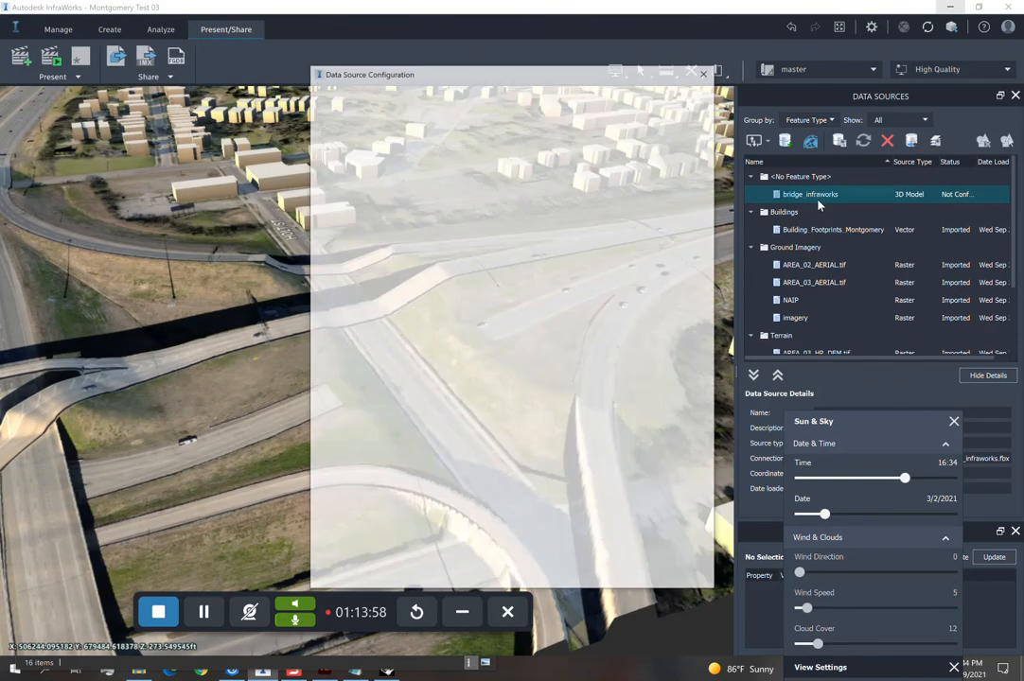
pyautogui.click(563, 117)
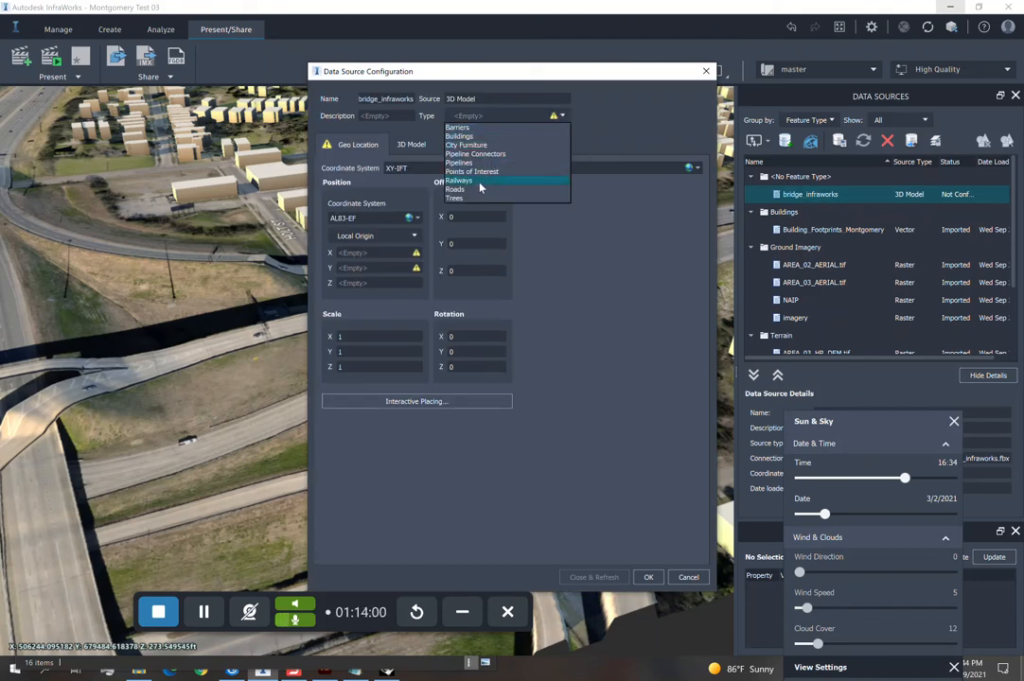
pyautogui.click(492, 178)
pyautogui.click(566, 117)
pyautogui.click(459, 189)
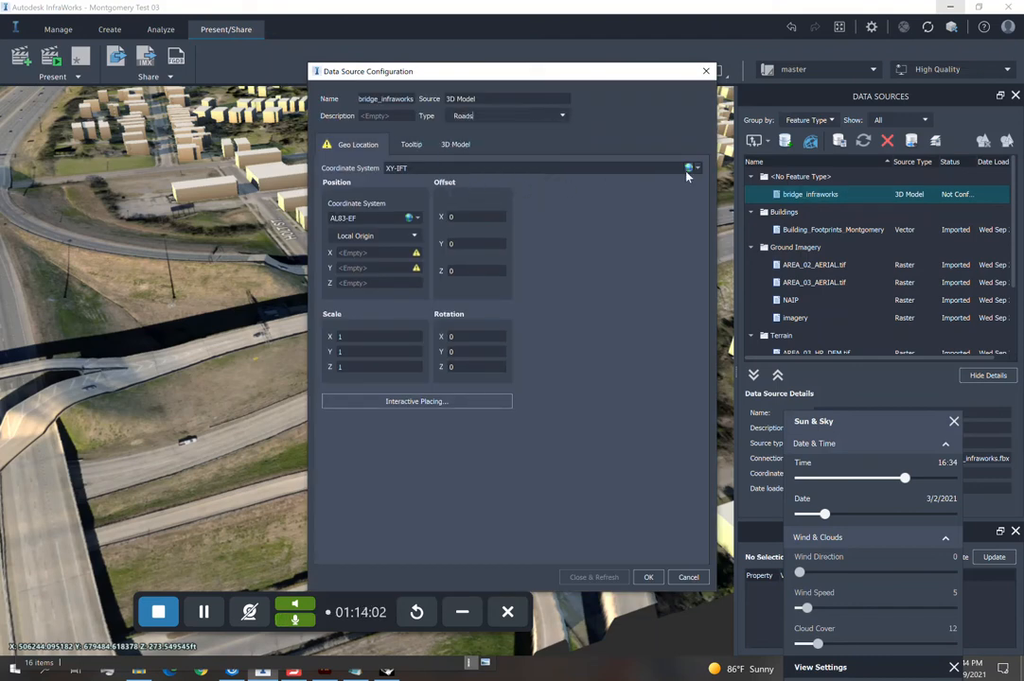
pyautogui.click(697, 169)
pyautogui.click(708, 190)
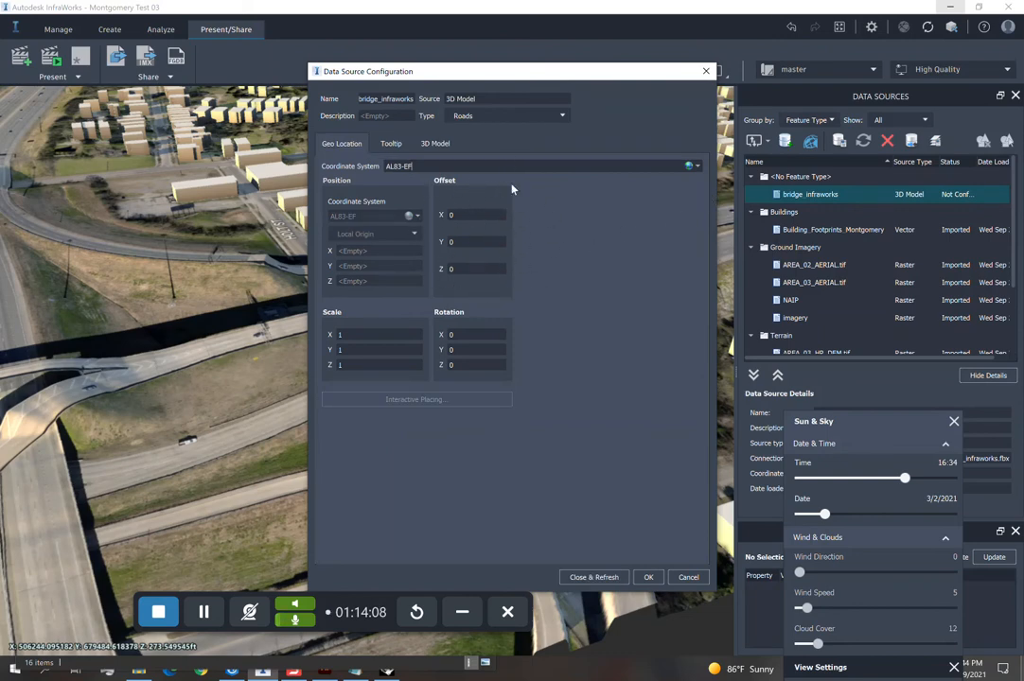
# Set the bridge's offset to X 505397.7 and Y 679087.3, copying both values from the offsetnumbers note.
pyautogui.click(358, 663)
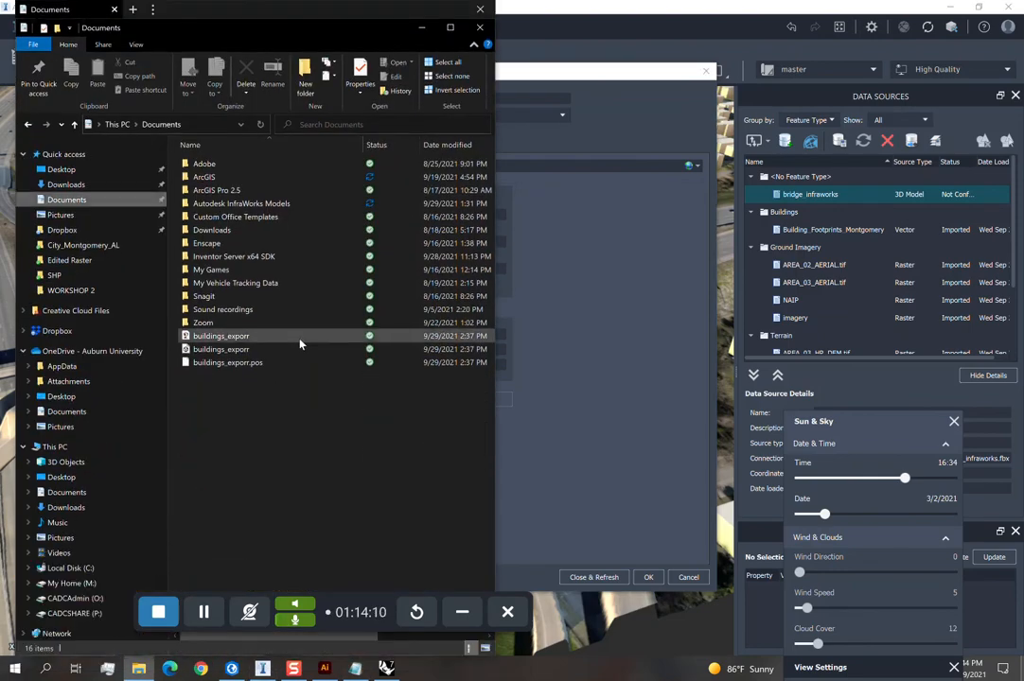
pyautogui.hotkey('alt', 'Tab')
pyautogui.click(418, 25)
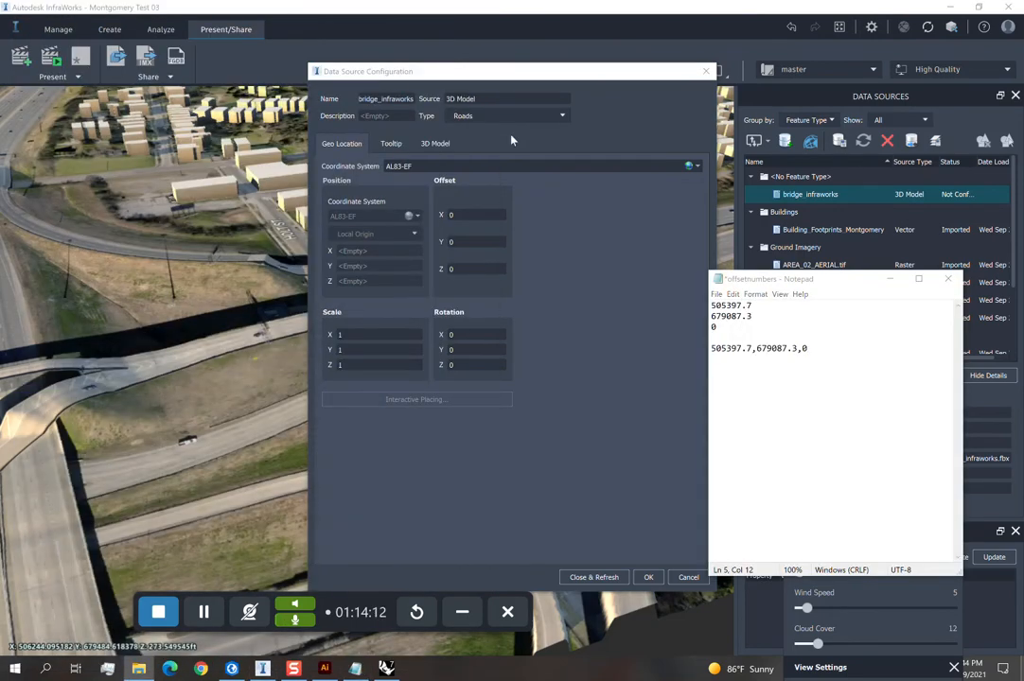
pyautogui.moveTo(761, 305); pyautogui.dragTo(688, 302)
pyautogui.hotkey('ctrl', 'c')
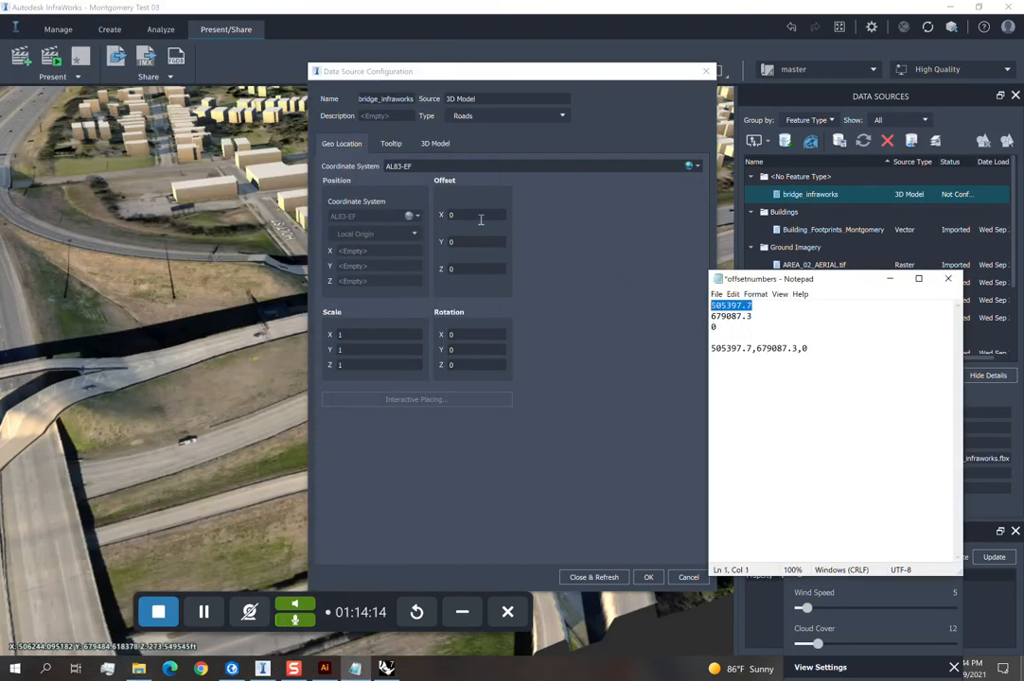
pyautogui.click(481, 220)
pyautogui.hotkey('ctrl', 'v')
pyautogui.hotkey('alt', 'Tab')
pyautogui.moveTo(768, 317); pyautogui.dragTo(693, 318)
pyautogui.click(468, 243)
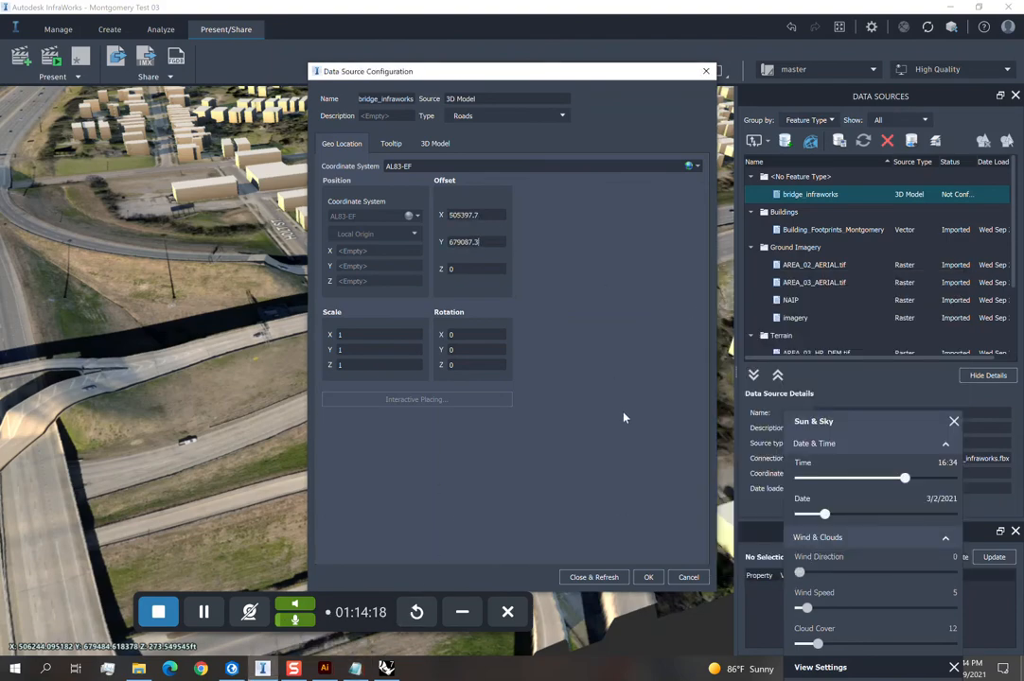
# Close the configuration with a refresh to import the bridge, and inspect the deck and box over Holt Street.
pyautogui.click(594, 577)
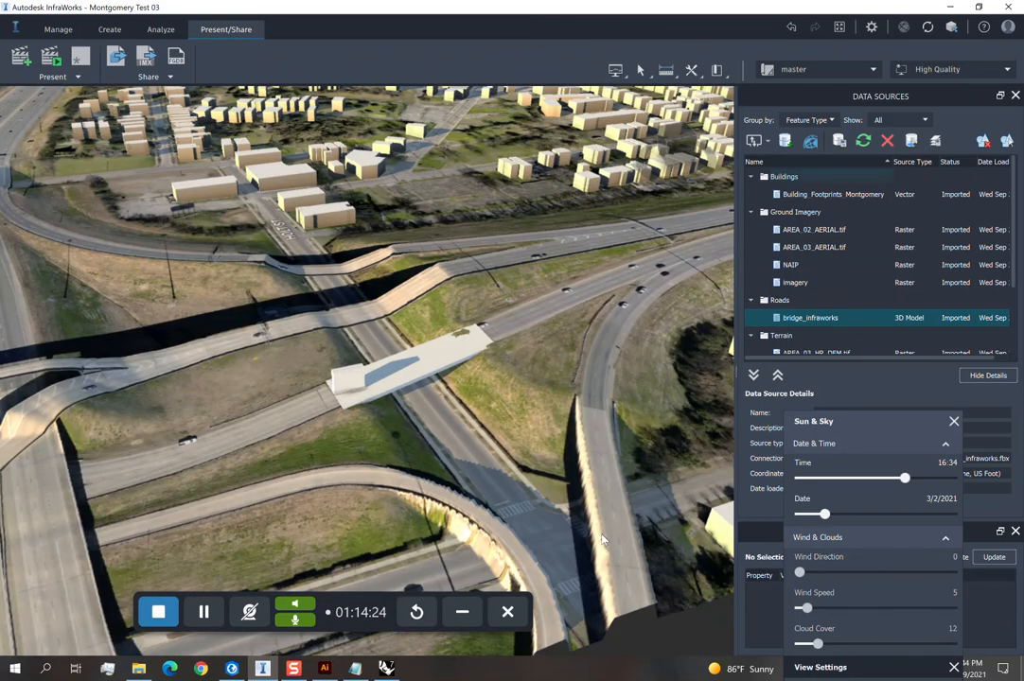
pyautogui.scroll(3, 419, 382)
pyautogui.moveTo(487, 459); pyautogui.dragTo(540, 431)
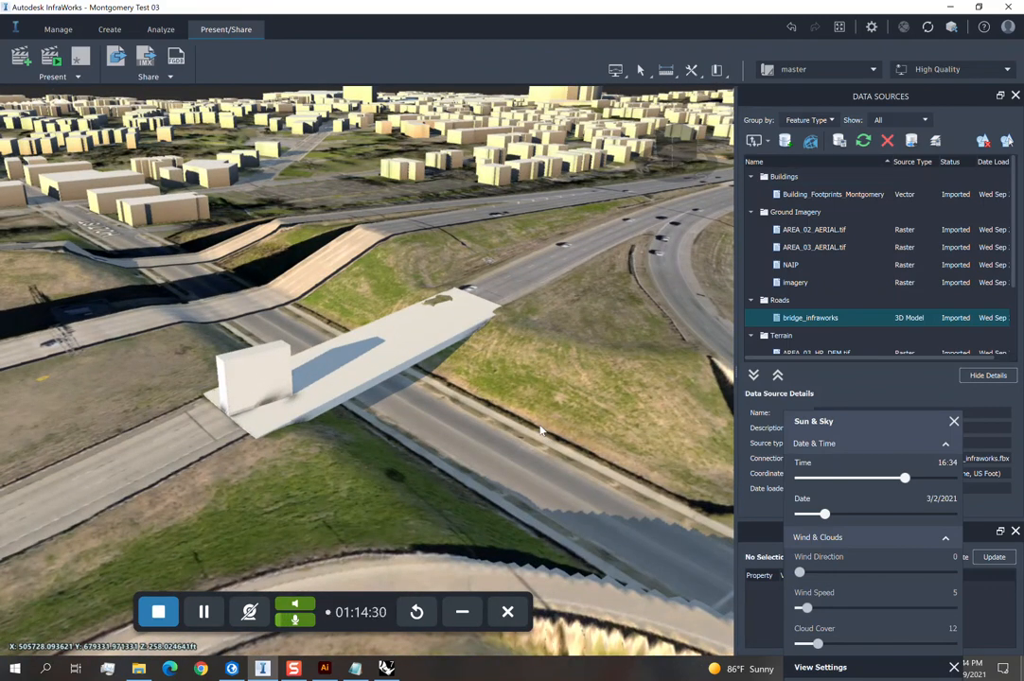
# Switch to Rhino and copy the box twice along the bridge deck, toward the middle and the far end.
pyautogui.hotkey('alt', 'Tab')
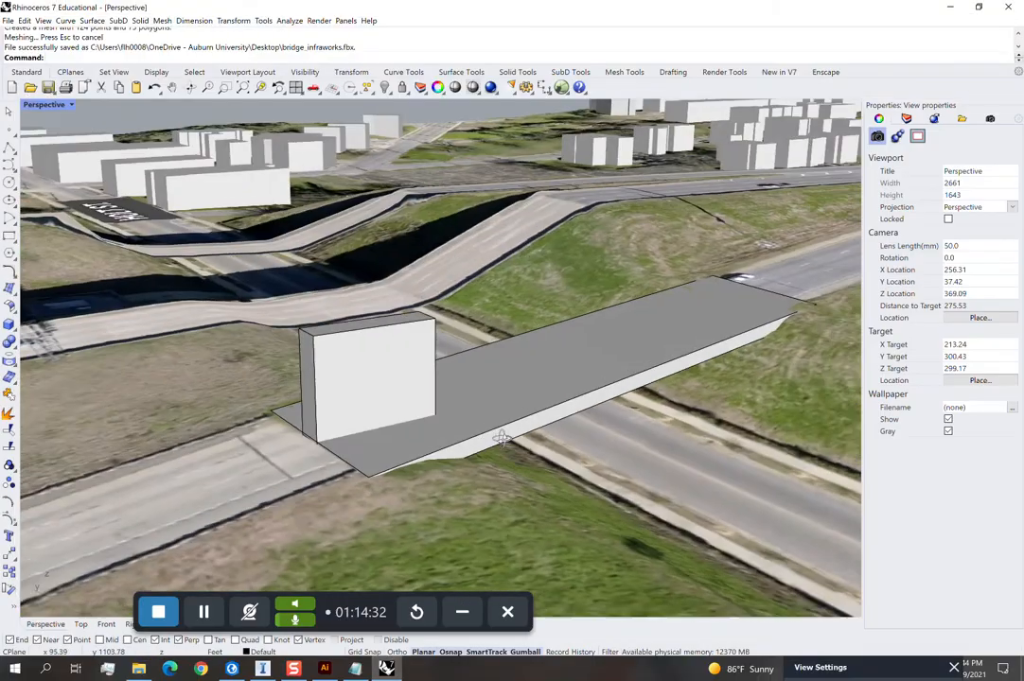
pyautogui.moveTo(502, 438); pyautogui.dragTo(544, 488, button='right')
pyautogui.click(373, 390)
pyautogui.scroll(-2, 395, 425)
pyautogui.moveTo(395, 425); pyautogui.dragTo(379, 454, button='right')
pyautogui.keyDown('shift'); pyautogui.moveTo(375, 359); pyautogui.dragTo(380, 421, button='right'); pyautogui.keyUp('shift')
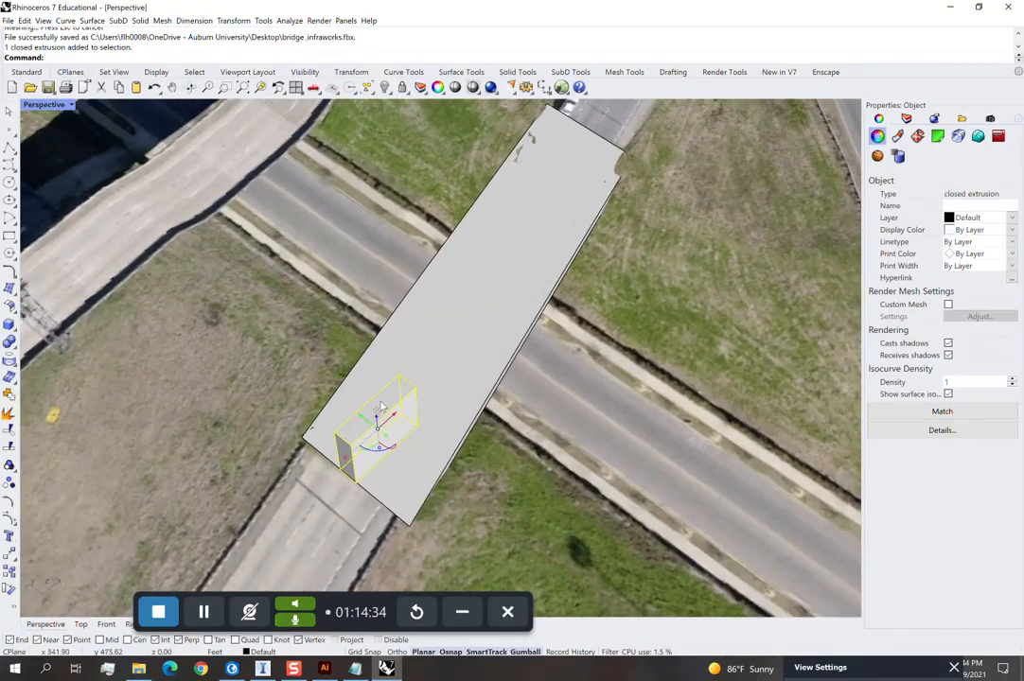
pyautogui.keyDown('alt'); pyautogui.moveTo(382, 407); pyautogui.dragTo(512, 273); pyautogui.keyUp('alt')
pyautogui.moveTo(489, 412); pyautogui.dragTo(530, 277, button='right')
pyautogui.moveTo(529, 276); pyautogui.dragTo(579, 162)
# Export the three boxes and bridge deck together as a MotionBuilder FBX, replacing bridge_infraworks on the Desktop and accepting the existing export and mesh options.
pyautogui.keyDown('shift'); pyautogui.click(536, 270); pyautogui.keyUp('shift')
pyautogui.keyDown('shift'); pyautogui.click(402, 401); pyautogui.keyUp('shift')
pyautogui.moveTo(511, 530); pyautogui.dragTo(501, 464, button='right')
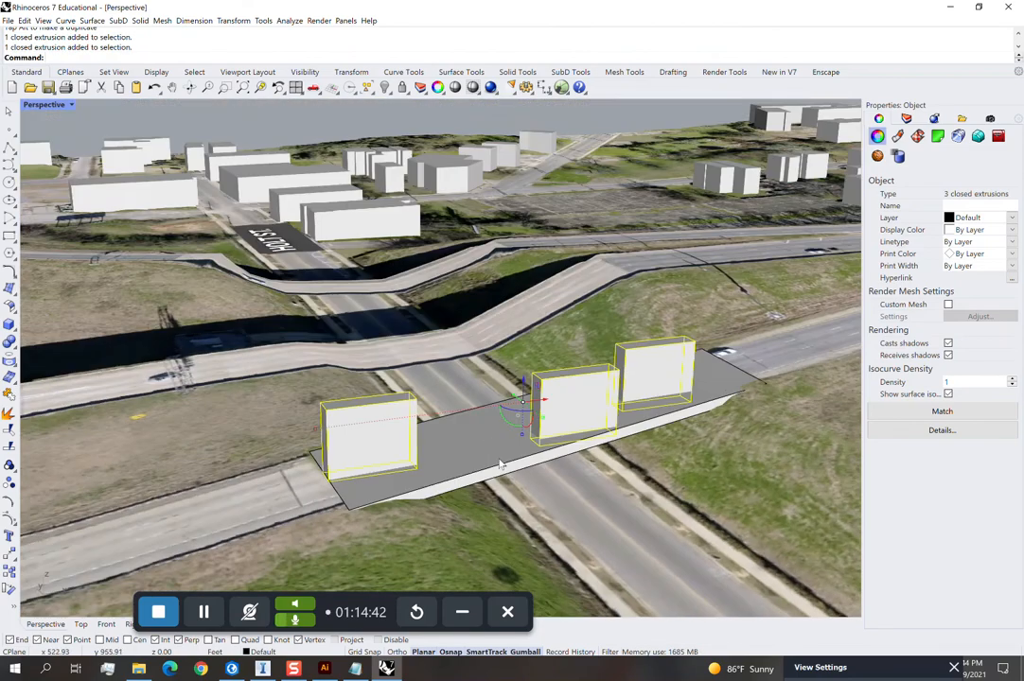
pyautogui.scroll(3, 501, 464)
pyautogui.keyDown('shift'); pyautogui.click(545, 464); pyautogui.keyUp('shift')
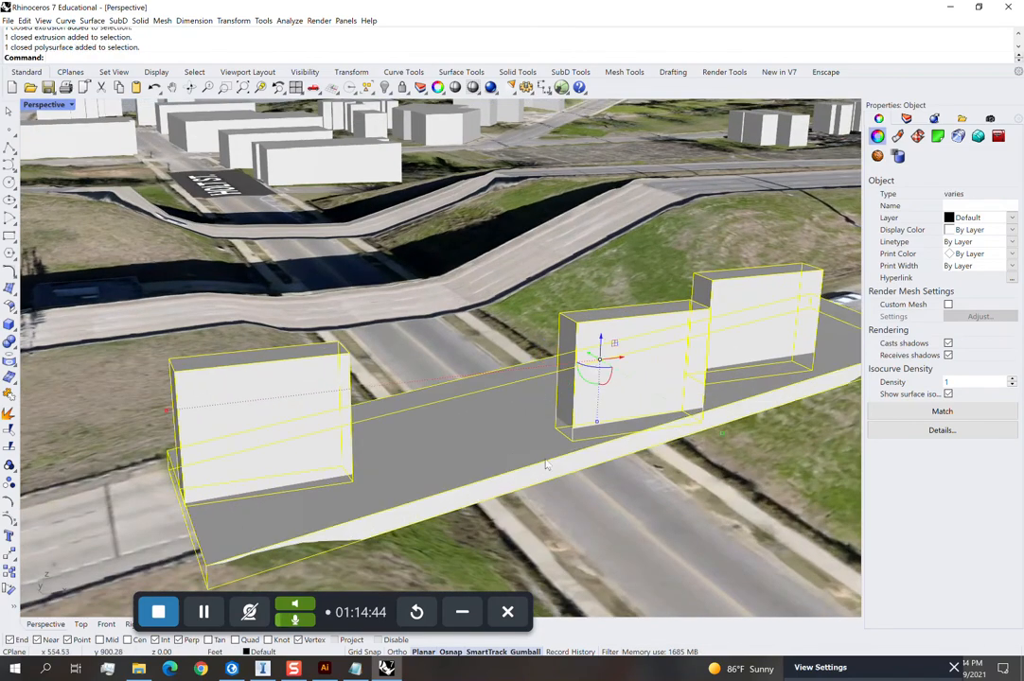
pyautogui.scroll(-3, 414, 315)
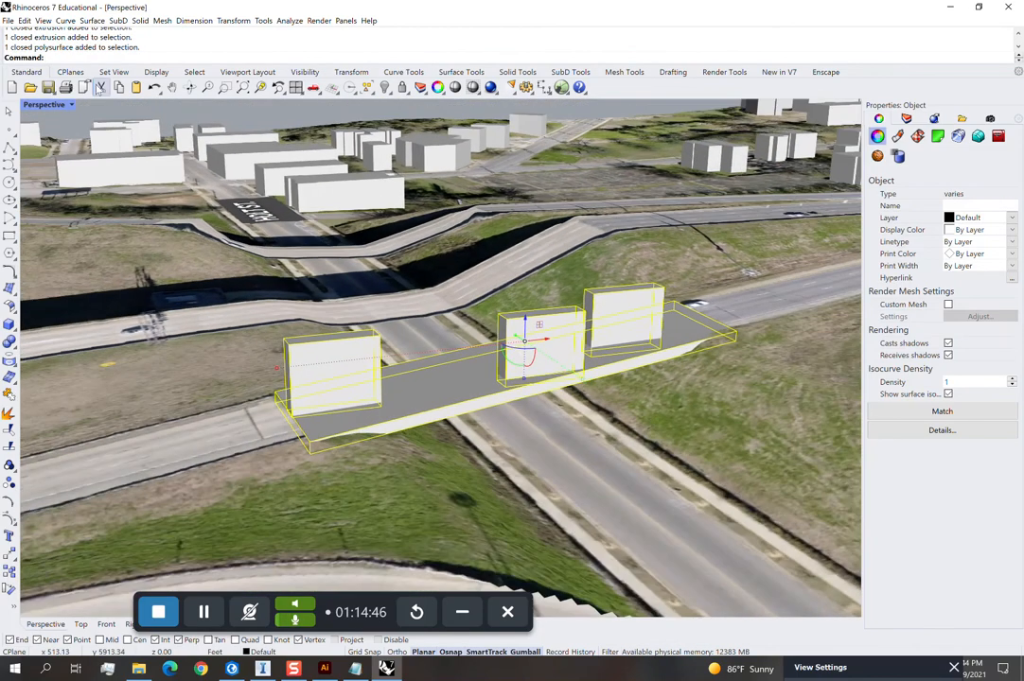
pyautogui.click(8, 20)
pyautogui.click(66, 169)
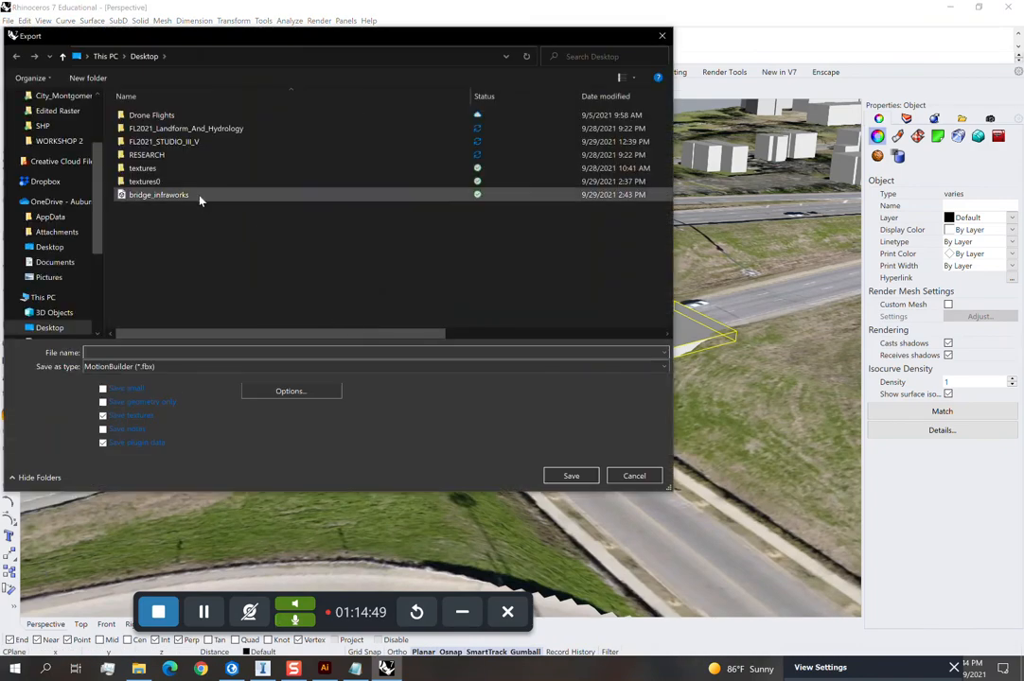
pyautogui.click(200, 197)
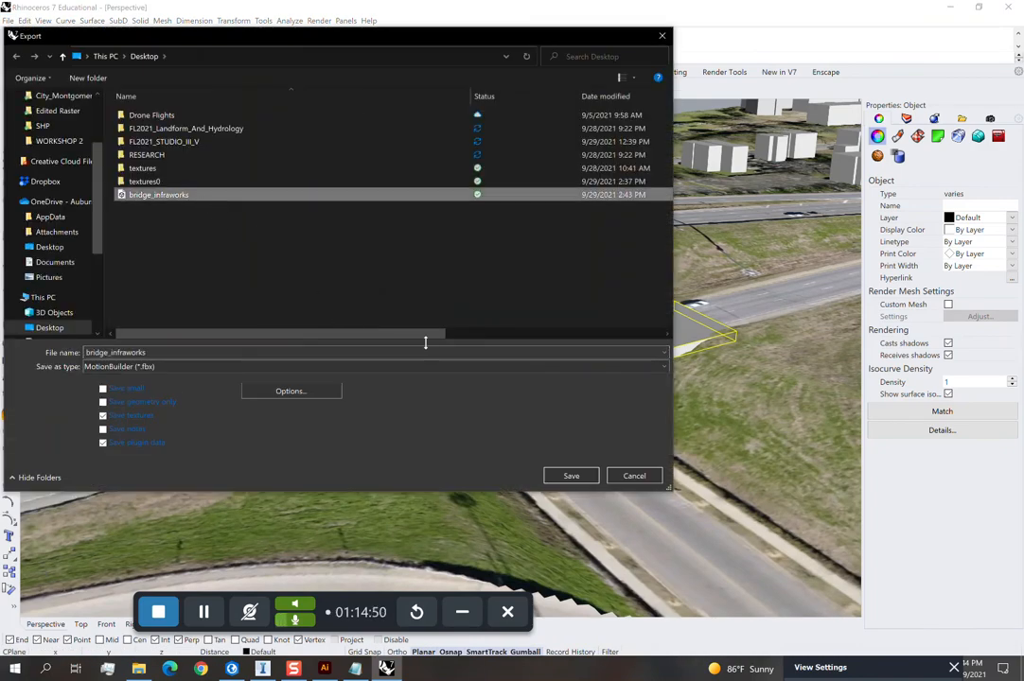
pyautogui.click(575, 476)
pyautogui.click(329, 295)
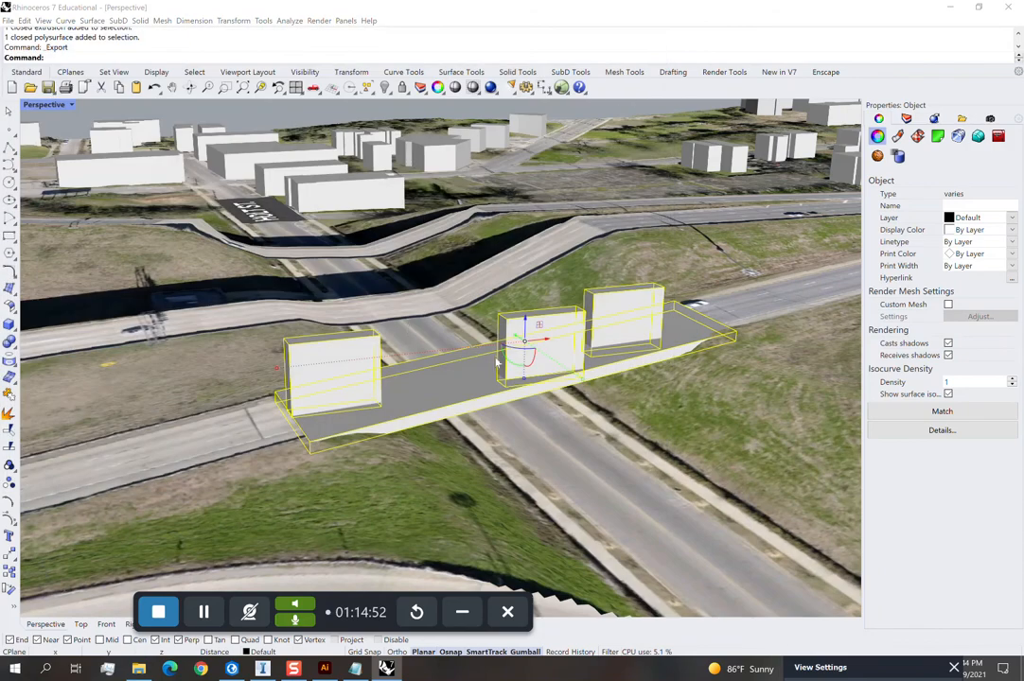
pyautogui.click(457, 442)
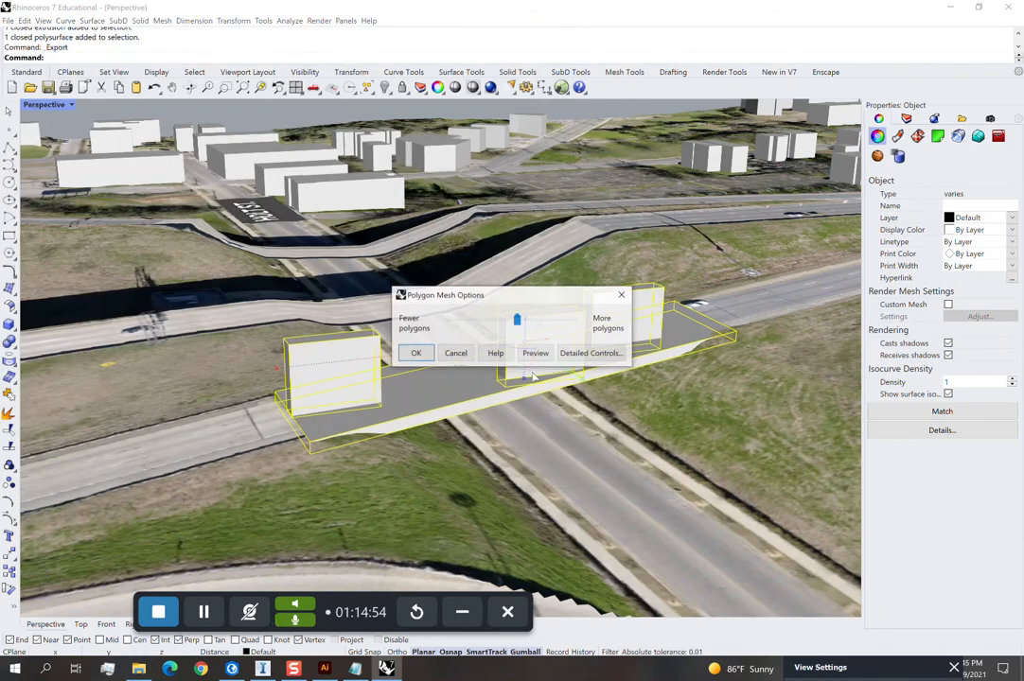
pyautogui.click(417, 350)
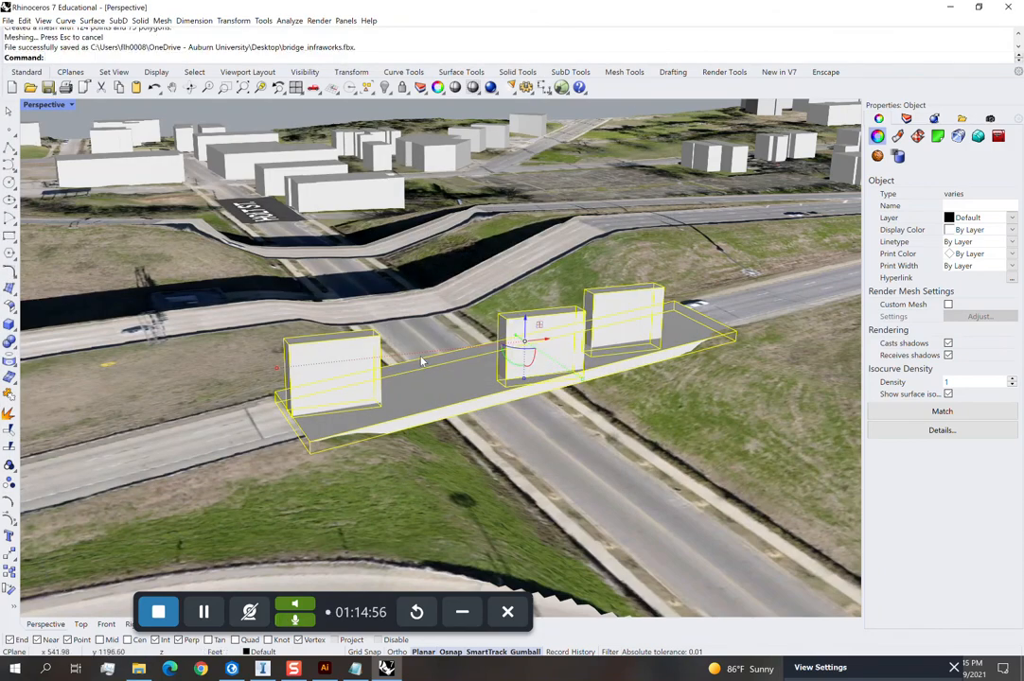
# Switch to InfraWorks, refresh the bridge_infraworks data source, and move the Sun & Sky settings off the data source details.
pyautogui.press('Escape')
pyautogui.hotkey('alt', 'Tab')
pyautogui.rightClick(818, 321)
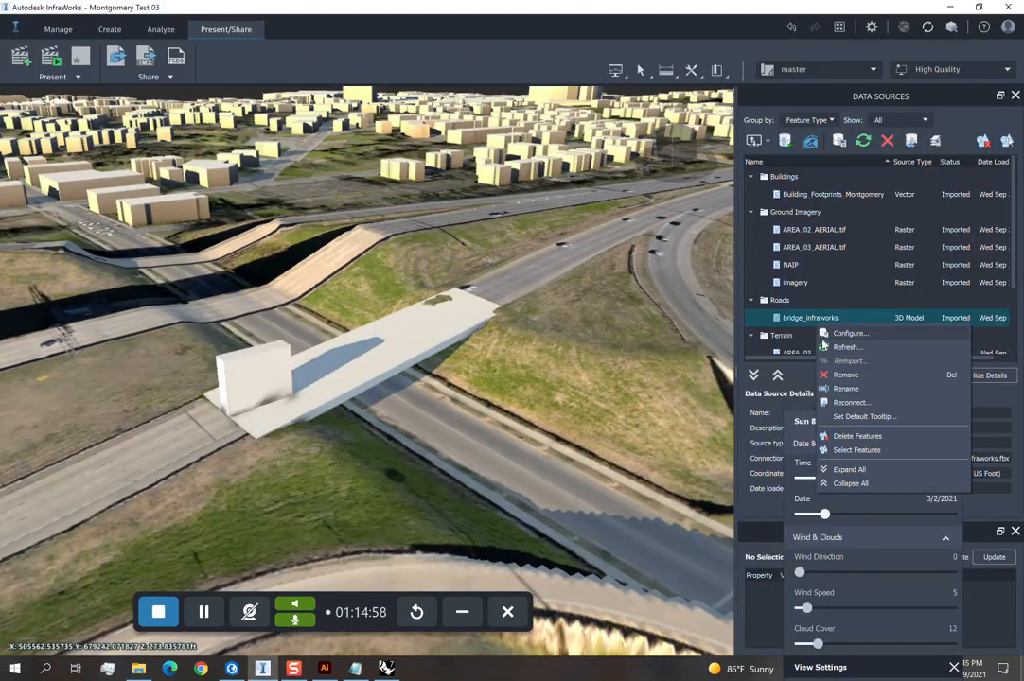
pyautogui.click(849, 341)
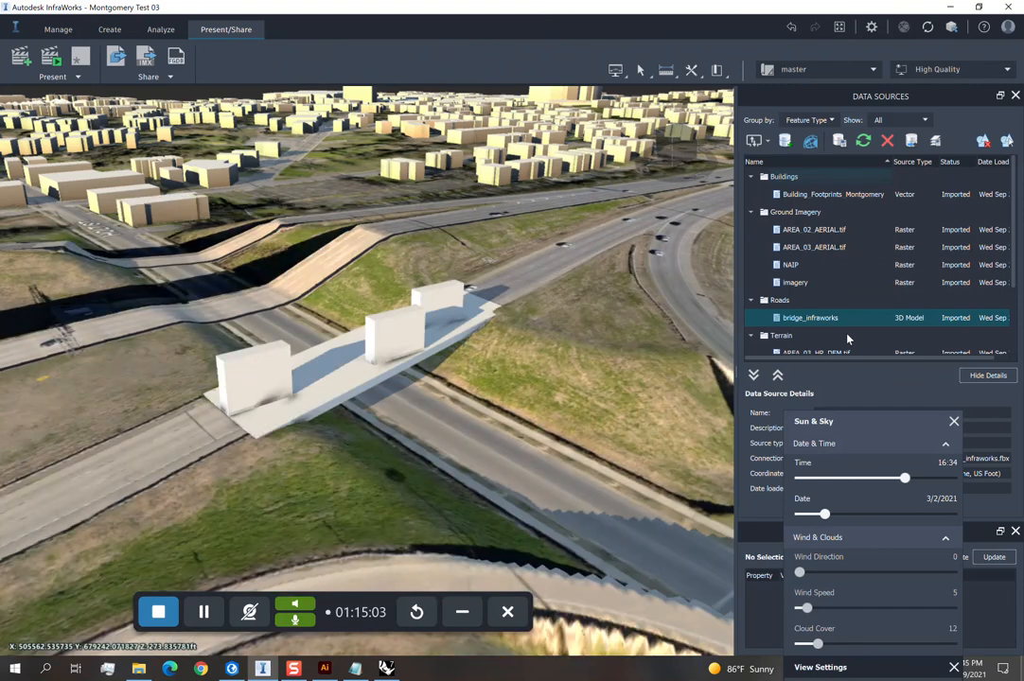
pyautogui.moveTo(854, 419); pyautogui.dragTo(824, 116)
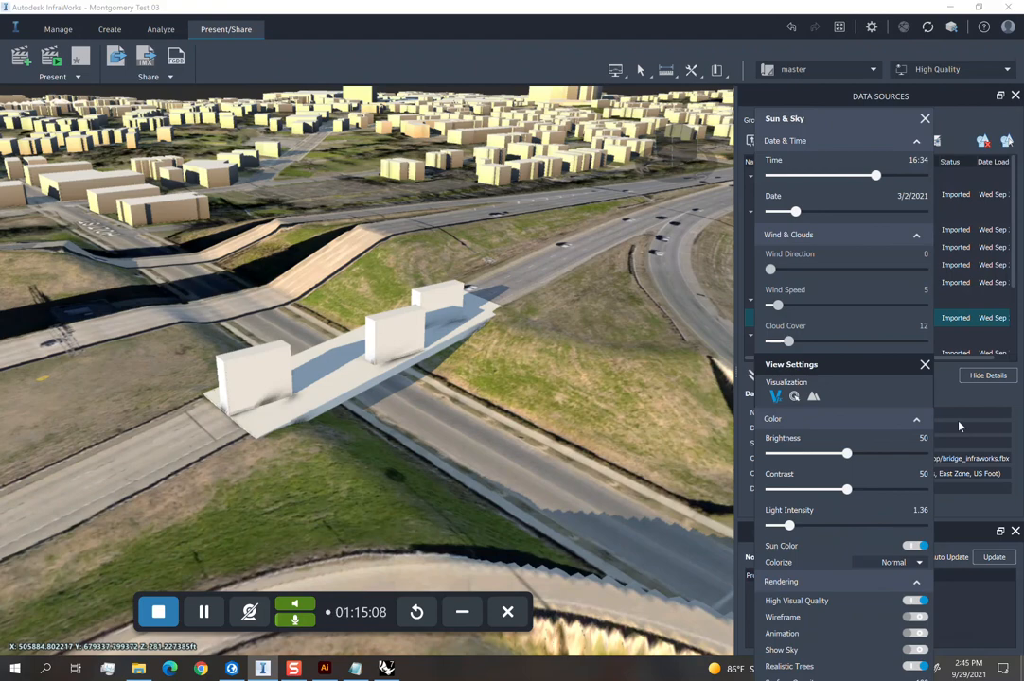